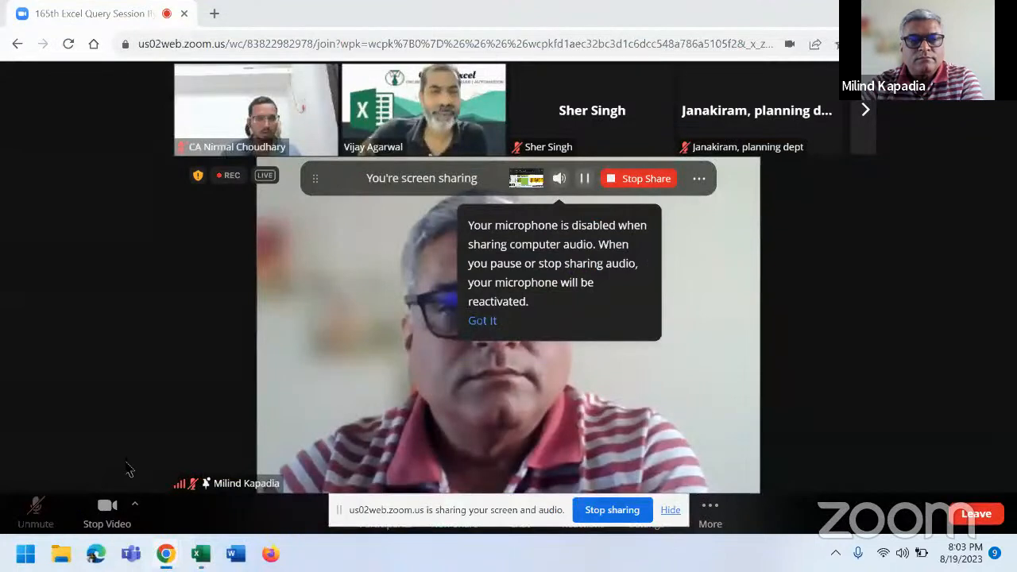
Dismiss the microphone notice and stop the current screen share with computer audio in the Zoom meeting
click(483, 322)
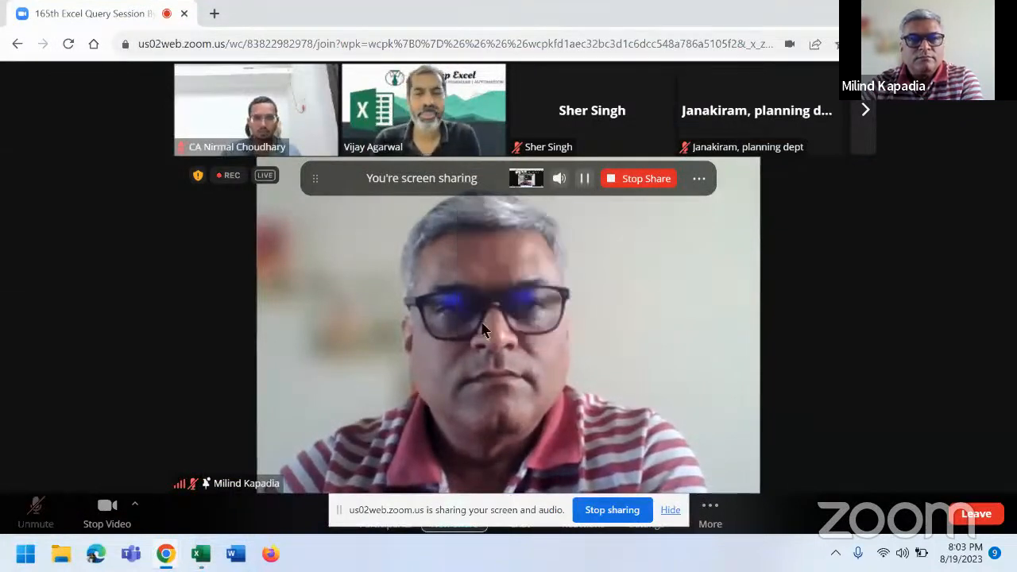
click(640, 179)
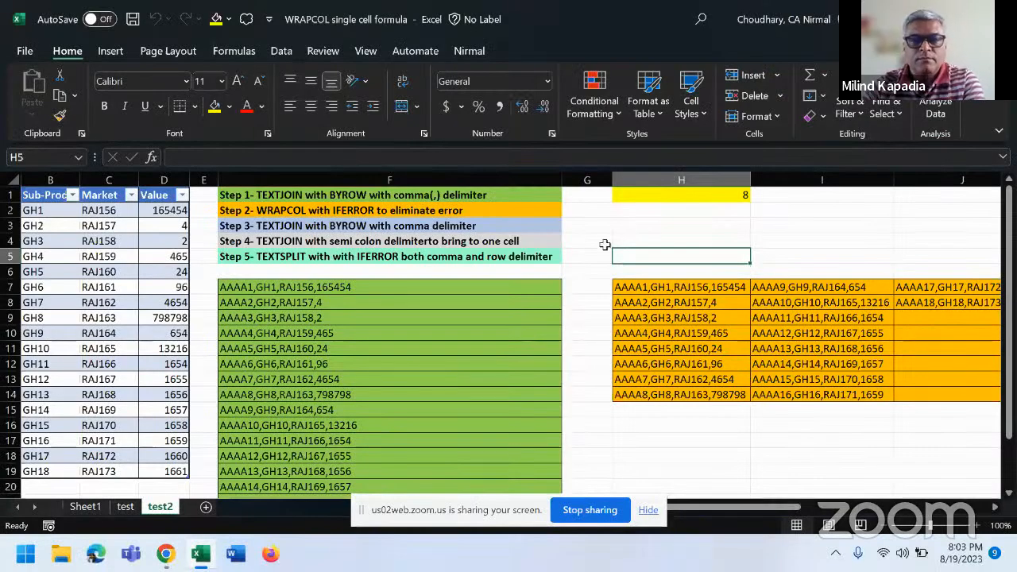
Collapse the Excel ribbon on the test2 sheet so that only its tab names are shown
click(637, 228)
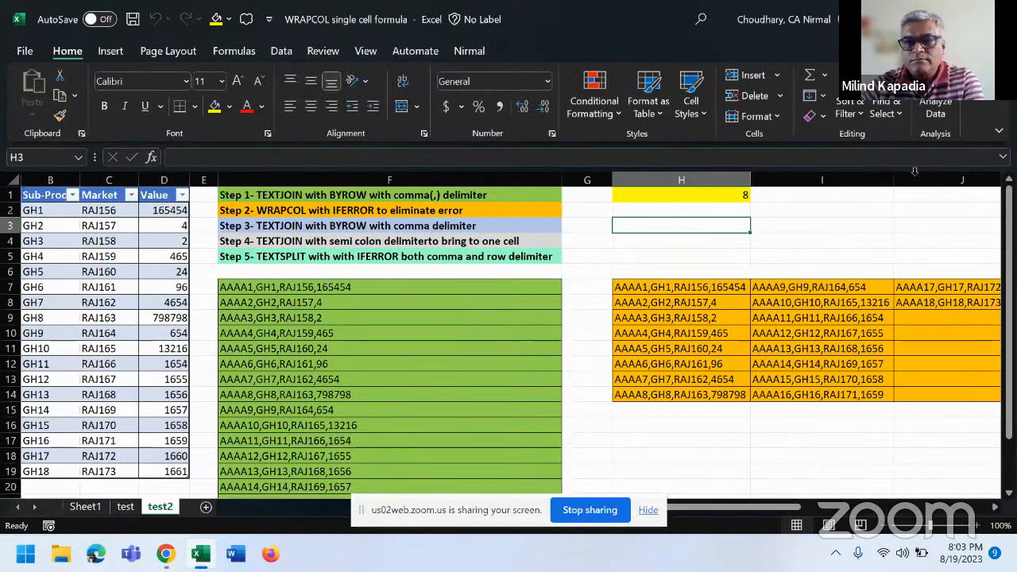
click(434, 54)
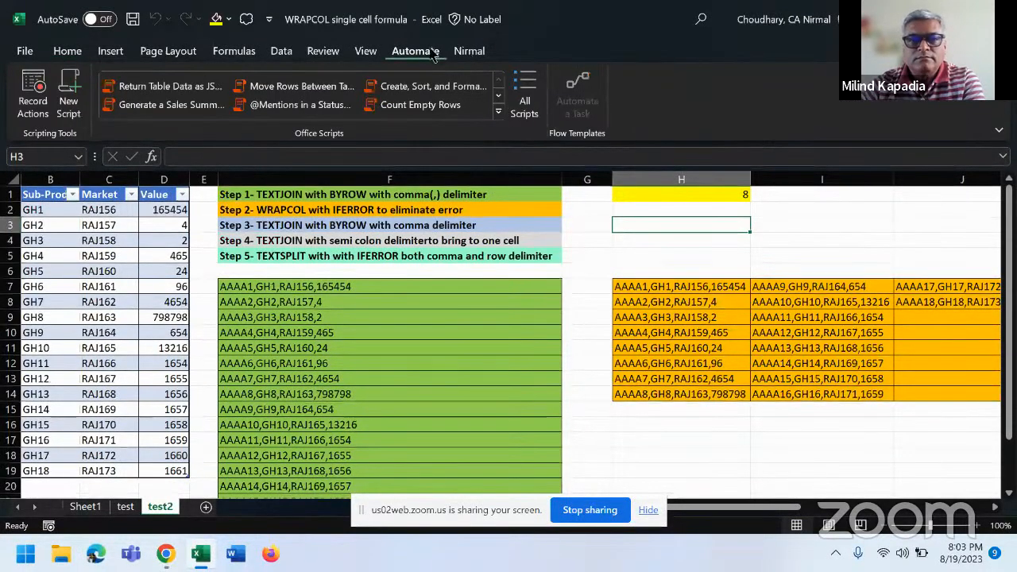
click(167, 255)
click(103, 54)
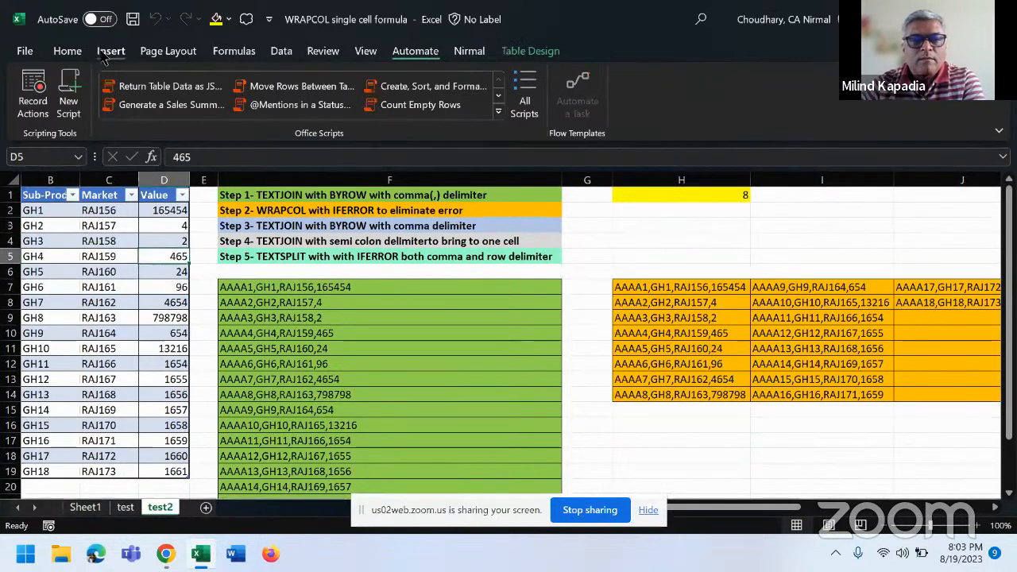
click(1000, 129)
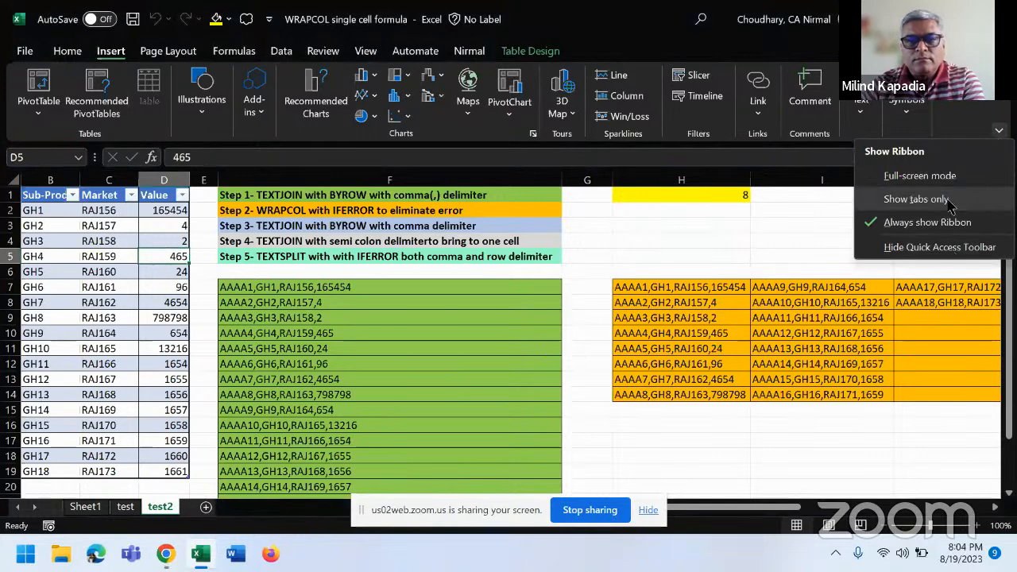
click(948, 200)
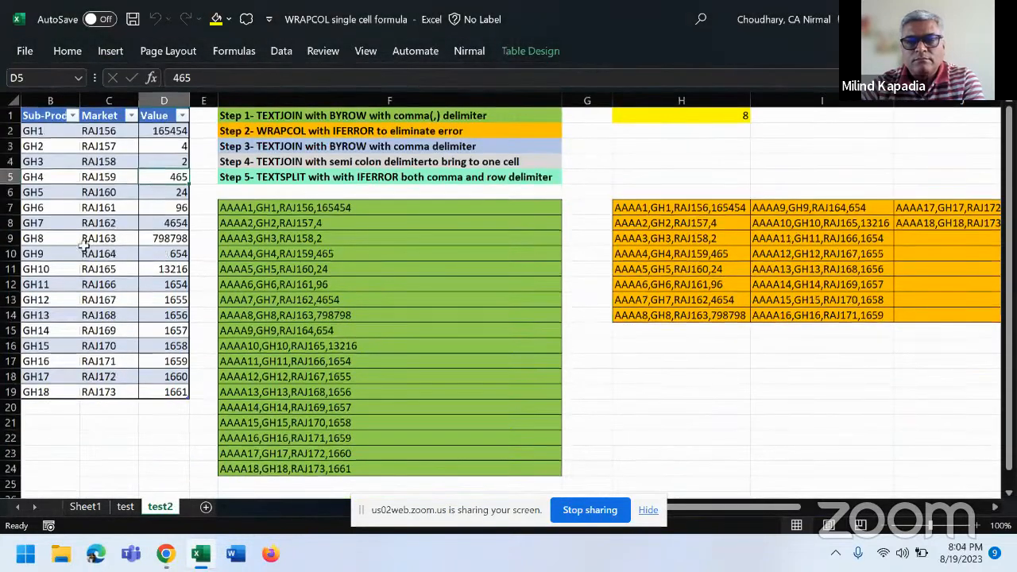
Widen column B enough to show the full Sub-Product header
click(84, 242)
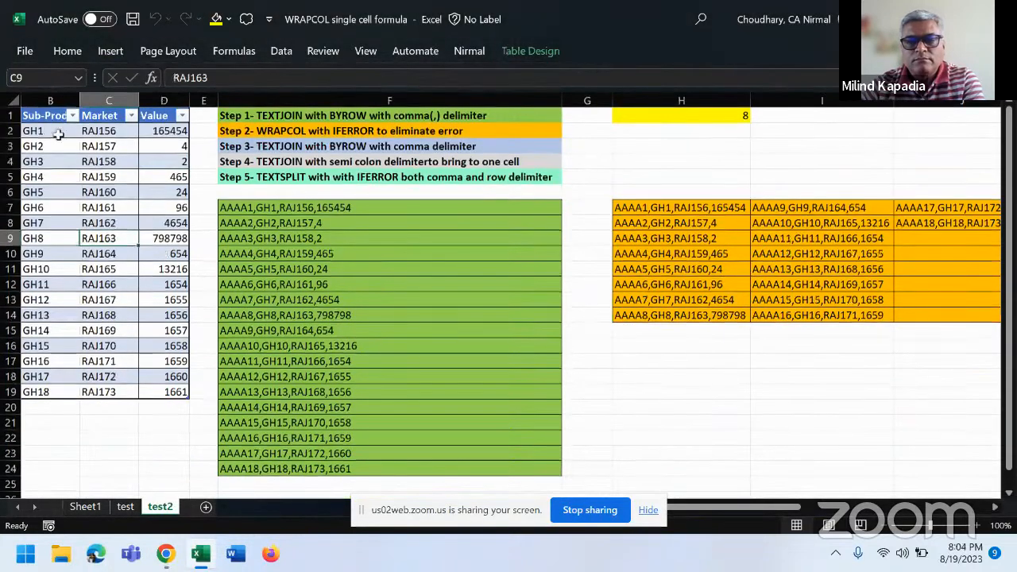
drag(81, 99, 101, 100)
click(61, 116)
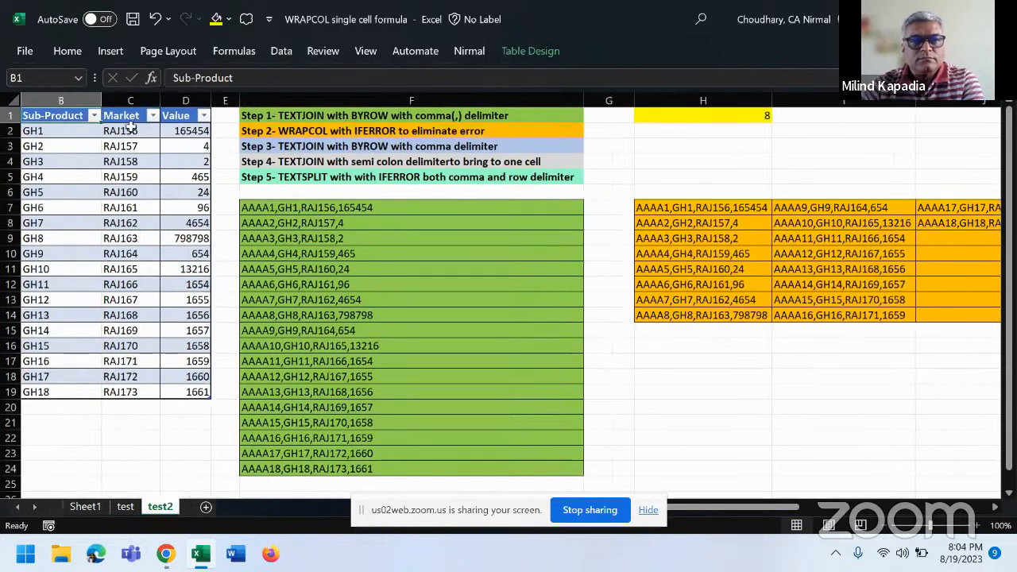
Outline the first seven table rows with a red on-screen rectangle, draw two curved arrows toward the step notes, and clear the annotations
drag(131, 130, 147, 292)
drag(185, 134, 183, 276)
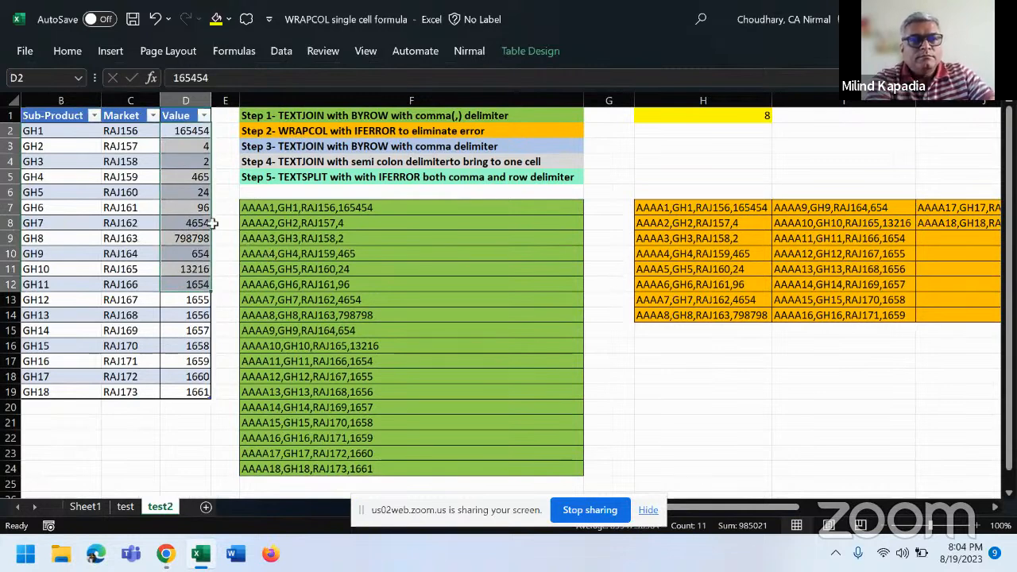
mouse_move(21, 125)
mouse_down()
mouse_move(179, 228)
mouse_move(209, 227)
mouse_up()
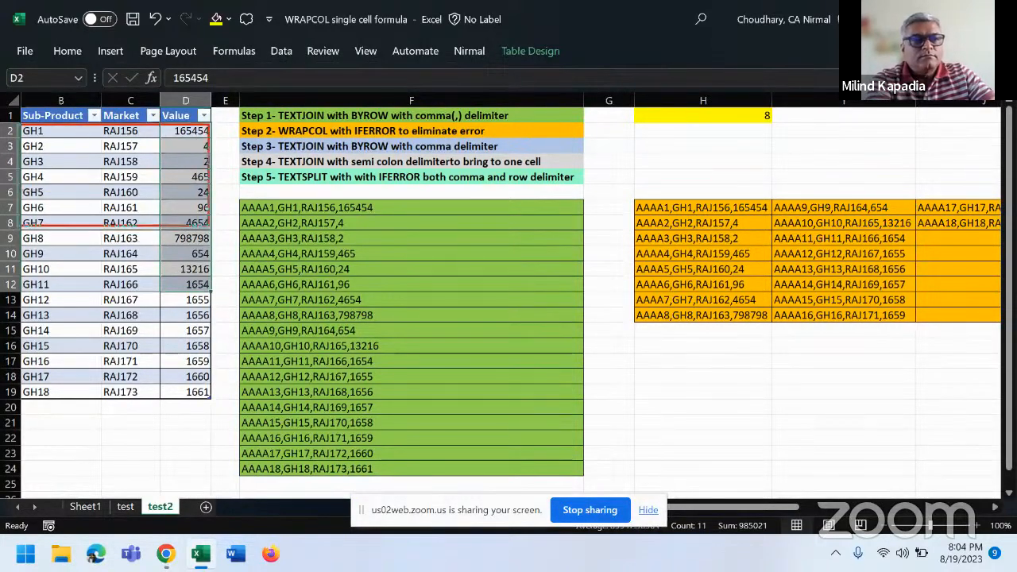
mouse_move(82, 254)
mouse_down()
mouse_move(238, 183)
mouse_move(306, 179)
mouse_up()
mouse_move(144, 344)
mouse_down()
mouse_move(194, 380)
mouse_move(541, 177)
mouse_up()
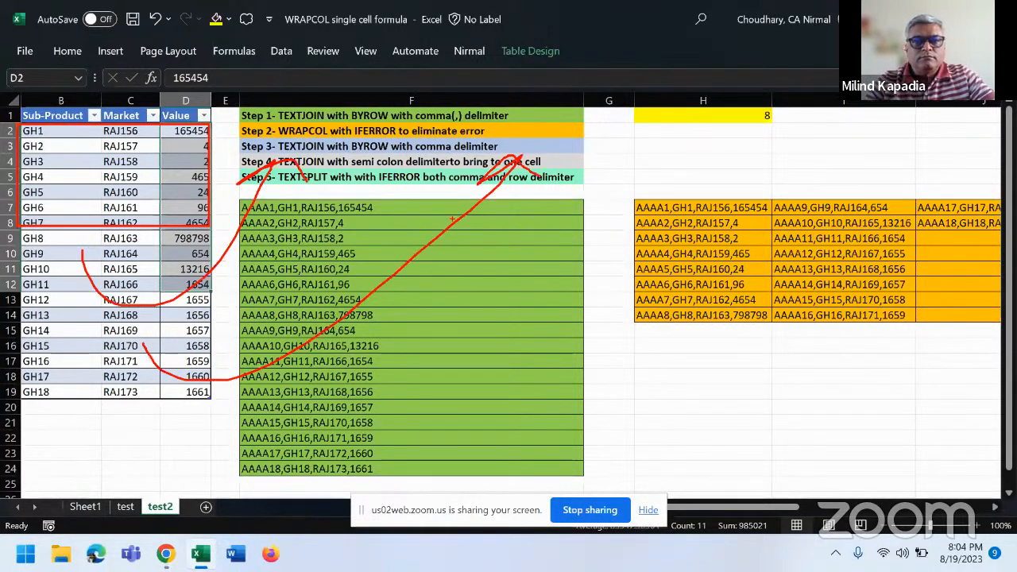
key(Escape)
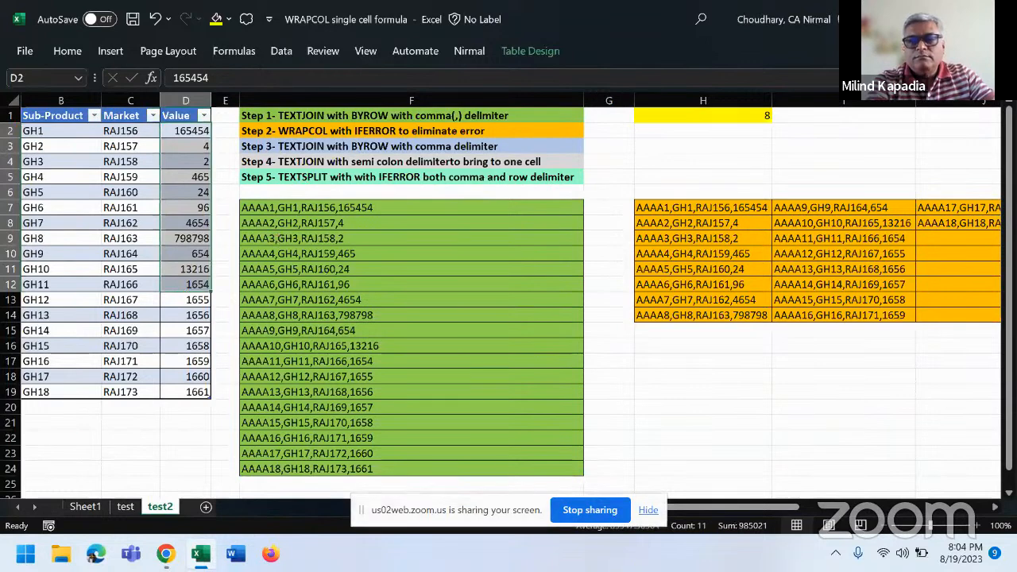
Enter the text "Zoomit" in cell B22 below the table
click(42, 427)
click(38, 438)
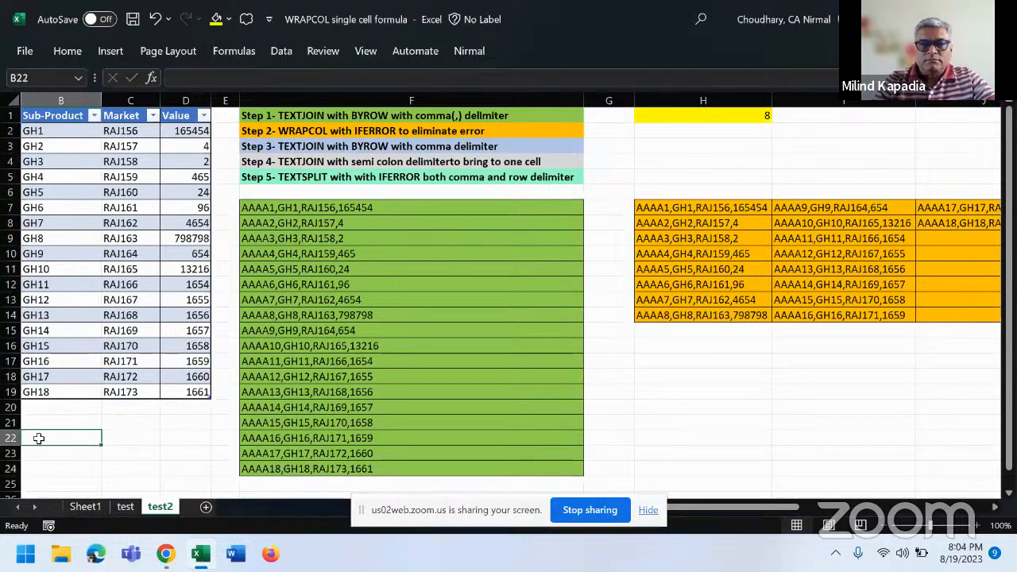
text(Zo)
key(ctrl+Return)
double_click(82, 434)
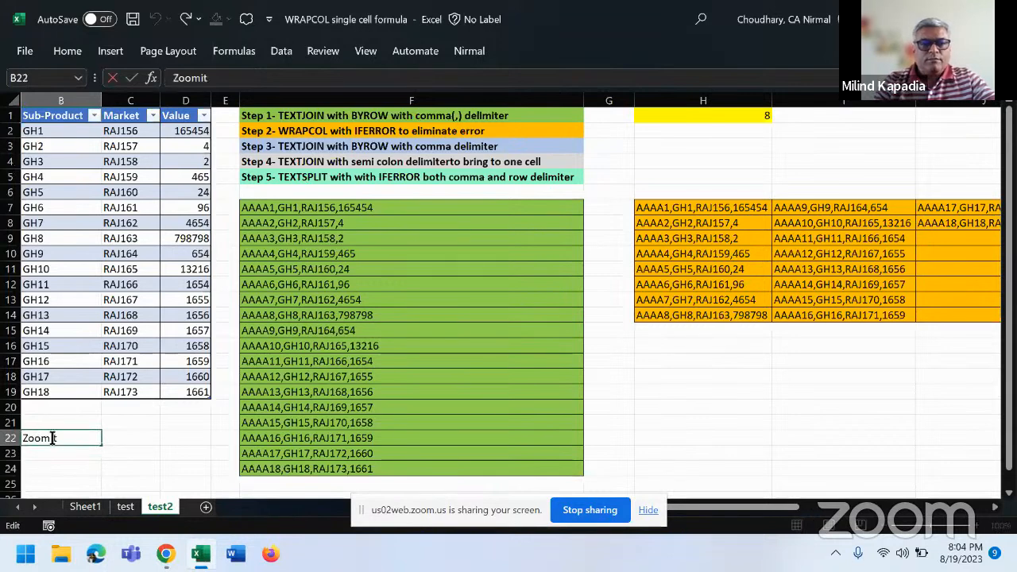
double_click(83, 435)
key(Escape)
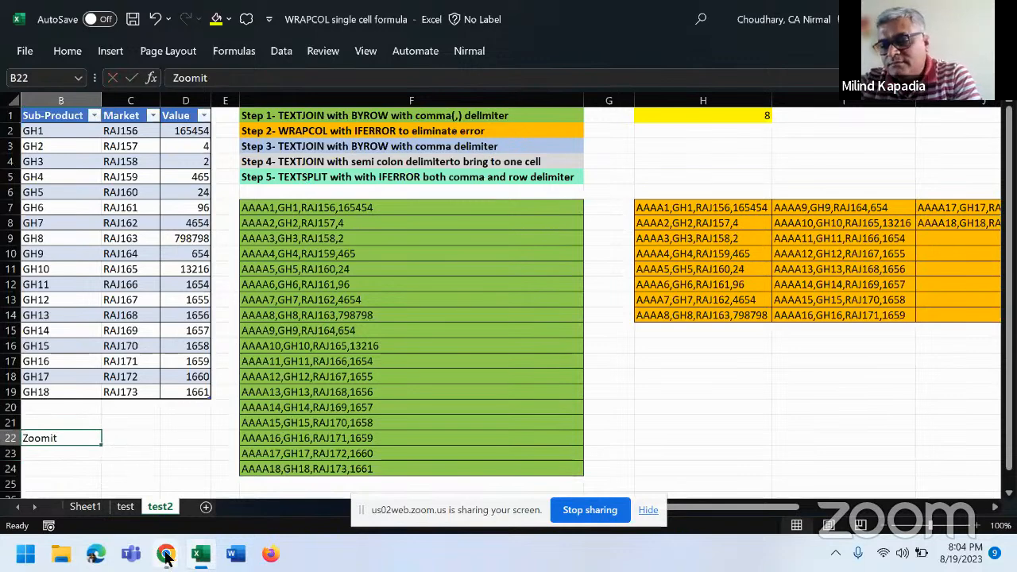
Switch to Chrome, search for "zoomit microsft" in a new tab, and open the ZoomIt - Sysinternals page on Microsoft Learn
mouse_move(167, 552)
click(116, 475)
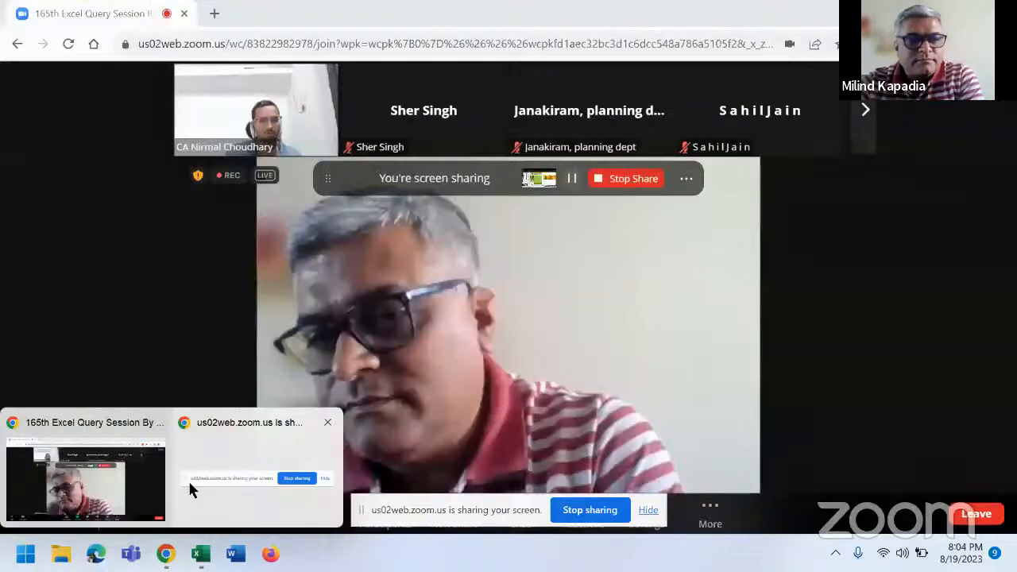
click(210, 15)
click(214, 41)
text(zoomit microsft)
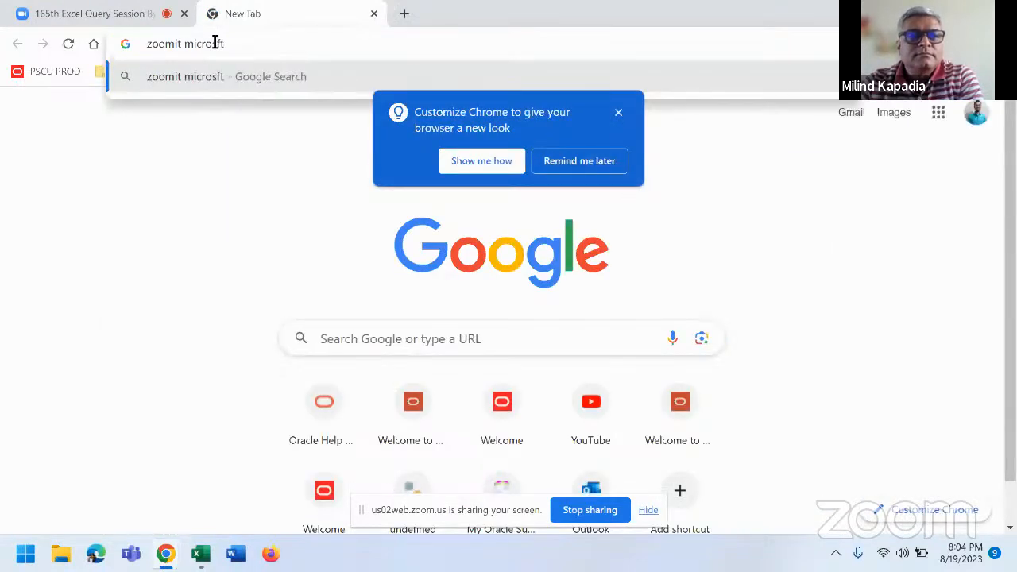
key(Return)
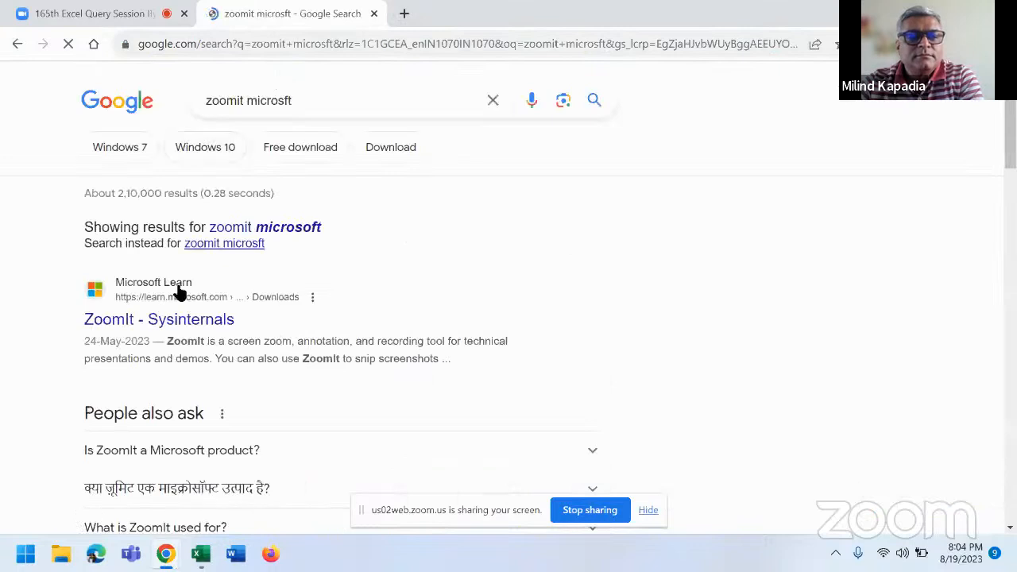
click(212, 317)
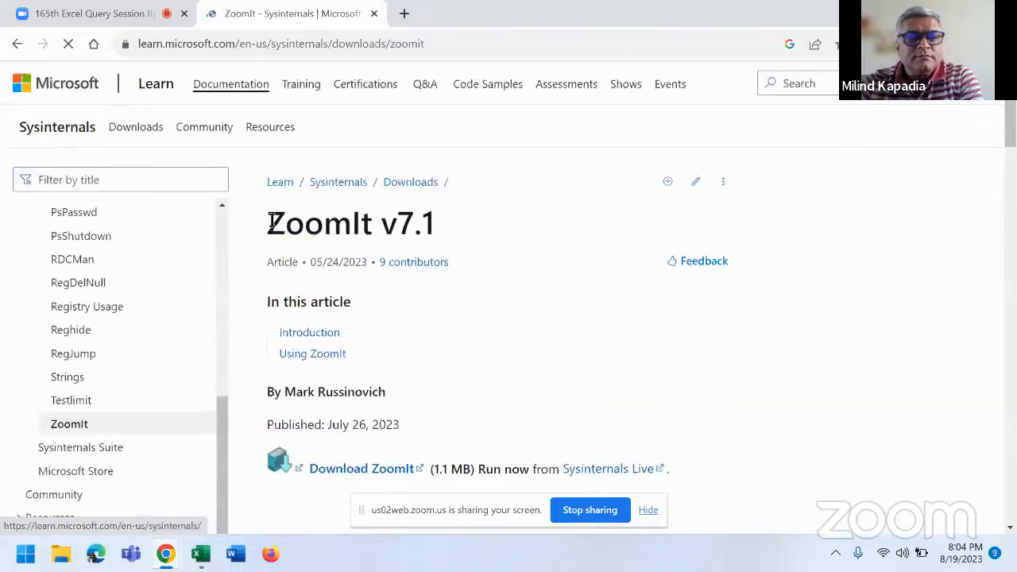
Highlight the ZoomIt v7.1 title and download the ZoomIt zip file from the page
drag(270, 224, 442, 226)
scroll(531, 286, down, 1)
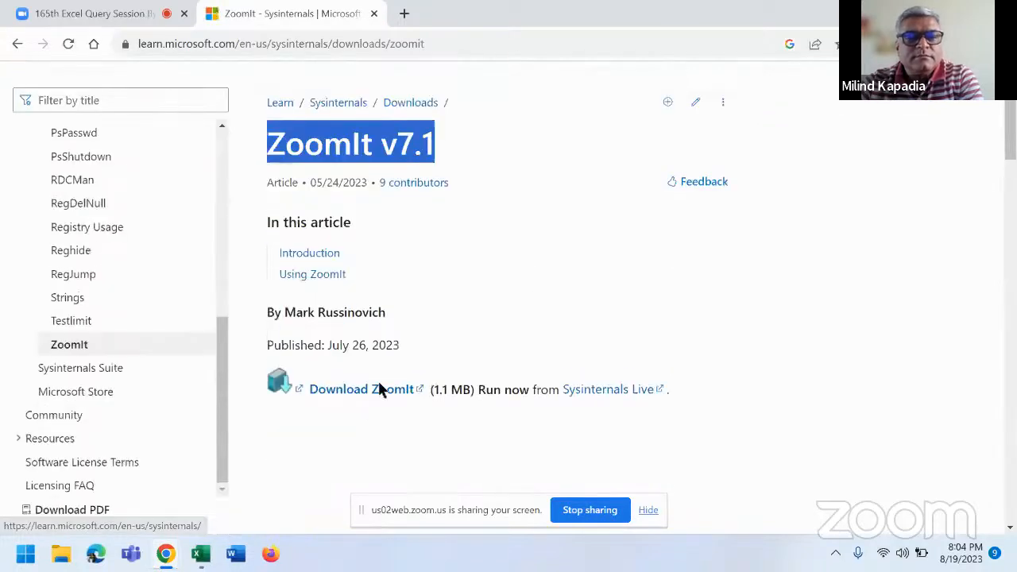
click(392, 397)
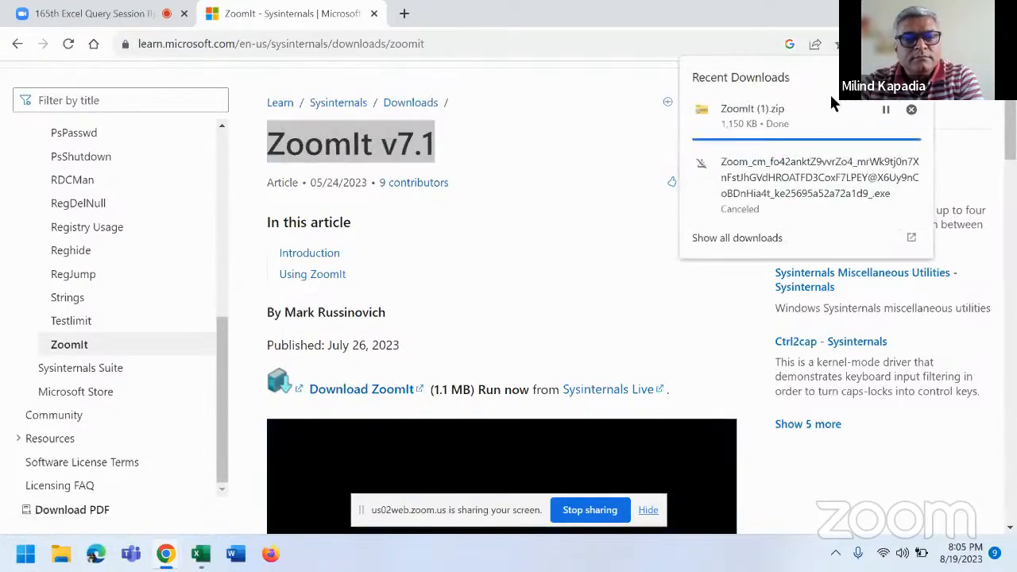
right_click(772, 115)
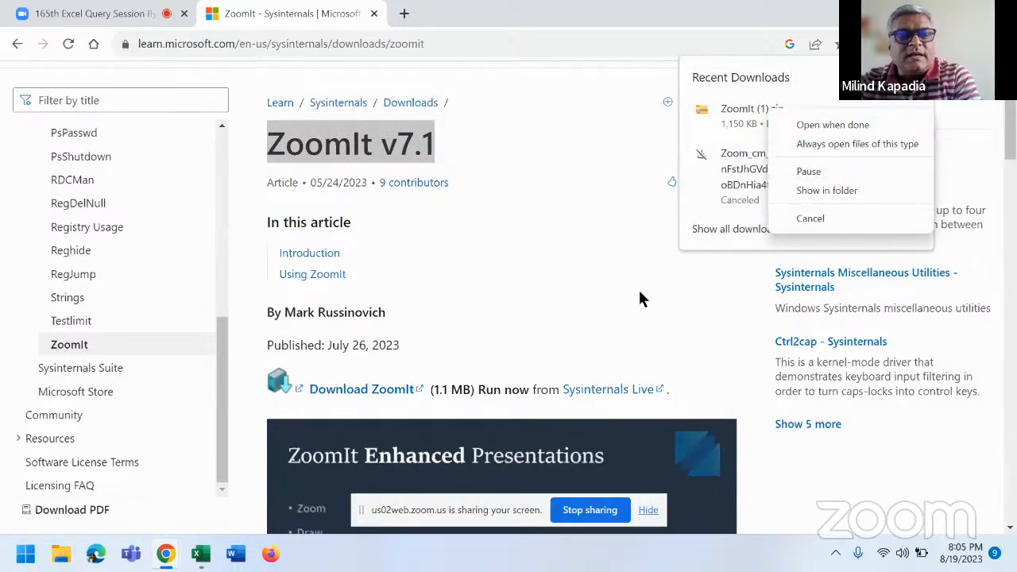
click(580, 337)
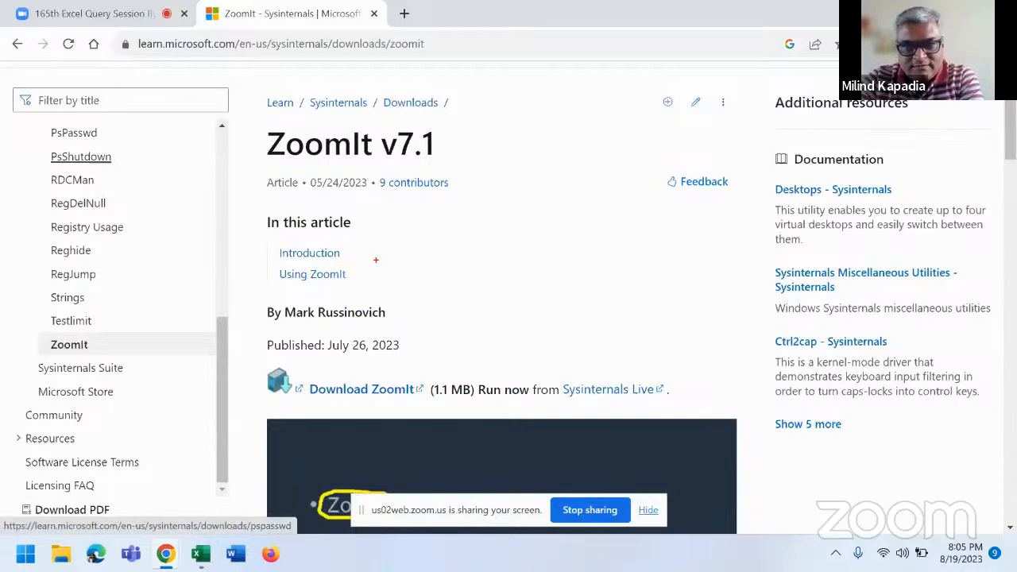
Demonstrate ZoomIt's countdown break timer over the download page, and close it
scroll(448, 286, down, 4)
scroll(449, 352, up, 3)
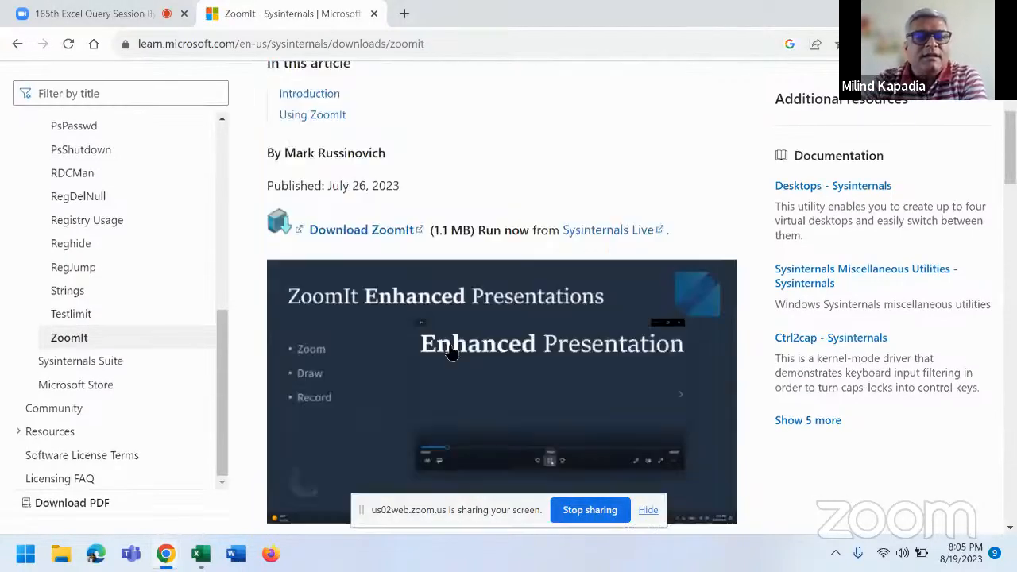
key(ctrl+3)
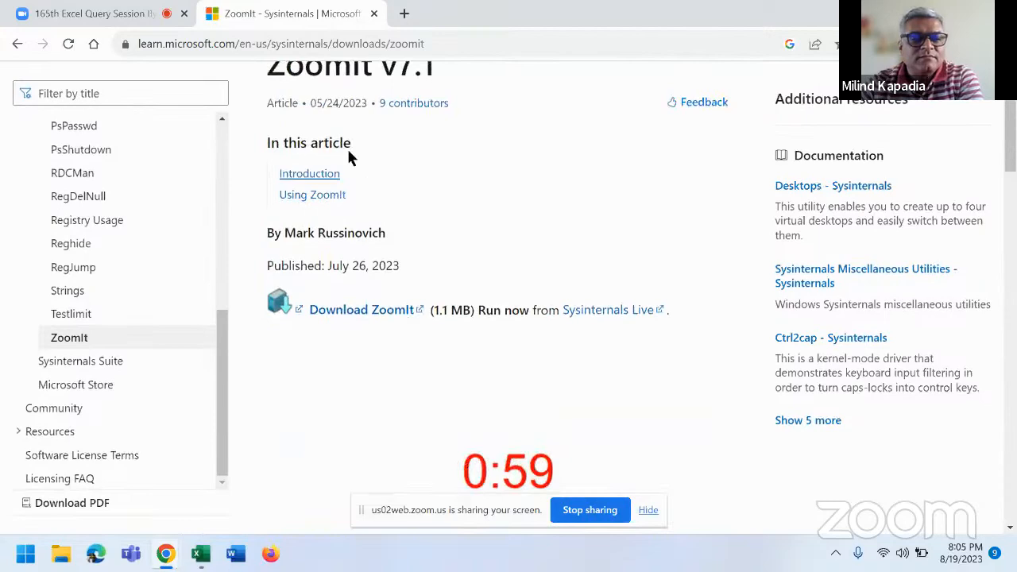
key(Escape)
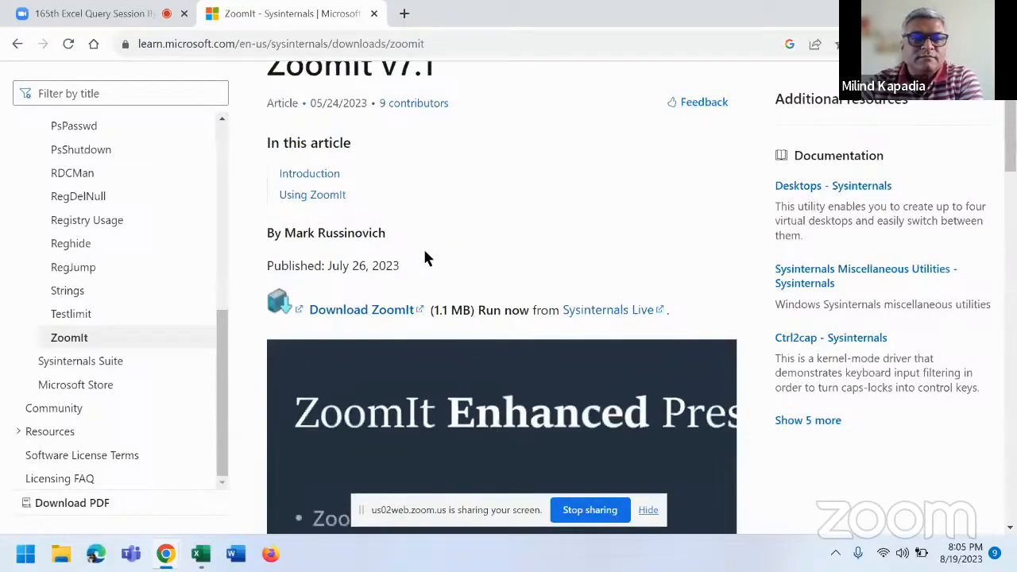
Highlight the start of the Introduction text, "ZoomIt is a screen zoom, annotation, and recording tool"
scroll(500, 271, down, 5)
mouse_move(268, 326)
mouse_down()
mouse_move(591, 345)
mouse_move(589, 325)
mouse_up()
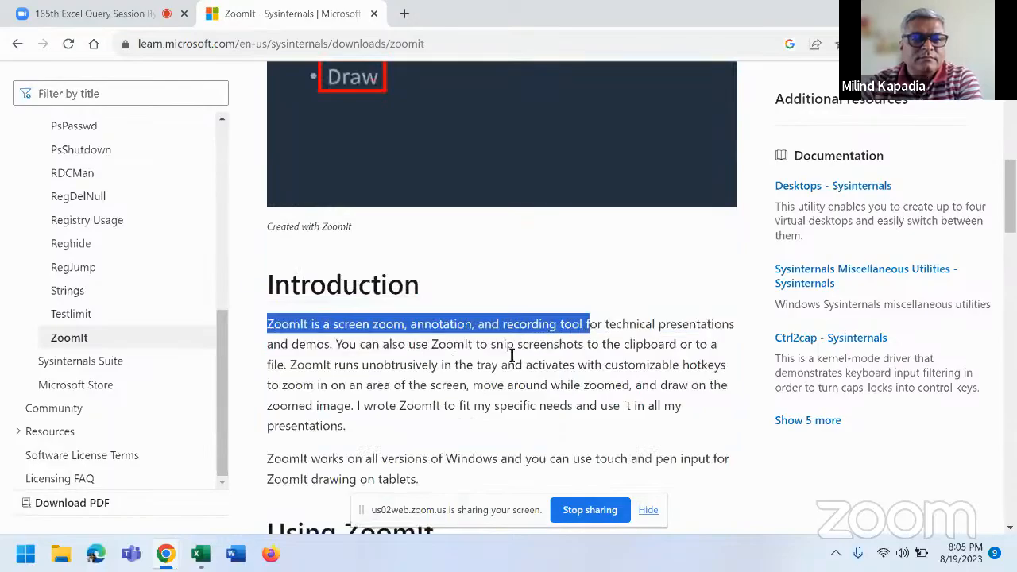
scroll(379, 210, up, 2)
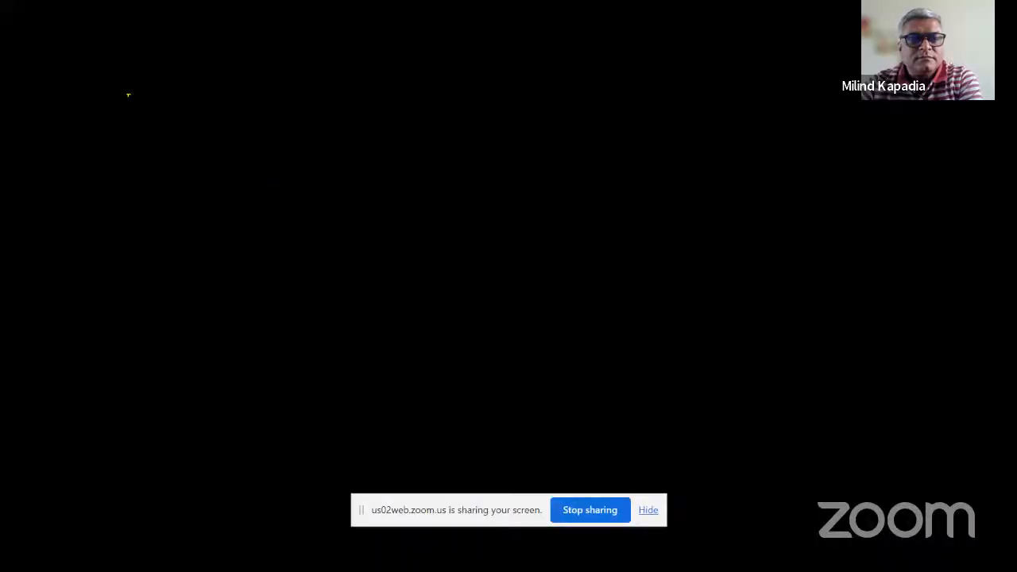
Draw yellow freehand arrows, a rectangle, an ellipse, a straight arrow and a line plus a pink stroke on ZoomIt's blackboard, and exit drawing mode
drag(112, 83, 214, 84)
mouse_move(152, 140)
mouse_down()
mouse_move(243, 163)
mouse_move(363, 246)
mouse_move(393, 250)
mouse_up()
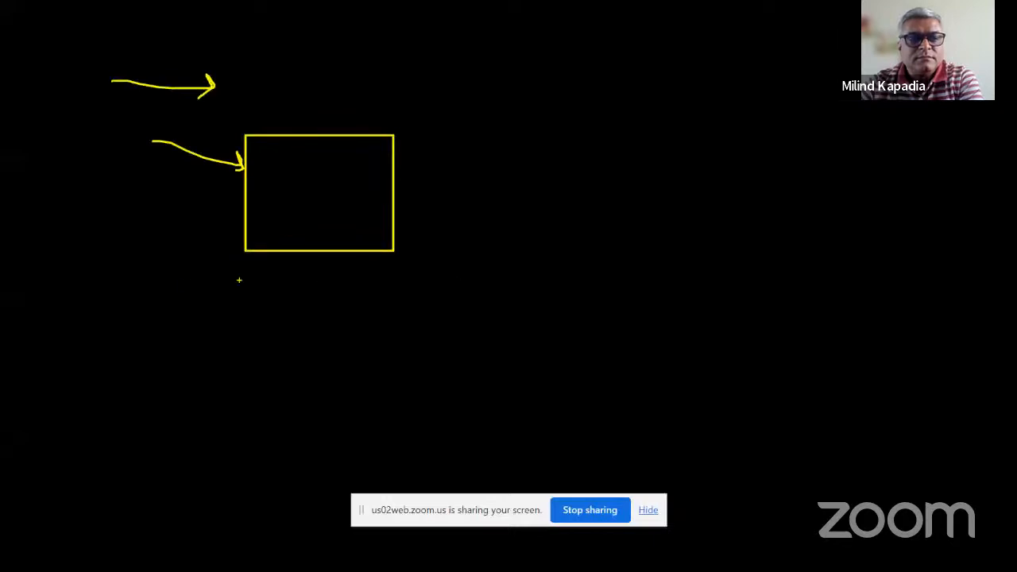
drag(165, 260, 371, 387)
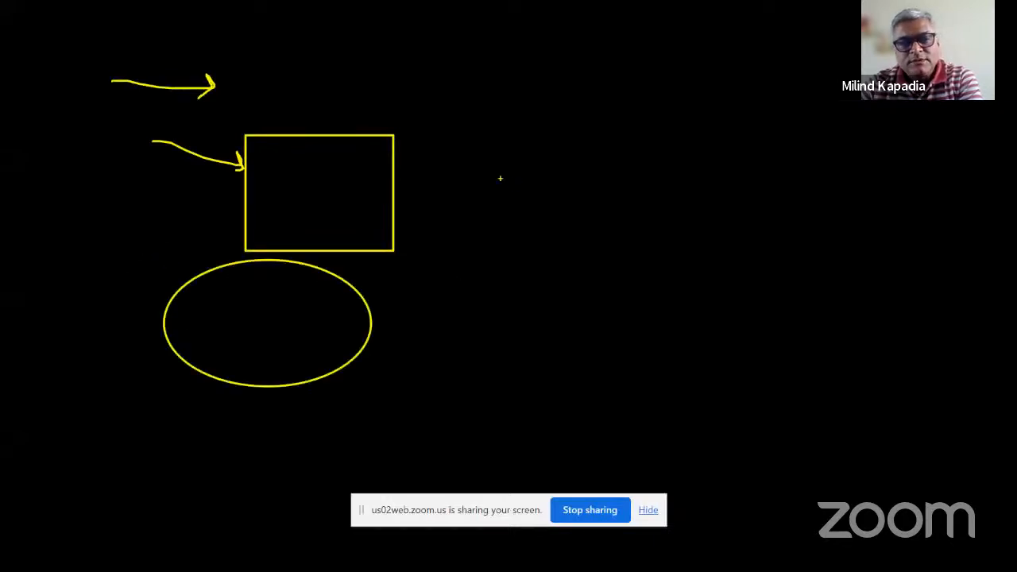
drag(501, 179, 634, 320)
drag(531, 403, 846, 404)
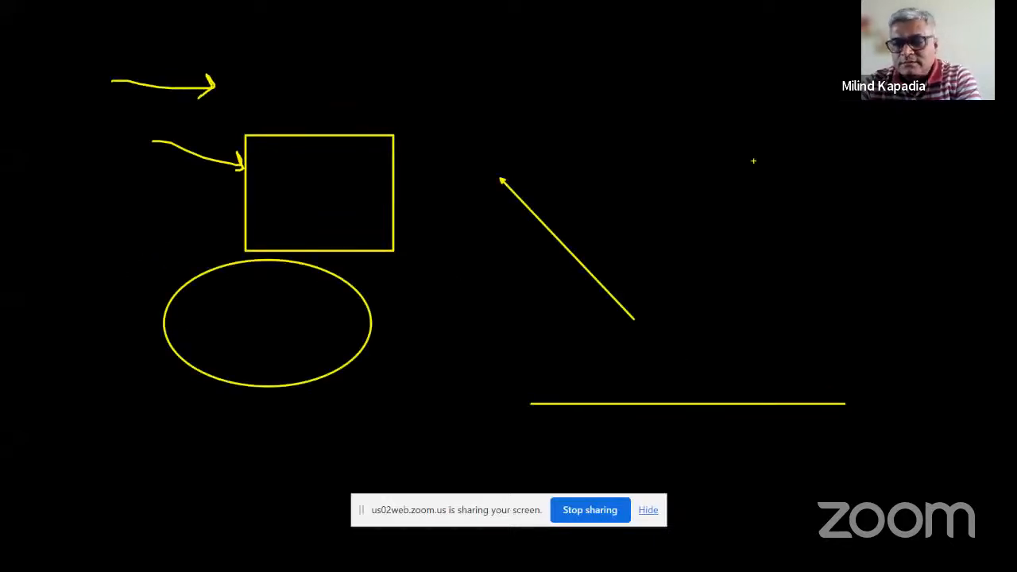
mouse_move(562, 126)
mouse_down()
mouse_move(613, 193)
mouse_move(728, 290)
mouse_up()
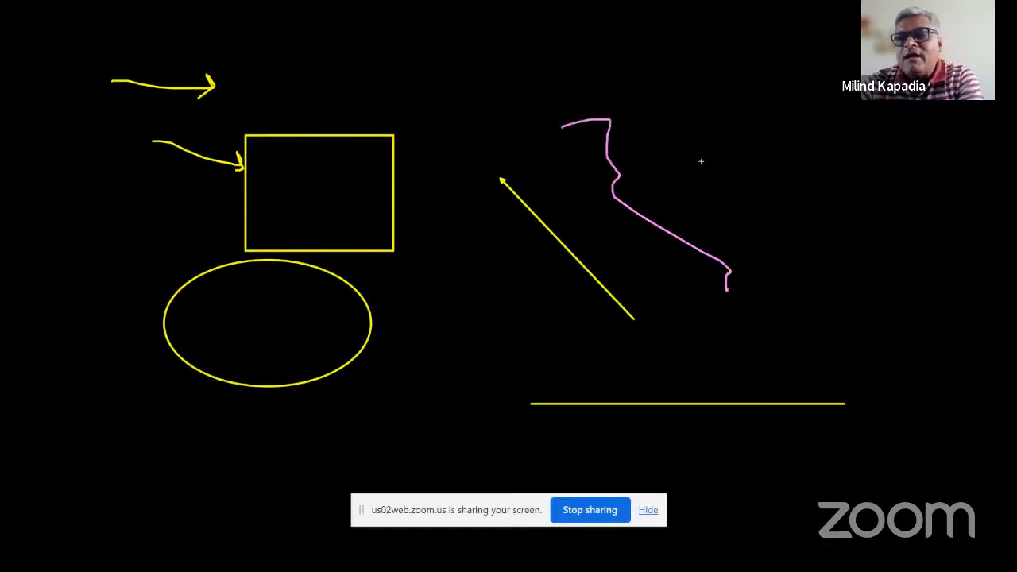
key(Escape)
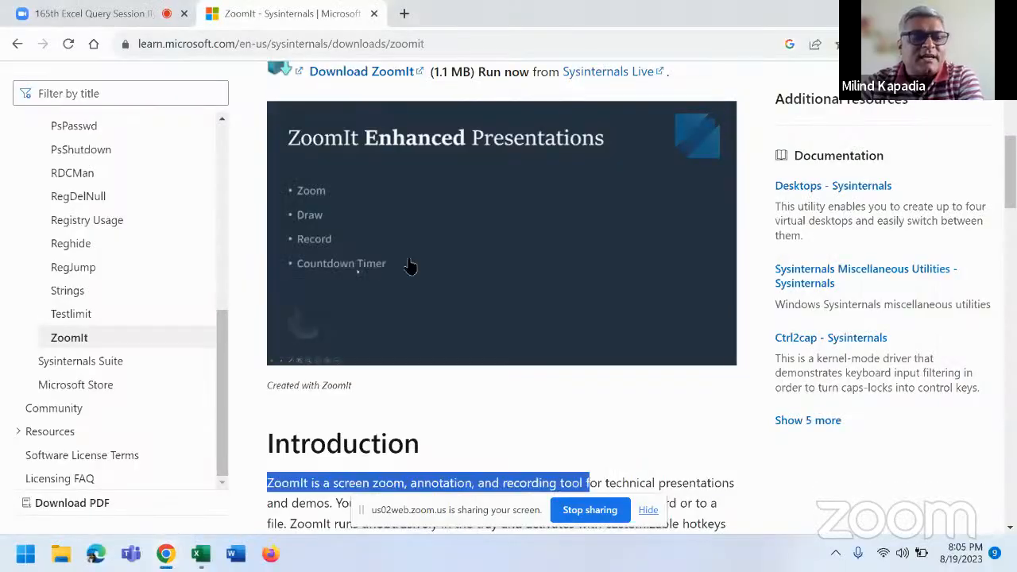
Review ZoomIt's shortcut table, highlighting the keys for Whiteboard, Blackboard and right-aligned text, and read on through the recording and timer shortcuts
scroll(476, 362, down, 5)
scroll(481, 358, down, 8)
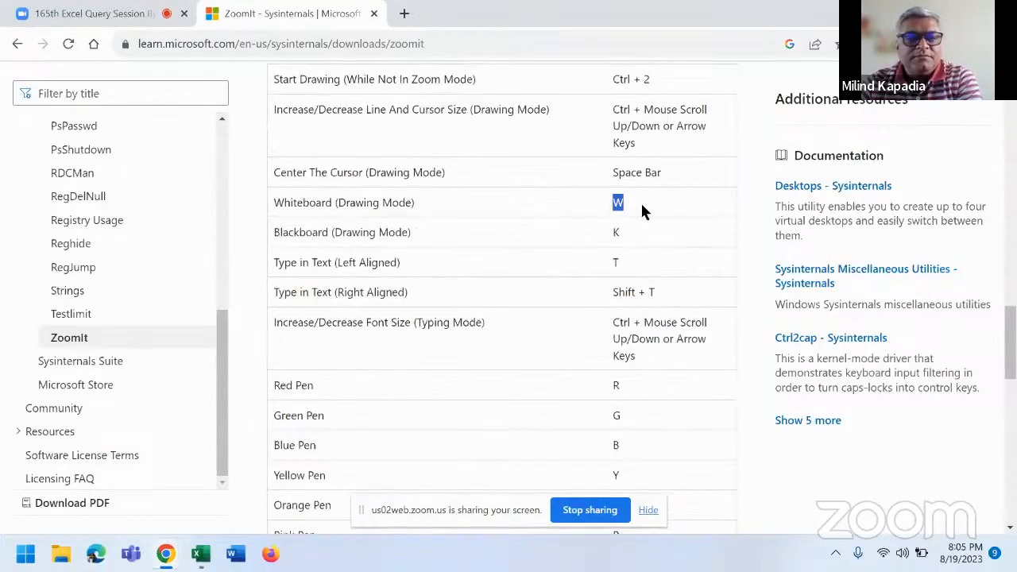
double_click(613, 233)
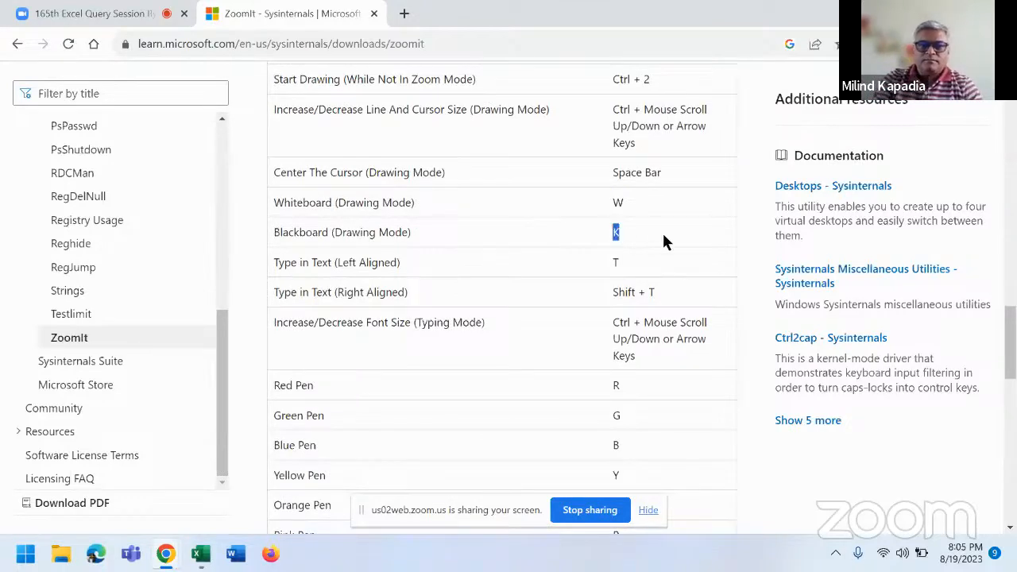
drag(334, 269, 685, 302)
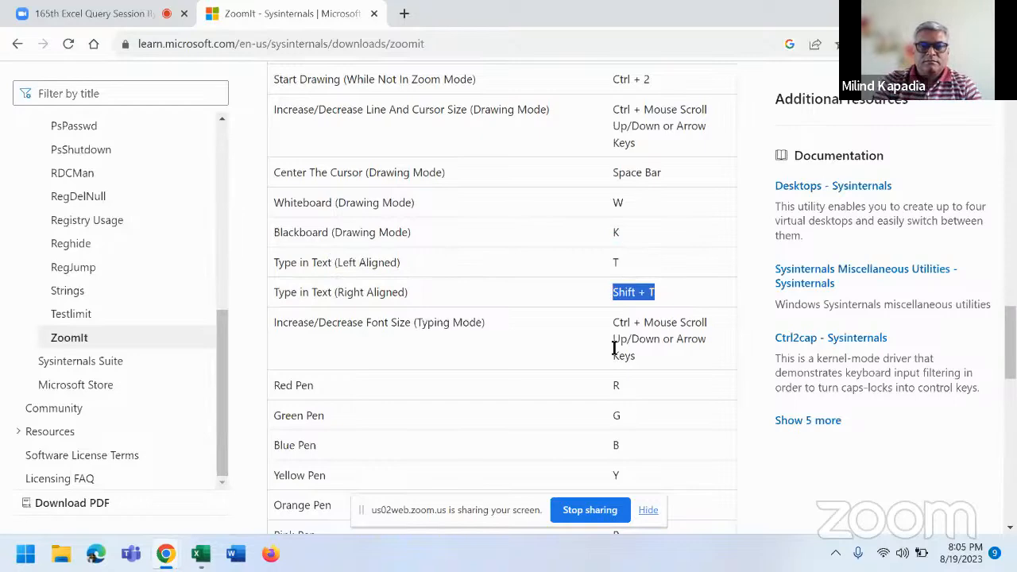
scroll(615, 347, down, 3)
scroll(610, 355, down, 6)
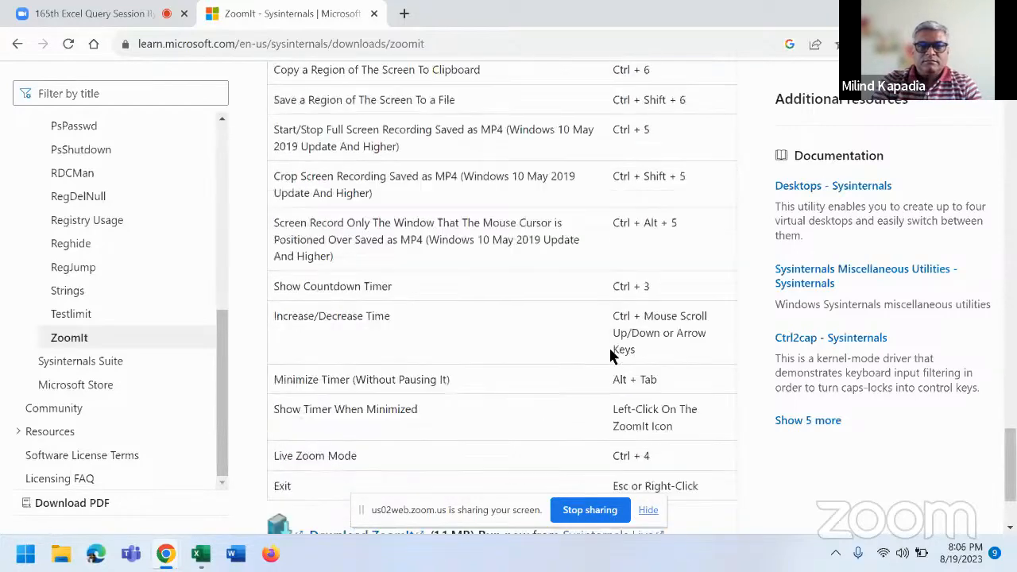
scroll(608, 349, down, 2)
scroll(599, 354, up, 7)
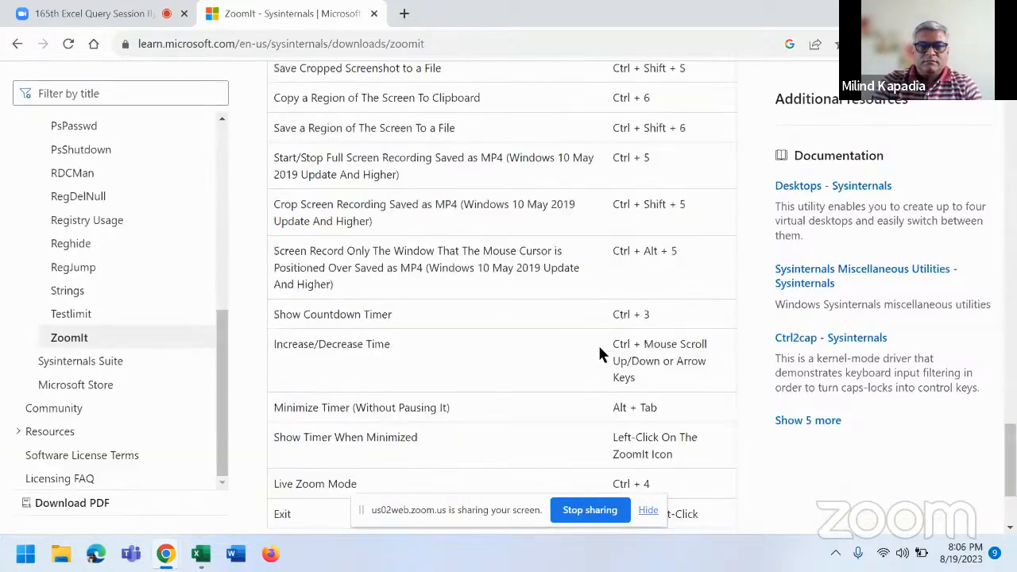
Switch to the WRAPCOL workbook in Excel and inspect the IFERROR TEXTSPLIT formula in cell N10 of the test2 sheet
click(201, 554)
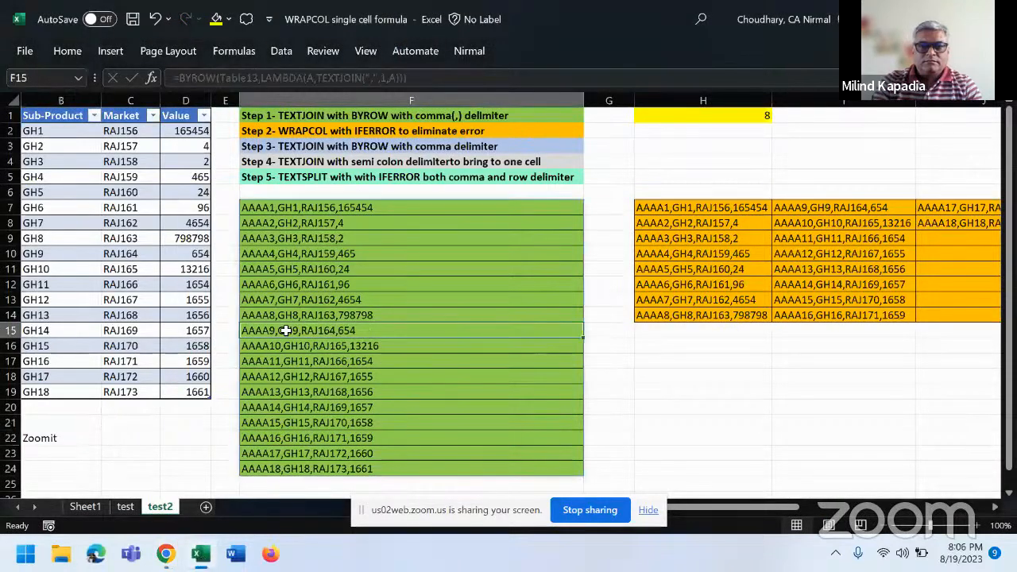
drag(703, 515, 747, 517)
click(259, 101)
click(415, 251)
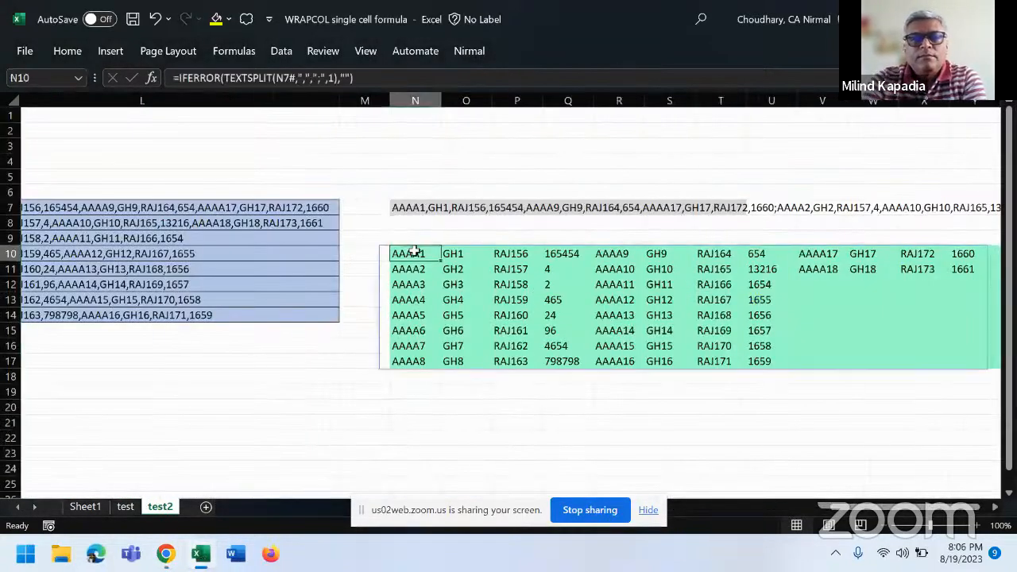
Narrow columns E through M on the test2 sheet and hide them, leaving the source table beside the final output
click(359, 99)
key(shift+Left)
key(shift+Left)
key(shift+Left)
key(shift+Left)
key(shift+Left)
key(shift+Left)
key(shift+Left)
key(shift+Left)
key(shift+Left)
key(shift+Left)
key(shift+Left)
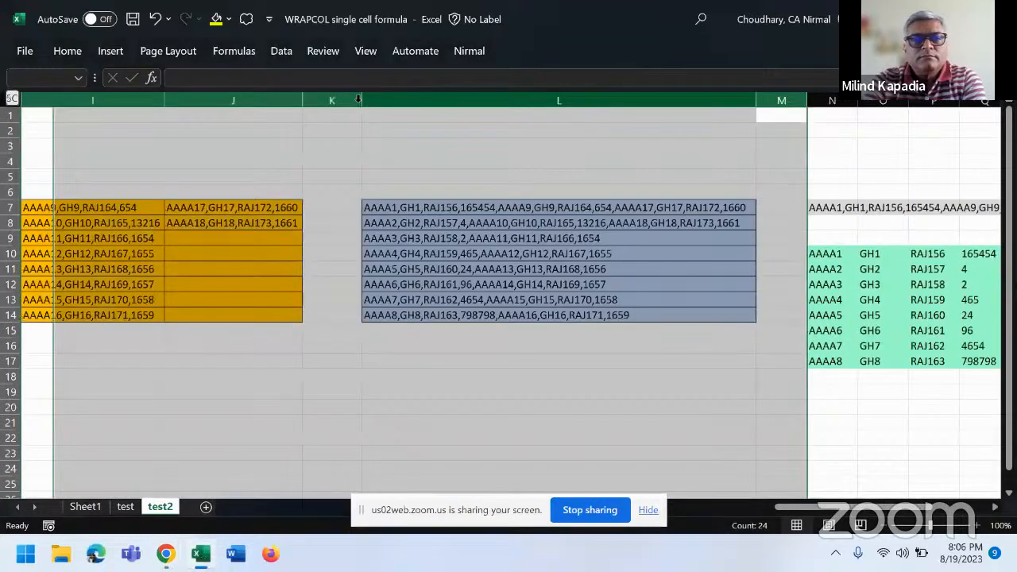
key(shift+Right)
key(shift+Right)
key(shift+Right)
key(shift+Right)
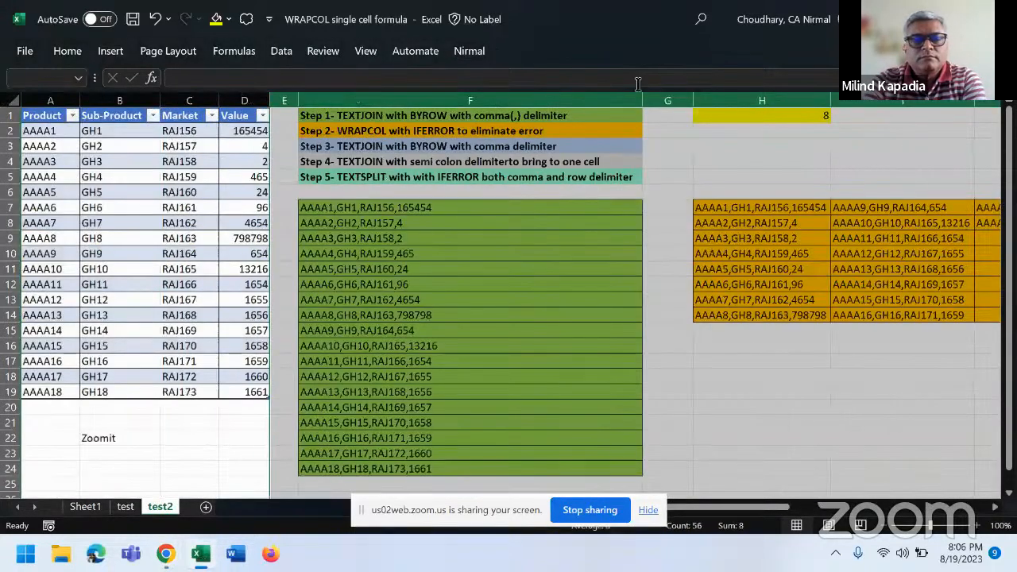
drag(642, 96, 305, 109)
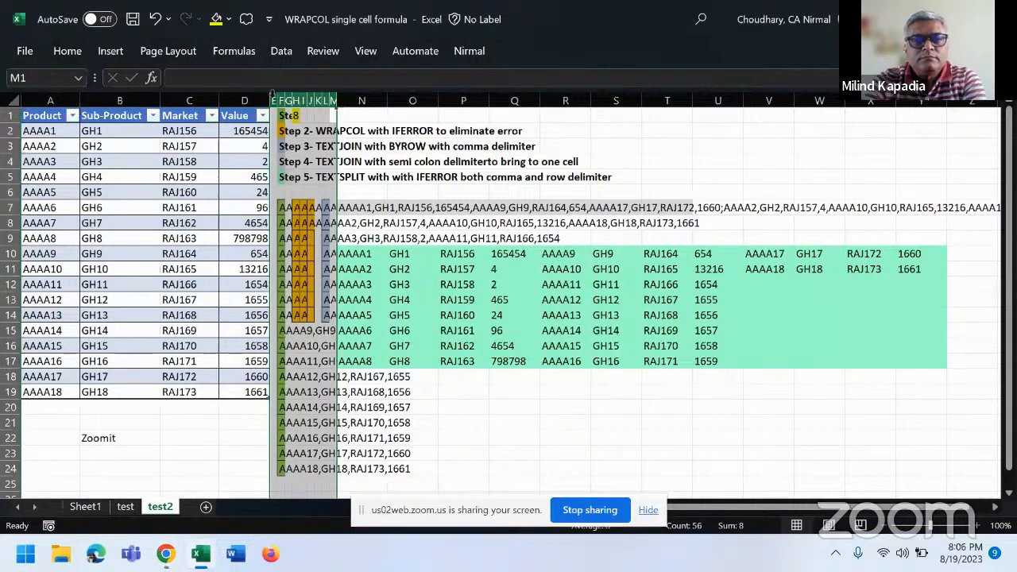
right_click(275, 103)
click(326, 375)
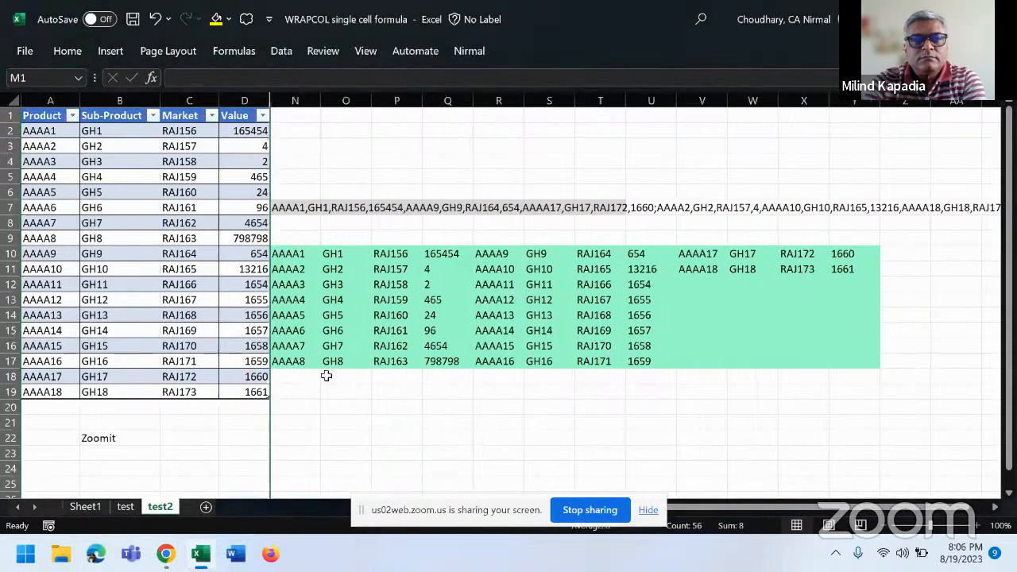
Delete the Zoomit note from cell B22
click(399, 402)
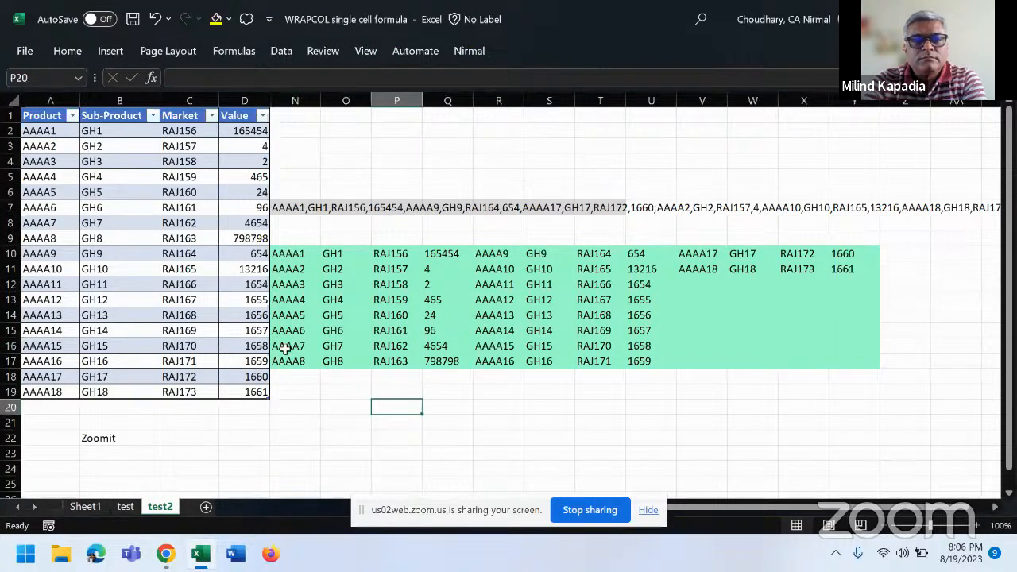
click(117, 439)
key(Delete)
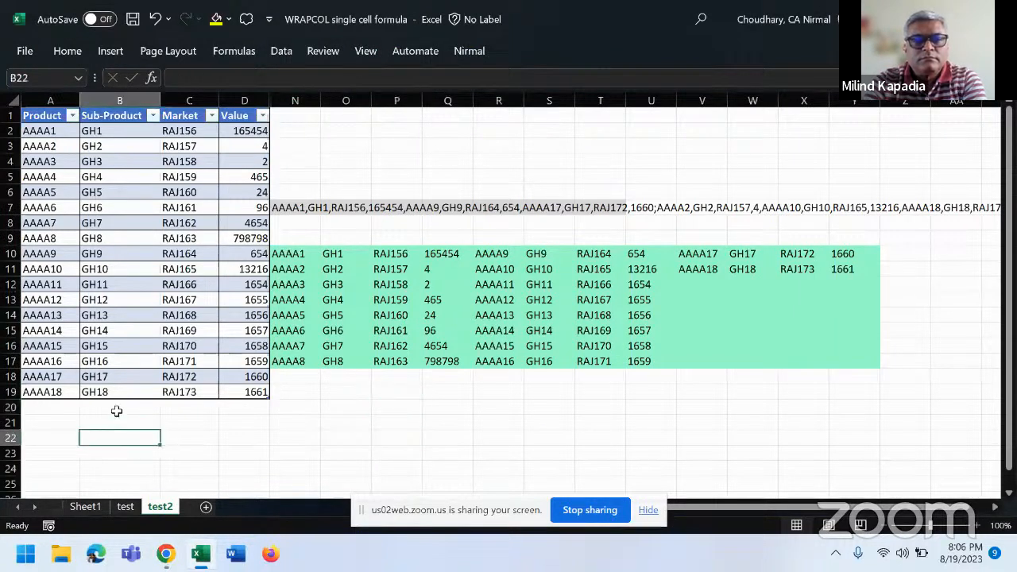
Extend the table through row 24 by filling down Product to AAAA23, Sub-Product to GH23, Market to RAJ178 and Value with 1661
click(53, 393)
drag(78, 403, 77, 470)
click(143, 393)
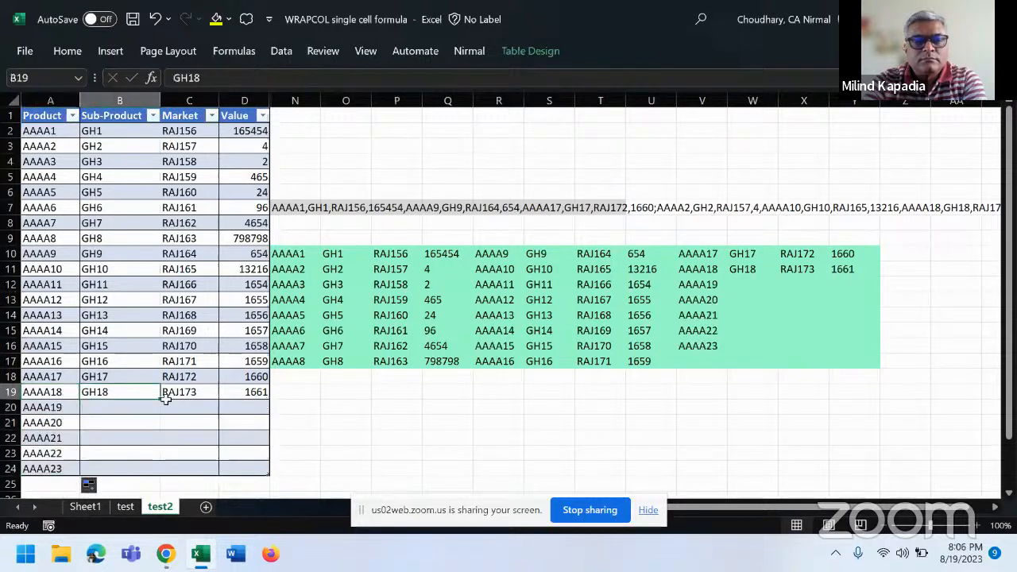
drag(160, 398, 150, 475)
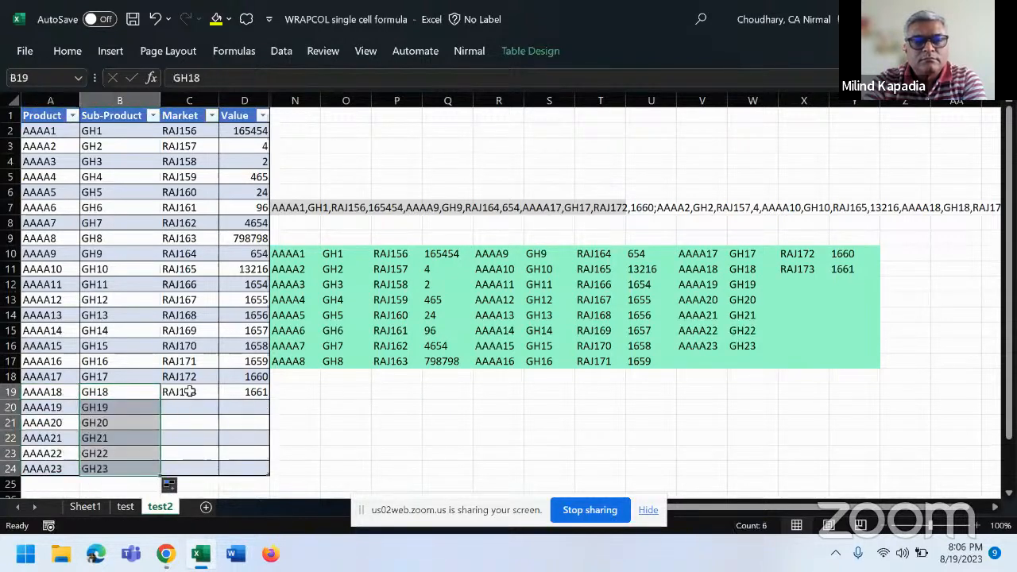
click(189, 392)
drag(217, 401, 216, 469)
click(260, 408)
click(260, 397)
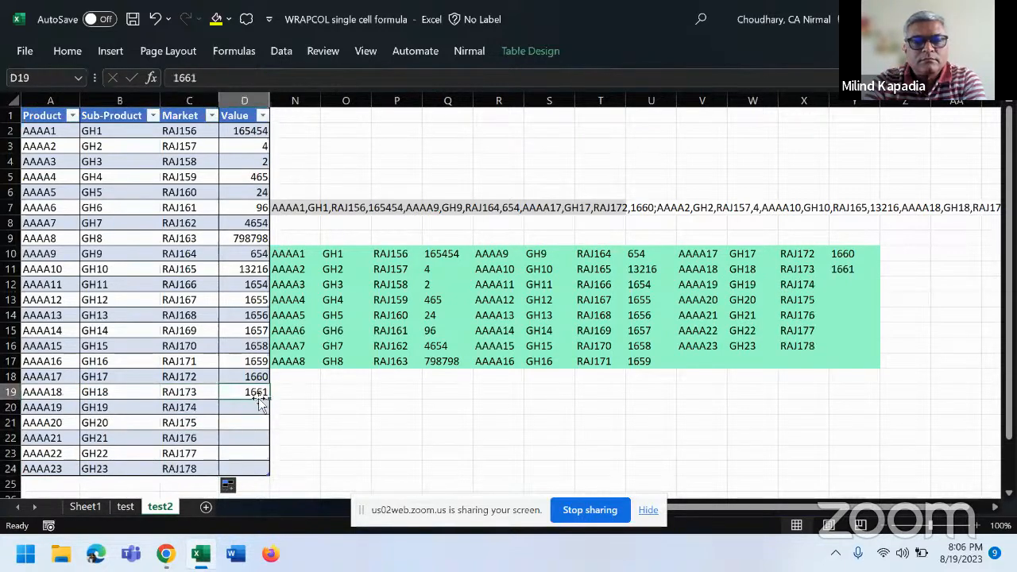
drag(268, 401, 257, 472)
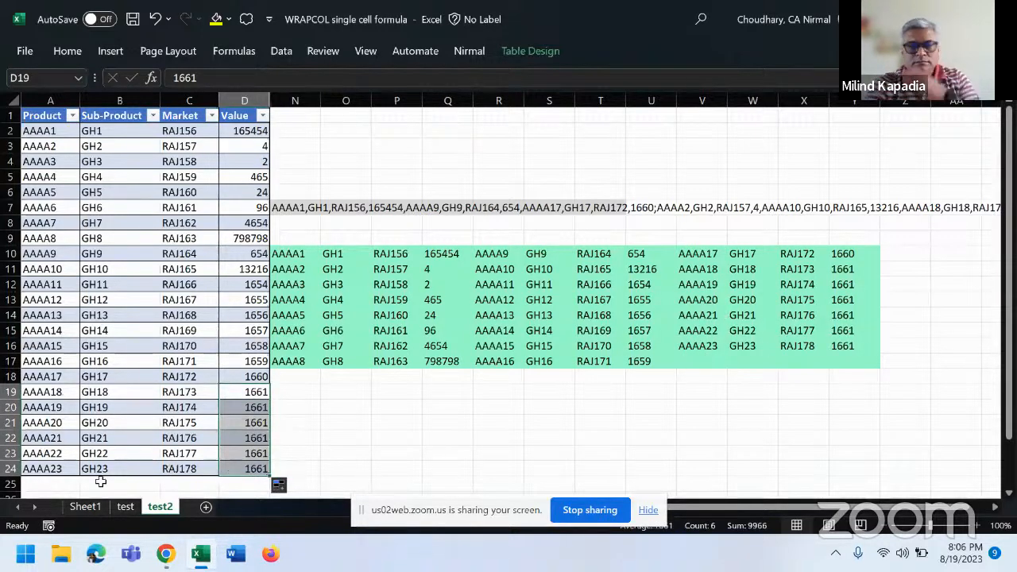
Fill all four table columns down to row 26, ending with AAAA25, GH25, RAJ180 and 1661, and check the spilled output at Z10
click(62, 468)
drag(79, 476, 77, 505)
click(115, 442)
drag(161, 445, 156, 472)
click(191, 442)
drag(222, 446, 222, 471)
click(243, 441)
drag(268, 445, 265, 472)
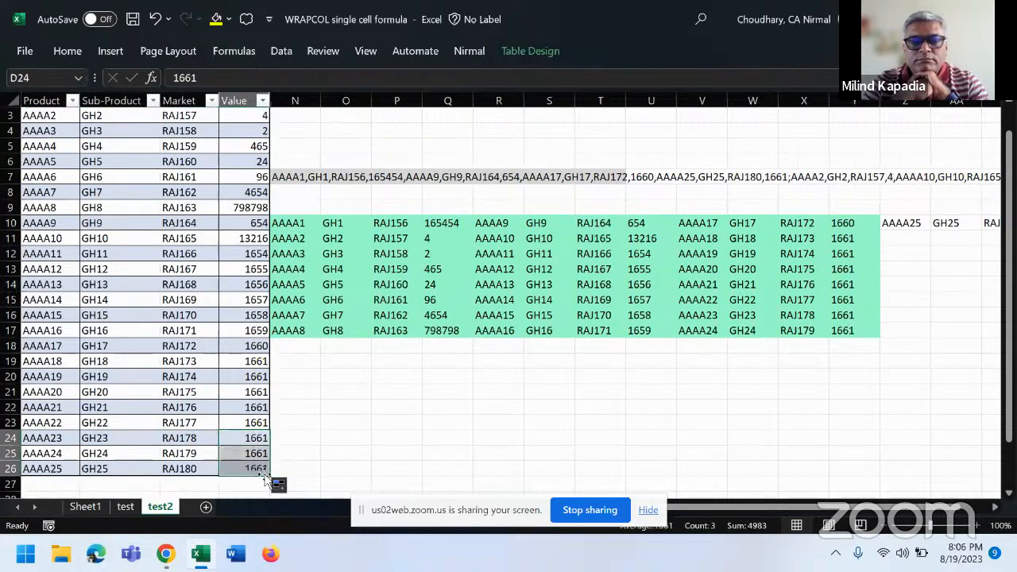
click(904, 225)
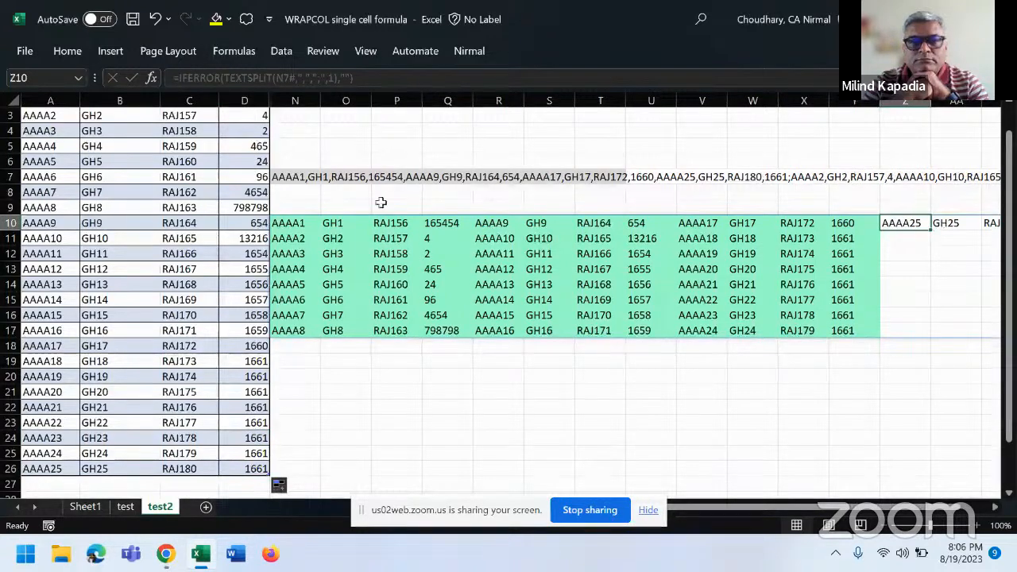
Unhide columns E through M and autofit the widths of columns D through N
click(290, 100)
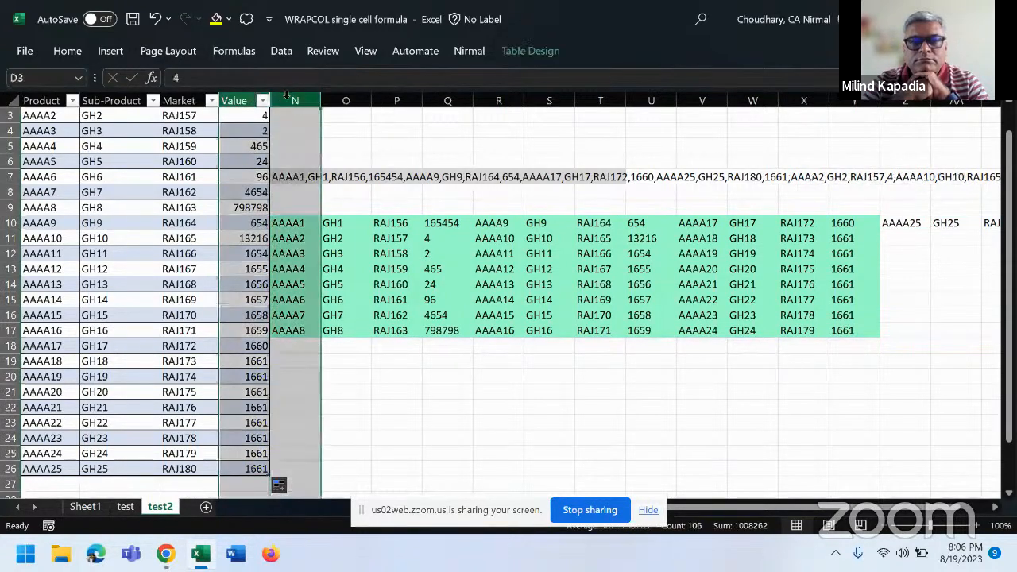
right_click(290, 100)
click(356, 406)
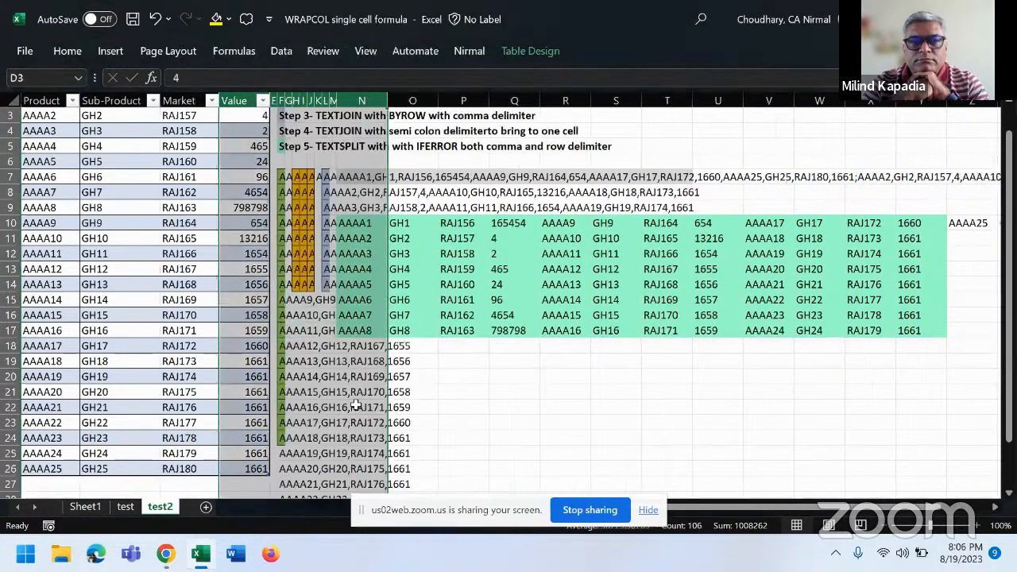
drag(275, 100, 287, 100)
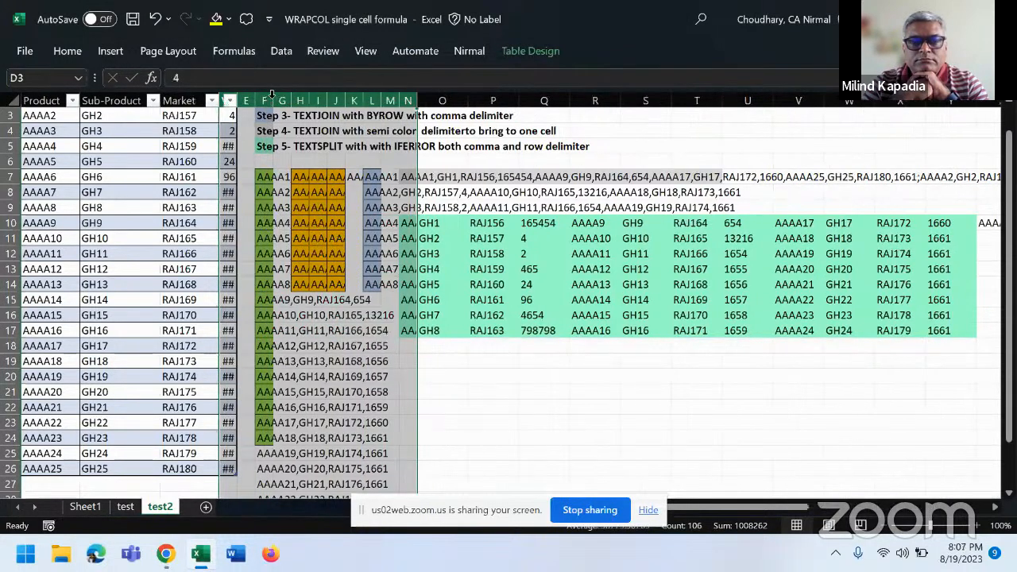
double_click(275, 100)
click(452, 268)
scroll(470, 266, up, 1)
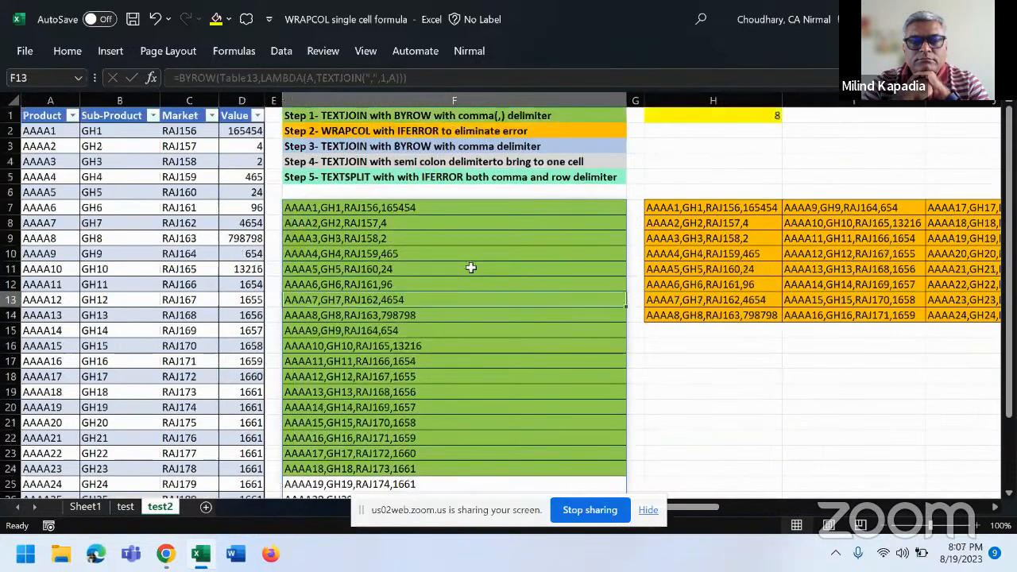
Select the Step 1 heading in F1 and frame the word WRAPCOL in the Step 2 line with a red ZoomIt rectangle
click(425, 117)
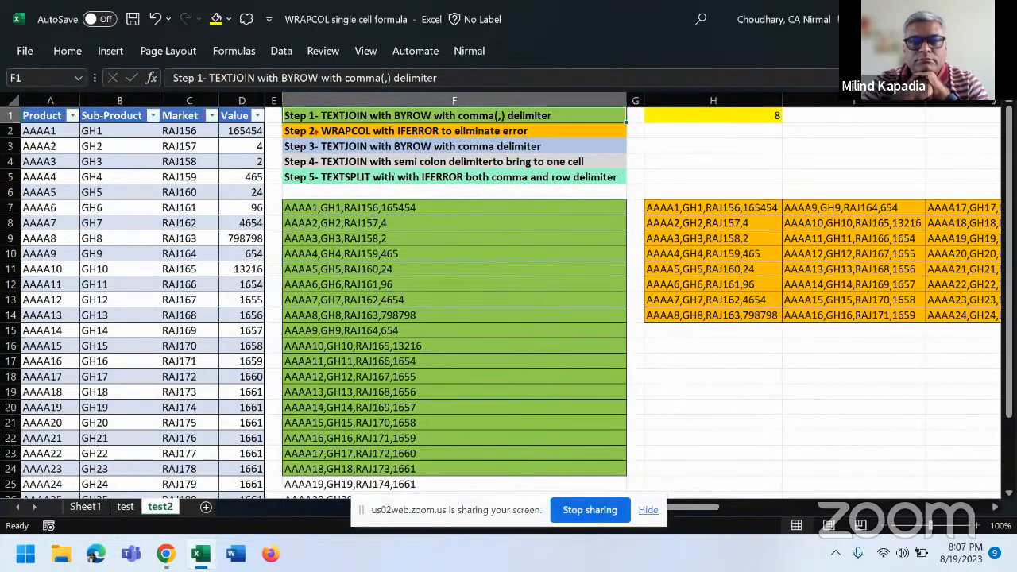
drag(317, 121, 373, 138)
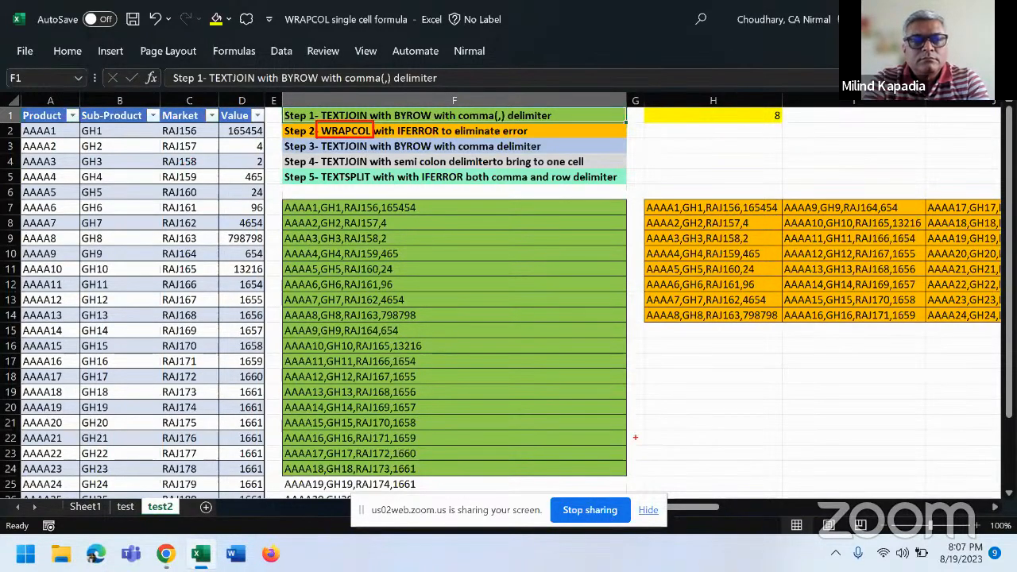
Enter the sample values 1, 2 and 3 in cells H17 to H19
click(681, 362)
text(1)
key(Return)
text(2)
key(Return)
text(3)
key(Return)
Enter =WRAPCOLS(H17:H19,2) in cell I17
key(Up)
key(Up)
key(Up)
key(Right)
key(Right)
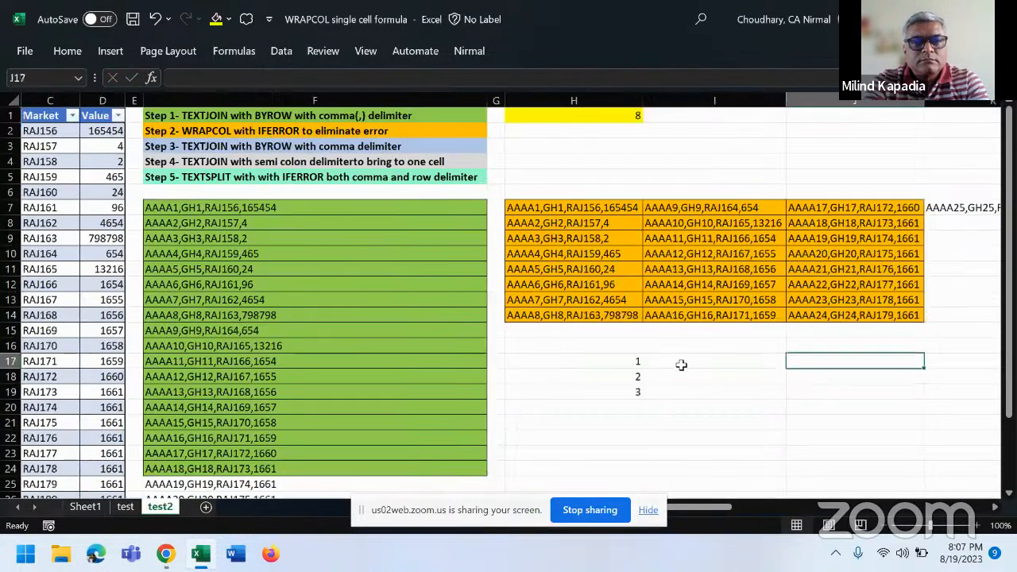
click(681, 365)
text(=wrapci)
key(BackSpace)
key(Tab)
key(Left)
key(ctrl+shift+Down)
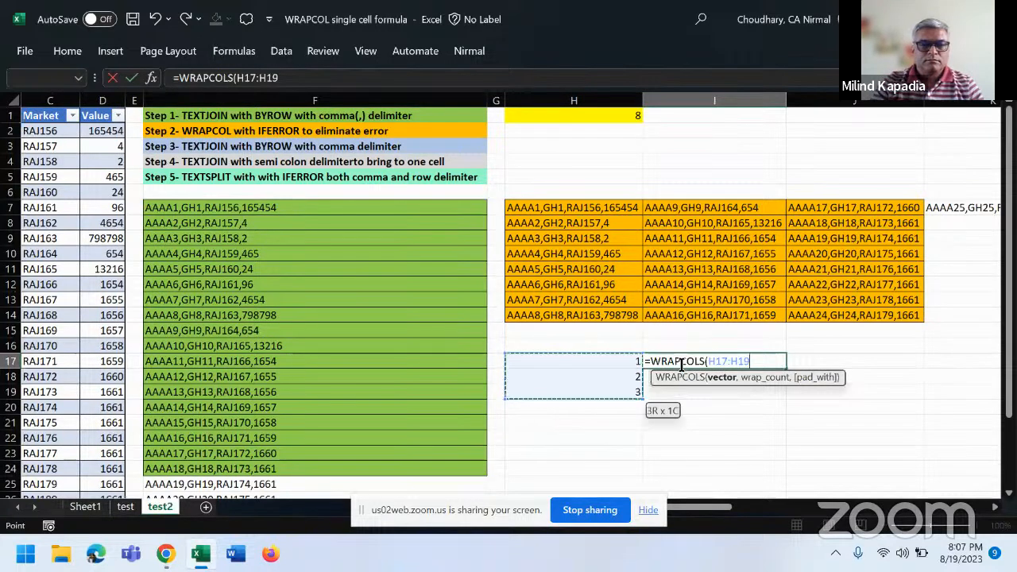
text(,2))
key(Return)
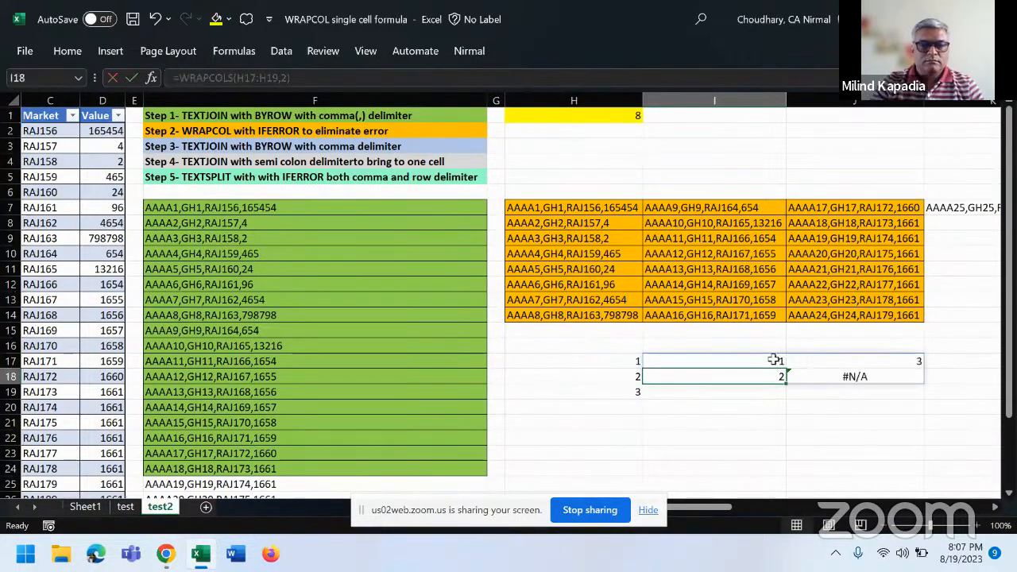
Select I17 and I18, mark the wrapped 3 with a red ZoomIt arrow, frame the values in H17:H19, and exit drawing mode
click(774, 361)
ctrl+click(776, 379)
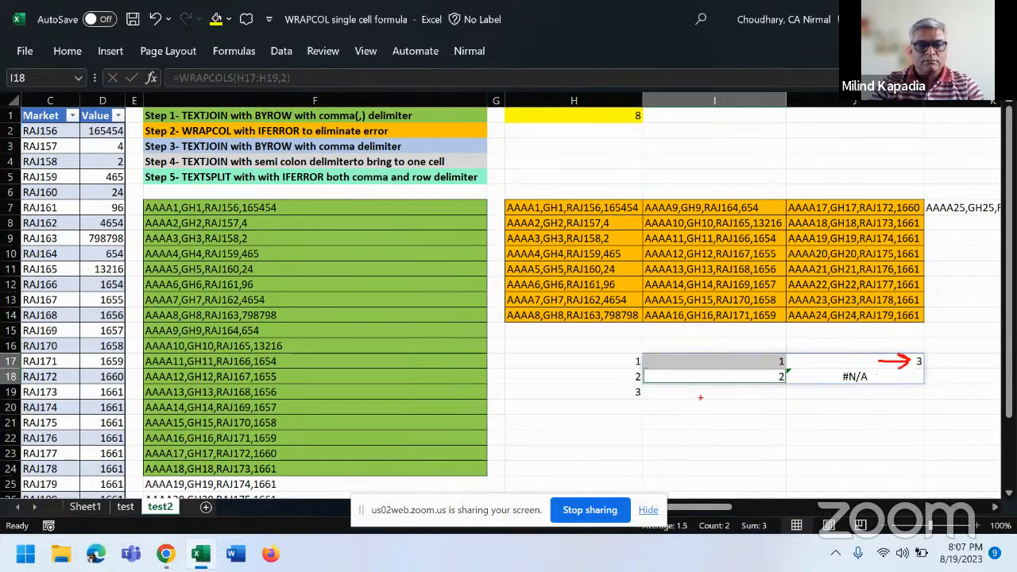
drag(595, 335, 649, 423)
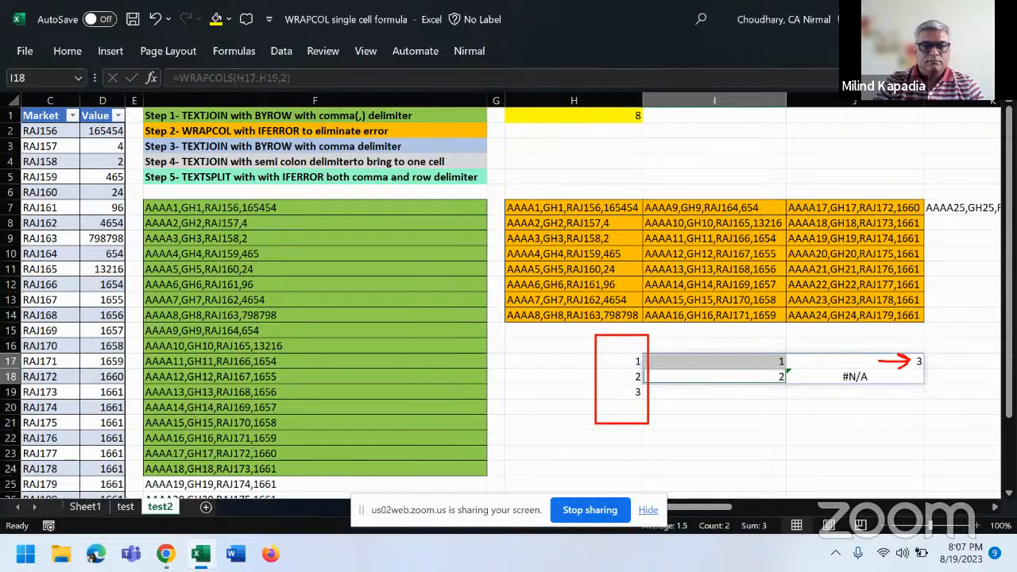
key(Escape)
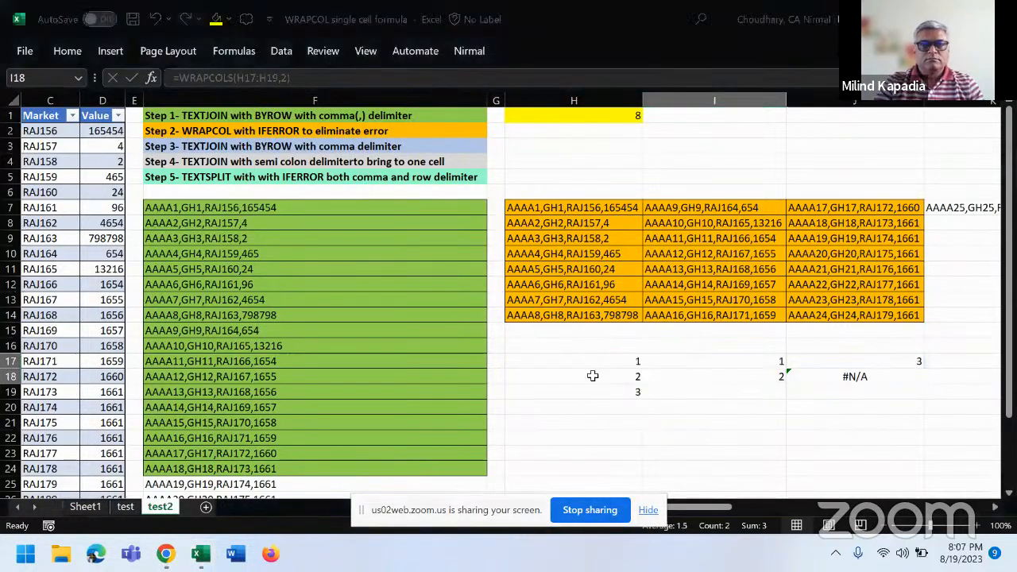
Clear the sample value in cell H17
click(631, 361)
key(Delete)
drag(731, 525, 699, 523)
click(654, 515)
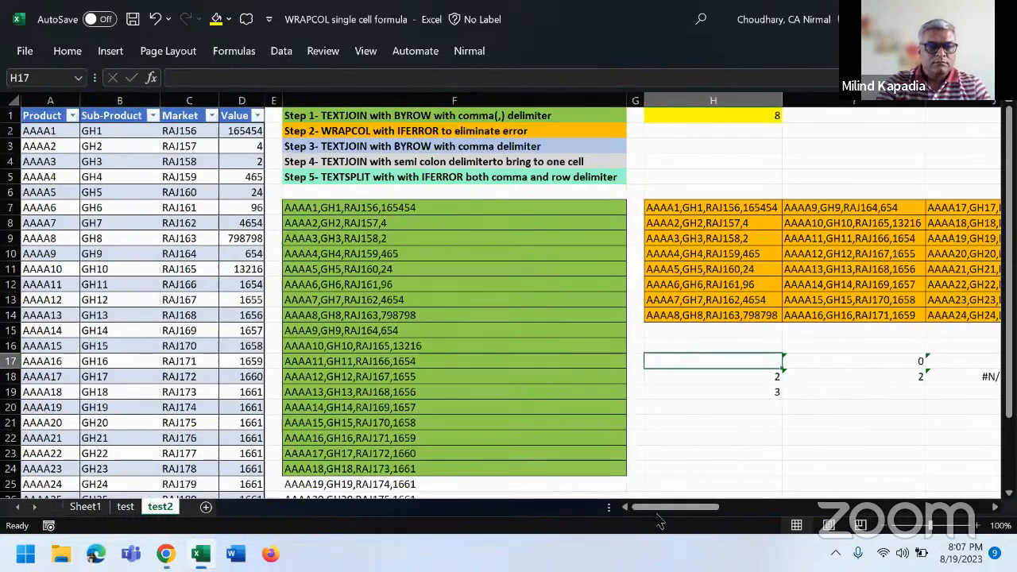
Select the Step 1 heading, frame the first table row in red, draw arrows from the table rows towards column F, and exit drawing mode
click(385, 117)
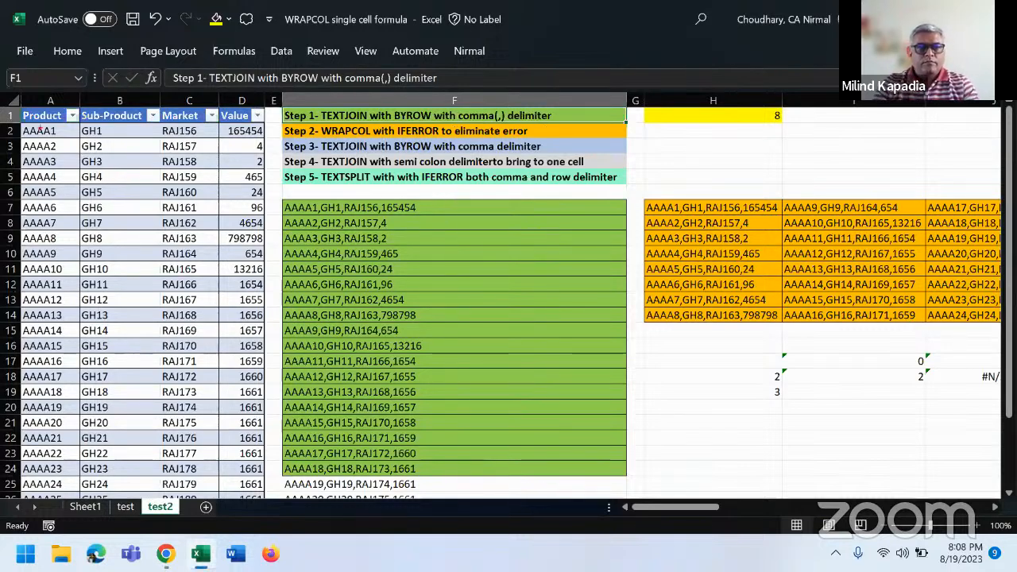
drag(13, 120, 264, 140)
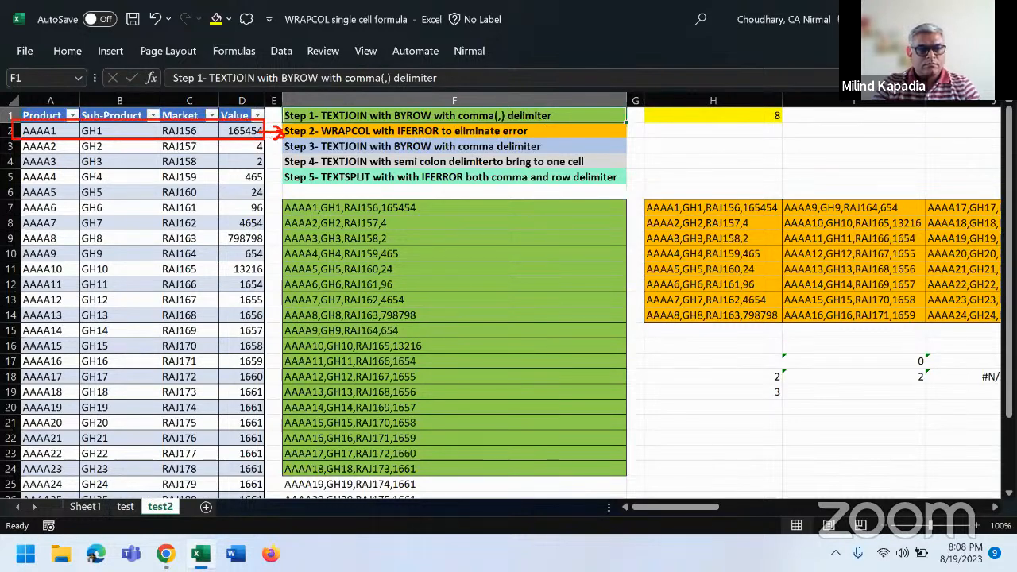
drag(38, 167, 228, 186)
mouse_move(212, 175)
mouse_down()
mouse_move(228, 185)
mouse_move(203, 207)
mouse_up()
drag(117, 223, 290, 239)
drag(114, 315, 221, 330)
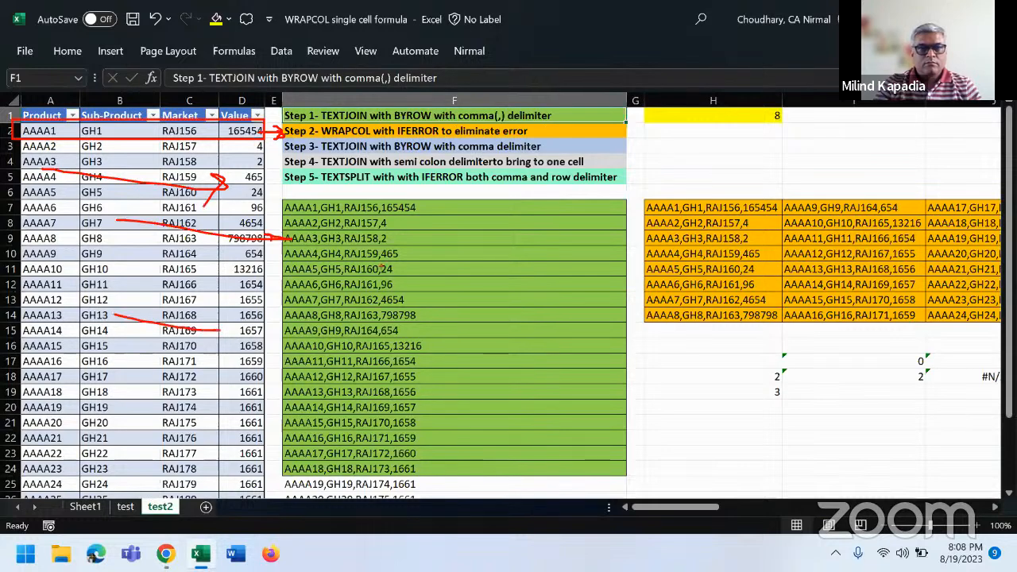
key(Escape)
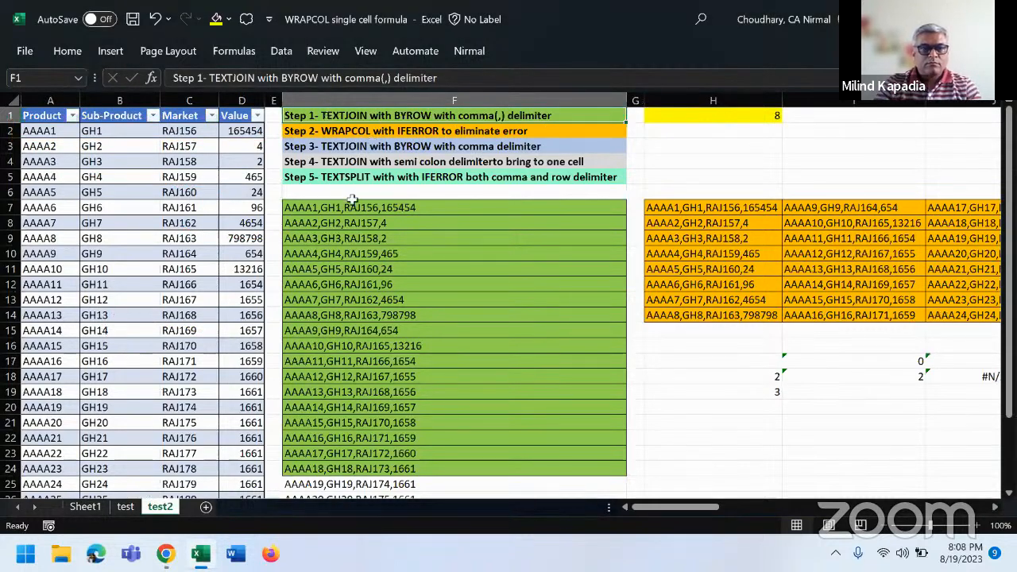
Open the BYROW formula in cell F7 to examine its LAMBDA part, and leave it without changes
click(406, 207)
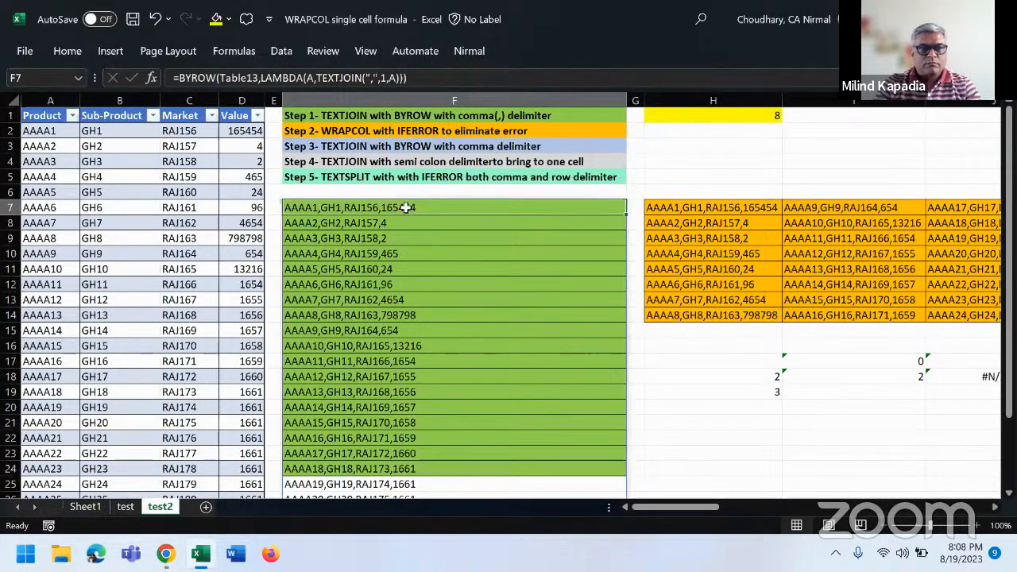
double_click(406, 208)
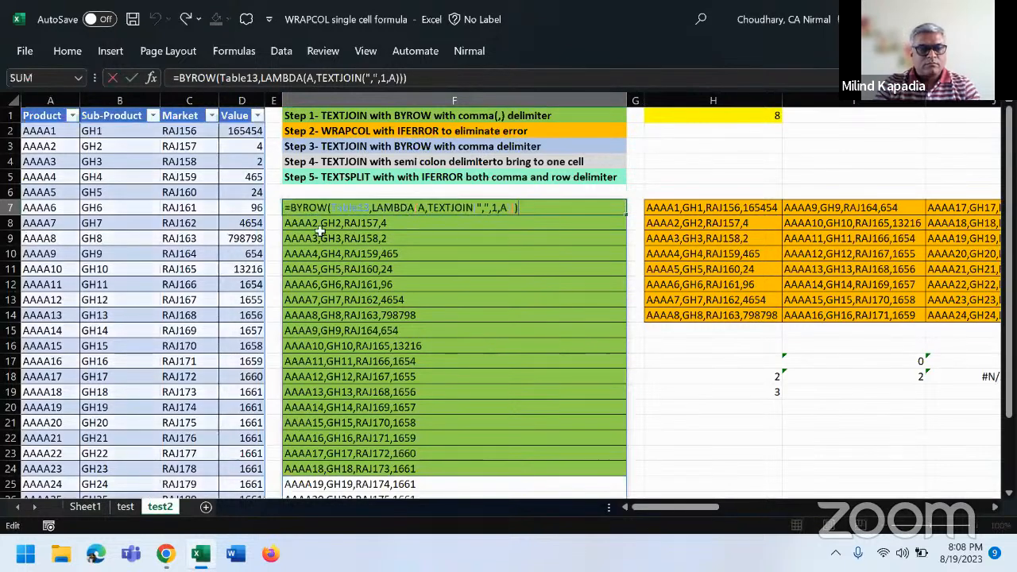
click(423, 207)
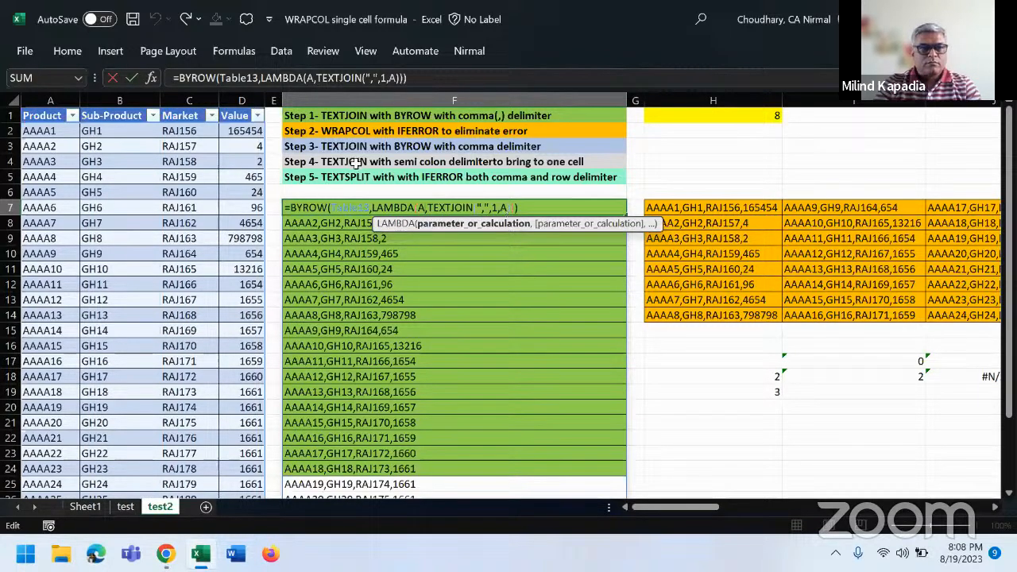
key(Escape)
click(278, 131)
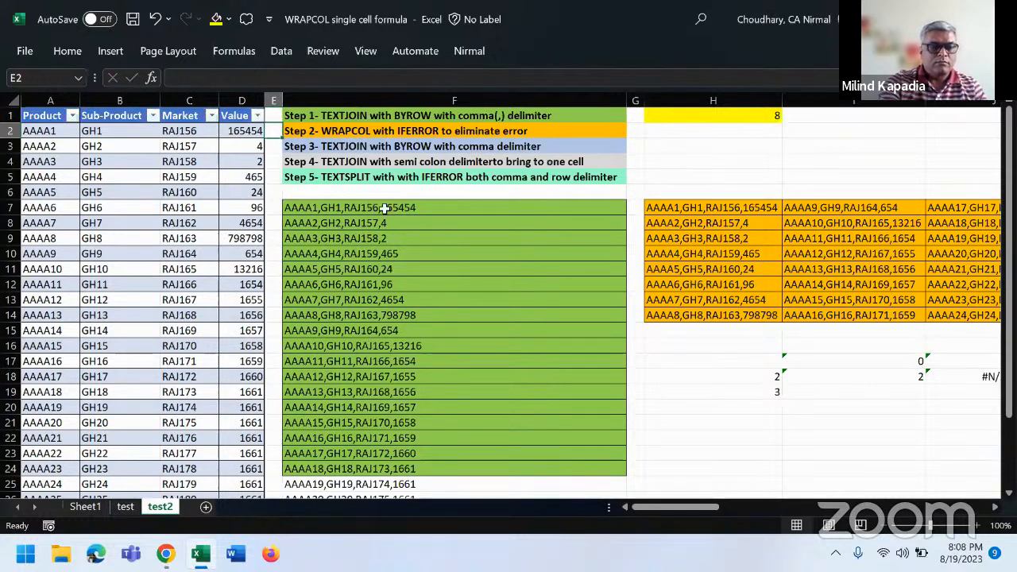
Compare the formula in F7 with the spilled cell F12, leaving both unchanged
click(384, 208)
click(384, 287)
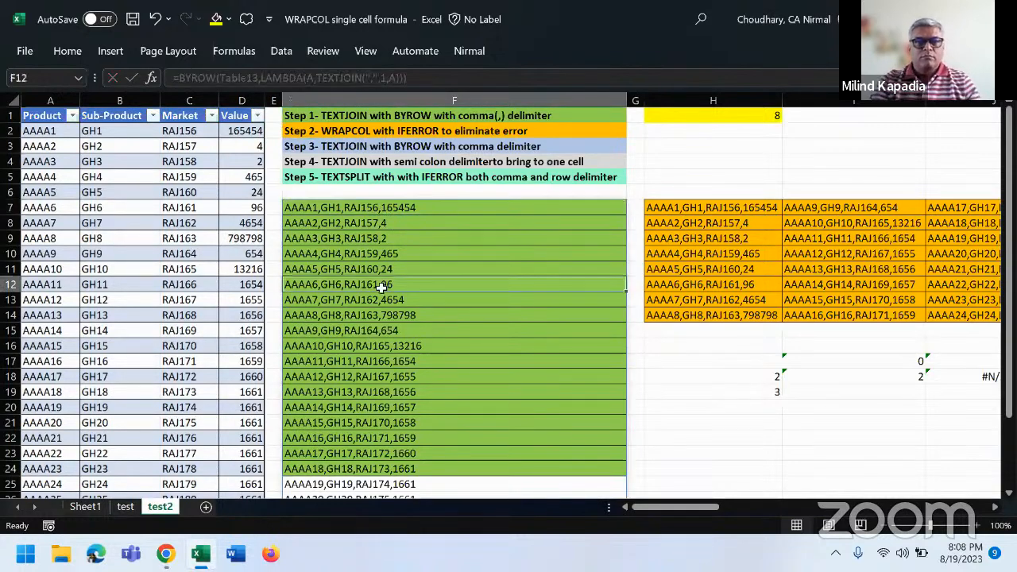
double_click(385, 288)
key(Escape)
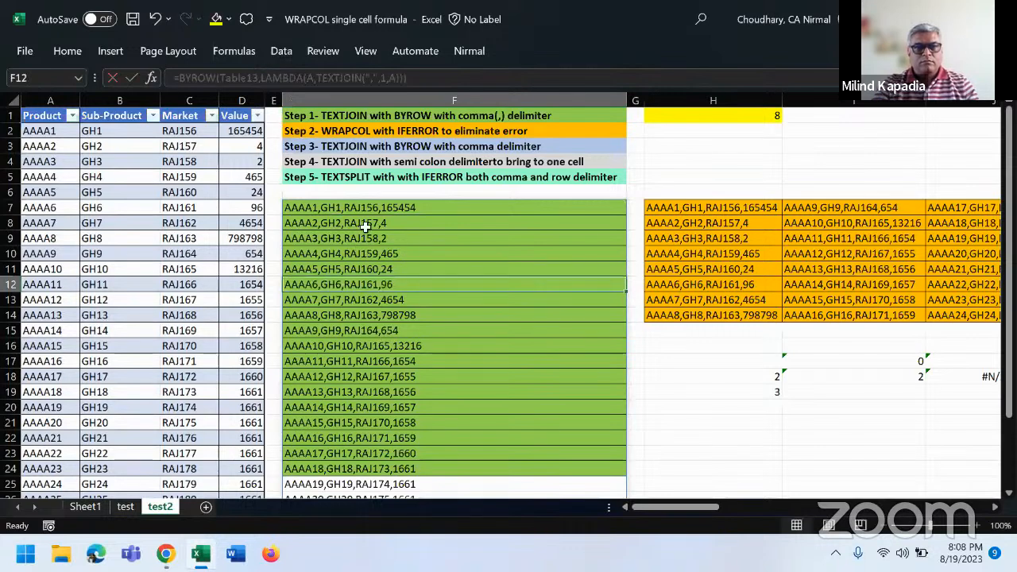
Remove the ignore_empty value 1 from TEXTJOIN in the F7 formula, giving =BYROW(Table13,LAMBDA(A,TEXTJOIN(",",,A)))
click(382, 208)
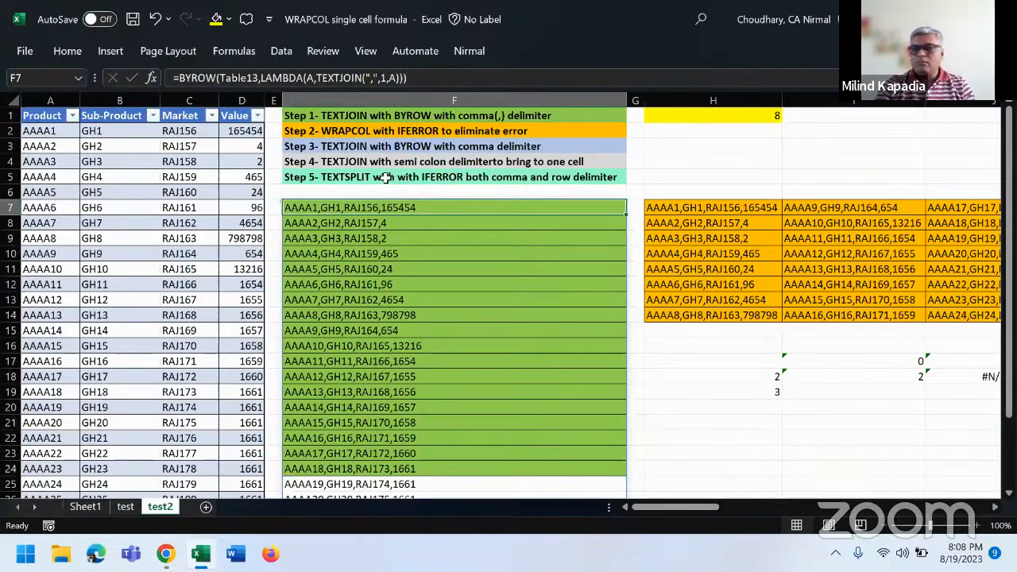
double_click(498, 209)
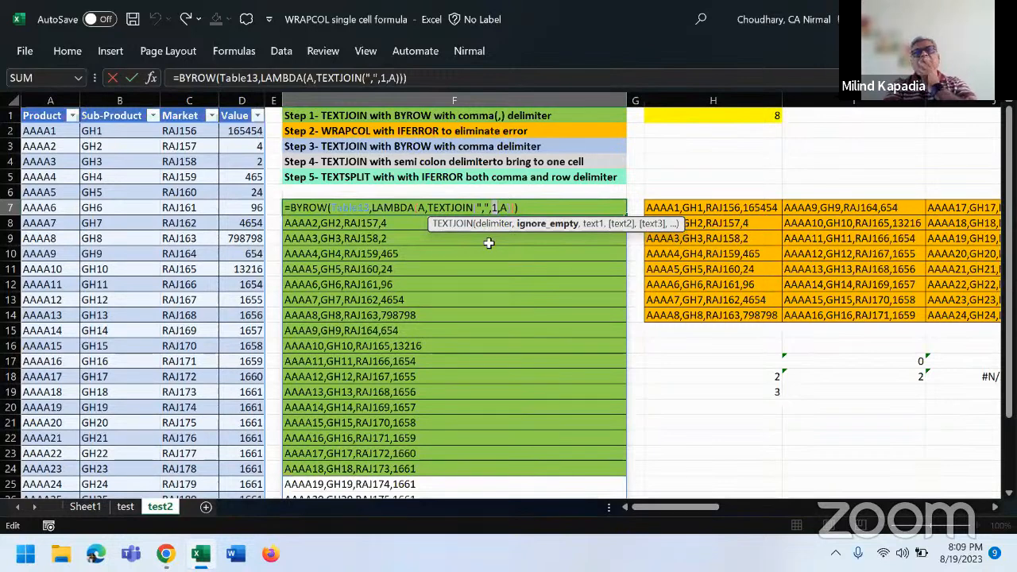
key(BackSpace)
key(Return)
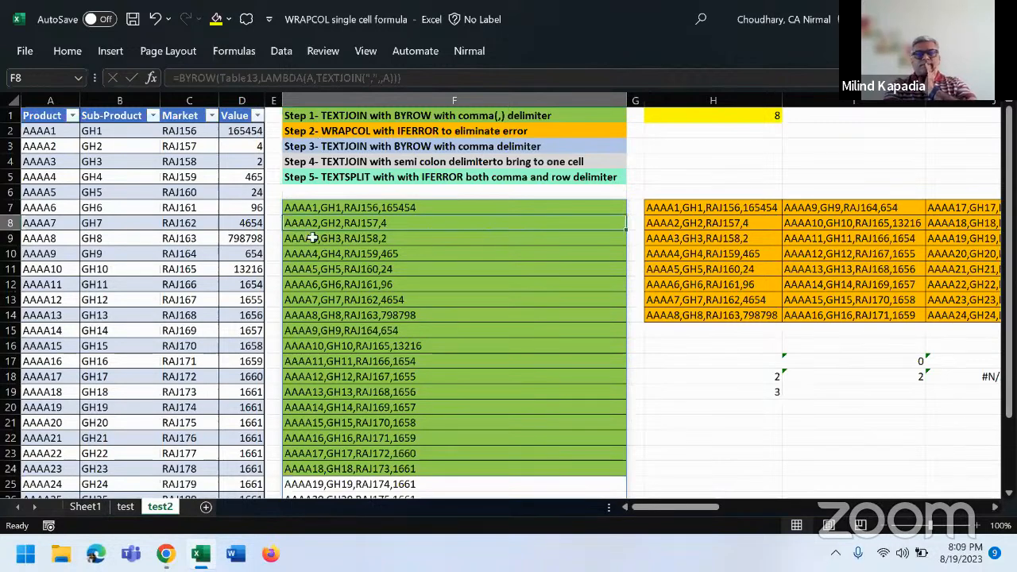
Clear the Market value in C2 to check how F7 joins a row with an empty cell, and undo the deletion
click(207, 133)
key(Delete)
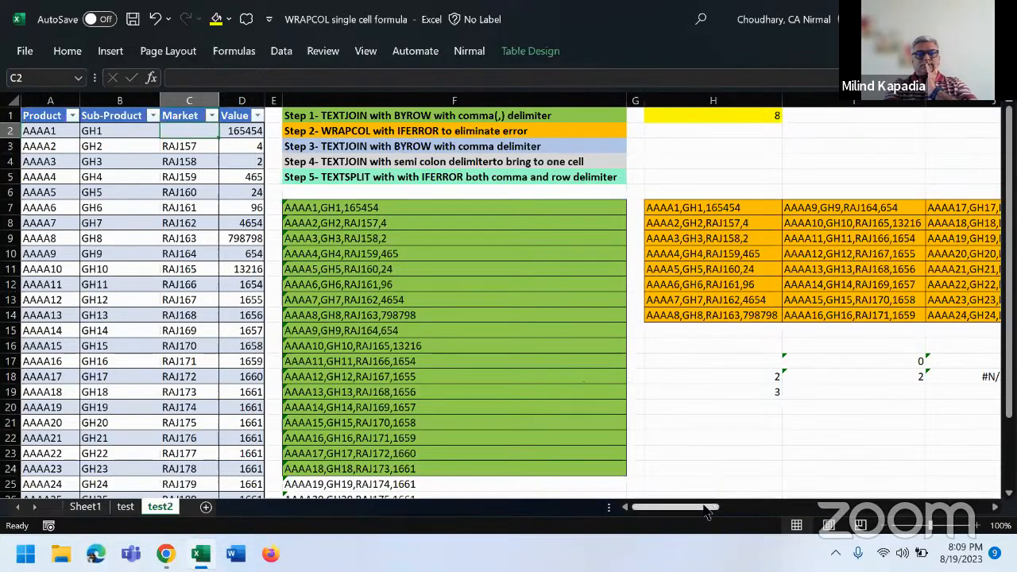
mouse_move(706, 513)
mouse_down()
mouse_move(924, 527)
mouse_move(700, 515)
mouse_up()
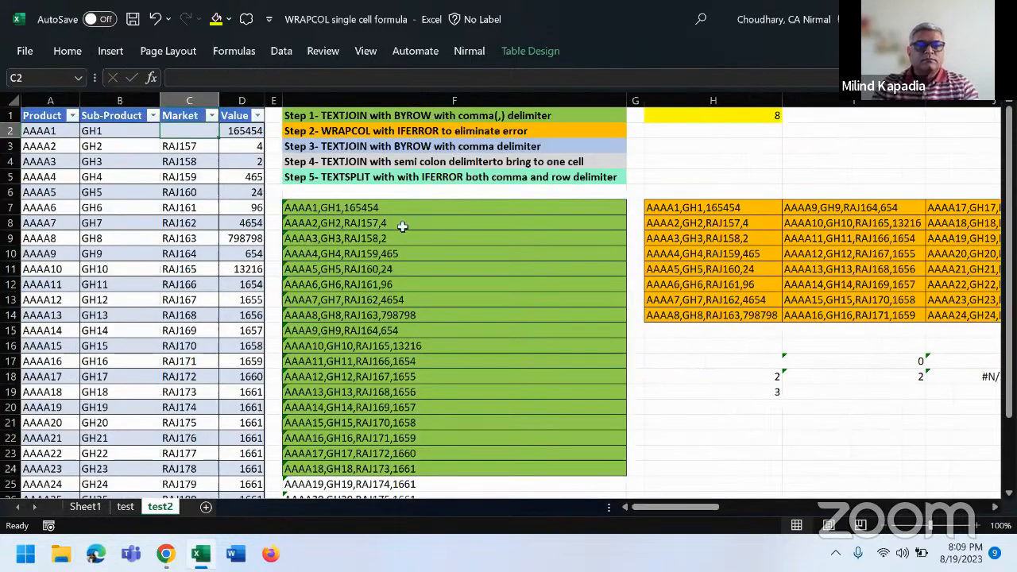
click(376, 207)
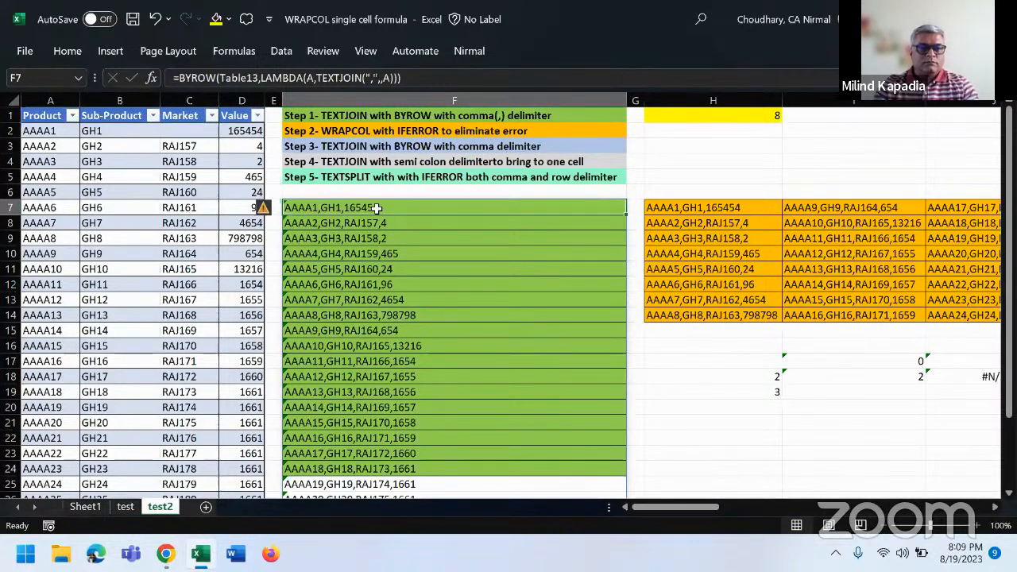
key(ctrl+z)
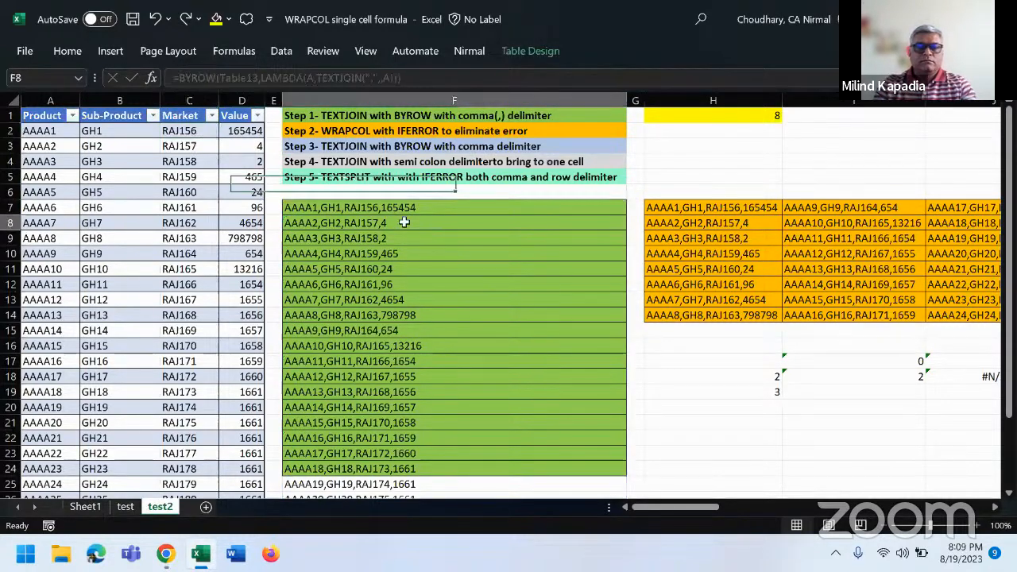
Point out the Table13 reference in the F7 formula and examine the full spilled range in column F
click(406, 211)
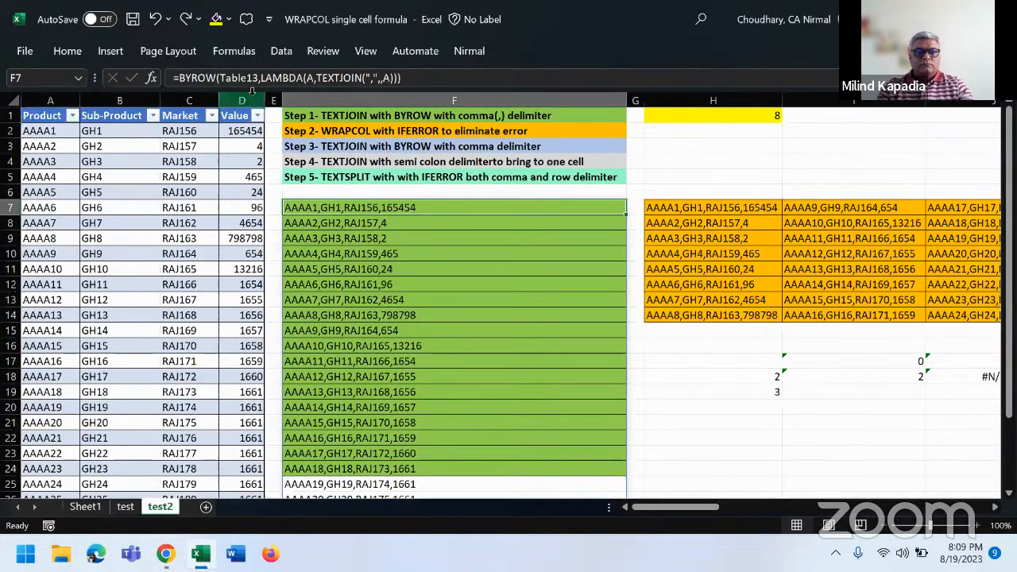
drag(221, 69, 258, 90)
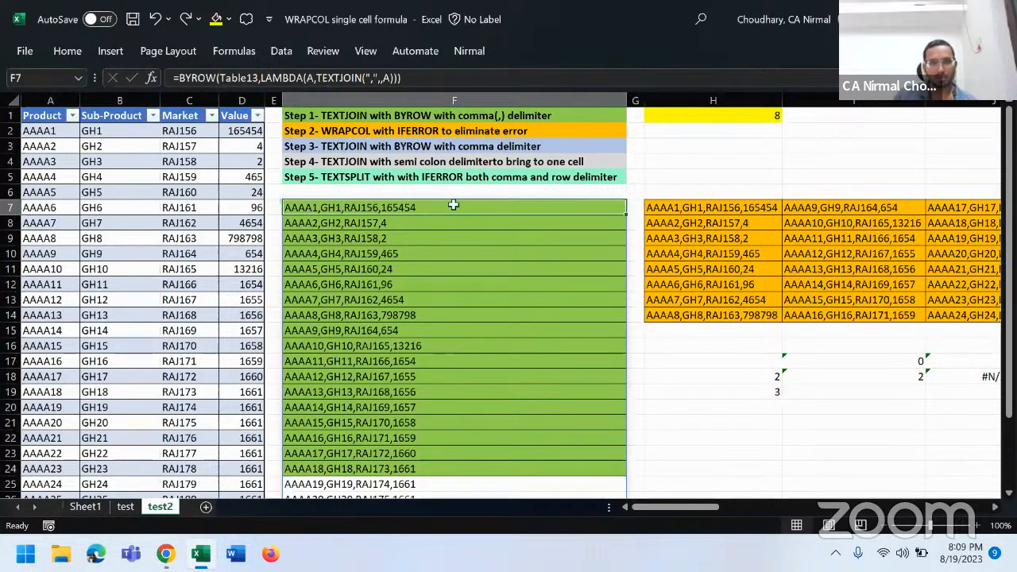
scroll(452, 407, down, 3)
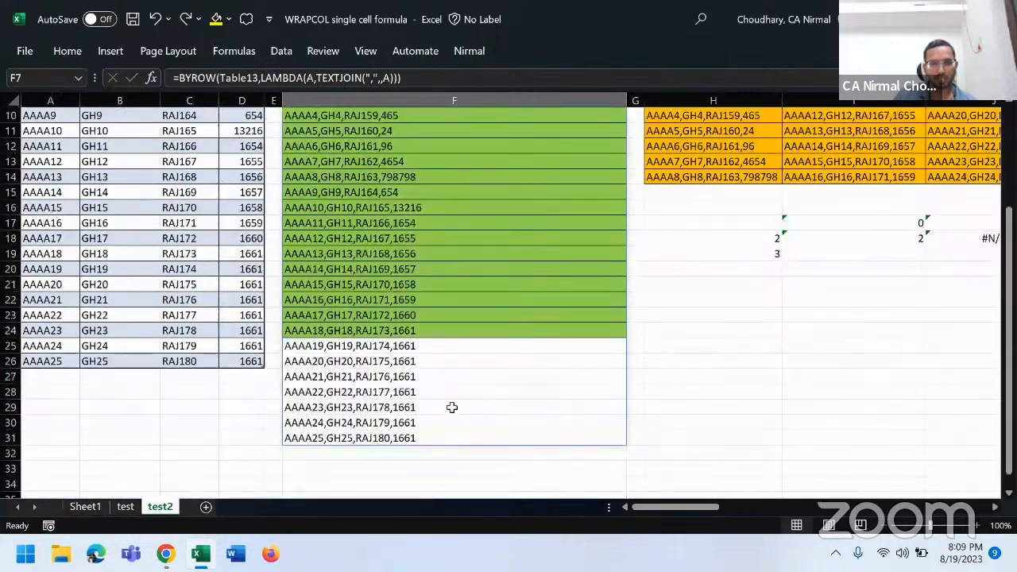
Clear the table contents in A10:D26, leaving only the first eight data rows filled
scroll(388, 449, up, 3)
drag(43, 253, 242, 456)
key(Delete)
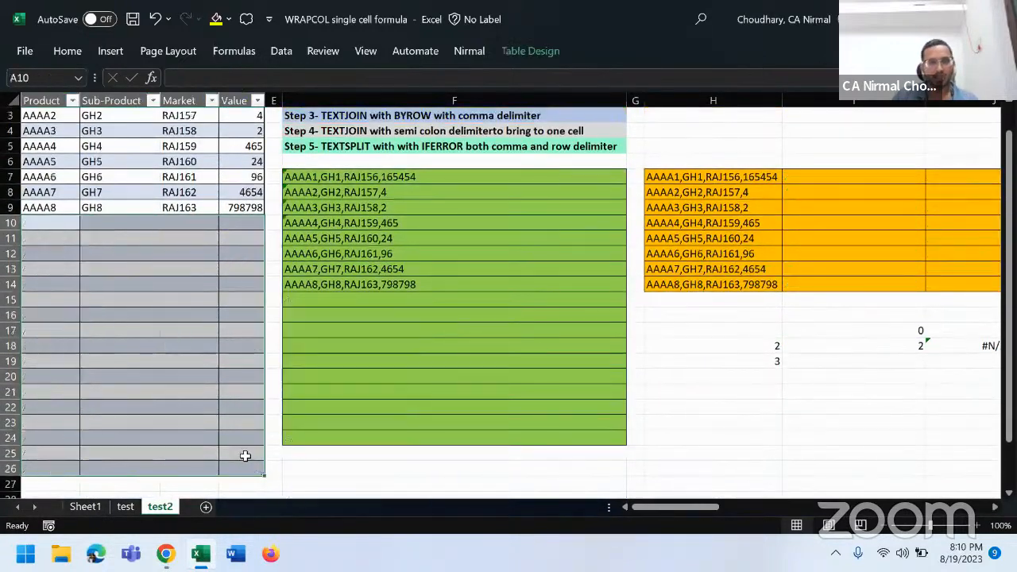
scroll(317, 396, up, 1)
Compare the joined text in F7:F14 and the empty cells below it with the last filled table row
click(383, 363)
drag(387, 209, 389, 311)
click(332, 225)
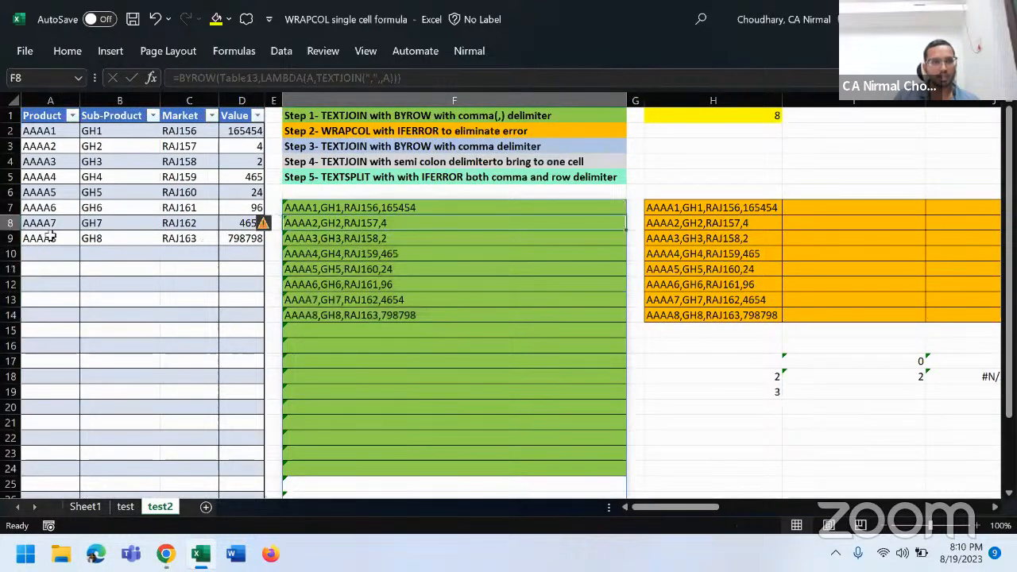
drag(53, 238, 119, 240)
click(397, 315)
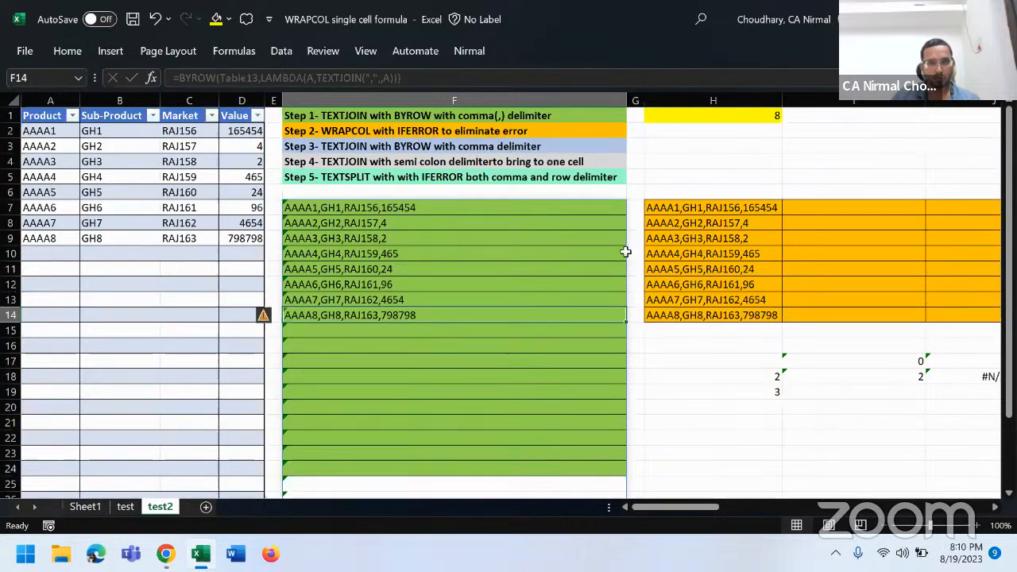
Set the wrap count in H1 to 3 and clear the sample cells from H17 to J20
click(752, 116)
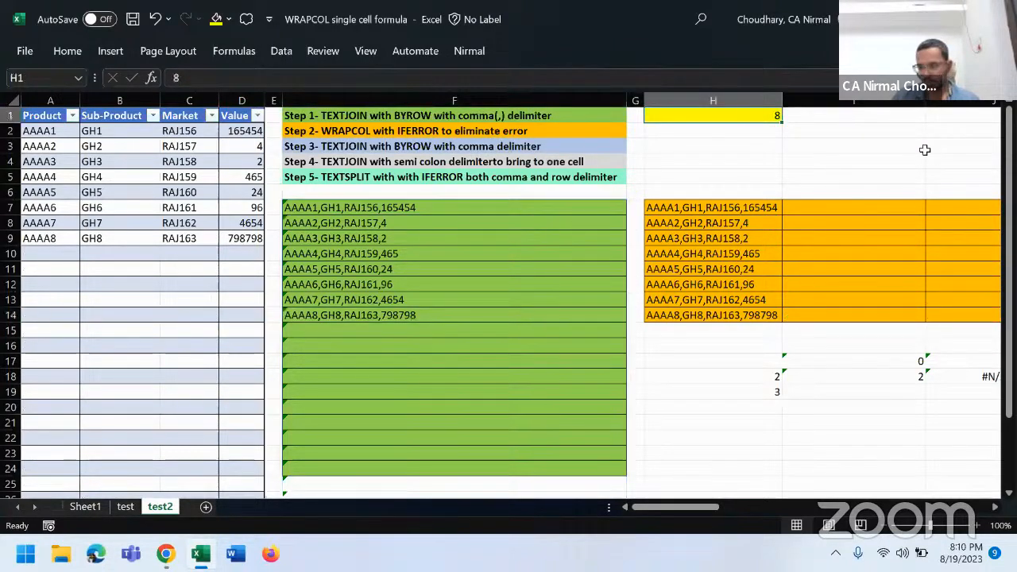
text(3)
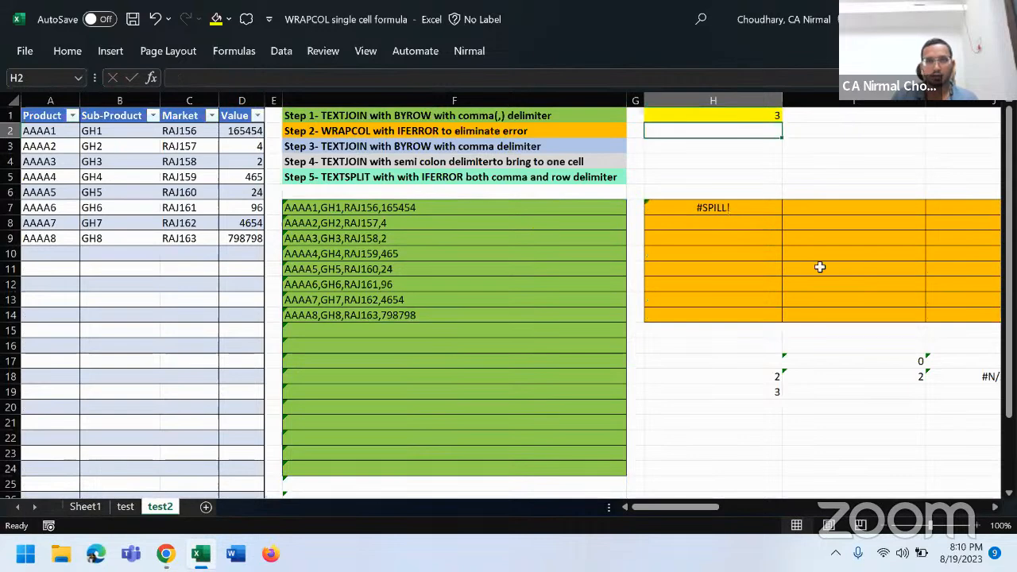
drag(752, 363, 991, 408)
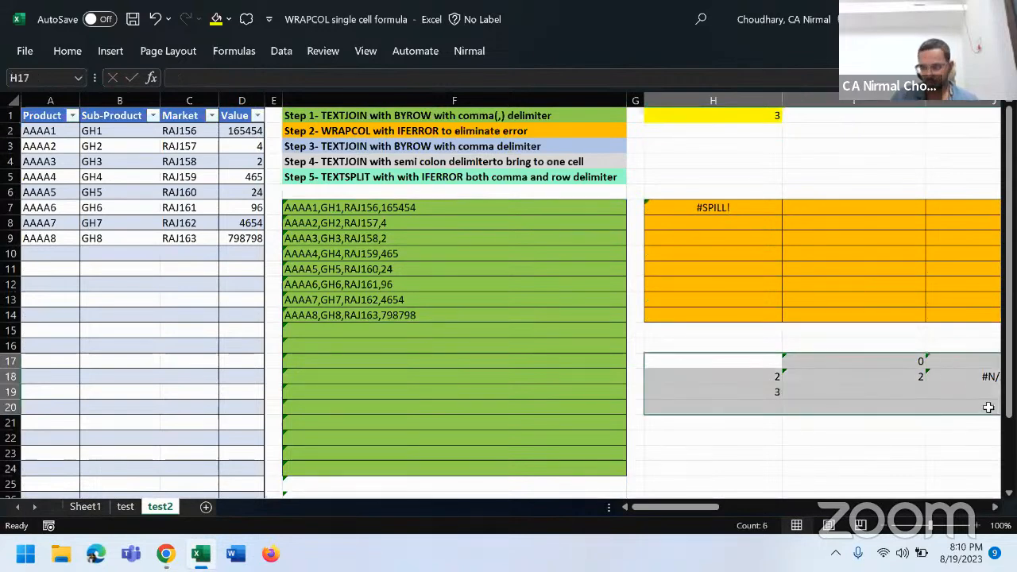
key(Delete)
Check the IFERROR WRAPCOLS formula in H7 and set the wrap count in H1 to 9
drag(688, 507, 730, 507)
click(226, 206)
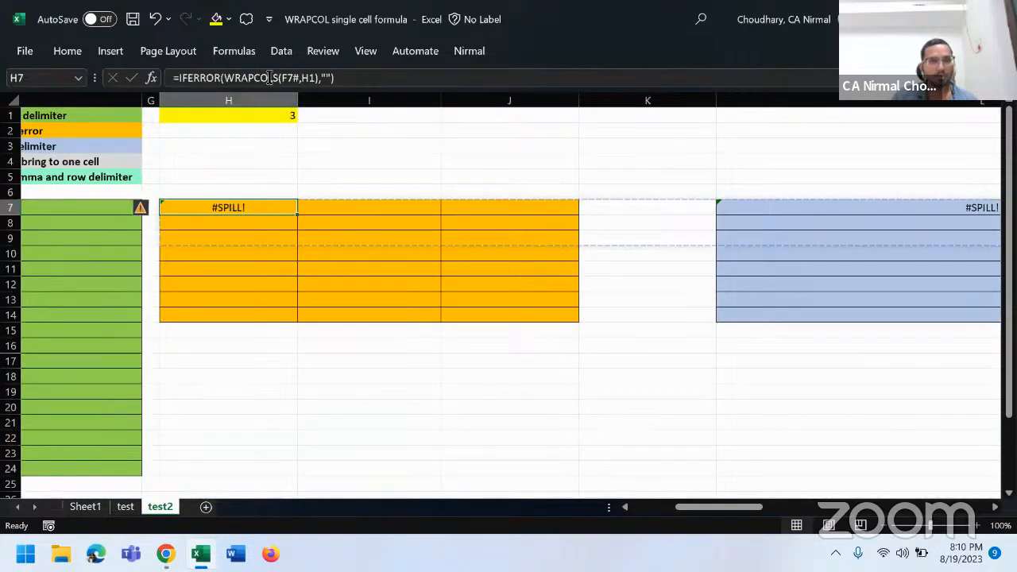
click(266, 117)
text(9)
key(Return)
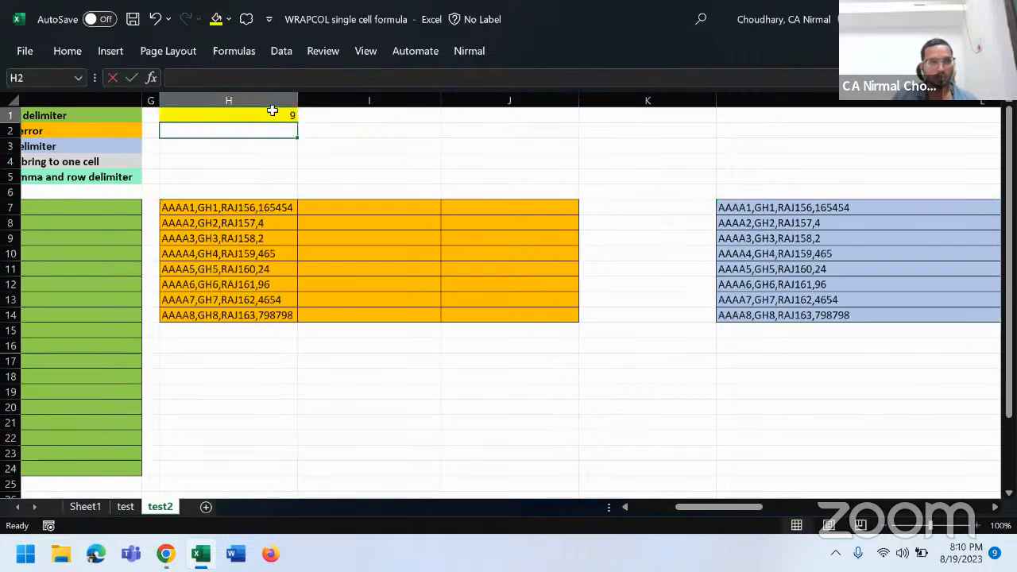
Undo the wrap count changes in H1, the clearing of the sample cells and the clearing of the table rows
drag(736, 509, 630, 511)
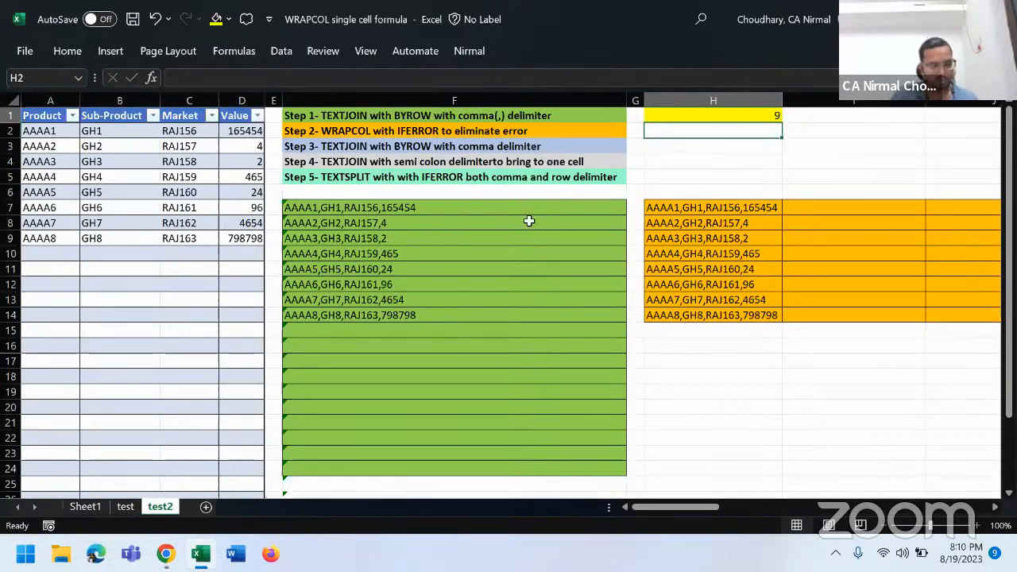
key(ctrl+z)
key(ctrl+z)
key(ctrl+z)
key(ctrl+z)
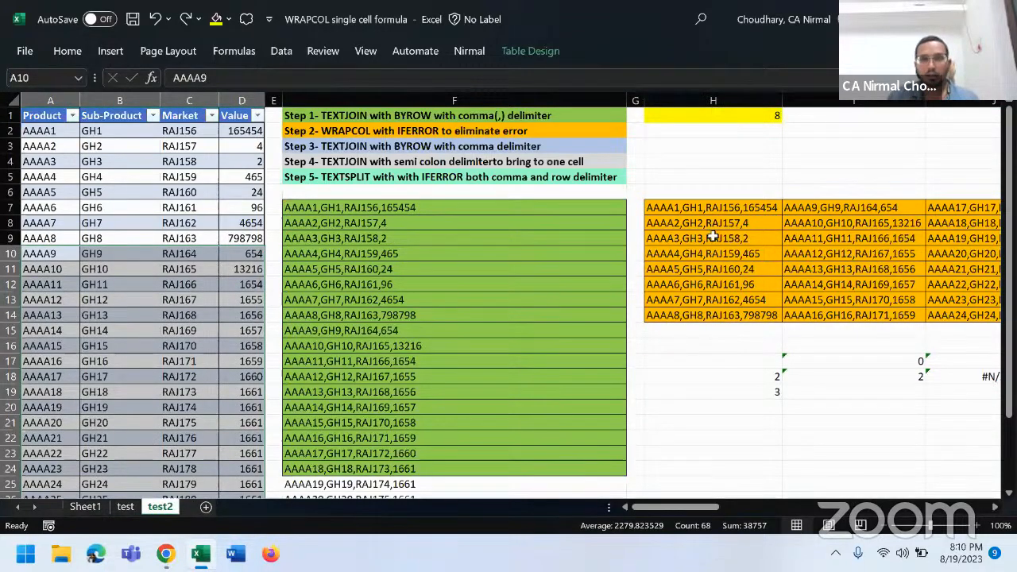
Open the IFERROR WRAPCOLS formula in H7, outline the wrap count in H1, and mark its link to the formula and the wrapped columns
click(720, 208)
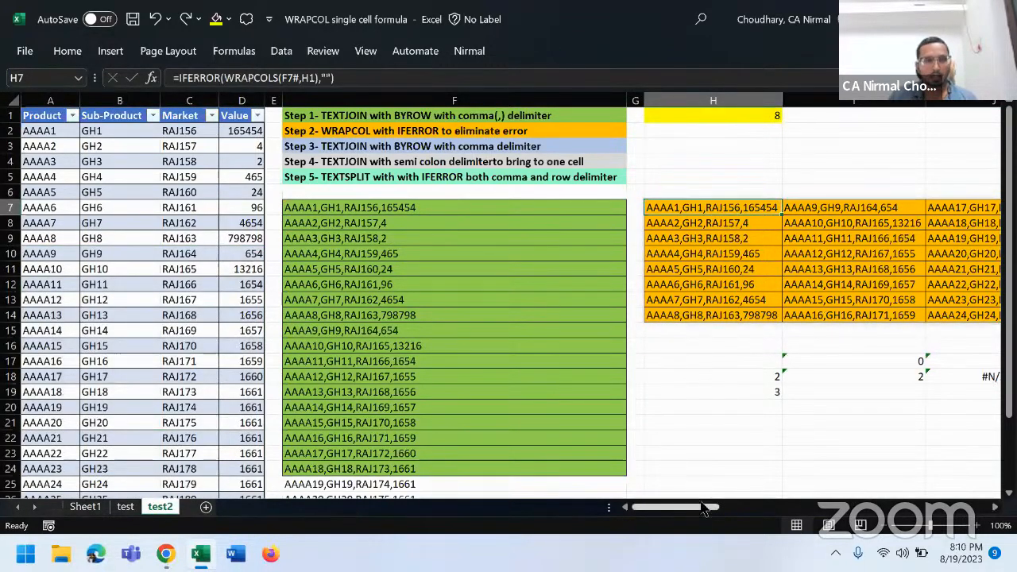
key(F2)
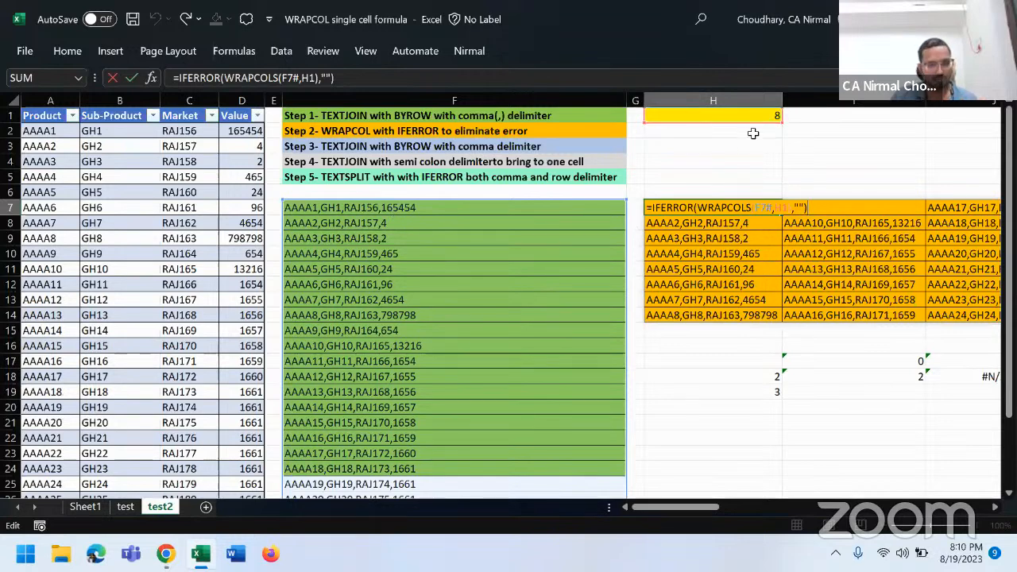
drag(633, 97, 793, 143)
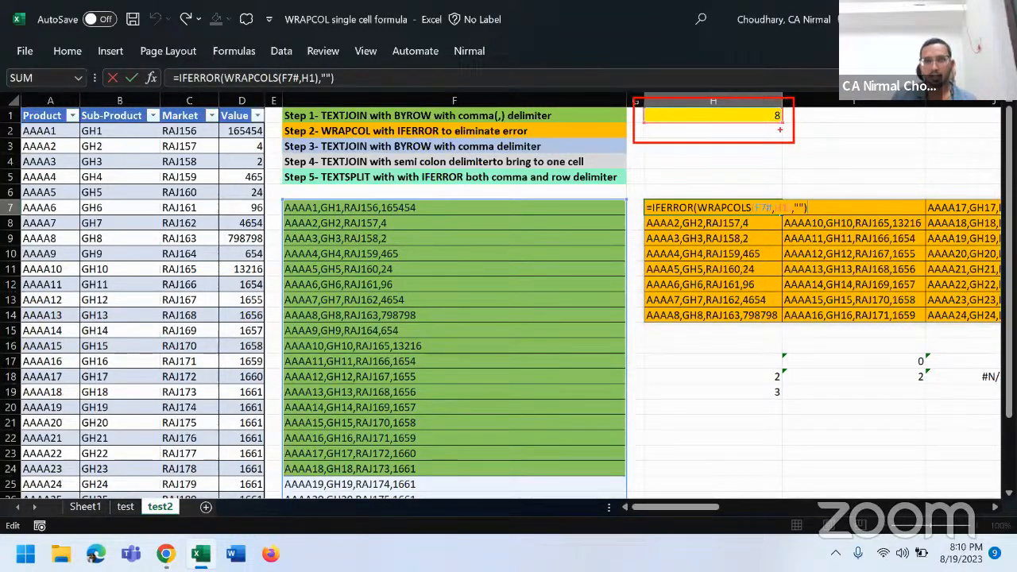
mouse_move(783, 187)
mouse_down()
mouse_move(790, 195)
mouse_move(799, 183)
mouse_up()
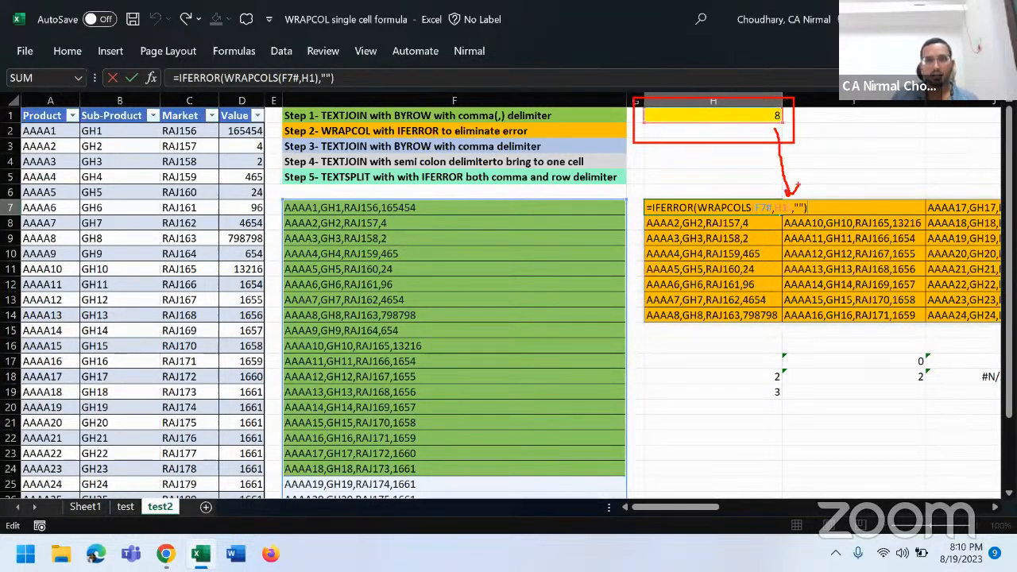
drag(630, 206, 636, 342)
drag(835, 201, 845, 358)
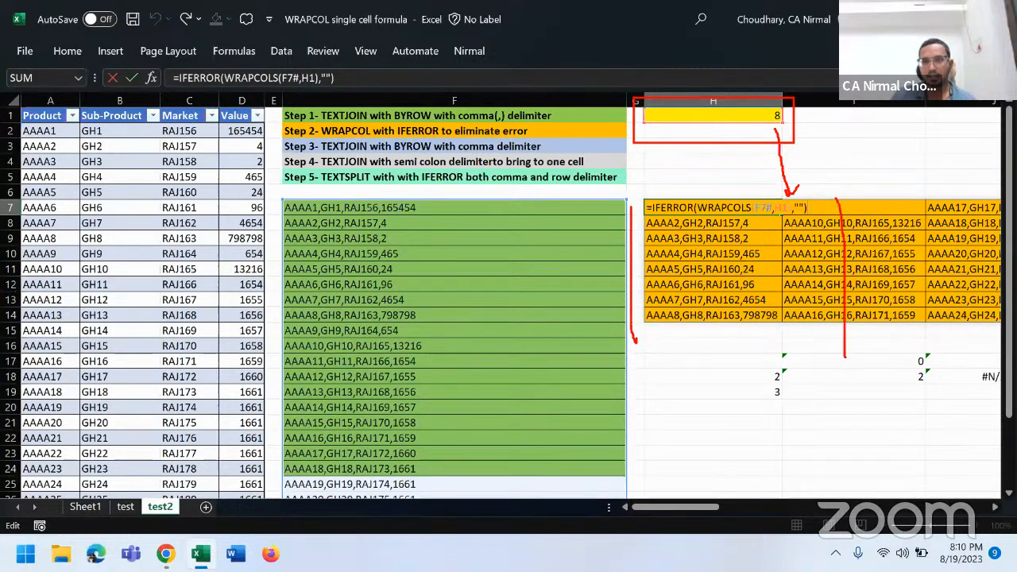
drag(961, 188, 960, 333)
Clear the sample cells from H17 to J19 and check the wrapped record in K7
mouse_move(707, 361)
mouse_down()
mouse_move(913, 390)
mouse_move(990, 390)
mouse_up()
key(Delete)
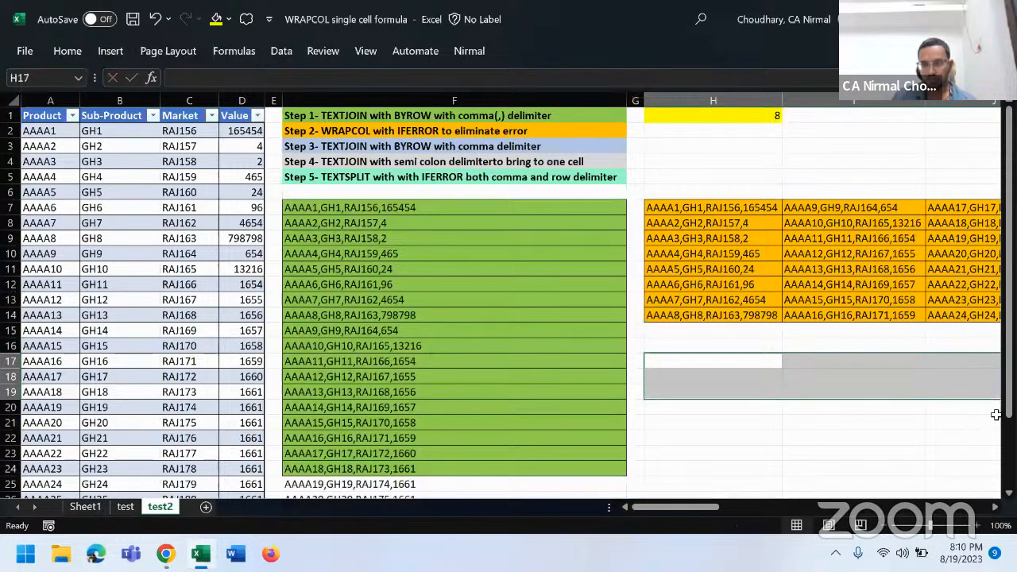
drag(676, 507, 709, 507)
click(740, 208)
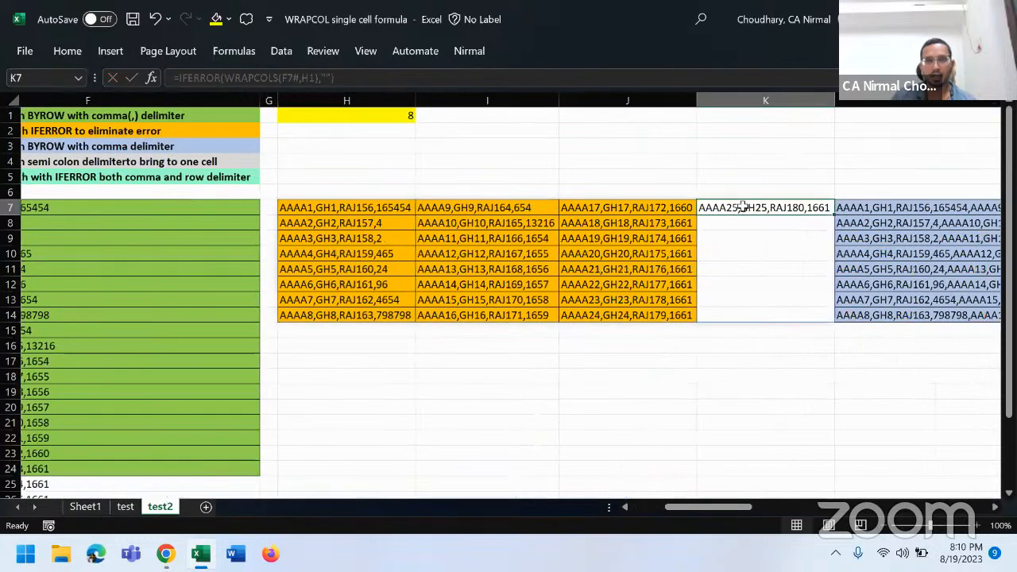
Clear the last table record in A26:D26 and check the wrapped columns and the joined text beside them
drag(724, 510, 692, 513)
scroll(48, 407, down, 2)
drag(45, 407, 233, 407)
key(Delete)
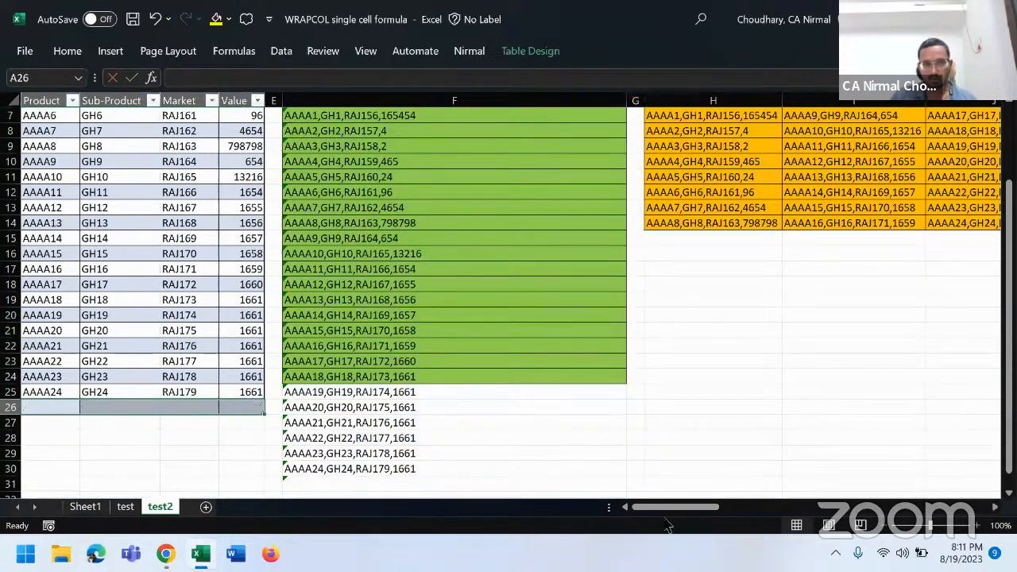
scroll(663, 438, right, 10)
scroll(628, 449, up, 2)
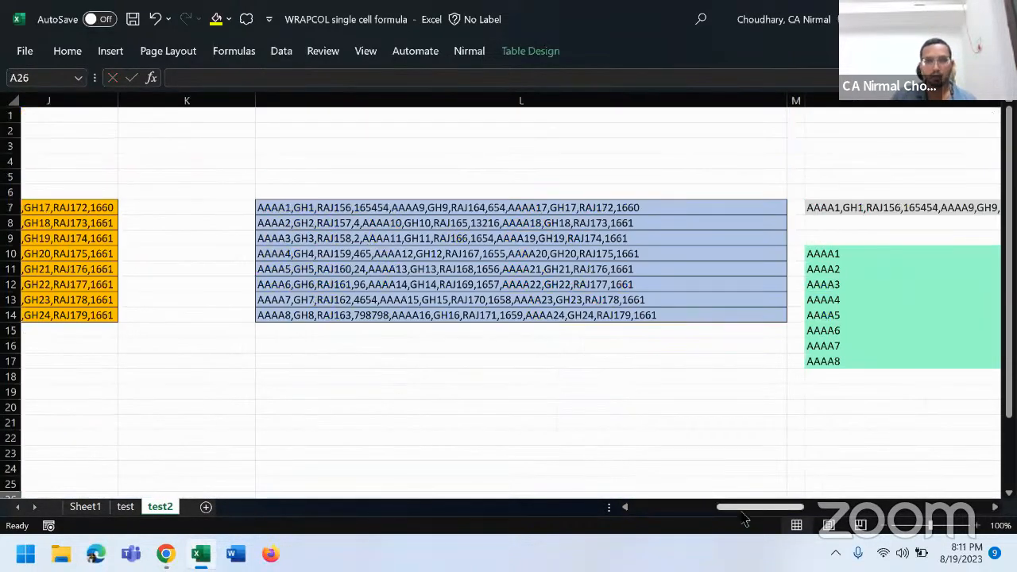
scroll(601, 477, left, 4)
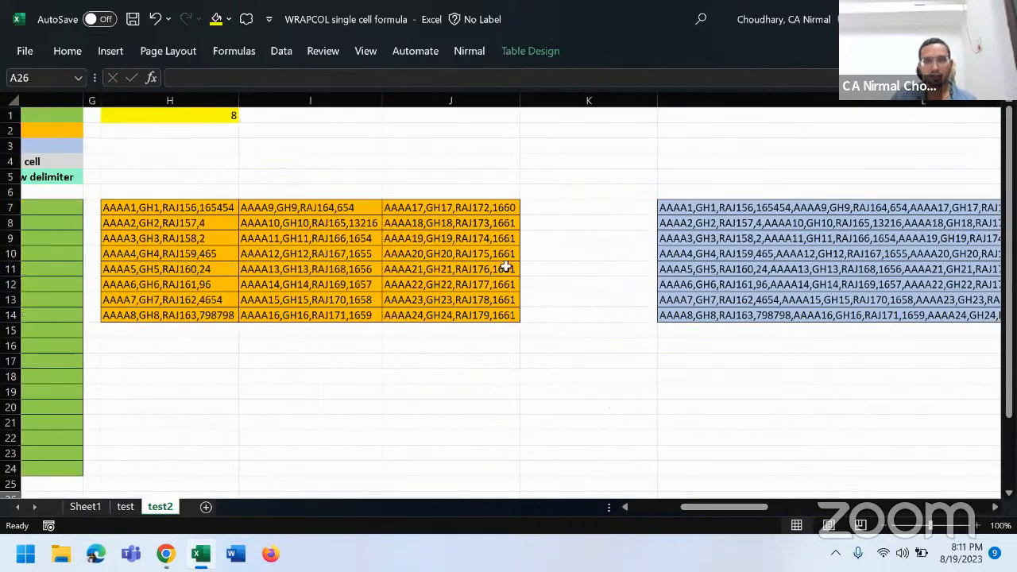
Examine the BYROW TEXTJOIN formula in L7, outline its first source cell H7, and select the spilled range L7:L14
click(696, 209)
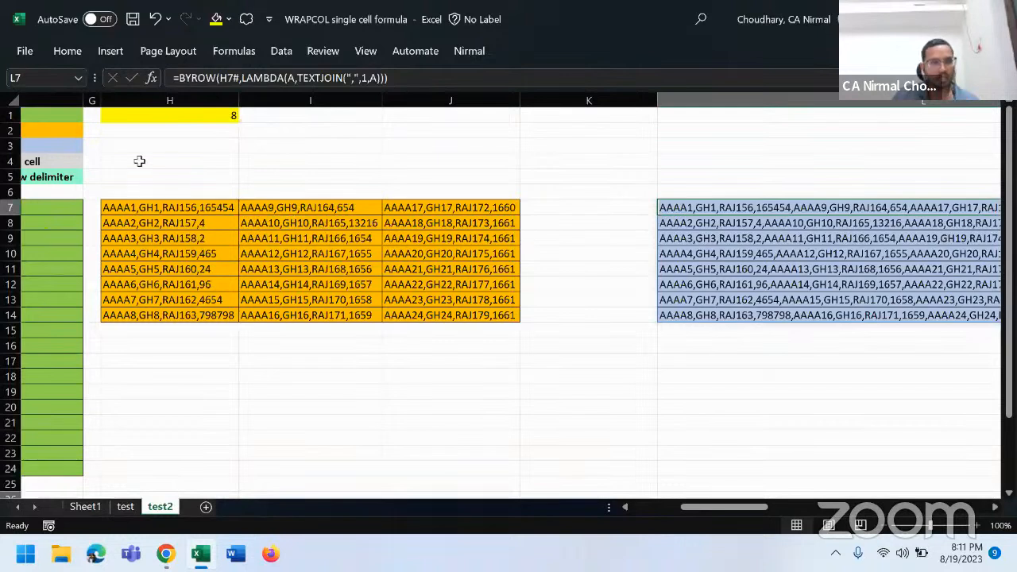
drag(95, 197, 237, 217)
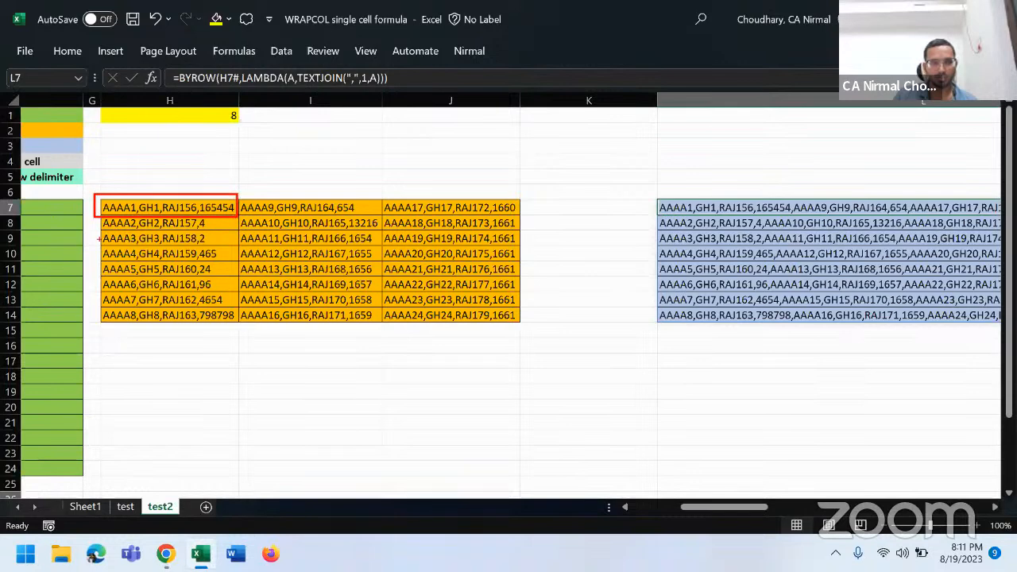
key(Escape)
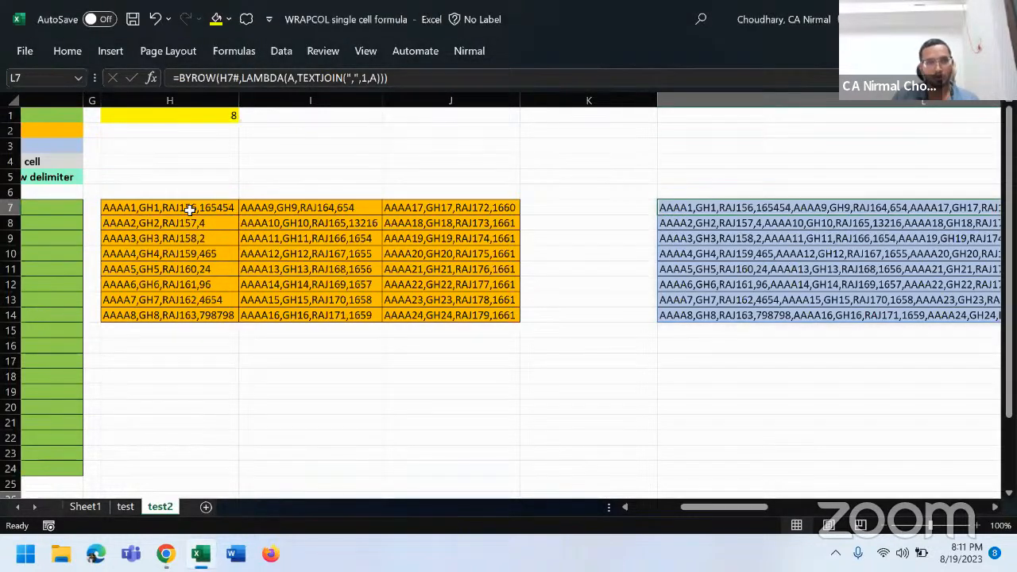
click(224, 208)
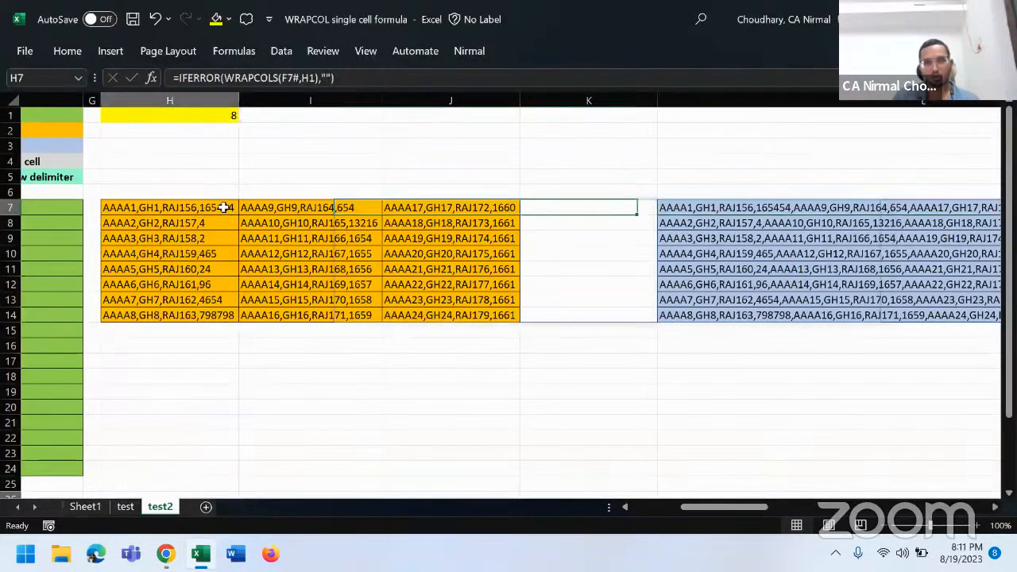
drag(735, 508, 759, 511)
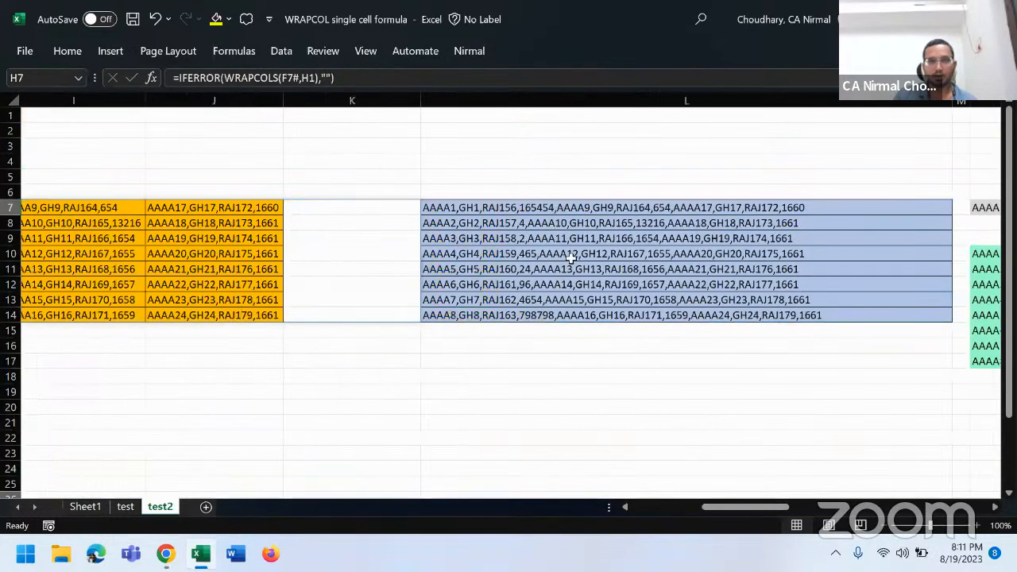
click(549, 208)
key(ctrl+shift+Down)
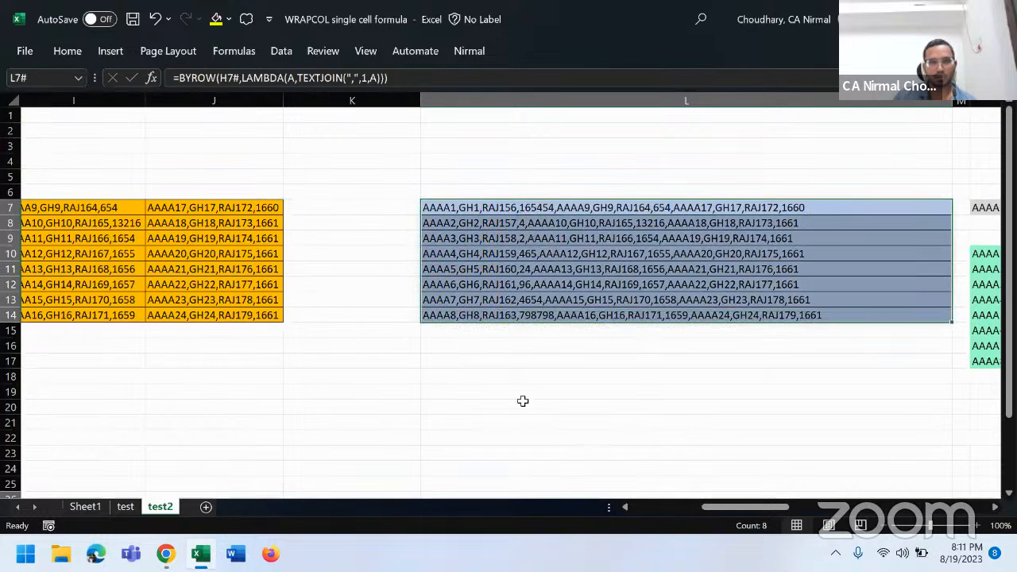
Compare the last wrapped row in H14:J14 with the joined text in L14, and check the TEXTJOIN formula in N7
drag(721, 511, 699, 515)
click(140, 315)
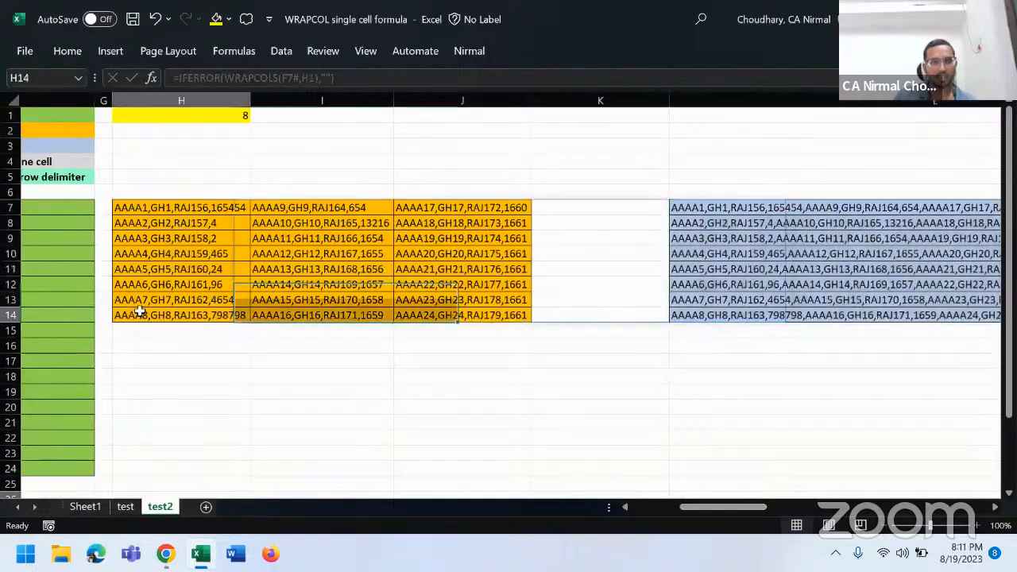
click(342, 318)
click(420, 321)
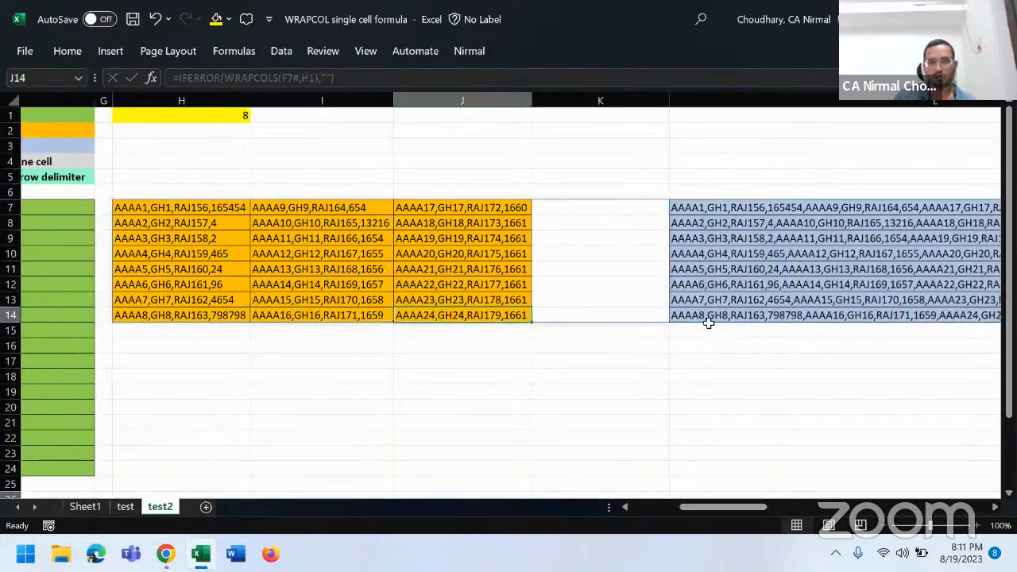
click(708, 322)
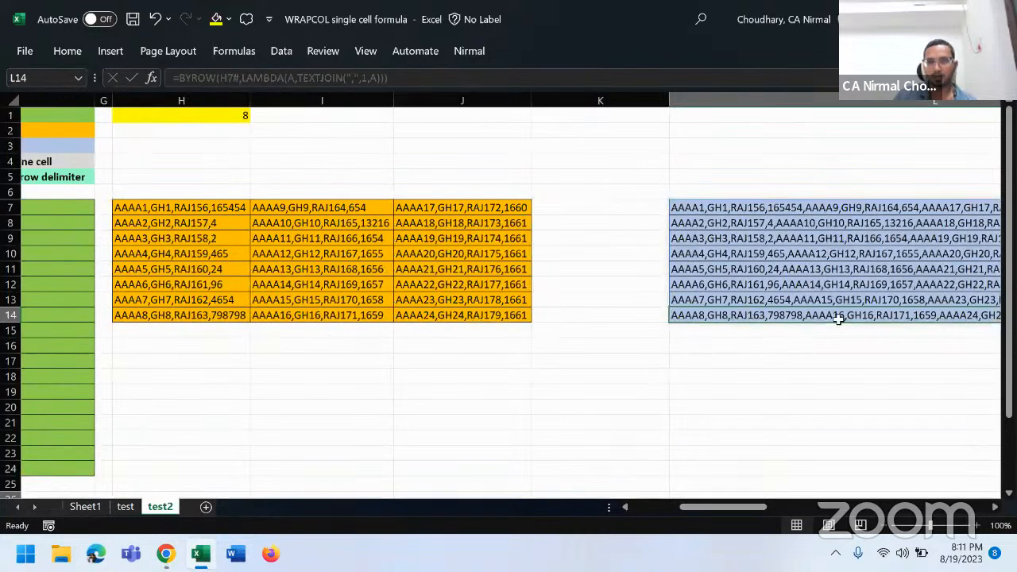
drag(728, 509, 791, 513)
click(585, 207)
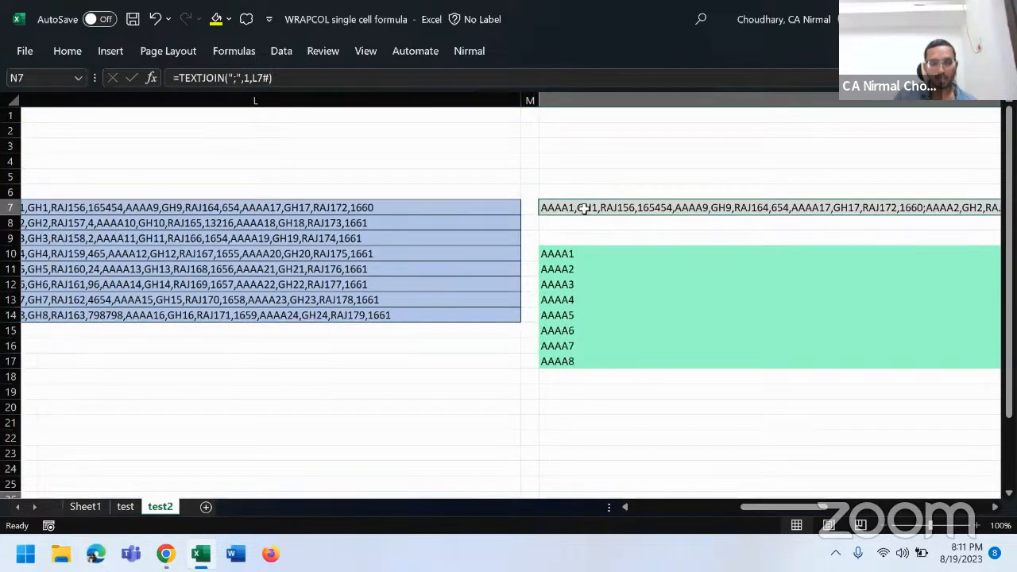
Note the column delimiter below the joined text by entering "comma" in M20 and "column" in L20
click(365, 413)
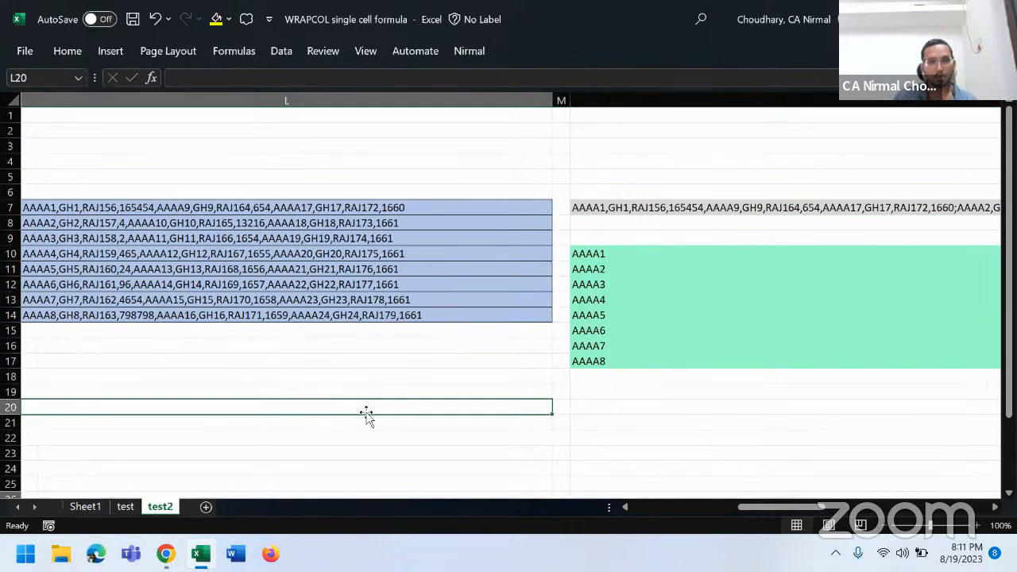
key(Right)
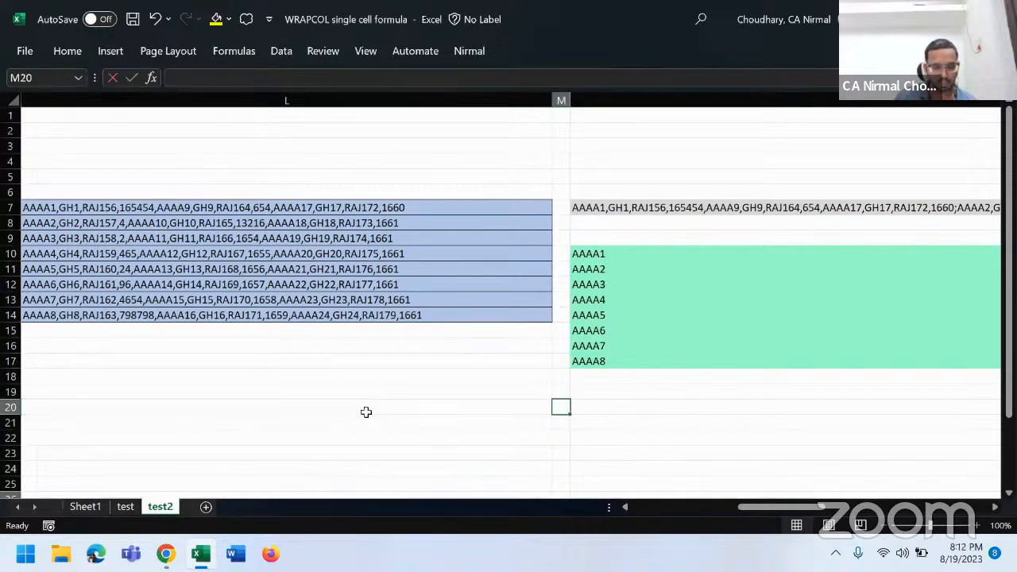
text(comma)
key(Return)
key(Up)
key(Right)
key(Left)
key(Left)
key(Left)
key(Left)
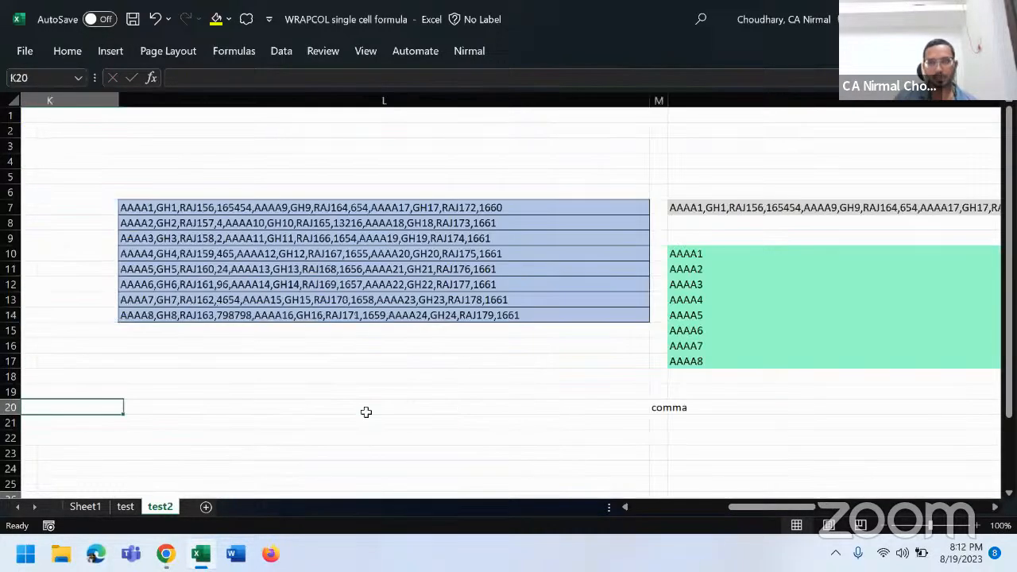
click(779, 409)
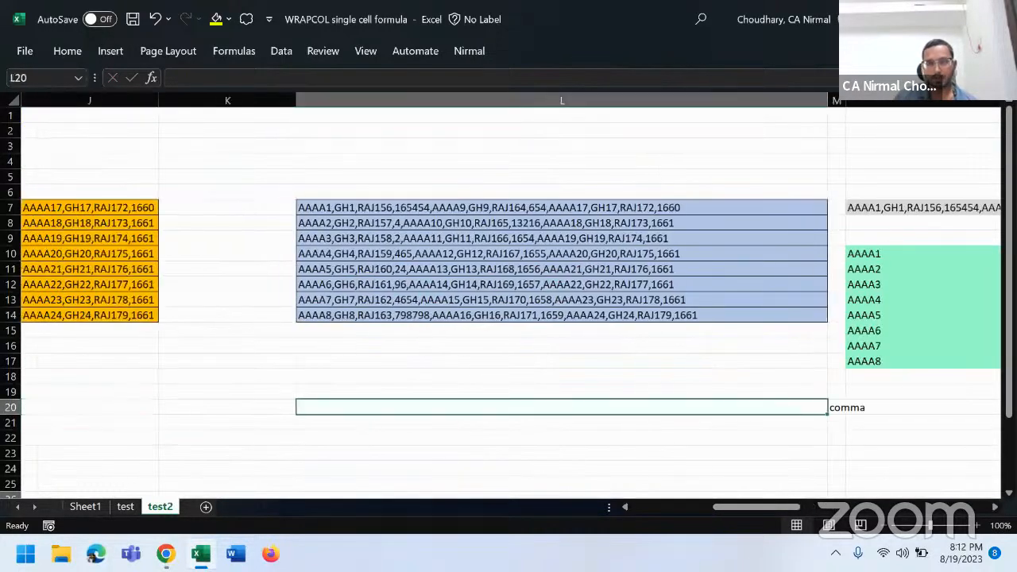
text(column)
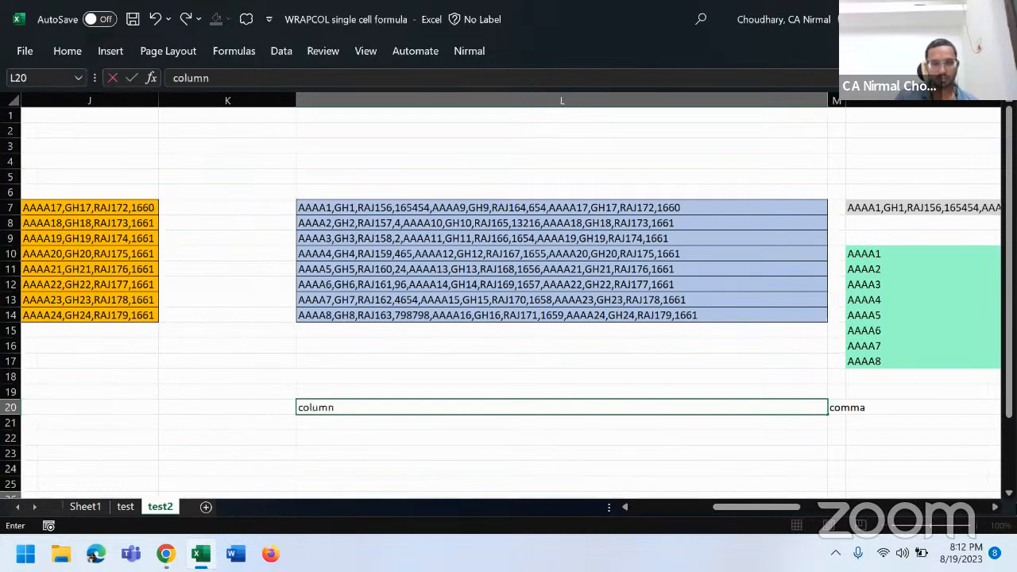
key(Return)
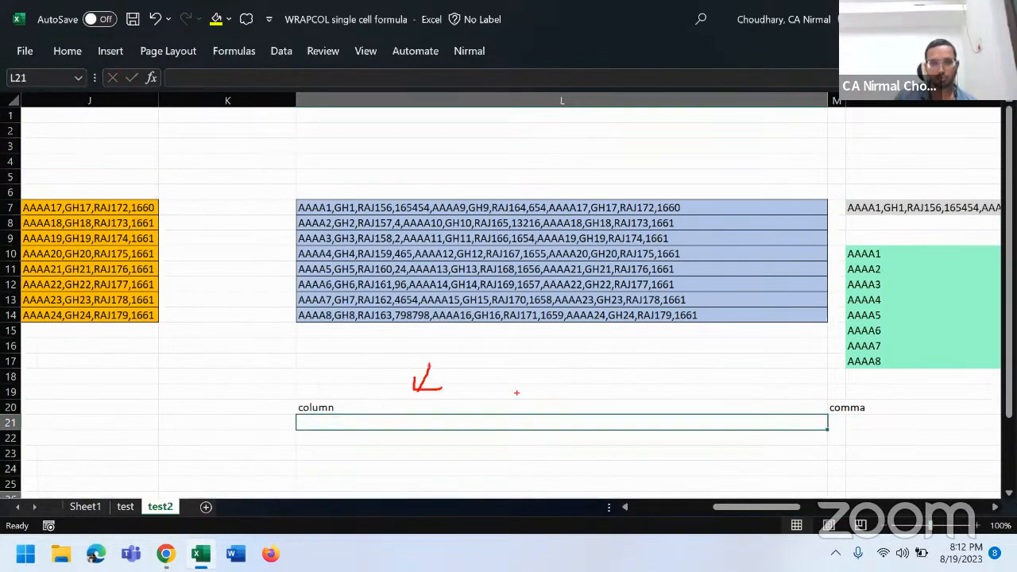
Draw downward strokes above row 20 to illustrate the column splits
drag(490, 351, 502, 405)
drag(580, 324, 587, 383)
drag(679, 331, 682, 401)
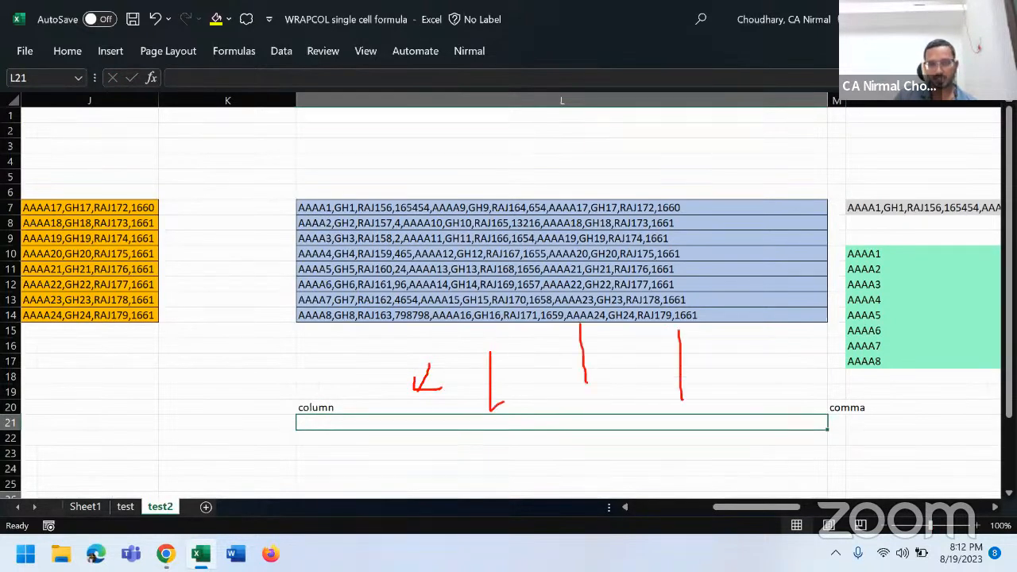
Note the row delimiter below it by entering "semi colon" in M21 and "row" in L21
click(838, 423)
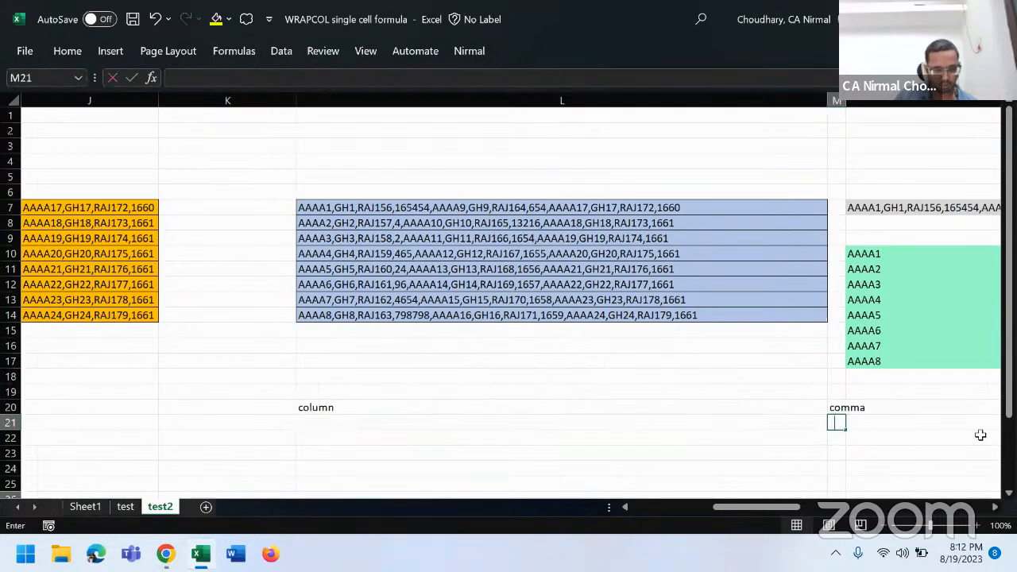
text(semi colon)
key(Return)
key(Up)
key(Left)
text(r)
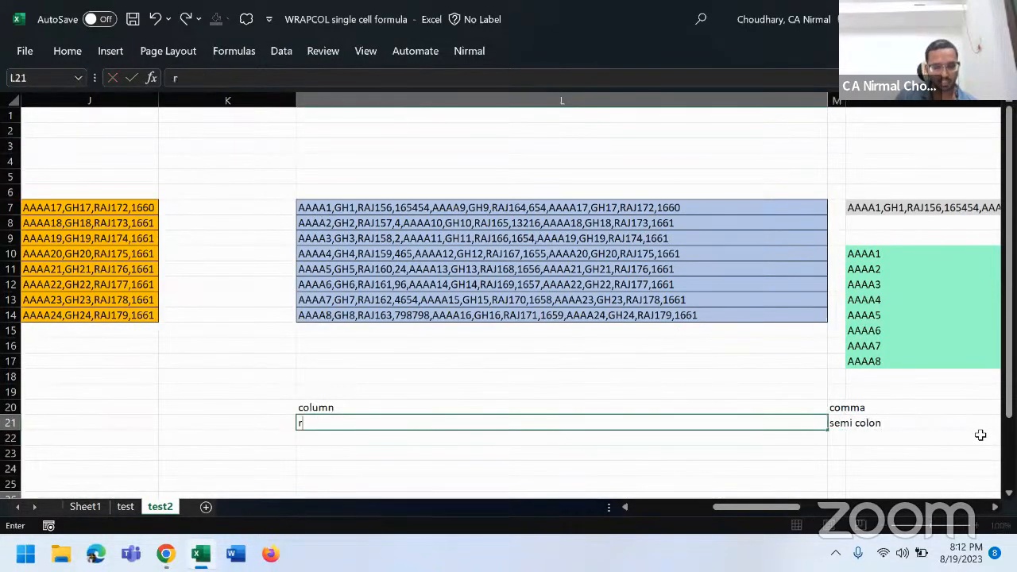
text(ow)
key(Return)
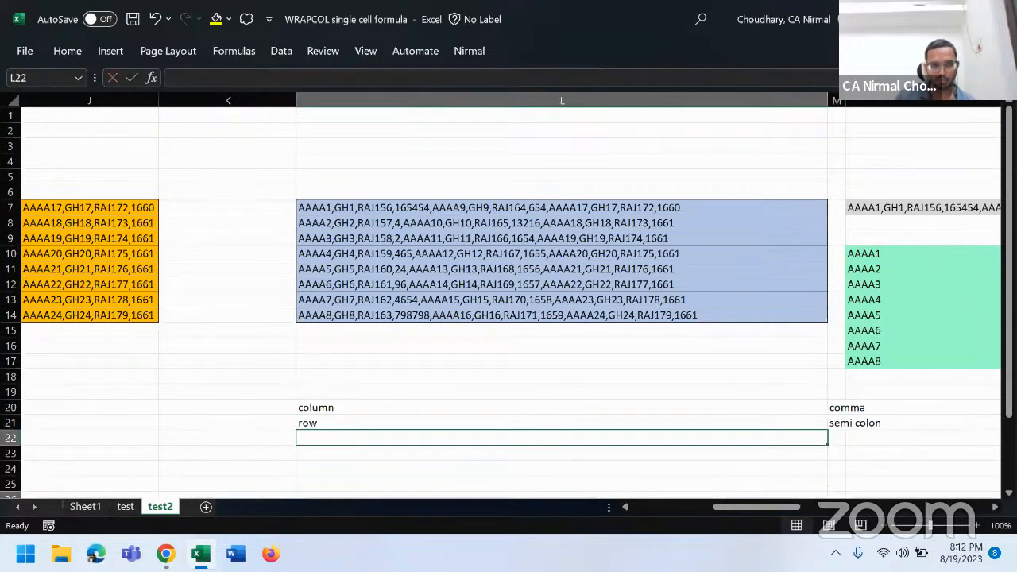
Sketch a rightward and a downward arrow beside the delimiter notes, and clear the drawing
drag(652, 418, 727, 409)
drag(719, 404, 728, 409)
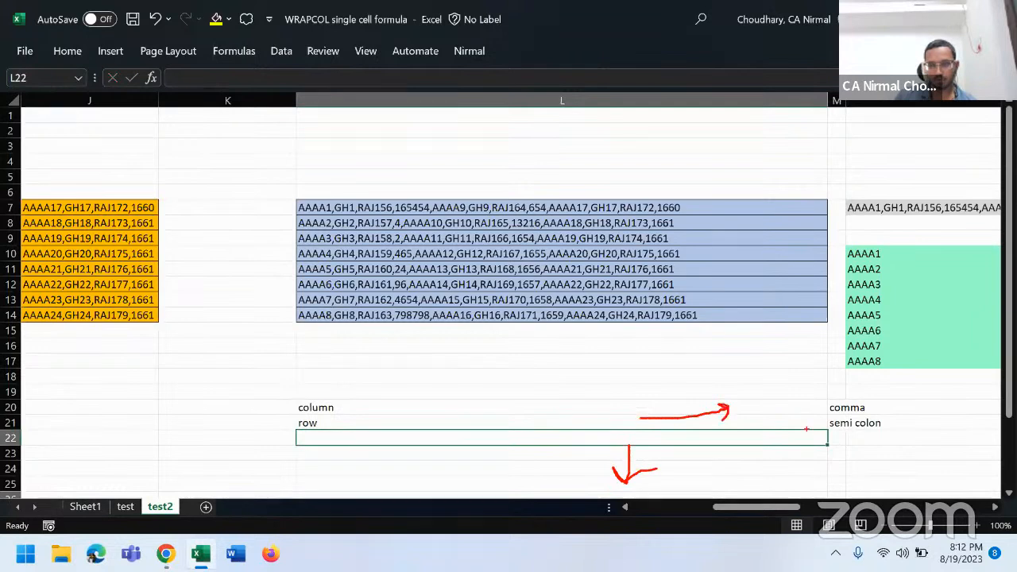
key(Escape)
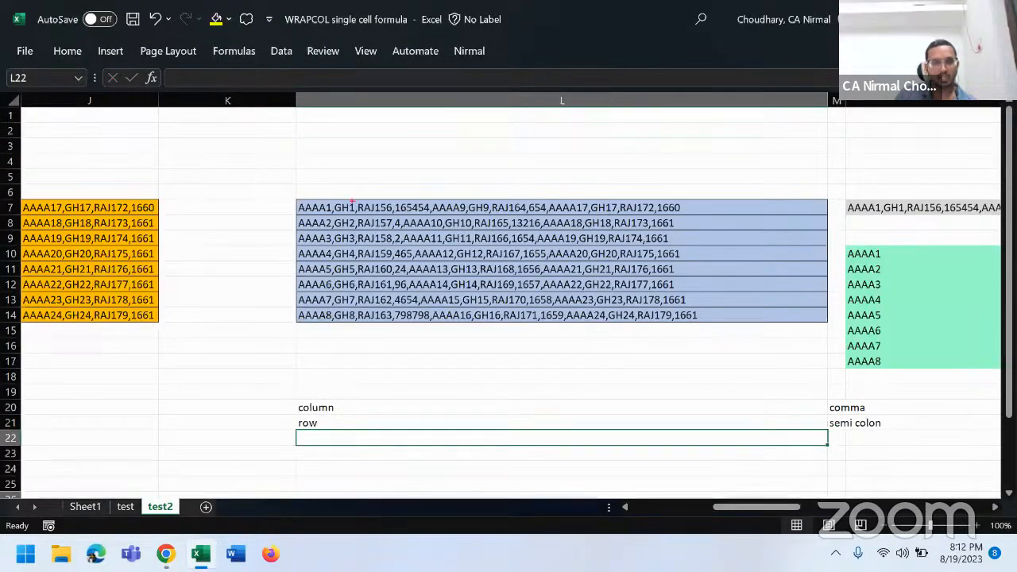
Outline the joined text in L7, link the end of L8 to it, and check the semicolon TEXTJOIN formula in N7
mouse_move(282, 198)
mouse_down()
mouse_move(595, 223)
mouse_move(708, 227)
mouse_move(708, 215)
mouse_up()
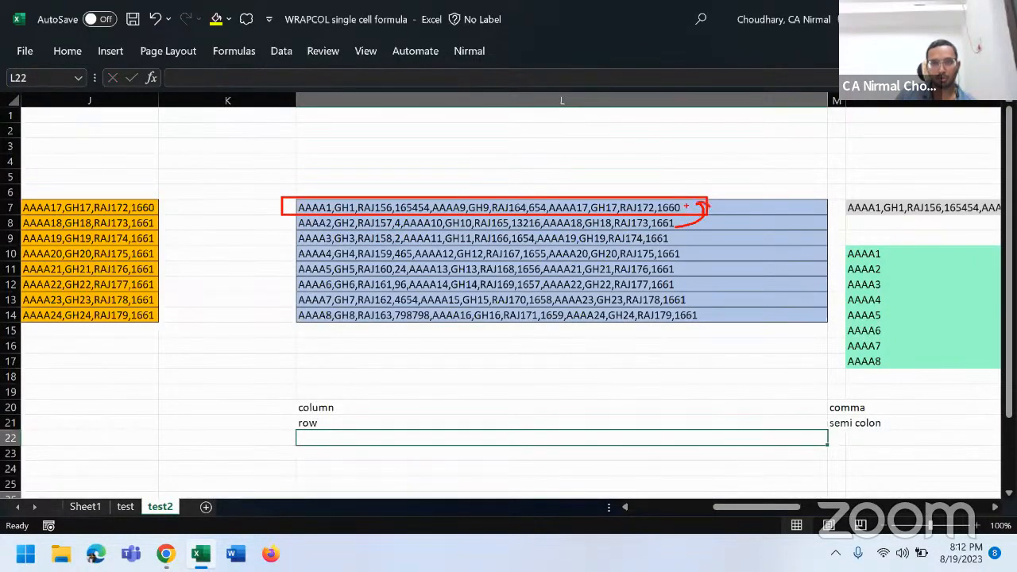
key(Escape)
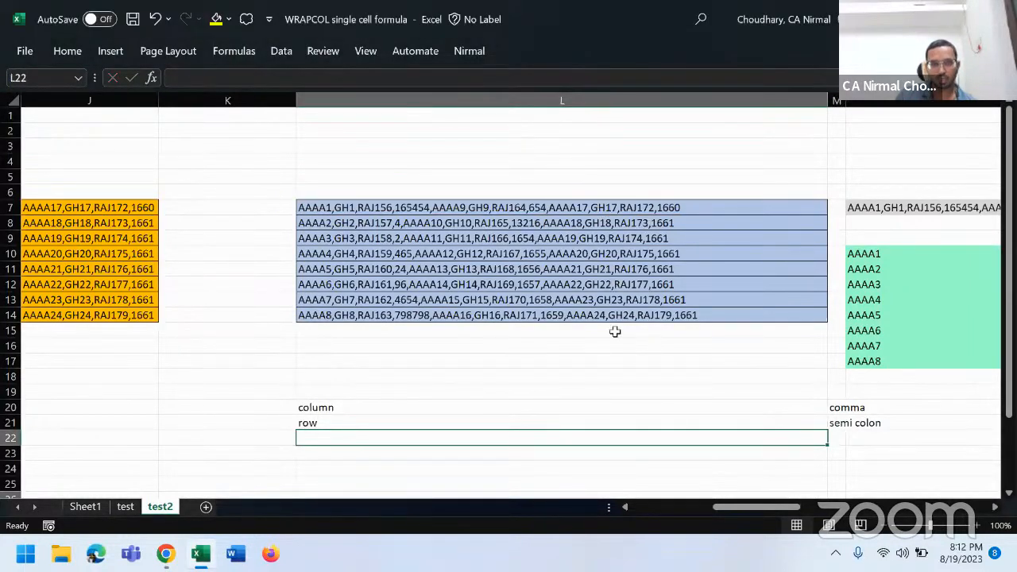
click(872, 209)
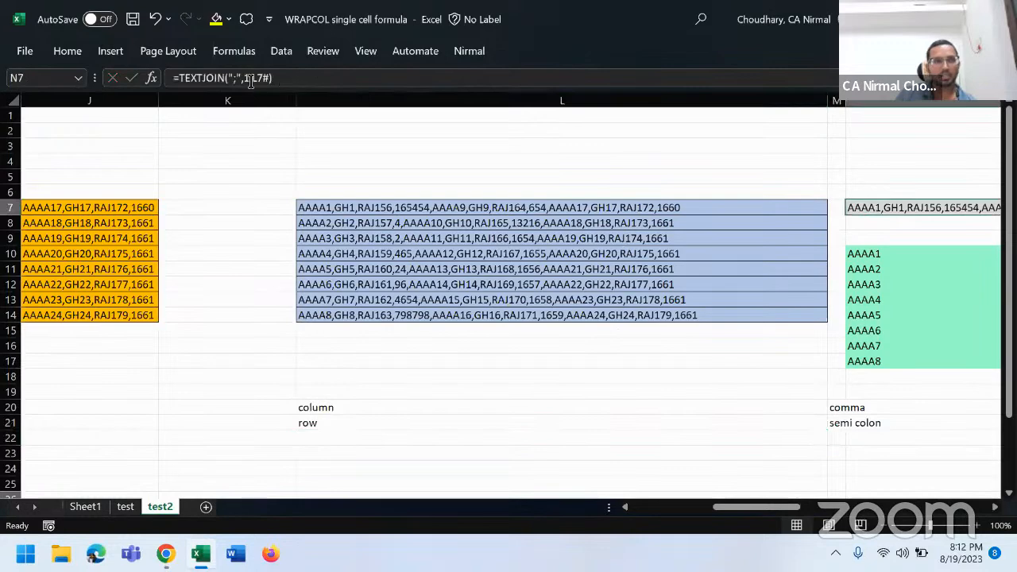
Blank out the ignore_empty argument of the TEXTJOIN formula in N7, making it =TEXTJOIN(";",,L7#)
click(236, 77)
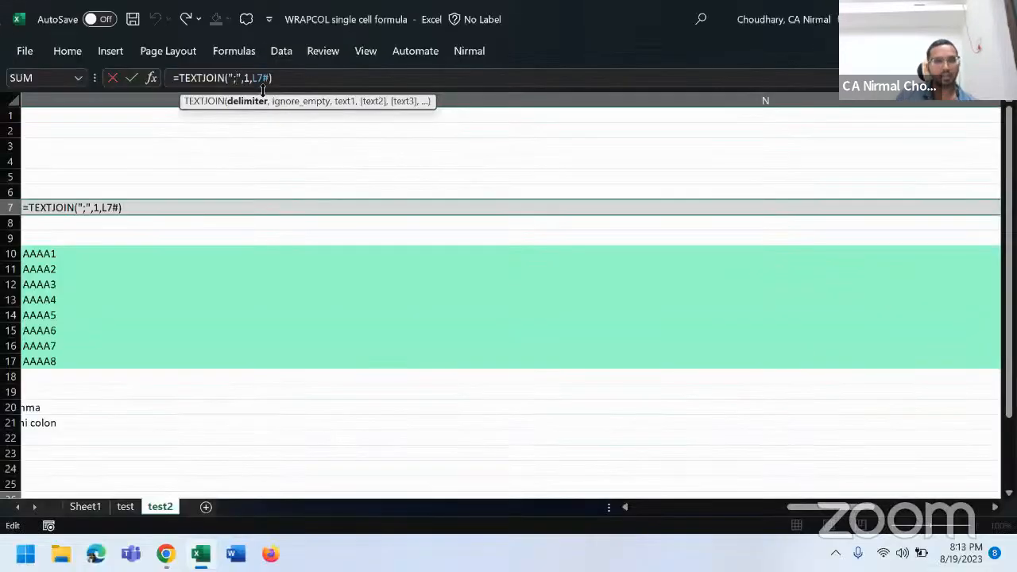
key(Right)
key(Right)
key(Right)
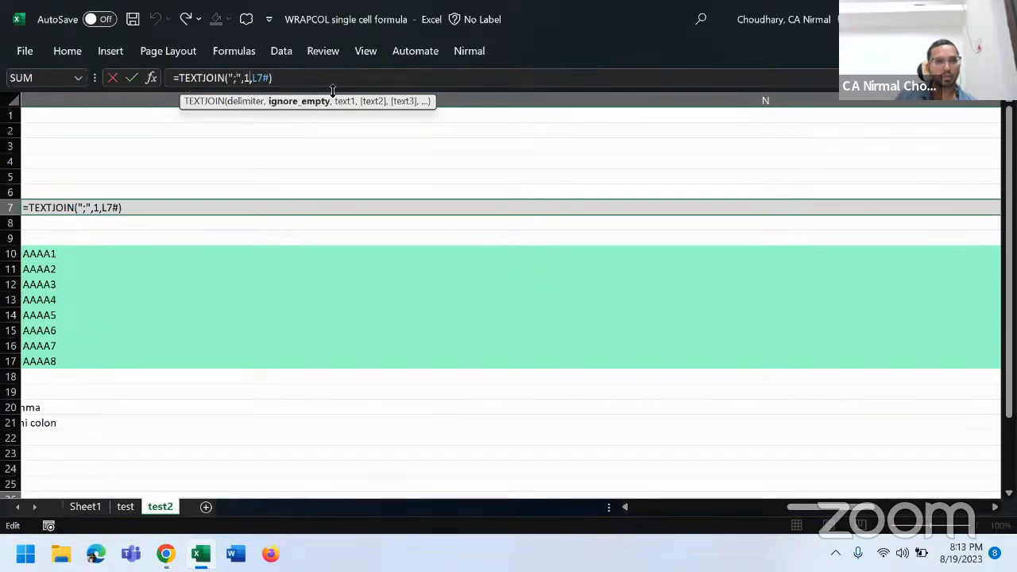
key(Delete)
key(Return)
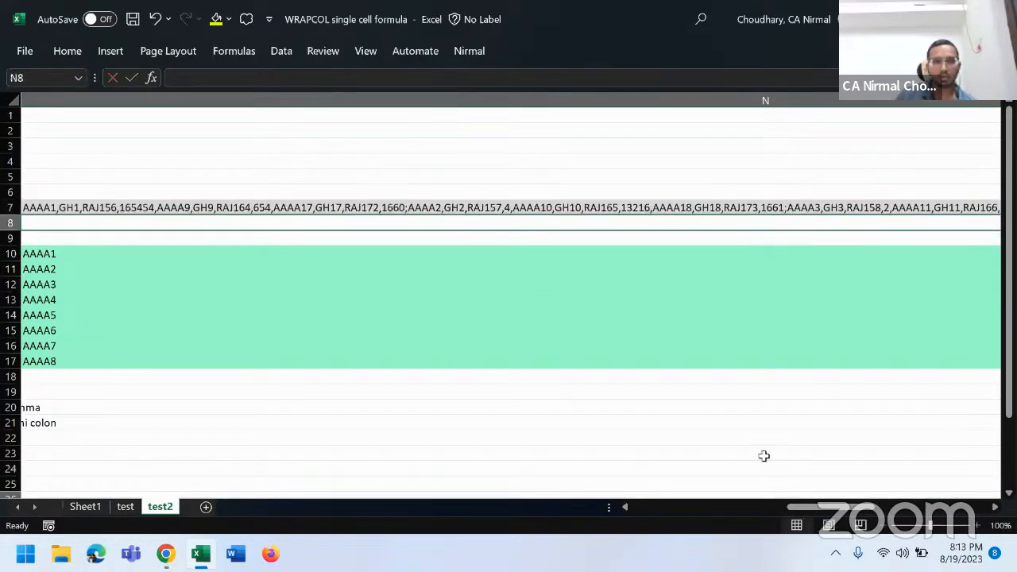
Inspect the column and row delimiter arguments of the TEXTSPLIT formula in N10
click(830, 507)
drag(831, 508, 811, 507)
click(349, 208)
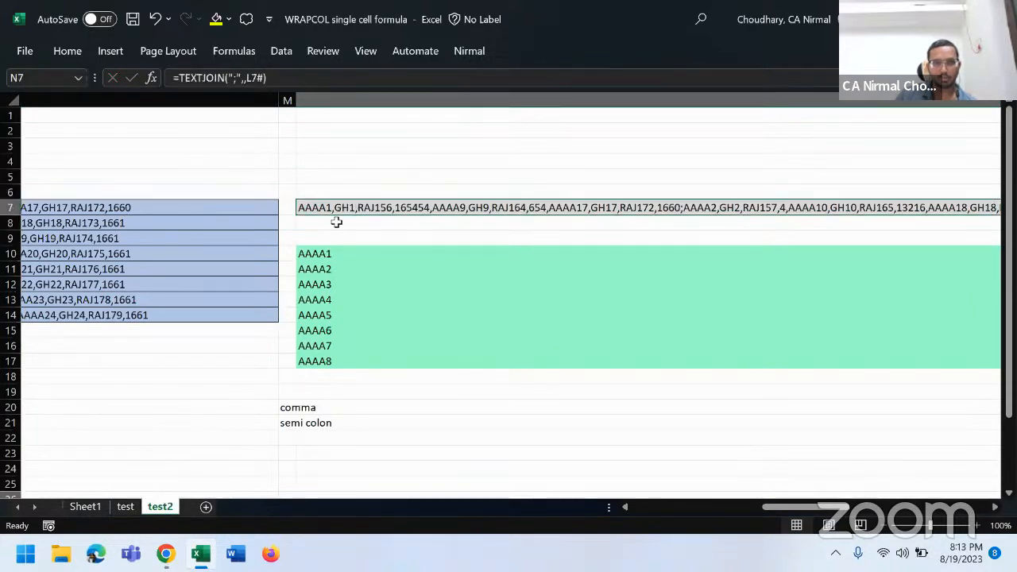
double_click(348, 255)
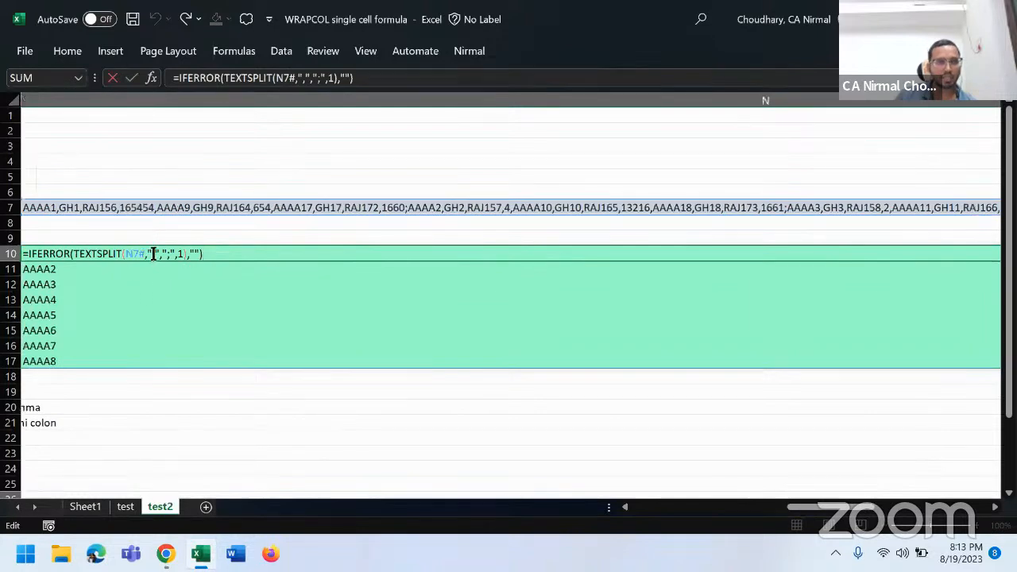
click(153, 254)
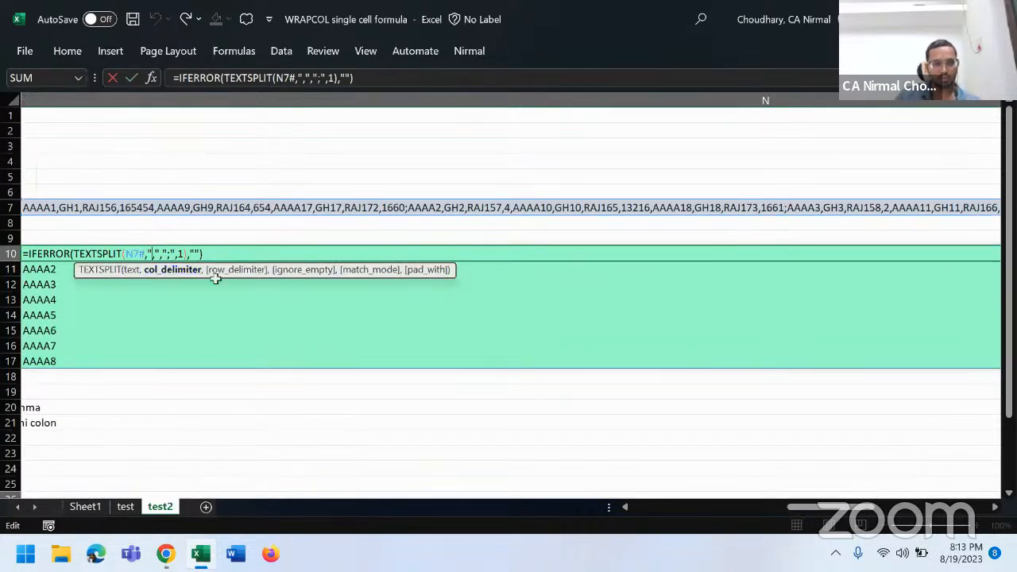
click(175, 254)
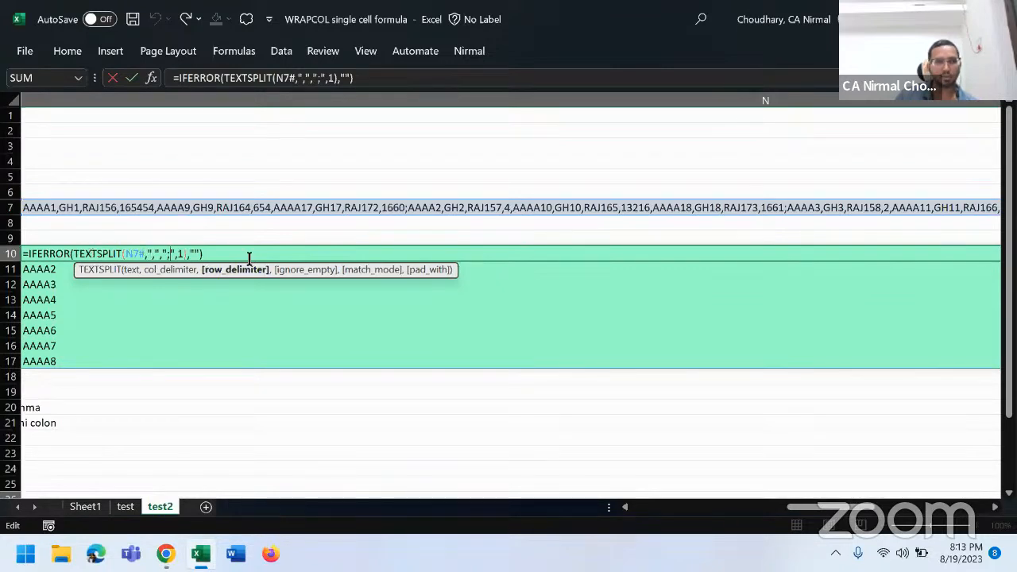
key(ctrl+Return)
Resize columns M and N to the same narrow width and check the split table from N10 onward
drag(809, 512, 750, 463)
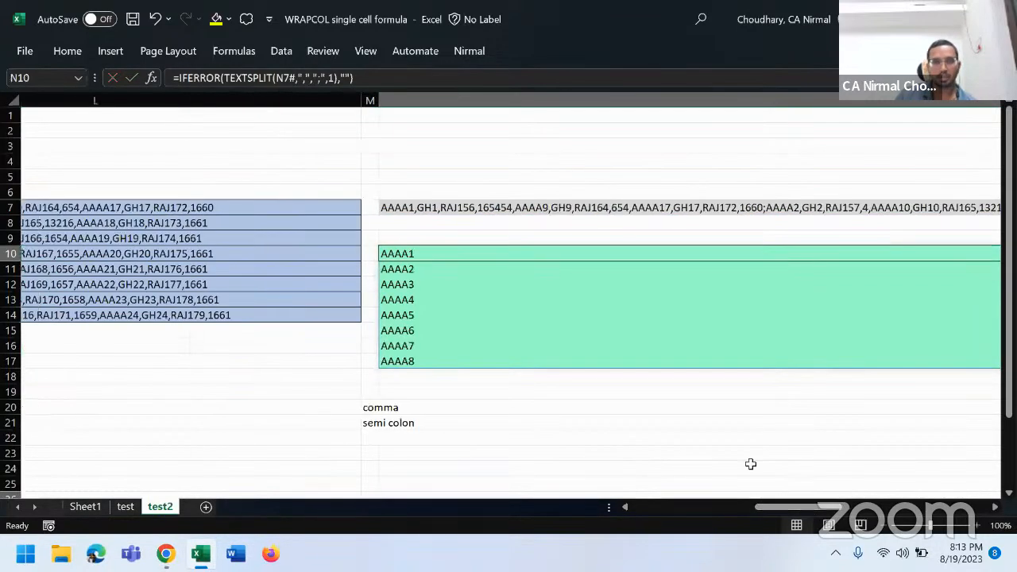
click(494, 99)
drag(371, 99, 445, 100)
click(528, 347)
drag(867, 507, 846, 509)
click(209, 252)
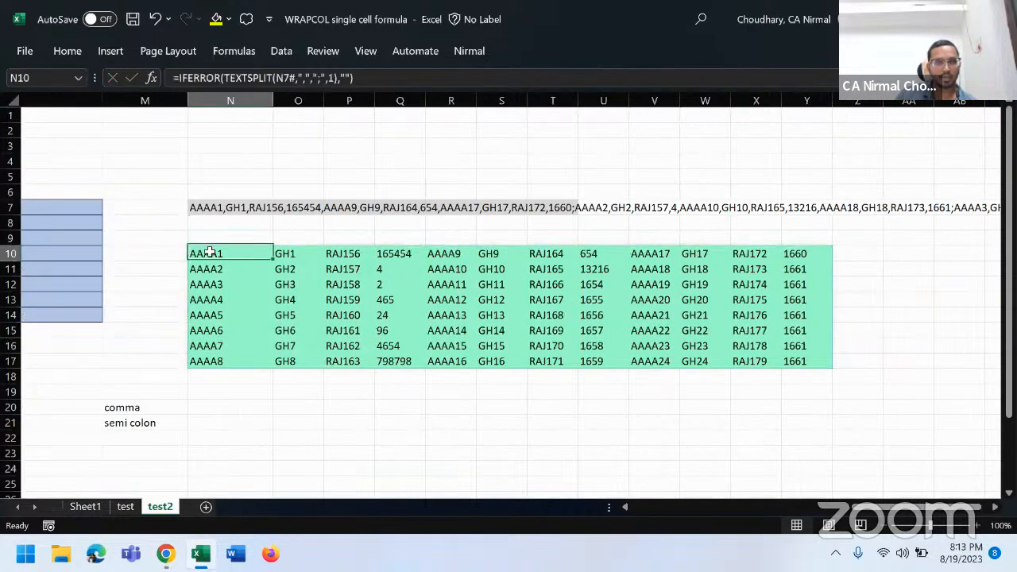
click(588, 359)
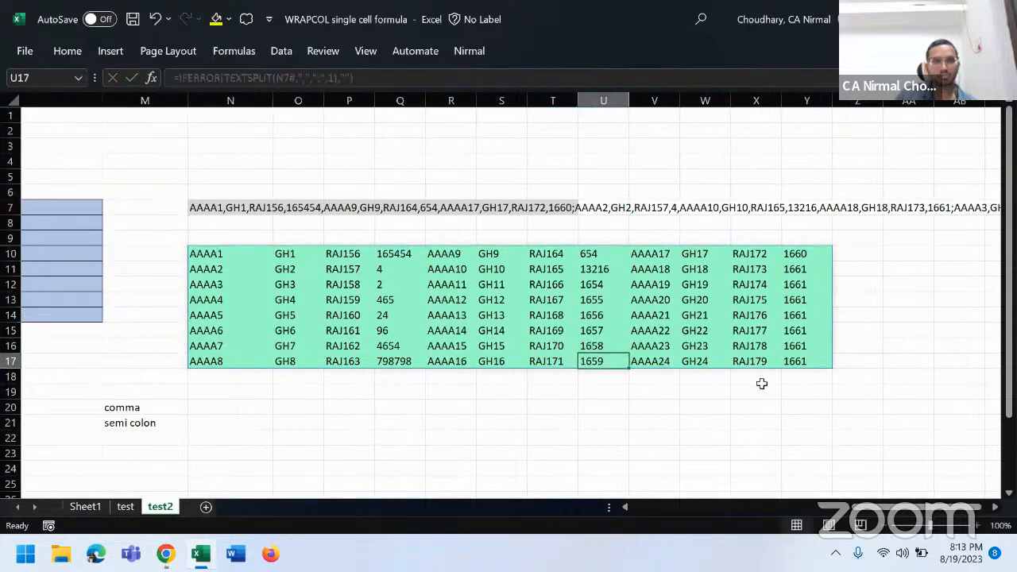
Count the characters of the joined text by entering =LEN(N7) in O5
click(232, 208)
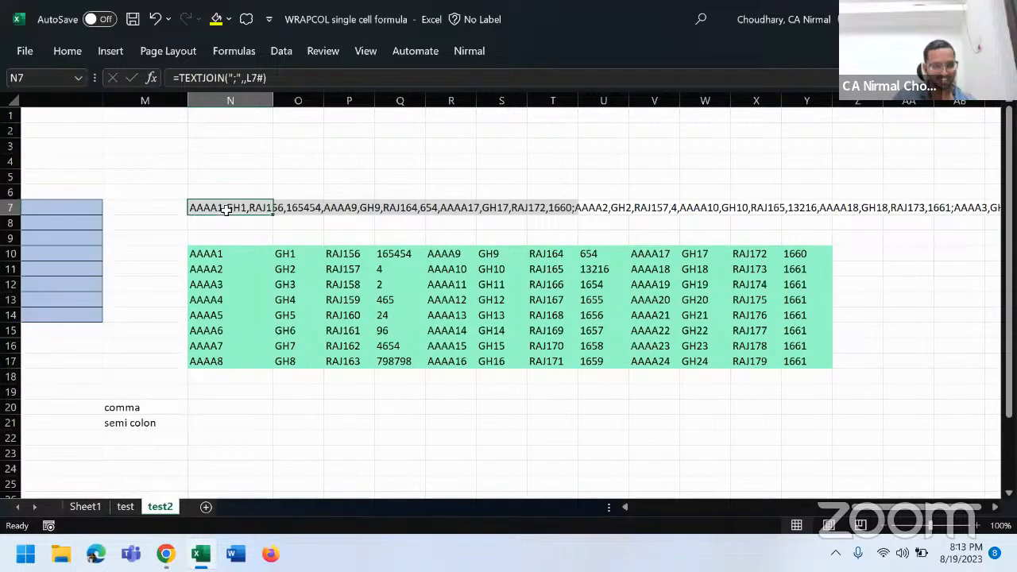
click(298, 177)
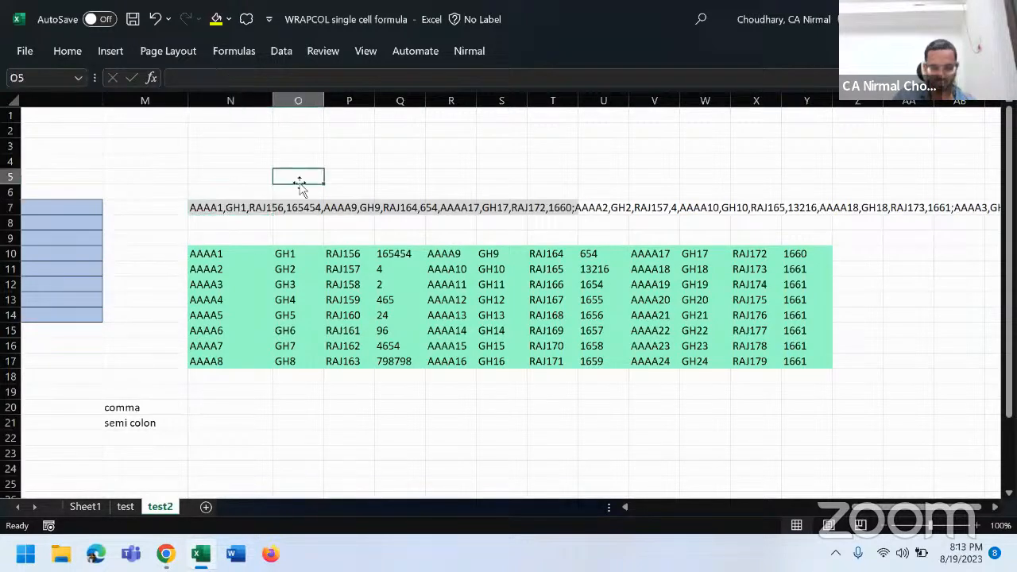
text(=l)
key(BackSpace)
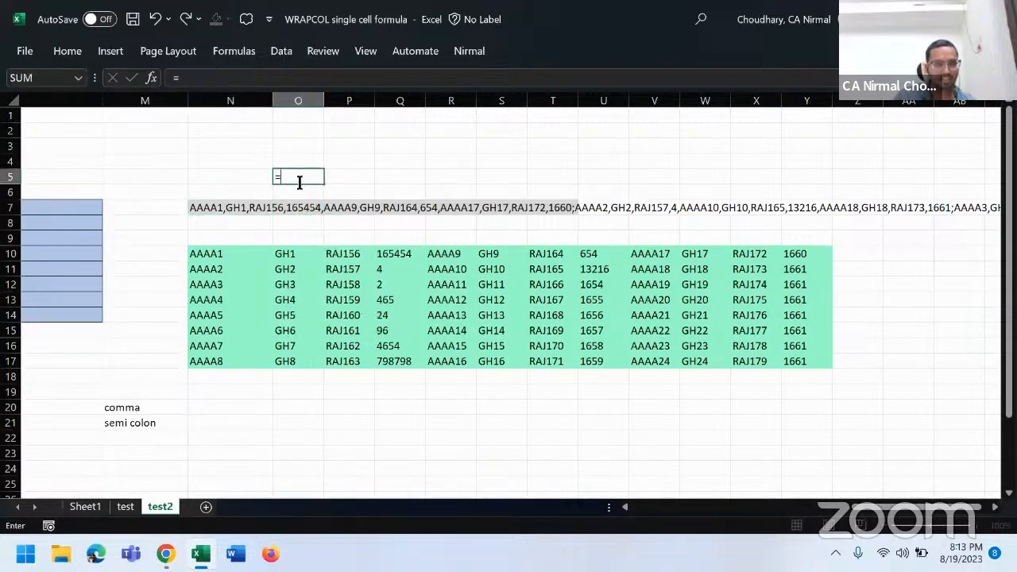
text(le)
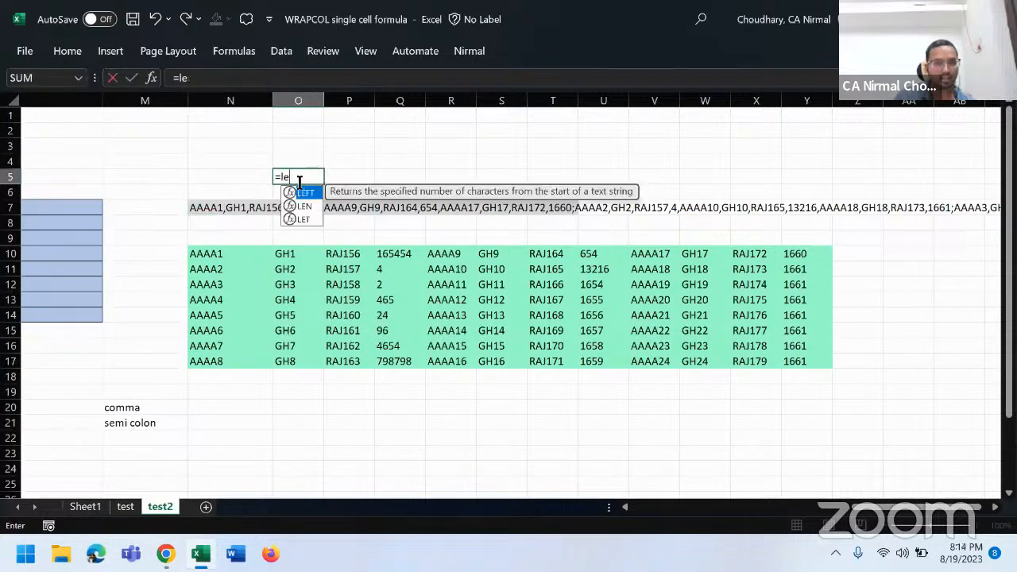
text(n)
key(Tab)
key(Left)
key(Down)
key(Down)
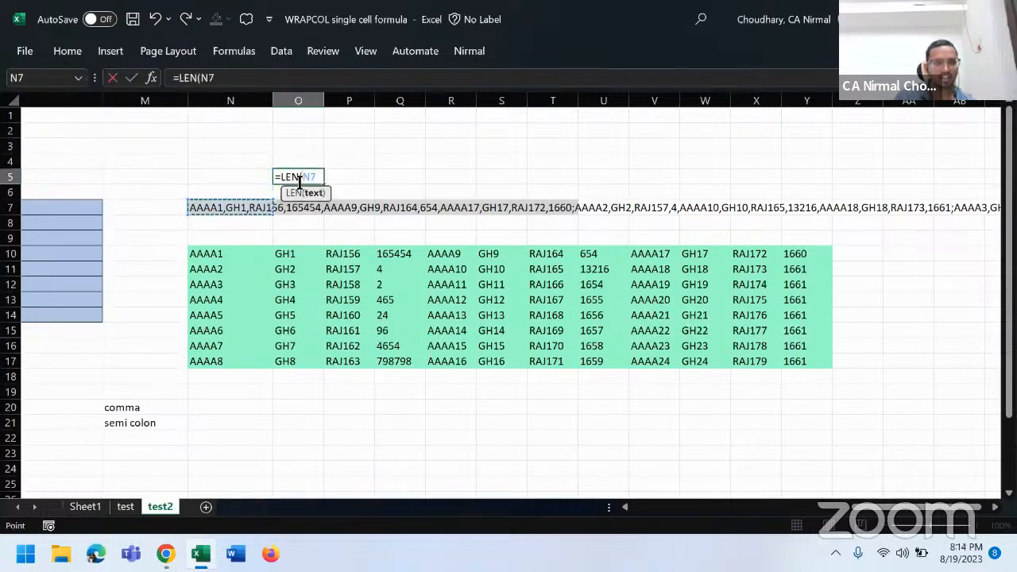
key(Return)
click(301, 183)
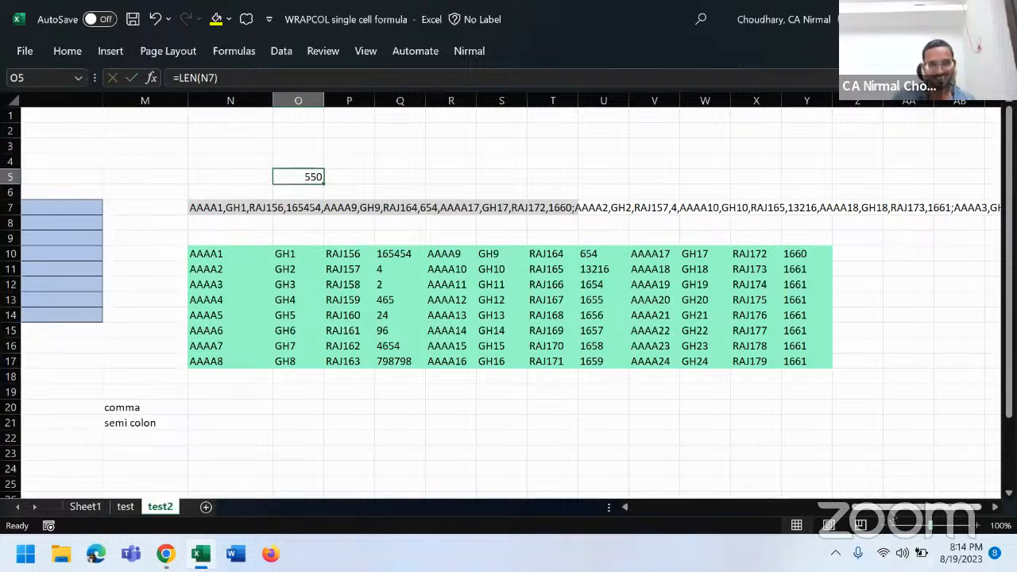
Fill the last data row A25:D25 down to row 716 to extend the source table
drag(890, 515, 889, 515)
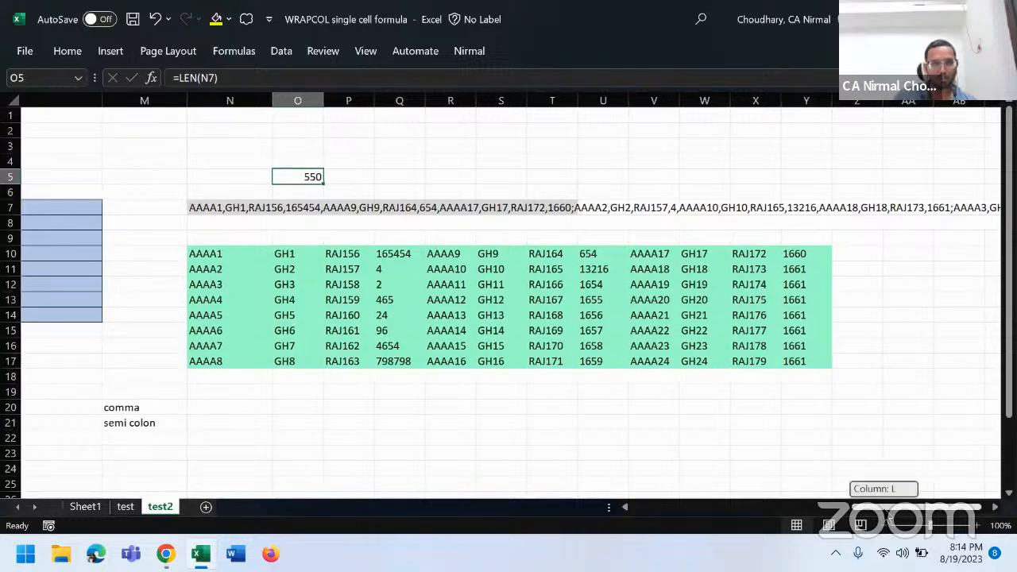
drag(889, 515, 700, 515)
scroll(128, 328, down, 4)
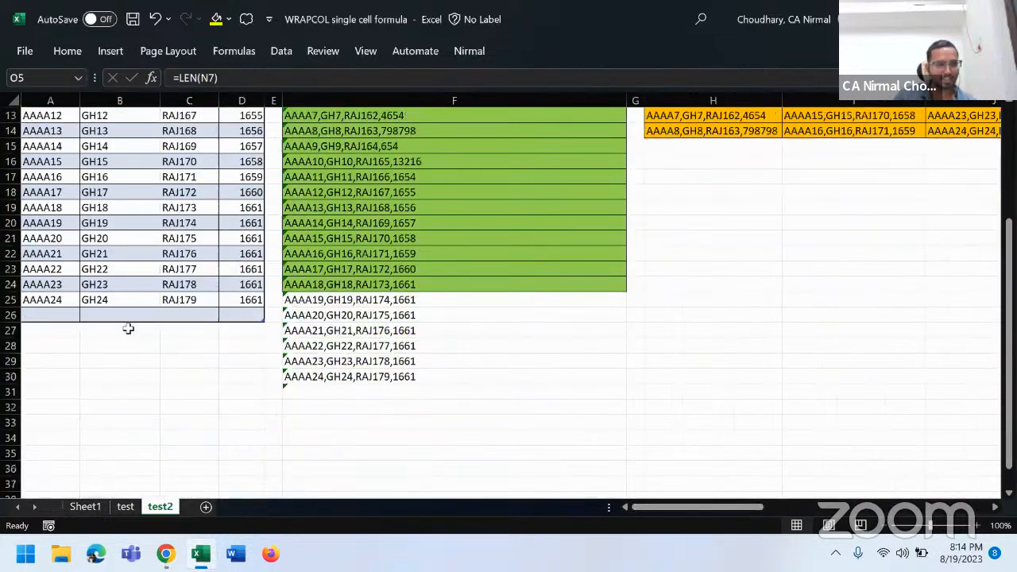
click(60, 300)
drag(61, 300, 277, 300)
drag(78, 302, 266, 483)
drag(189, 569, 189, 570)
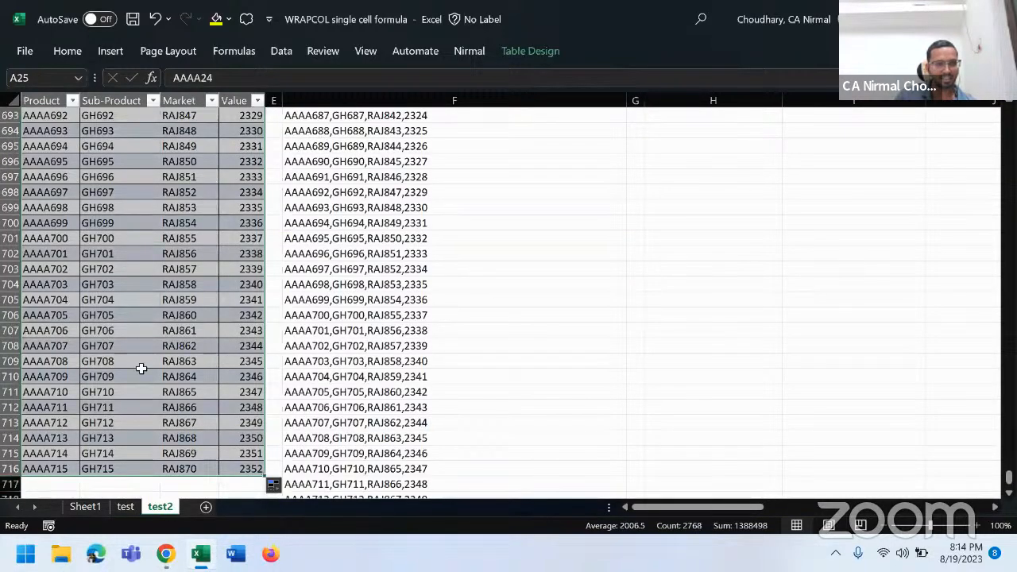
Examine how the formulas along row 7 respond to the extended table, including the TEXTJOIN in N7
click(204, 374)
key(ctrl+Up)
key(Right)
key(Right)
key(Right)
key(Down)
key(Down)
key(Down)
key(Down)
key(Down)
key(Down)
key(Right)
key(Right)
key(Right)
key(Right)
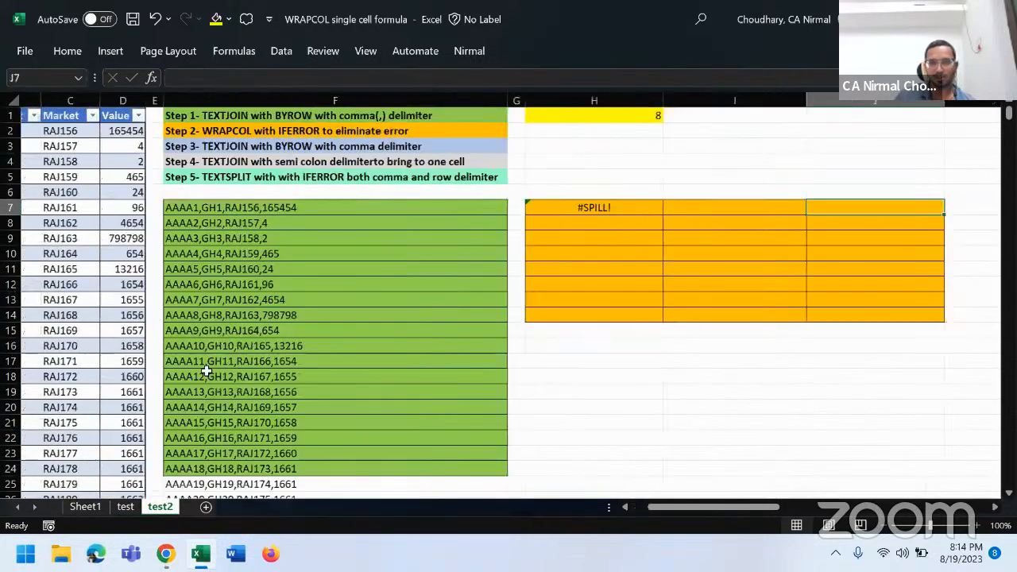
key(Right)
key(Right)
key(Right)
key(Right)
key(Right)
key(Right)
key(Right)
key(Right)
key(Right)
key(Right)
key(Left)
key(Left)
key(Left)
key(Left)
key(Left)
key(Left)
key(F2)
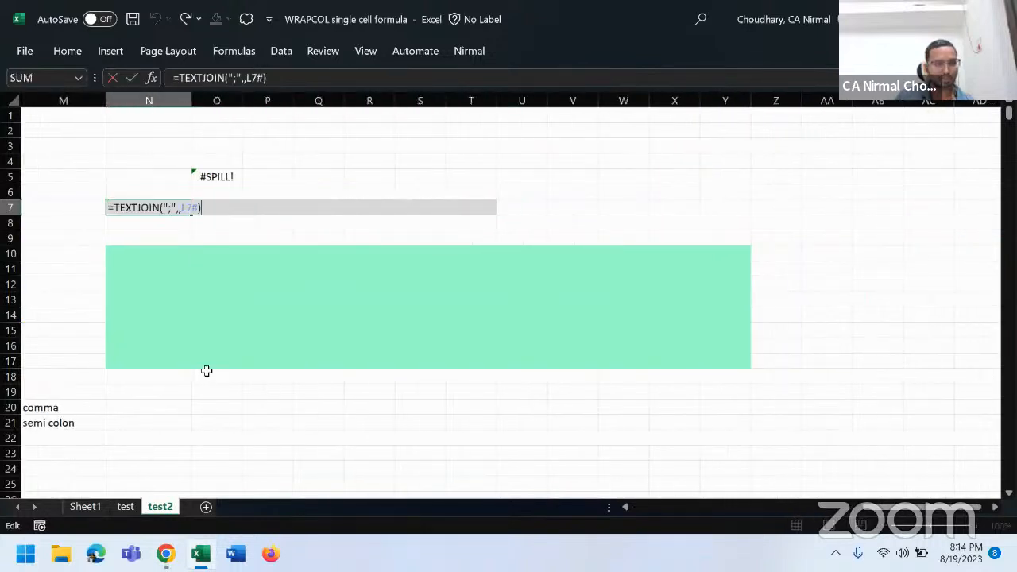
key(ctrl+Return)
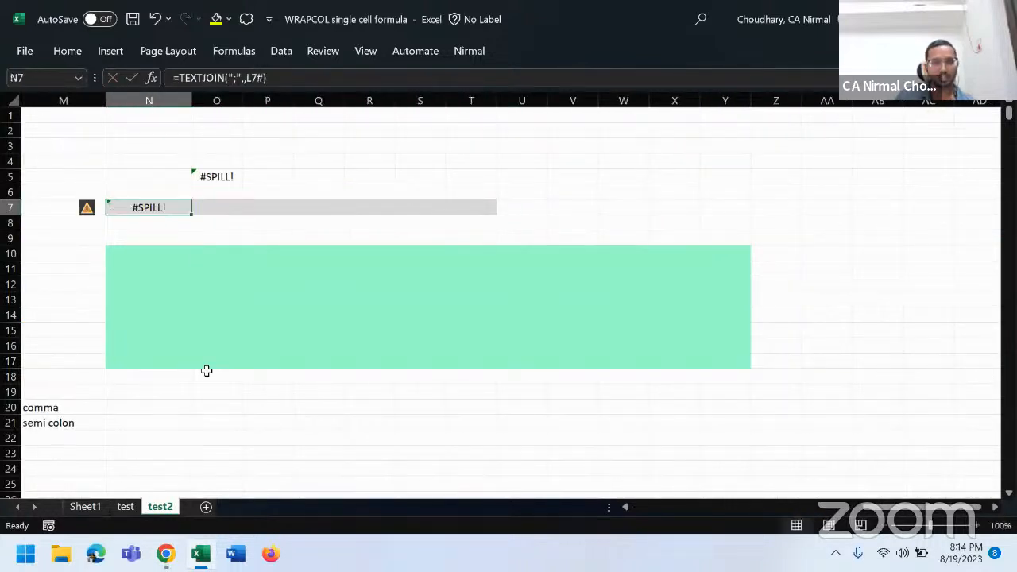
Look along row 7 from N7 to the sheet's last column and back to the BYROW formula in F7
key(Right)
key(Right)
key(Left)
key(Left)
key(Left)
key(Right)
key(ctrl+Right)
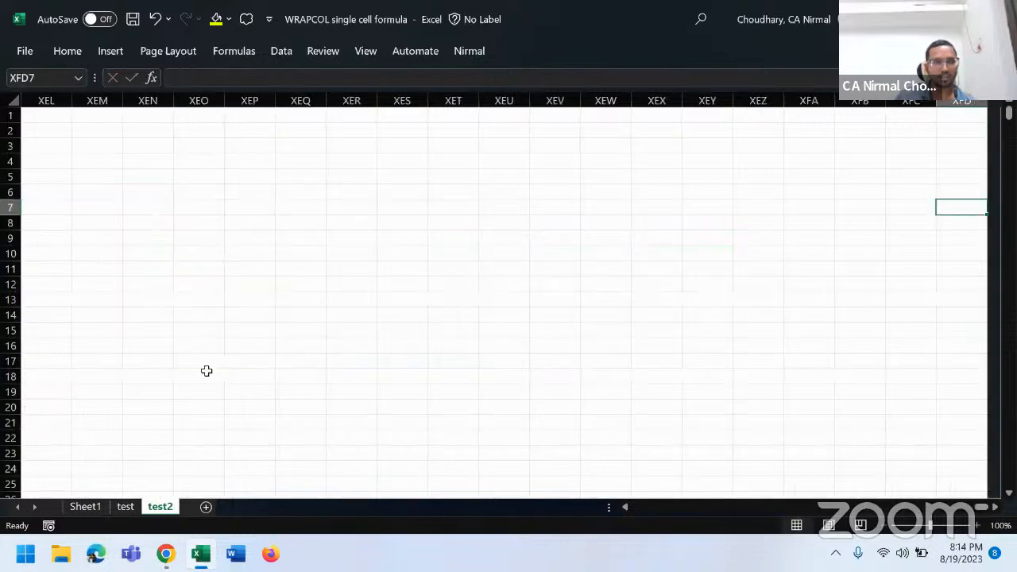
key(ctrl+Left)
key(ctrl+Left)
key(ctrl+Left)
key(ctrl+Left)
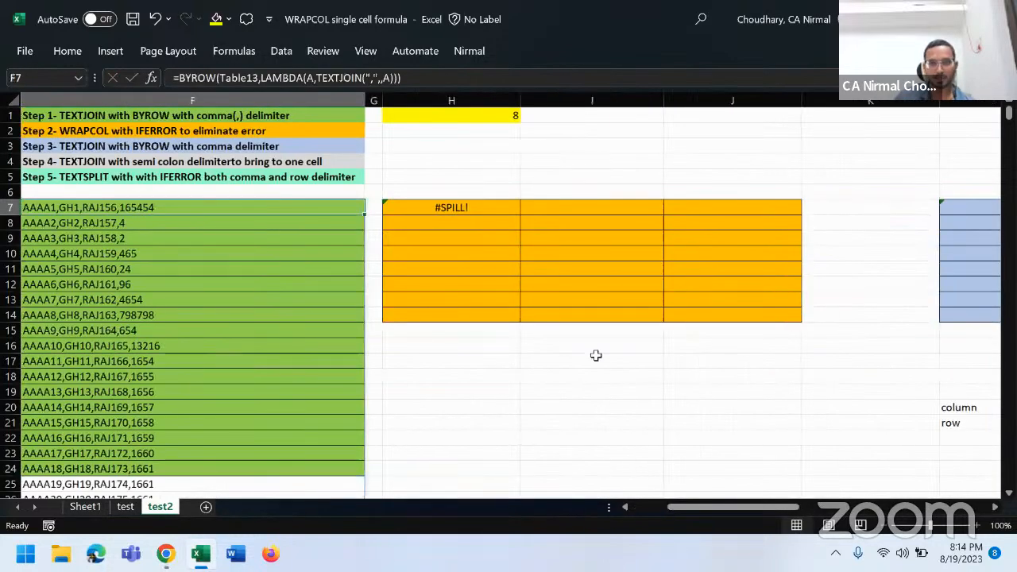
Check the spill range of the WRAPCOLS formula in H7 and move the BYROW formula from L7 to I19
click(480, 206)
drag(780, 507, 856, 513)
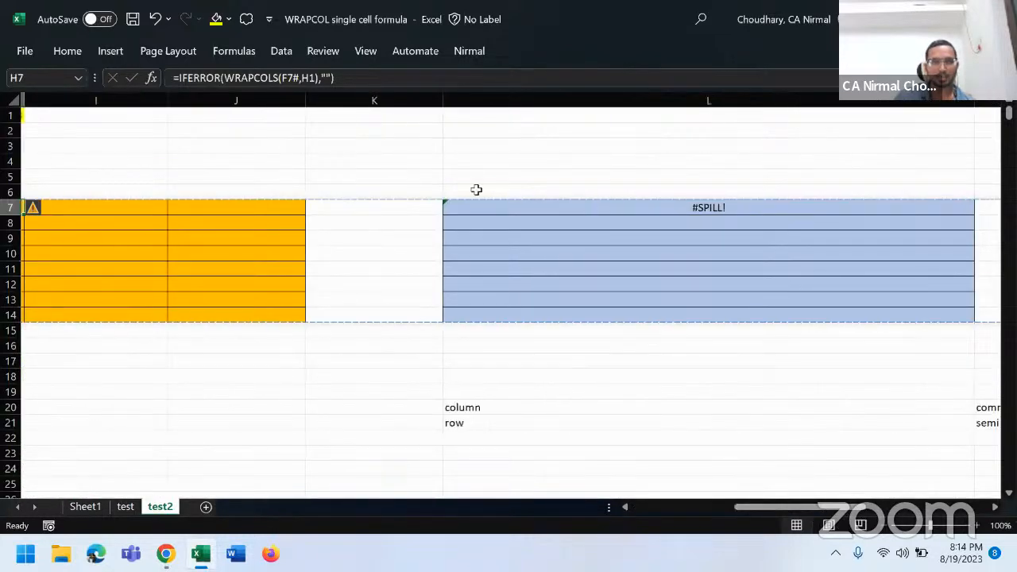
click(398, 101)
click(465, 206)
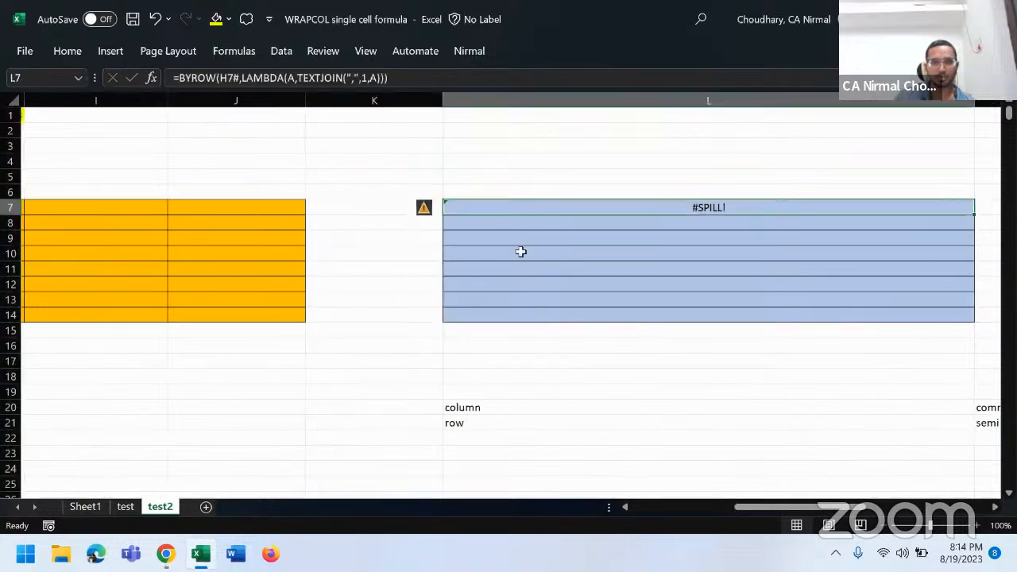
key(ctrl+c)
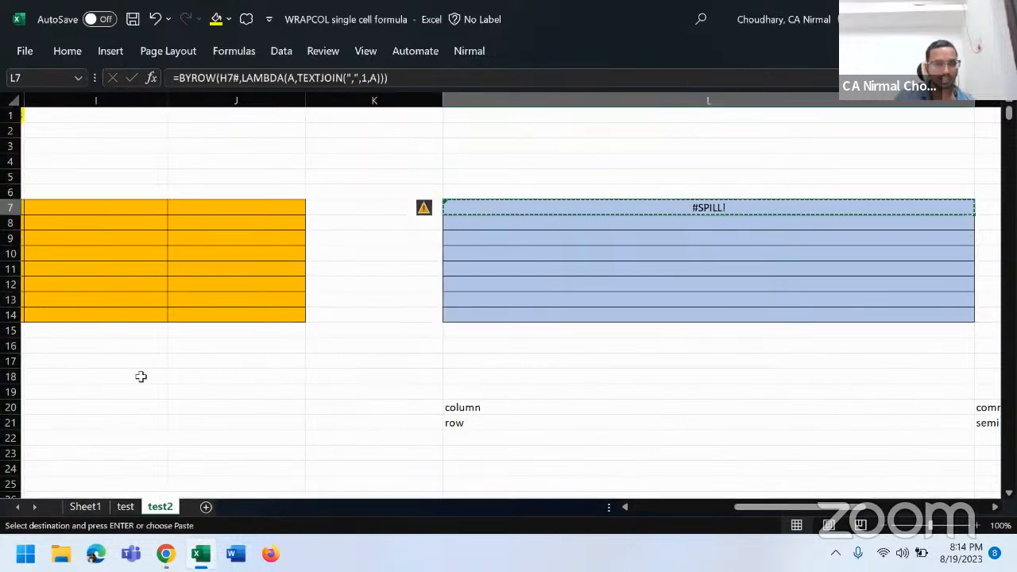
click(94, 389)
key(Return)
Delete the column and row delimiter notes in L20:M22 and recheck the H7 spill range
drag(448, 408, 1014, 449)
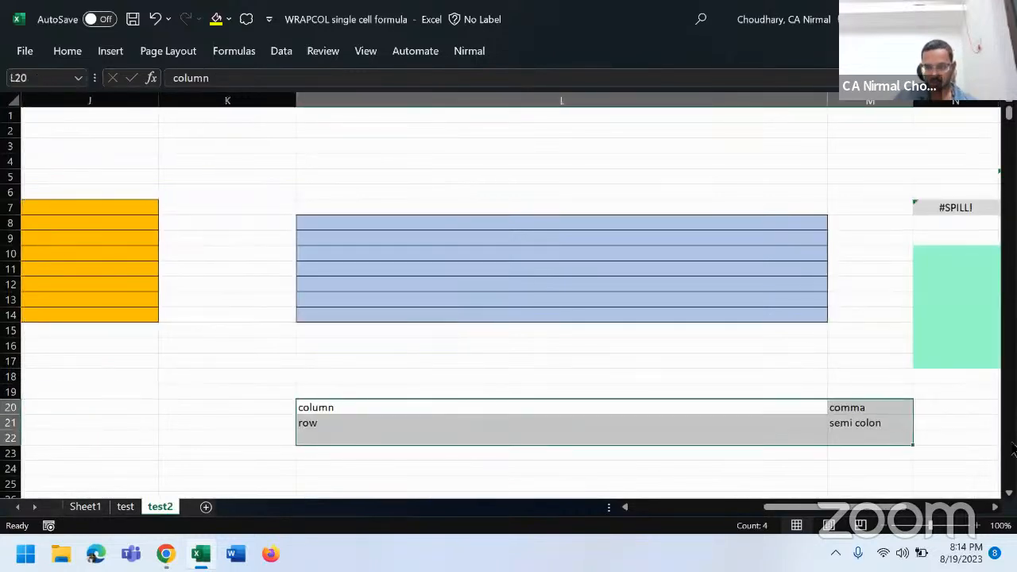
drag(827, 507, 708, 527)
click(597, 209)
drag(763, 507, 962, 501)
Move the semicolon TEXTJOIN formula from N7 to N21 and on to M46, out of the spill area
click(405, 208)
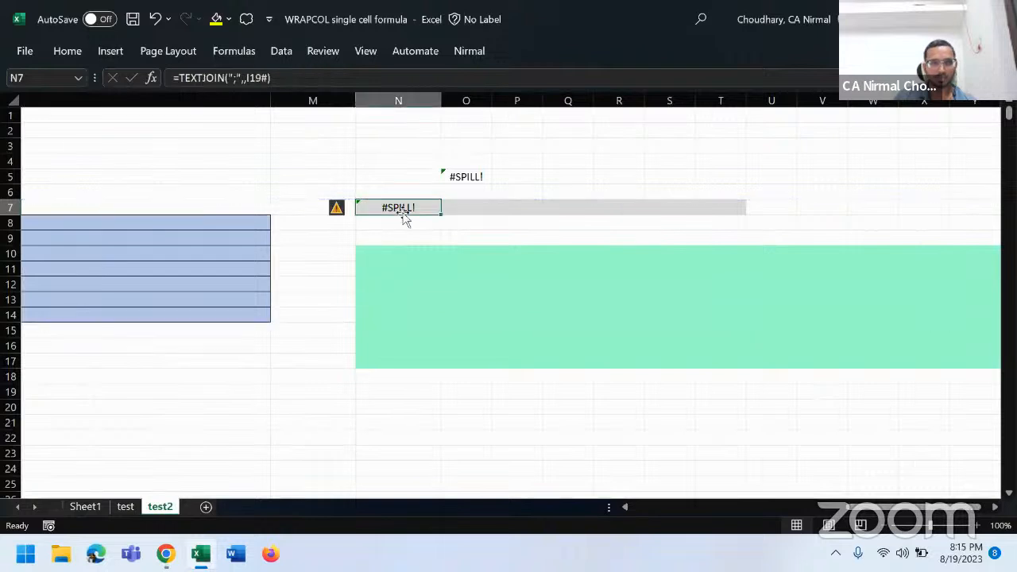
key(ctrl+c)
click(406, 422)
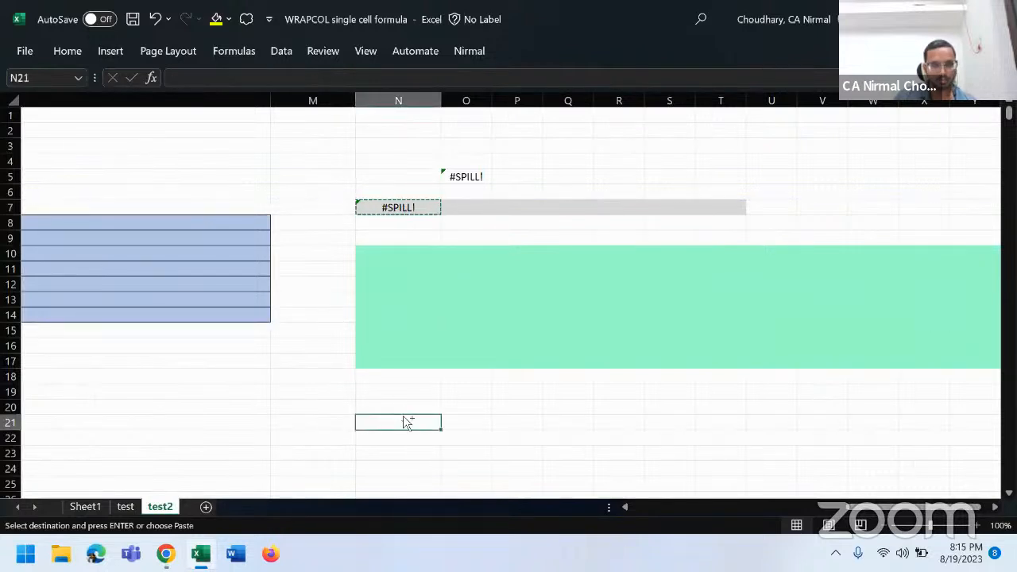
key(Return)
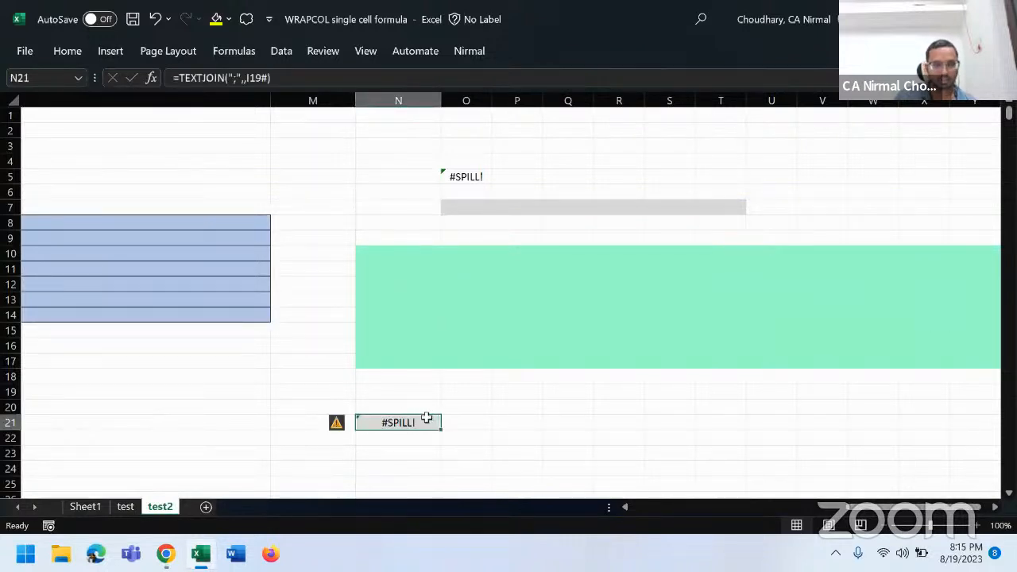
key(ctrl+c)
scroll(382, 446, down, 8)
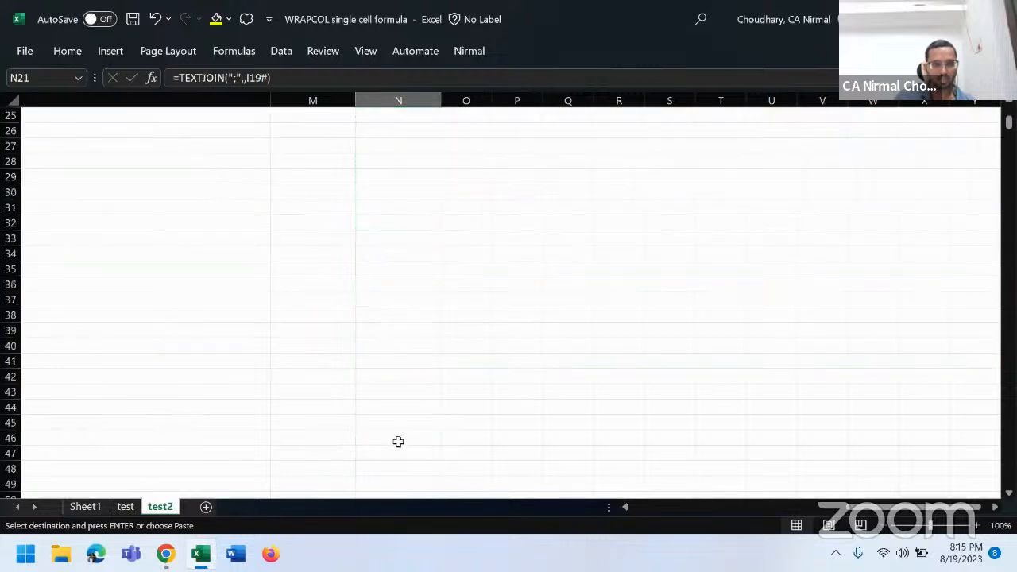
click(304, 436)
key(Return)
Check the spill range of the WRAPCOLS formula in H7 for remaining obstructions
scroll(370, 381, up, 8)
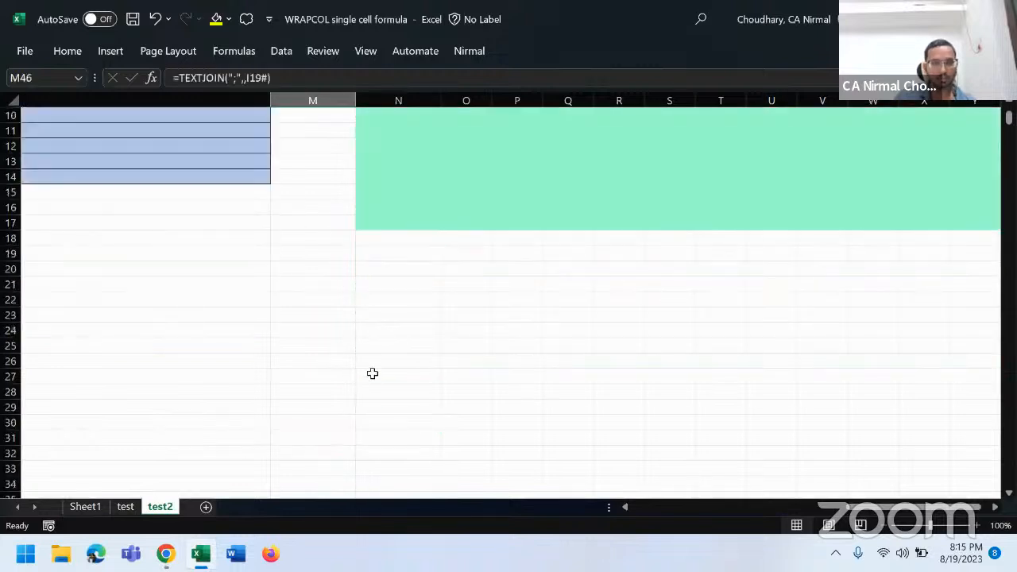
drag(851, 509, 703, 513)
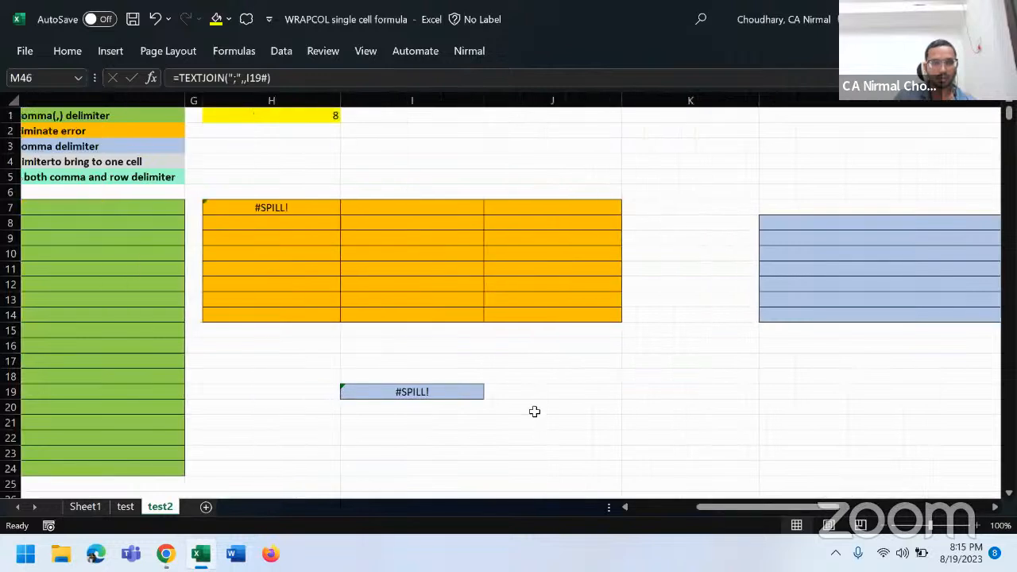
click(276, 203)
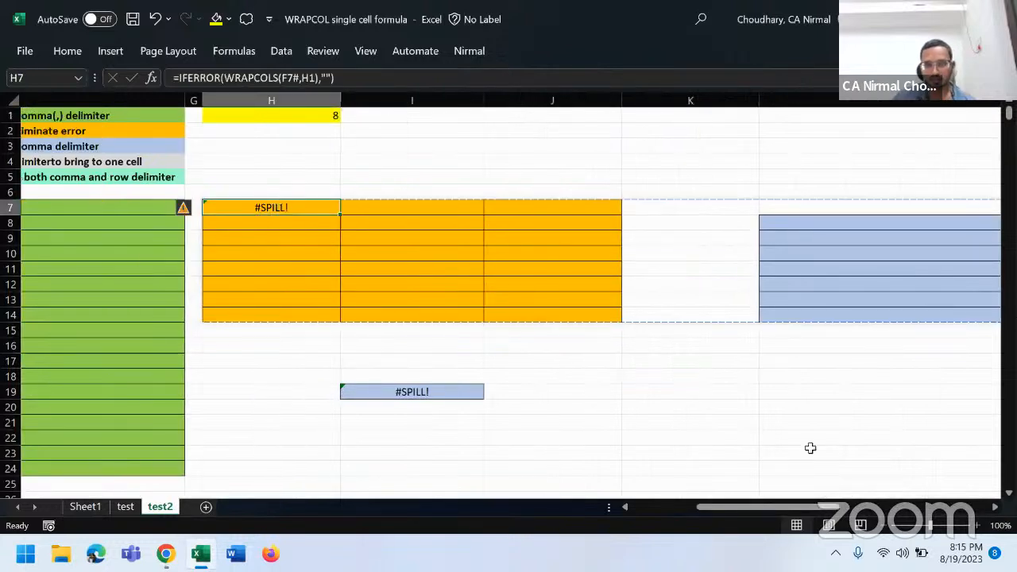
Undo the moves of the BYROW and semicolon TEXTJOIN formulas and the deletion of the column and row delimiter notes
drag(783, 512, 823, 513)
drag(996, 508, 652, 492)
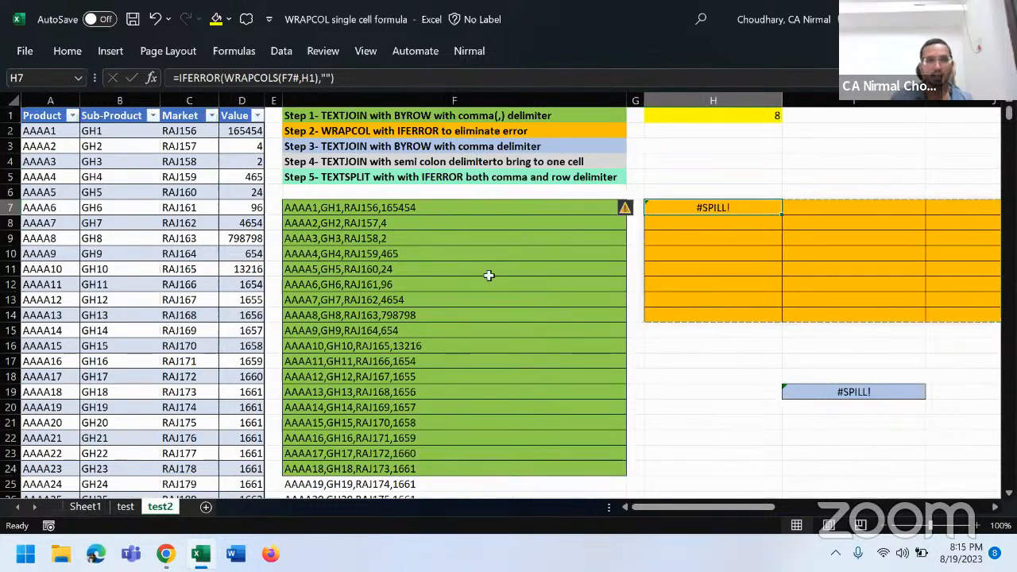
click(535, 256)
click(675, 209)
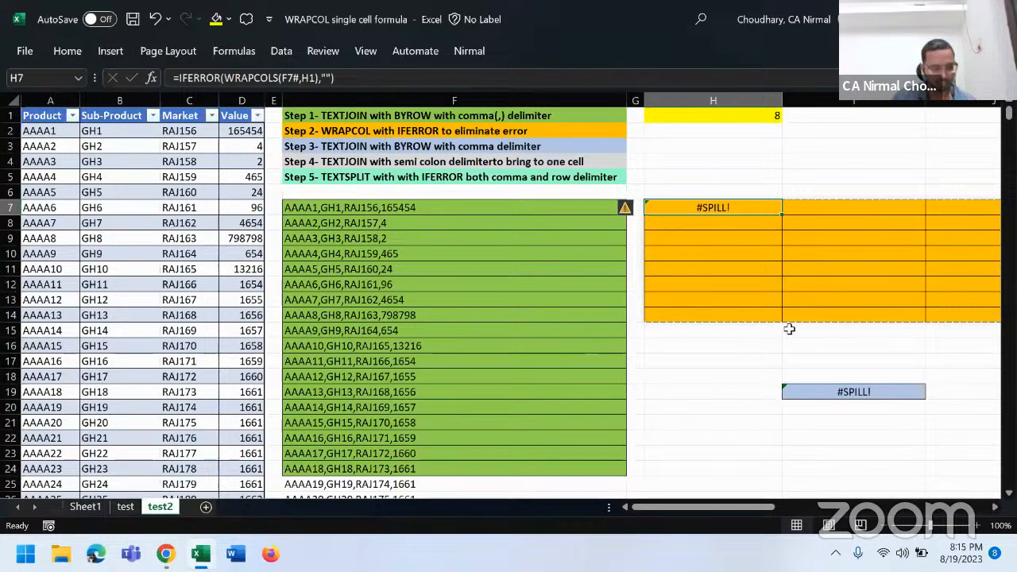
key(ctrl+z)
key(ctrl+z)
key(ctrl+z)
key(ctrl+z)
key(ctrl+z)
key(ctrl+z)
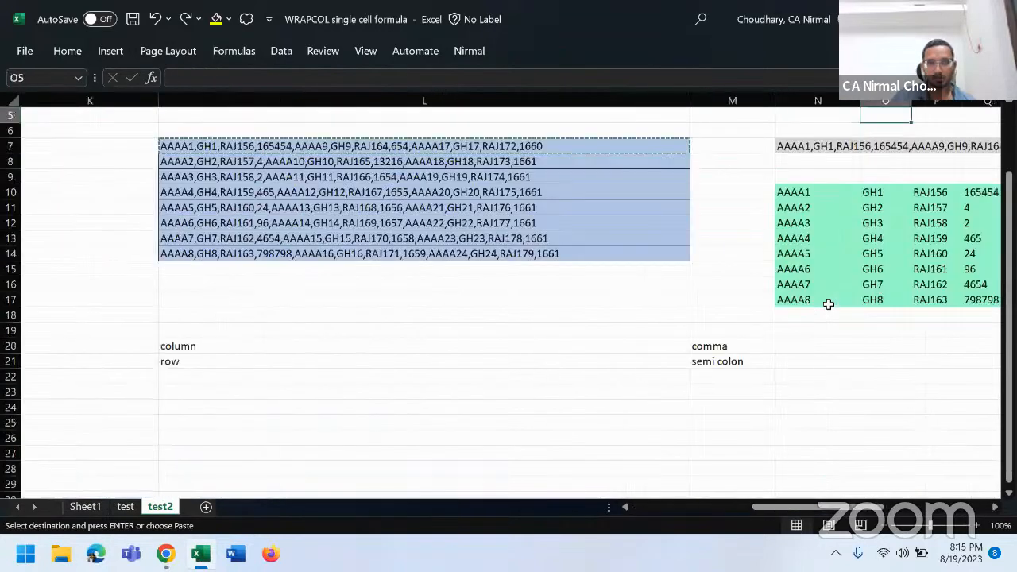
key(Escape)
Examine the restored WRAPCOLS formula in H7 and the BYROW formula in F7
drag(803, 507, 684, 507)
click(620, 148)
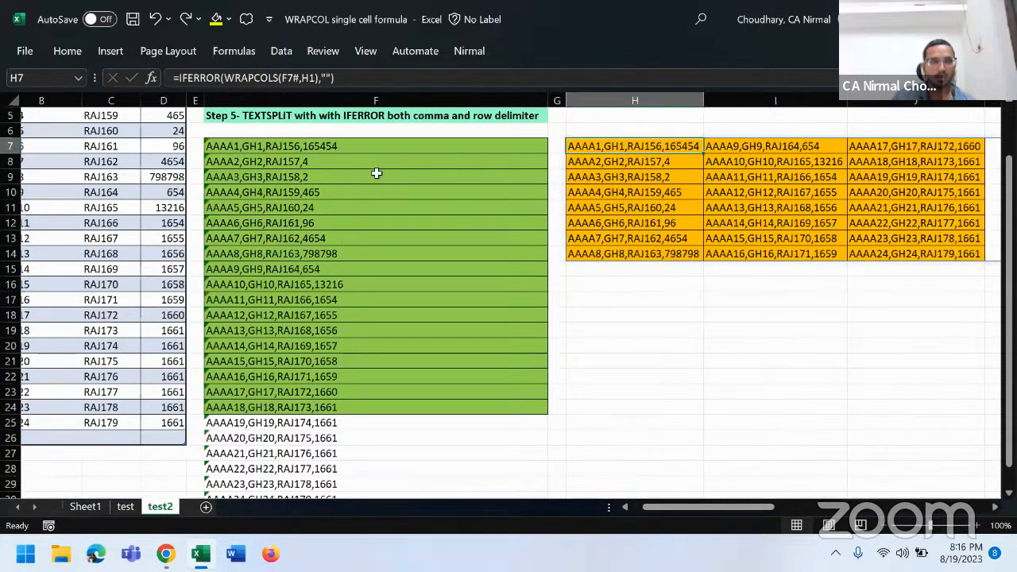
click(338, 148)
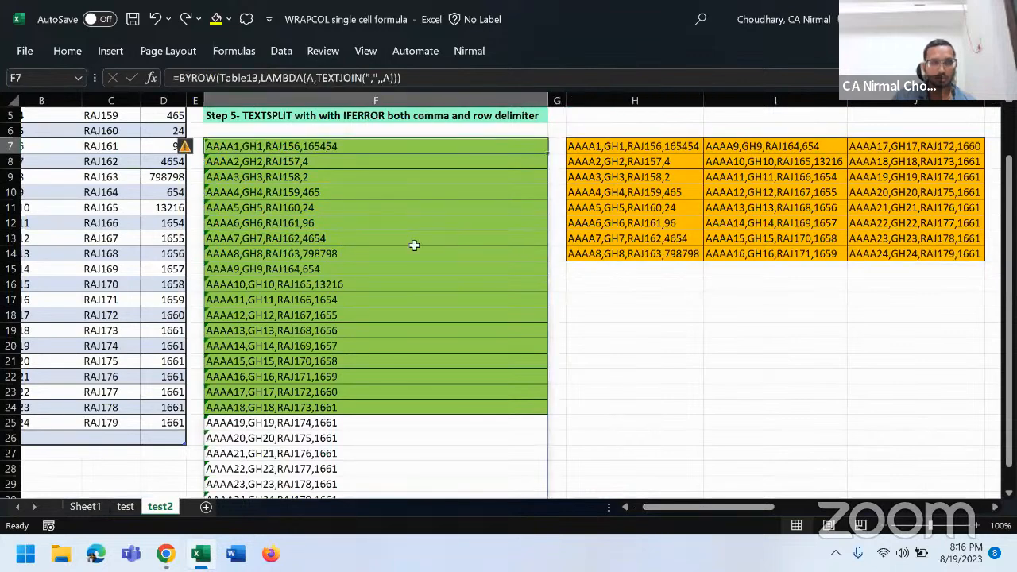
Switch to Sheet1 and examine the single-cell IFERROR/TEXTSPLIT formula in E23 under Step 5
click(125, 507)
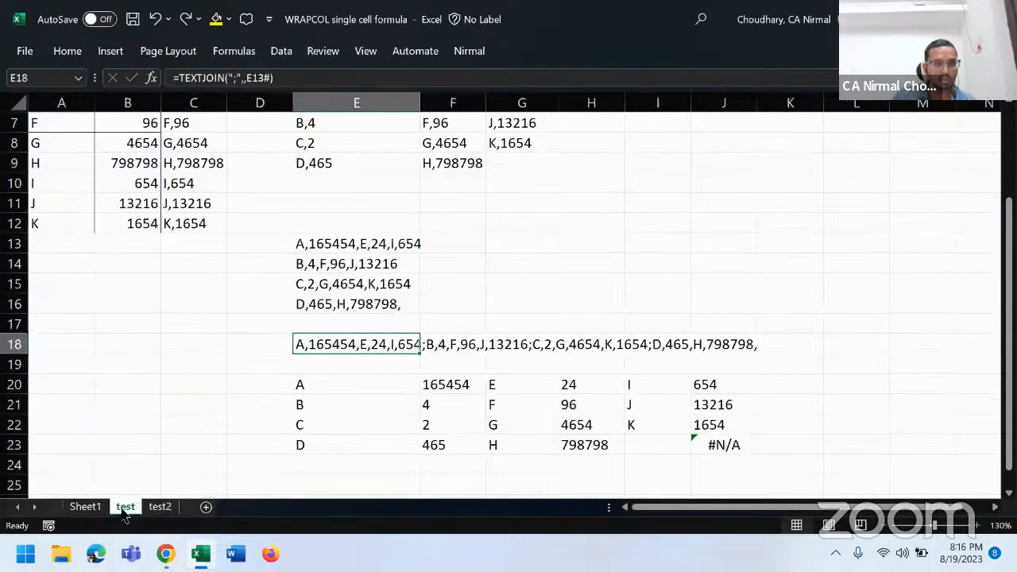
click(94, 507)
scroll(288, 401, down, 1)
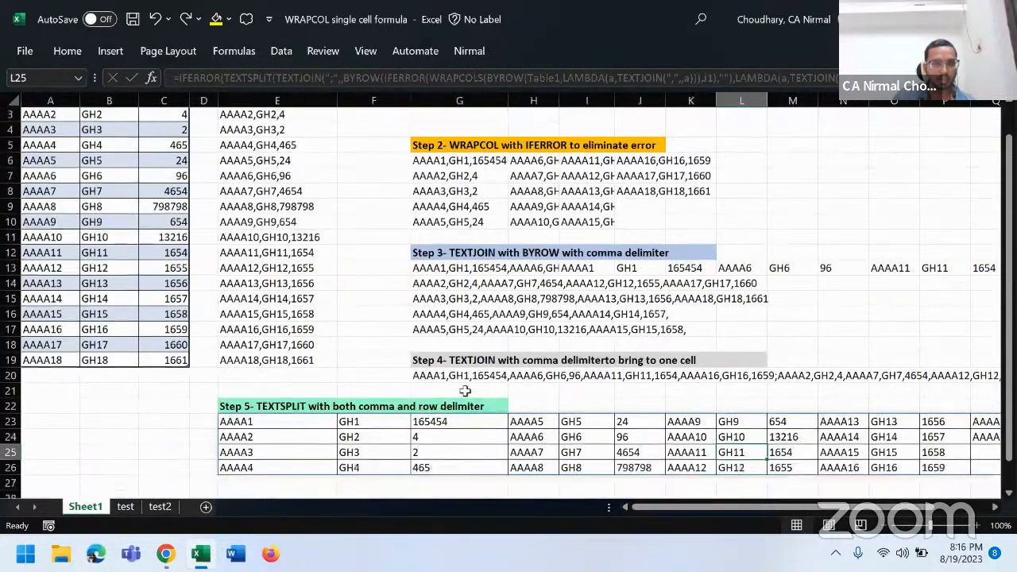
click(287, 403)
key(F2)
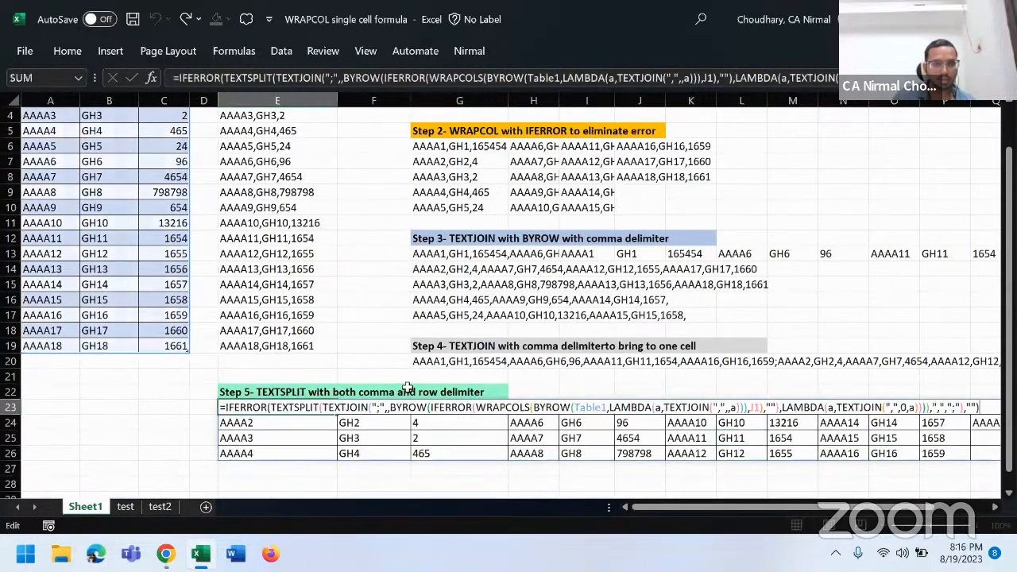
scroll(388, 378, up, 1)
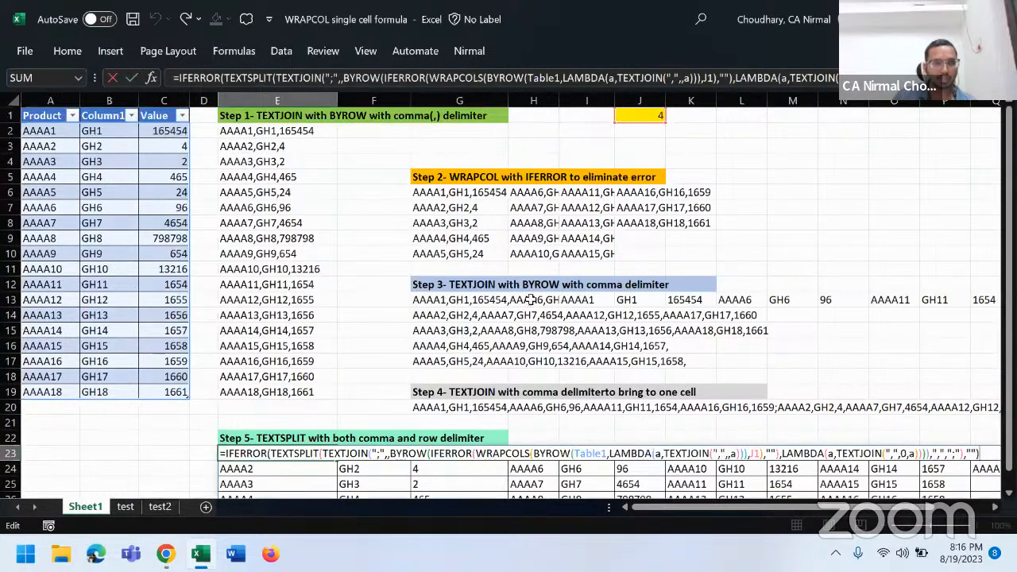
key(Escape)
Insert a blank column after the Value column and fill the Product, Column1 and Value series down to about row 1600
click(205, 100)
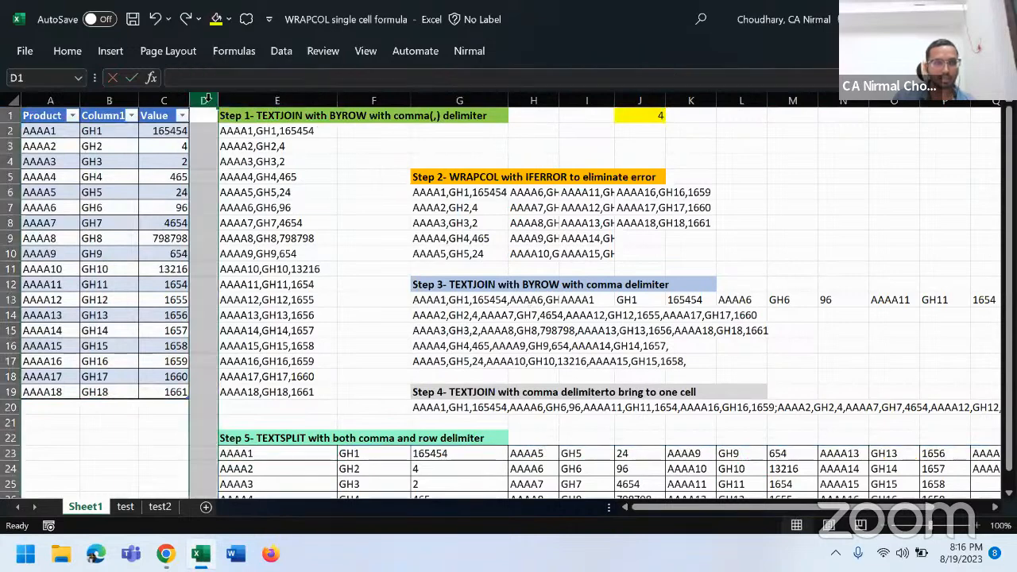
drag(219, 100, 240, 100)
scroll(119, 278, down, 2)
drag(64, 300, 92, 567)
scroll(391, 350, up, 7)
click(93, 254)
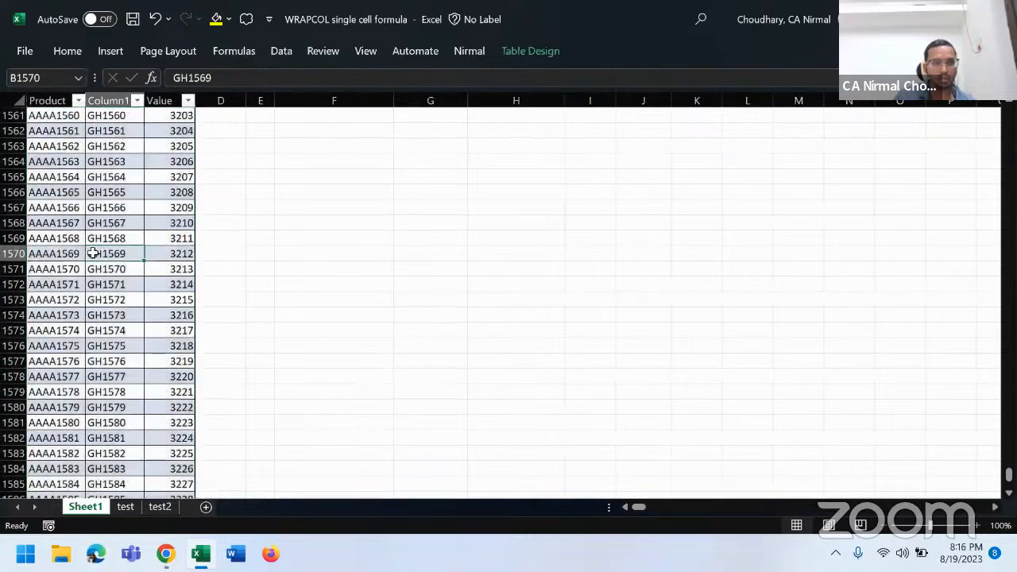
key(ctrl+Up)
scroll(435, 359, down, 1)
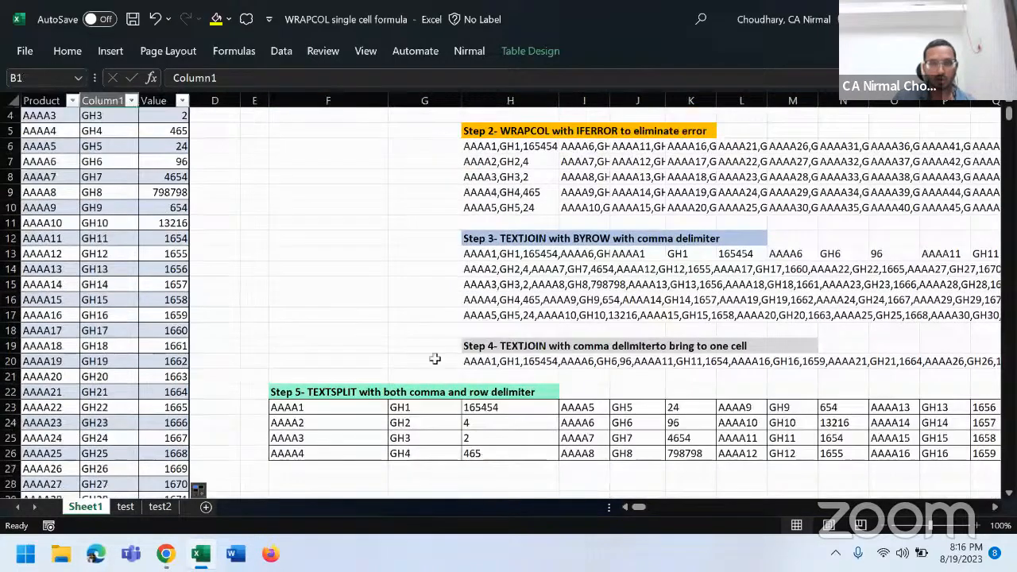
Review the Step 4 TEXTJOIN formula in H20 and enter =LEN(H20) in G20 to count its characters
click(492, 362)
key(F2)
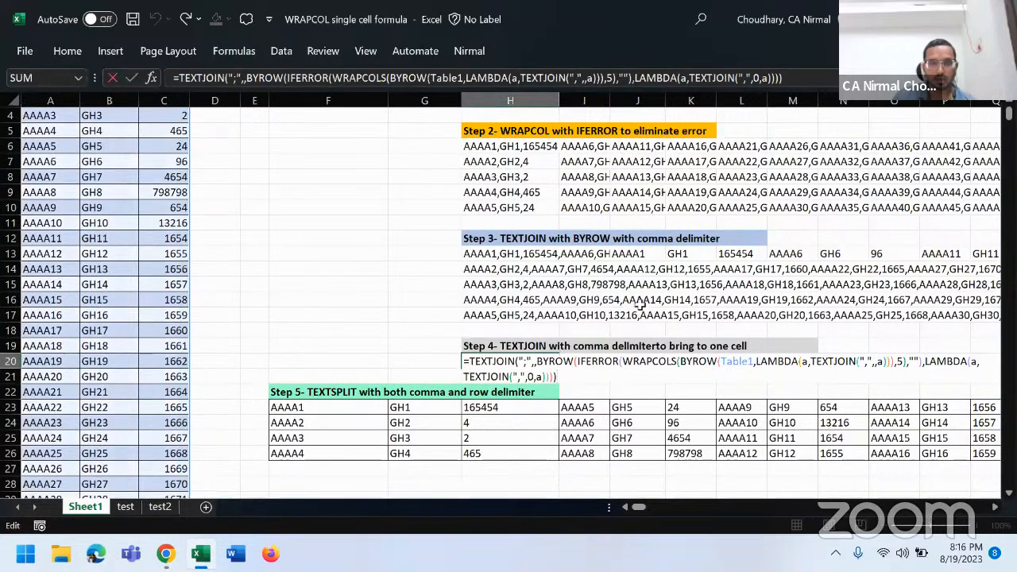
key(Escape)
click(442, 362)
text(=len)
key(Tab)
click(477, 362)
text())
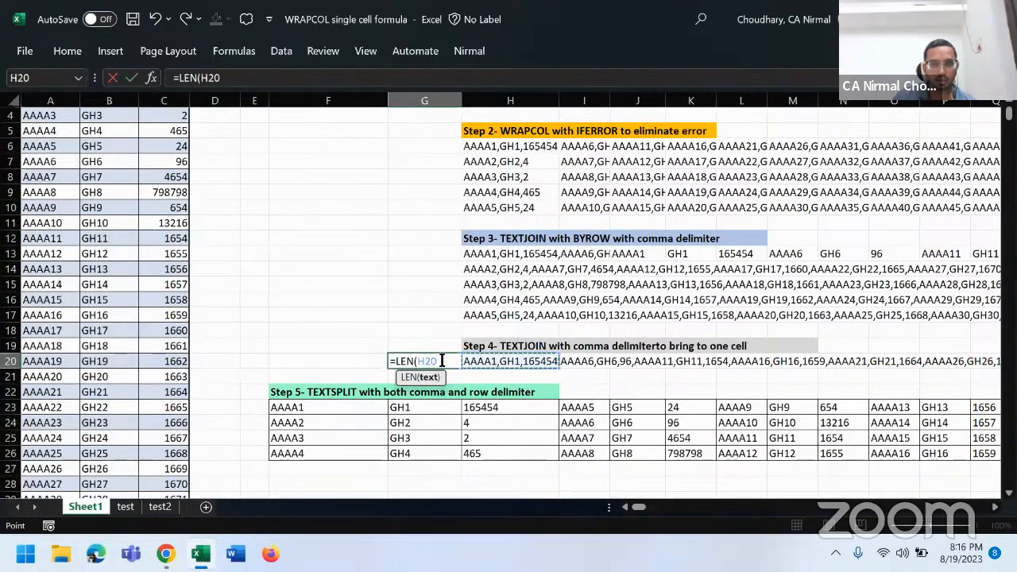
key(Return)
key(Up)
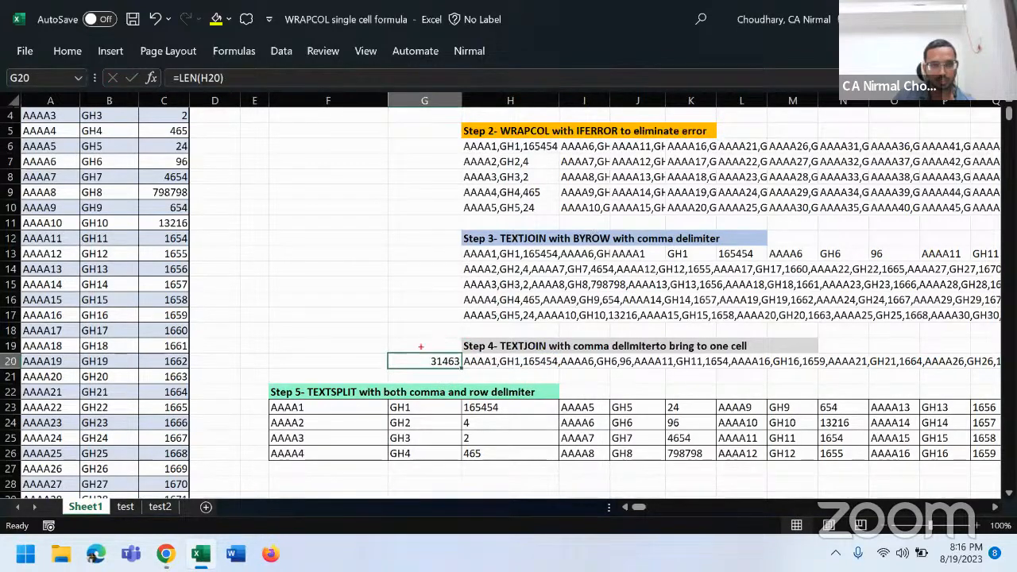
Extend the Product, Column1 and Value series from the table's last rows down to row 2419
click(48, 453)
key(ctrl+Down)
mouse_move(70, 347)
mouse_down()
mouse_move(196, 355)
mouse_move(54, 354)
mouse_up()
drag(196, 353, 197, 477)
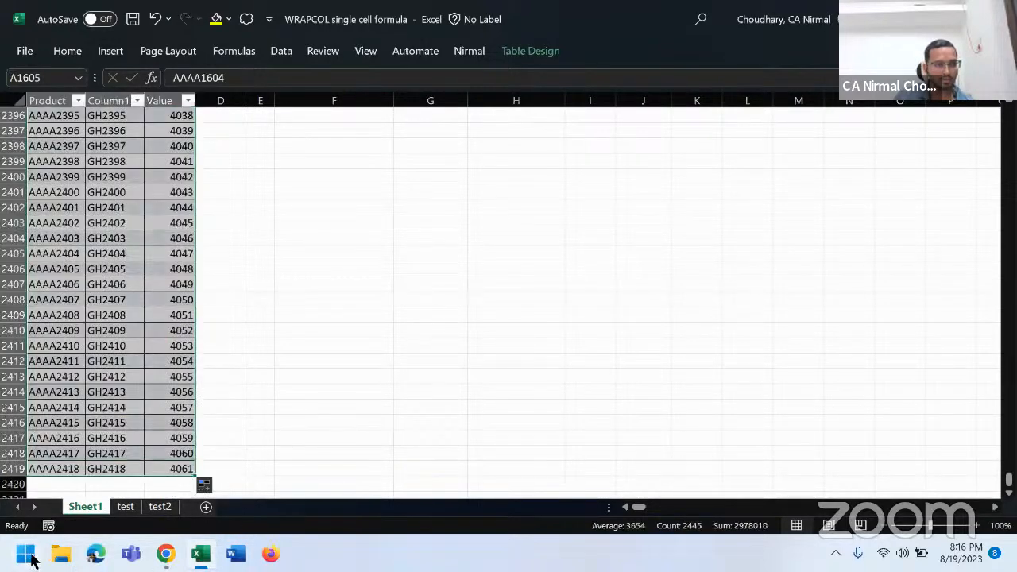
click(183, 206)
key(ctrl+Up)
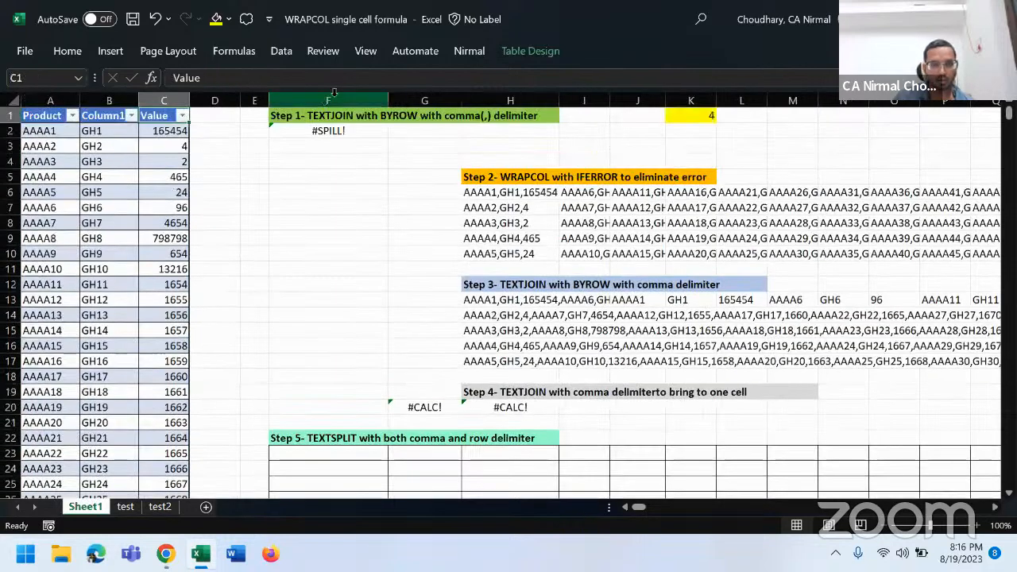
Examine the LEN formula in G20, the TEXTJOIN formula in H20 and the TEXTSPLIT formula in F23
scroll(418, 4, down, 2)
click(428, 310)
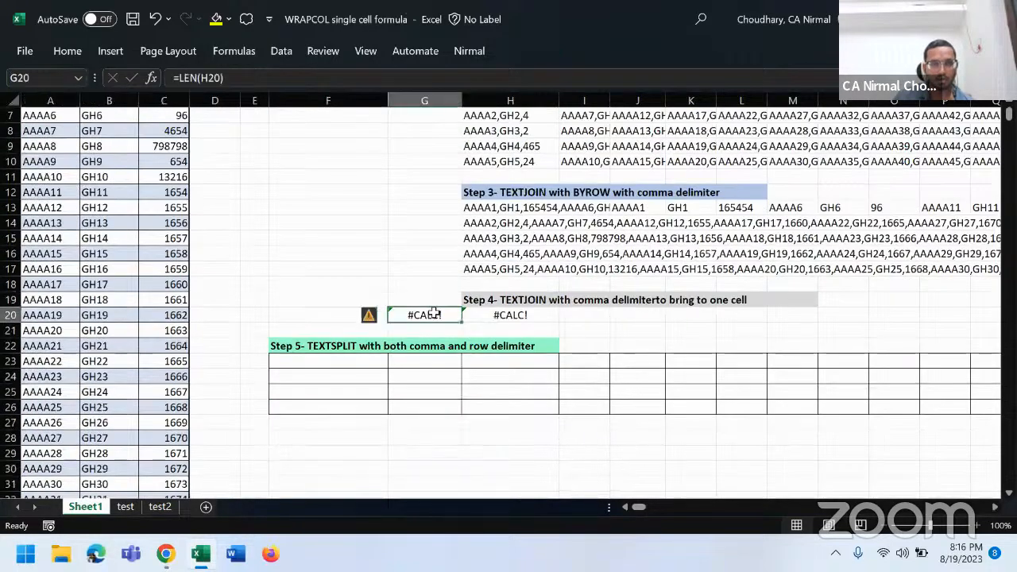
key(F2)
key(Escape)
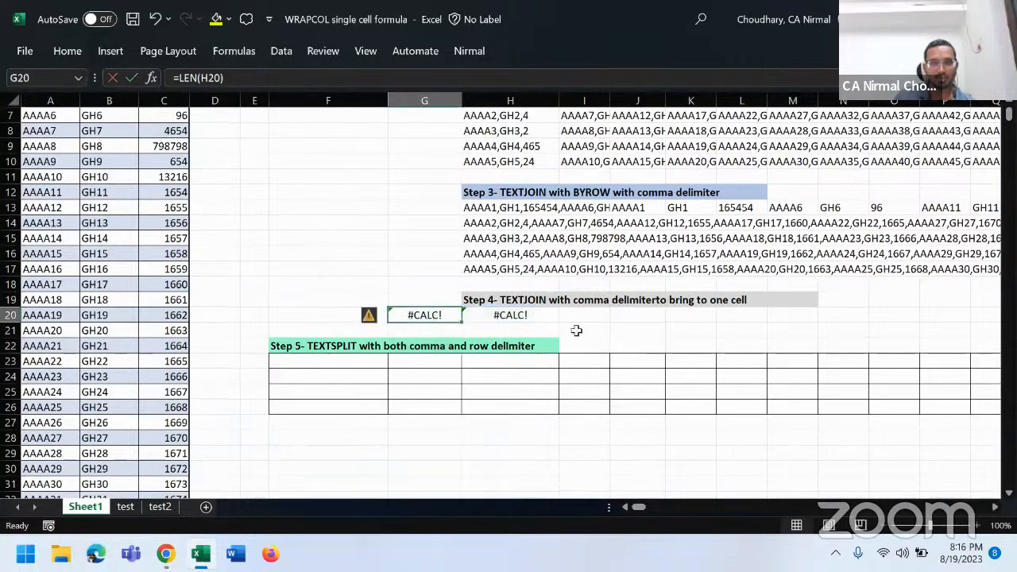
double_click(488, 316)
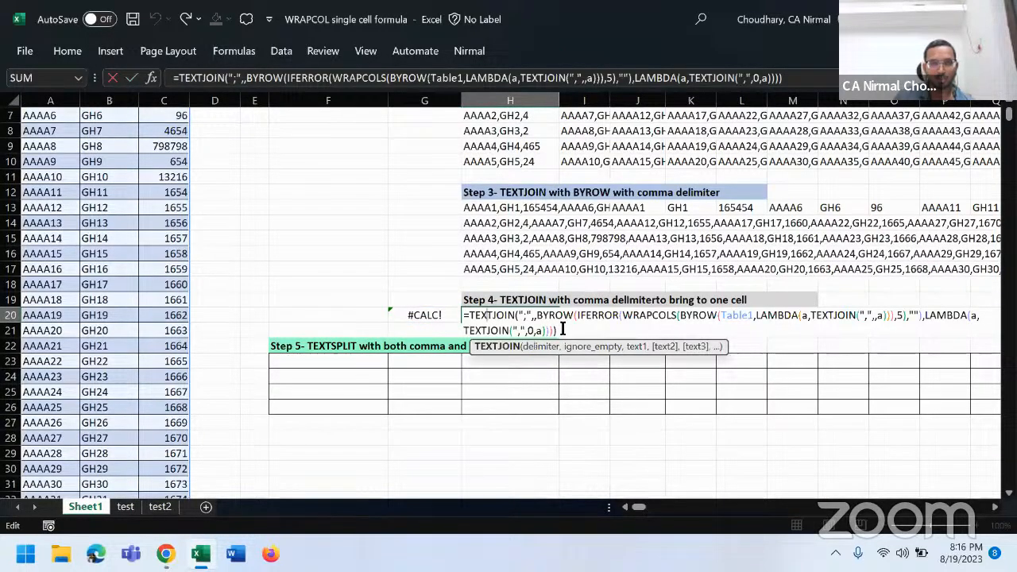
key(Escape)
click(374, 364)
double_click(373, 362)
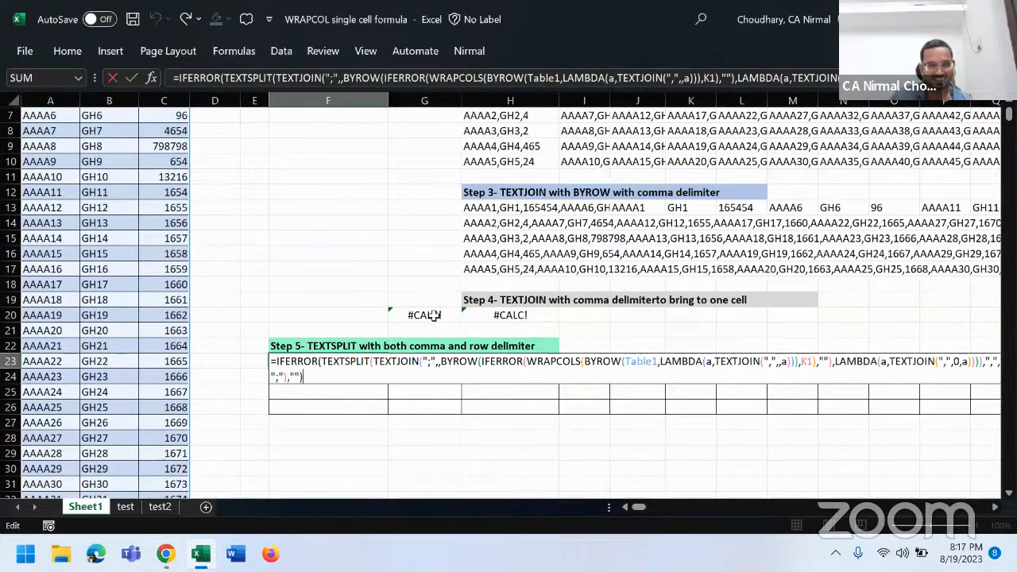
key(Escape)
Check the last row of the extended table and return to its header
click(51, 392)
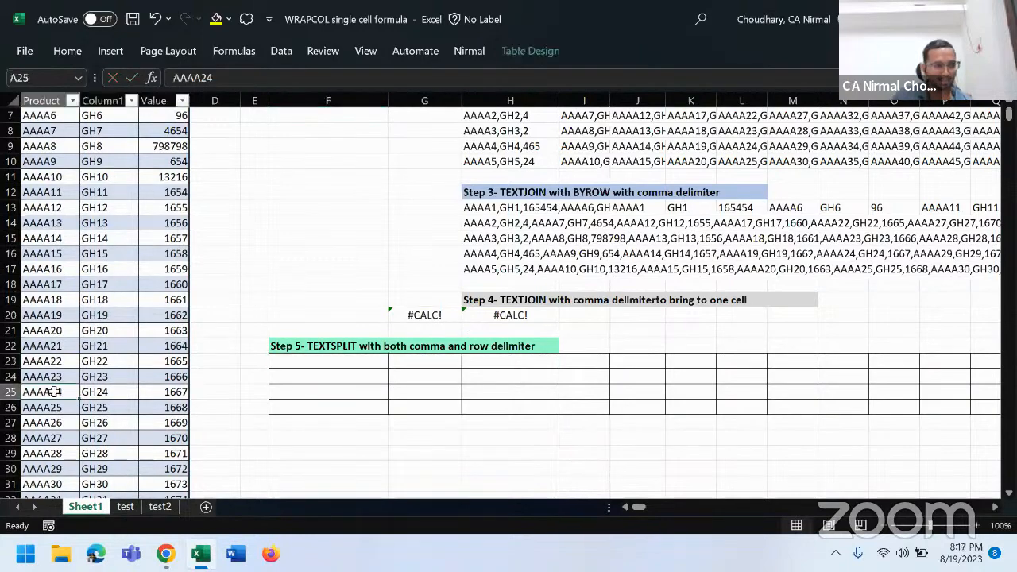
key(ctrl+Down)
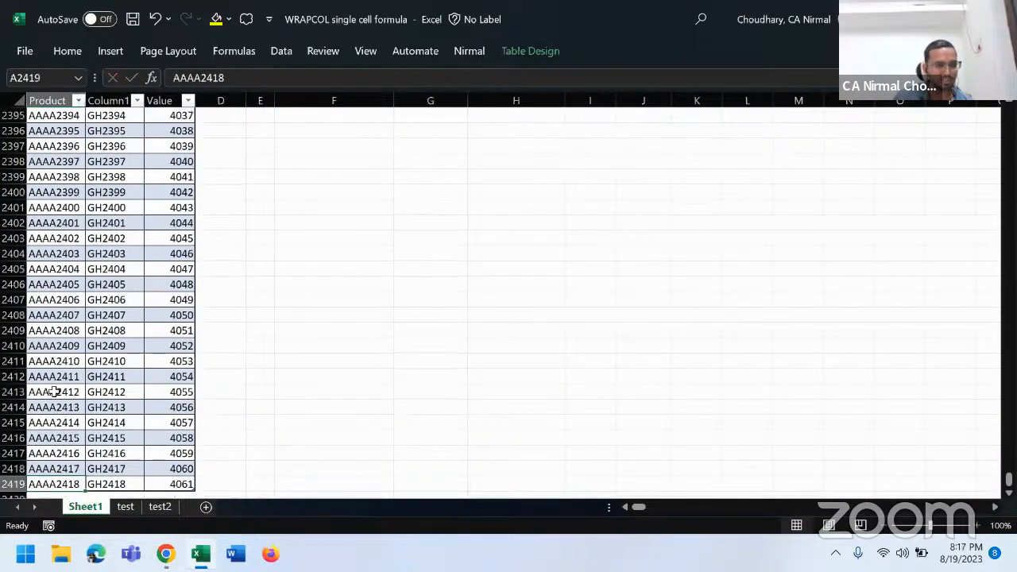
key(ctrl+Up)
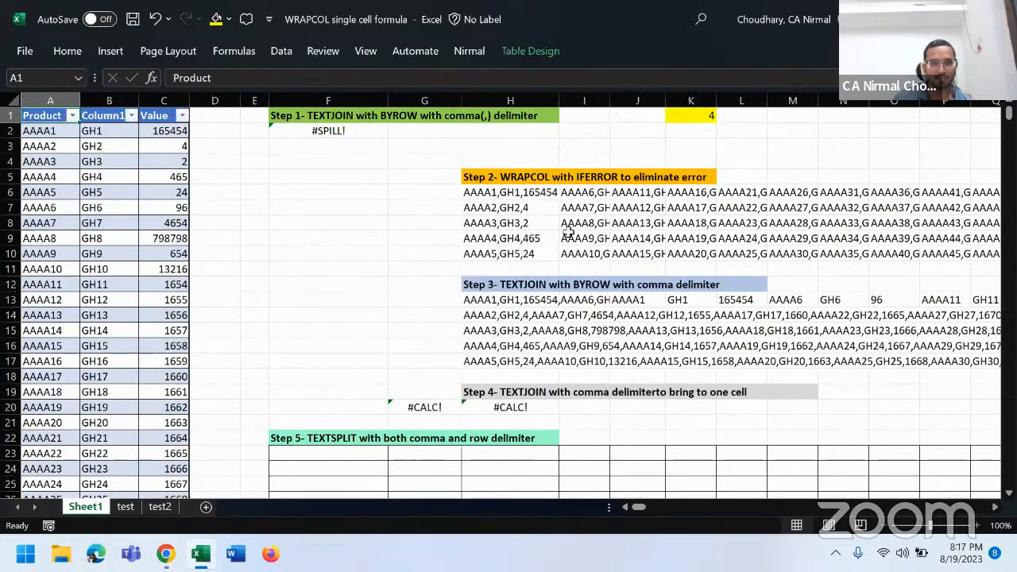
Recheck the LEN formula in G20 and re-enter the TEXTJOIN formula in H20 without changes
click(513, 407)
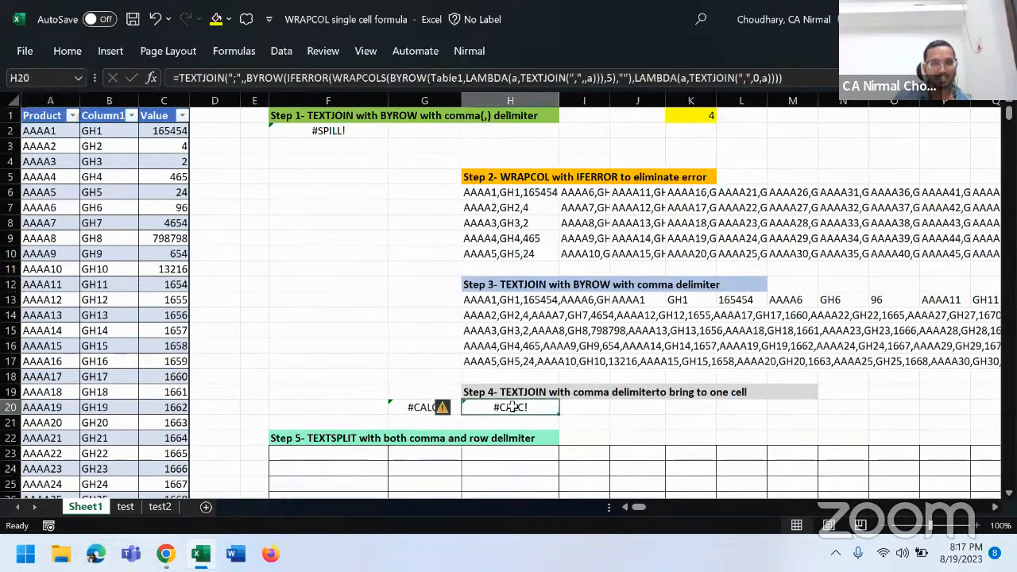
double_click(421, 407)
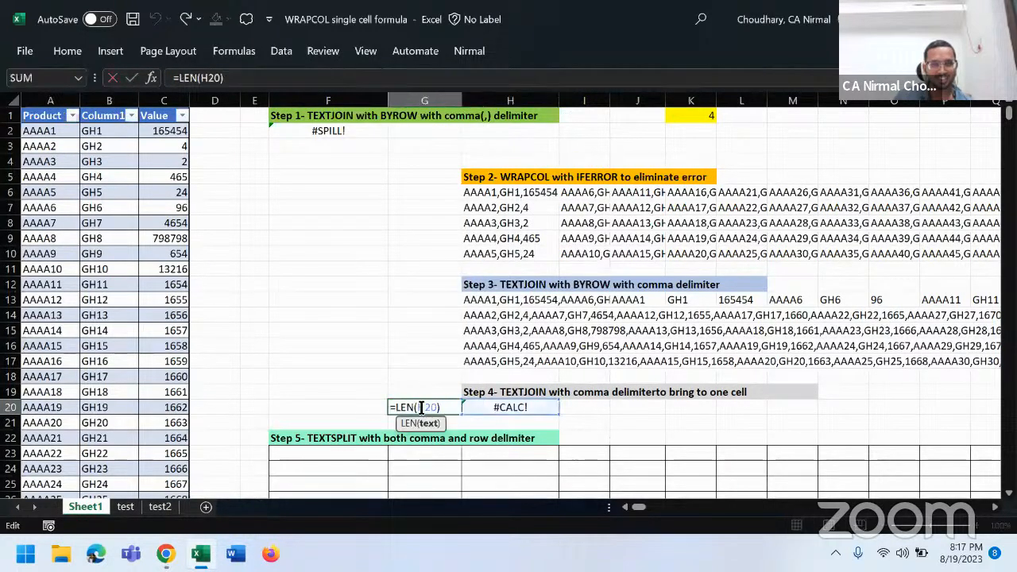
key(Escape)
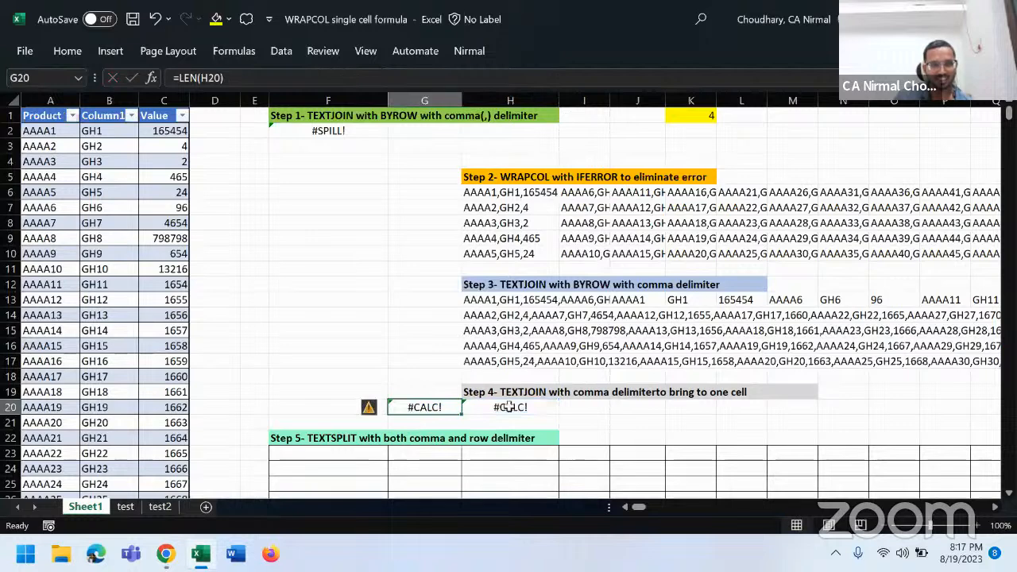
click(509, 407)
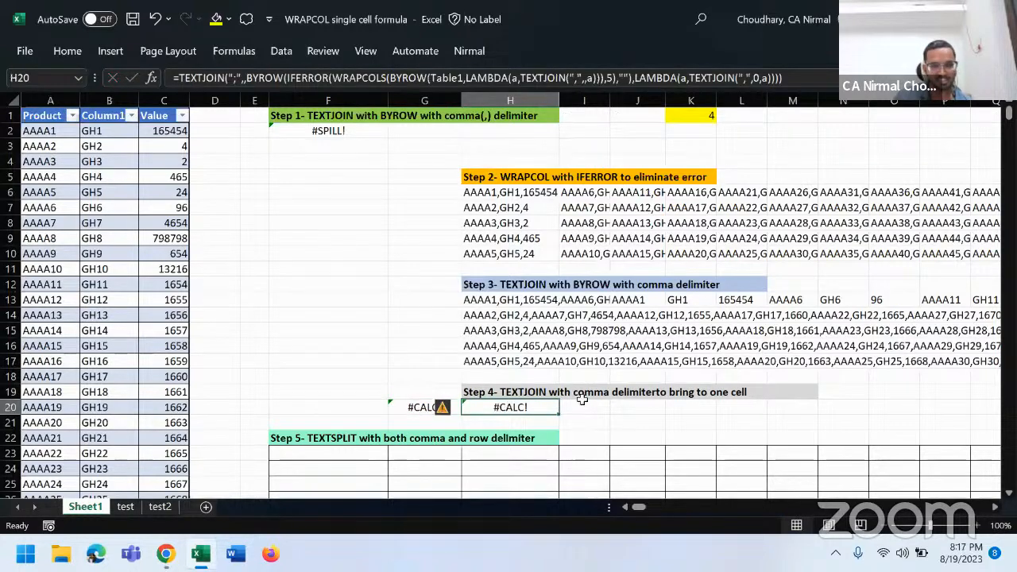
key(F2)
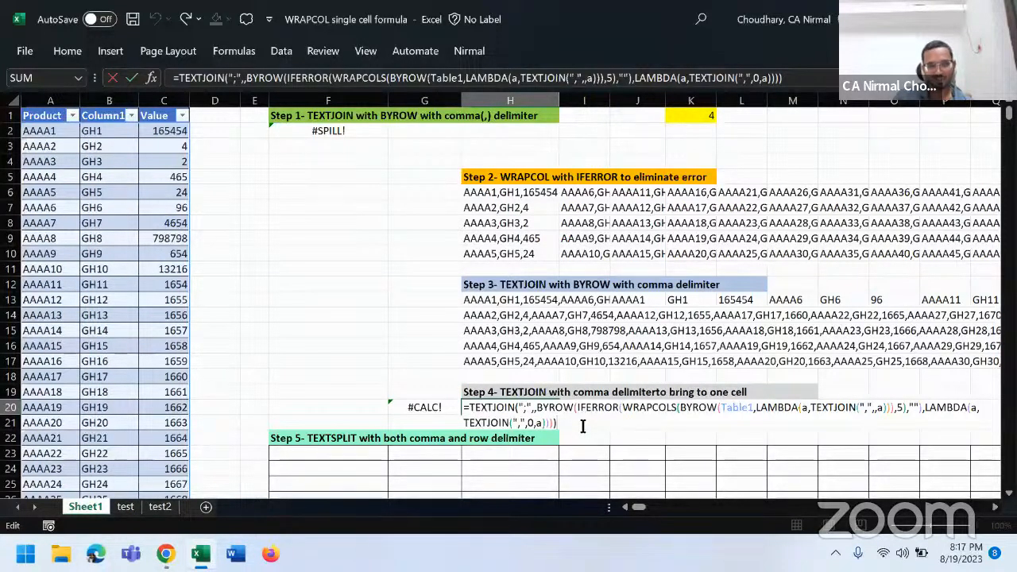
key(F2)
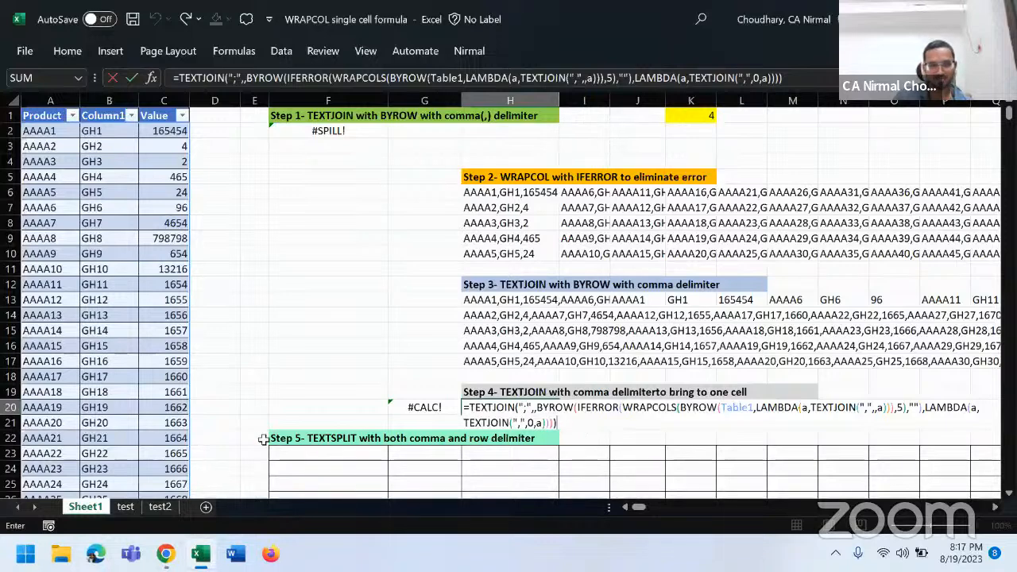
key(ctrl+Return)
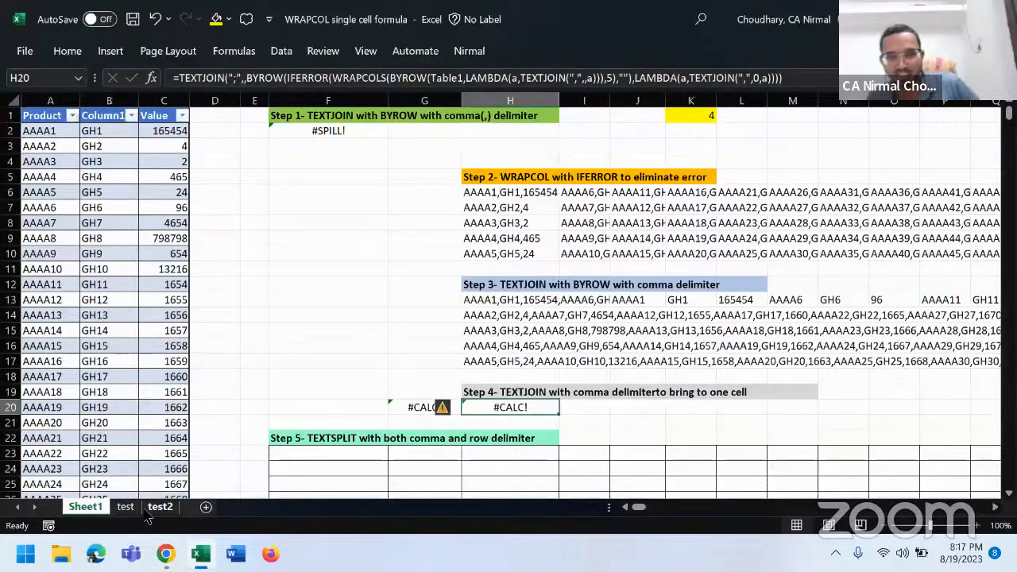
Return to the test2 sheet and review the step list, the source values and the BYROW output in column F
click(149, 510)
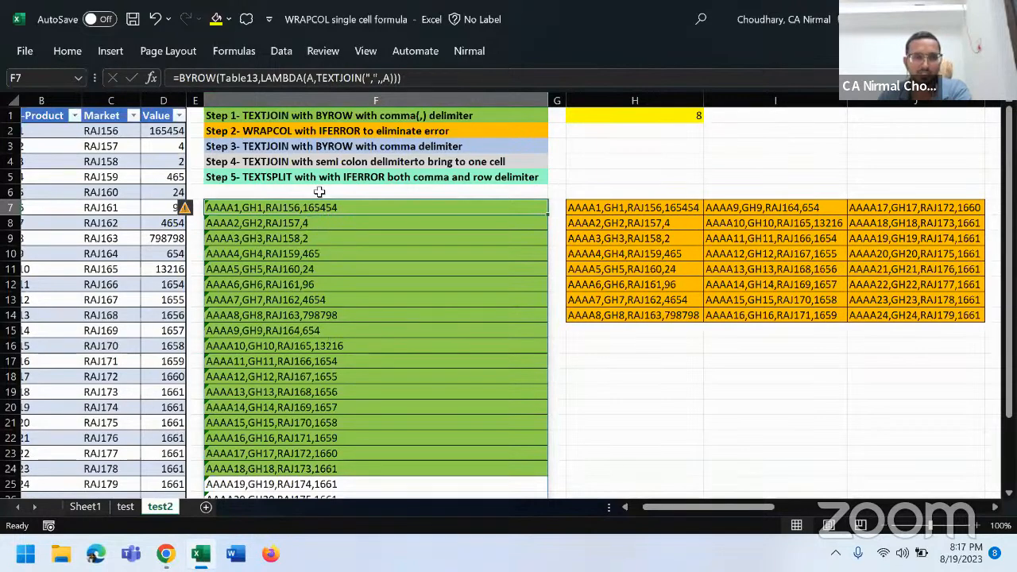
click(143, 253)
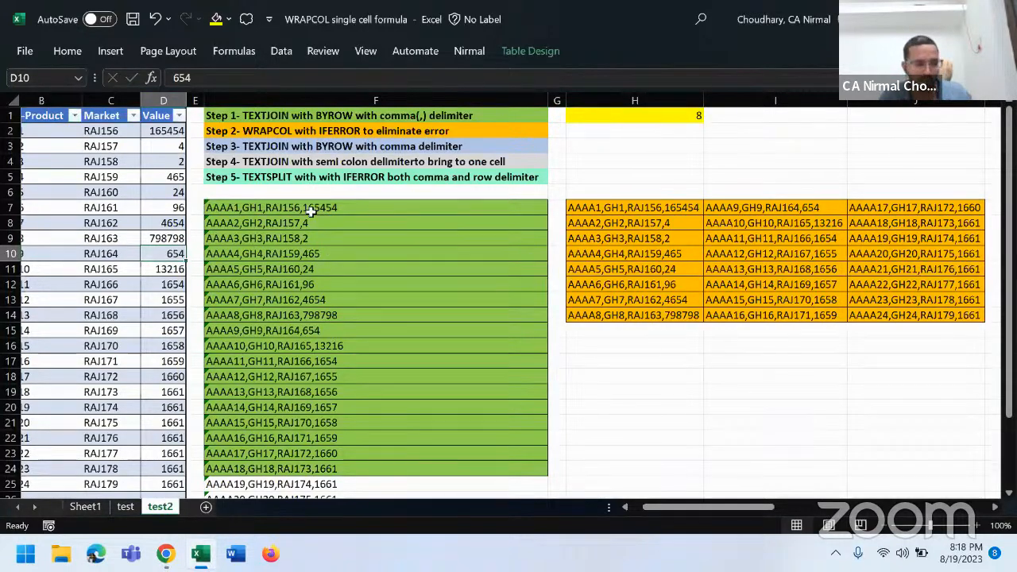
drag(199, 121, 562, 139)
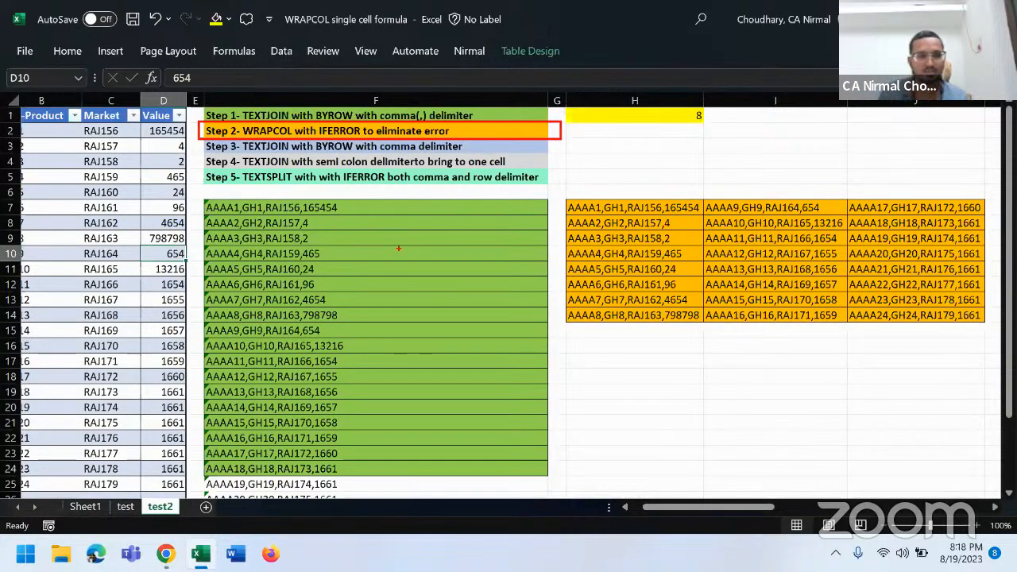
click(368, 283)
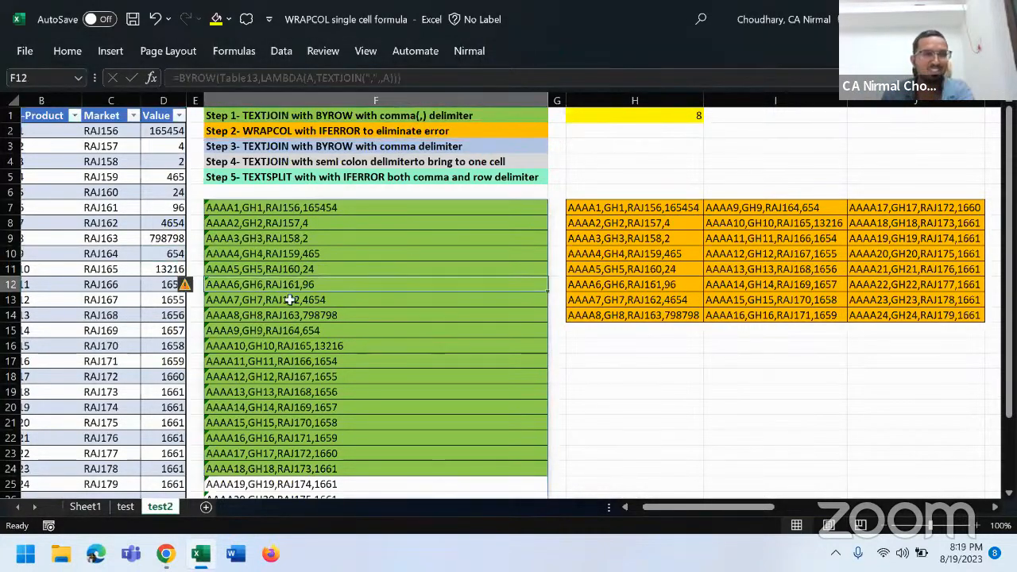
Stop sharing the screen in the Zoom meeting
mouse_move(165, 560)
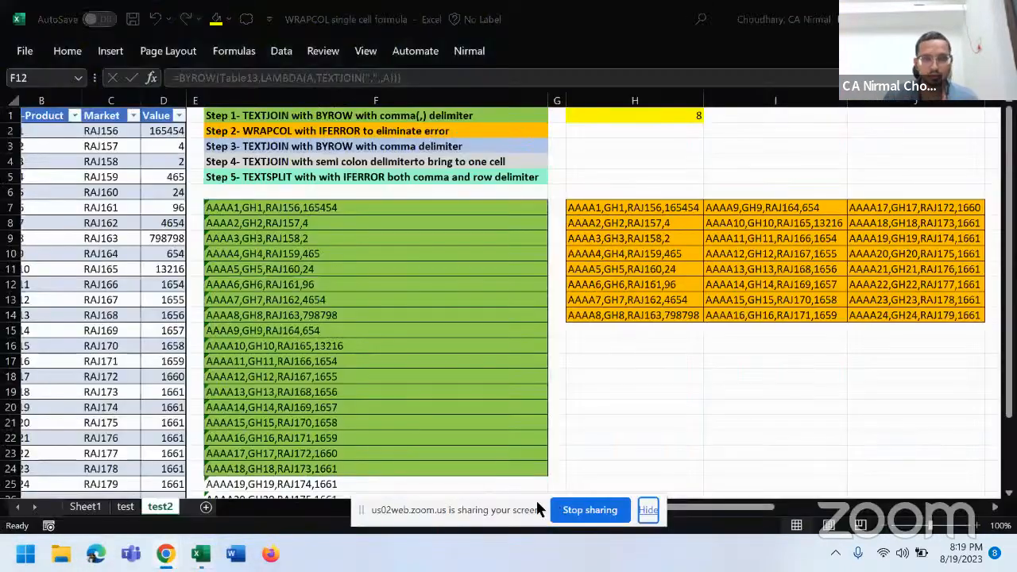
click(580, 510)
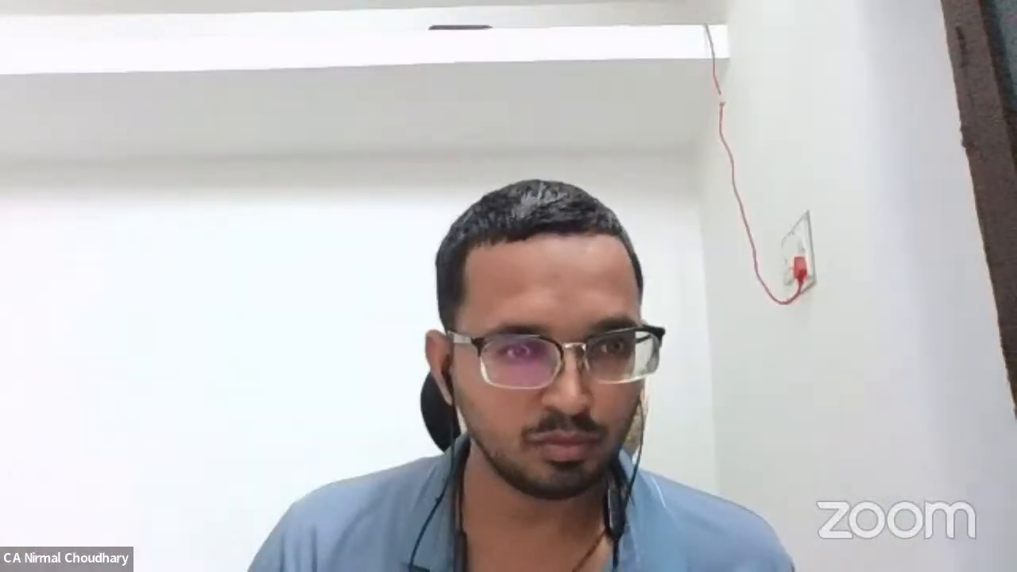
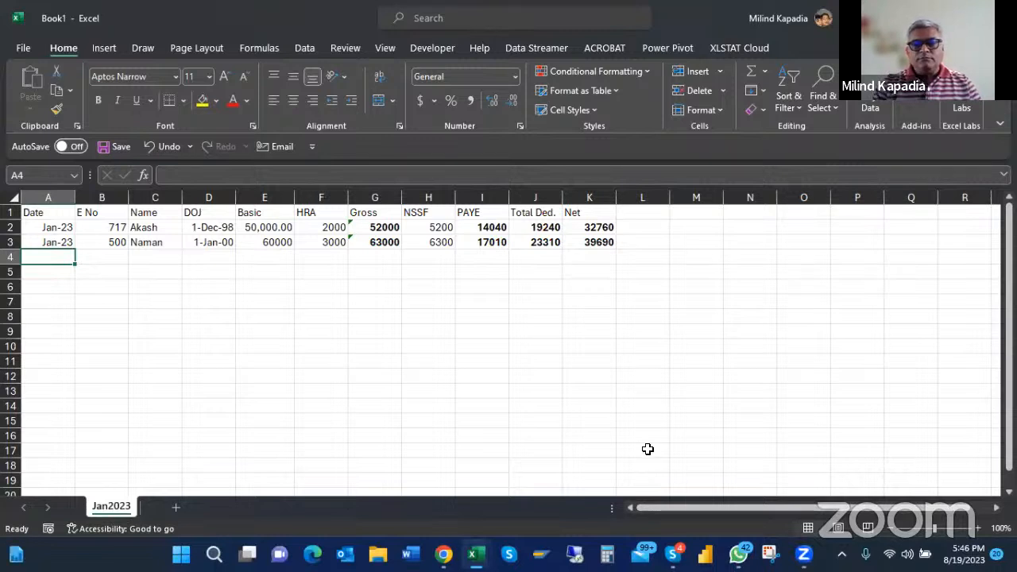
Duplicate the Jan2023 sheet and place the copy directly after it
key(ctrl+n)
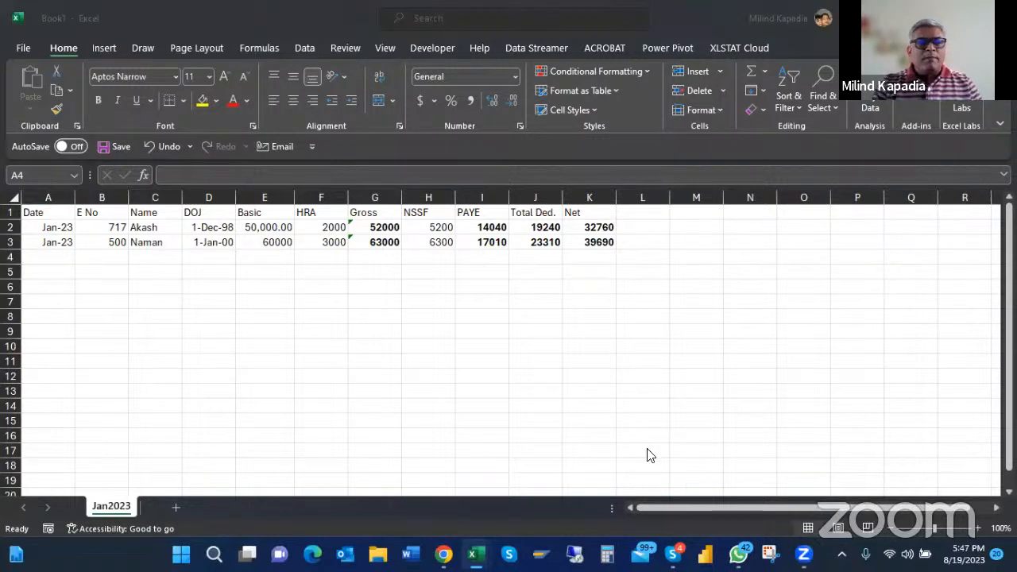
click(122, 508)
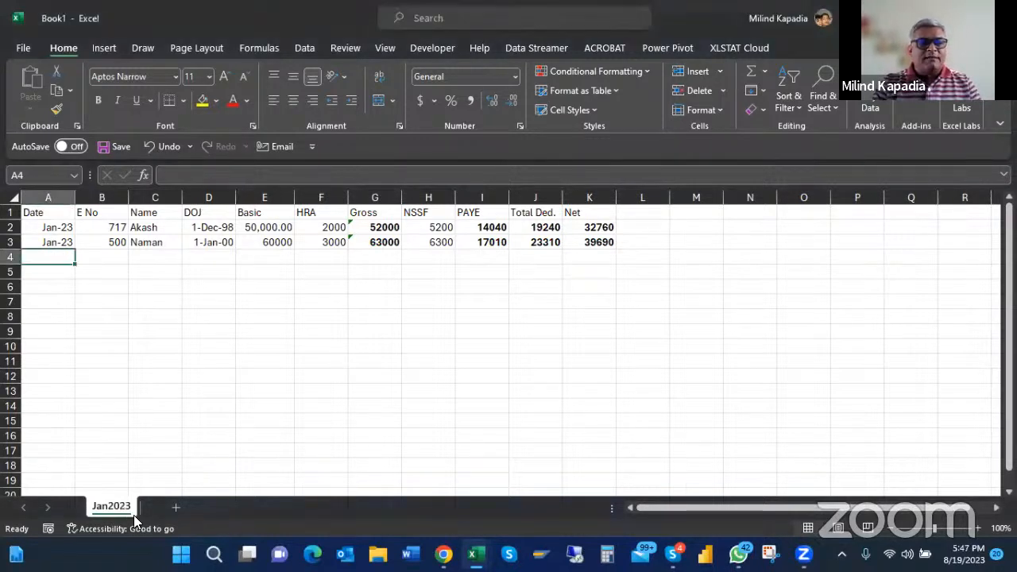
drag(196, 513, 197, 509)
Rename the copied sheet as Feb2023
double_click(177, 506)
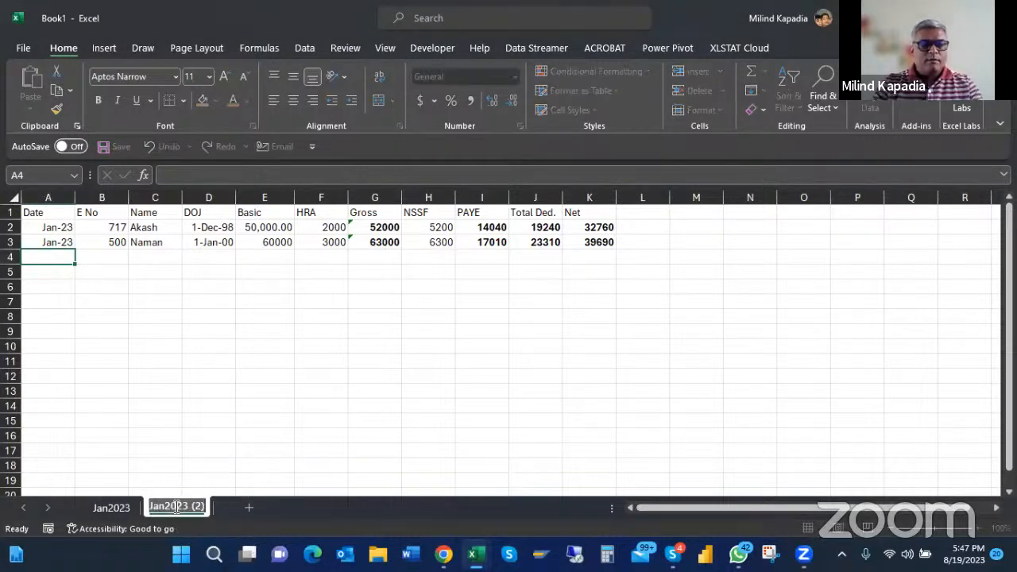
key(Home)
key(Delete)
key(Delete)
key(Delete)
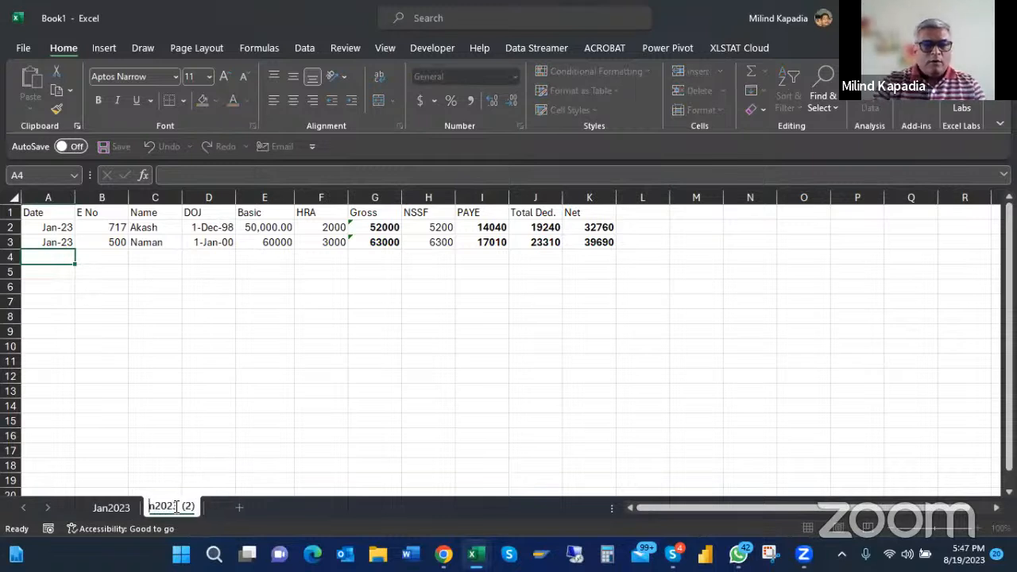
text(Feb)
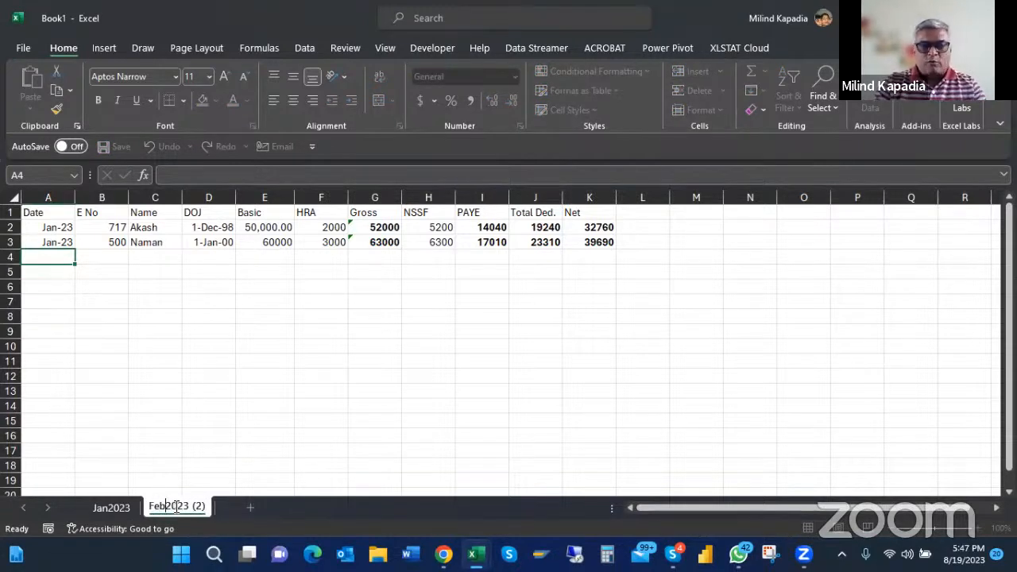
key(End)
key(BackSpace)
key(BackSpace)
key(BackSpace)
key(BackSpace)
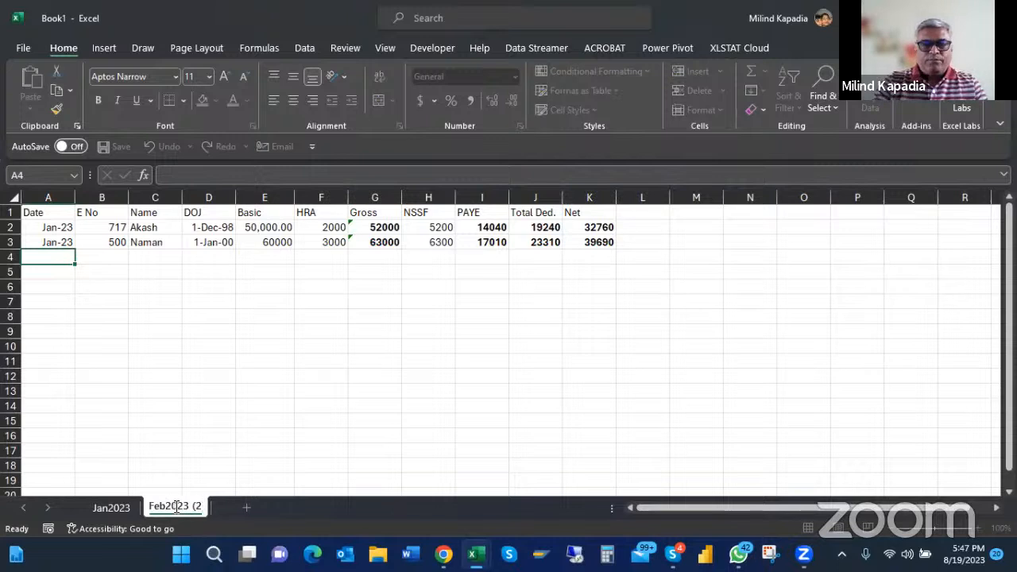
key(Return)
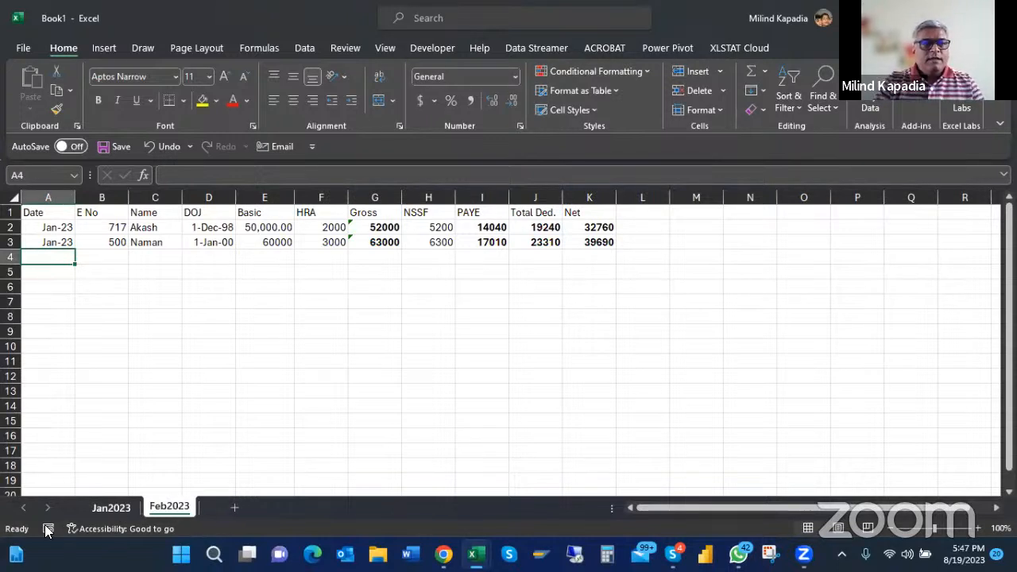
On the Feb2023 sheet, set the date in A2 to 2/1/2023 and copy it down to A3
click(52, 227)
double_click(53, 226)
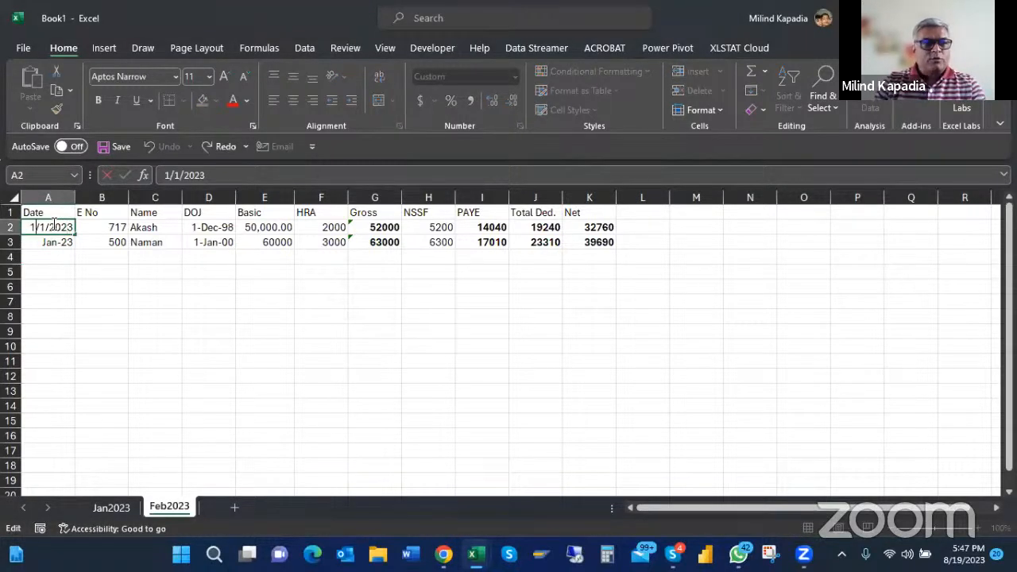
key(BackSpace)
text(2)
key(Return)
key(ctrl+d)
click(53, 227)
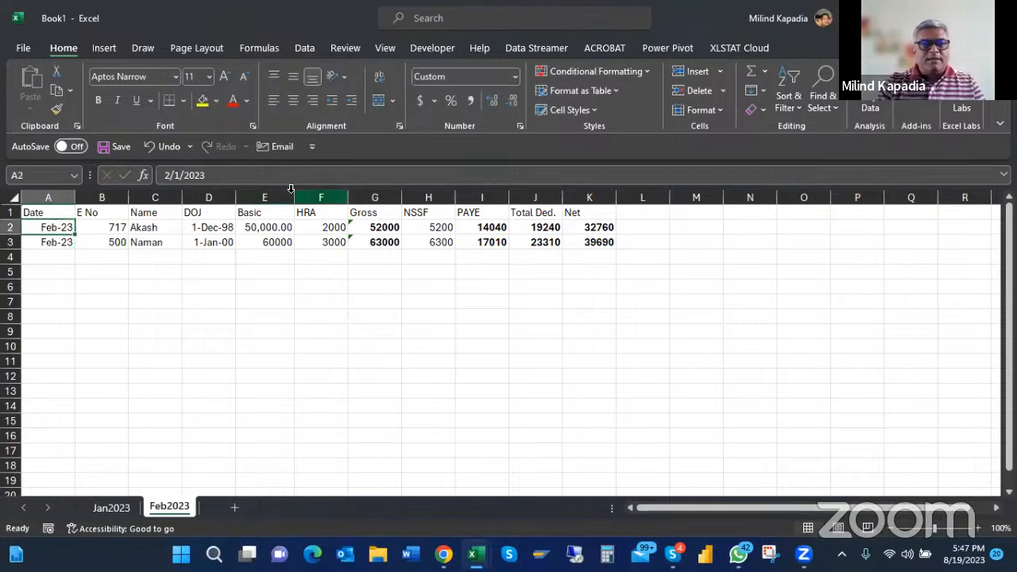
Insert a column before HRA on the Feb2023 sheet and give it the header OT
click(321, 198)
right_click(321, 198)
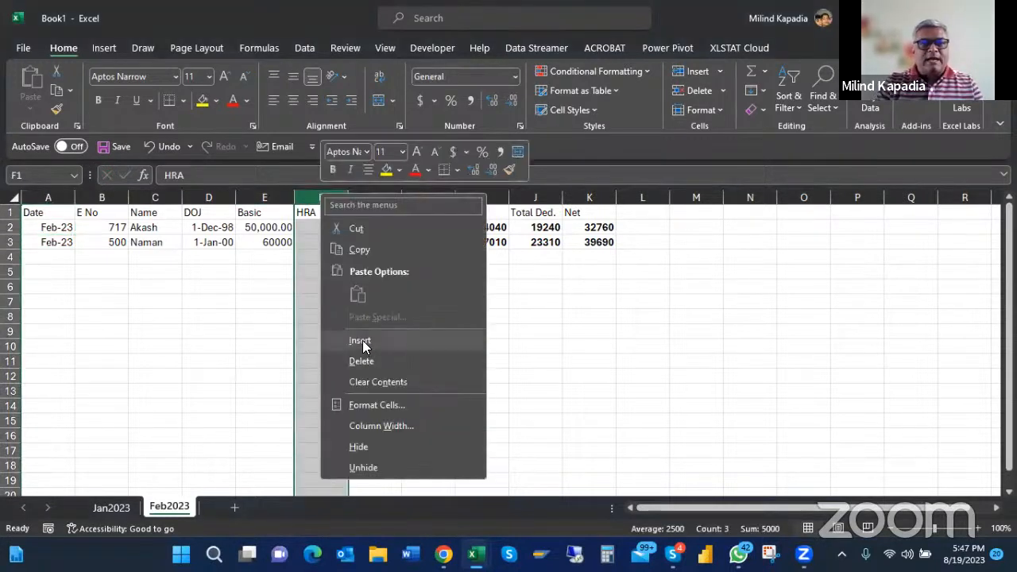
click(360, 341)
click(322, 209)
text(OT)
key(Return)
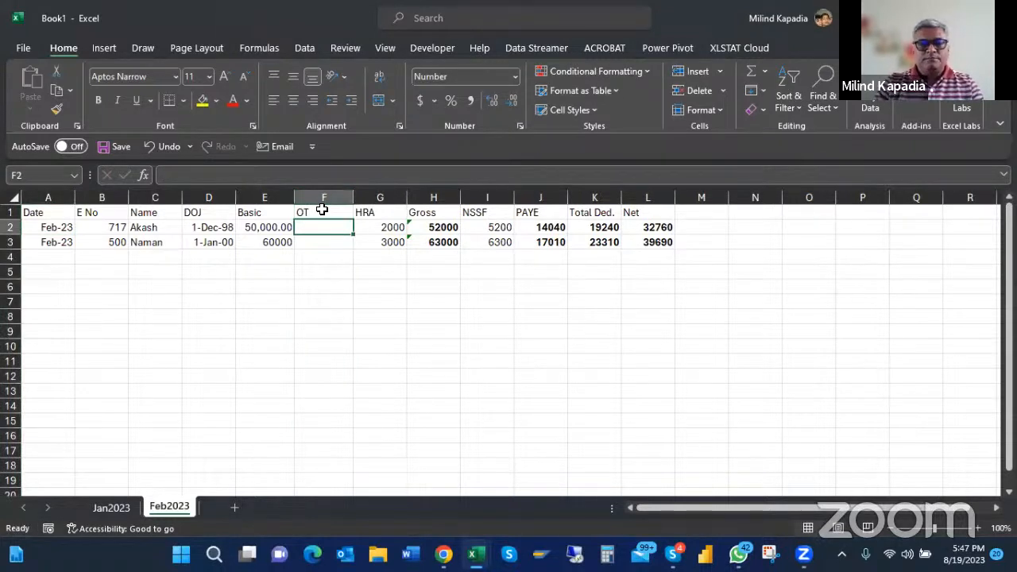
Enter OT amounts of 1000 in F2 and 200 in F3
text(1000)
key(Return)
text(200)
key(Return)
Examine the Gross, NSSF and deduction formulas in the two Feb2023 employee rows
key(Up)
key(Up)
key(Right)
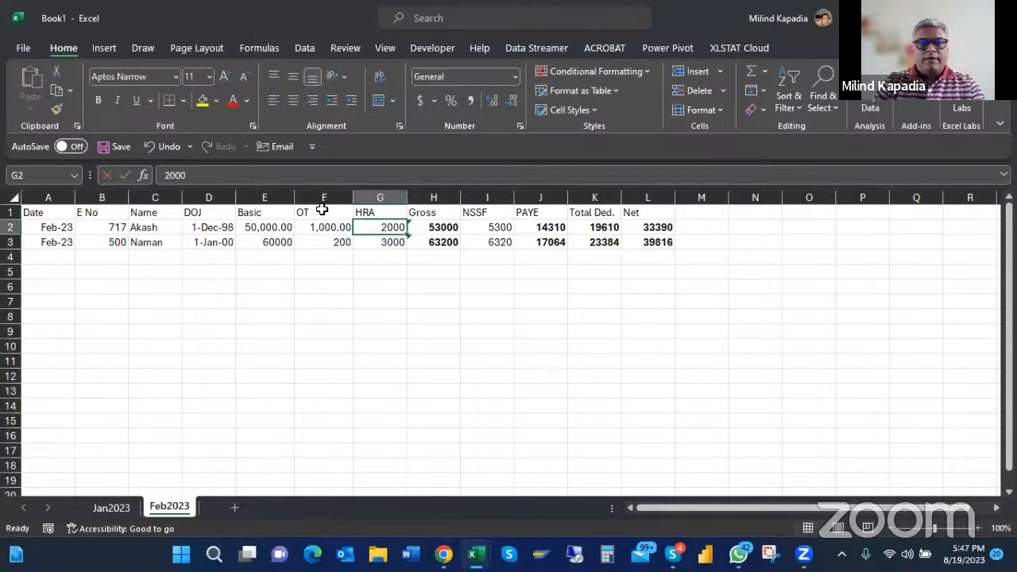
key(Right)
key(F2)
key(Tab)
key(F2)
key(Return)
key(F2)
key(Tab)
key(Right)
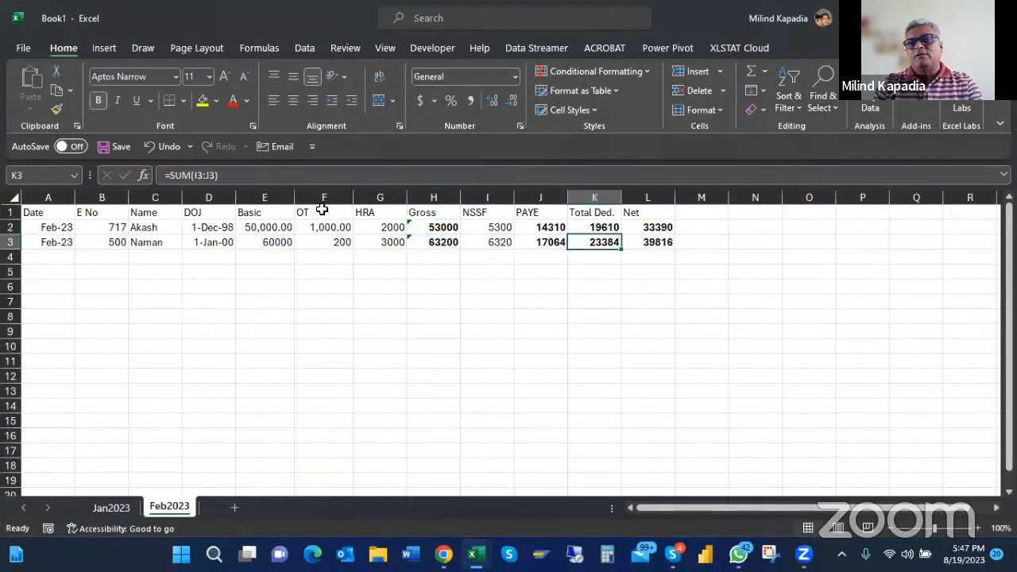
Return to the Jan2023 sheet and start saving the workbook to a browsed location on the computer
click(108, 501)
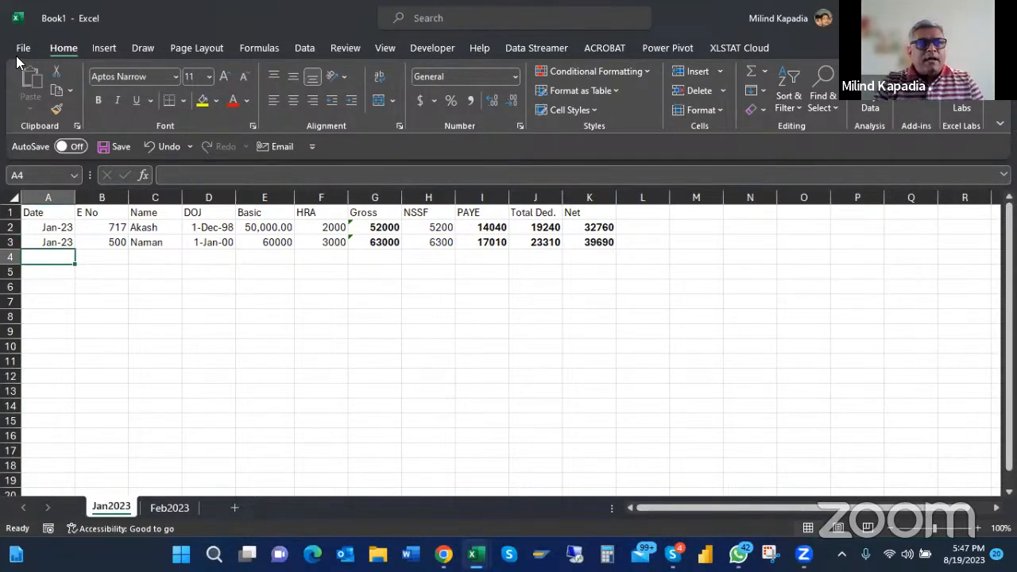
click(22, 49)
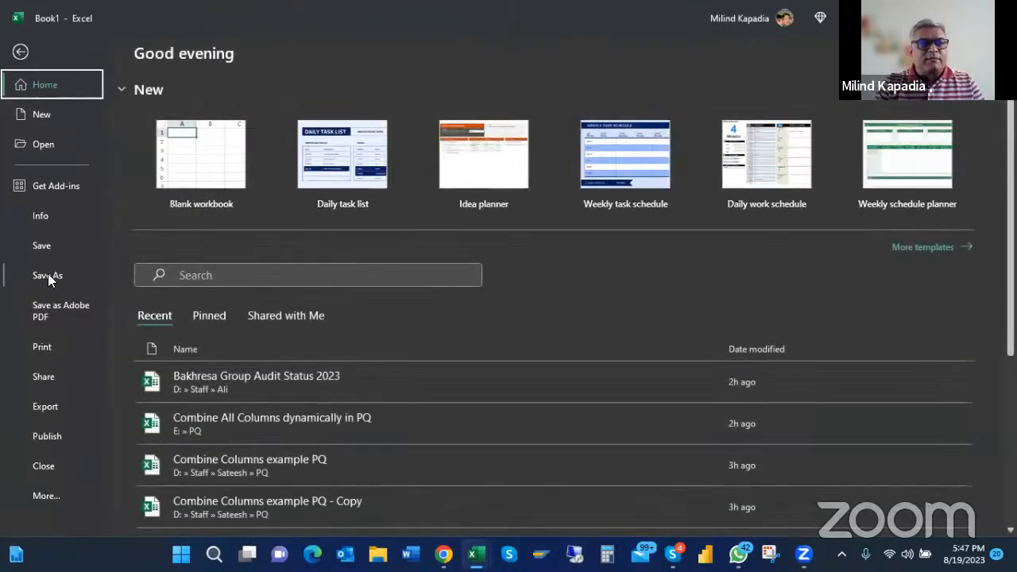
click(48, 275)
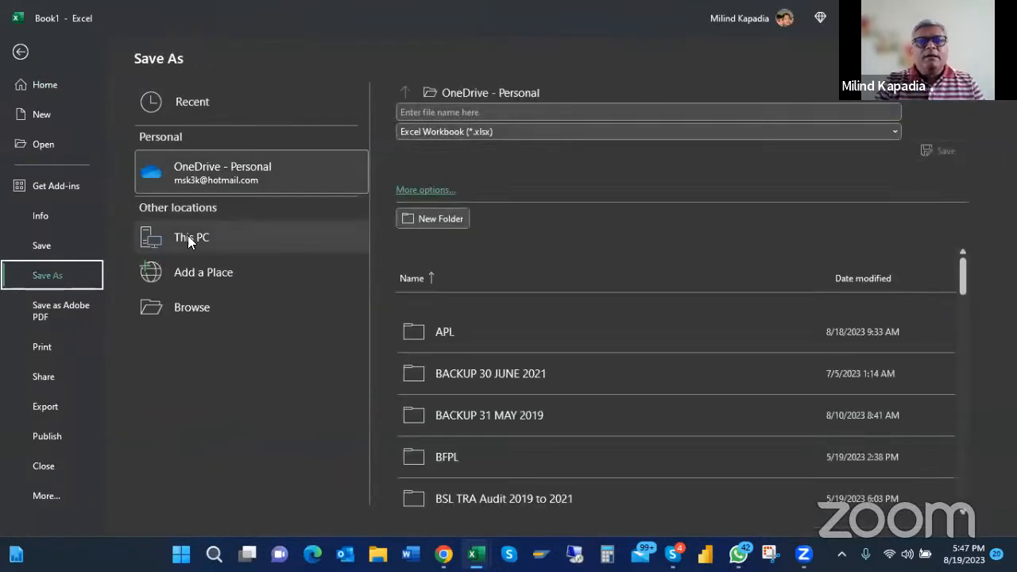
click(195, 303)
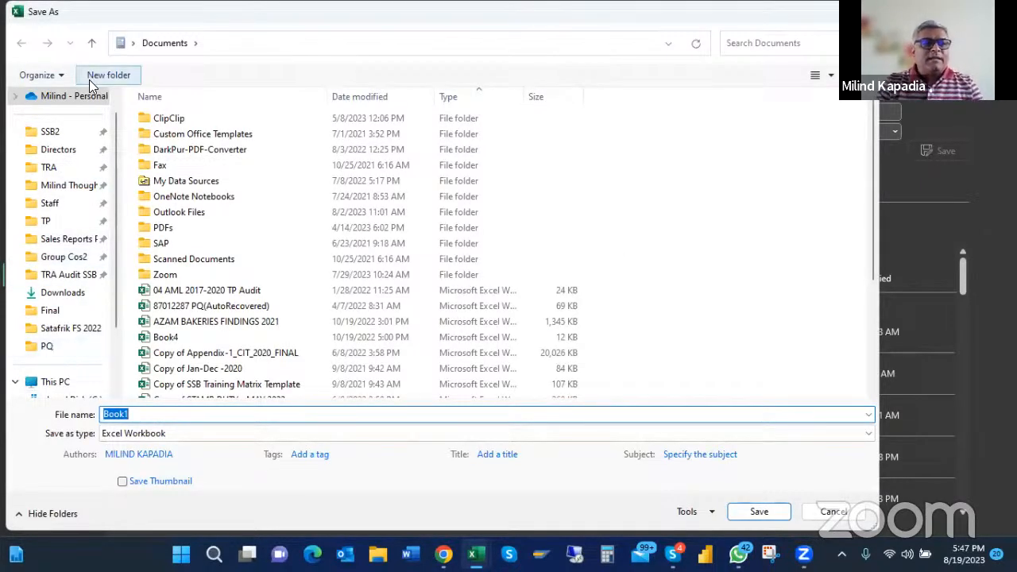
Browse to the PQ folder on New Volume (E:) as the save location
click(46, 350)
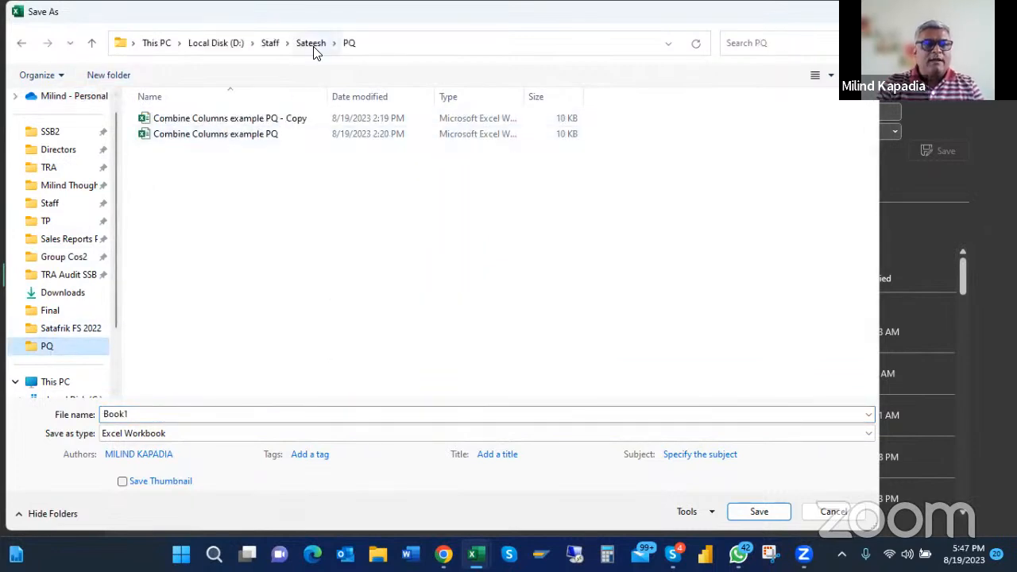
click(311, 45)
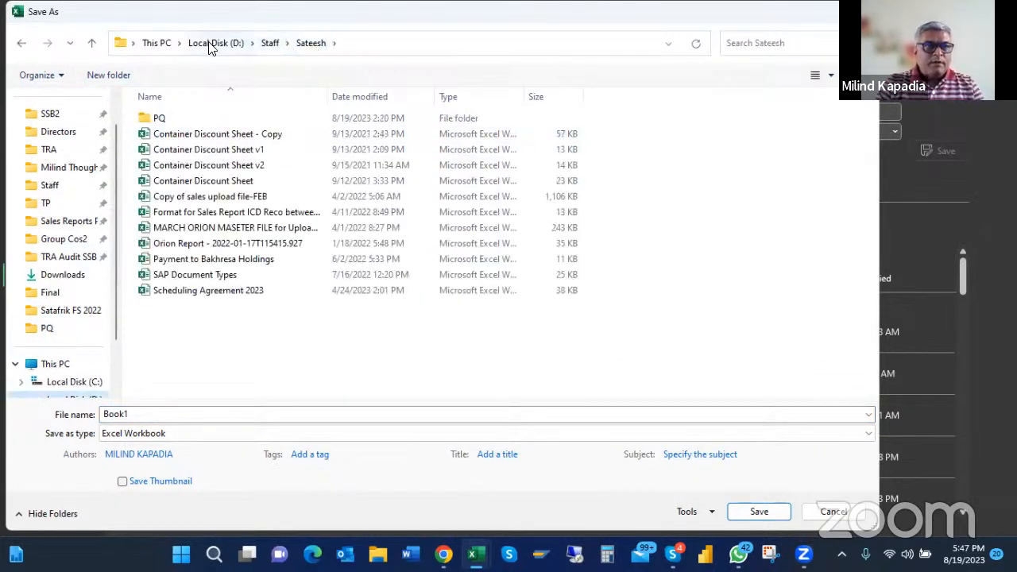
scroll(79, 364, up, 1)
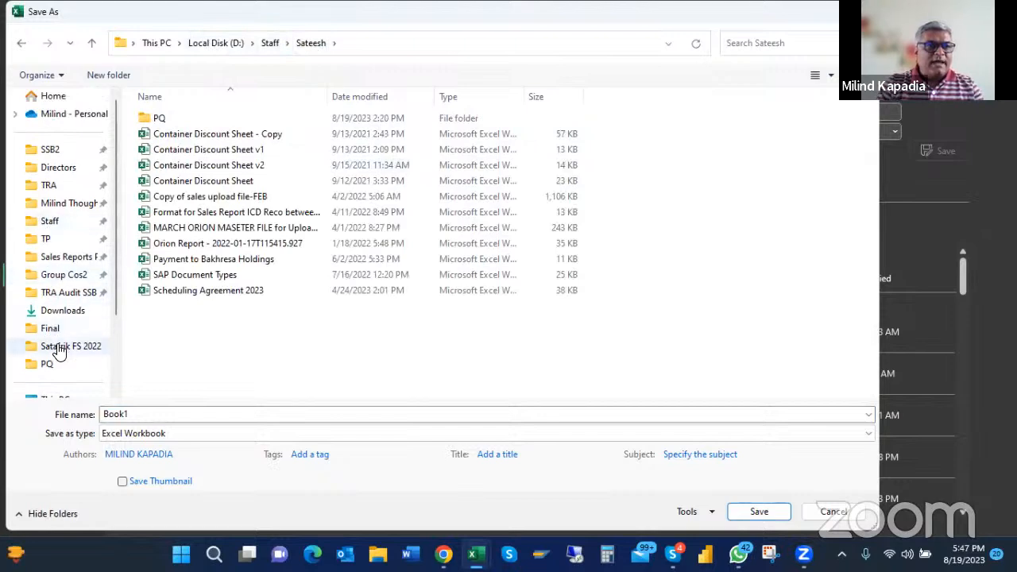
scroll(57, 352, down, 2)
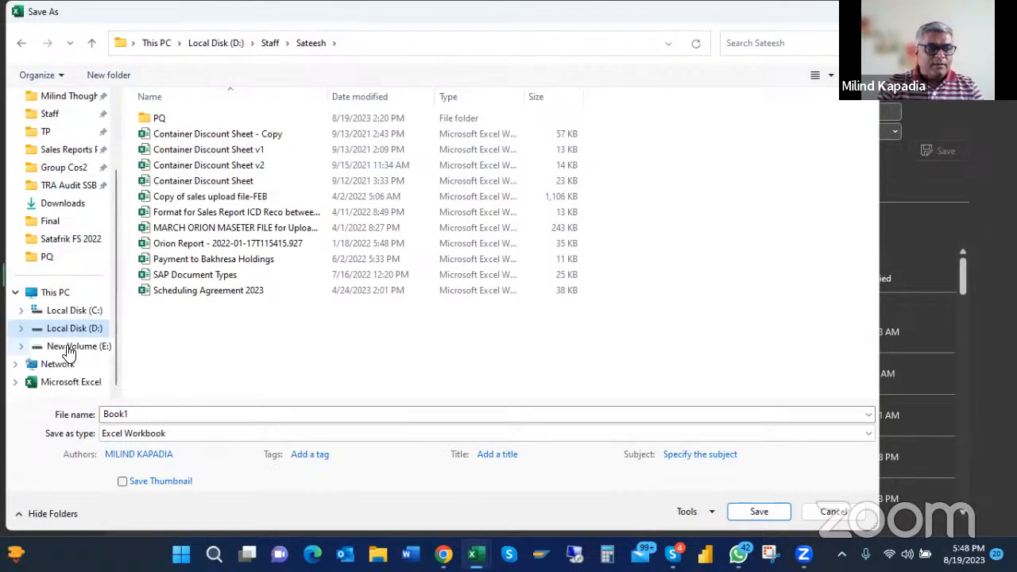
click(67, 350)
scroll(165, 298, down, 5)
scroll(165, 298, up, 5)
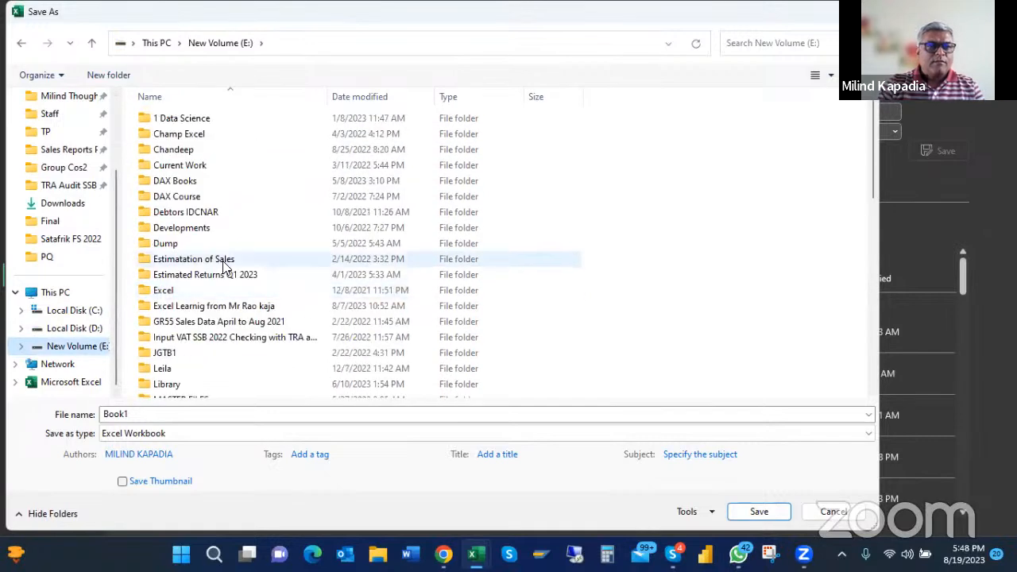
scroll(222, 265, down, 5)
double_click(159, 222)
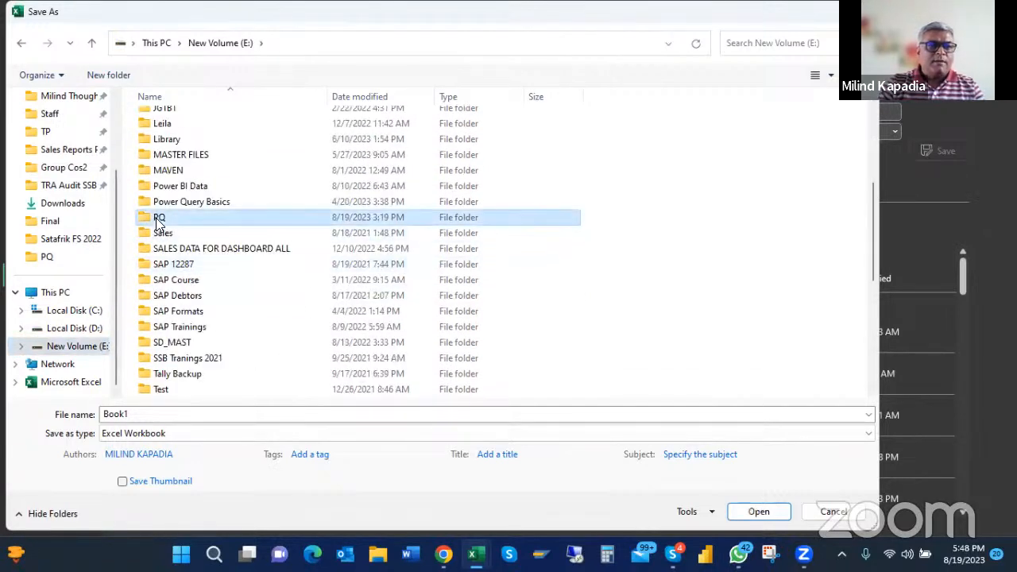
Create a new folder named CombineSheets inside the PQ folder and open it
click(100, 80)
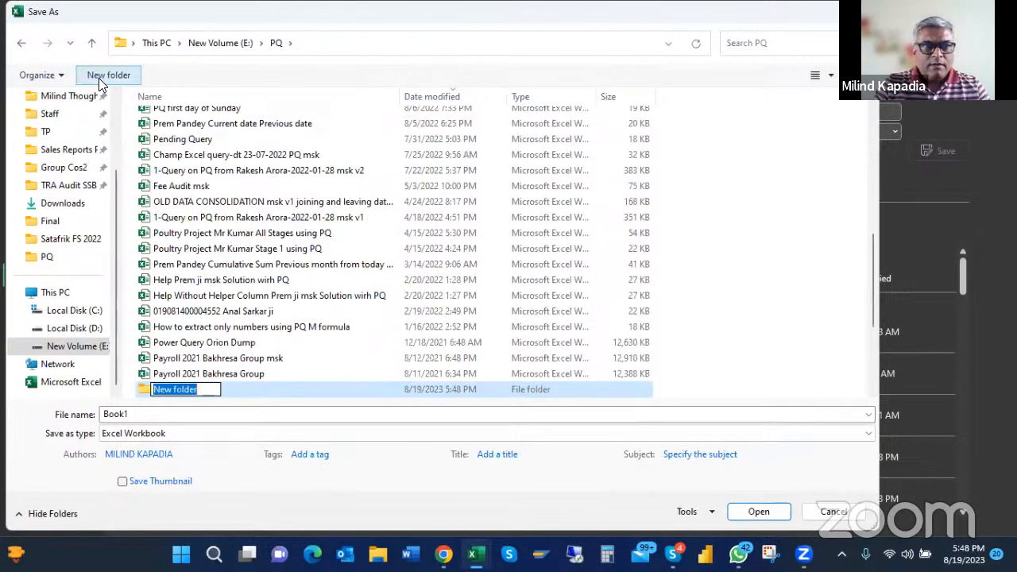
text(Combine)
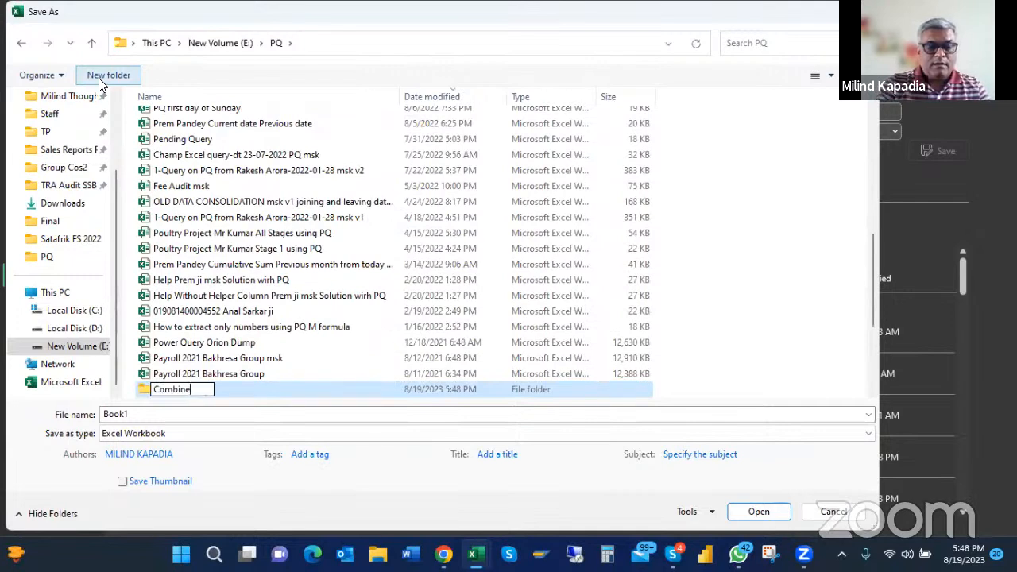
text(Sheets)
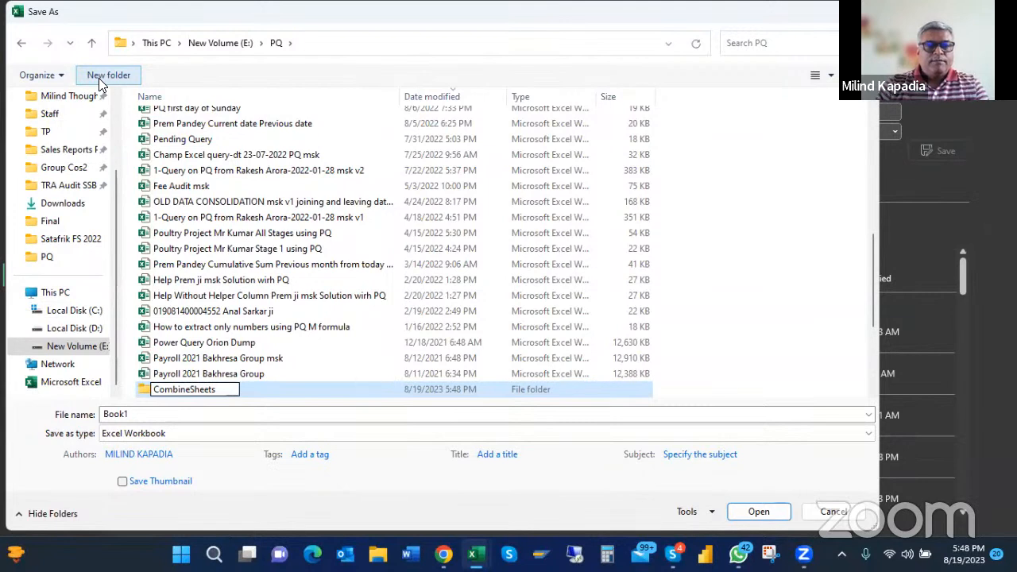
key(Return)
key(Return)
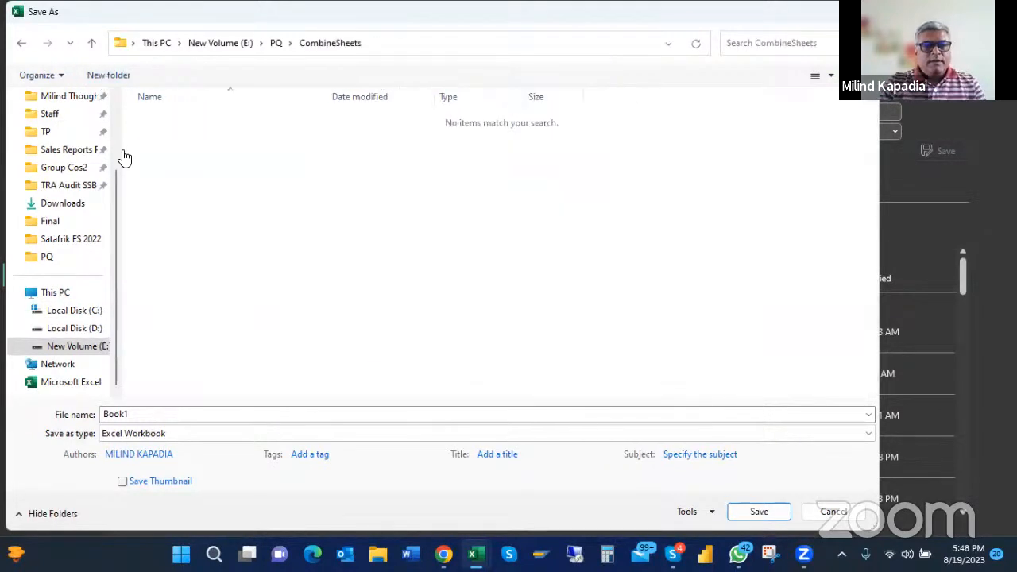
Save the workbook in the CombineSheets folder as Payroll2023
double_click(141, 414)
text(Pa)
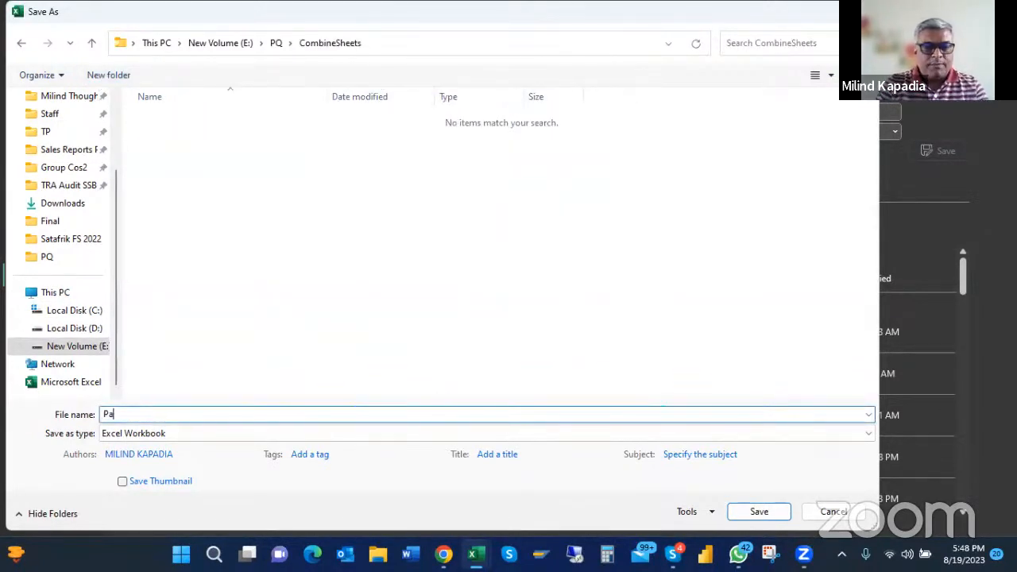
text(yroll2023)
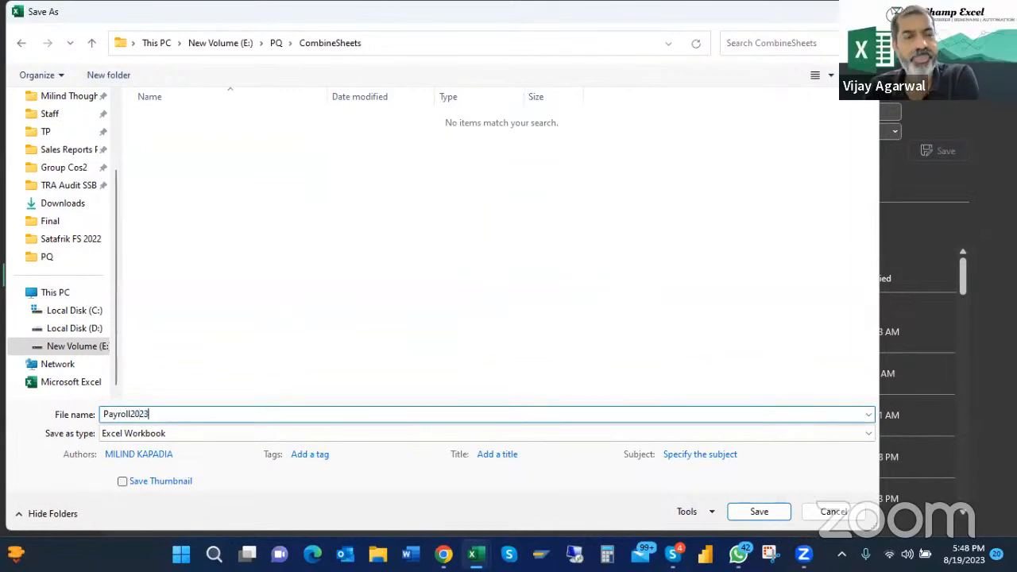
key(Return)
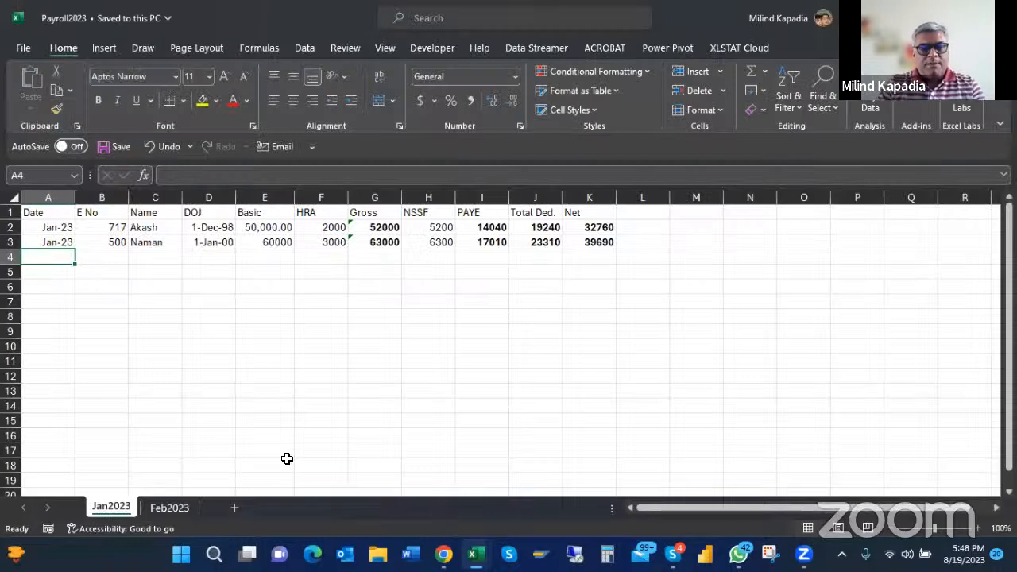
Create a new workbook and connect to the E:\PQ\CombineSheets folder, opening its file list for transformation in Power Query
key(ctrl+n)
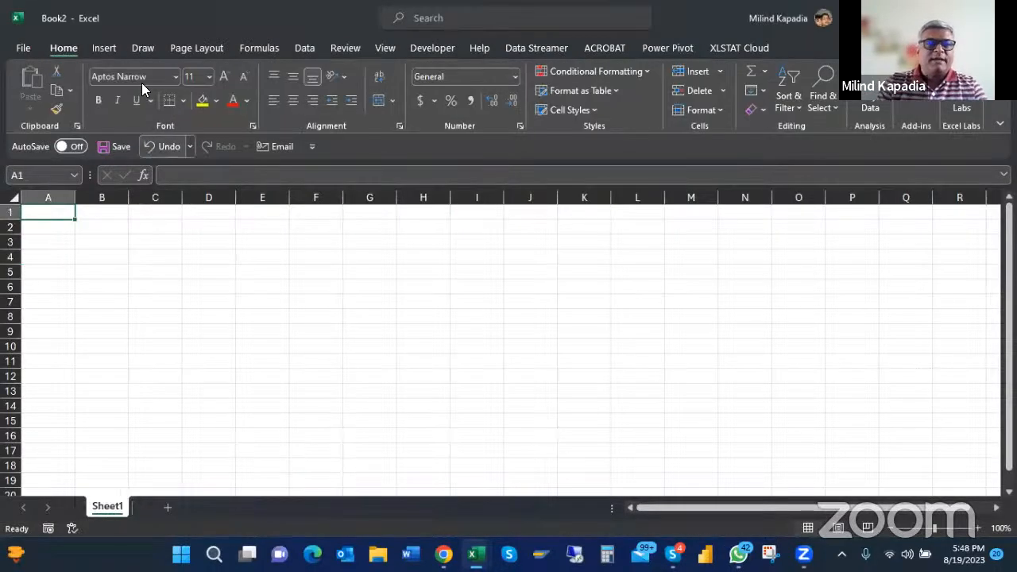
click(306, 47)
click(28, 99)
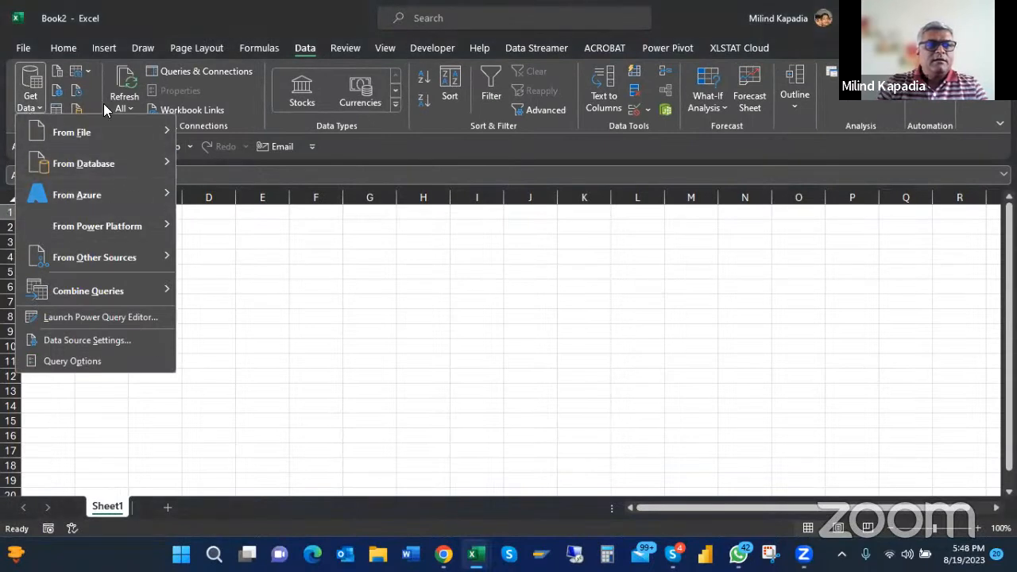
mouse_move(108, 127)
click(243, 292)
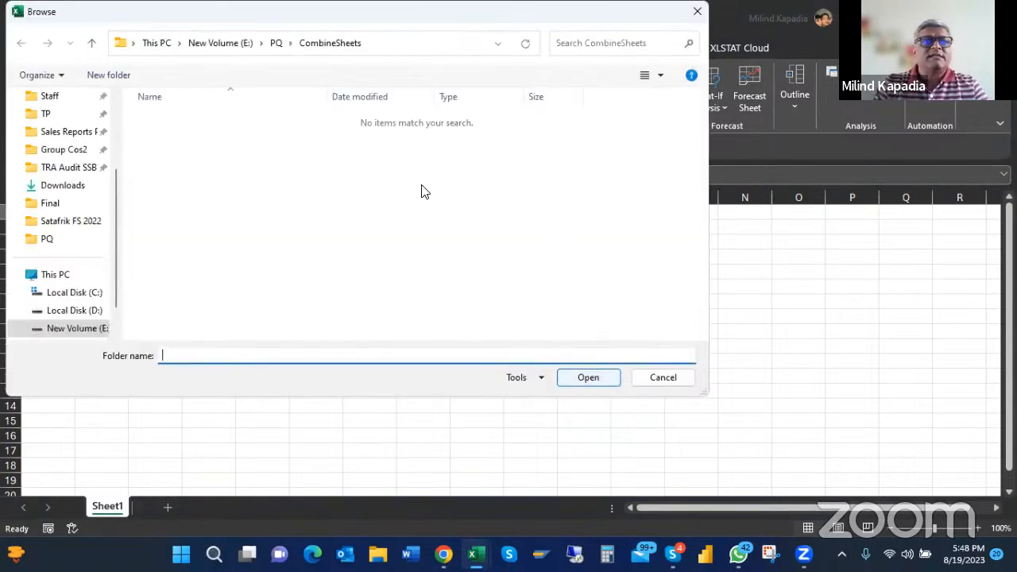
click(588, 377)
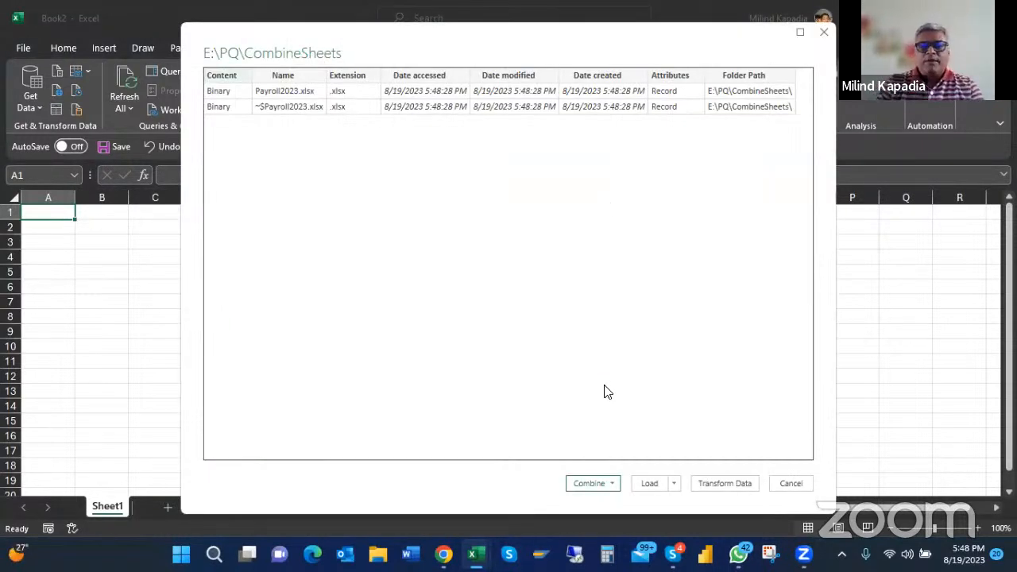
click(717, 483)
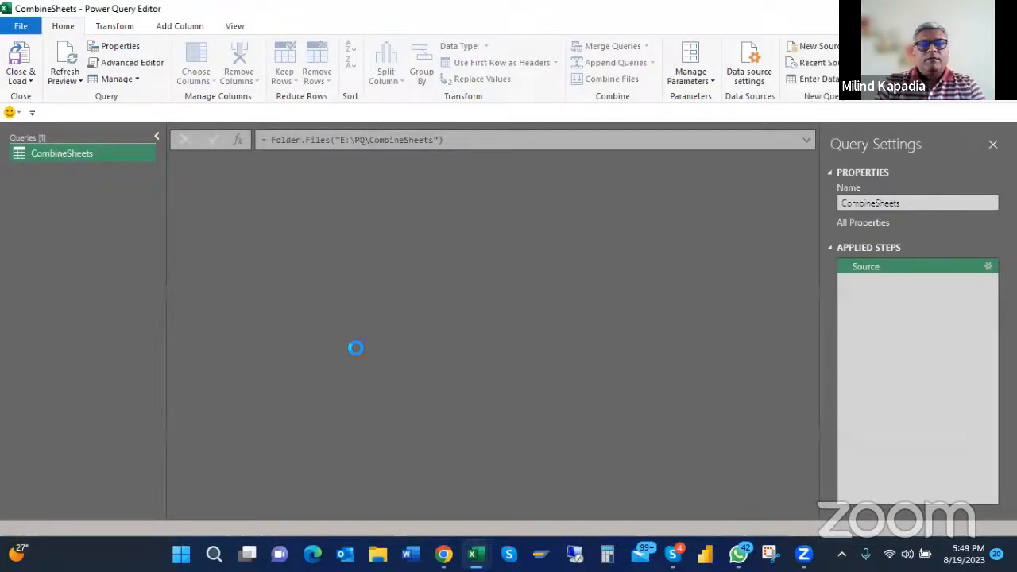
Close the query editor and load the CombineSheets query as a connection only
click(21, 77)
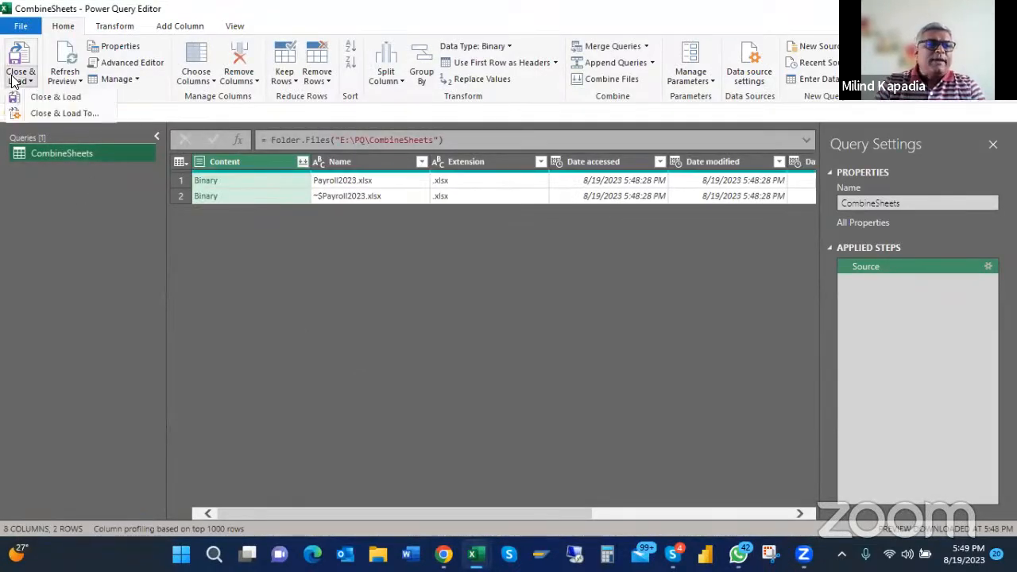
click(50, 114)
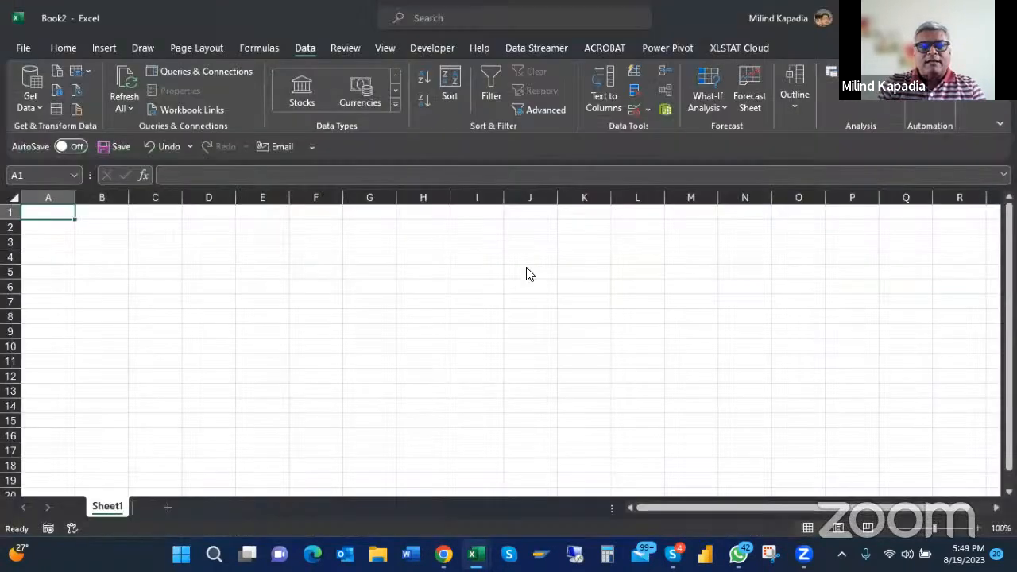
click(324, 415)
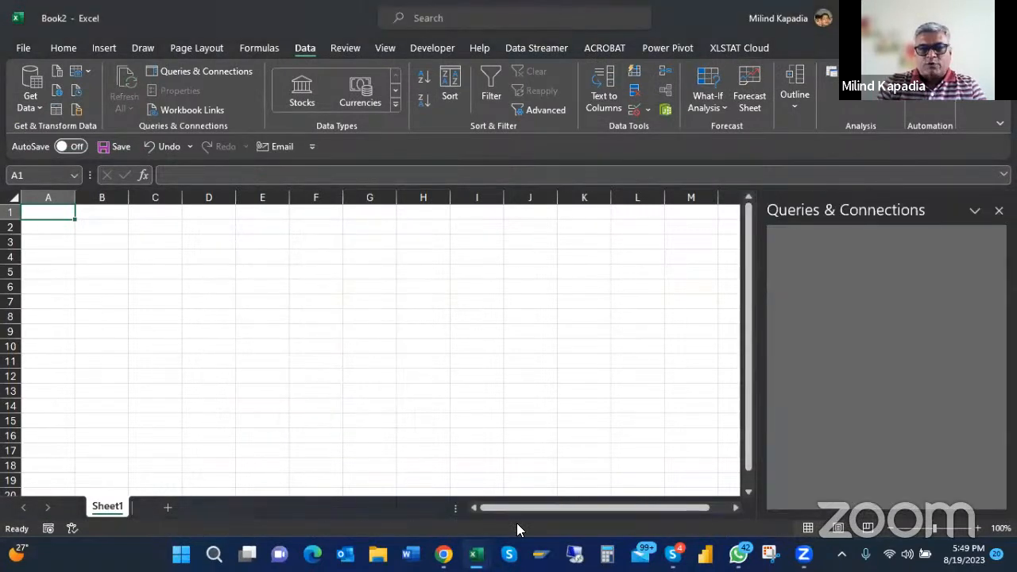
Switch to the Payroll2023 workbook and close it
mouse_move(476, 554)
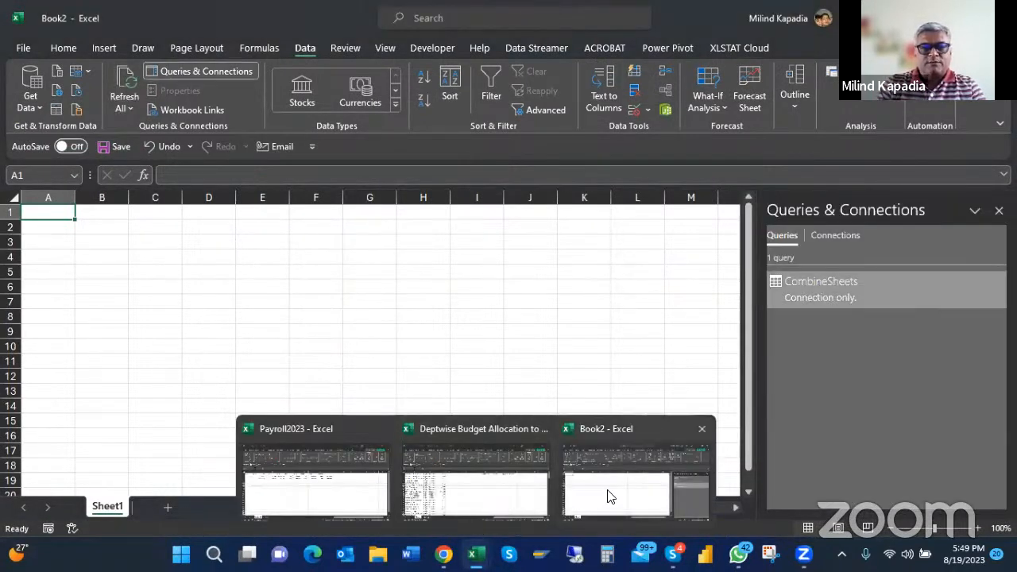
click(353, 486)
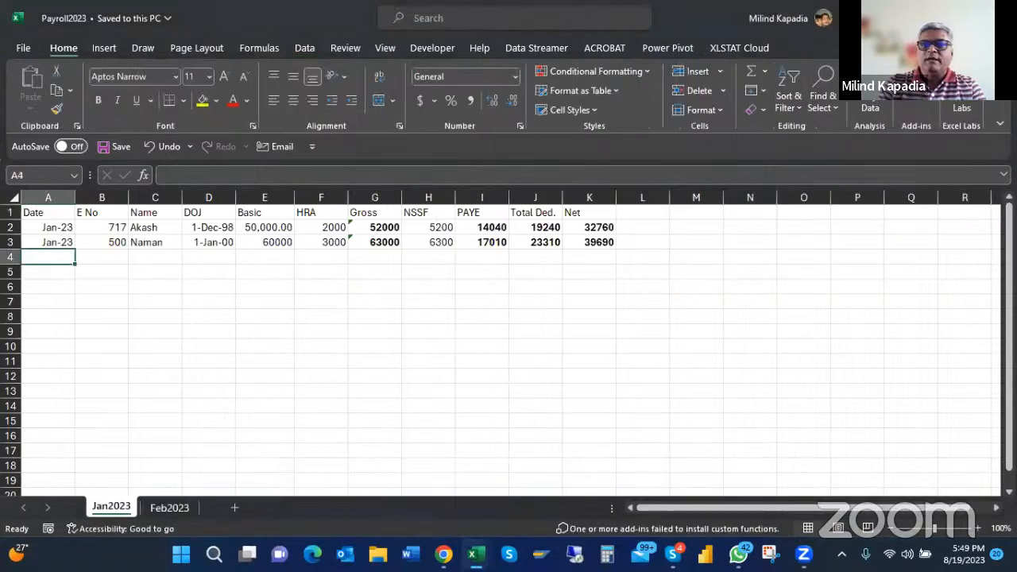
click(1000, 18)
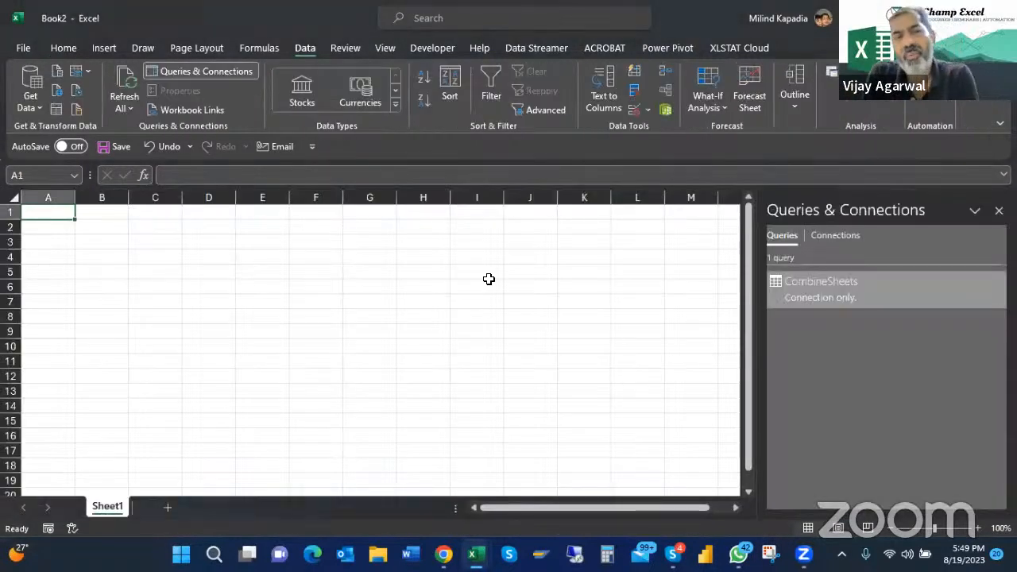
double_click(789, 293)
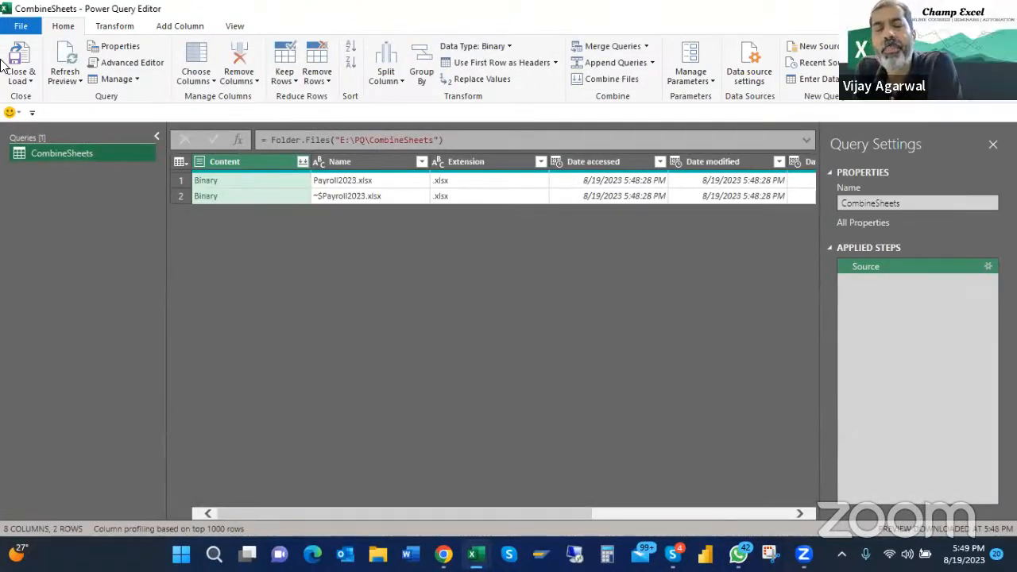
click(24, 80)
click(44, 98)
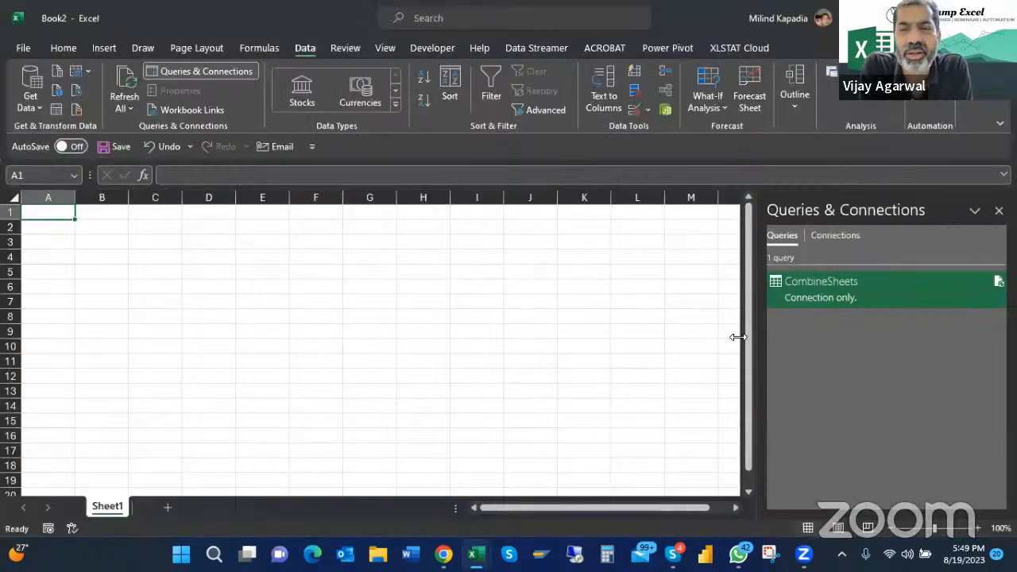
Open the CombineSheets query for editing, refresh all its previews and select the Binary cell of Payroll2023.xlsx
double_click(800, 283)
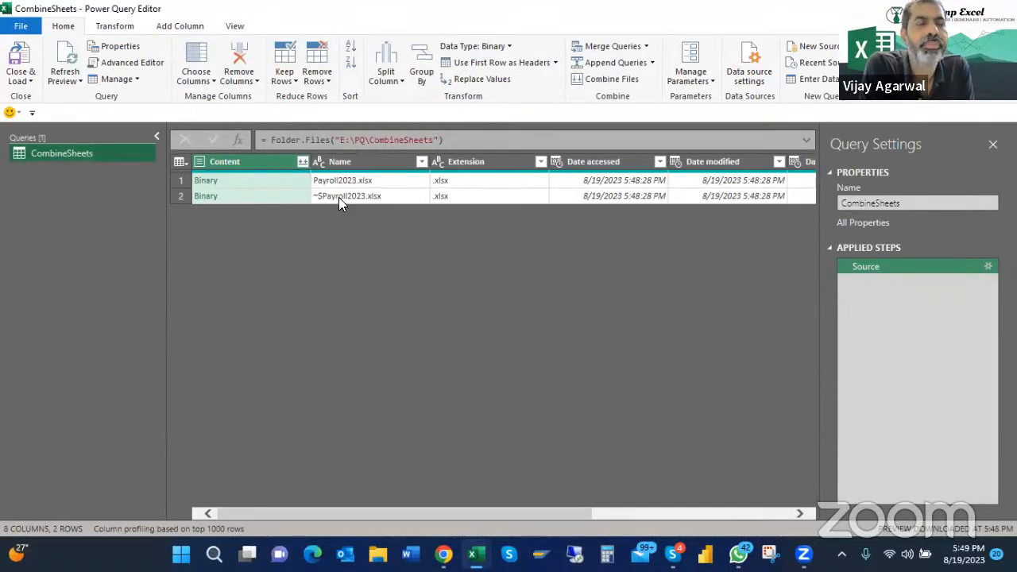
click(77, 81)
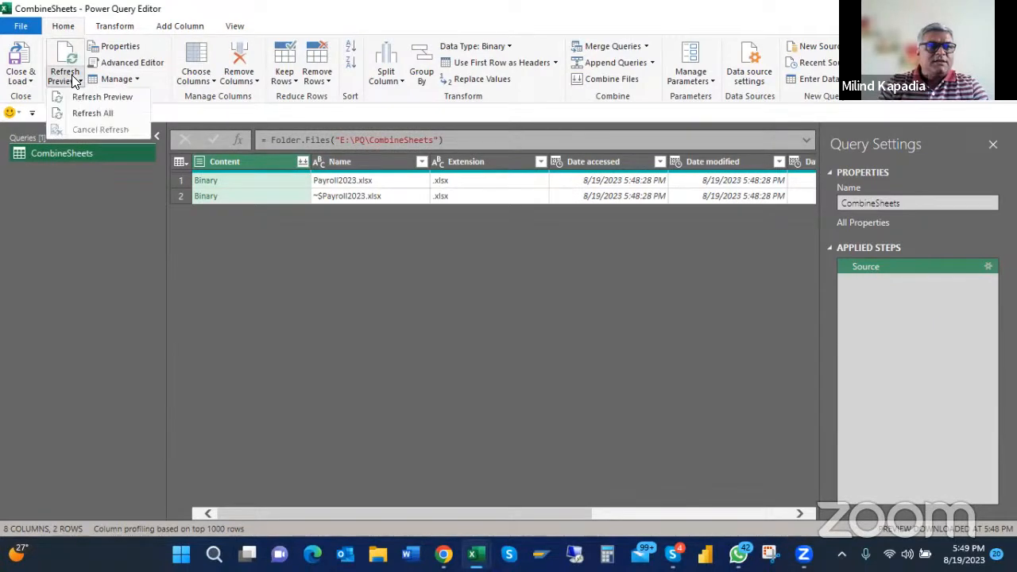
click(94, 113)
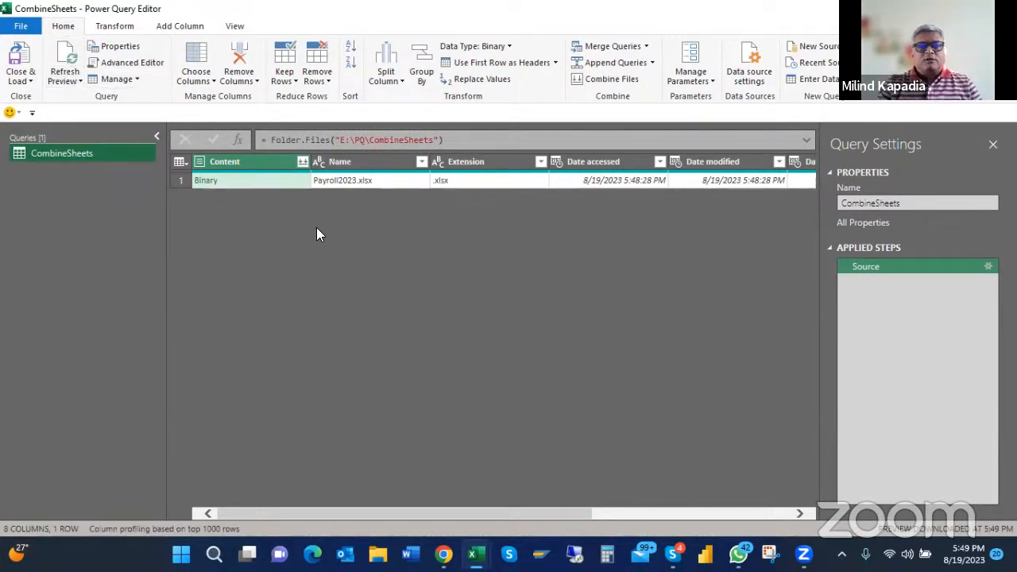
click(243, 180)
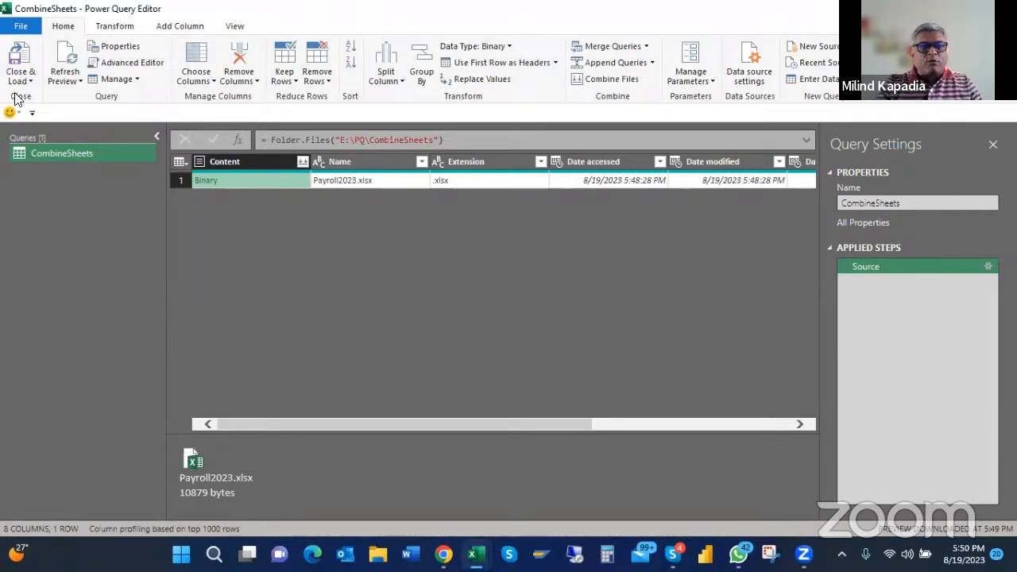
Add a custom step after Source and begin its formula as Table.TransformColumns(Source, ready for the transform operations
click(237, 142)
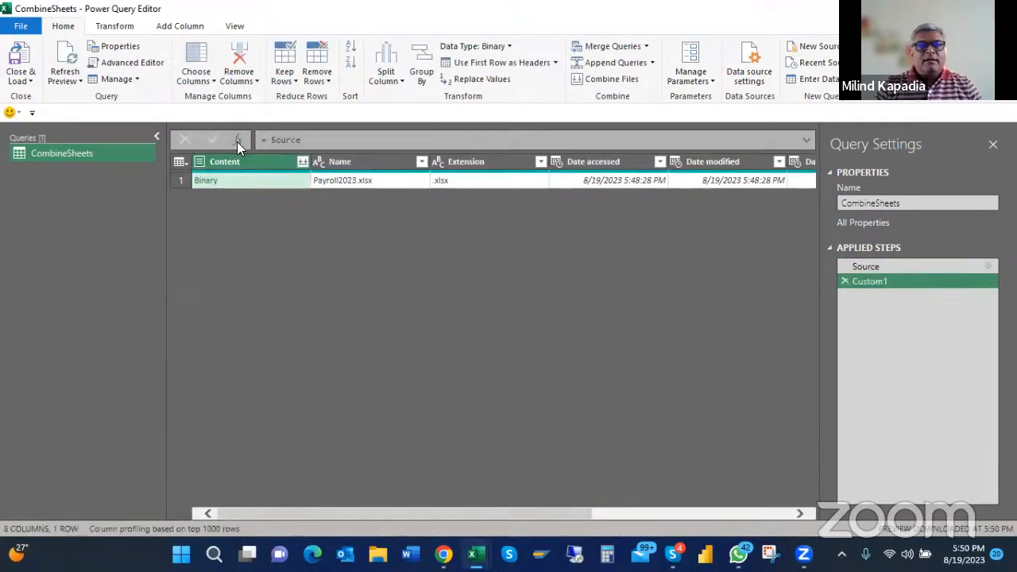
click(341, 139)
key(Left)
key(Left)
key(Left)
key(Left)
key(Left)
key(Left)
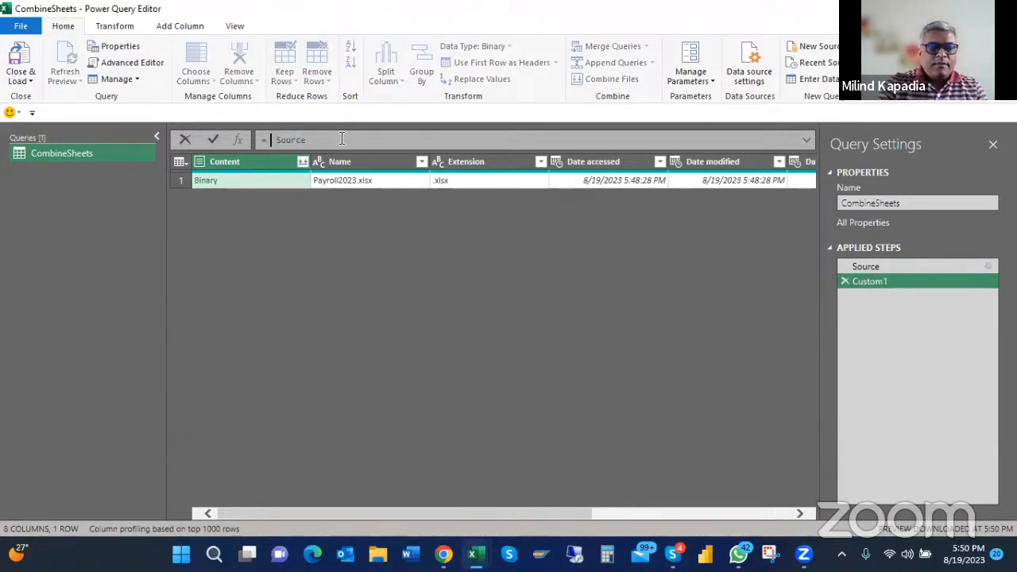
text(Ta)
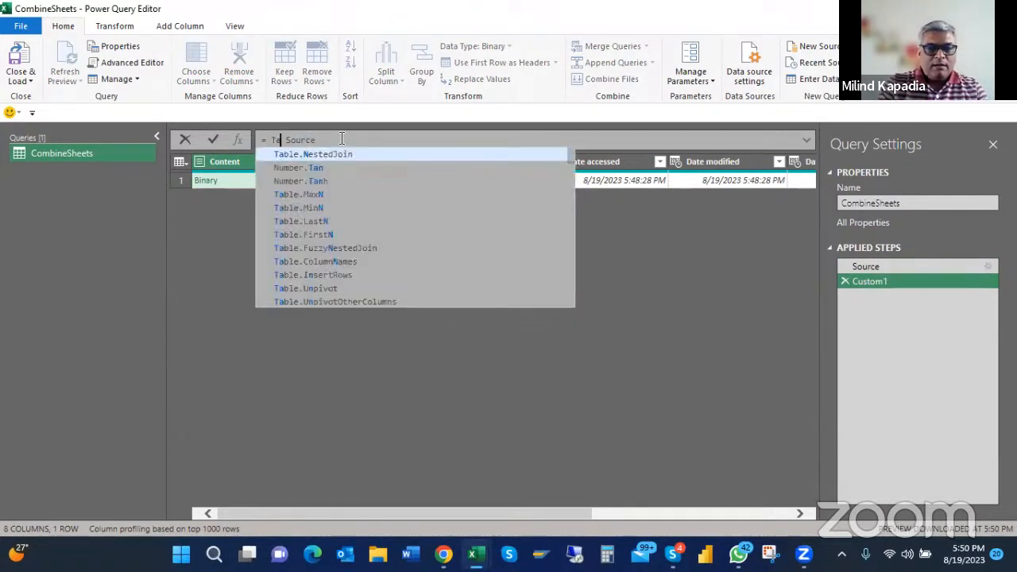
text(ble.Tra)
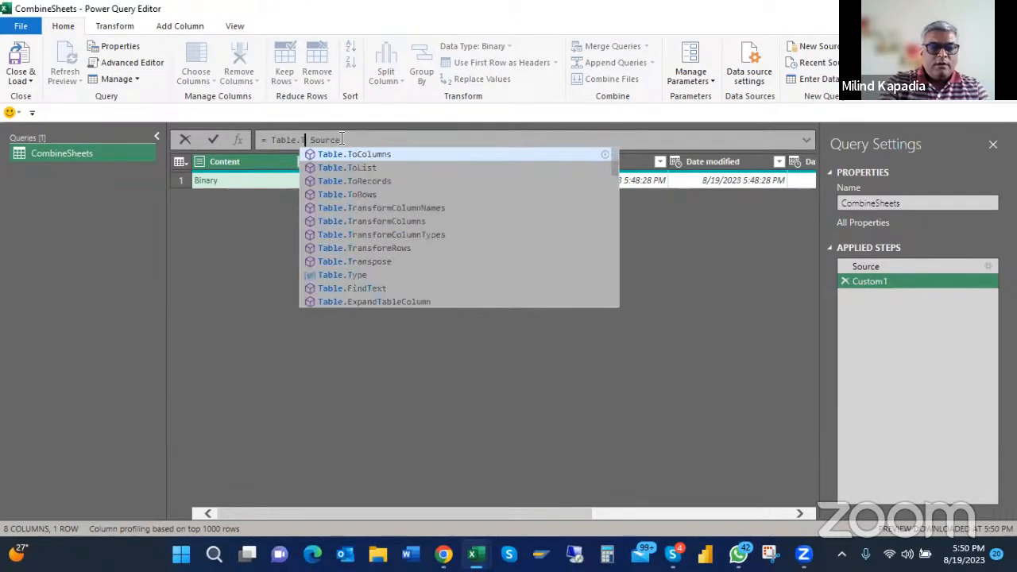
text(ns)
key(Down)
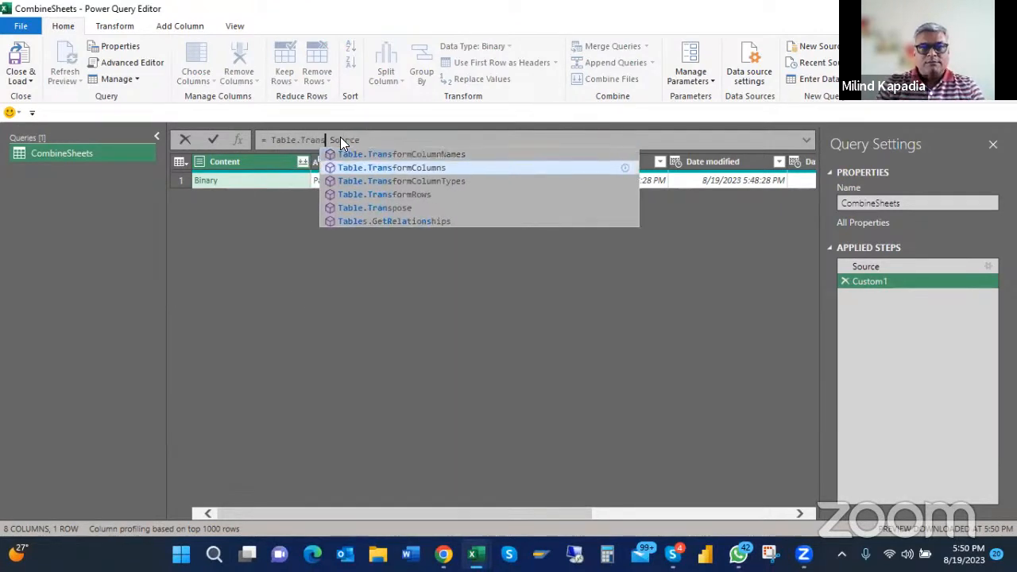
key(Tab)
key(Delete)
text(()
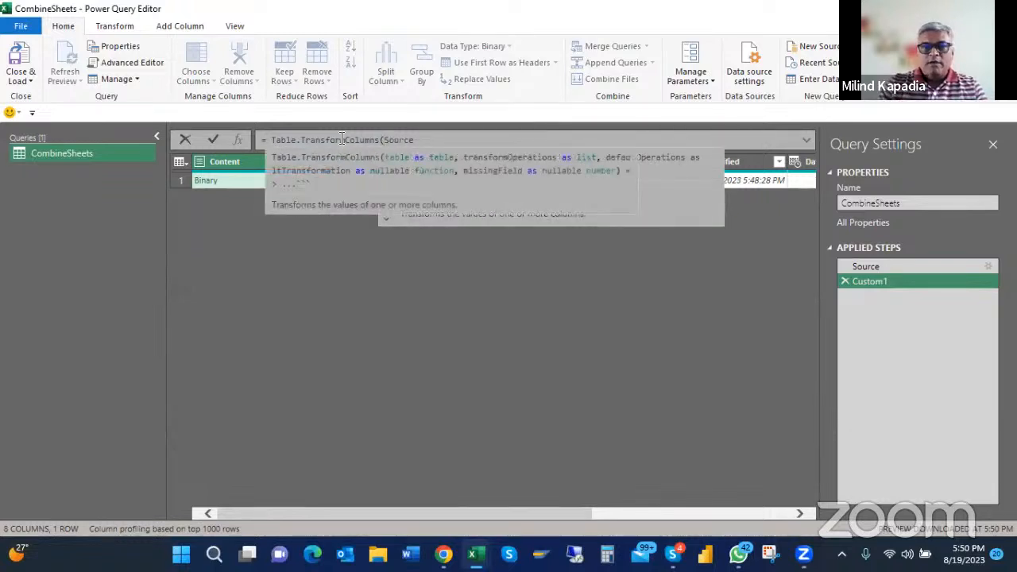
text(,)
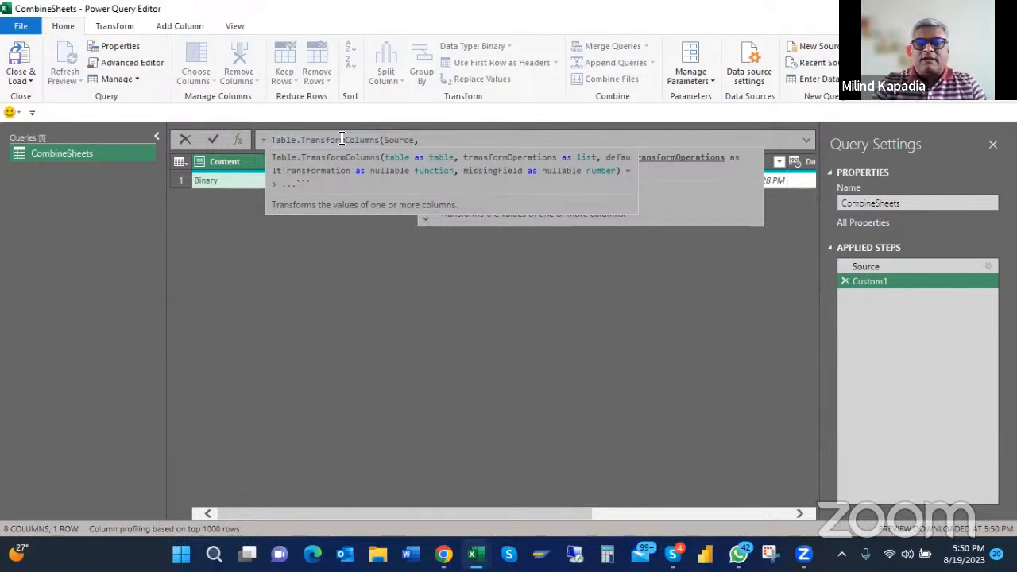
Add the transformation list {"Content", Excel.Workbook} as the second argument of Table.TransformColumns
text({)
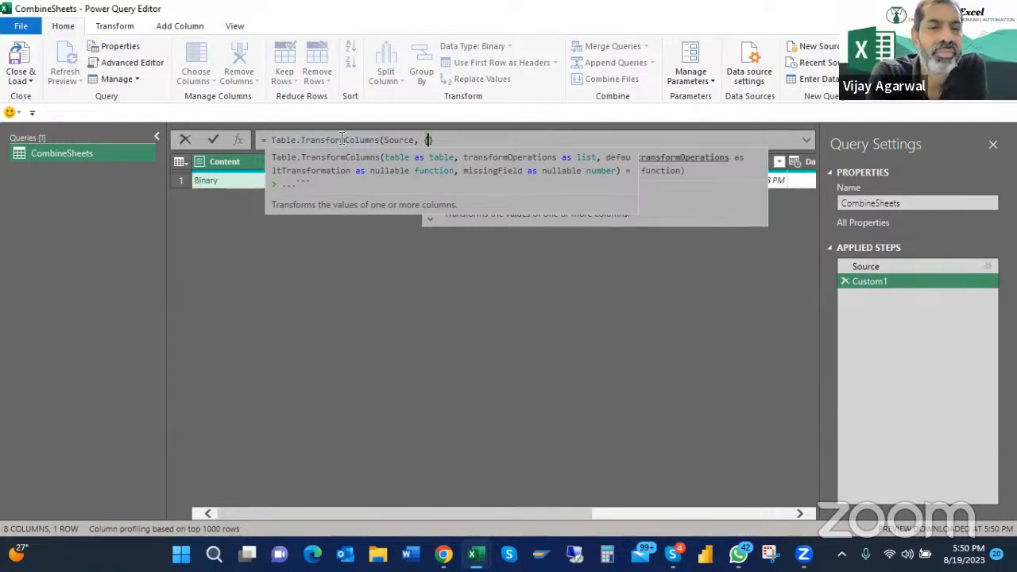
text(")
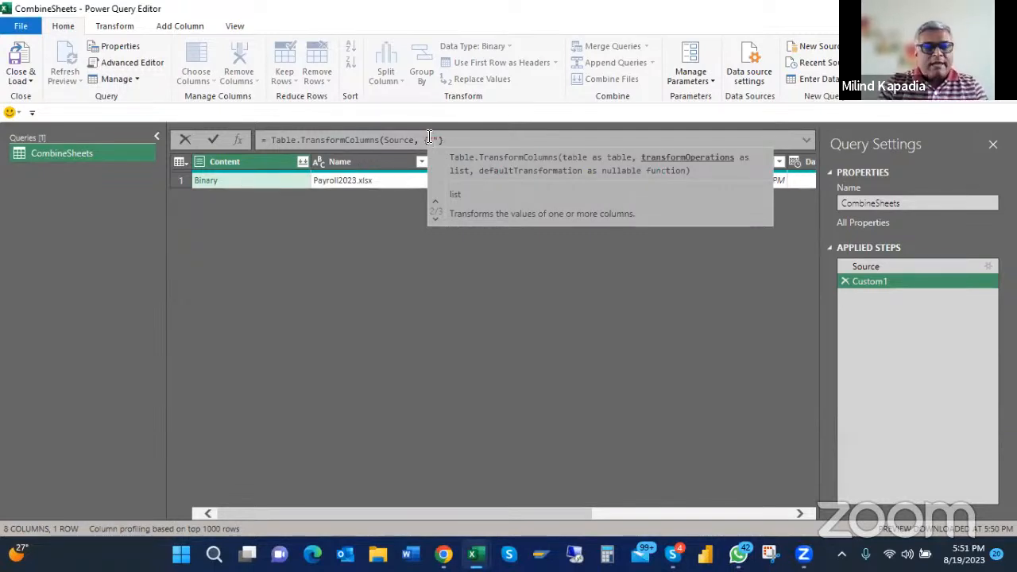
text("Content)
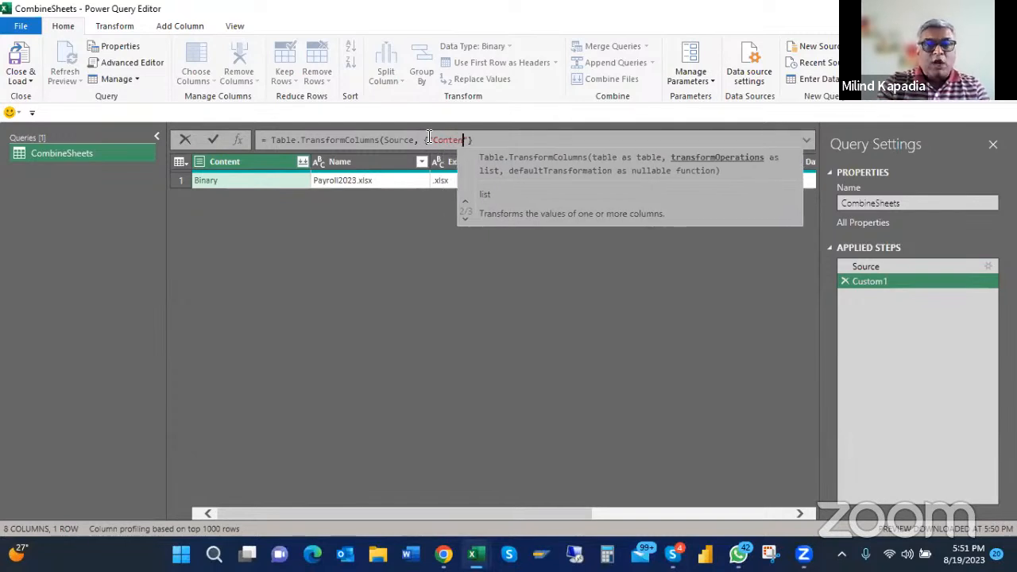
text(")
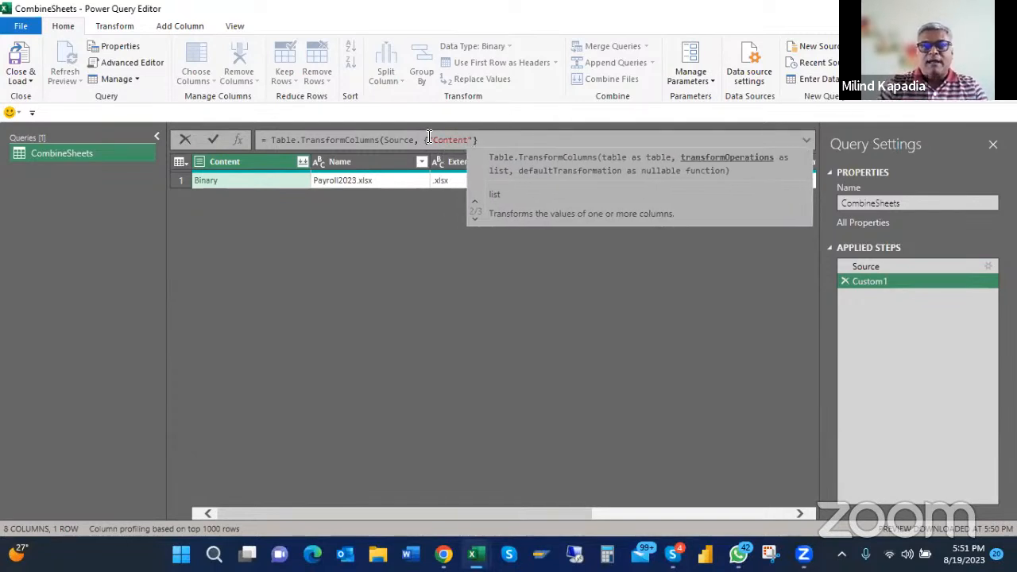
text(,)
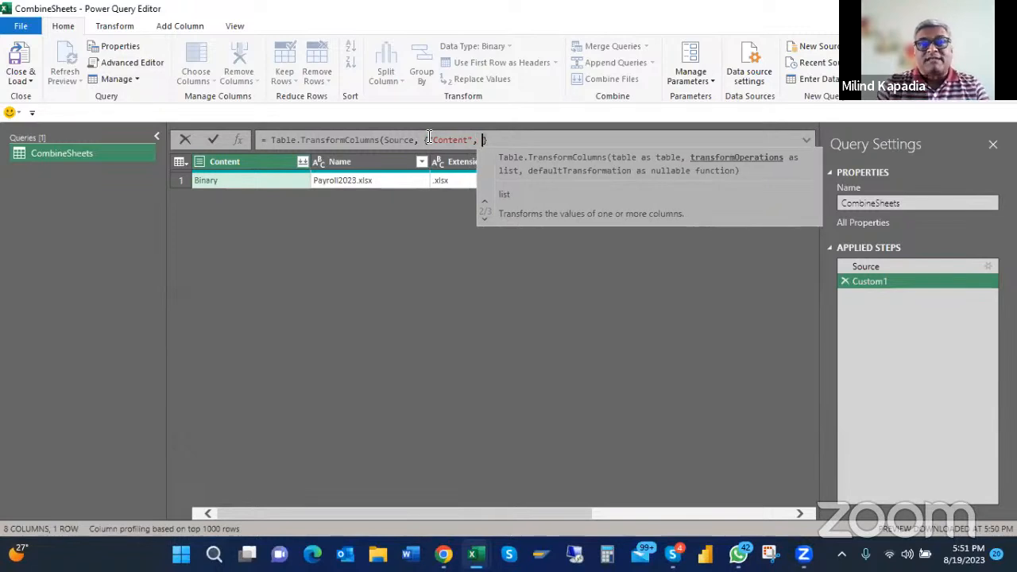
text( excel)
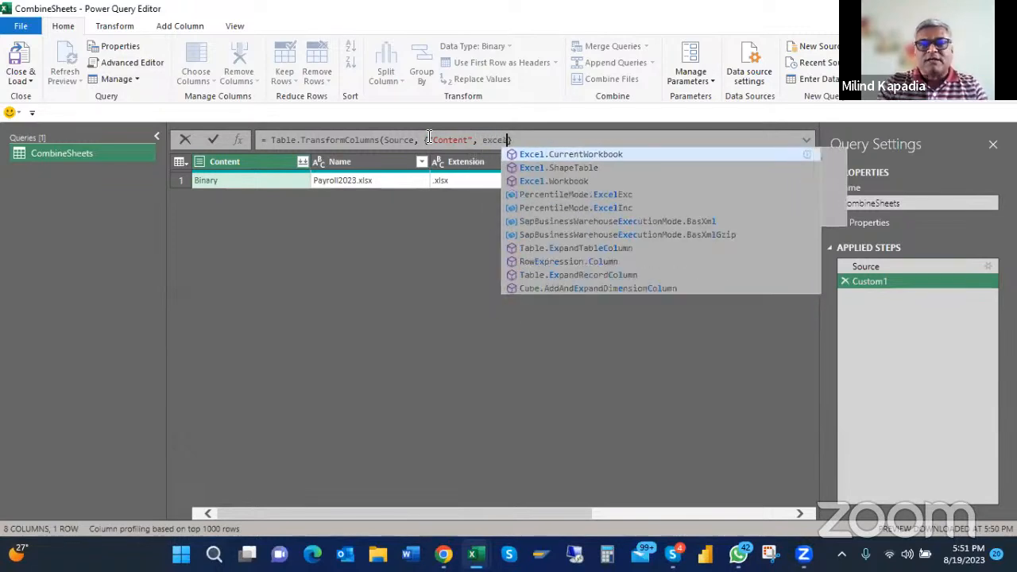
key(Down)
key(Down)
key(Tab)
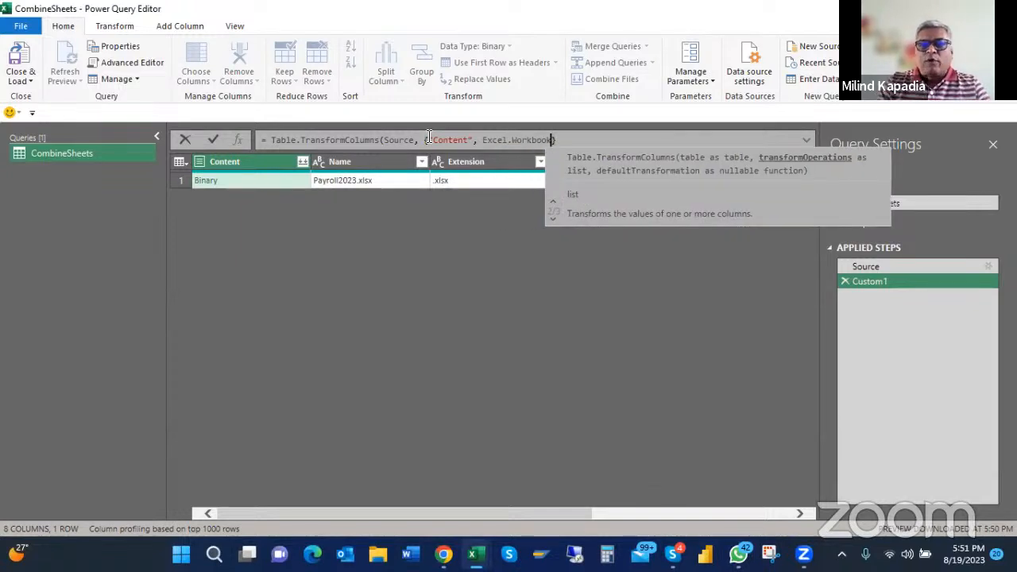
Insert the keyword each before Excel.Workbook in the formula and place the cursor directly after the function name
key(Left)
key(Left)
key(Left)
key(Left)
key(Left)
key(Left)
key(Left)
key(Left)
key(Left)
key(Left)
key(Left)
key(Left)
key(Left)
key(Left)
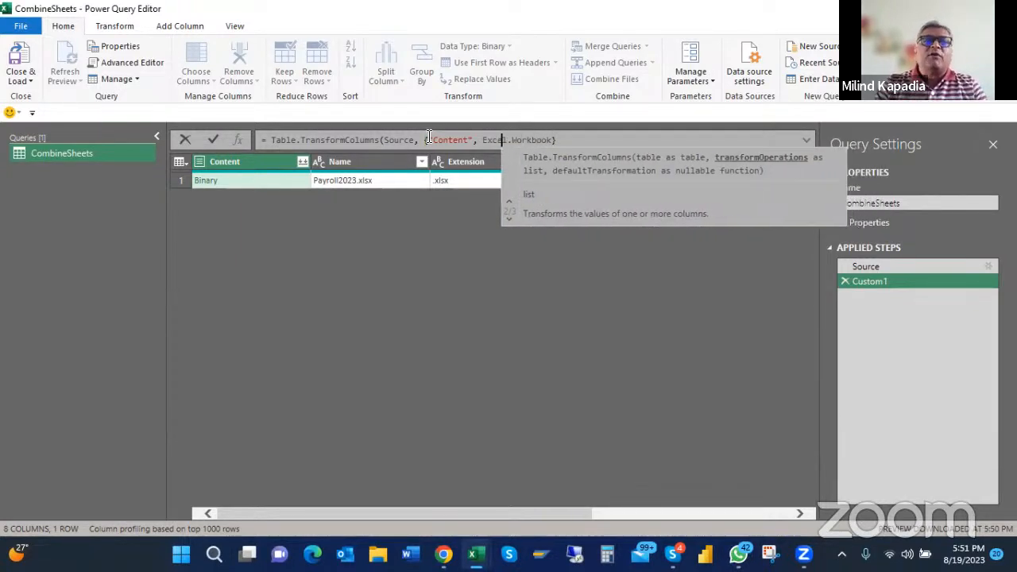
key(Left)
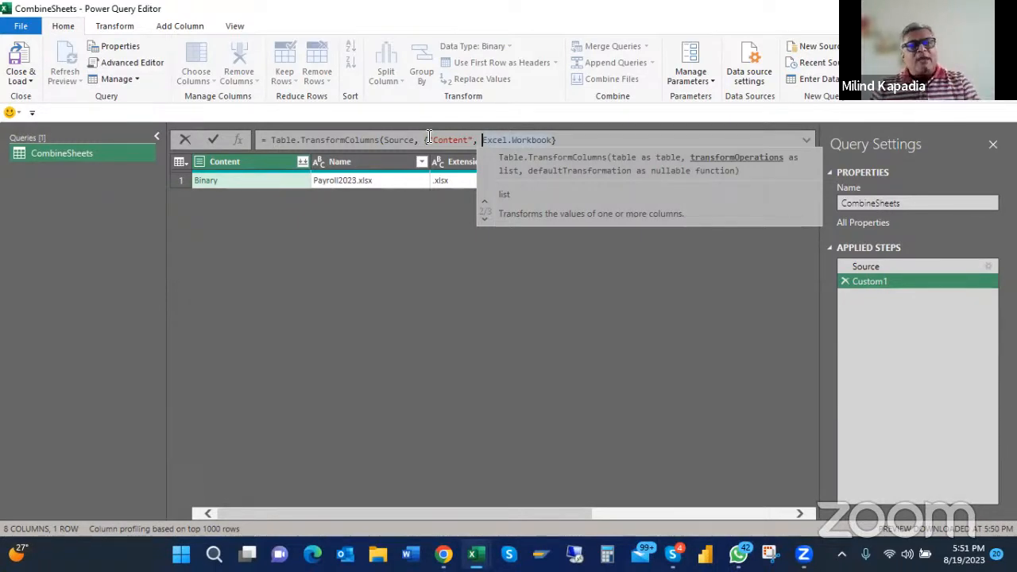
text(each)
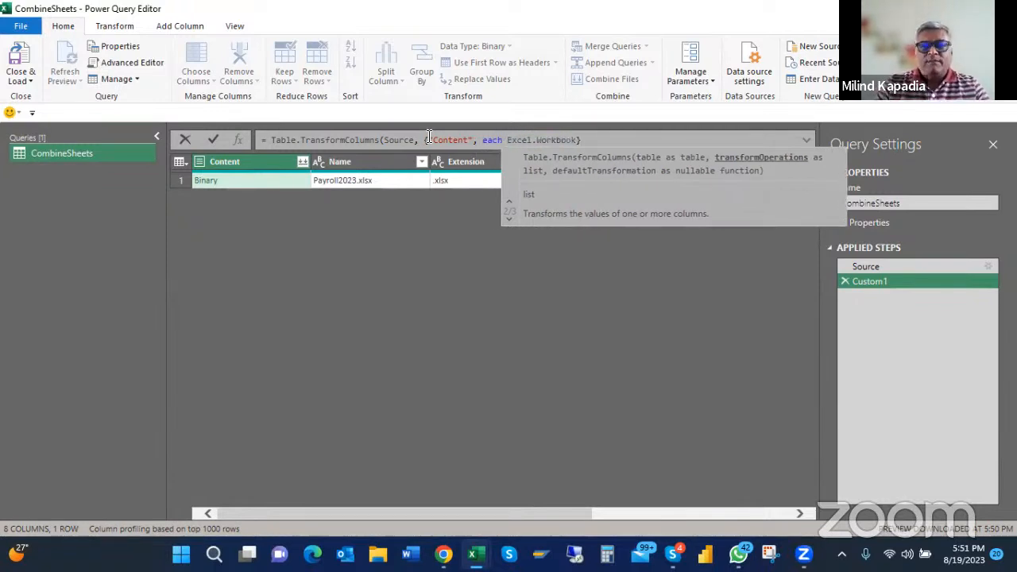
key(Right)
key(Right)
key(Right)
key(Right)
key(Right)
key(Right)
key(Right)
key(Right)
key(Right)
key(Right)
key(Right)
key(Right)
key(Right)
key(Right)
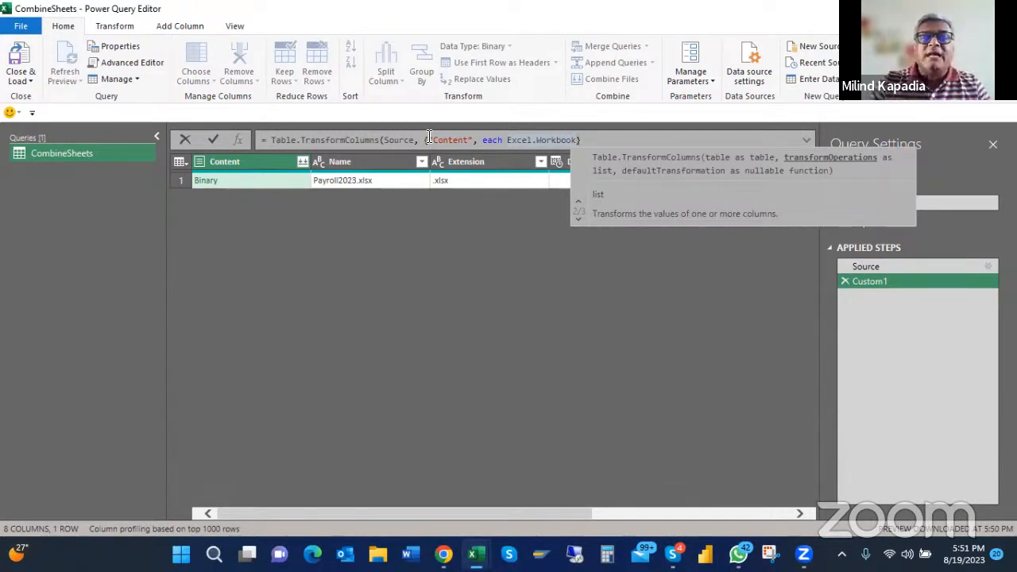
Complete the formula with each Excel.Workbook(_), apply it, and preview the table now nested in the Content column for Payroll2023.xlsx
text(()
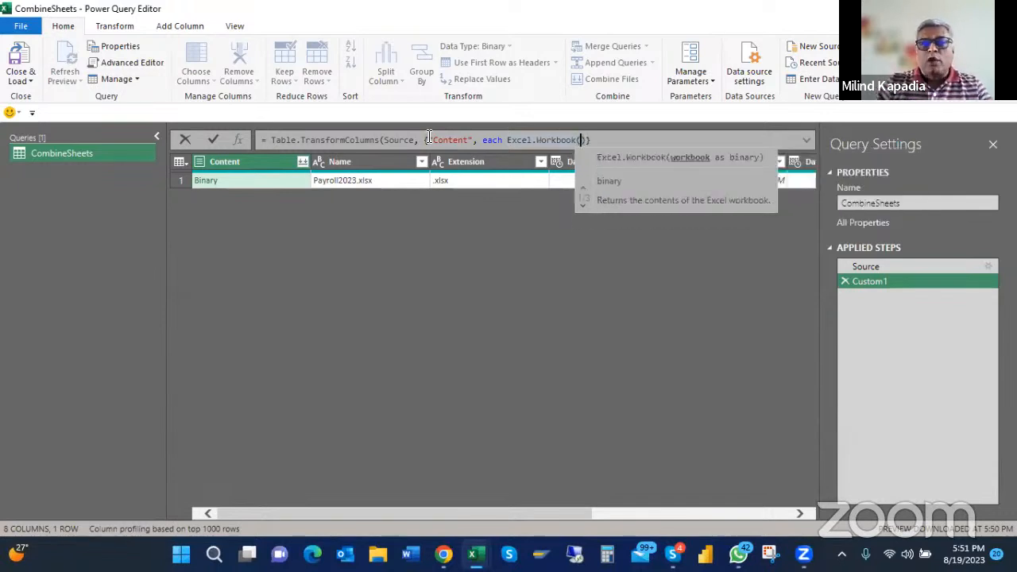
text(_)
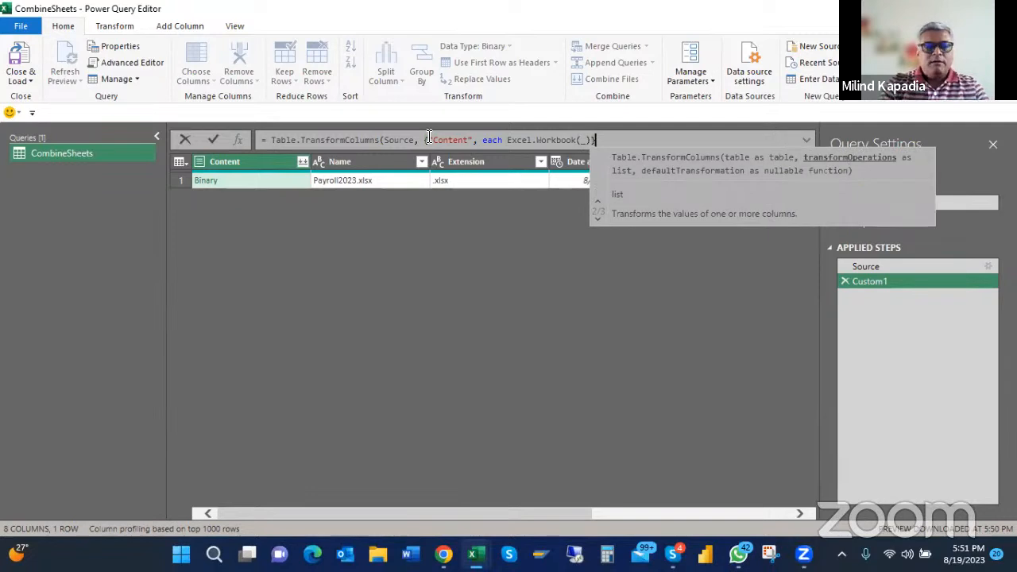
text())
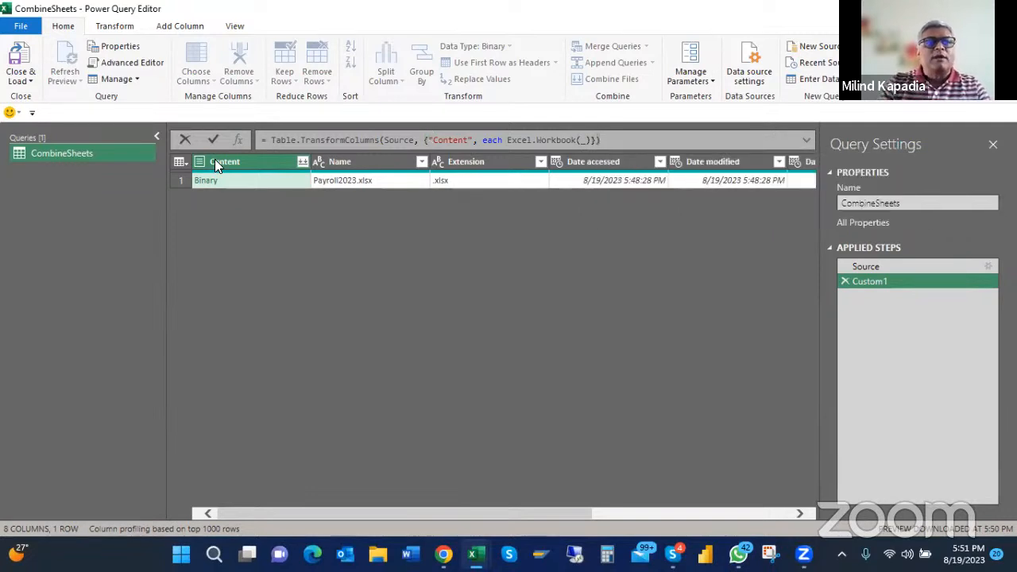
click(211, 138)
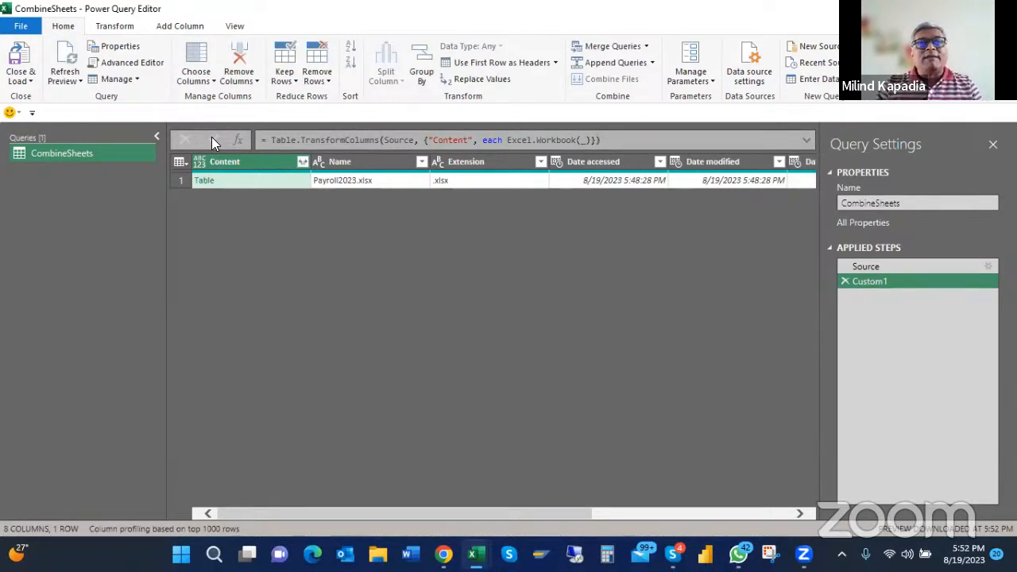
click(228, 180)
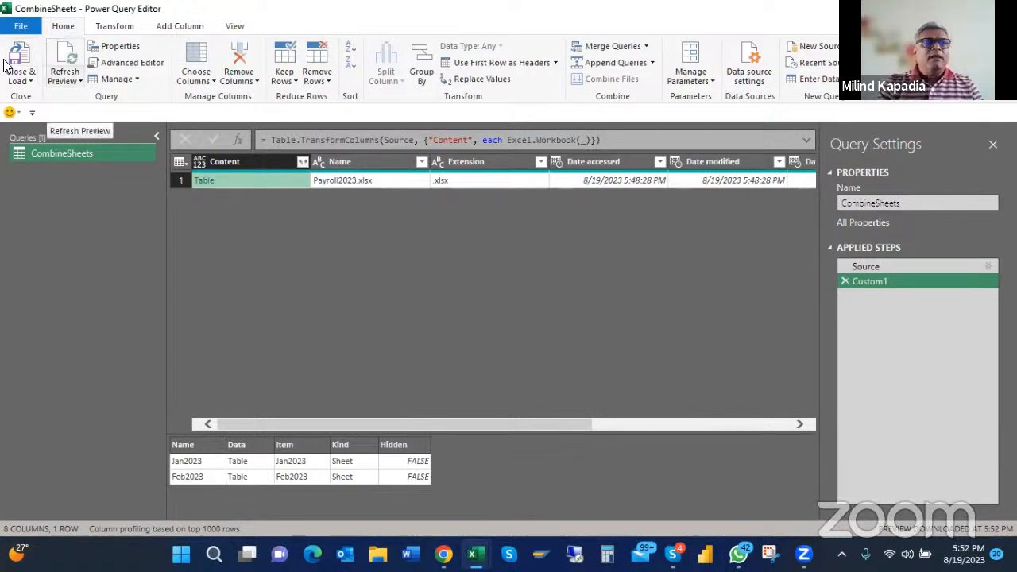
Close and load the CombineSheets query, and switch to the CombineSheets folder in File Explorer
click(30, 80)
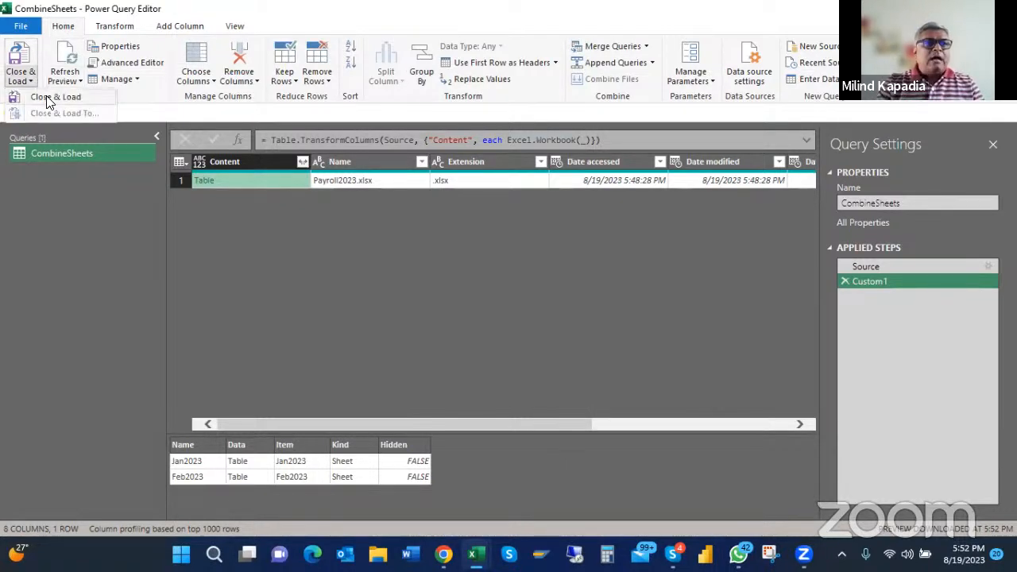
click(48, 97)
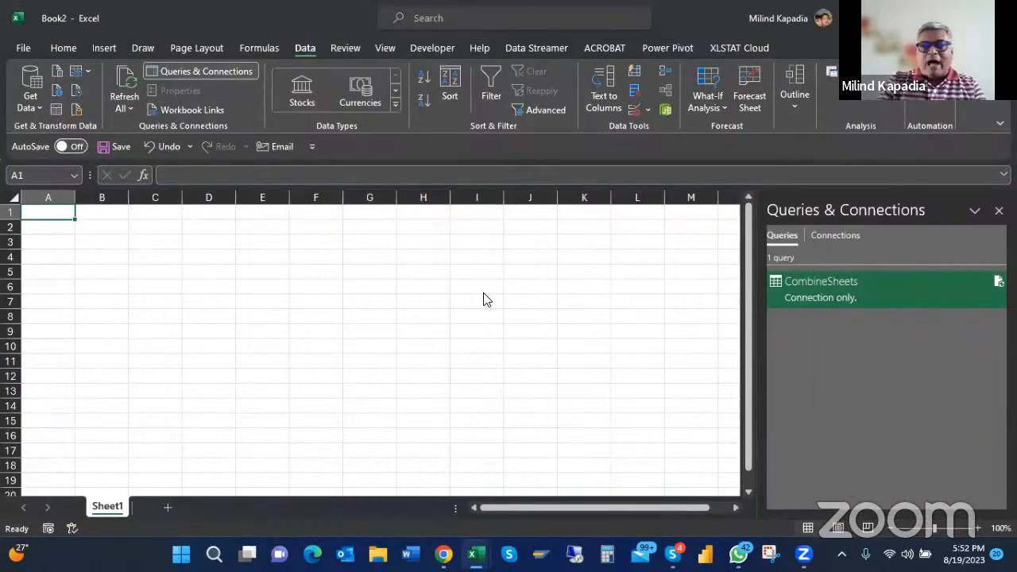
mouse_move(475, 554)
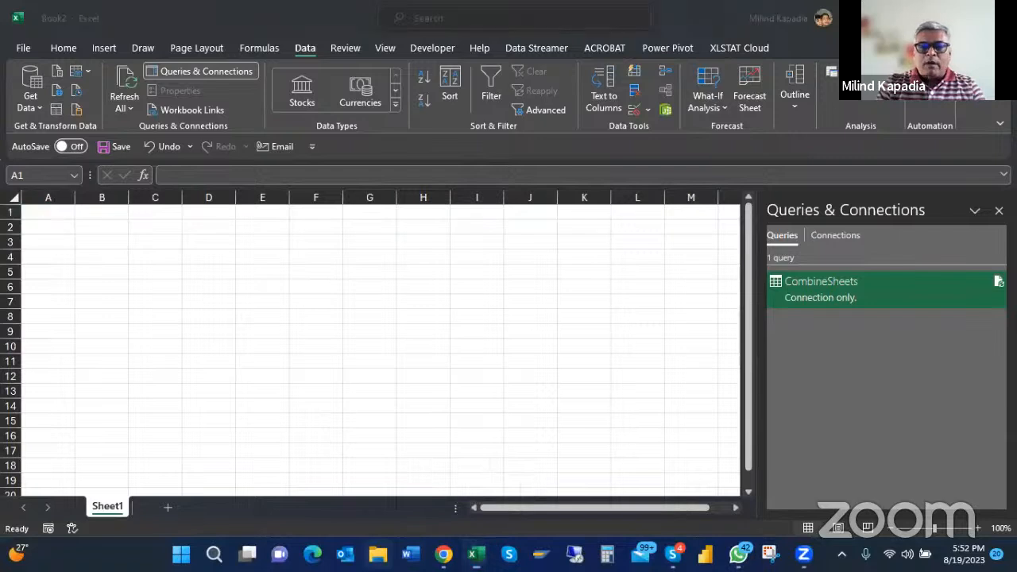
right_click(377, 555)
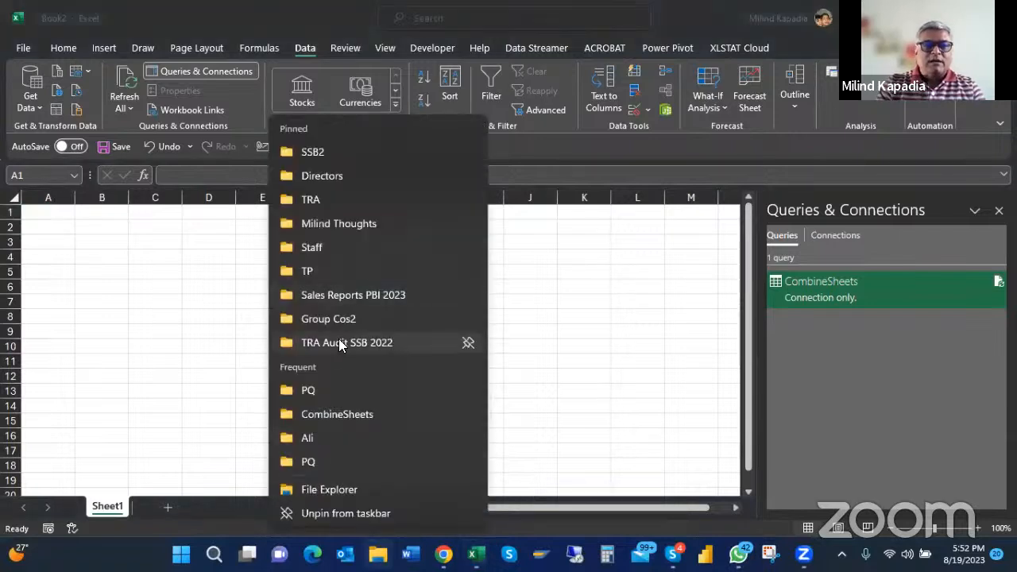
click(330, 490)
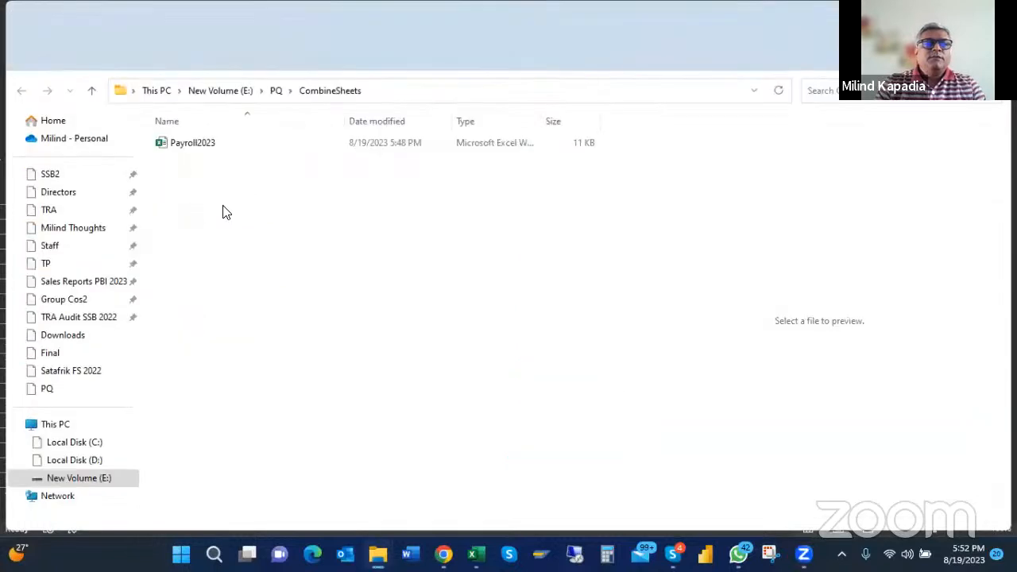
Duplicate the Payroll2023 workbook within the CombineSheets folder
click(188, 151)
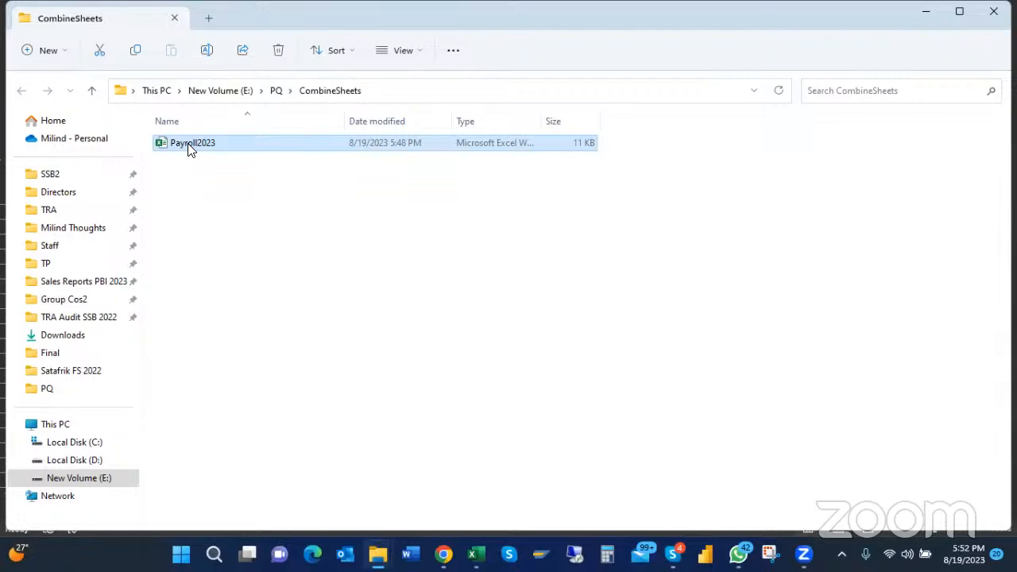
key(ctrl)
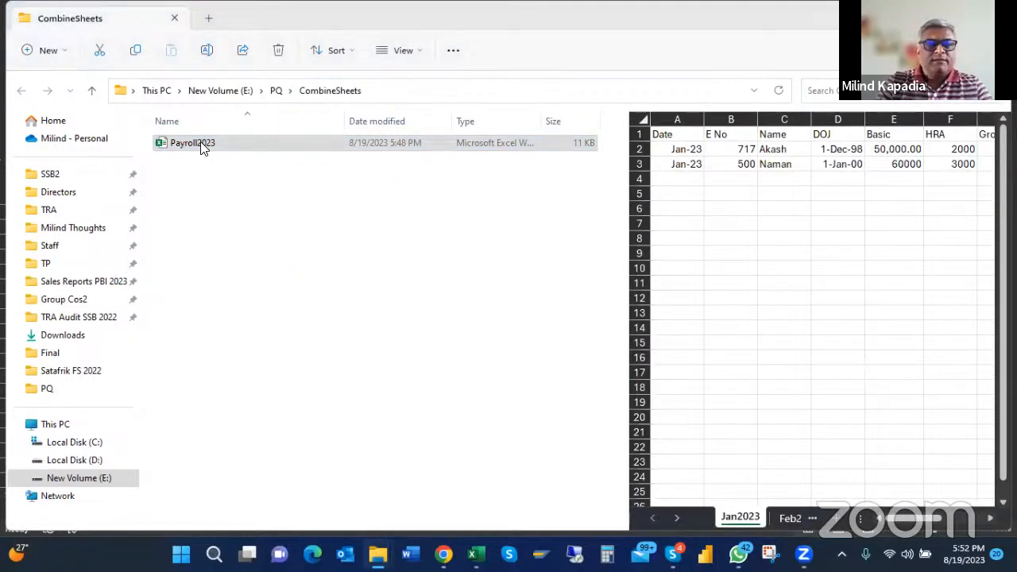
drag(201, 145, 209, 150)
Rename the copied workbook as Payroll2022
key(F2)
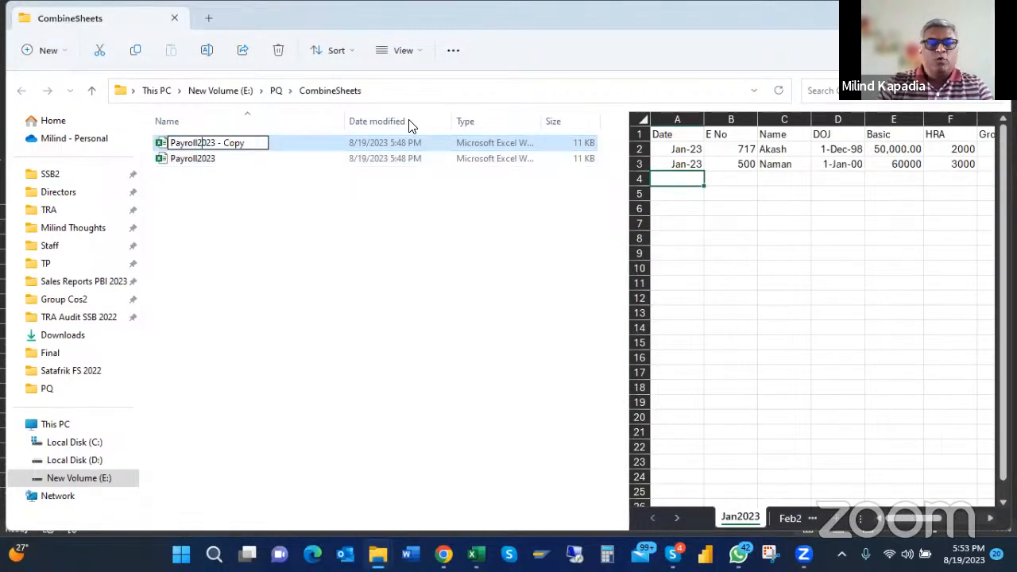
key(Delete)
key(Delete)
key(Delete)
key(Delete)
key(Delete)
key(Delete)
key(Delete)
key(Delete)
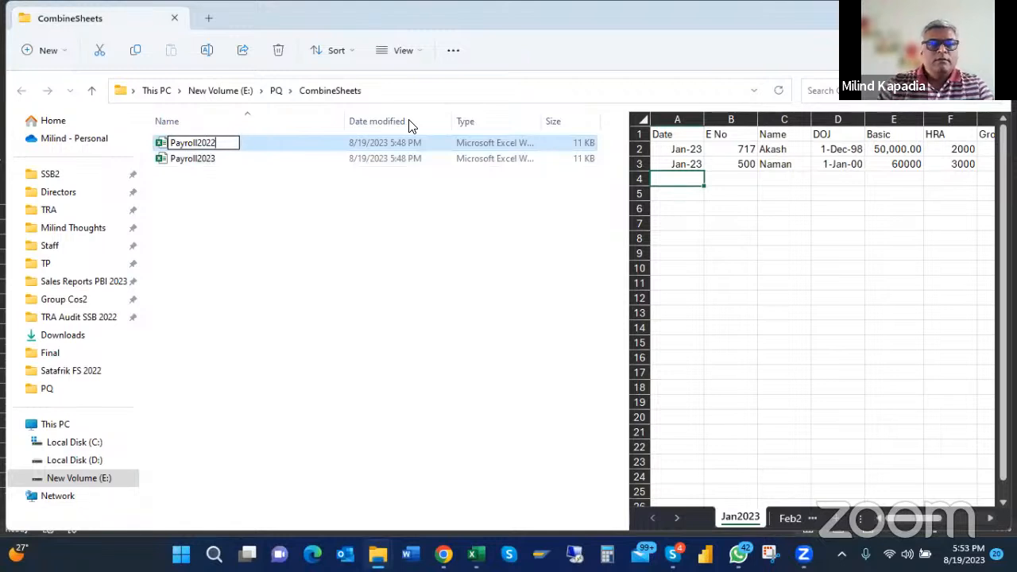
key(Return)
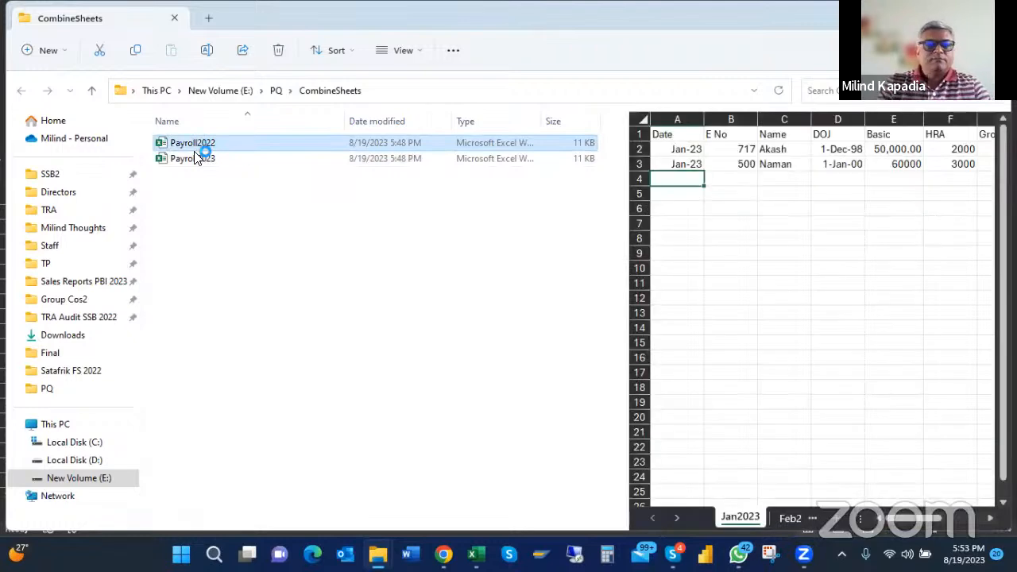
Open the Payroll2022 workbook in Excel and rename its Jan2023 sheet as Jan2022
key(alt+Tab)
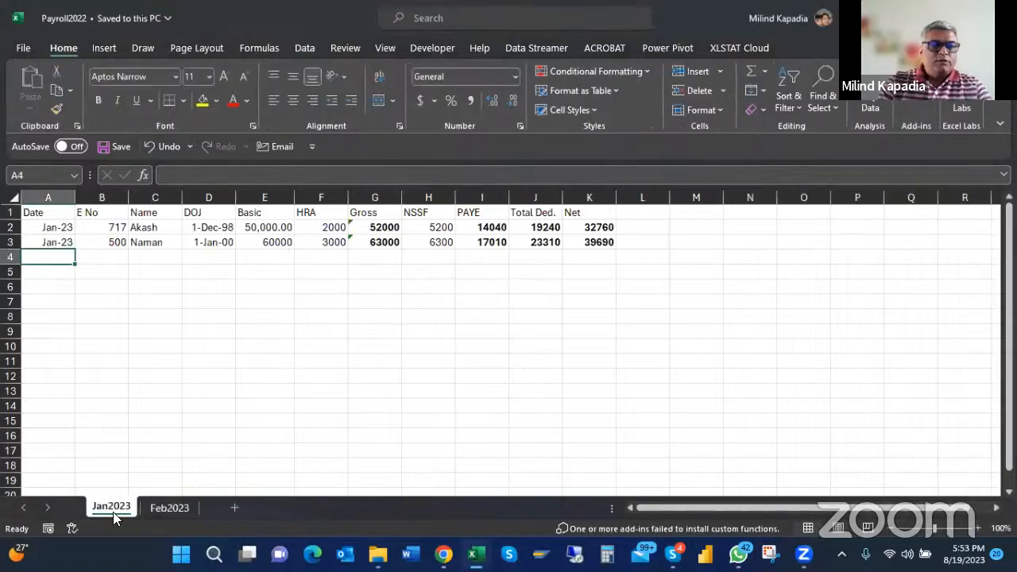
double_click(111, 510)
key(Right)
key(BackSpace)
key(BackSpace)
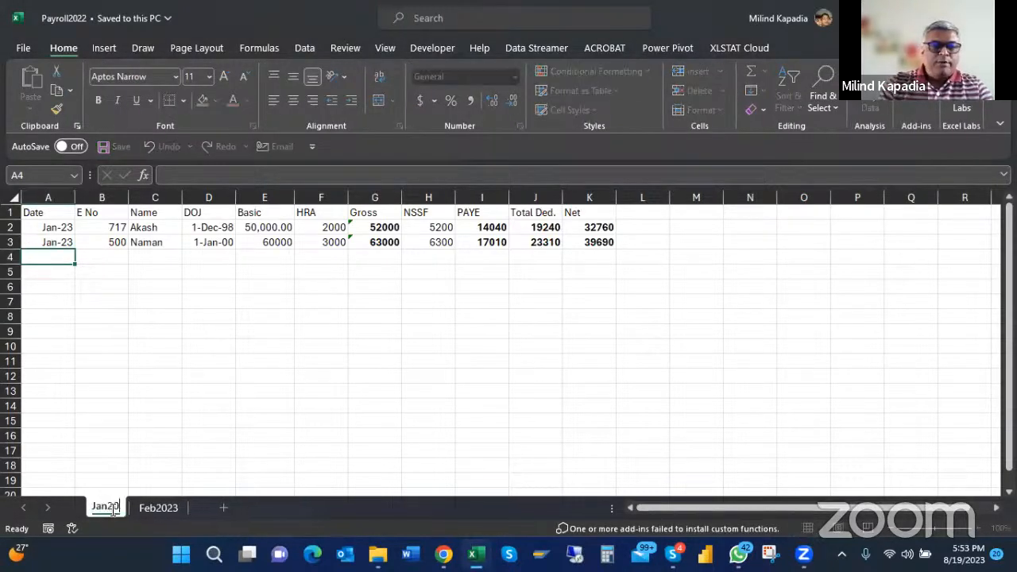
text(22)
key(Return)
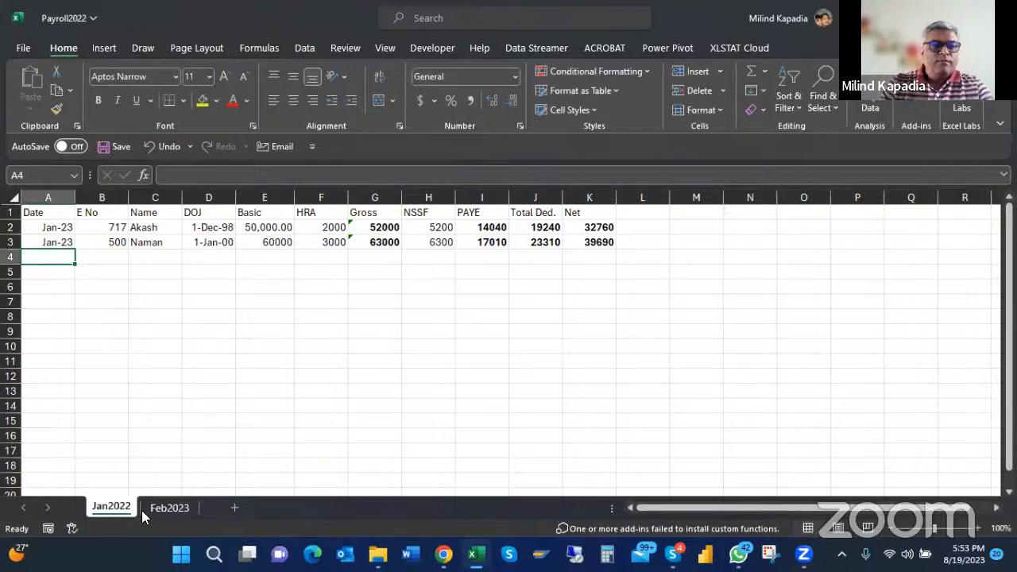
Rename the Feb2023 sheet of the Payroll2022 workbook as Feb2022
click(159, 508)
double_click(158, 509)
key(Right)
key(BackSpace)
key(BackSpace)
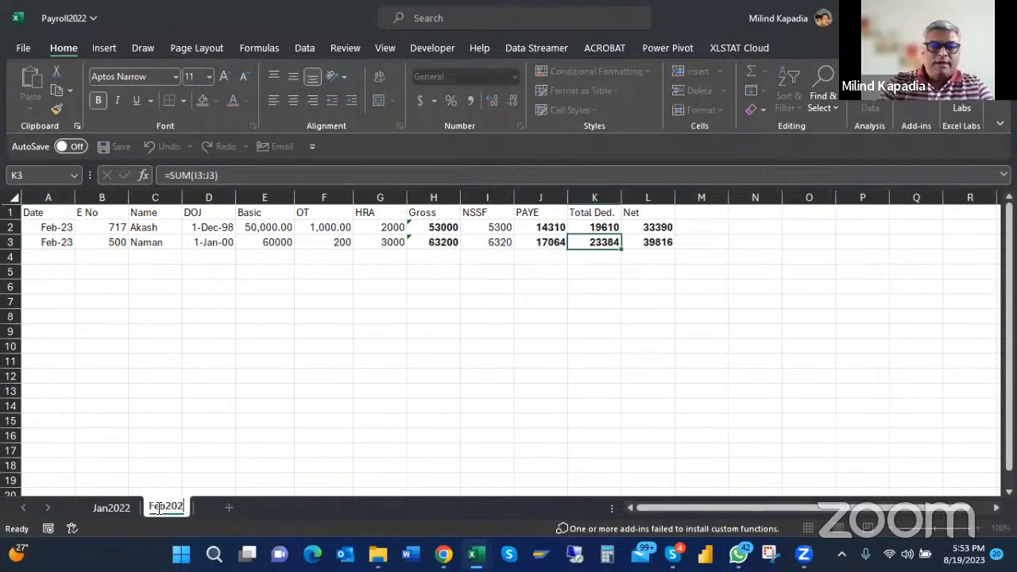
text(22)
key(Return)
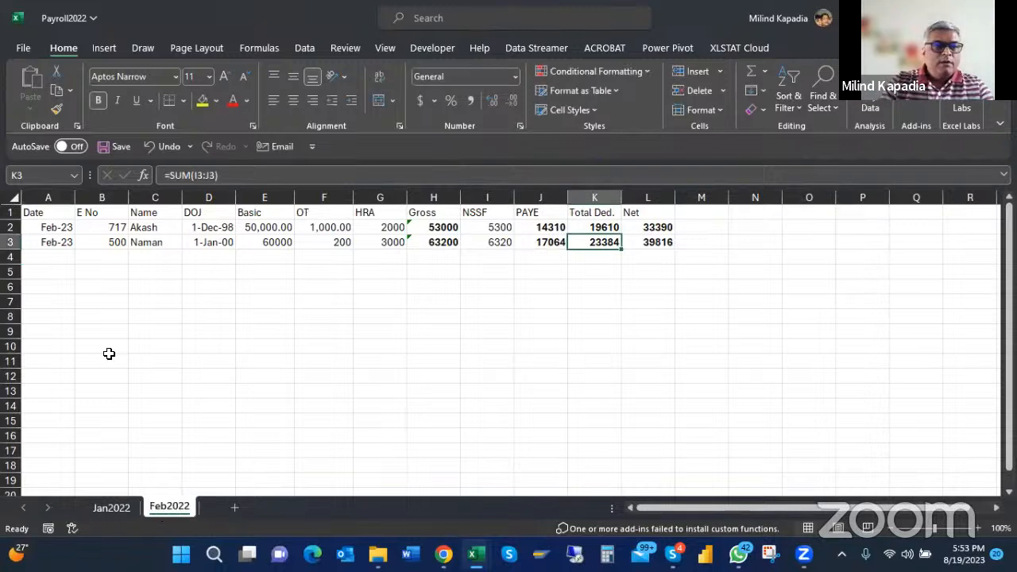
Set the date in A2 of the Feb2022 sheet to 2/1/2022 and fill it down to A3
click(61, 230)
key(F2)
key(BackSpace)
text(2)
key(Return)
key(ctrl+d)
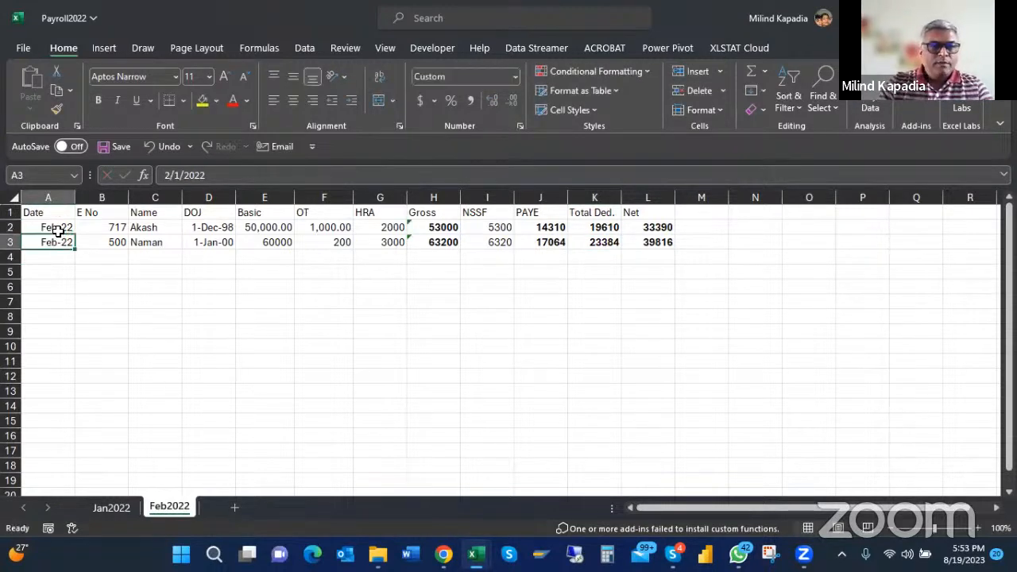
Set the date in A2 of the Jan2022 sheet to 1/1/2022 and fill it down to A3
click(108, 511)
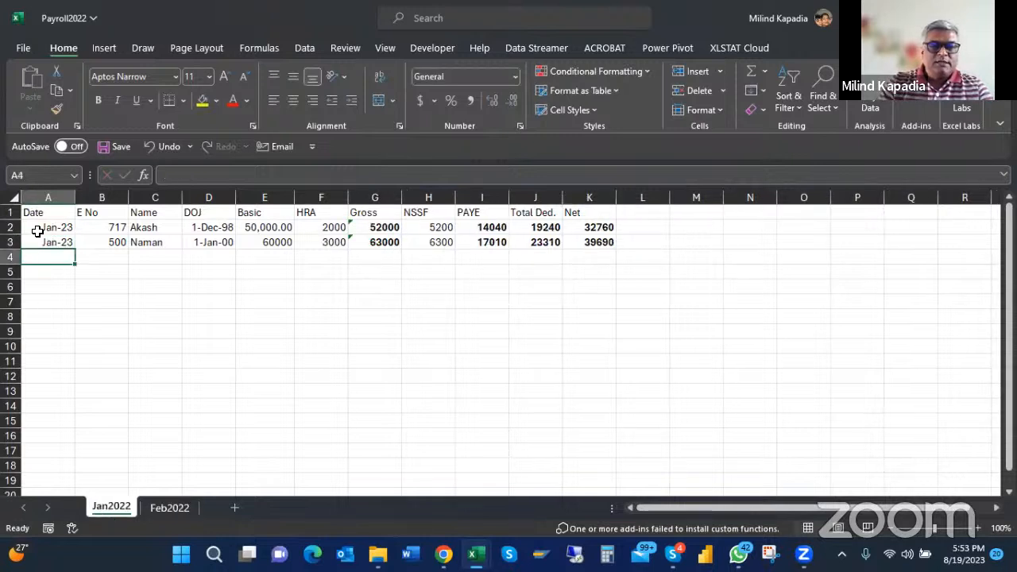
click(38, 231)
text(2)
key(Escape)
key(F2)
key(BackSpace)
text(2)
key(Return)
key(ctrl+d)
Set the Basic pay on the Jan2022 sheet to 25000 in E2 and 30000 in E3
click(37, 231)
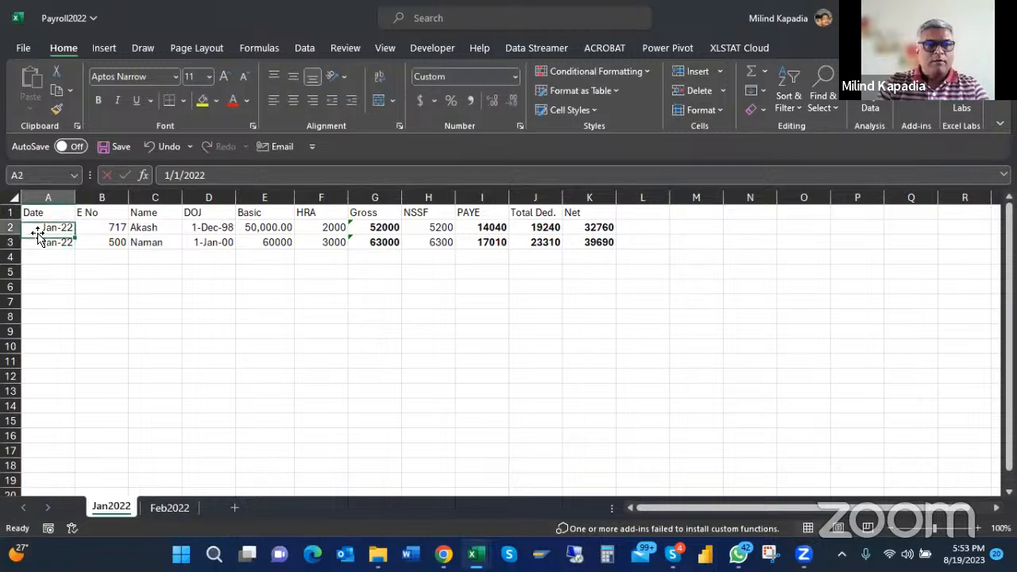
key(Right)
key(Right)
key(Right)
key(Right)
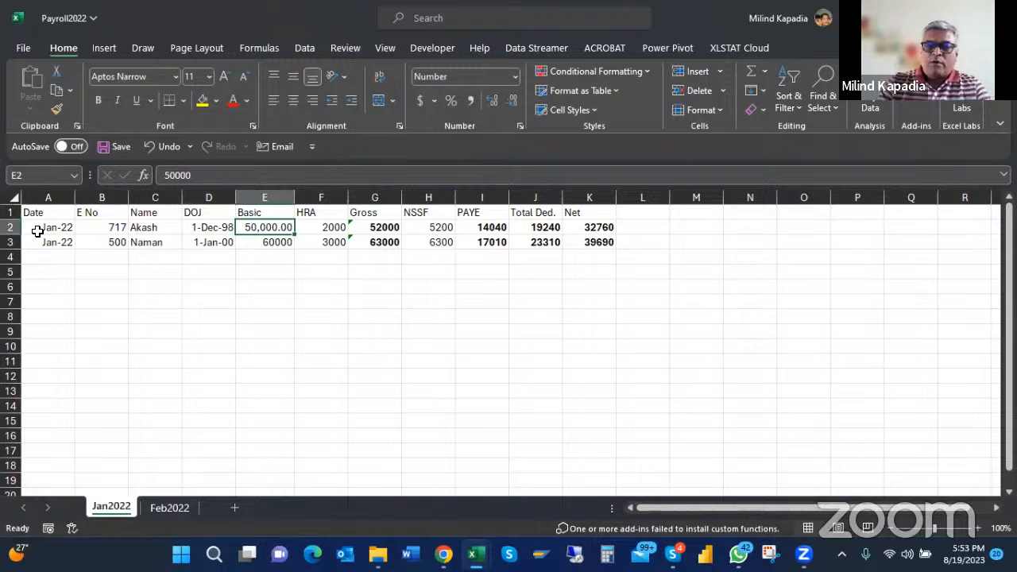
text(25000)
key(Return)
text(30)
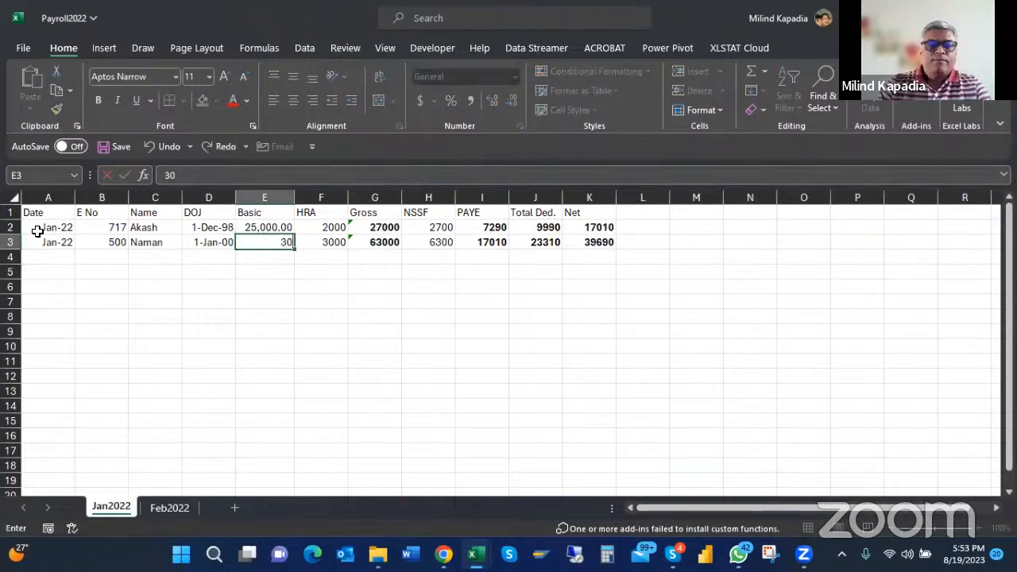
key(Return)
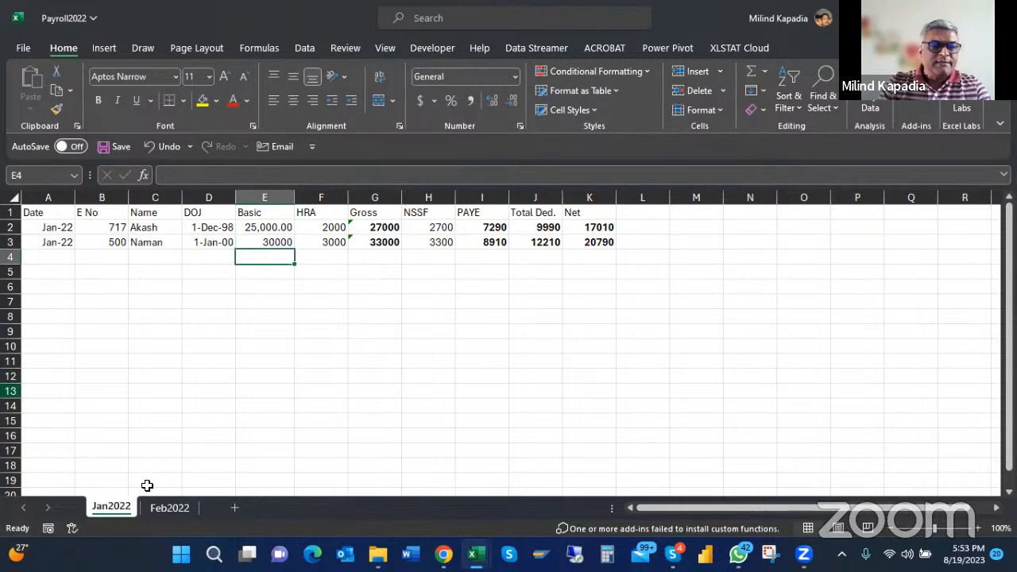
Go to the Feb2022 sheet of the Payroll2022 workbook
click(169, 507)
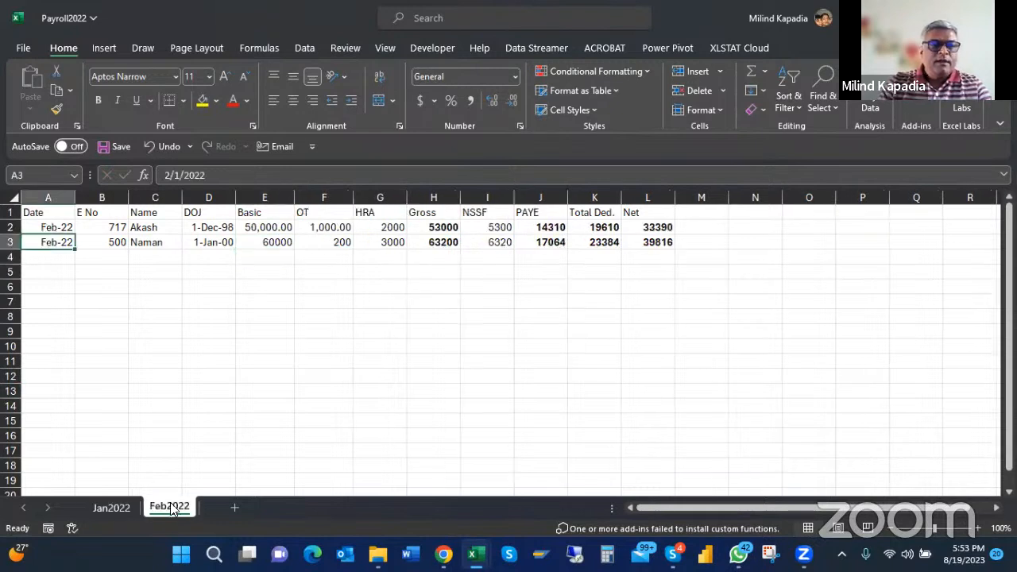
Set the Basic salaries on the Feb2022 sheet to 25,000 in E2 and 30000 in E3, then save and close Payroll2022
click(272, 227)
text(25,000)
key(Return)
text(30000)
key(Return)
key(ctrl+s)
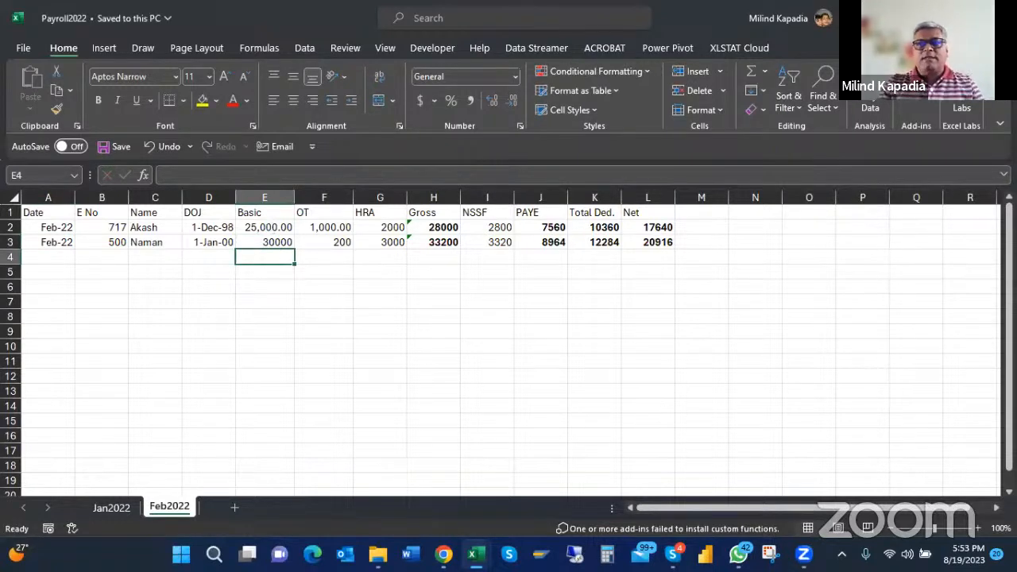
click(999, 16)
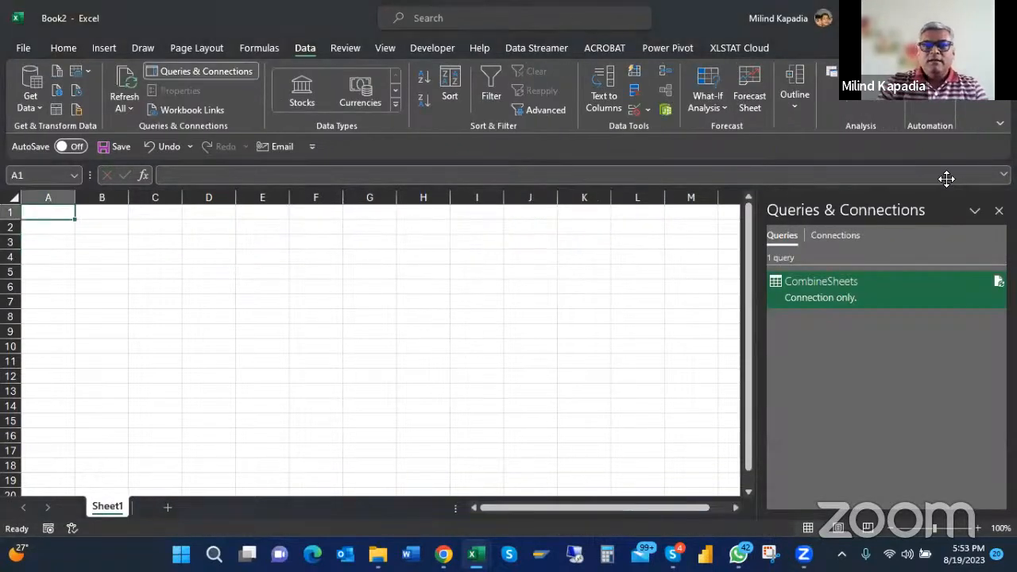
Open the CombineSheets query in the Power Query Editor and refresh its preview
double_click(840, 289)
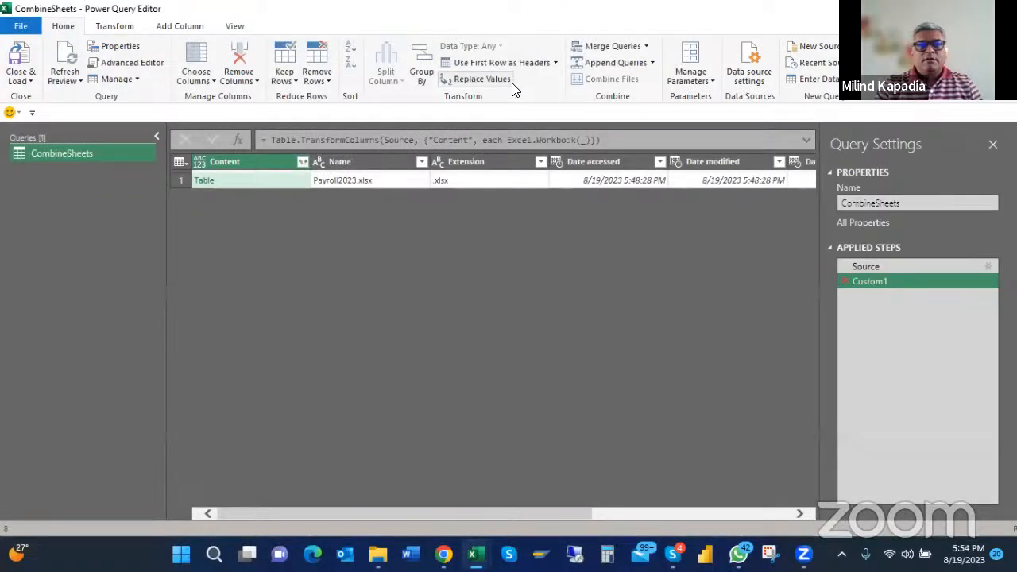
click(511, 81)
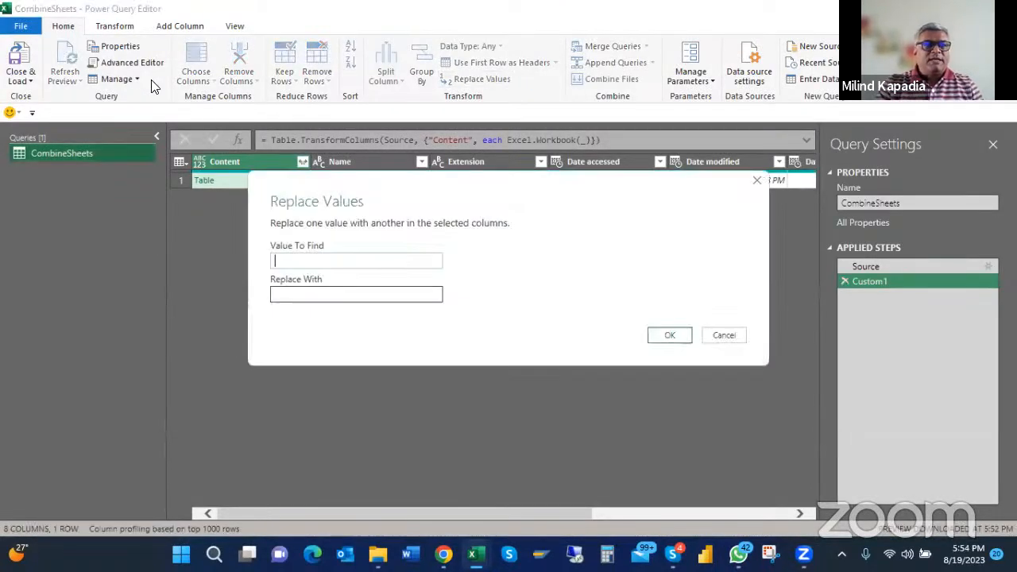
click(728, 335)
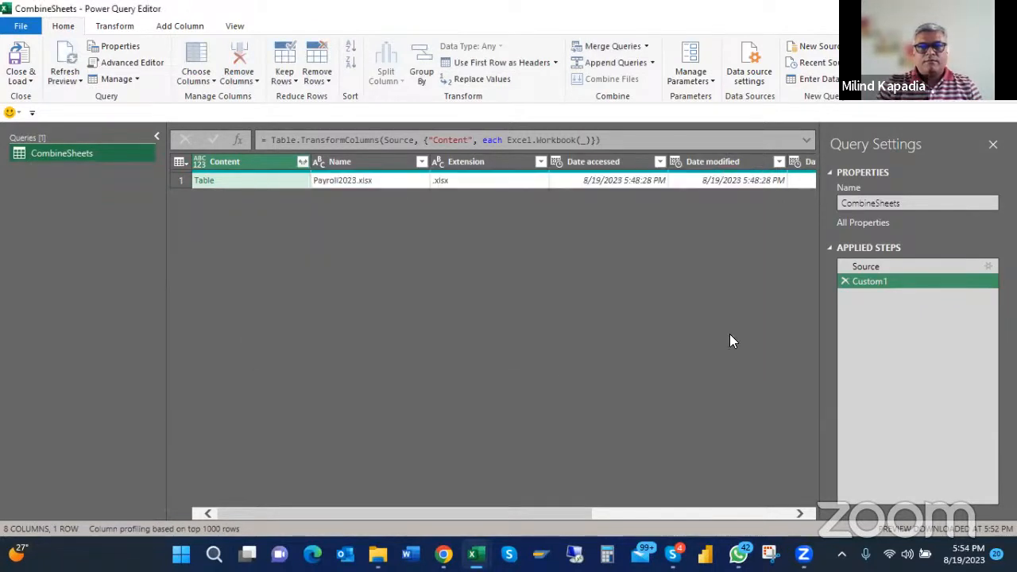
click(71, 82)
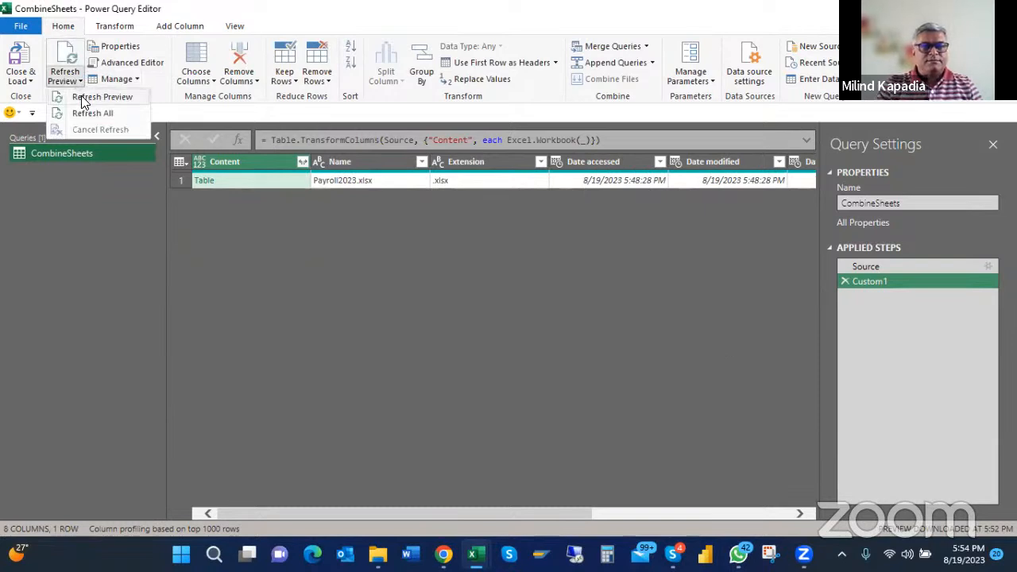
click(84, 98)
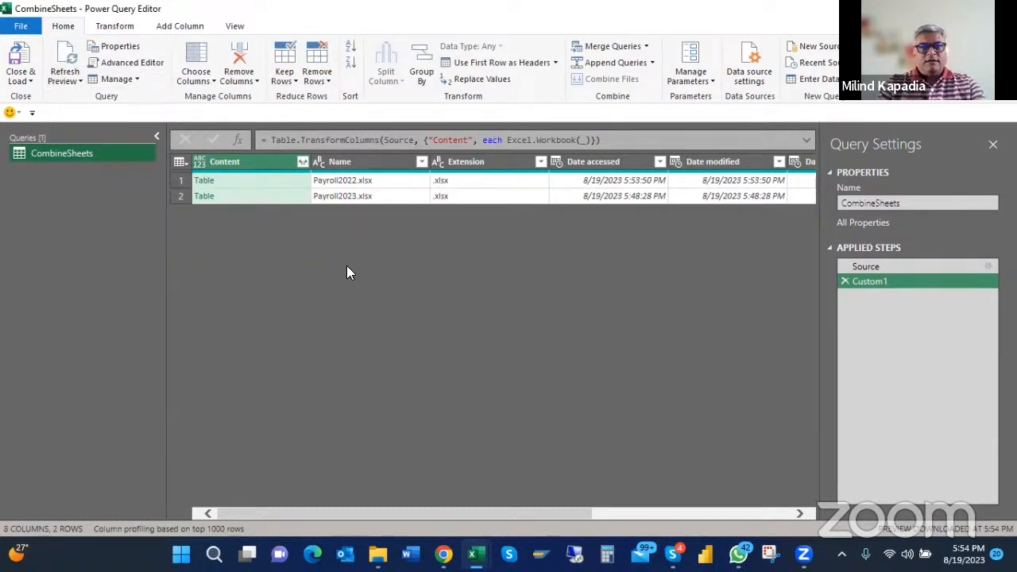
Examine the nested tables of Payroll2022.xlsx and Payroll2023.xlsx in the Content column, then close and load the query
click(257, 180)
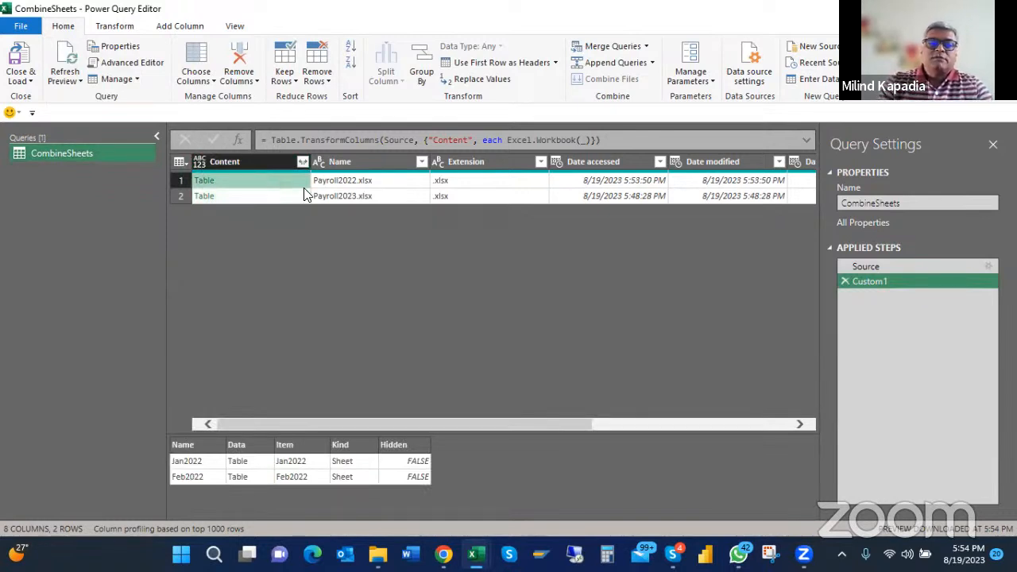
click(397, 184)
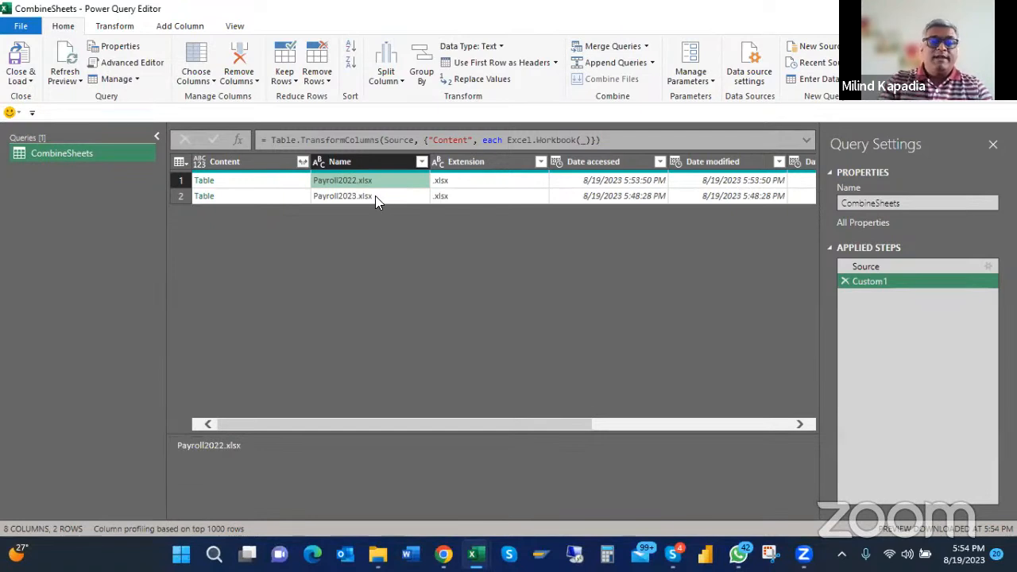
click(375, 195)
click(234, 181)
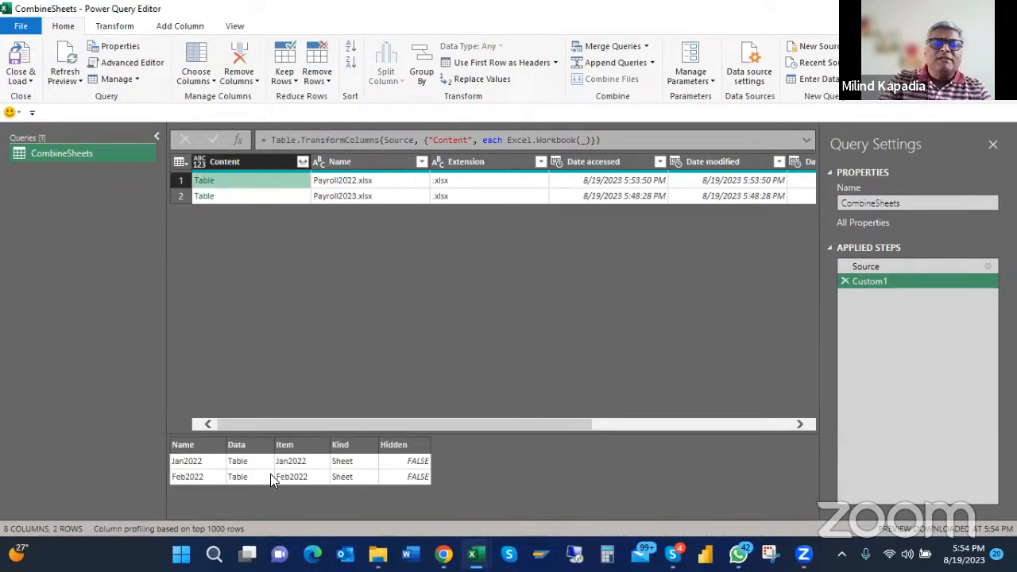
click(248, 199)
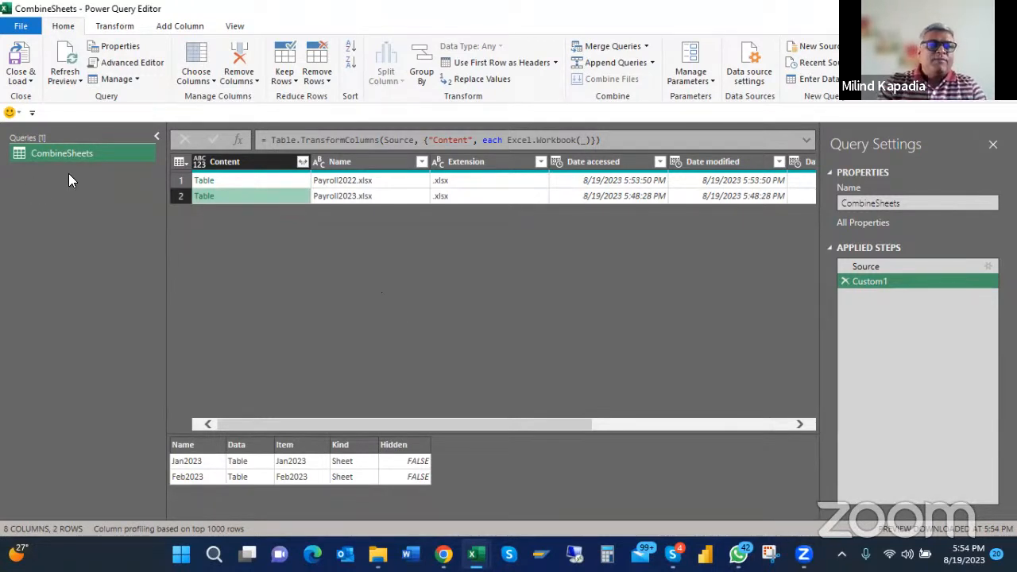
click(29, 83)
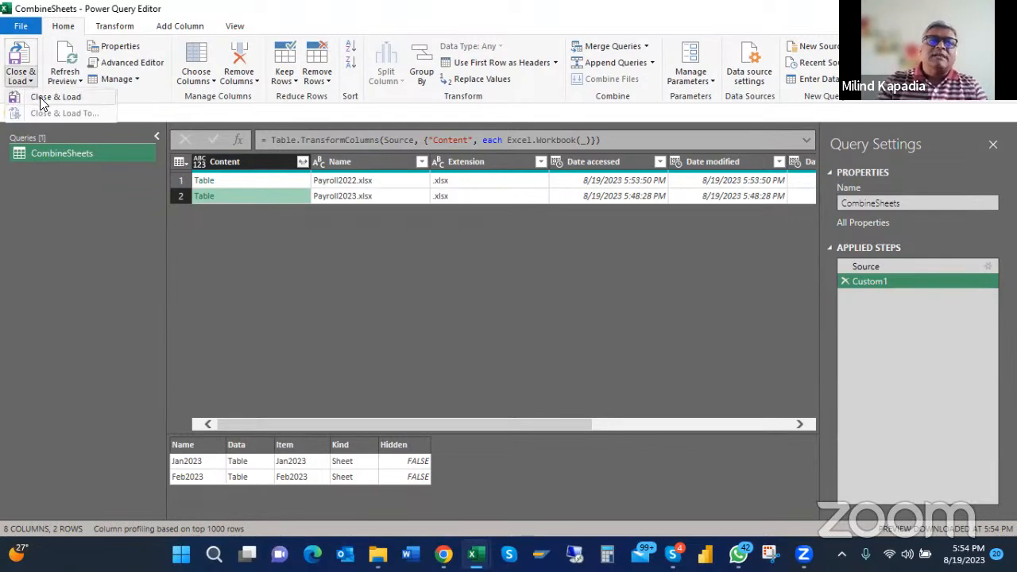
click(43, 98)
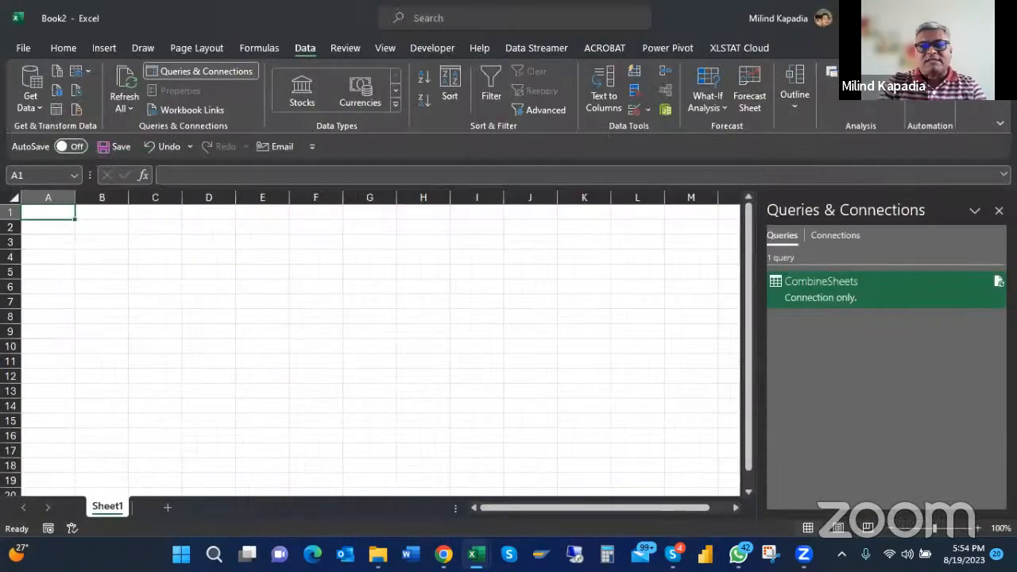
Open Payroll2023 from the CombineSheets folder to review its payroll columns, then return to the folder
mouse_move(378, 554)
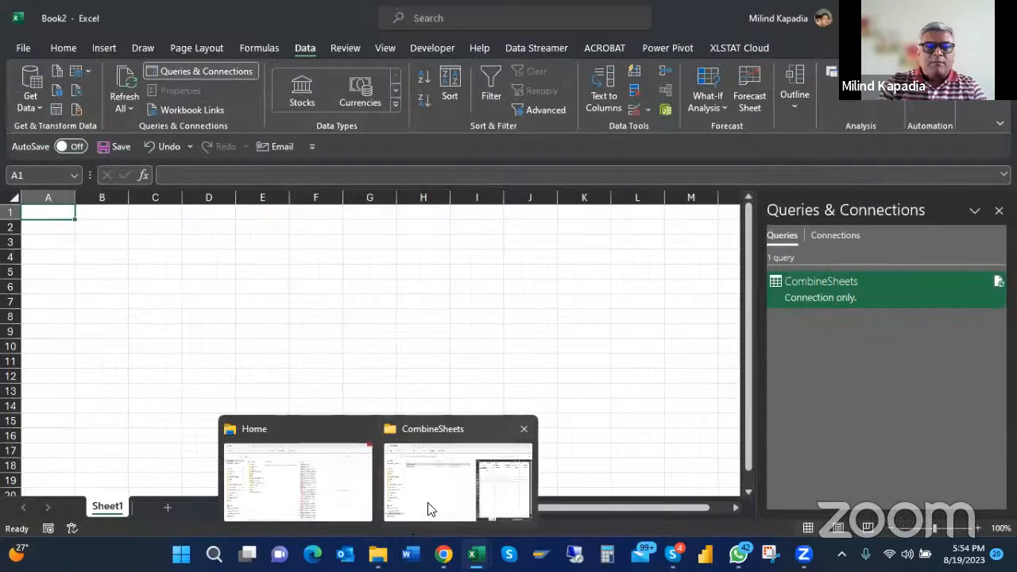
click(427, 509)
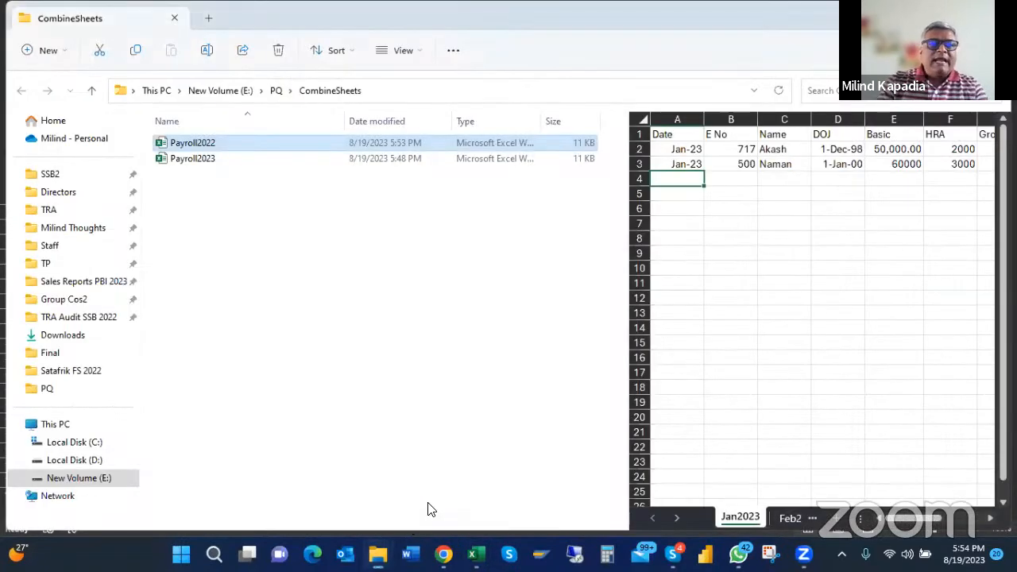
click(211, 157)
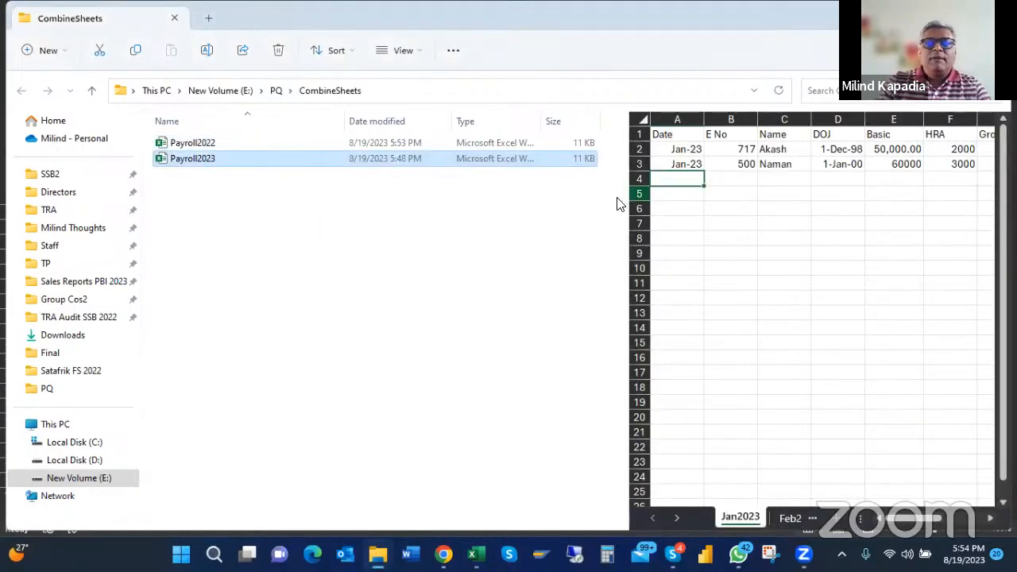
key(alt+Tab)
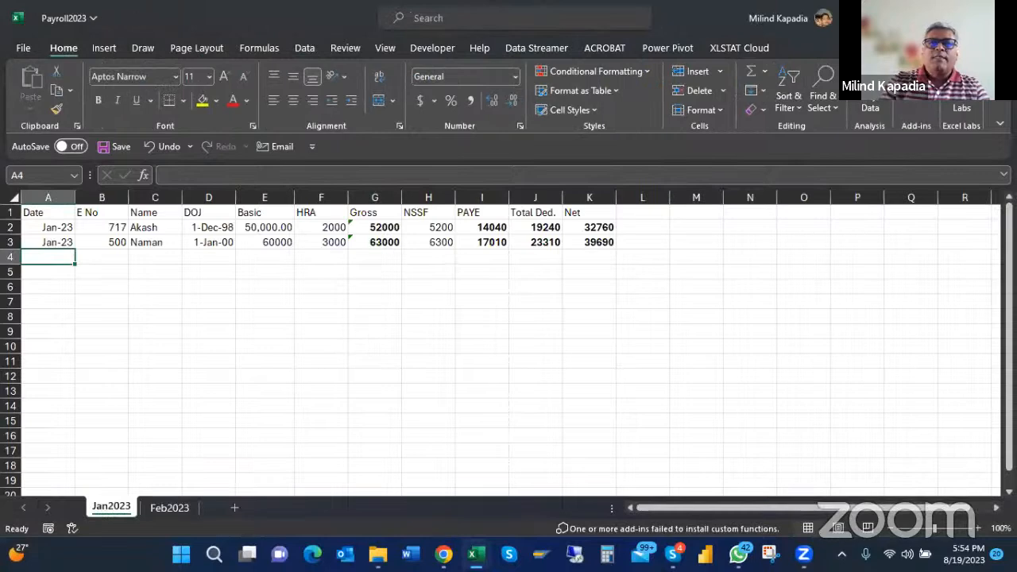
key(alt+Tab)
key(alt+Tab)
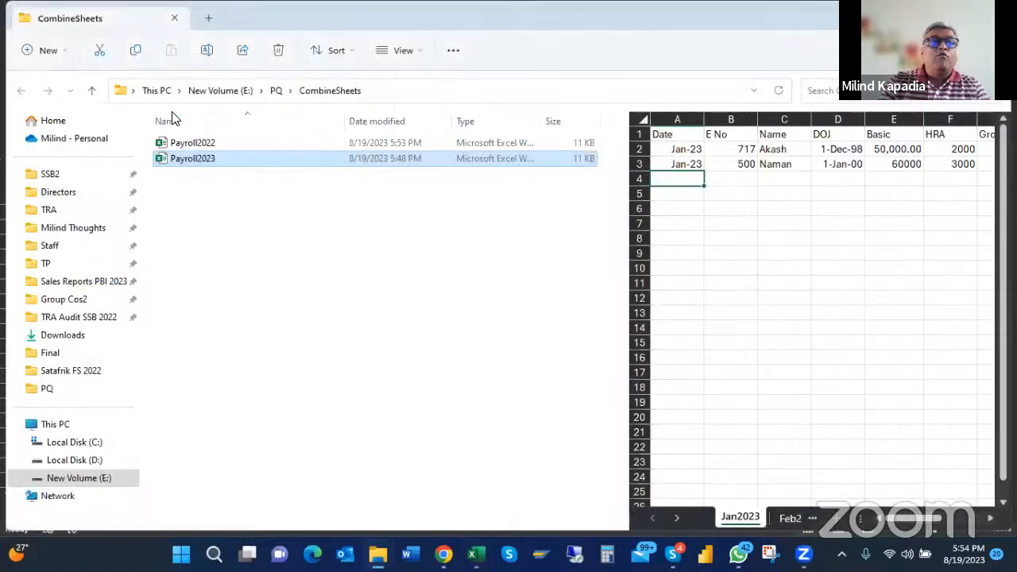
Open the Payroll2022 workbook and insert a blank column before HRA on the Jan2022 sheet
double_click(188, 146)
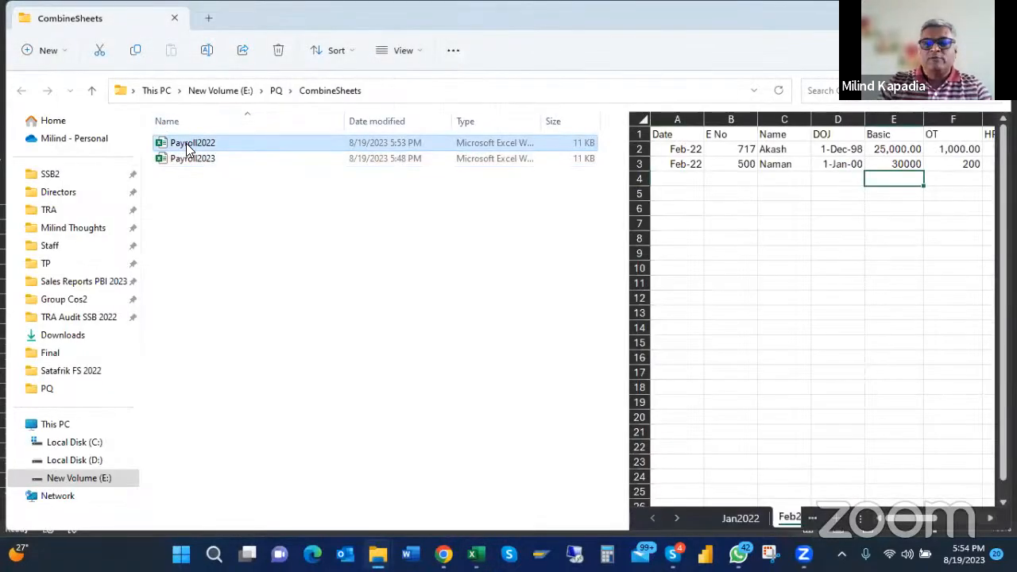
key(alt+Tab)
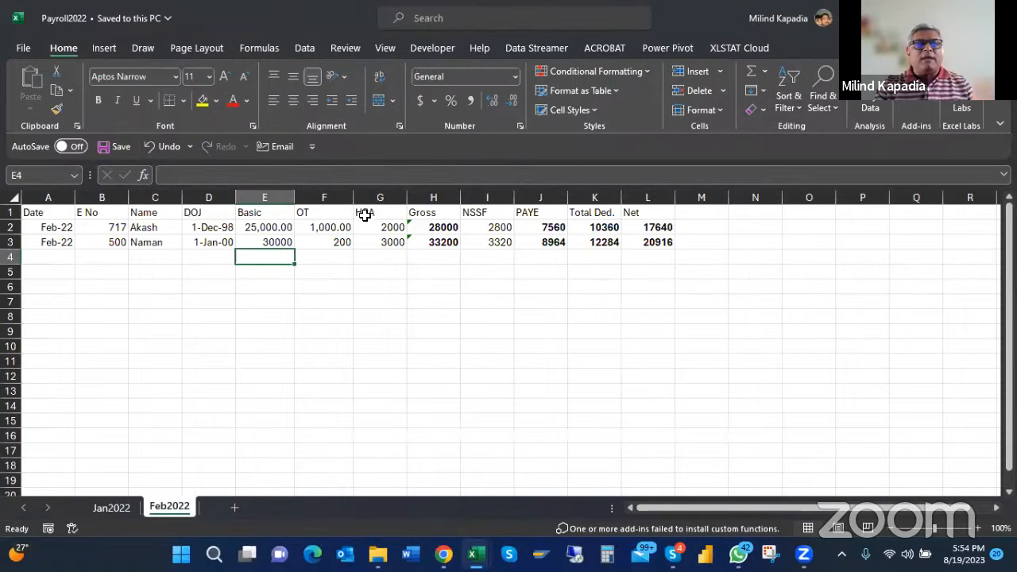
click(109, 513)
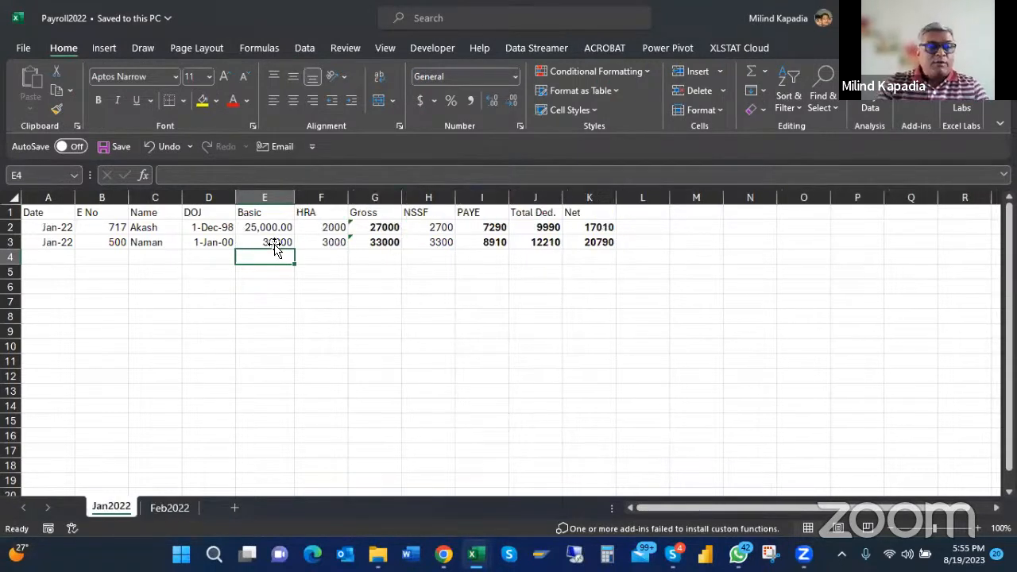
click(320, 197)
right_click(320, 197)
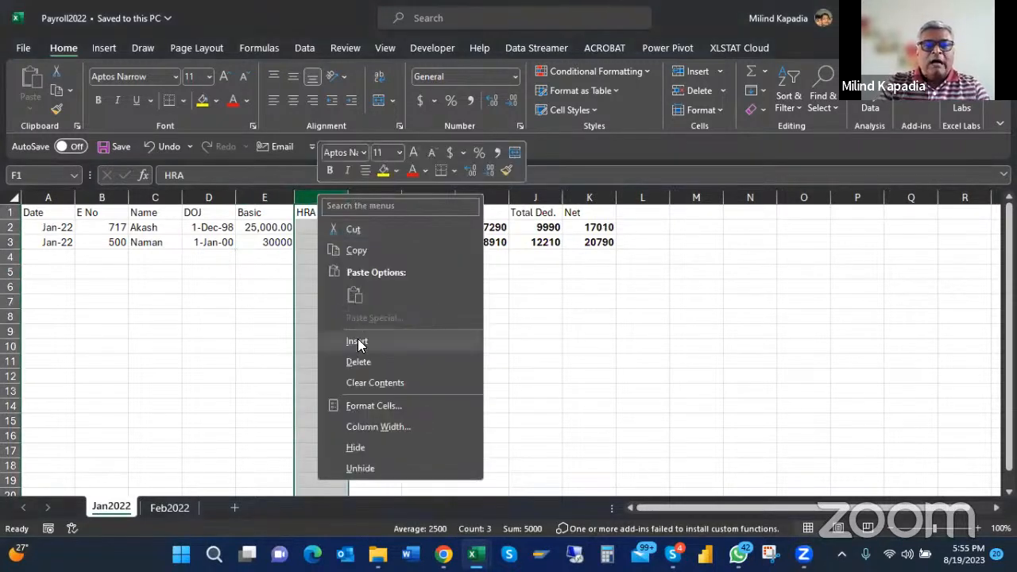
click(358, 342)
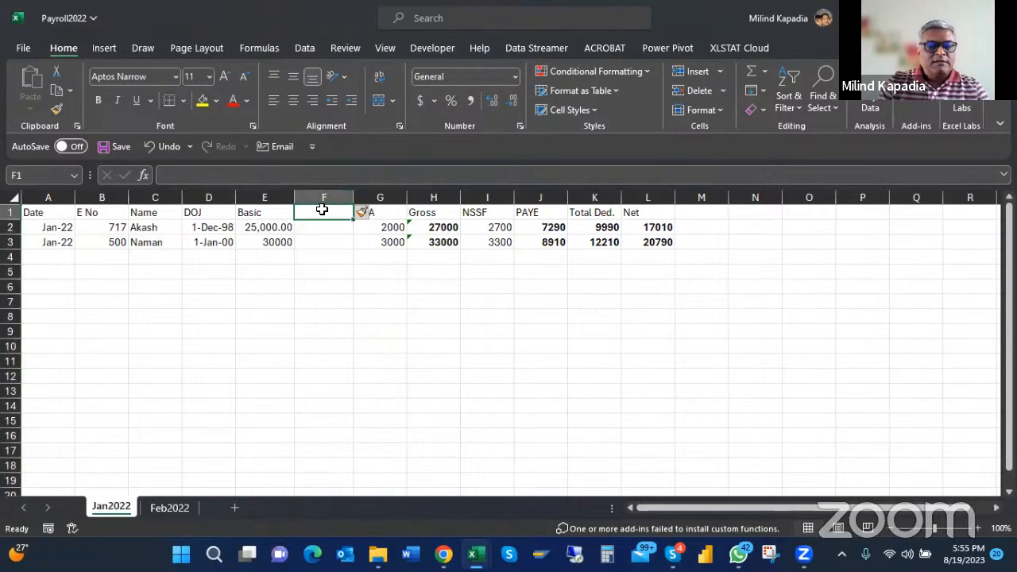
Head the new Jan2022 column DA, enter 500 for both employees, and save the workbook
text(Da)
key(Return)
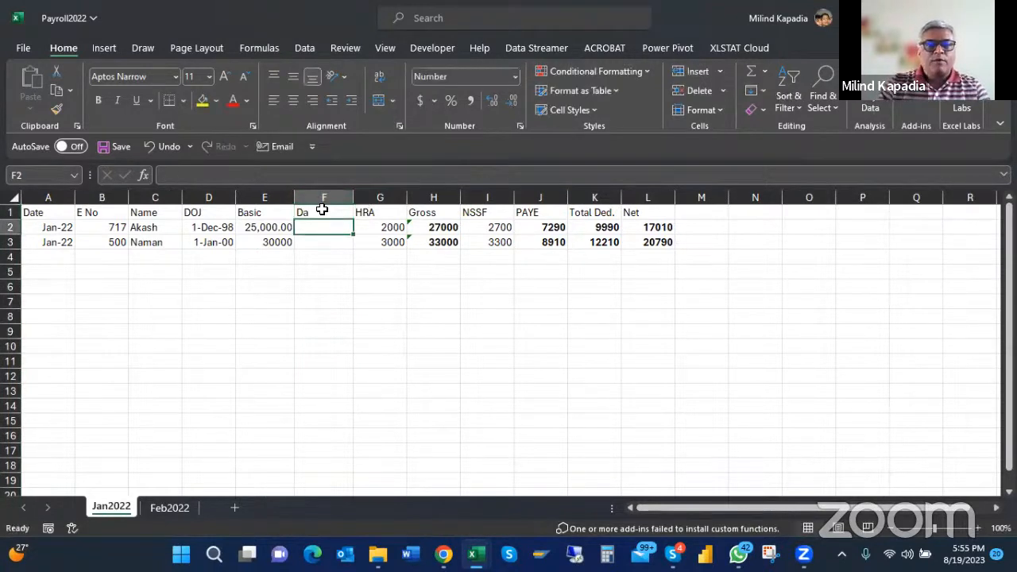
click(322, 212)
text(DA)
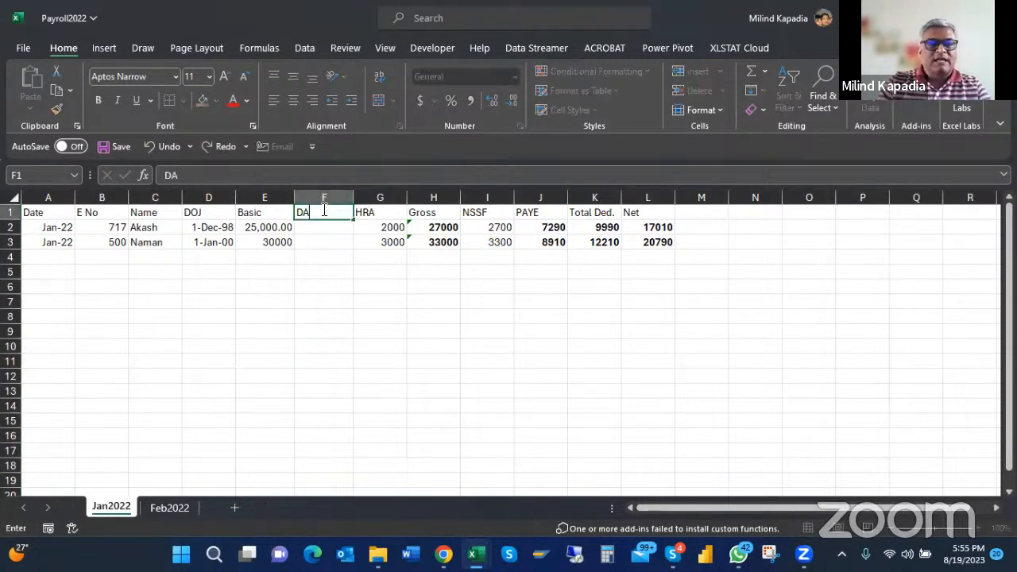
key(Return)
text(500)
key(Return)
text(500)
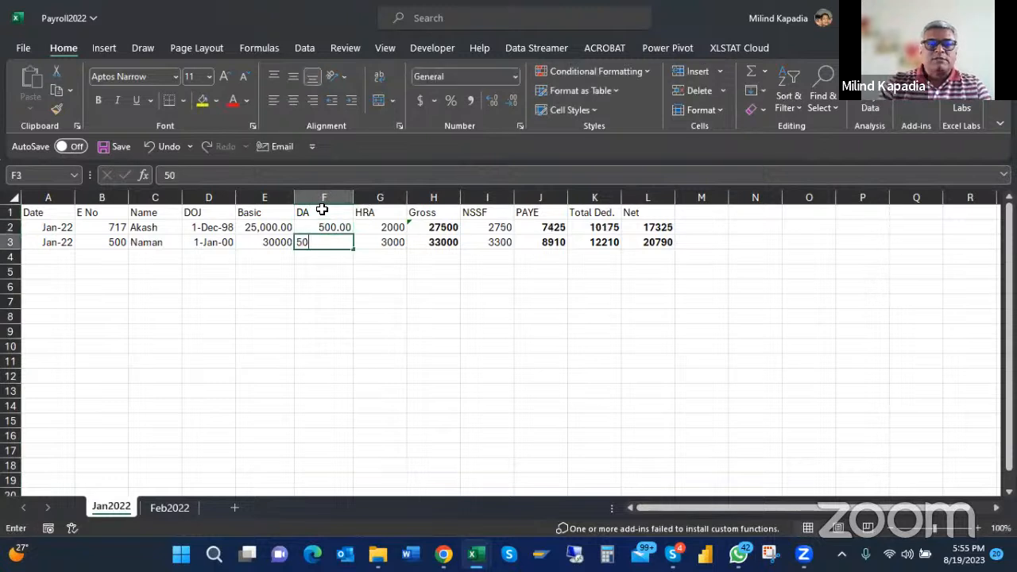
key(Return)
key(ctrl+s)
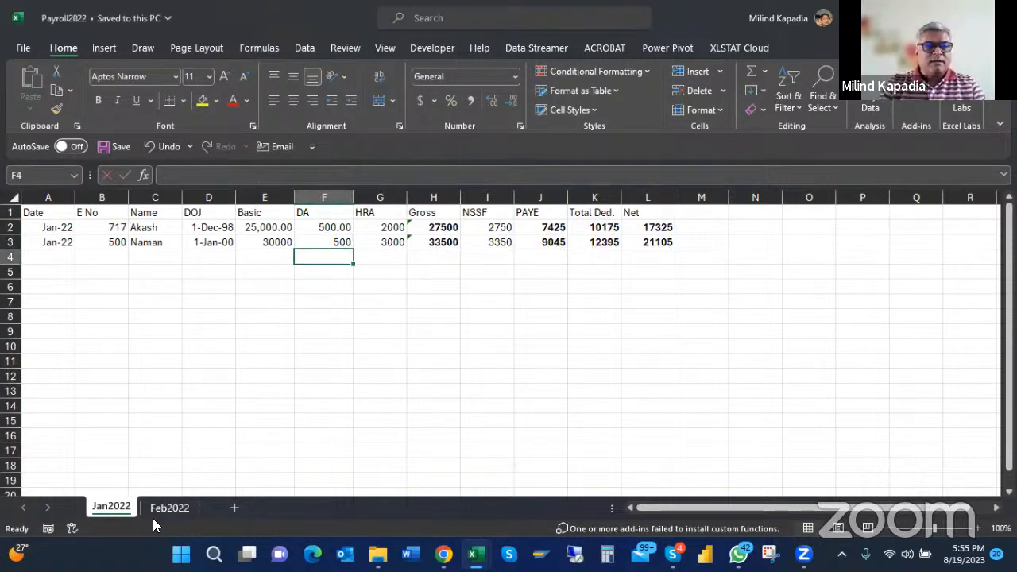
Insert a column before OT on the Feb2022 sheet and head it DA
click(167, 508)
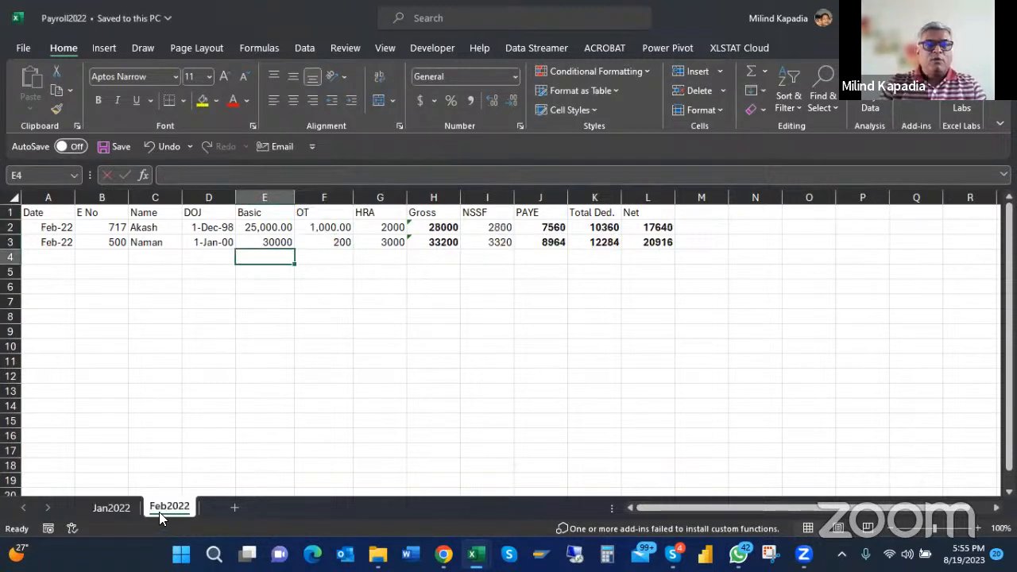
right_click(320, 197)
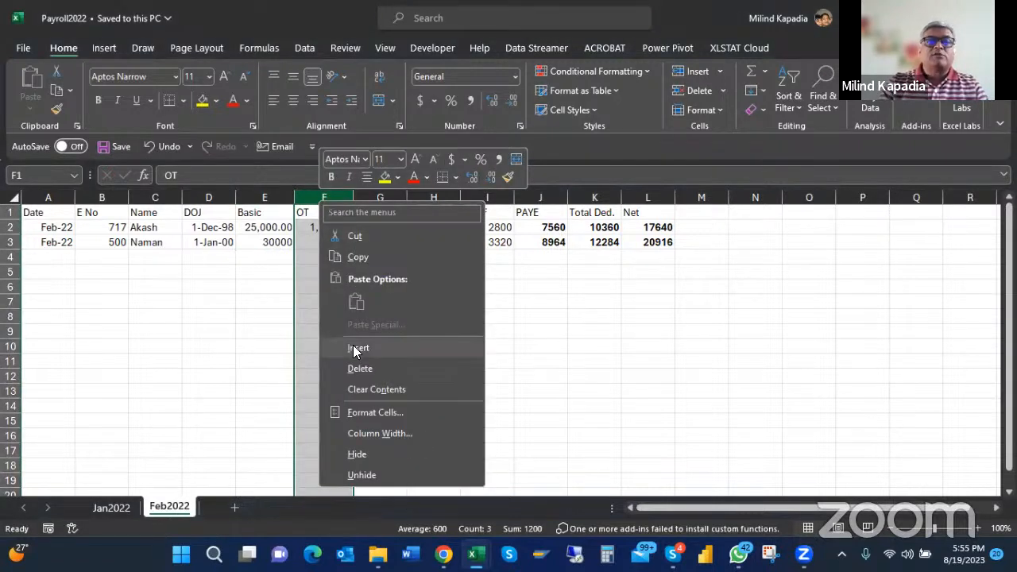
click(354, 350)
click(330, 218)
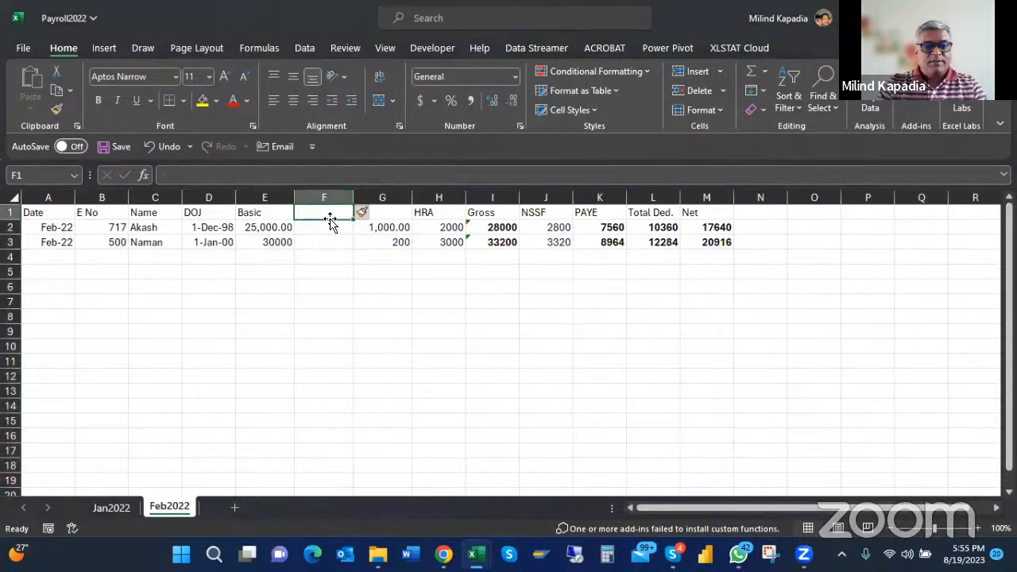
text(DA)
key(Return)
Enter DA amounts of 200 in F2 and 100 in F3 on the Feb2022 sheet, then save and close the workbook
text(50)
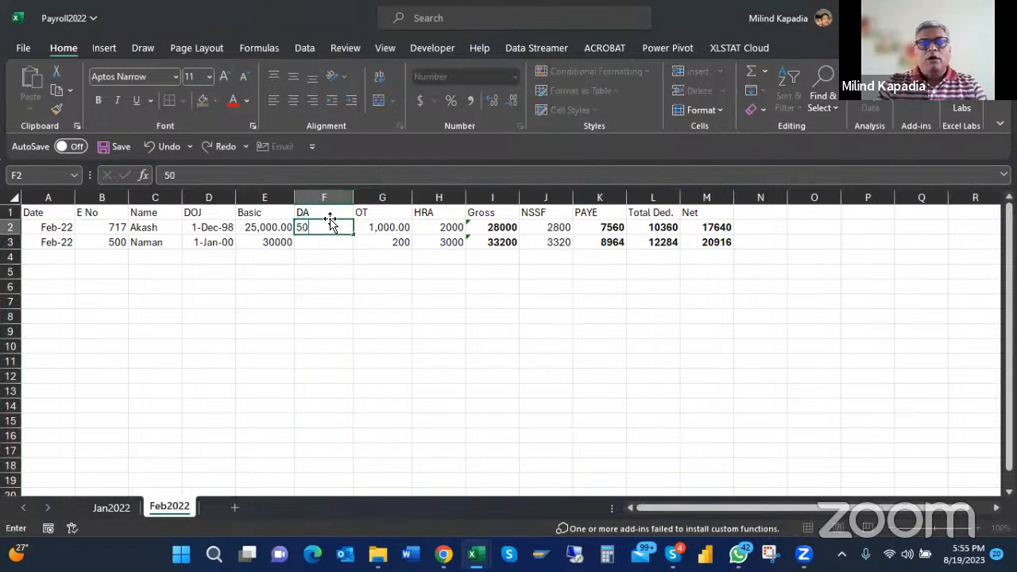
key(Return)
text(100)
key(ctrl+Return)
key(Up)
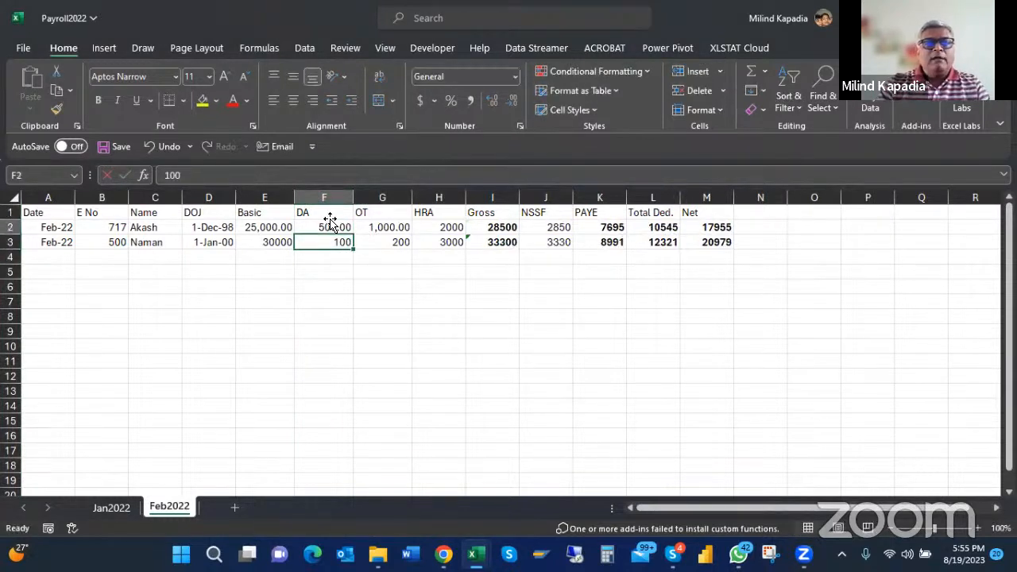
text(200)
key(Return)
key(ctrl+s)
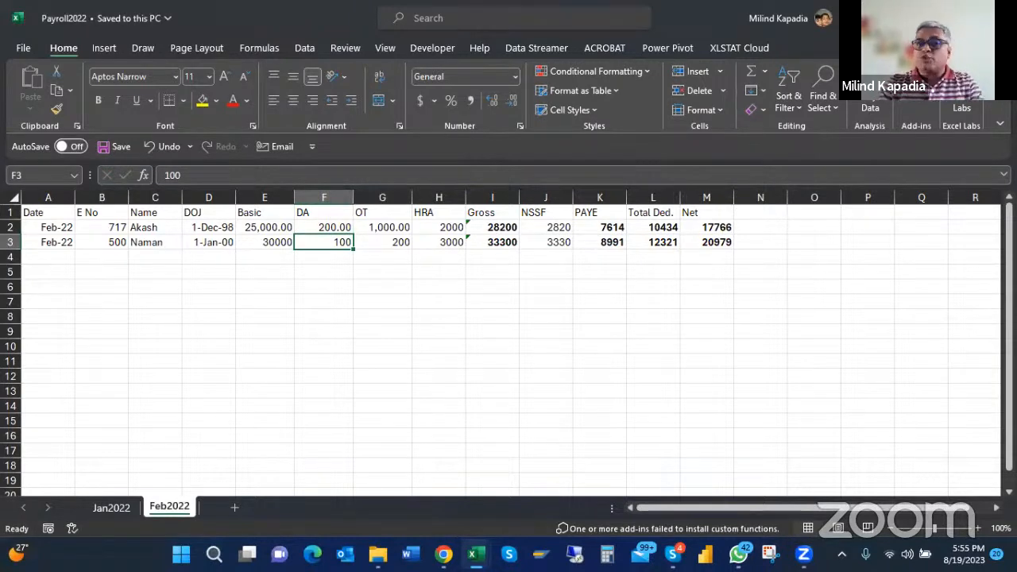
key(ctrl+w)
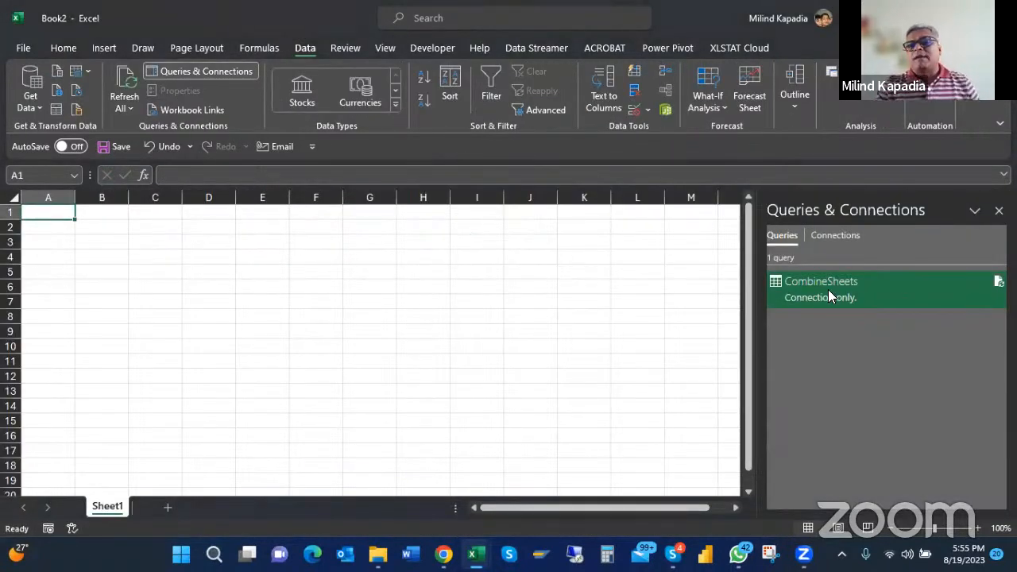
Open the CombineSheets query for editing and expand its Content column into all fields without the original column name as prefix
double_click(828, 289)
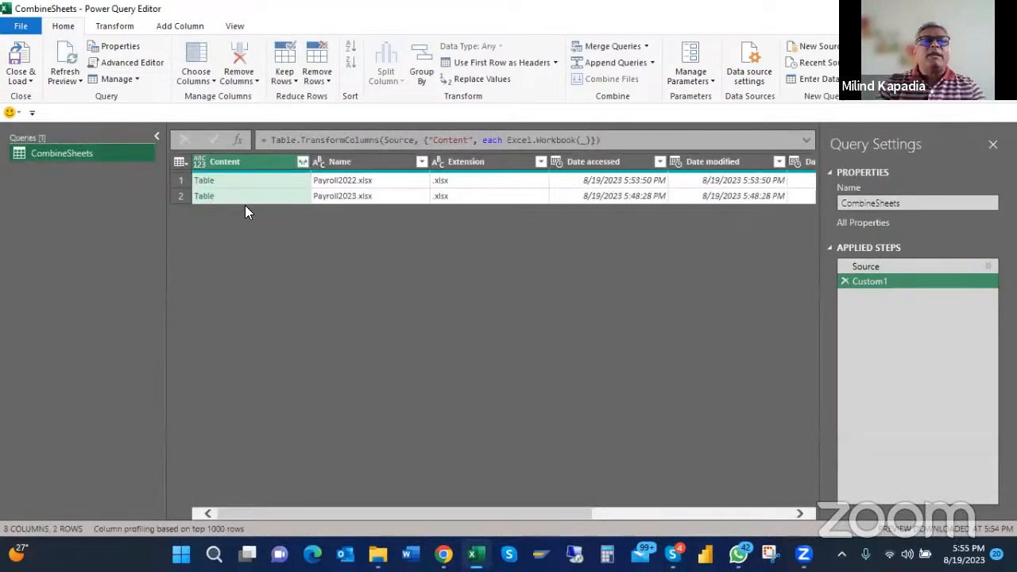
click(237, 180)
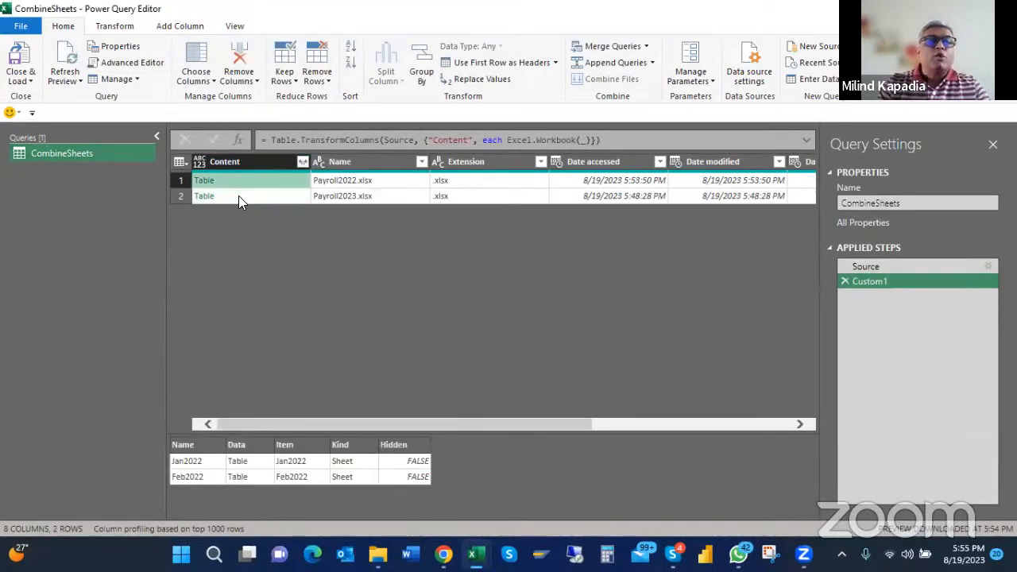
click(238, 196)
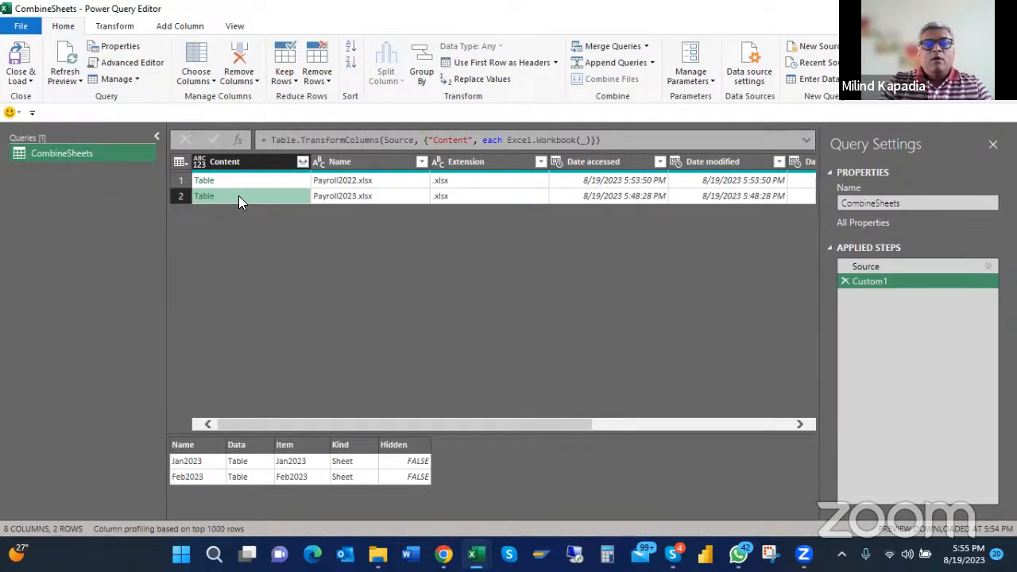
click(302, 163)
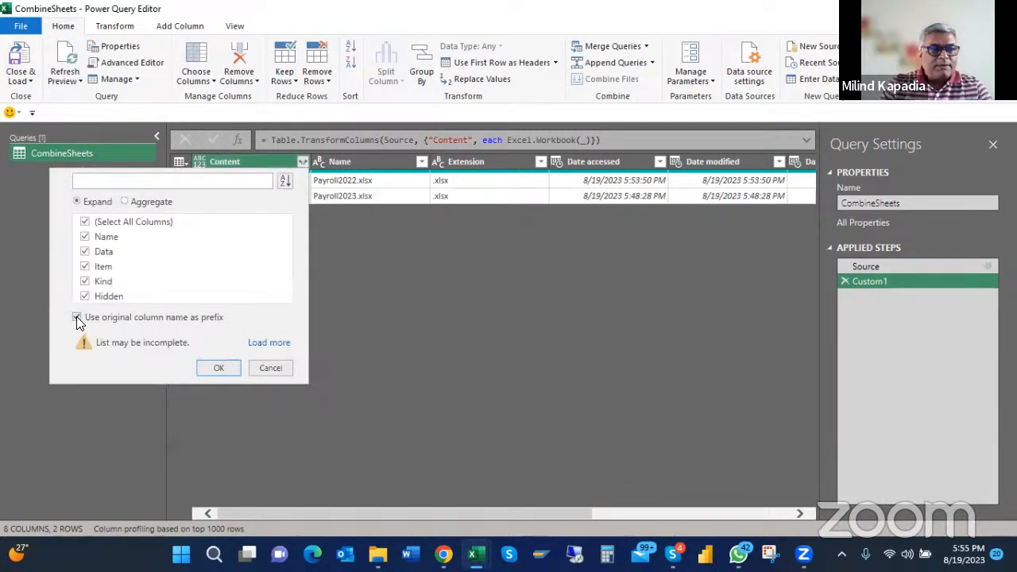
click(77, 318)
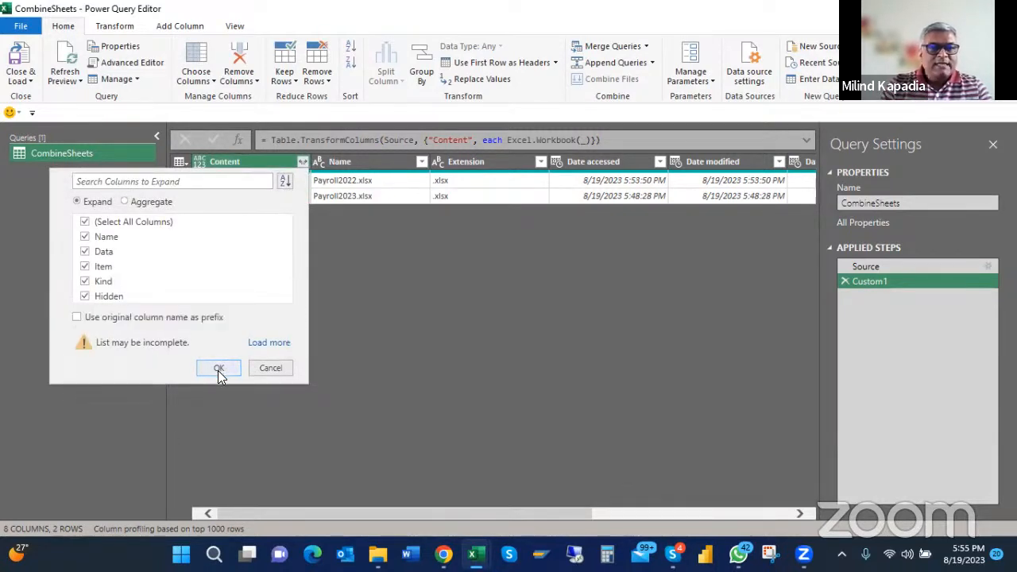
click(220, 372)
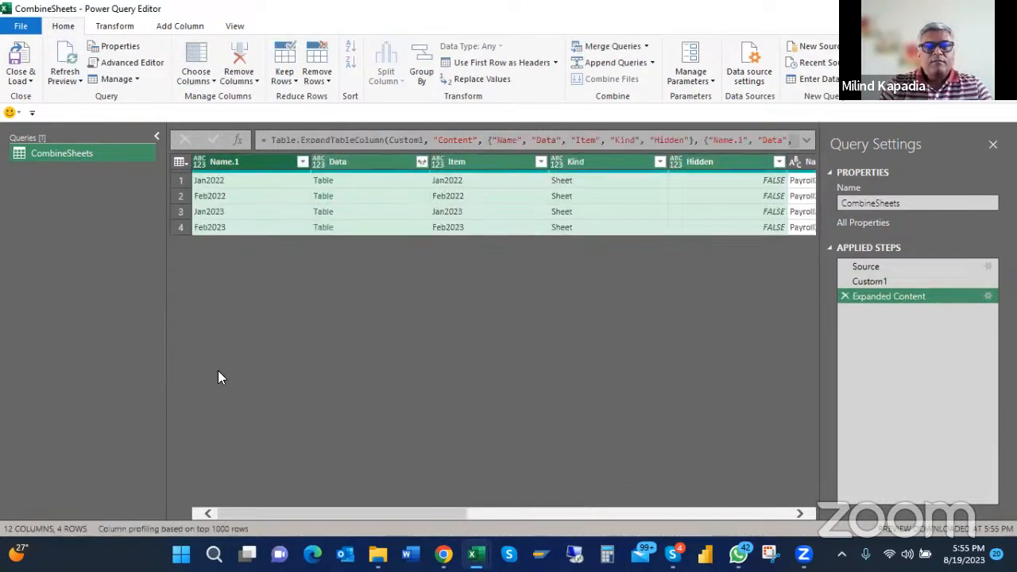
Preview the nested table of each monthly sheet, and in the Custom1 step change the formula's workbook call to Excel.Workbook(_,true)
click(357, 183)
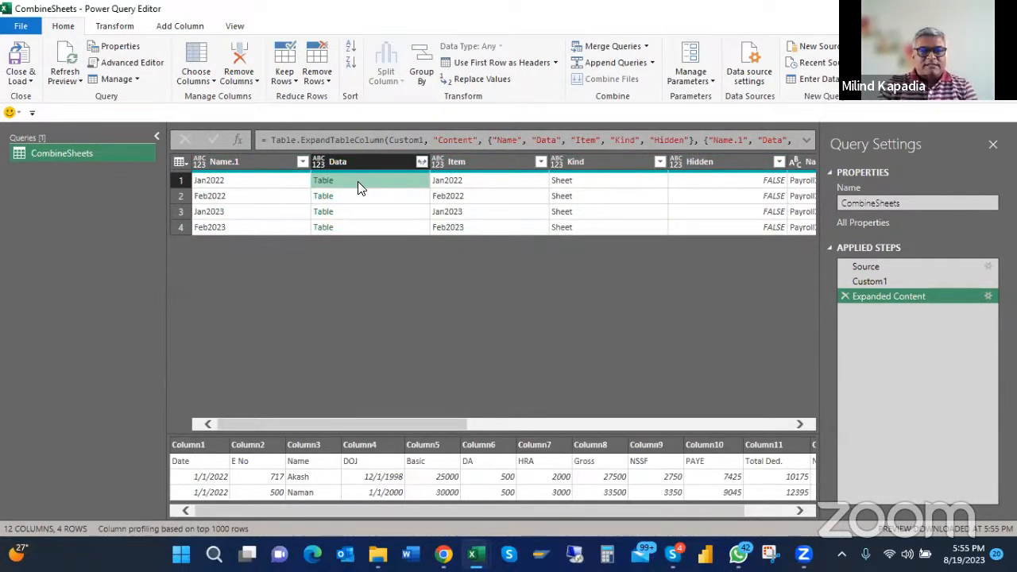
click(368, 199)
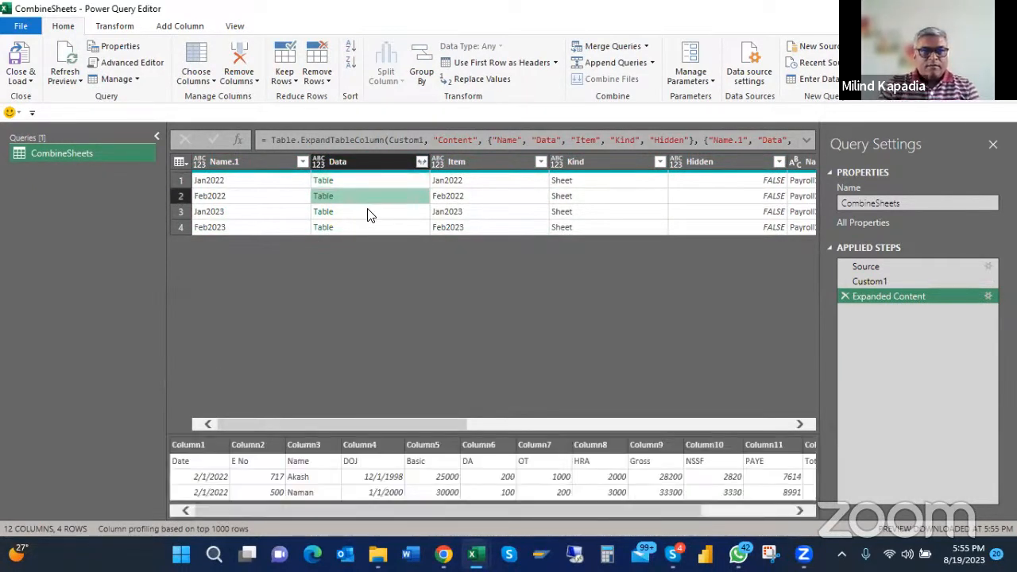
click(367, 218)
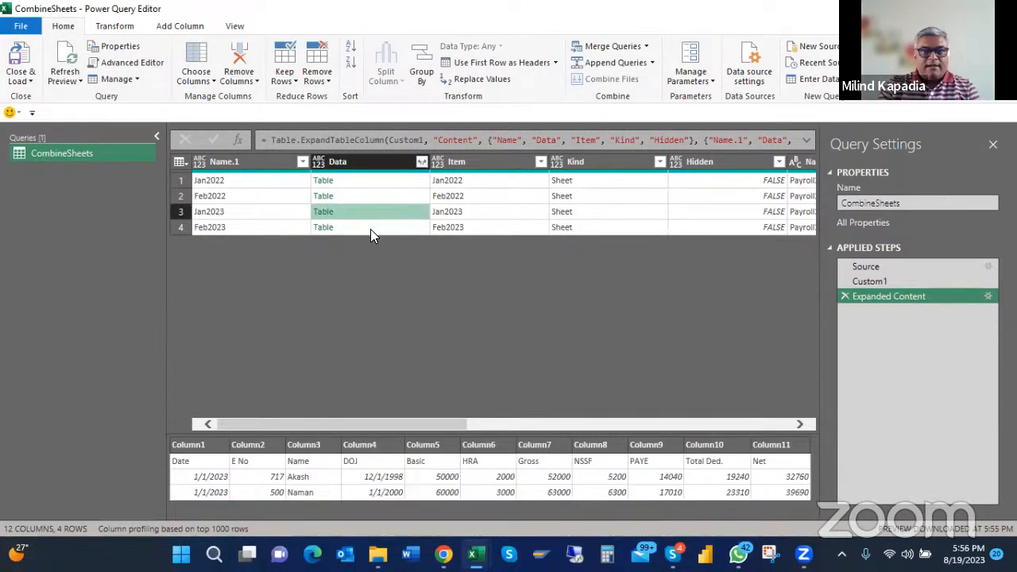
click(370, 231)
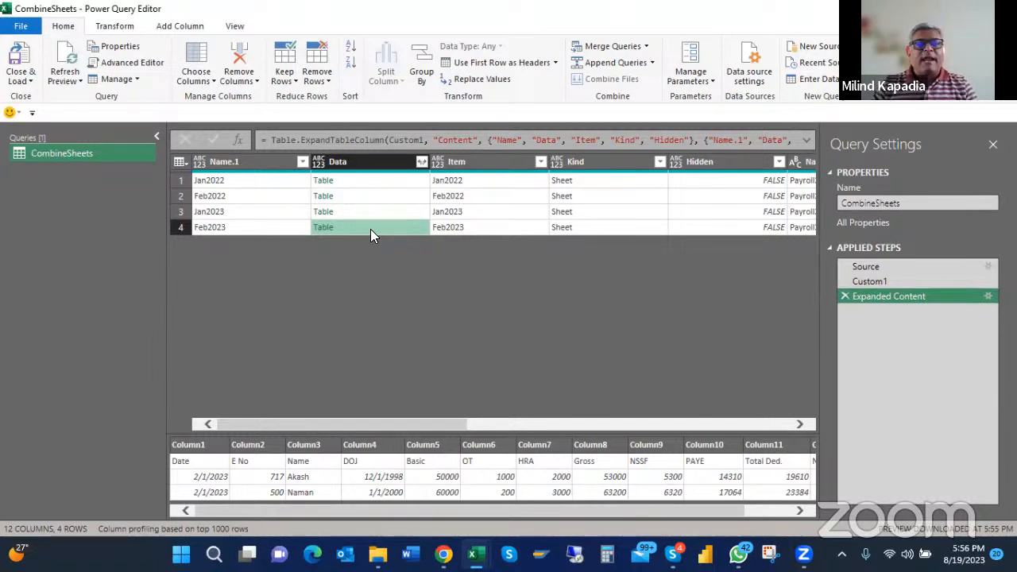
click(869, 282)
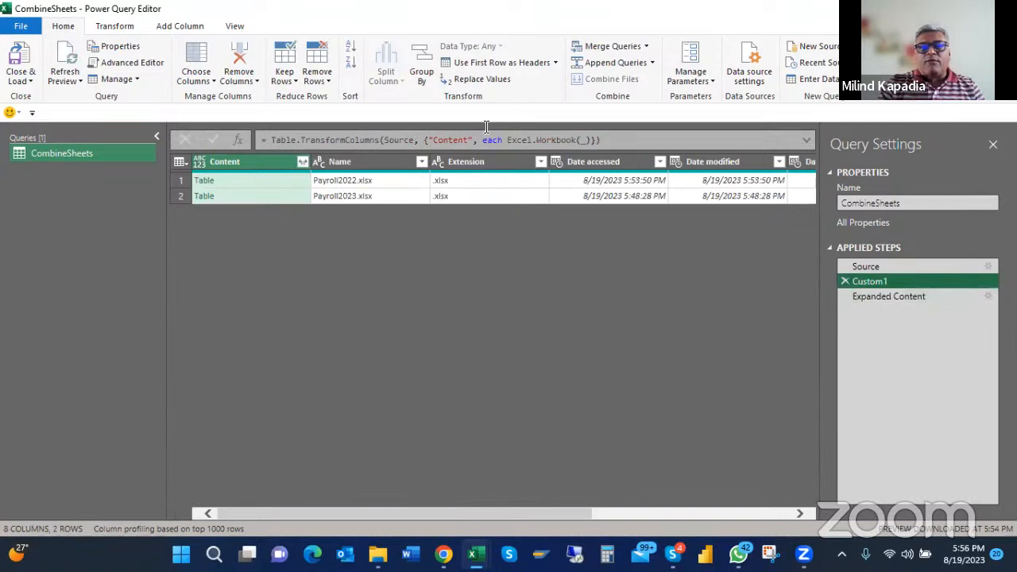
click(585, 140)
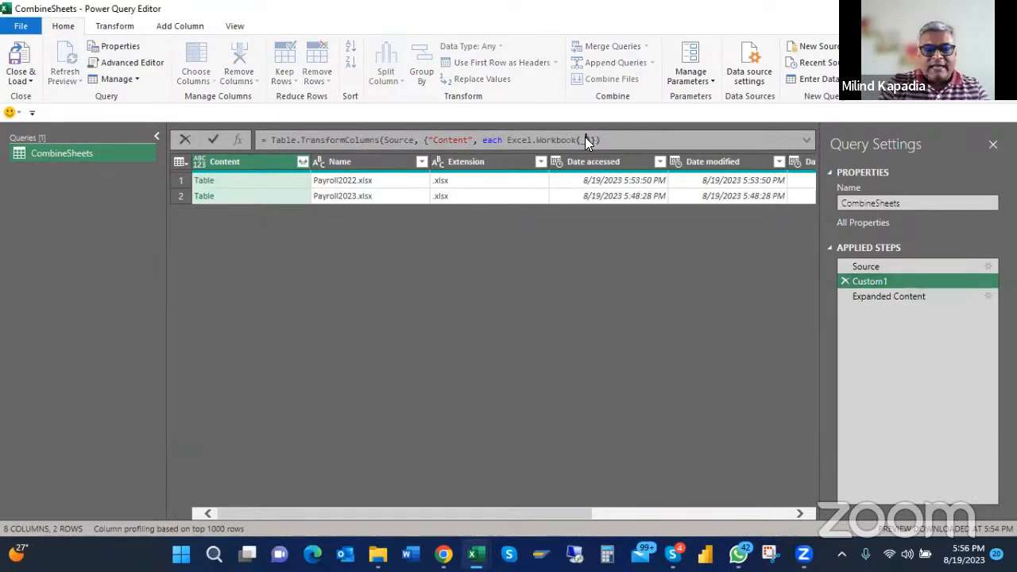
text(,)
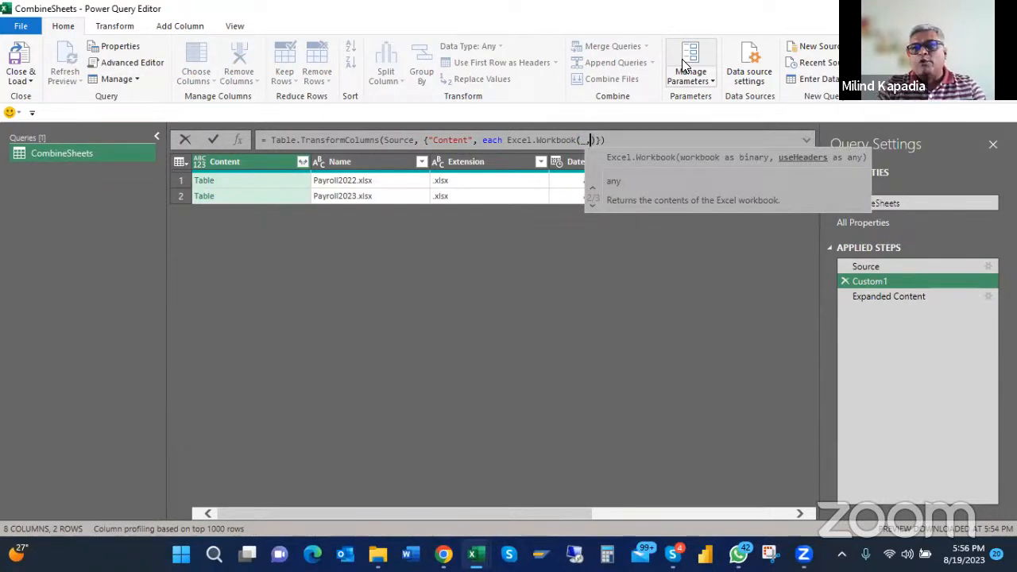
text(TRUE)
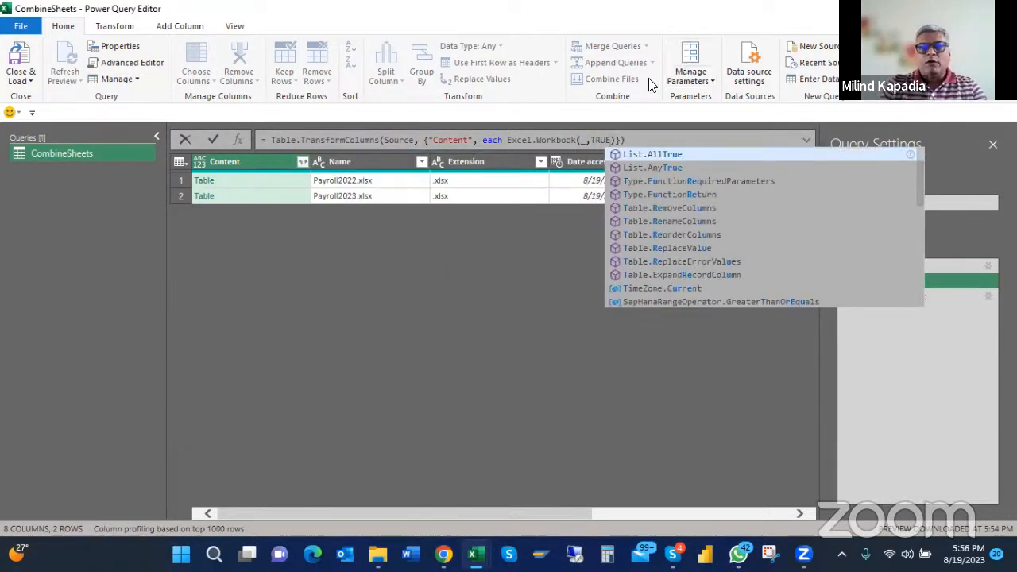
key(BackSpace)
key(BackSpace)
key(BackSpace)
key(BackSpace)
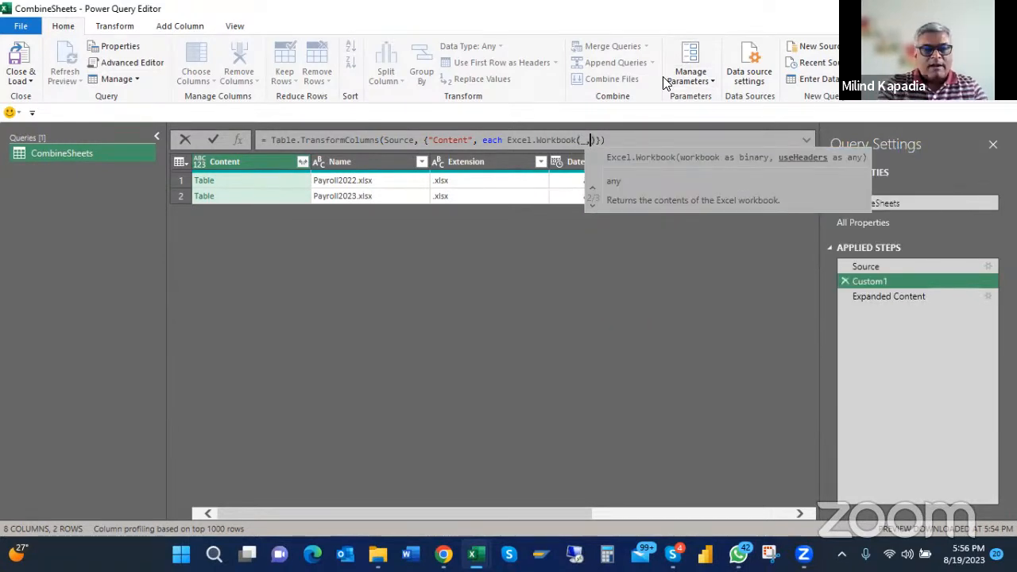
text(true)
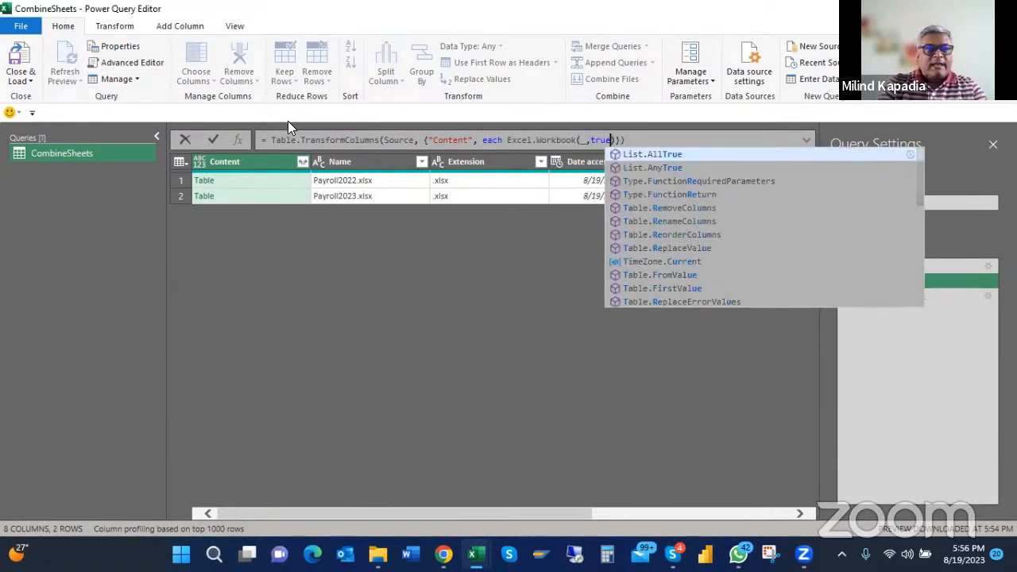
click(205, 139)
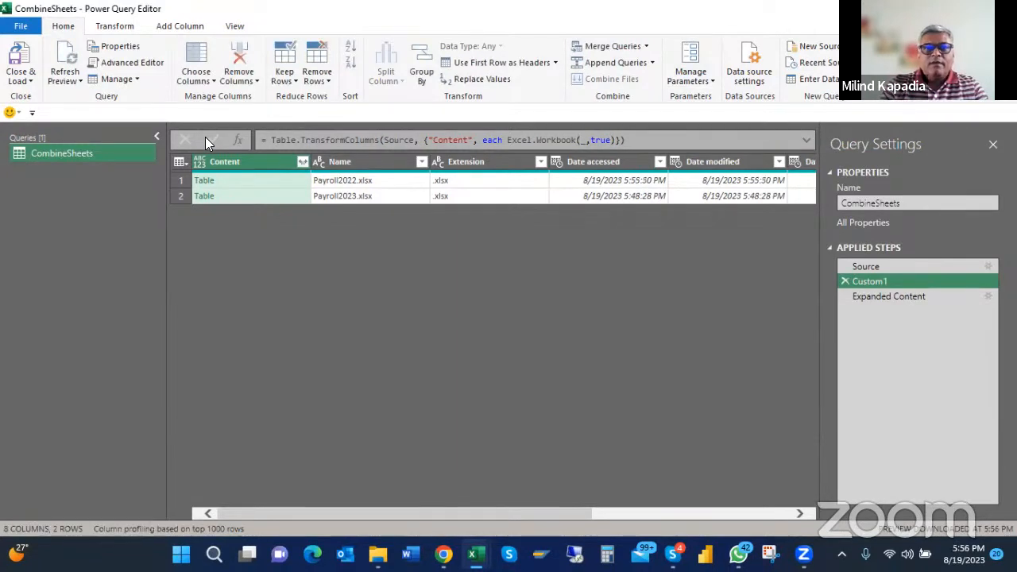
Examine the headers of each monthly sheet's nested table in the Expanded Content step, and review the Source and Custom1 steps
click(896, 295)
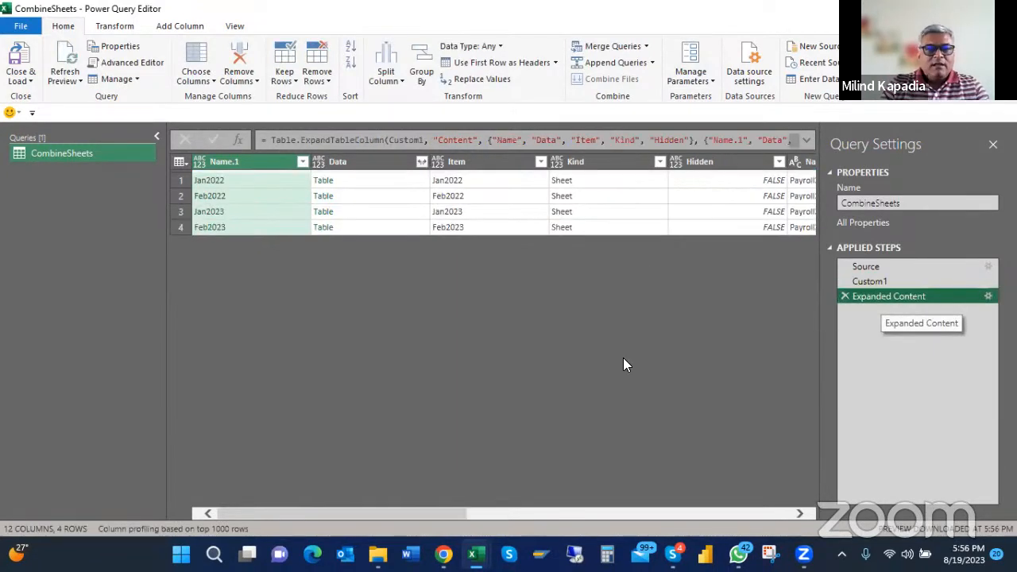
click(354, 181)
click(356, 197)
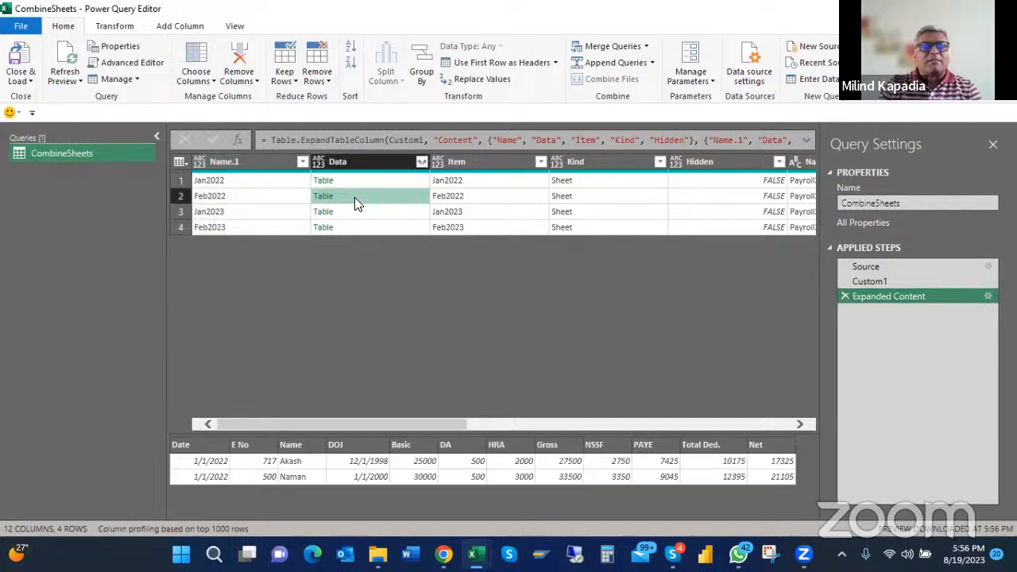
click(357, 216)
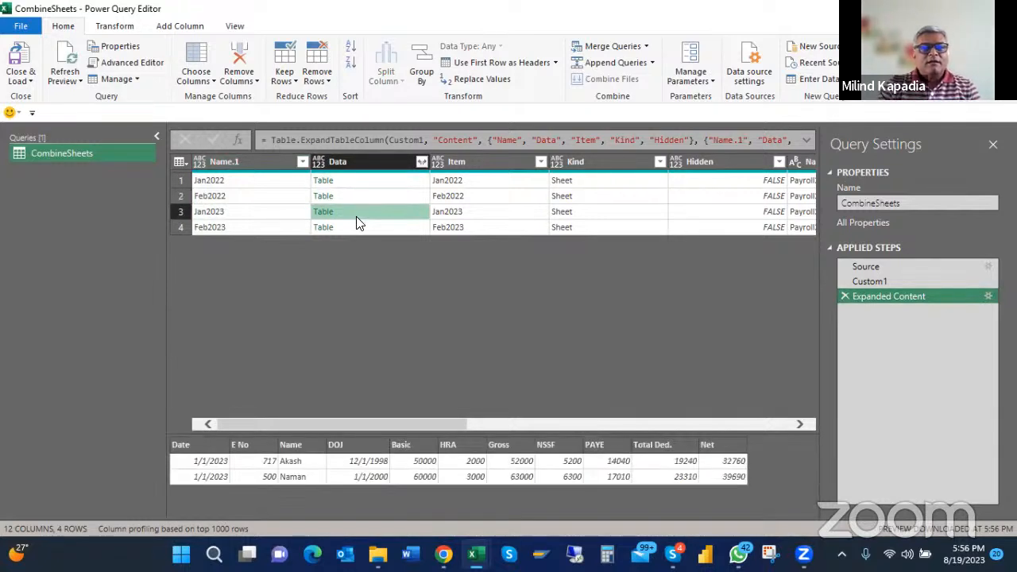
click(356, 229)
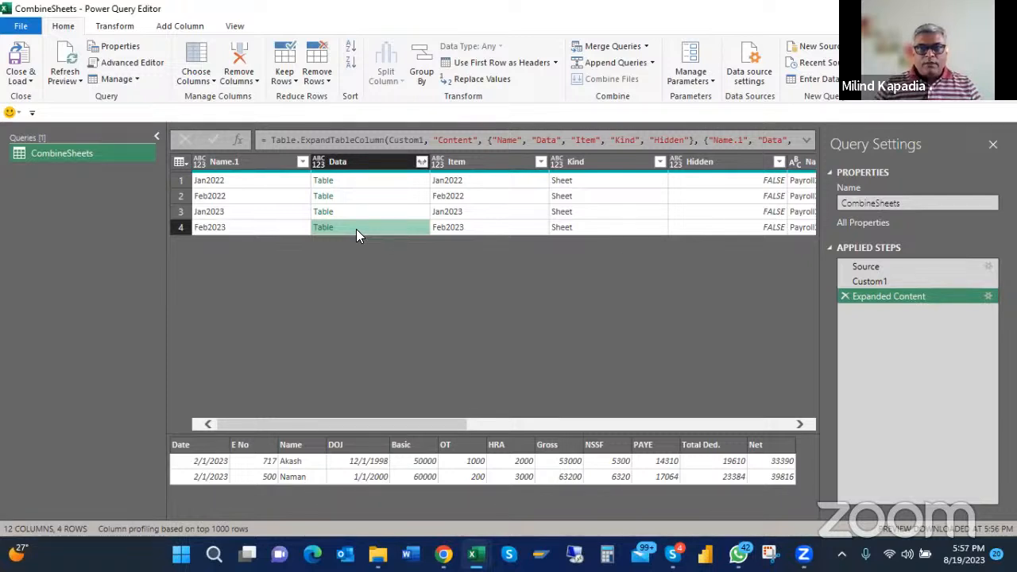
click(880, 267)
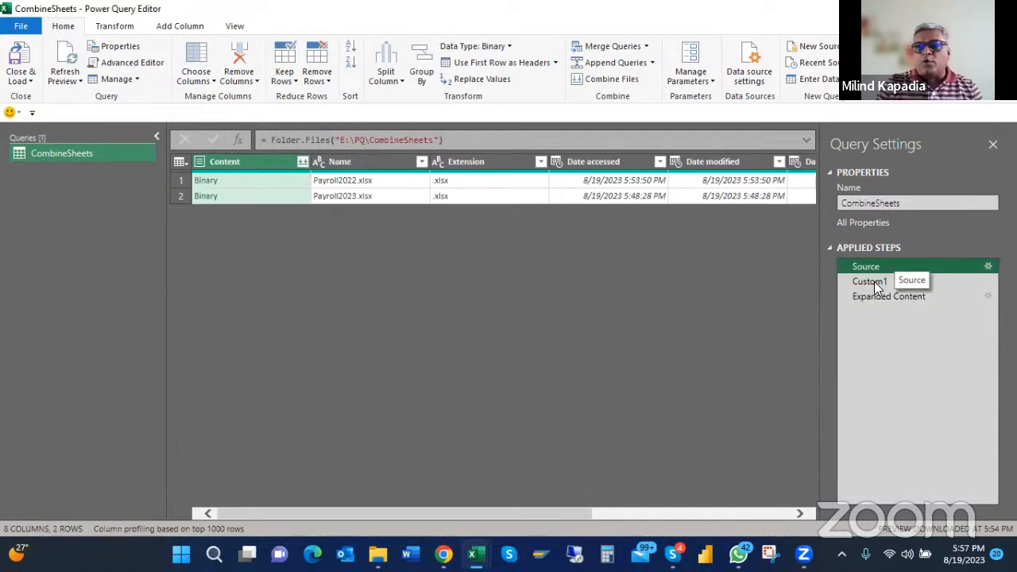
click(872, 283)
click(869, 297)
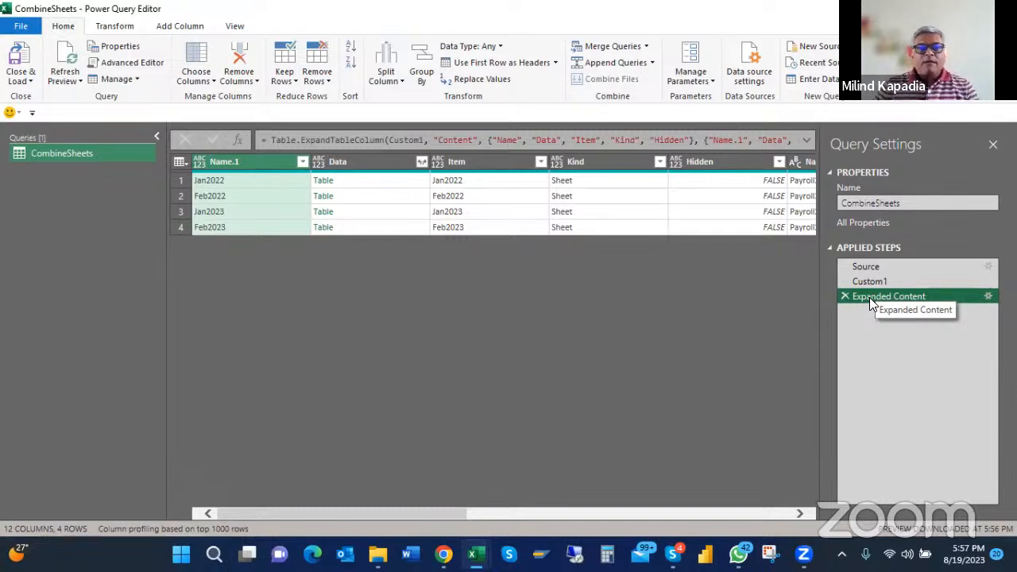
click(421, 162)
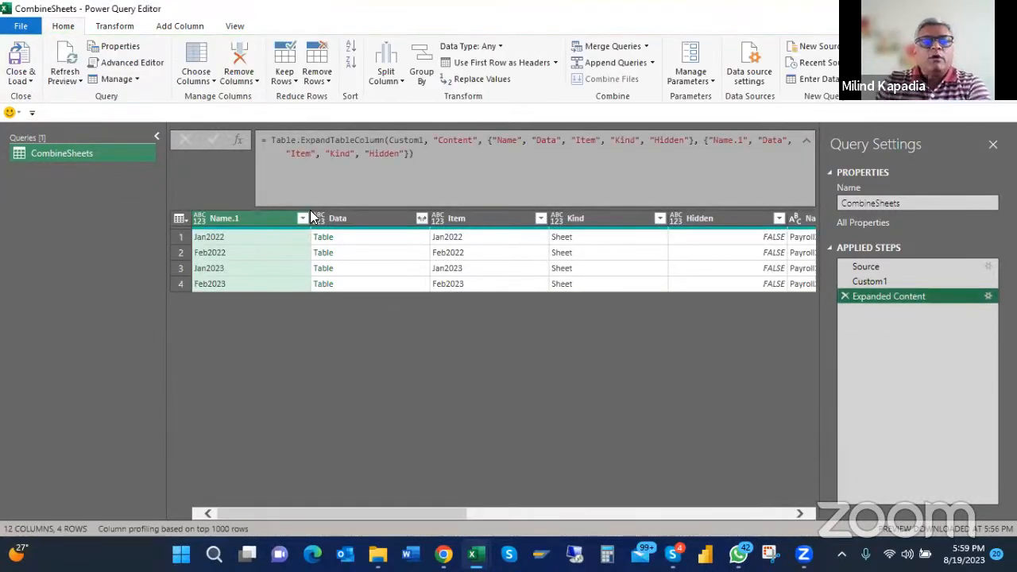
click(355, 242)
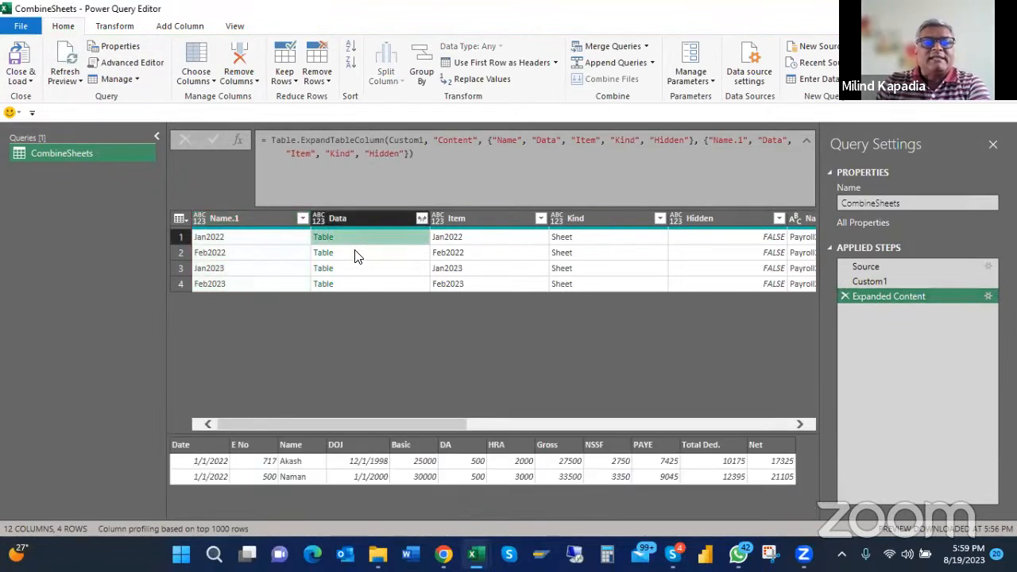
click(356, 253)
click(356, 268)
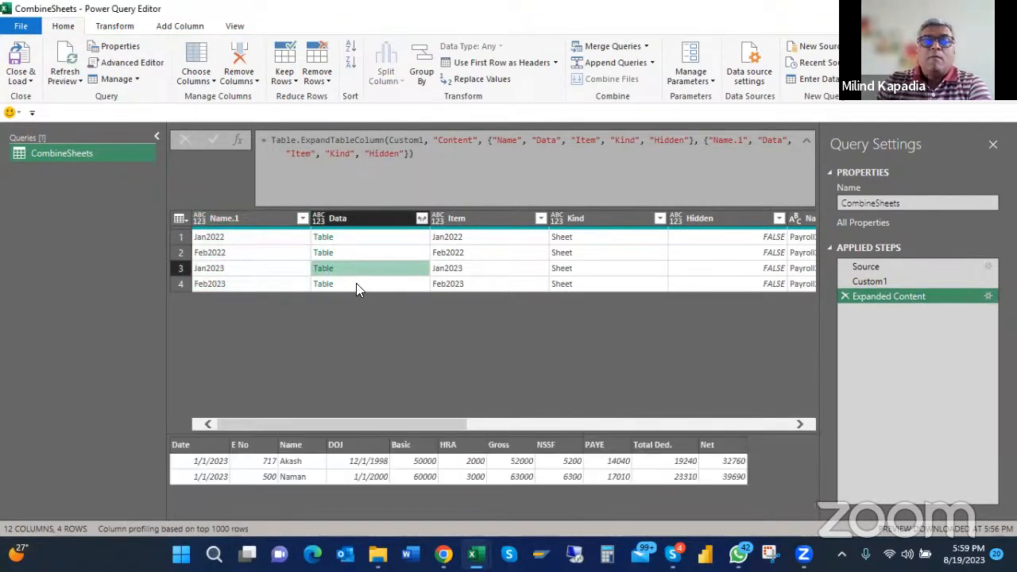
click(356, 283)
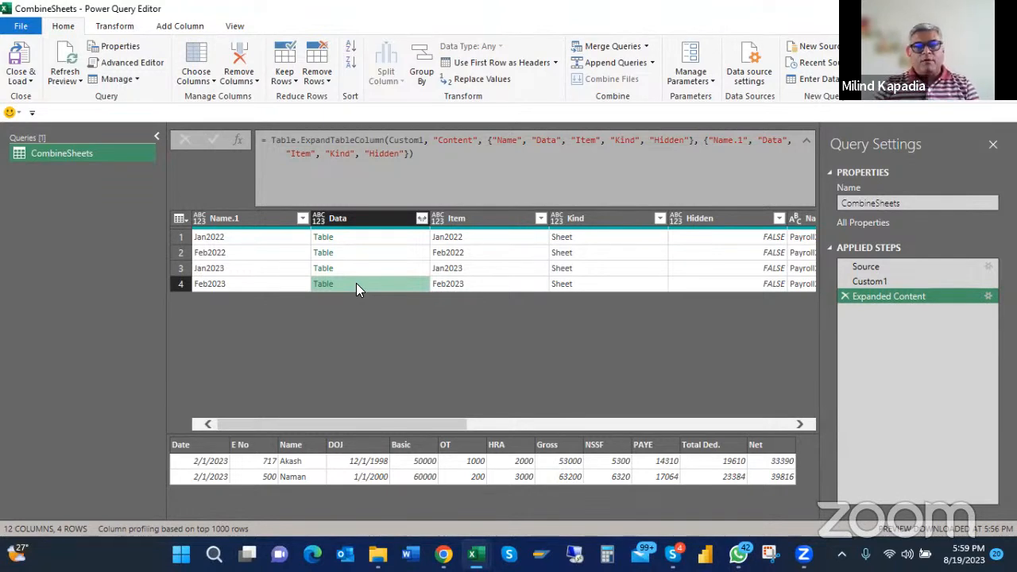
Expand the Data column into all payroll columns without the original column name as prefix
click(423, 219)
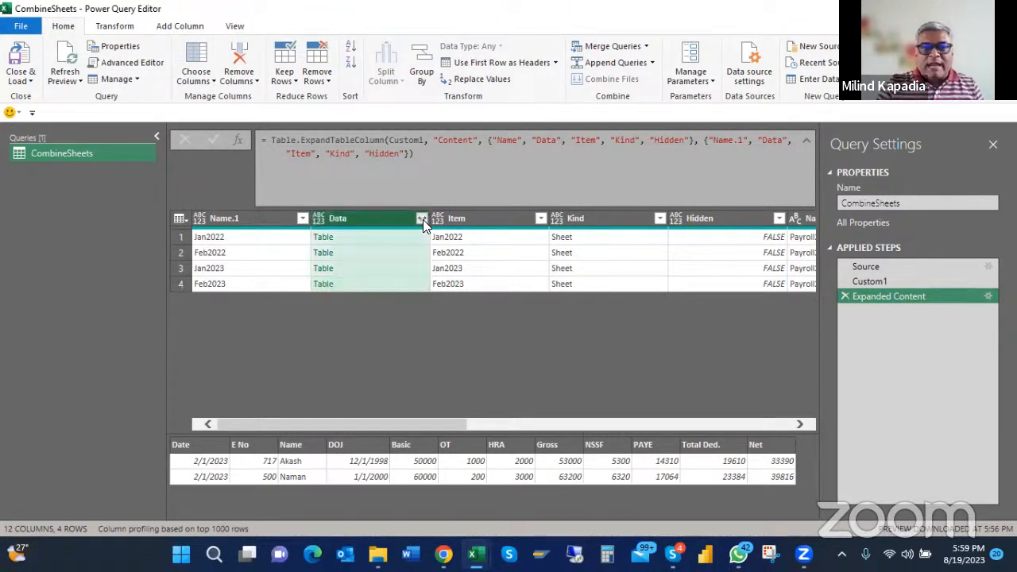
click(422, 218)
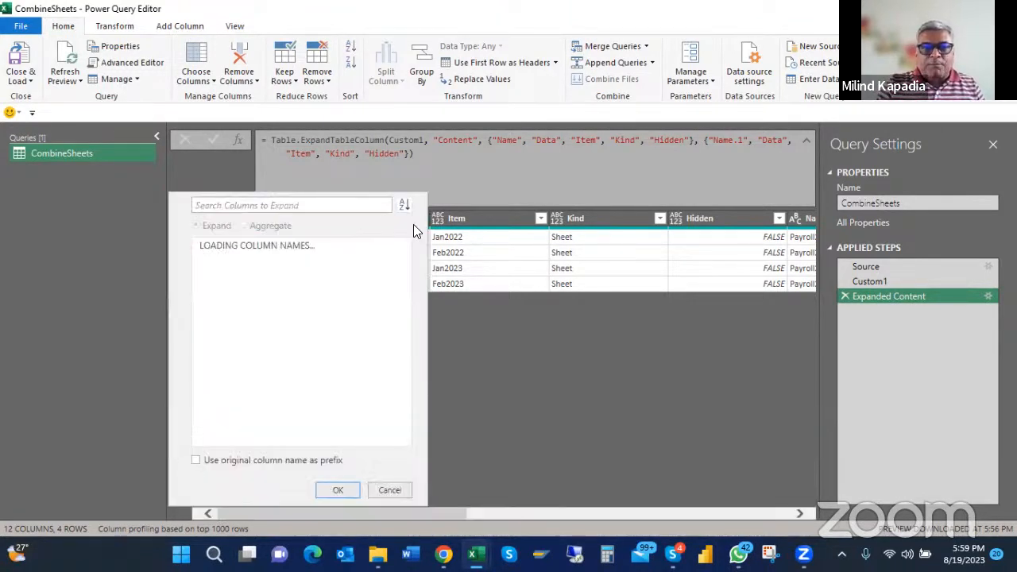
click(337, 512)
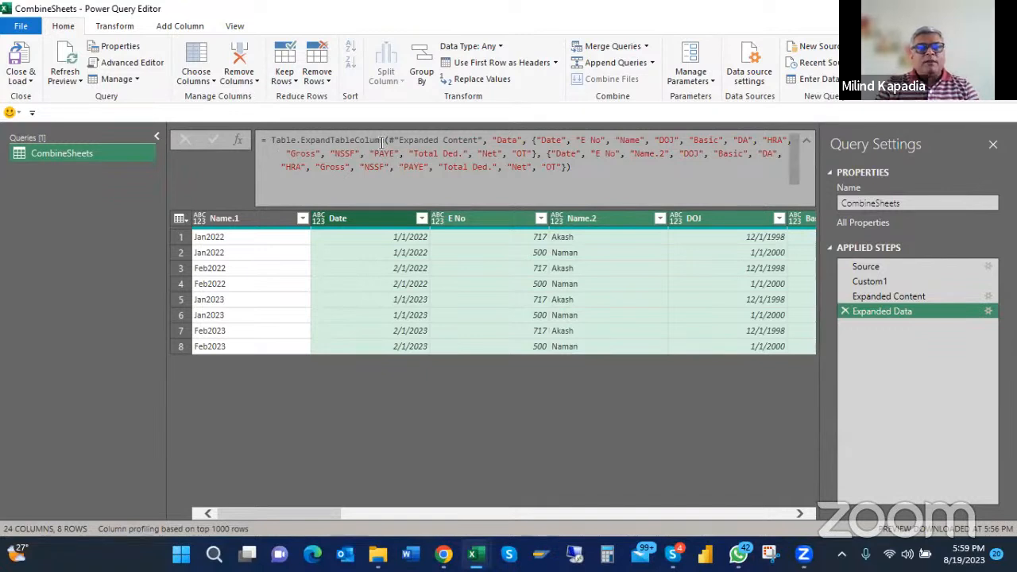
Compare the Expanded Content and Expanded Data steps, and close and load the query with Expanded Data as its last step
drag(883, 295, 890, 298)
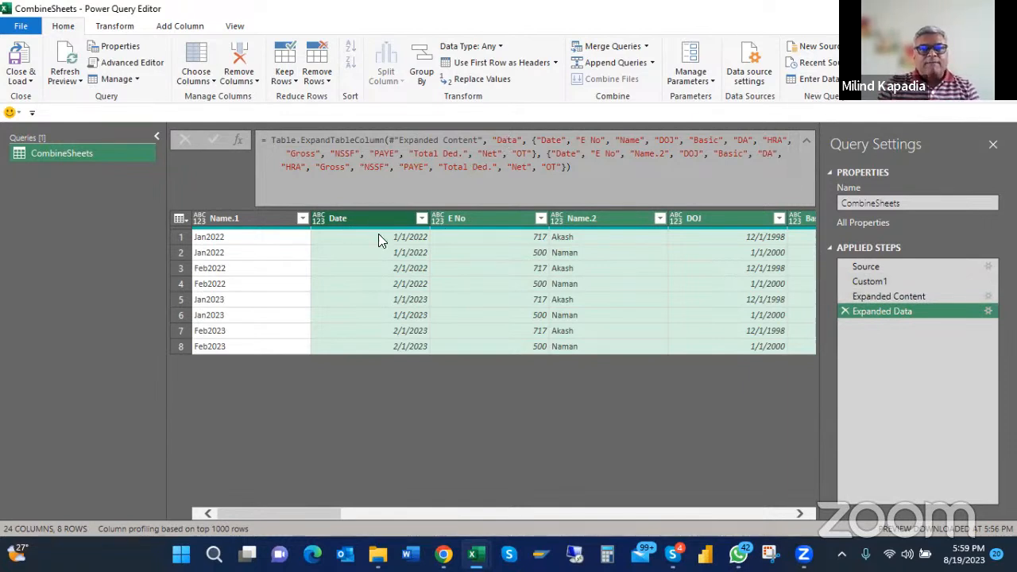
click(895, 297)
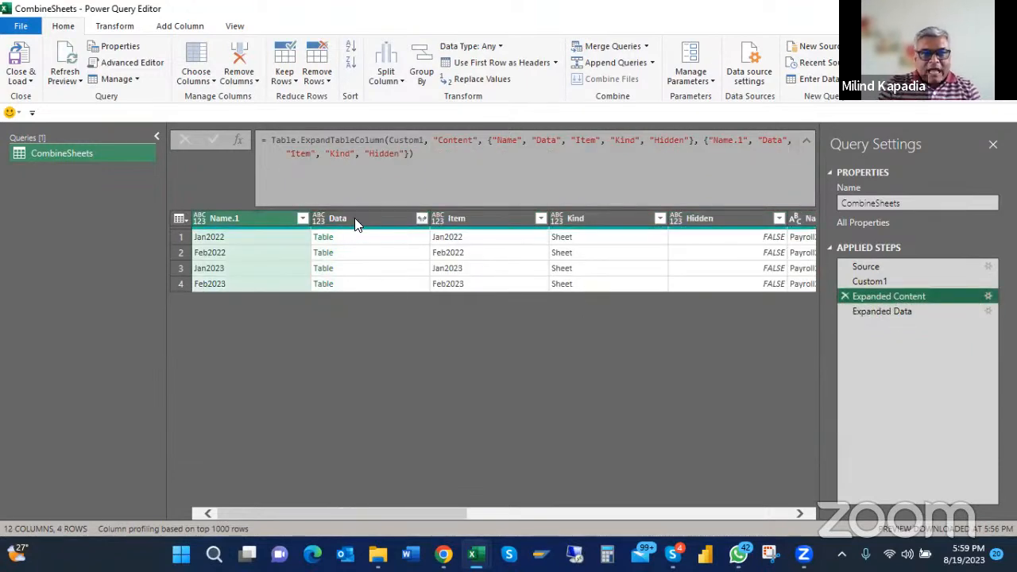
click(876, 310)
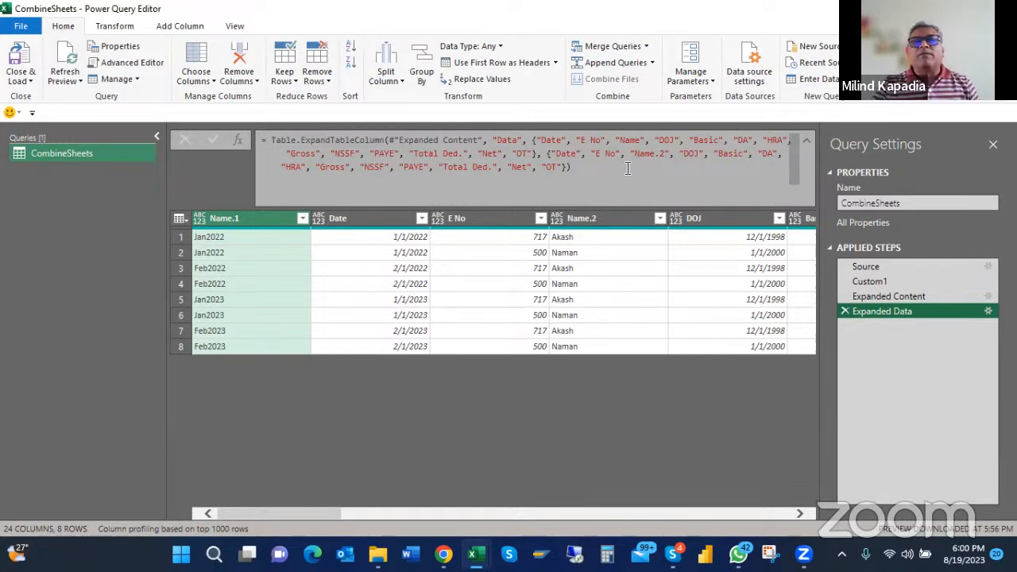
click(25, 79)
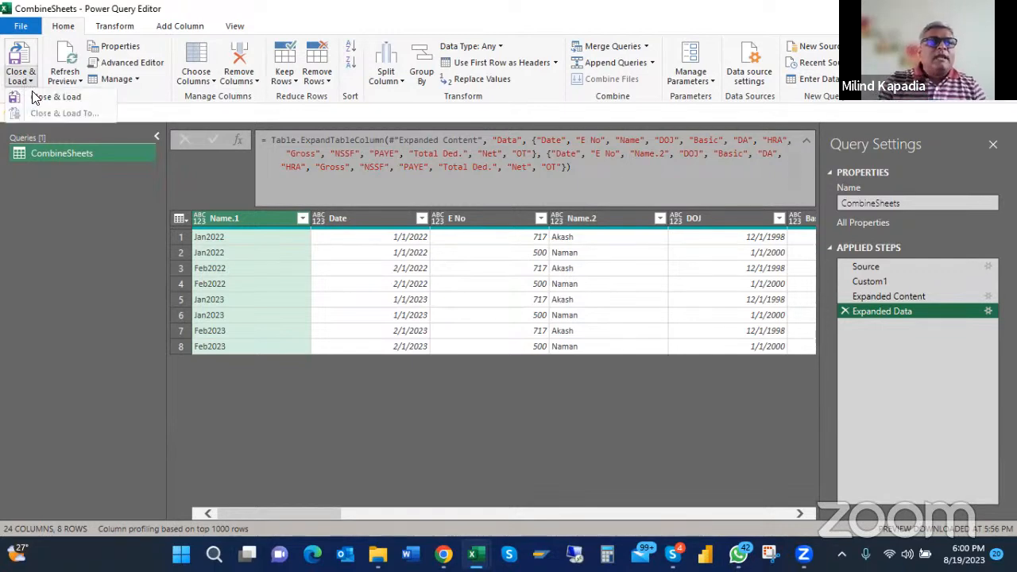
click(42, 97)
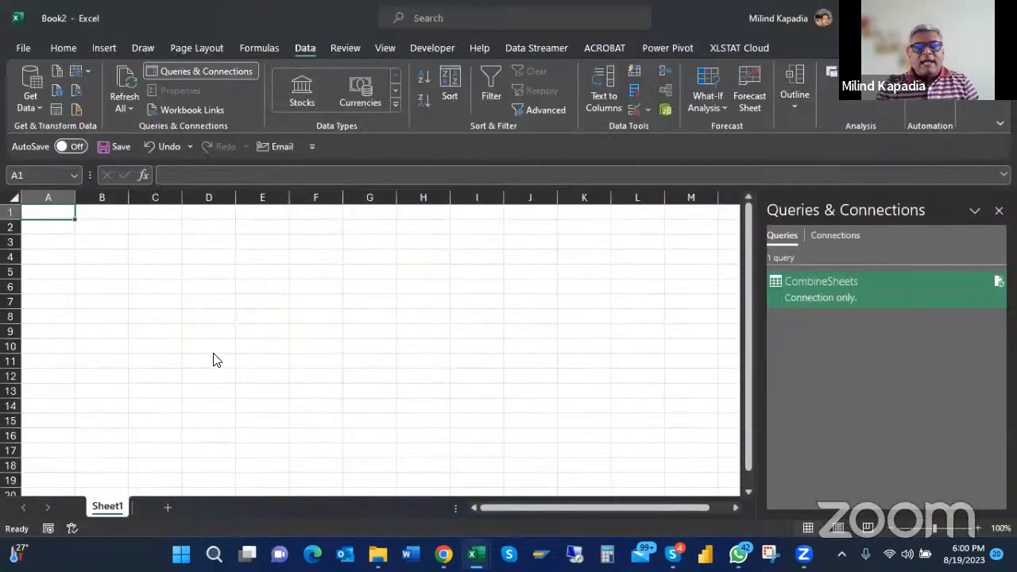
Open the Payroll2022 workbook from the CombineSheets folder and insert a blank column before OT on the Feb2022 sheet
mouse_move(377, 554)
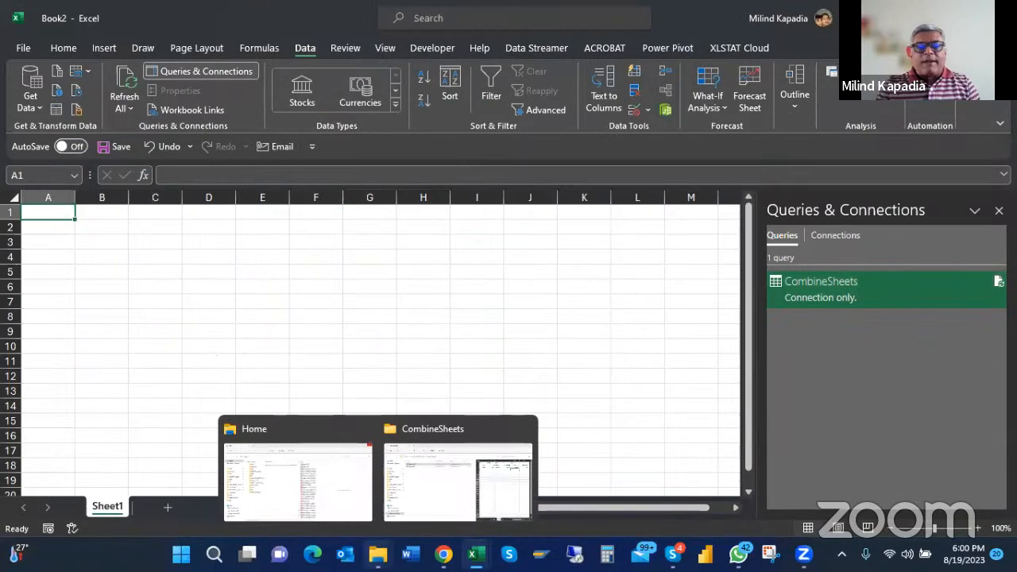
click(431, 475)
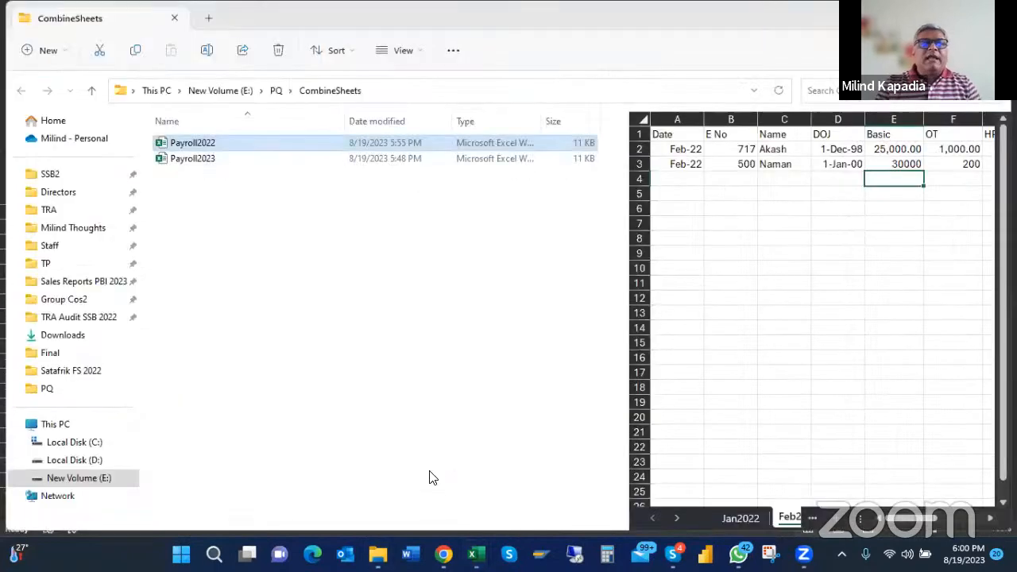
double_click(200, 150)
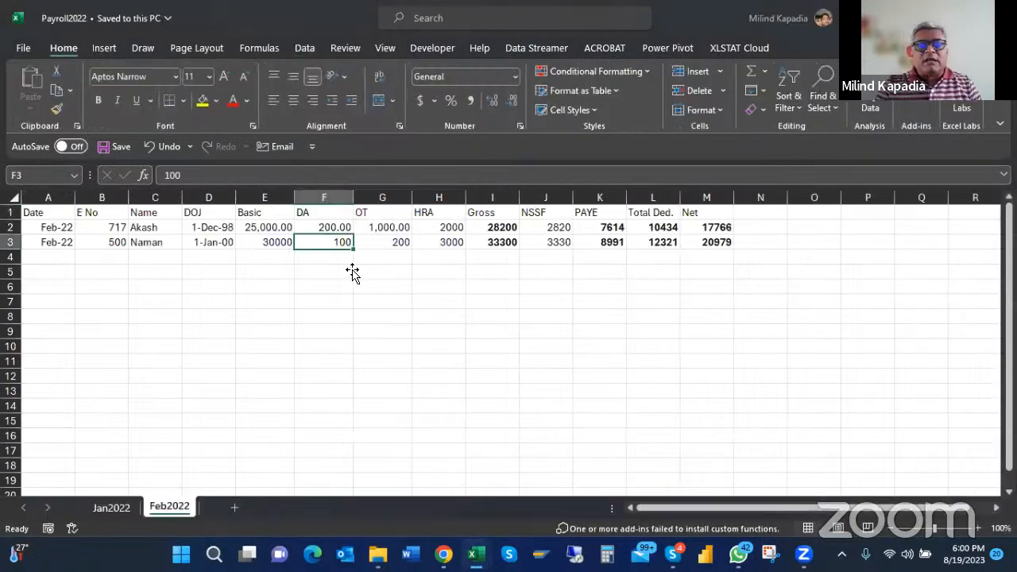
click(382, 197)
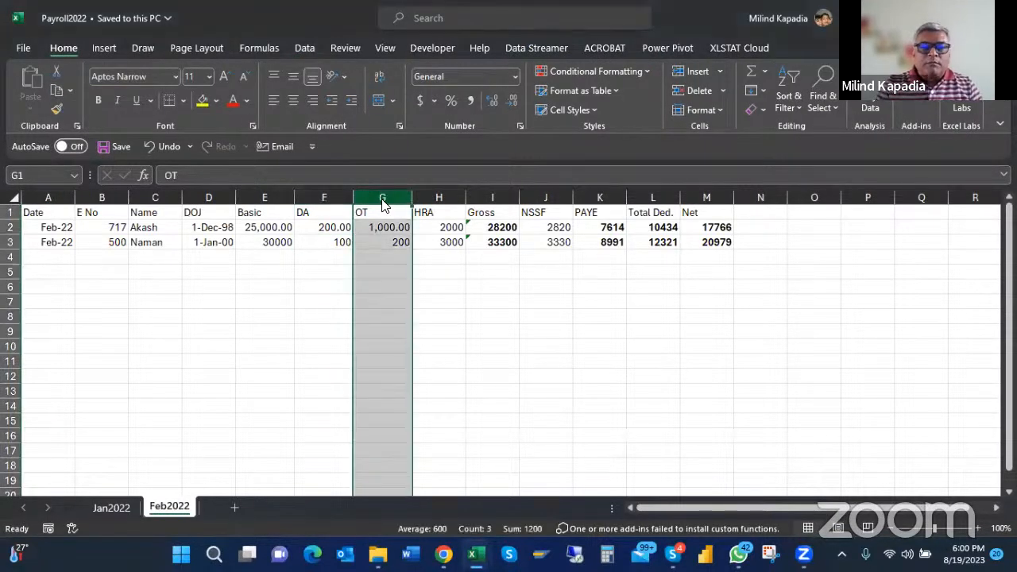
right_click(384, 199)
click(422, 346)
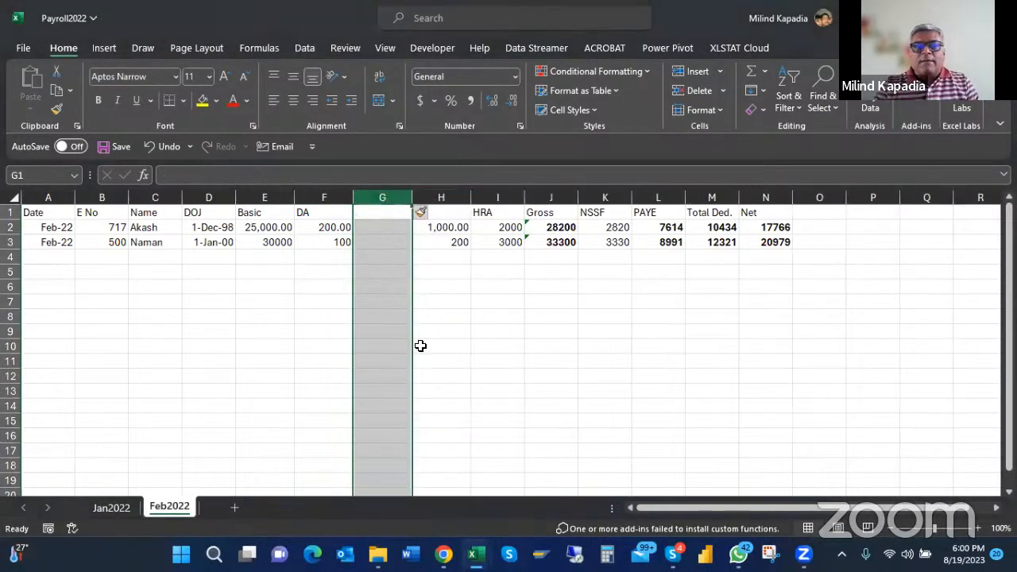
Head the new column Bonus, enter 2000 for both employees, and save and close the workbook
click(382, 216)
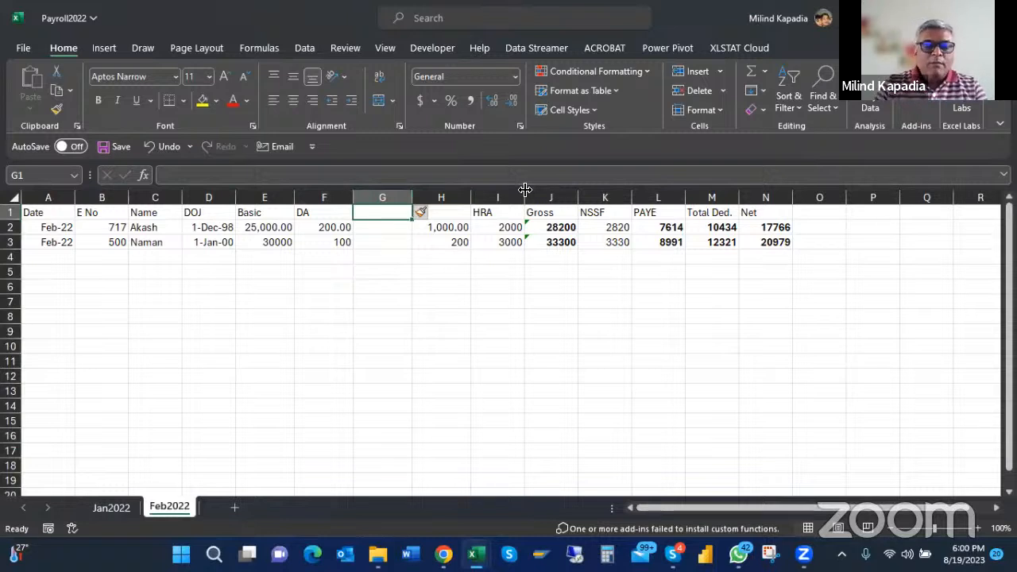
text(B)
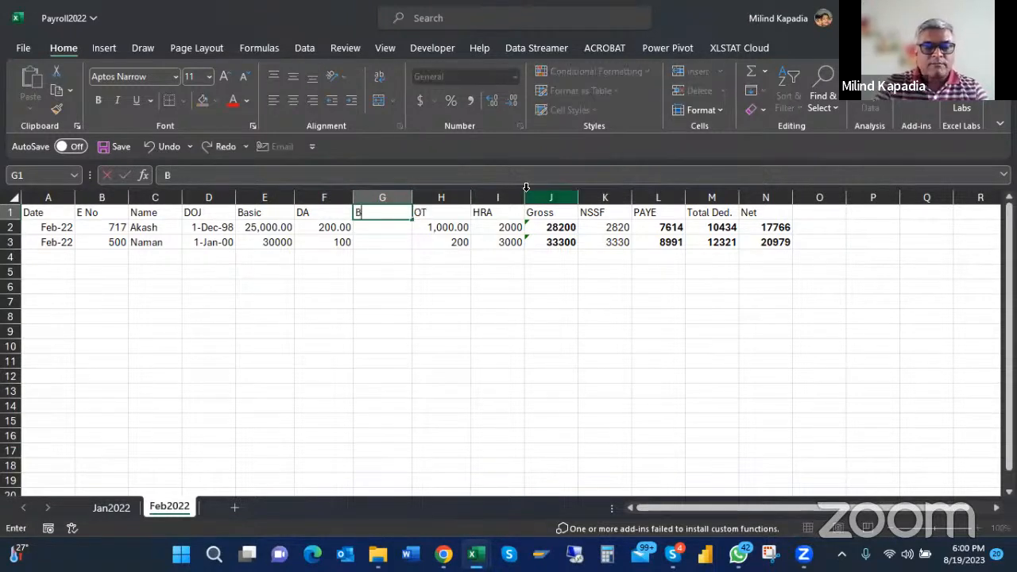
text(onus)
key(Return)
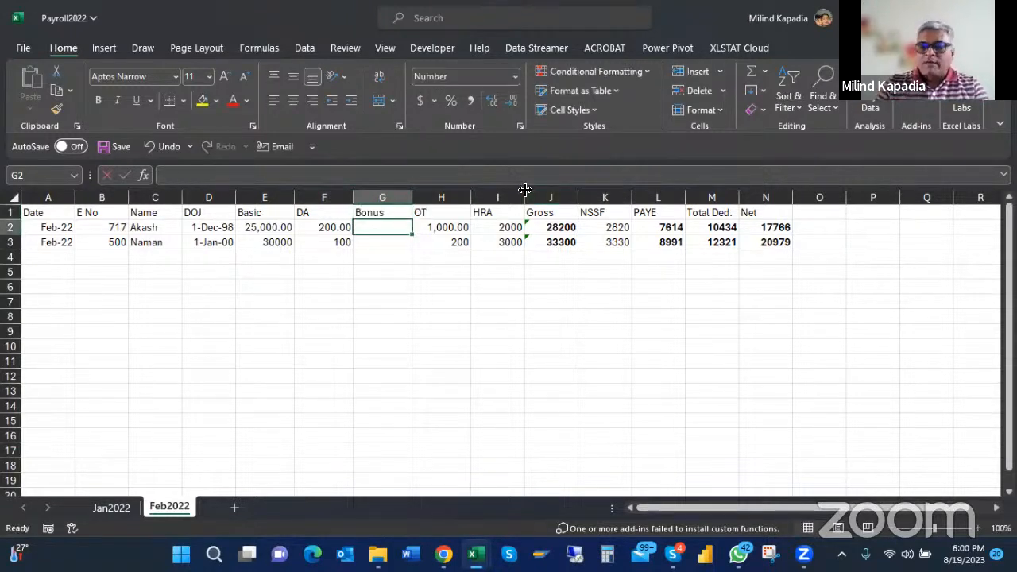
text(2000)
key(Return)
text(2000)
key(Return)
key(ctrl+s)
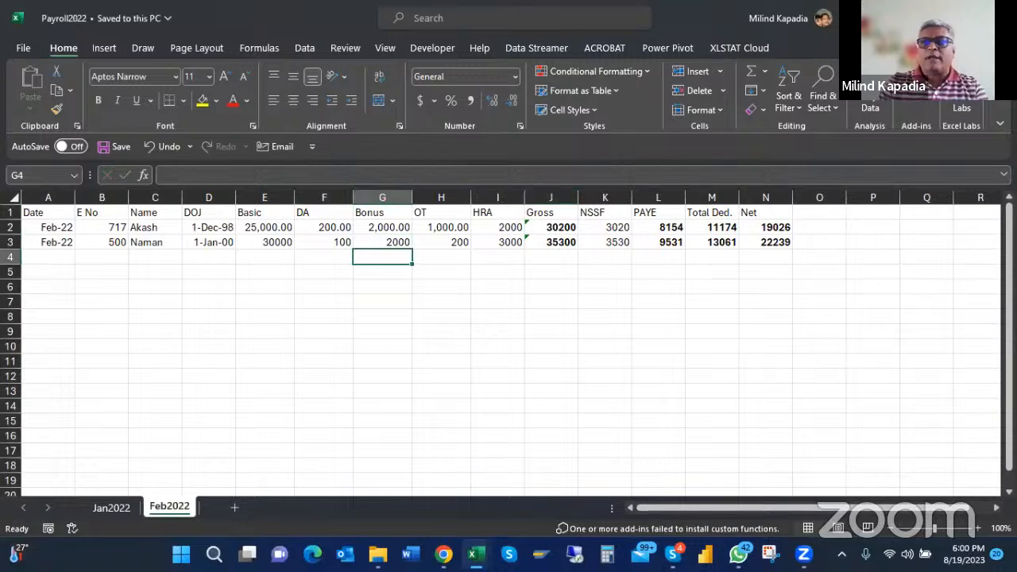
click(999, 18)
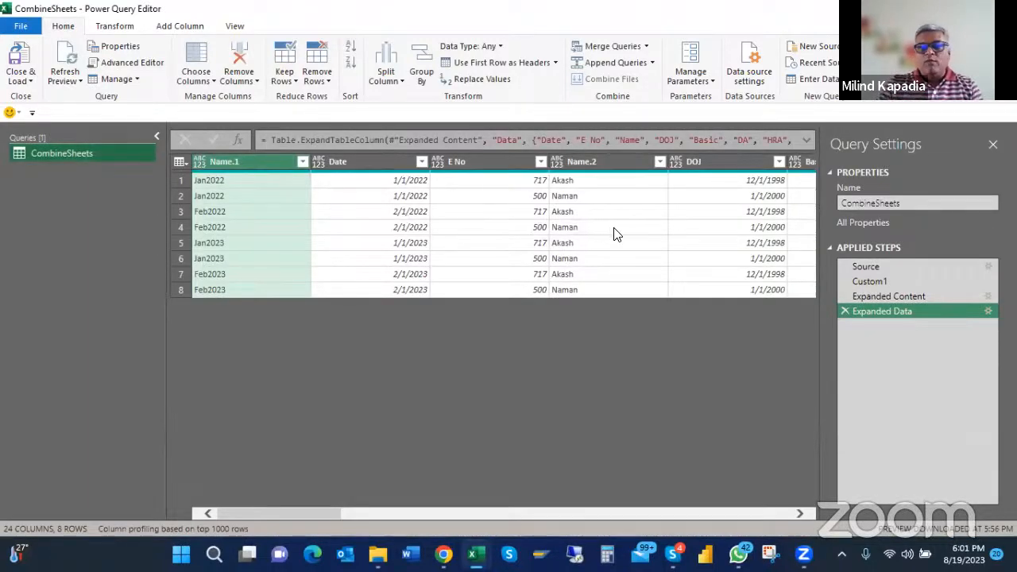
Examine the Expanded Data step's columns and full formula in the CombineSheets query, and delete that step
scroll(614, 234, right, 5)
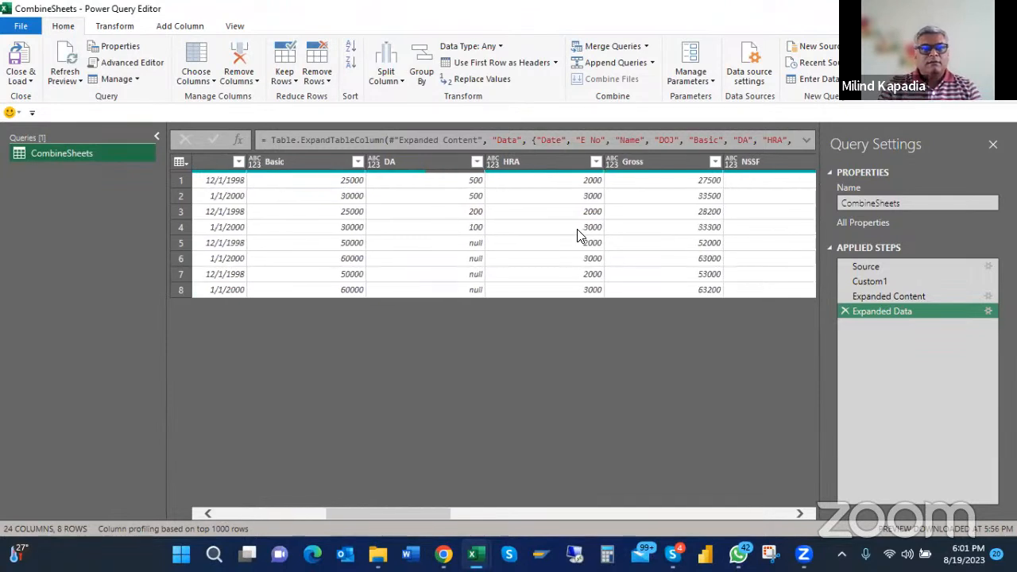
scroll(578, 234, left, 1)
scroll(579, 234, right, 2)
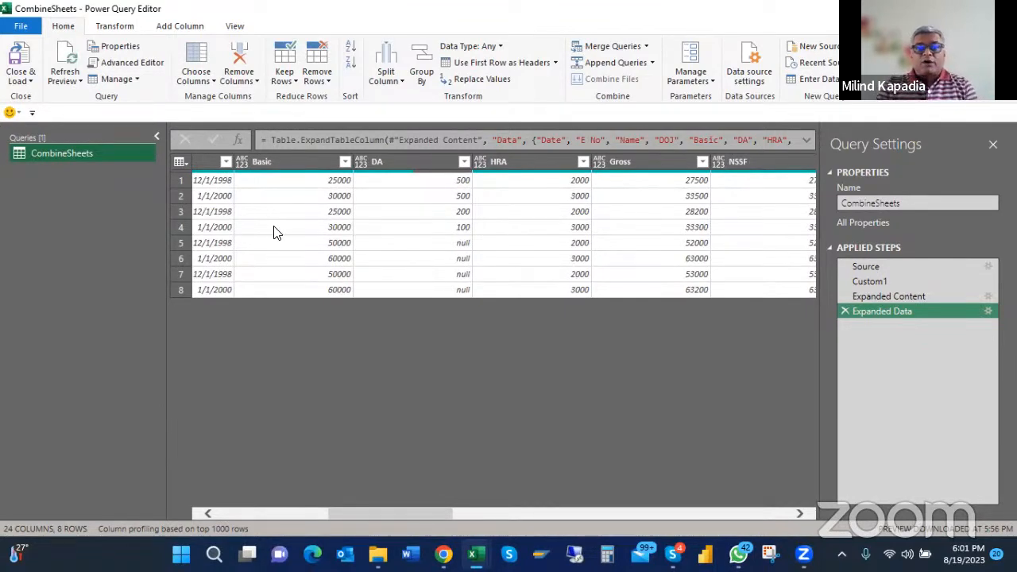
scroll(273, 232, left, 12)
scroll(273, 232, left, 3)
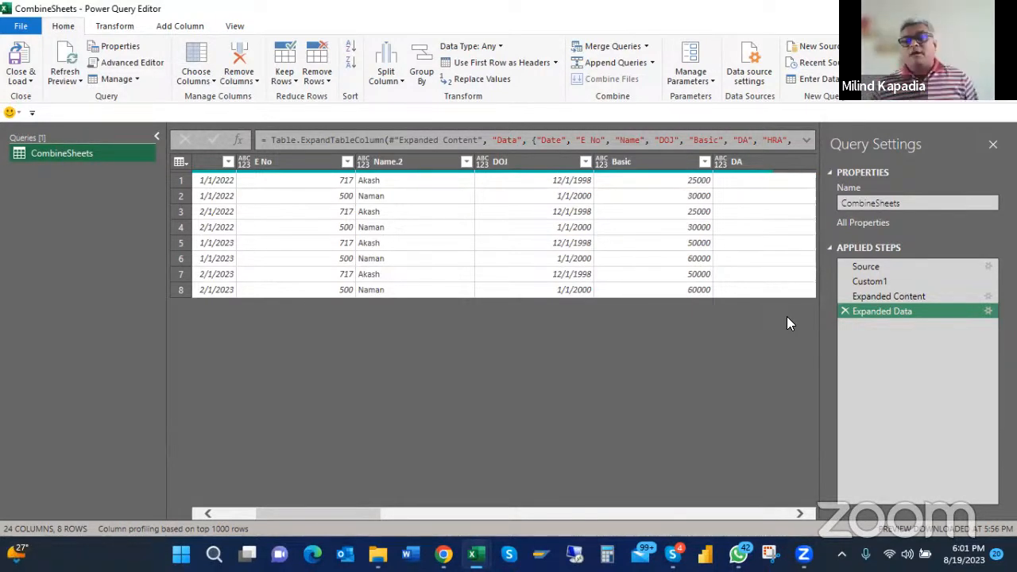
click(805, 140)
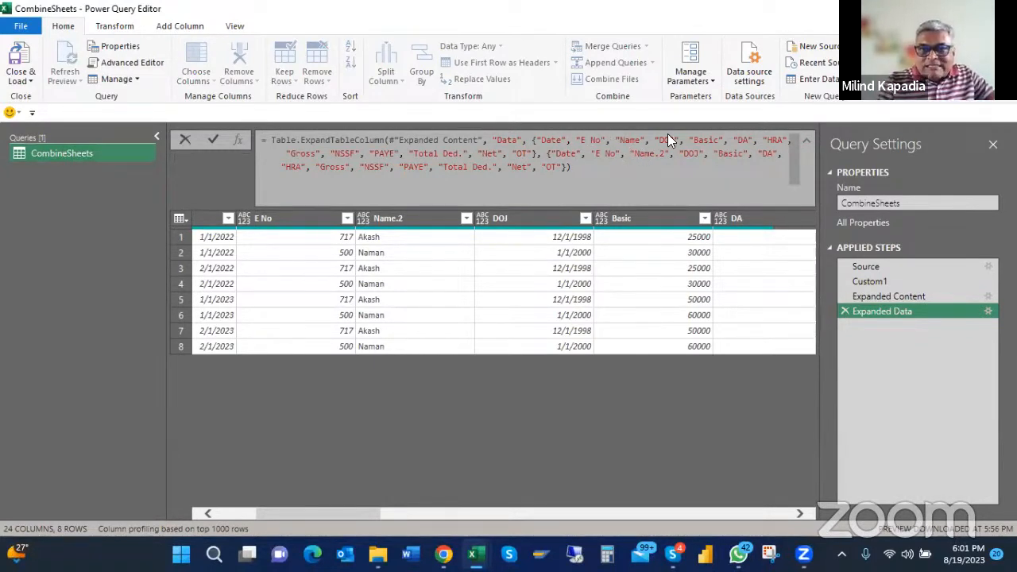
click(845, 310)
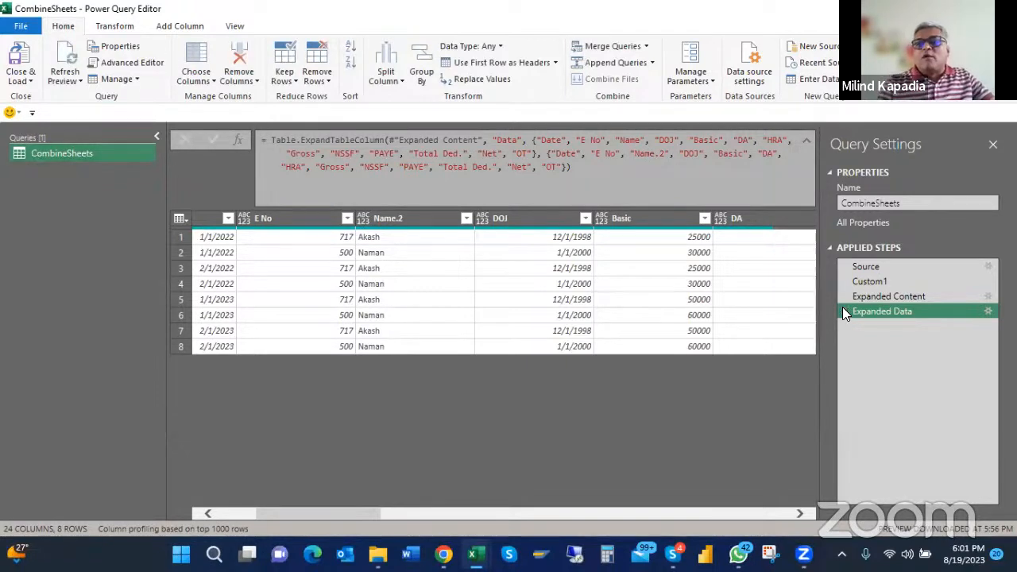
click(844, 312)
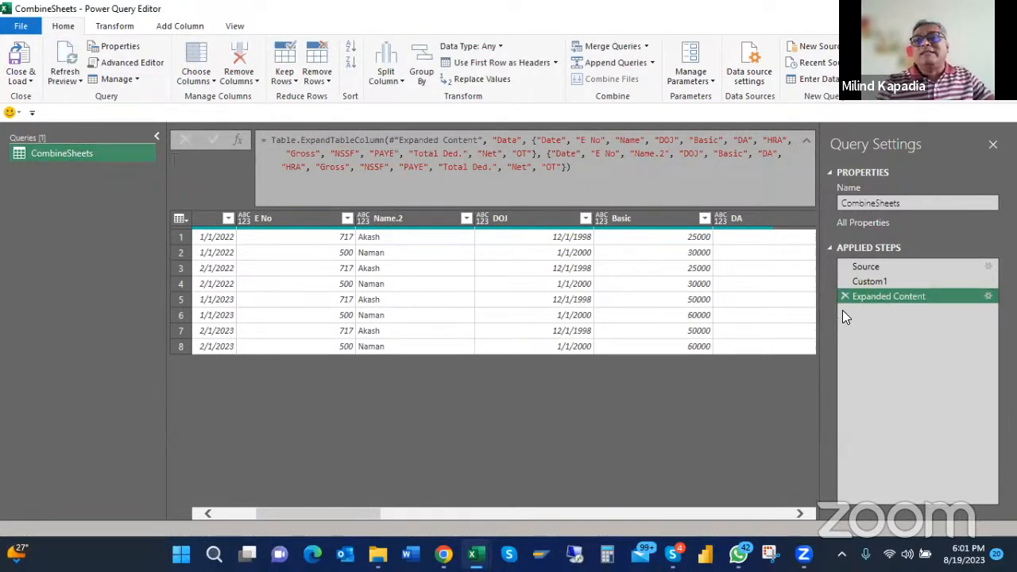
Preview the nested tables of the Jan2022, Feb2022 and Feb2023 sheets, and drill down into the Data column
scroll(277, 248, left, 3)
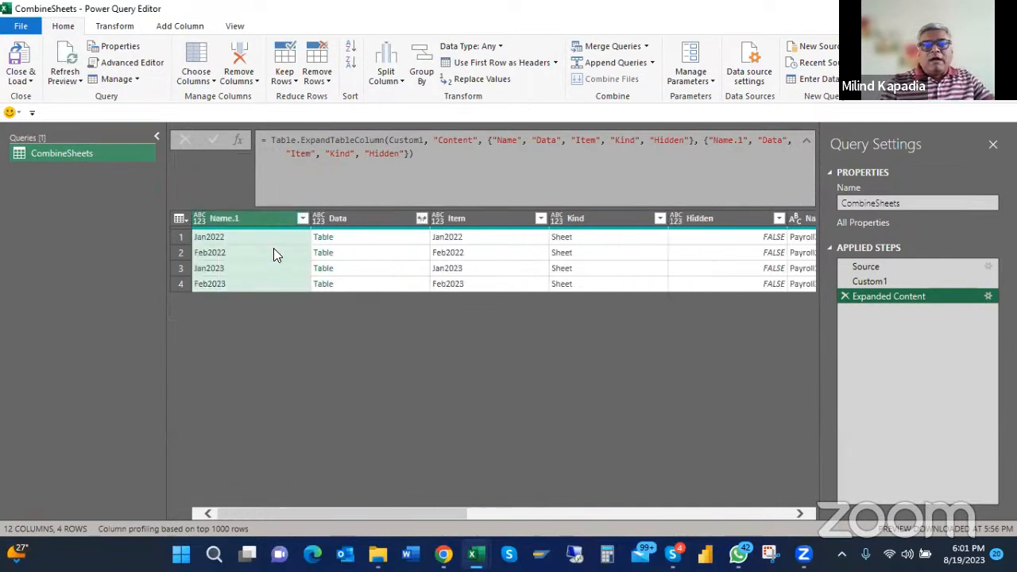
click(353, 240)
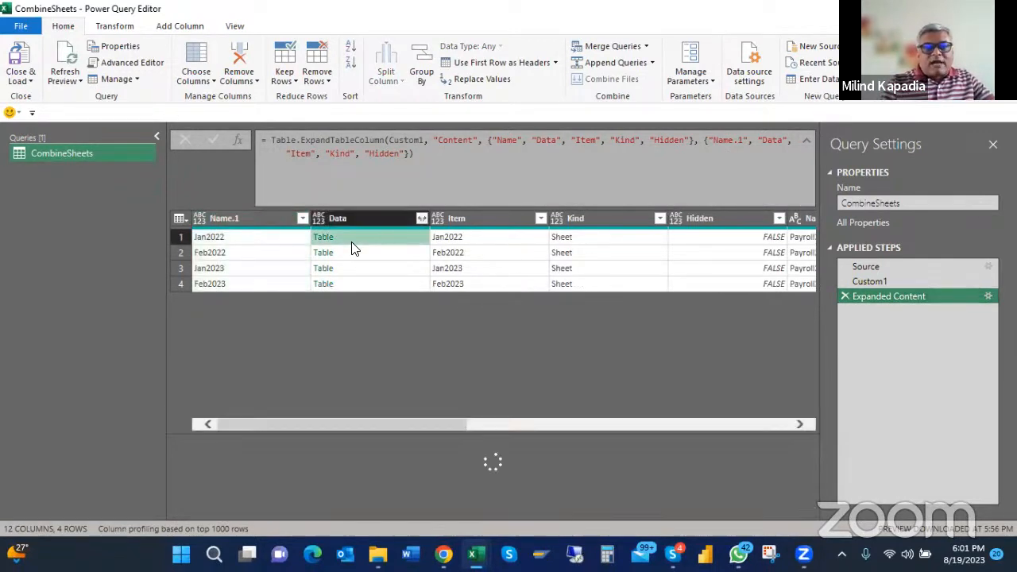
click(356, 254)
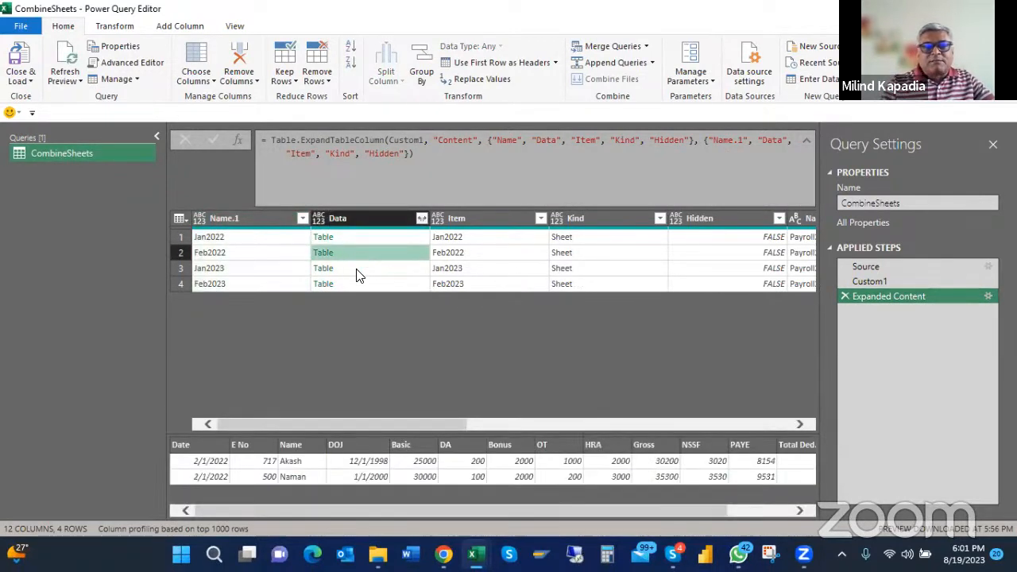
click(361, 285)
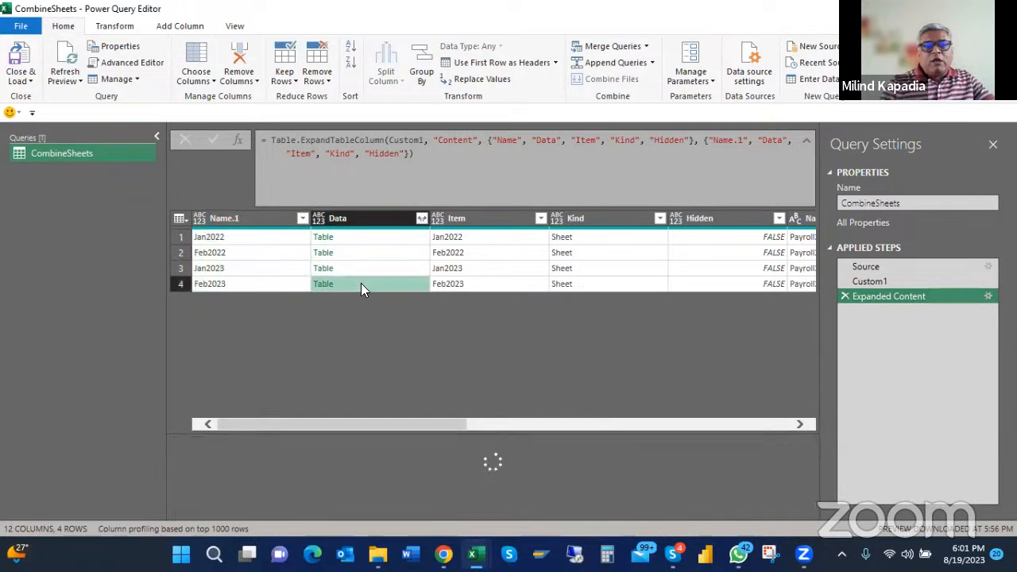
click(351, 216)
right_click(351, 222)
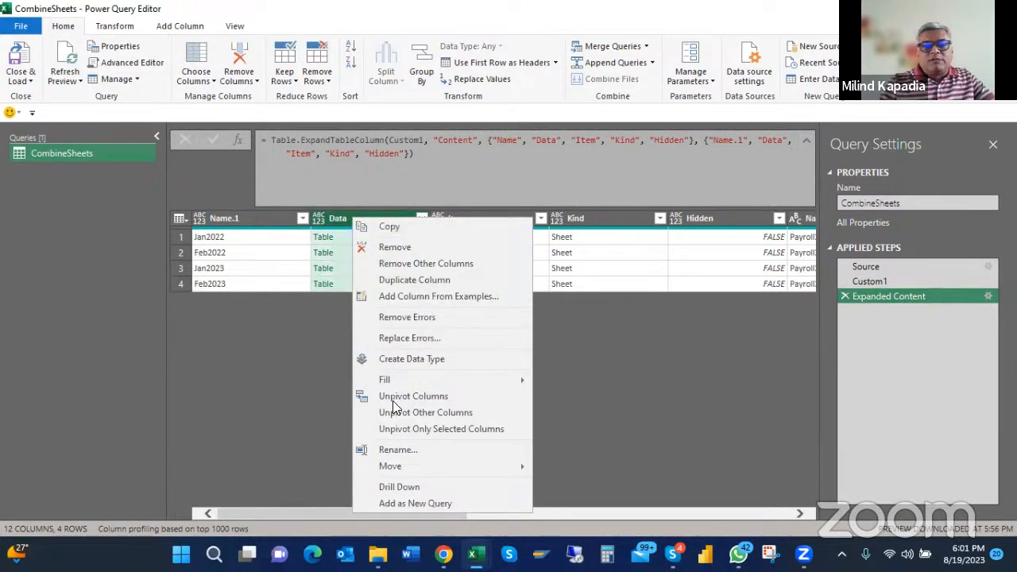
click(397, 487)
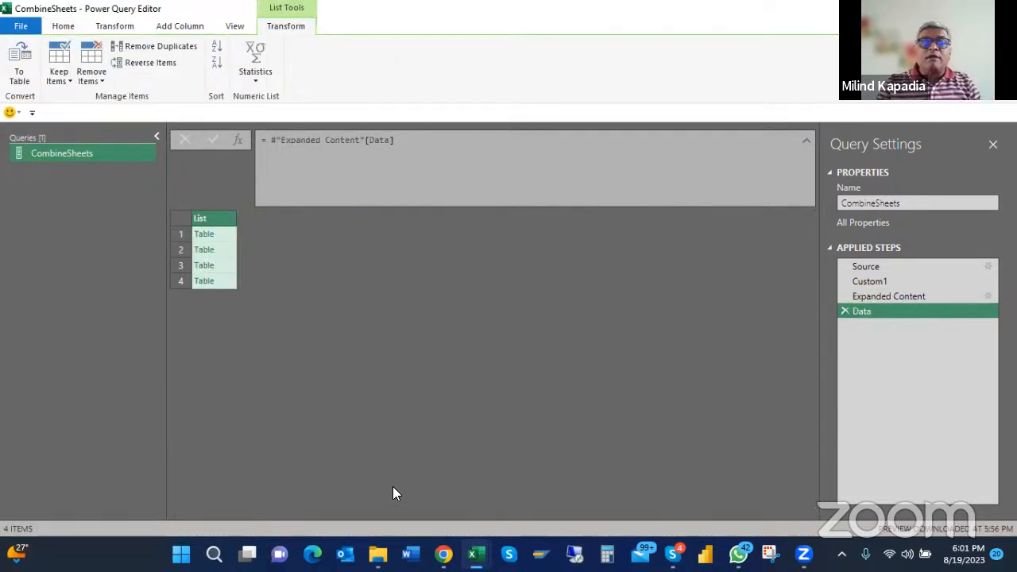
Try the formula Table.ExpandListColumn(#"Expanded Content"[Data]) in the Data step, and delete that step
click(268, 139)
text(Table.)
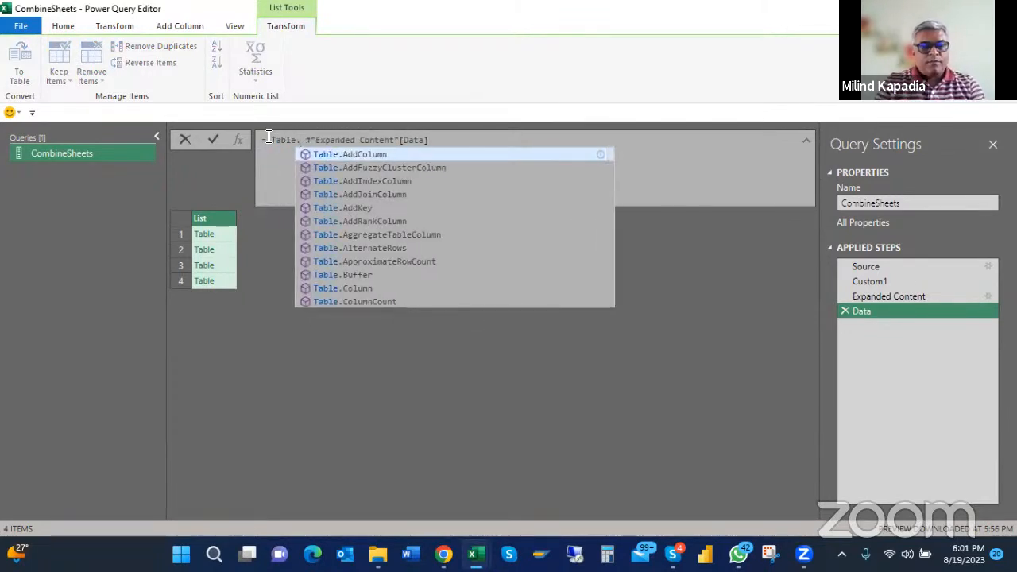
text(Expan)
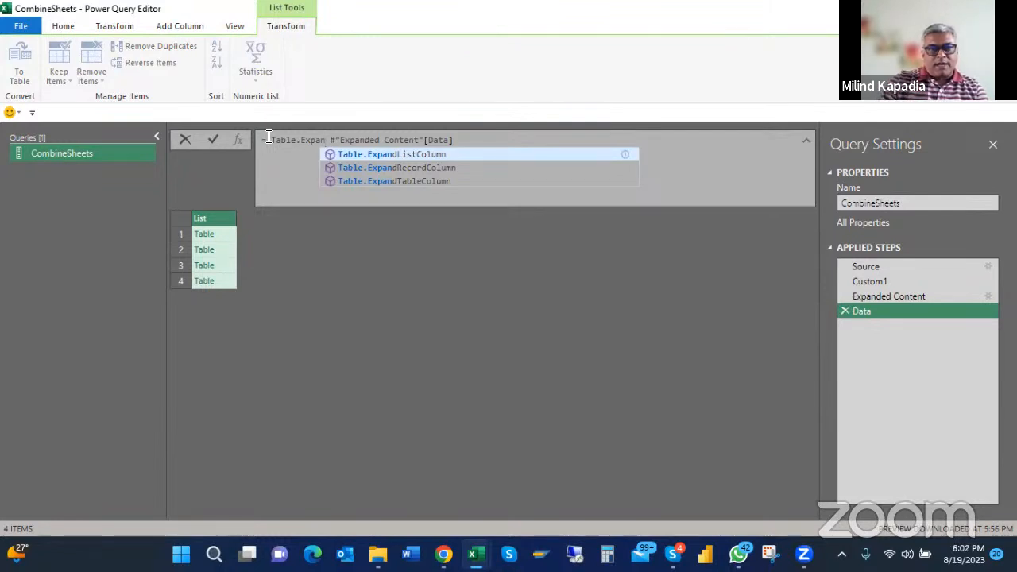
key(Tab)
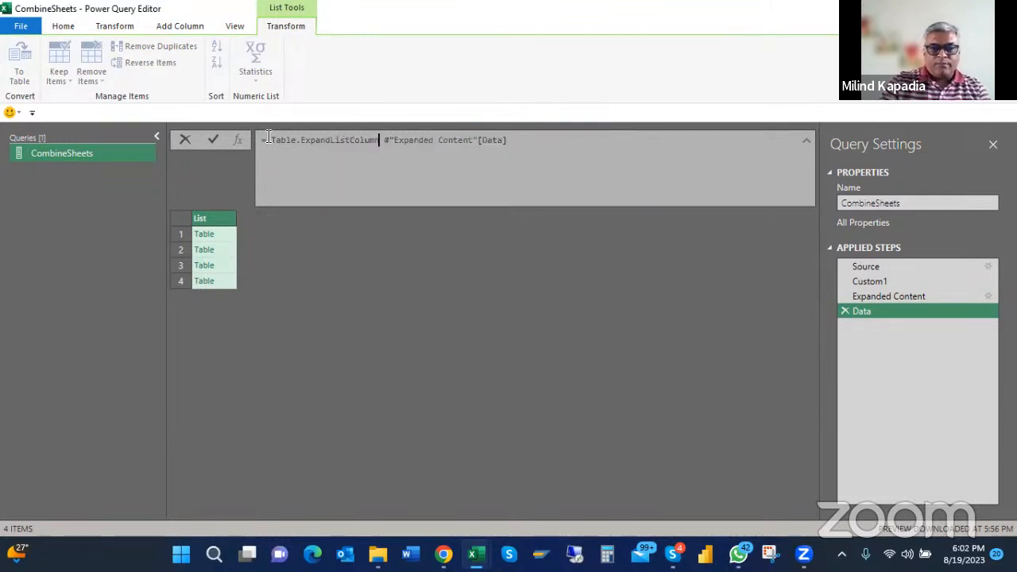
text(()
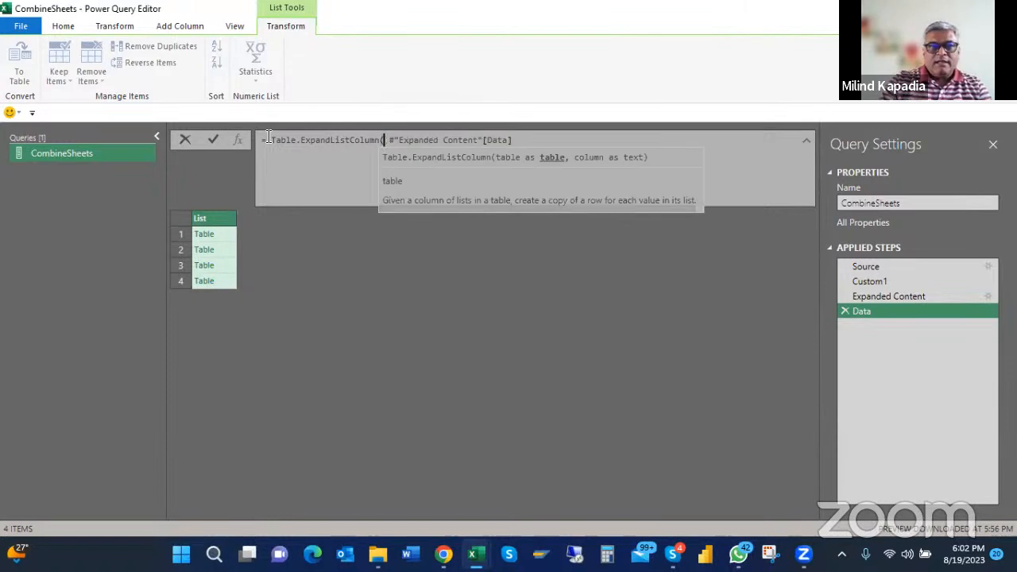
key(Delete)
key(Right)
key(Right)
key(Right)
key(Right)
key(Right)
key(Right)
key(Right)
key(Right)
key(Right)
key(Right)
key(Right)
key(Right)
key(Right)
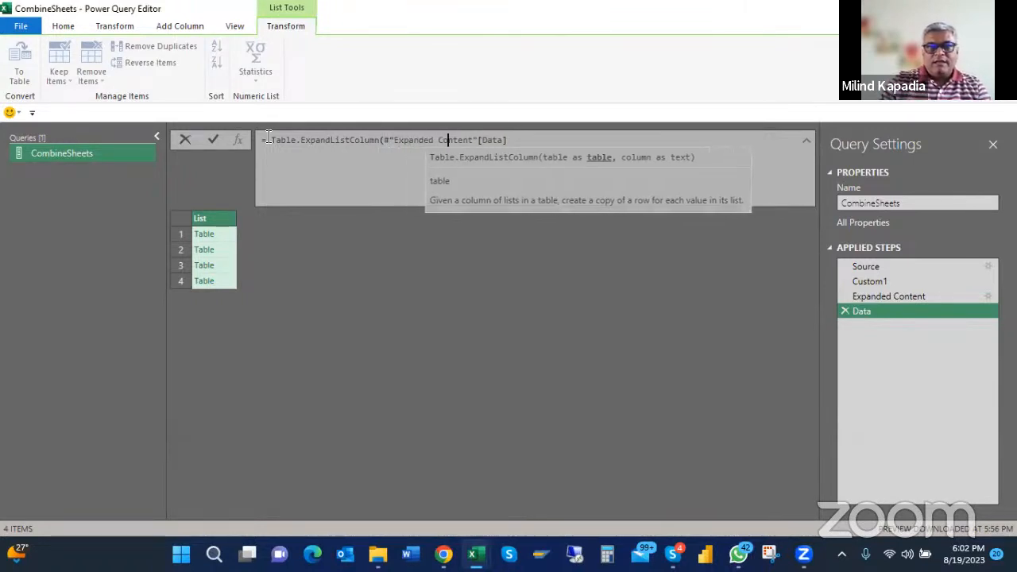
key(End)
text())
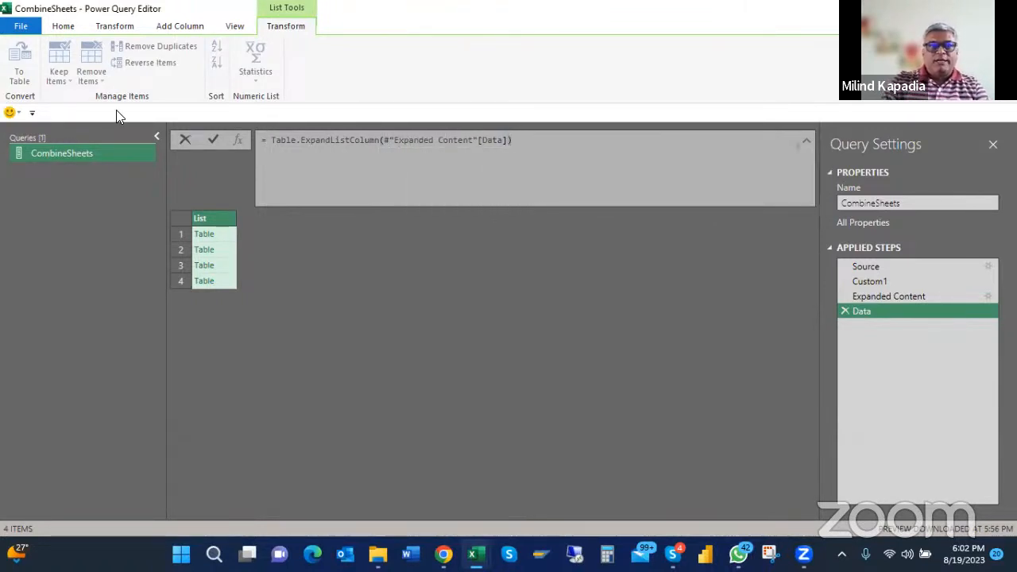
click(212, 140)
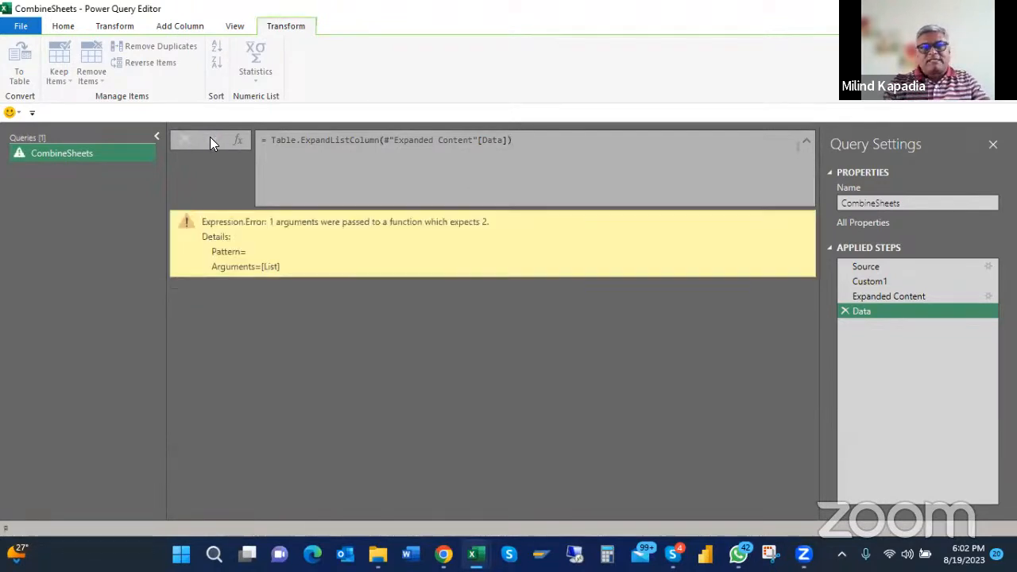
click(846, 311)
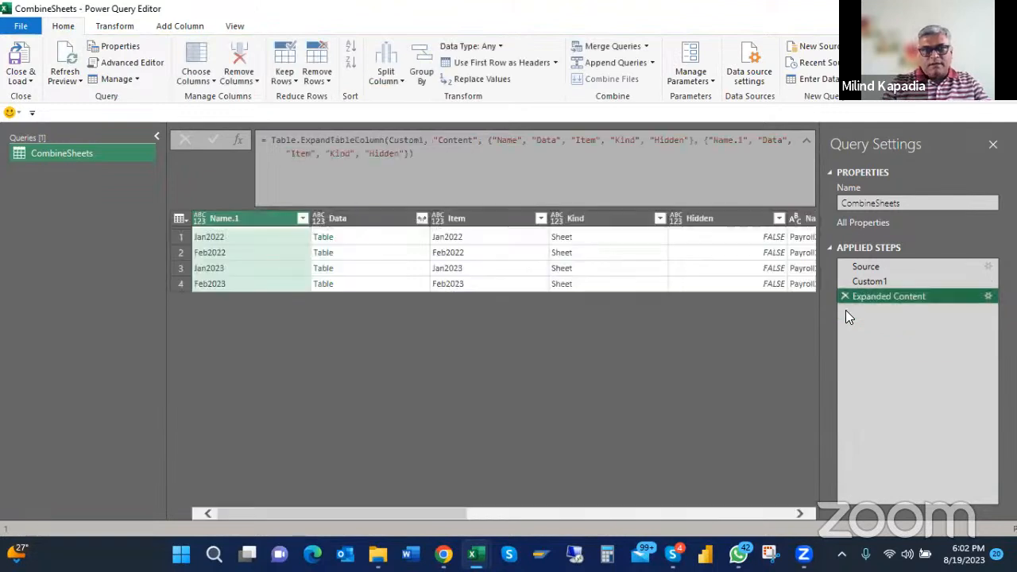
click(236, 138)
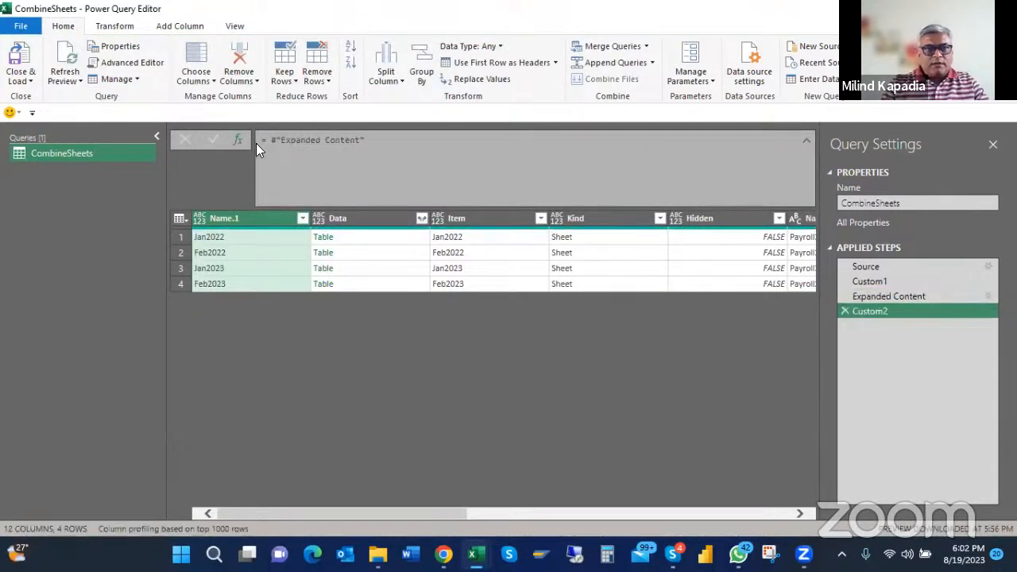
click(268, 140)
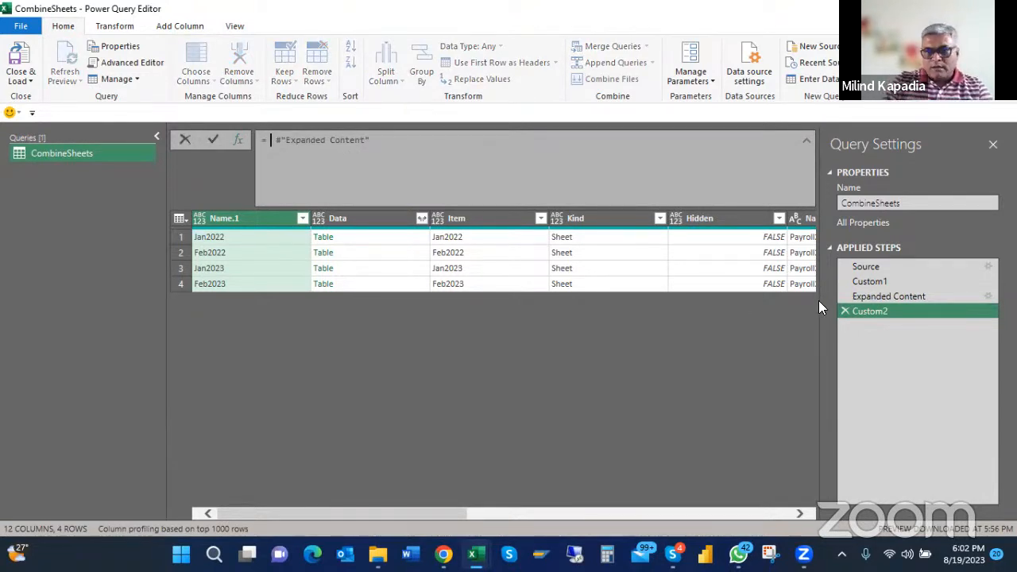
click(845, 309)
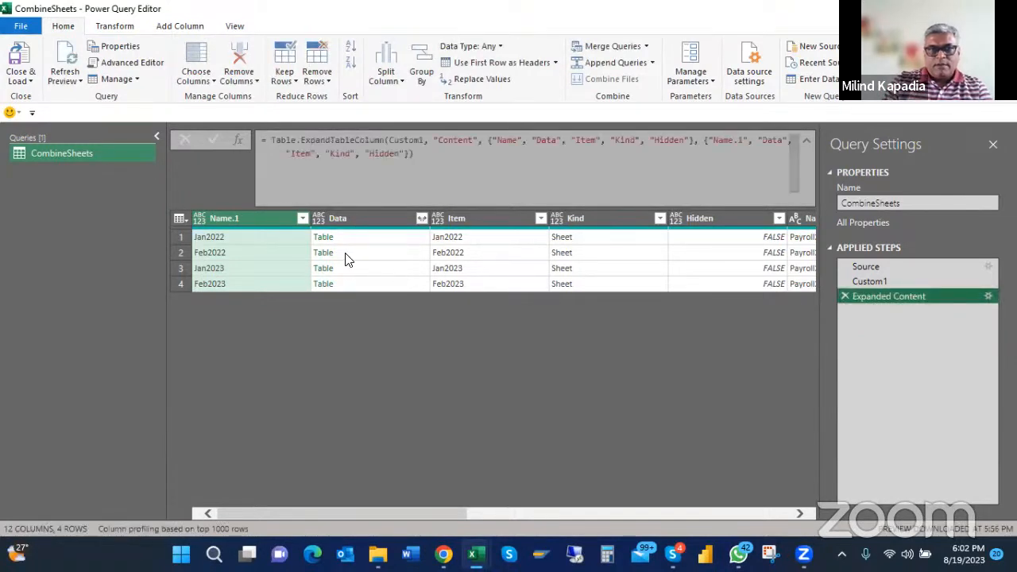
Drill down into the Data column of the Expanded Content step to get a list of the sheet tables
right_click(362, 222)
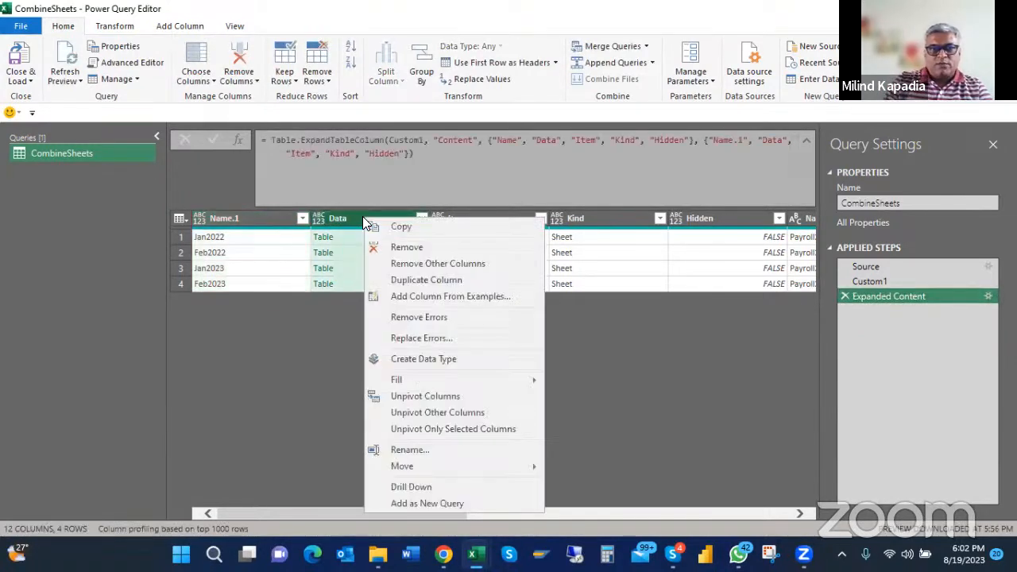
click(404, 488)
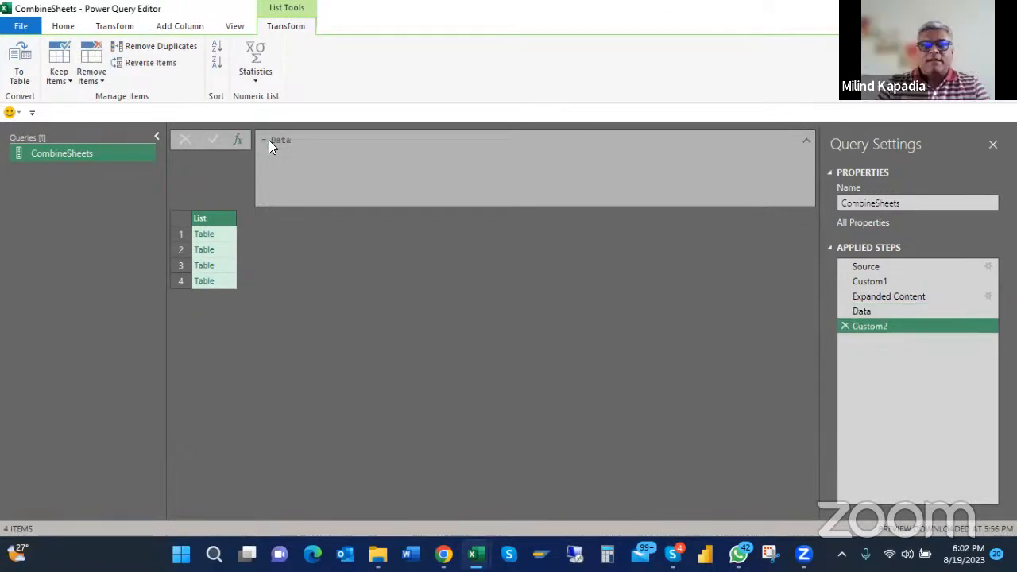
click(875, 311)
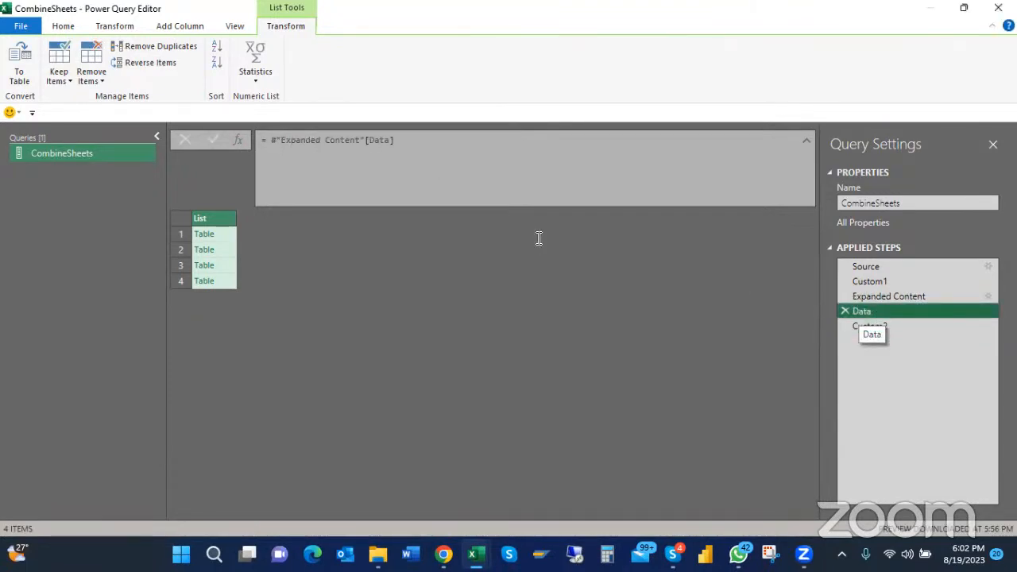
click(880, 326)
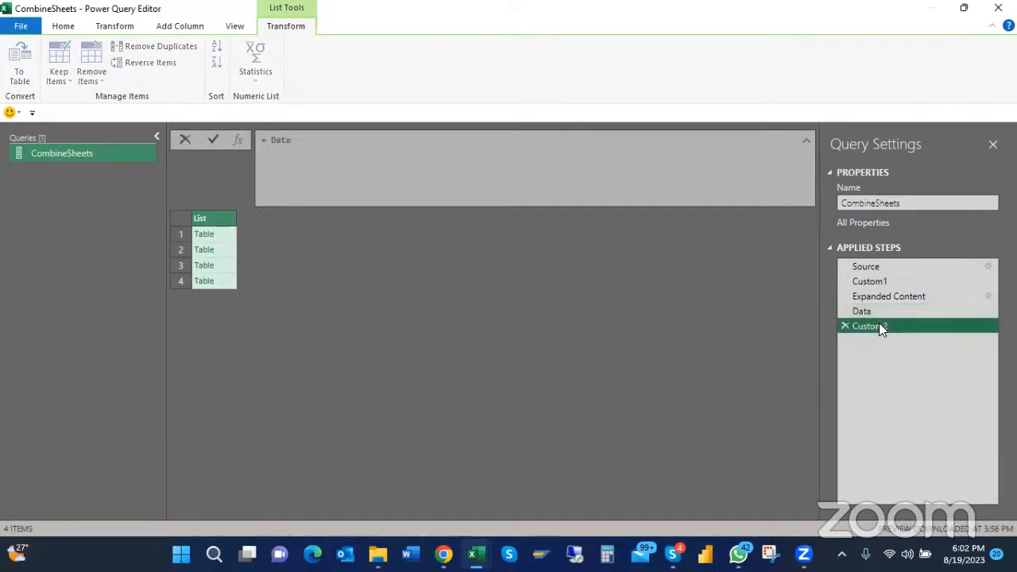
text(Table.)
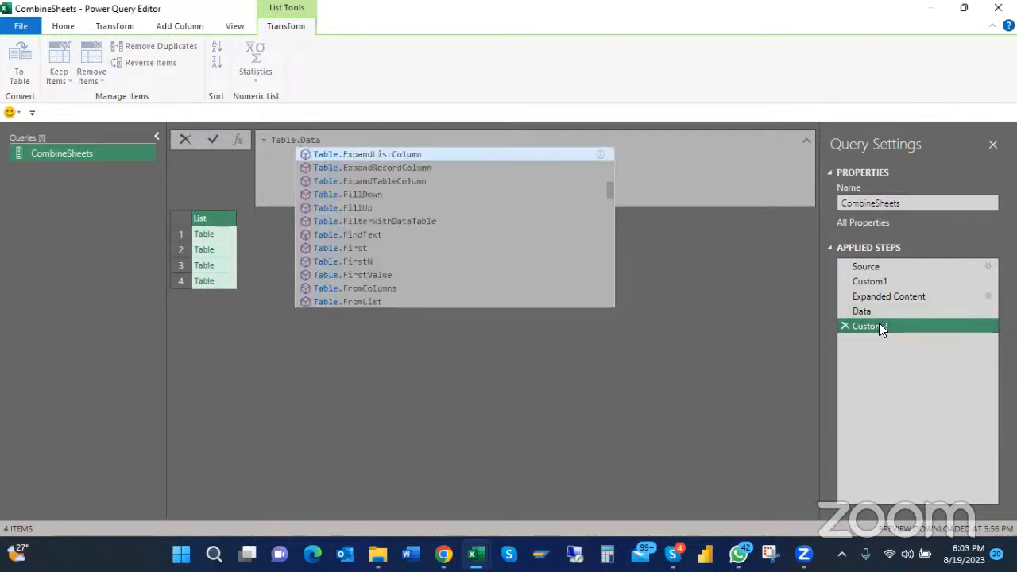
text(Colum)
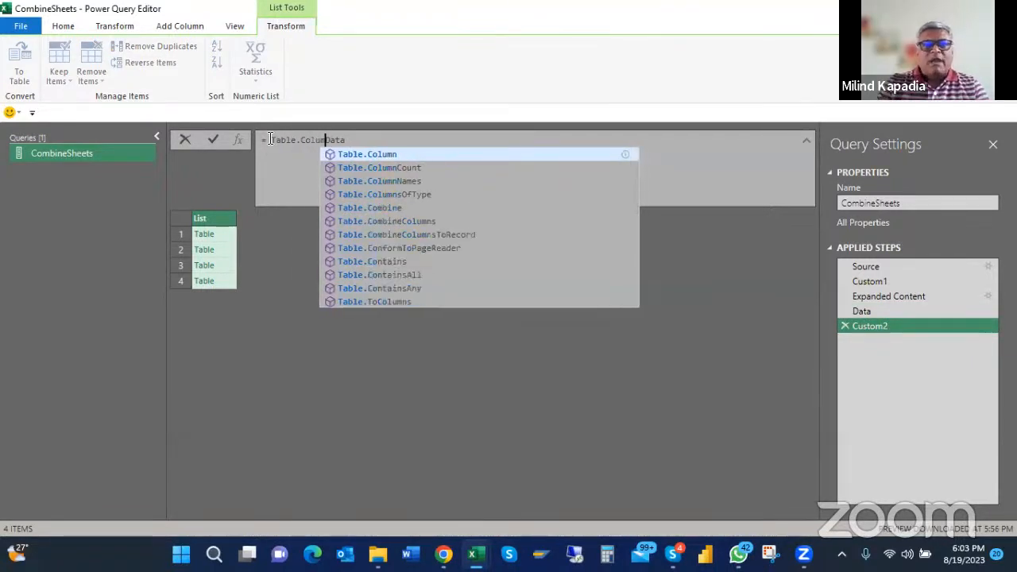
key(BackSpace)
key(BackSpace)
key(BackSpace)
key(BackSpace)
key(BackSpace)
key(BackSpace)
key(BackSpace)
key(BackSpace)
key(BackSpace)
key(BackSpace)
key(BackSpace)
key(BackSpace)
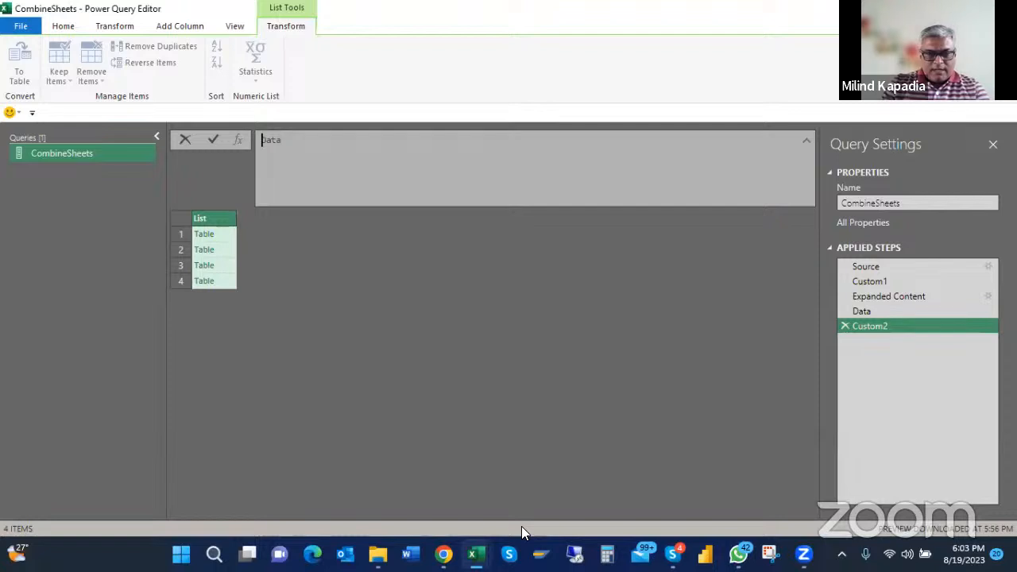
Close the query editor and load the CombineSheets query back into the workbook
mouse_move(475, 554)
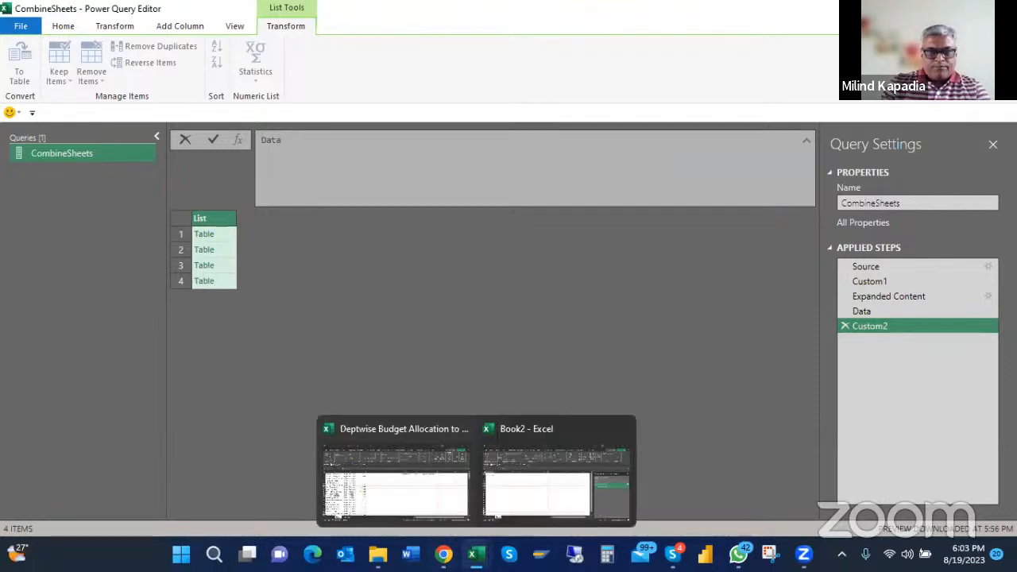
mouse_move(378, 554)
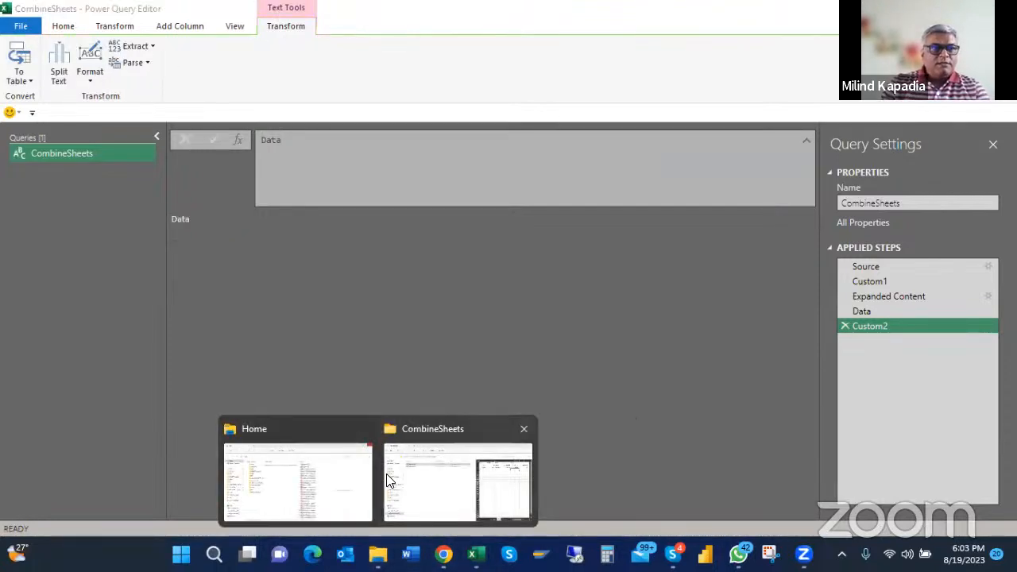
click(25, 27)
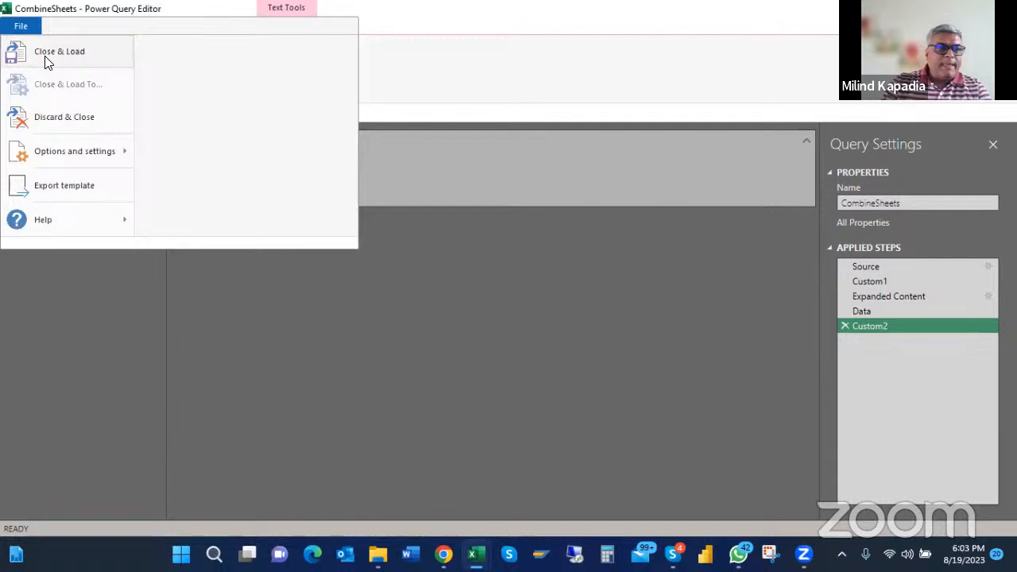
click(203, 342)
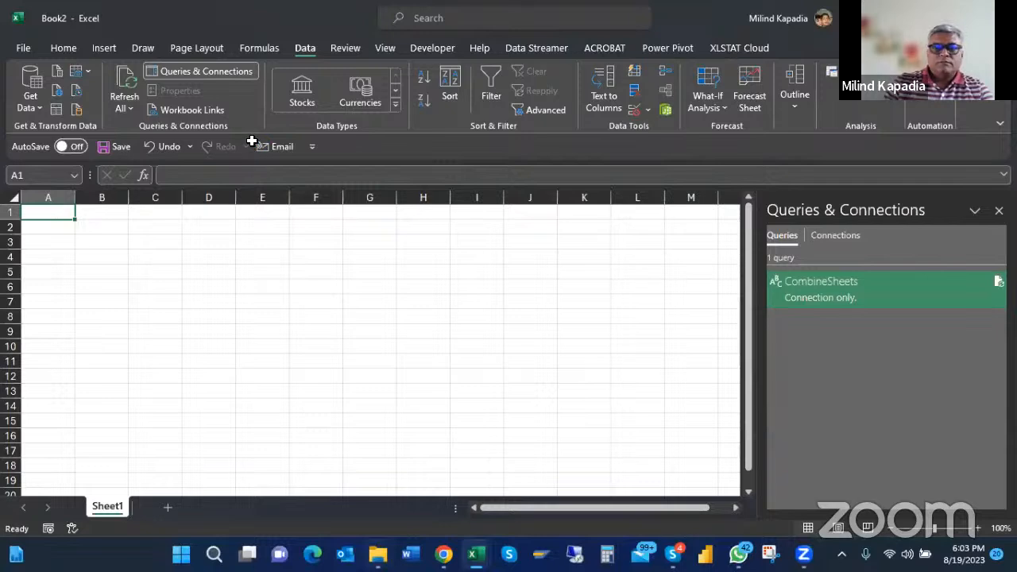
Browse to the staff member's folder inside Staff and examine Container Discount Sheet - Copy and the Combine Columns example PQ workbooks in its PQ folder
key(super+e)
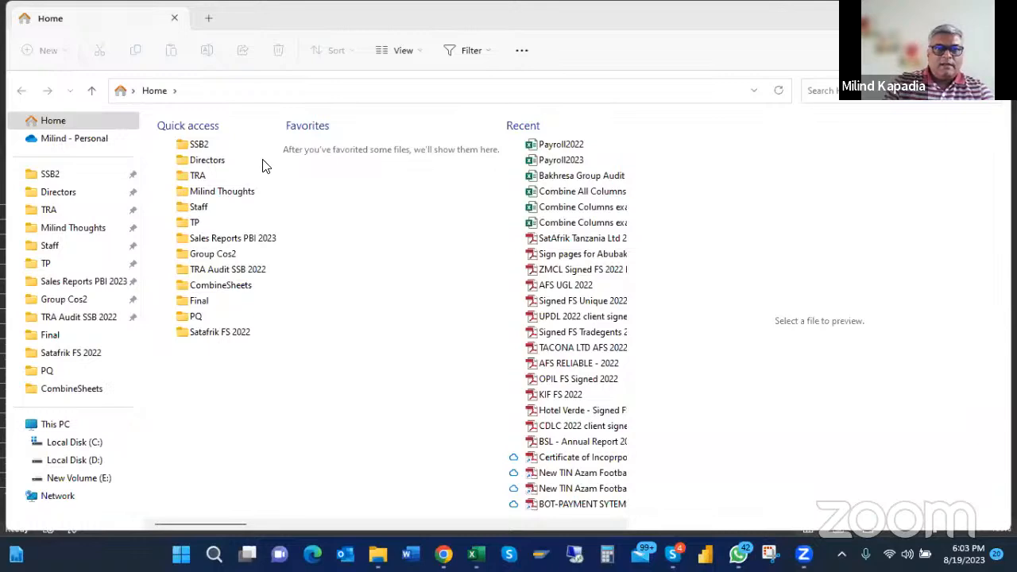
double_click(199, 206)
double_click(187, 304)
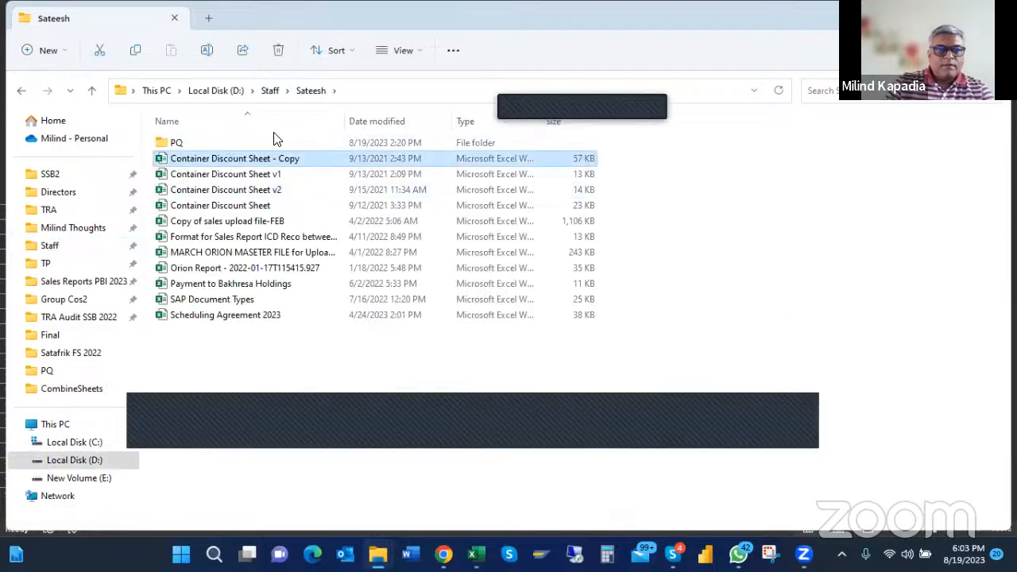
key(alt+Tab)
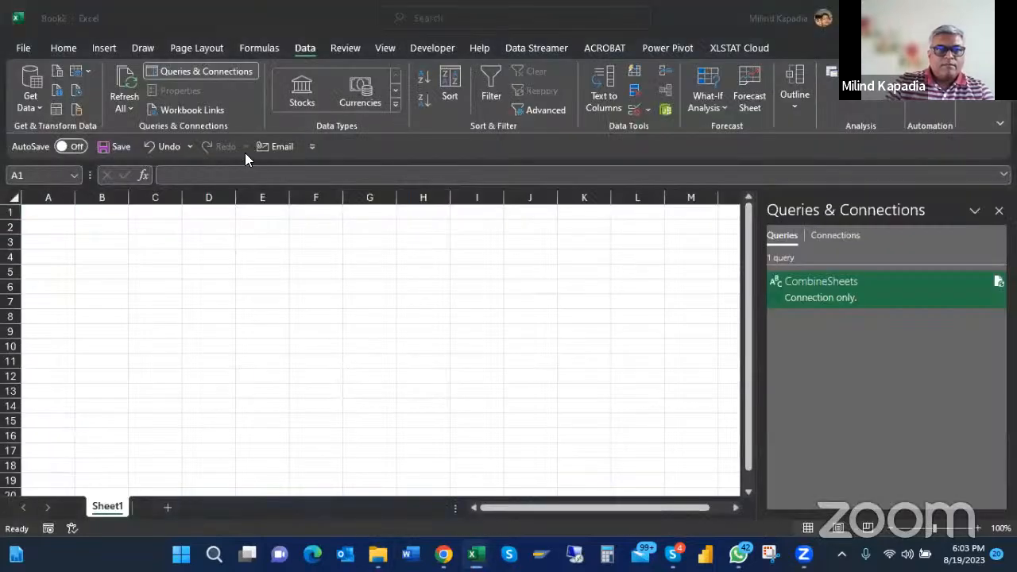
key(alt+Tab)
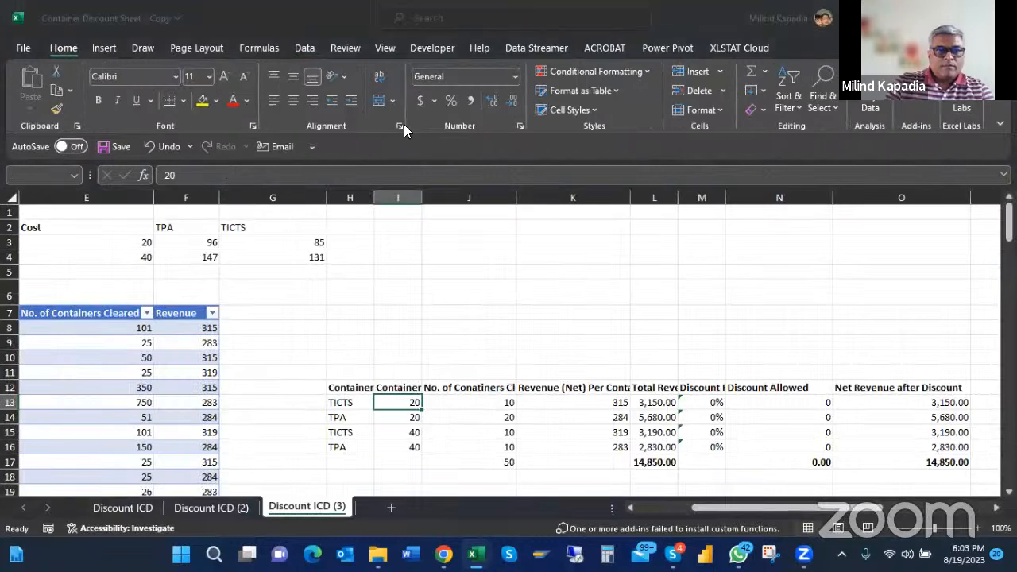
key(alt+Tab)
key(alt+Tab)
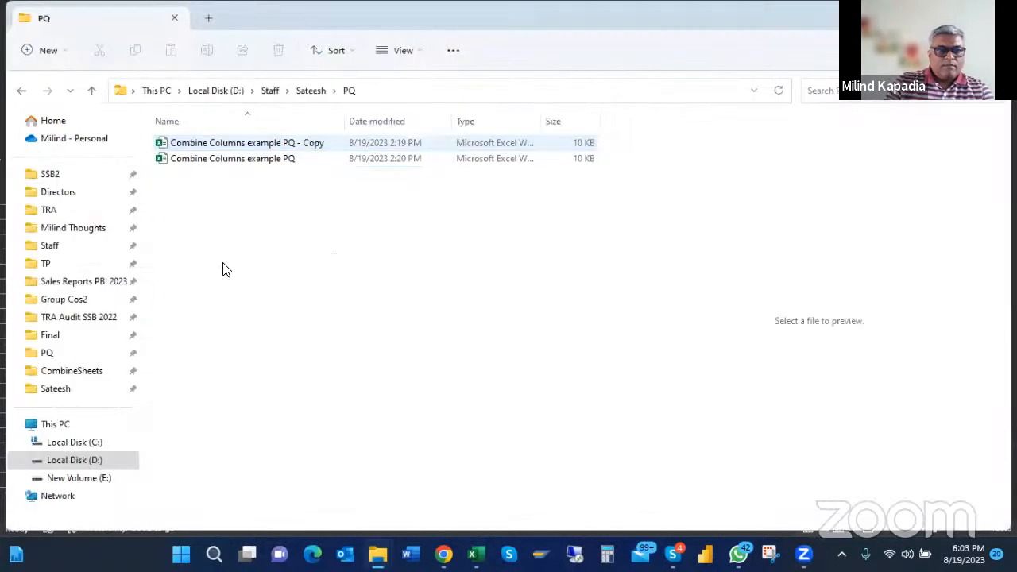
key(alt+Tab)
key(alt+Tab)
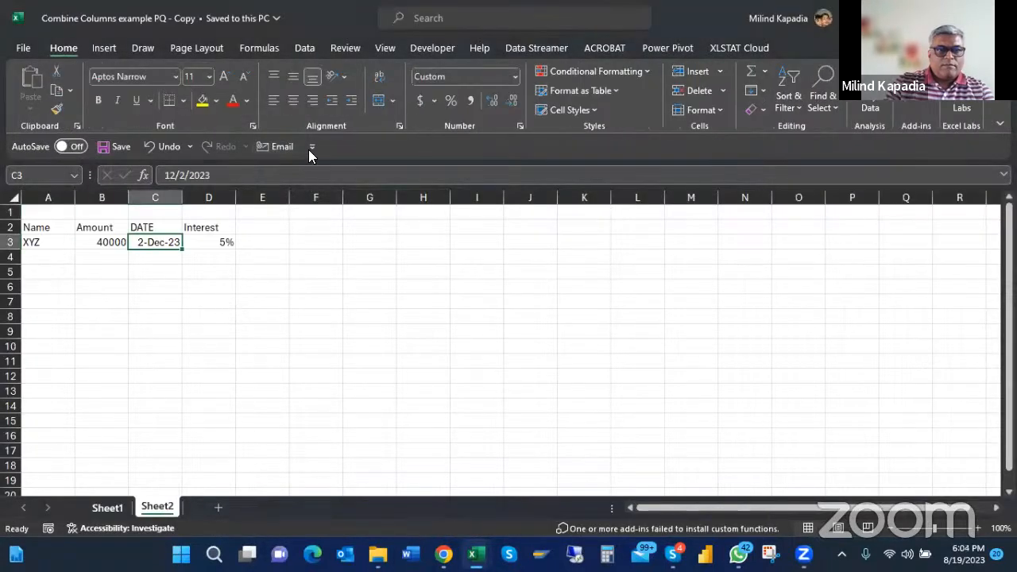
key(alt+Tab)
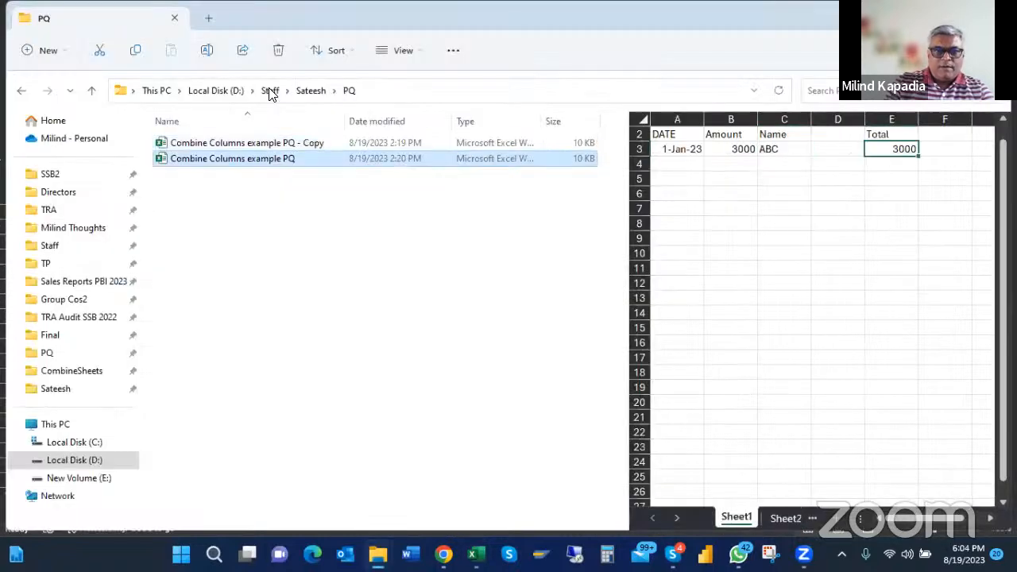
key(alt+Up)
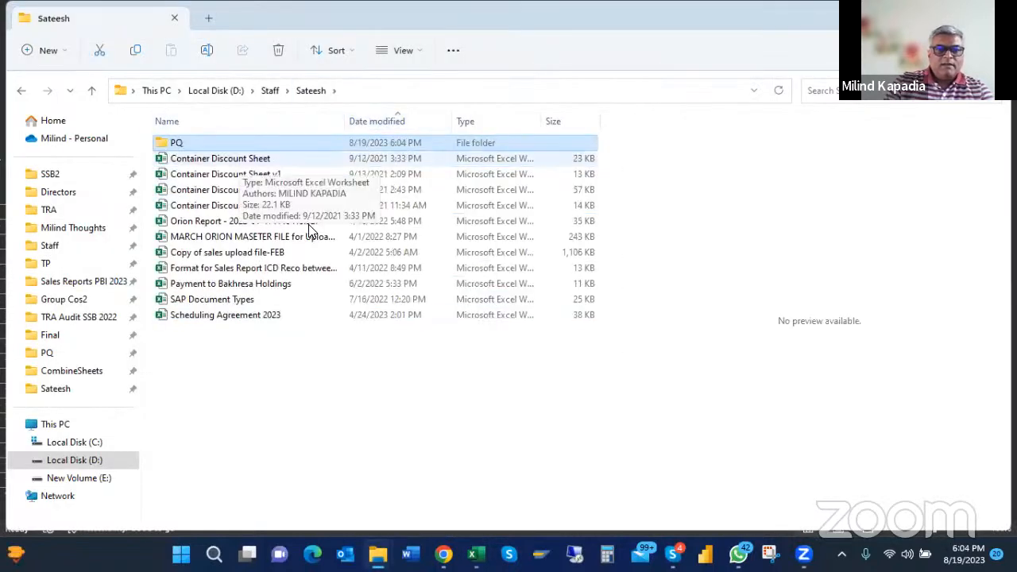
key(alt+Up)
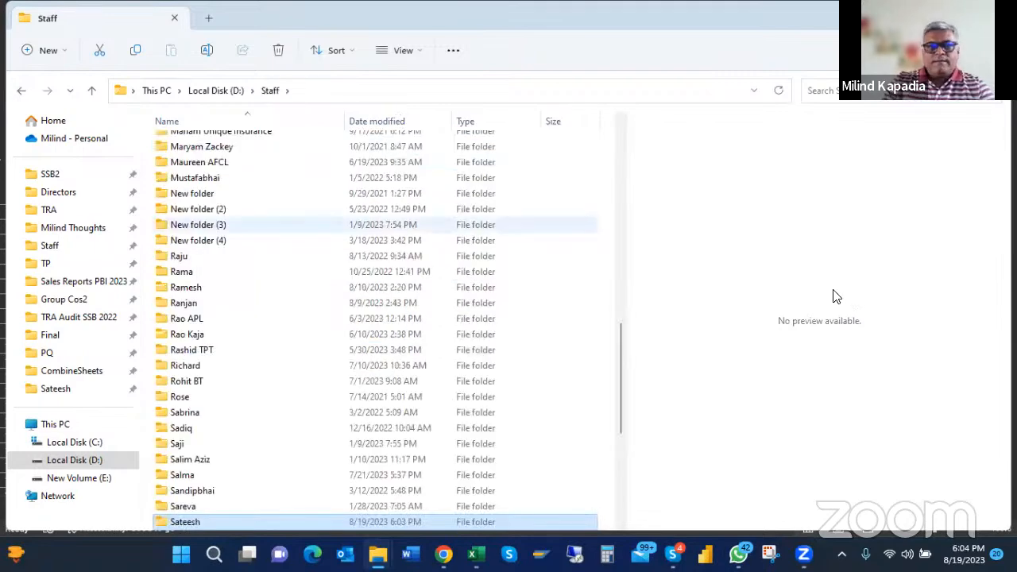
Reopen the CombineSheets query for editing from Book2 and delete its Custom2 step
key(alt+Tab)
double_click(833, 289)
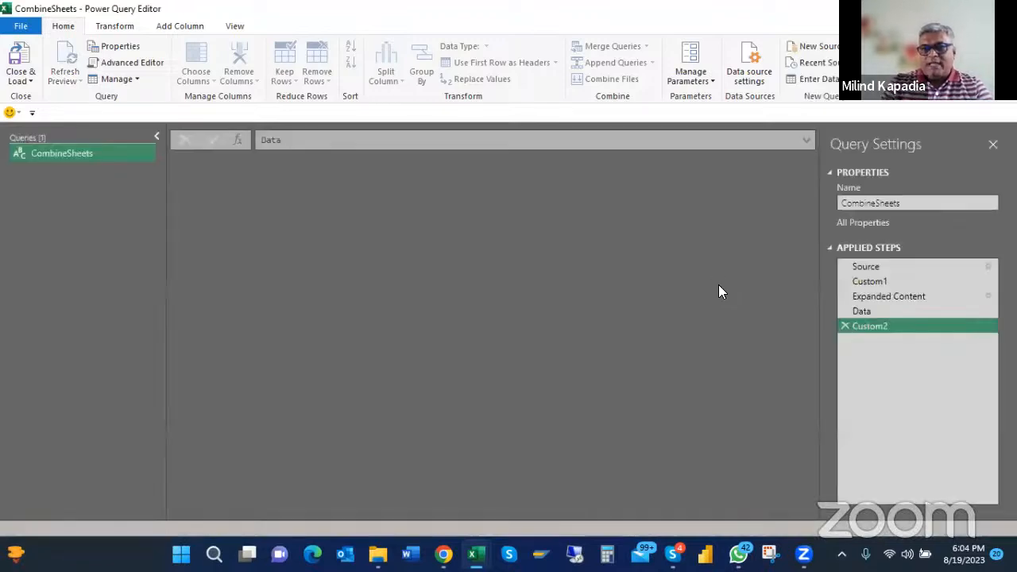
click(843, 326)
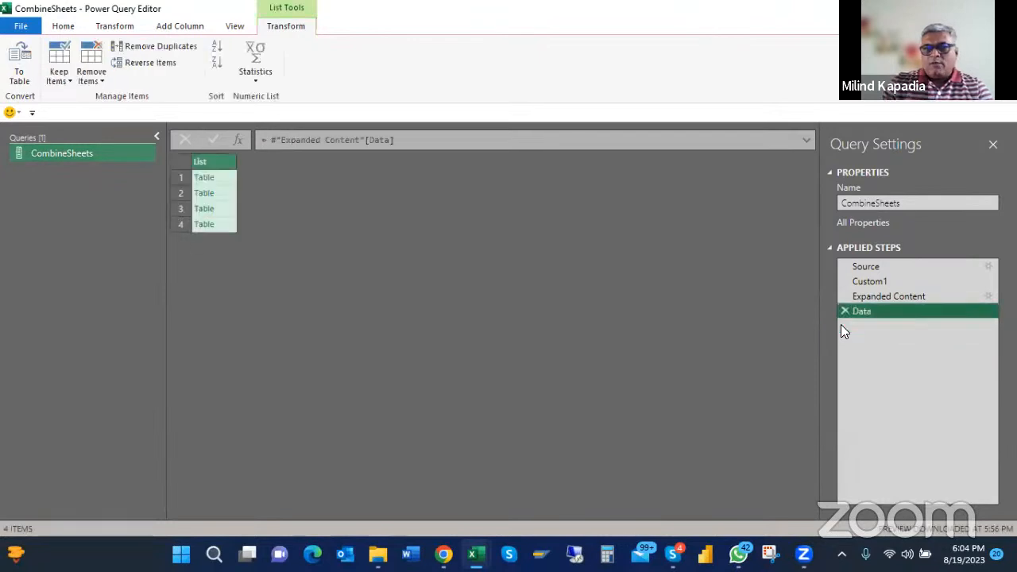
click(269, 139)
text(Table)
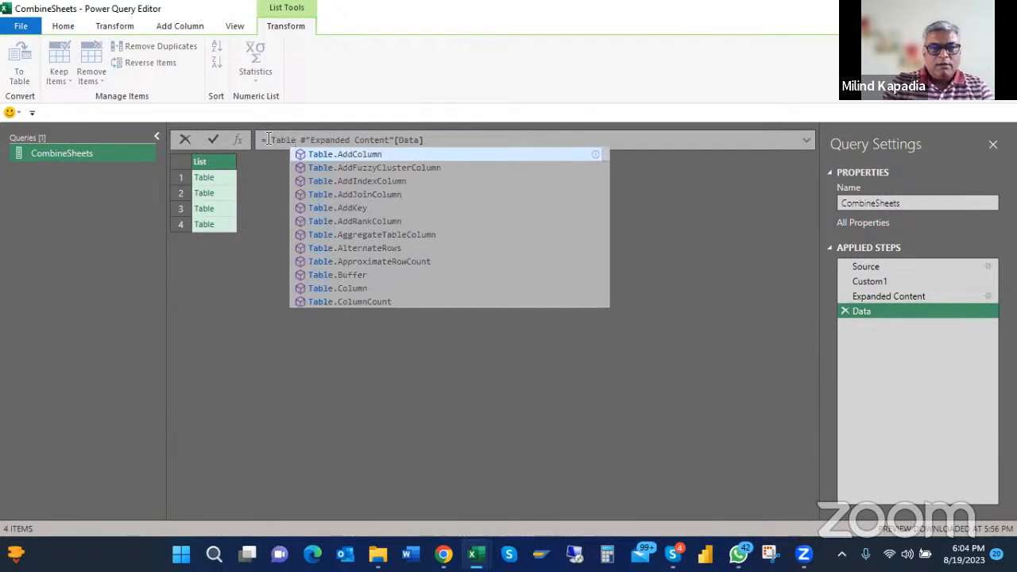
key(BackSpace)
key(BackSpace)
key(BackSpace)
key(BackSpace)
key(BackSpace)
key(BackSpace)
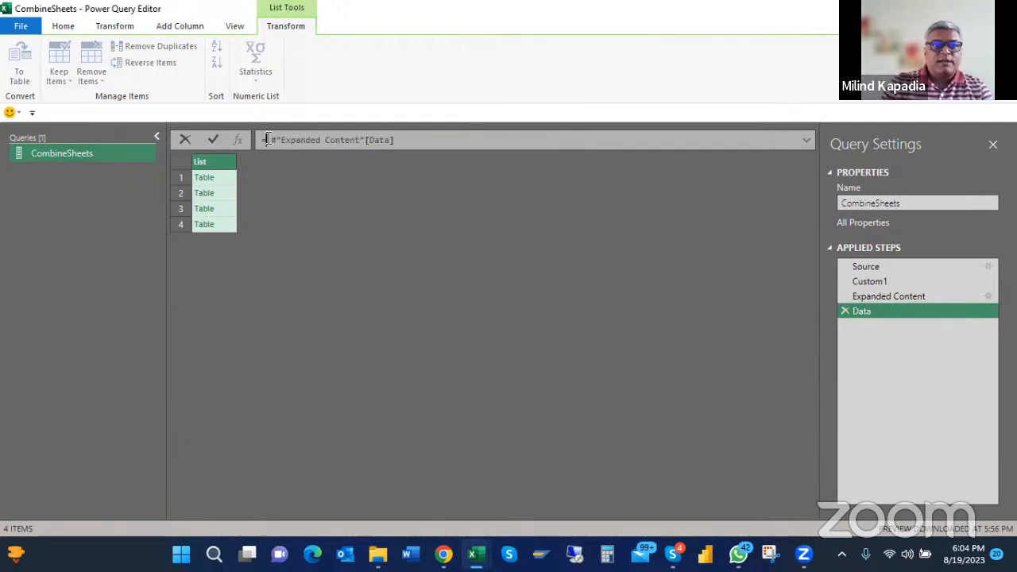
text(List)
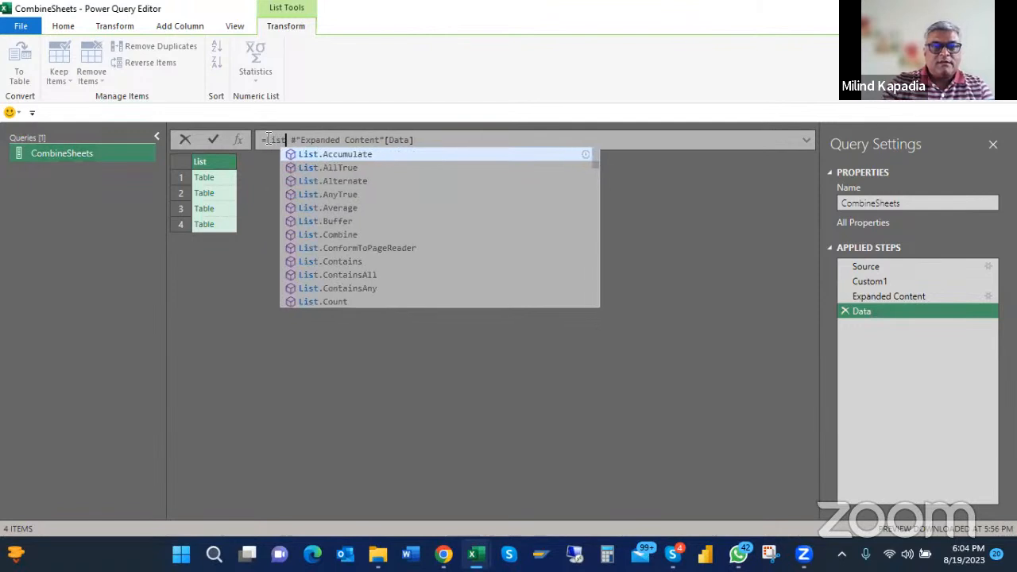
text(.e)
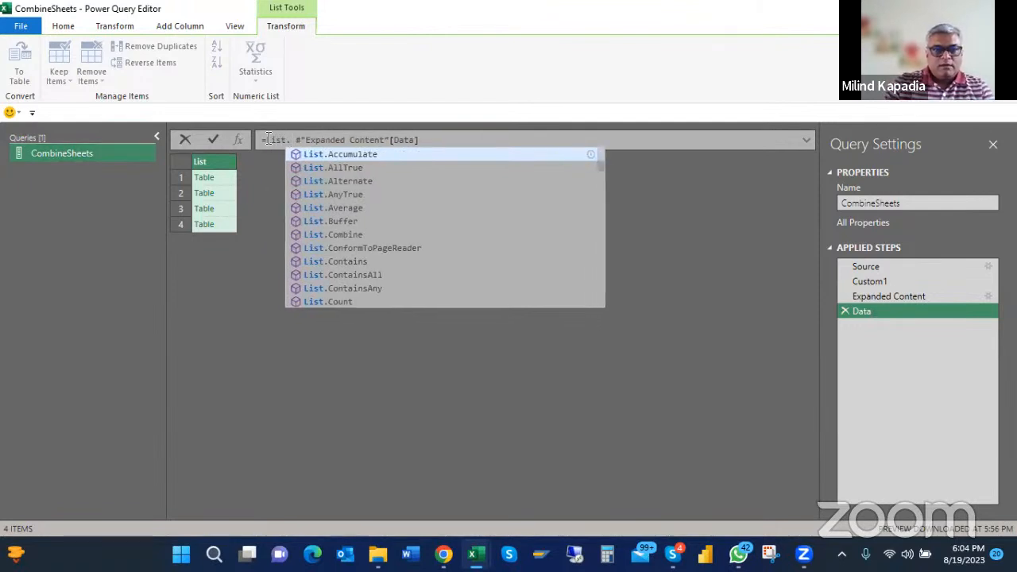
text(x)
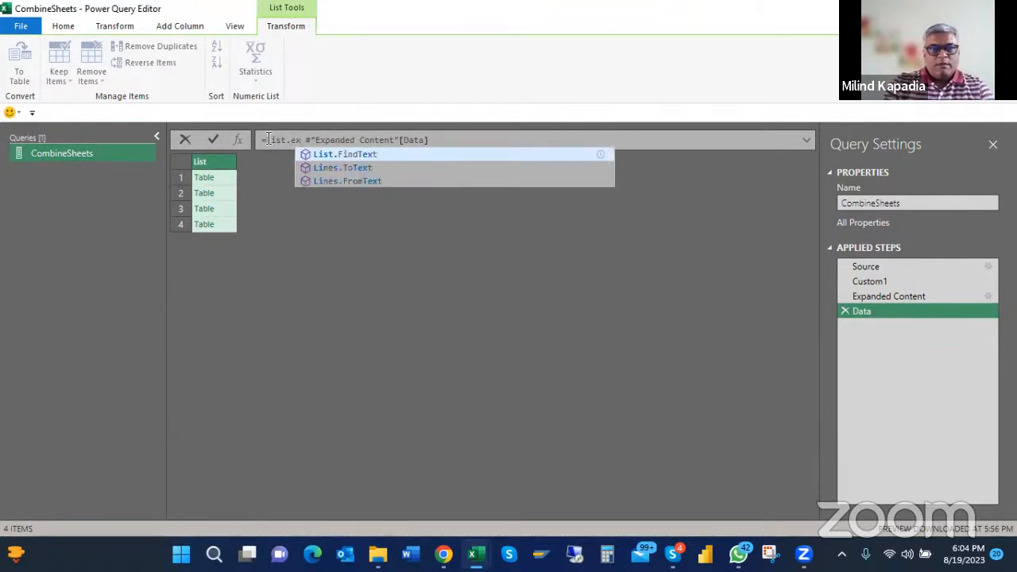
key(BackSpace)
key(BackSpace)
key(BackSpace)
key(BackSpace)
key(BackSpace)
key(BackSpace)
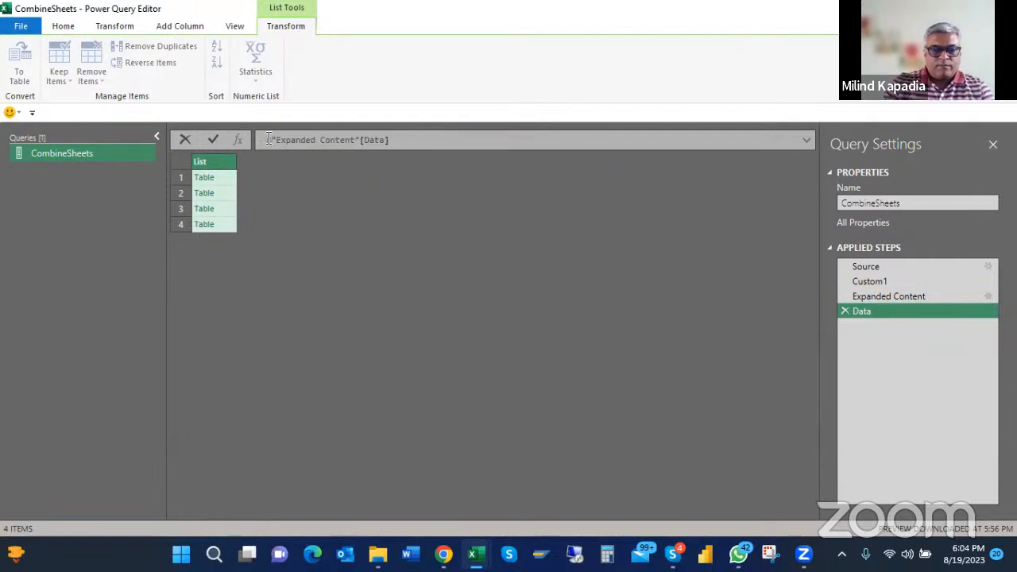
Try the formula Table.ExpandListColumn (#"Expanded Content"[Data]) in the Data step
text(Expans)
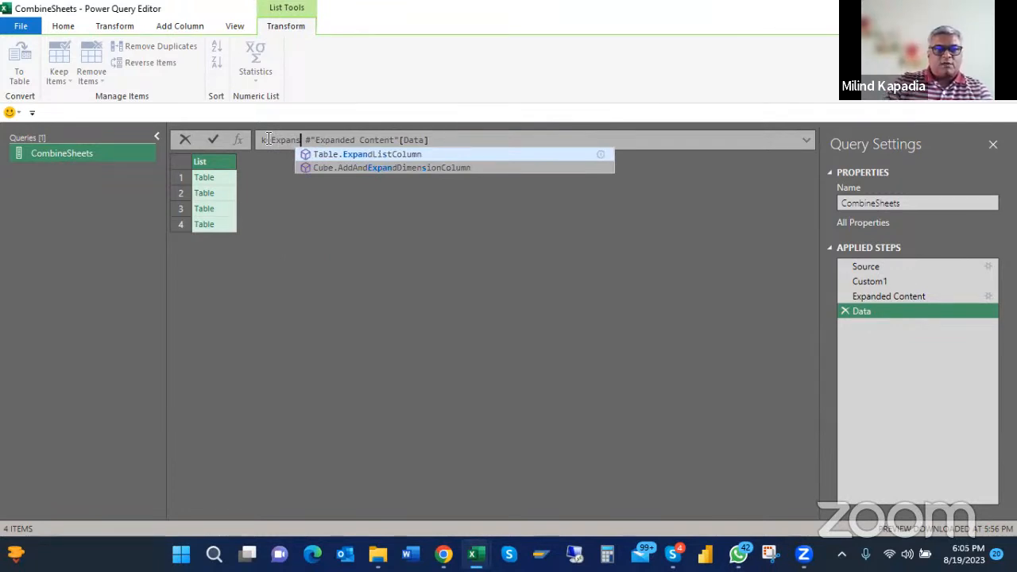
key(Tab)
key(Left)
key(Left)
key(Left)
key(Left)
key(Left)
key(Left)
key(Left)
key(Left)
key(Left)
key(Left)
key(Left)
key(Left)
key(Left)
key(Left)
key(Left)
key(Left)
key(Left)
key(Left)
key(Left)
key(Left)
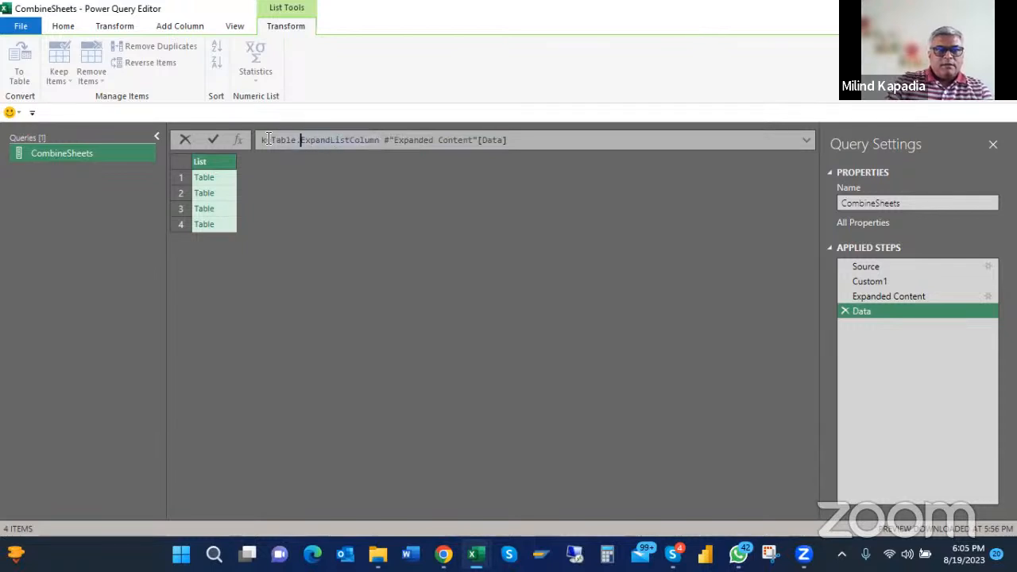
key(Delete)
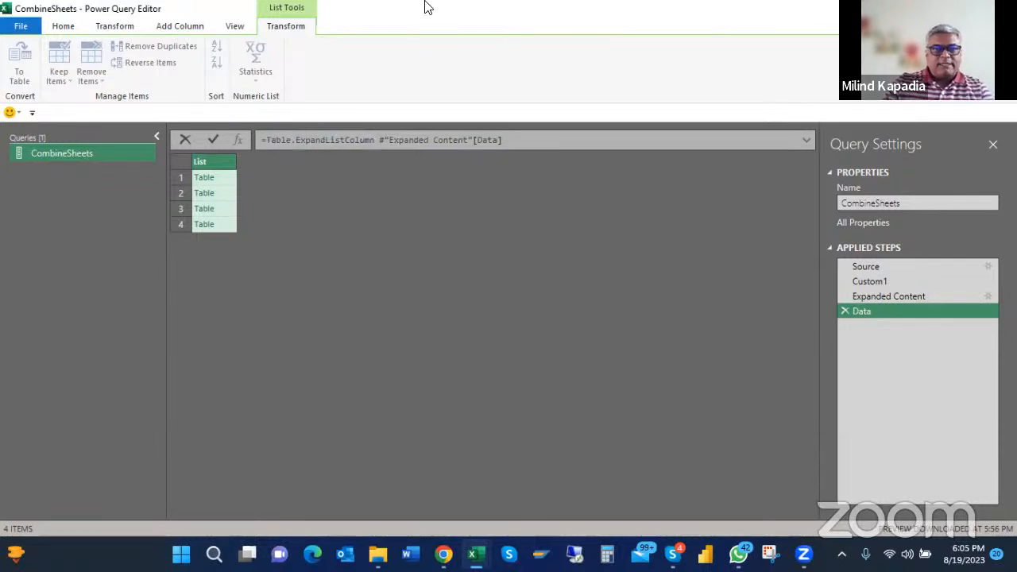
key(Right)
key(Right)
key(Right)
key(Right)
key(Right)
key(Right)
key(Right)
key(Right)
key(Right)
key(Right)
key(Right)
key(Right)
key(Right)
key(Right)
key(Right)
key(Right)
key(Right)
key(Right)
key(Right)
key(Right)
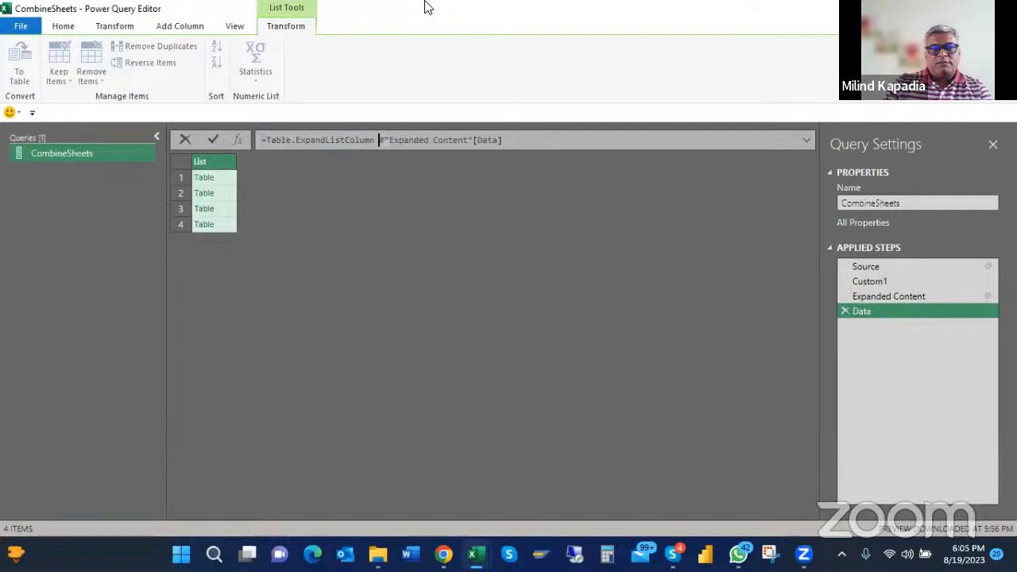
text(()
key(Right)
key(Right)
key(Right)
key(Right)
key(Right)
key(Right)
key(Right)
key(Right)
key(Right)
key(Right)
key(Right)
key(Right)
key(Right)
key(Right)
key(Right)
key(Right)
key(Right)
key(Right)
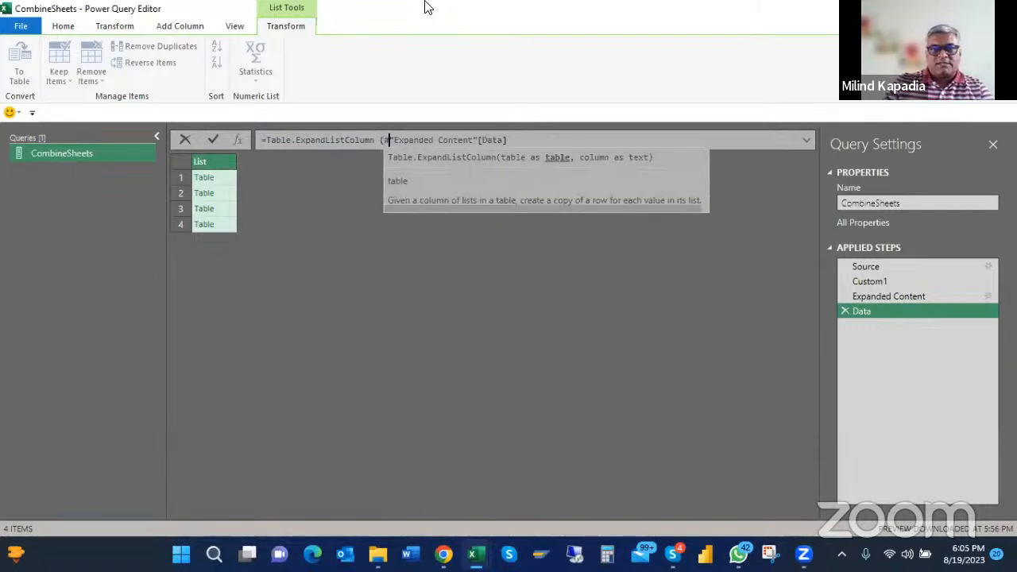
key(Right)
key(Right)
key(Right)
key(Right)
key(Right)
key(Right)
key(Right)
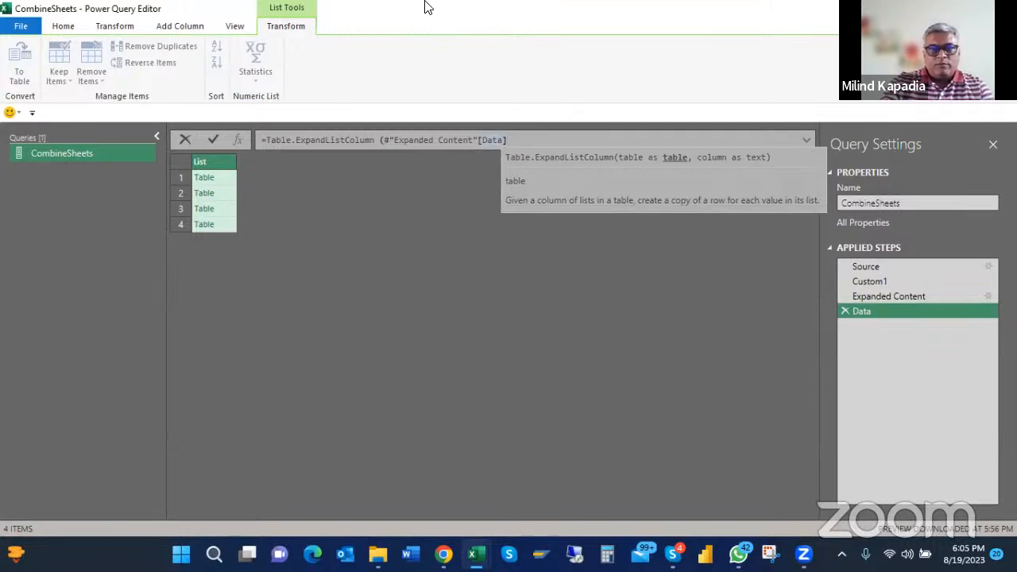
text())
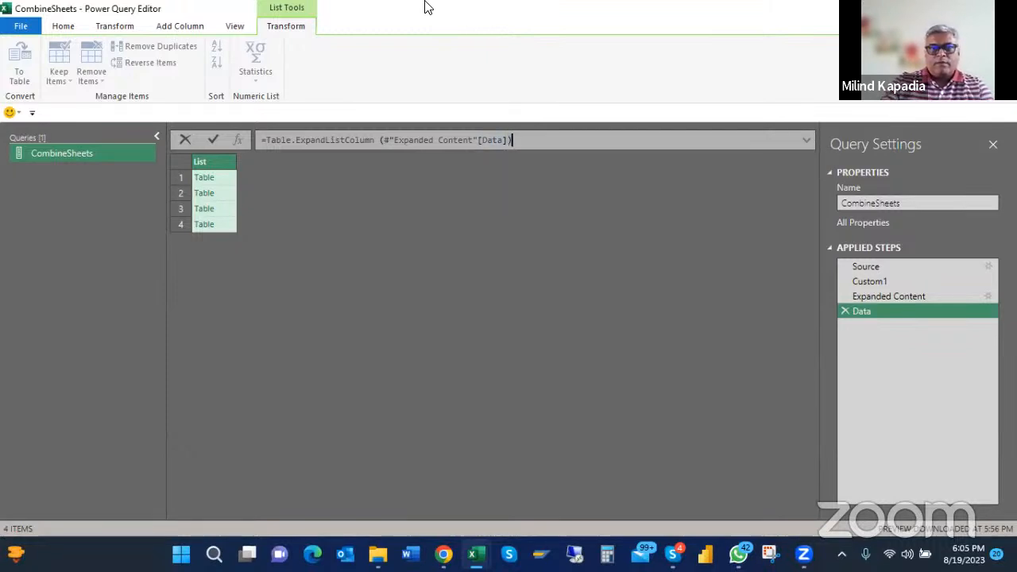
click(213, 139)
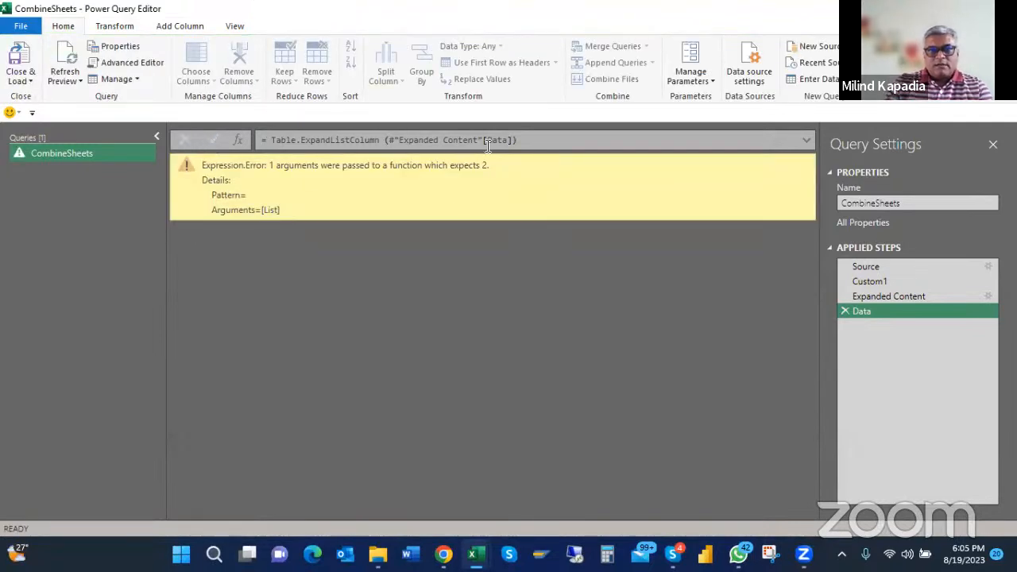
Delete the Data step with its failed formula and drill down into the Data column of Expanded Content again
click(534, 143)
key(BackSpace)
key(BackSpace)
key(BackSpace)
key(BackSpace)
key(BackSpace)
key(BackSpace)
key(BackSpace)
key(BackSpace)
key(BackSpace)
key(BackSpace)
key(BackSpace)
key(BackSpace)
key(BackSpace)
key(BackSpace)
key(BackSpace)
key(BackSpace)
key(BackSpace)
key(BackSpace)
key(BackSpace)
key(BackSpace)
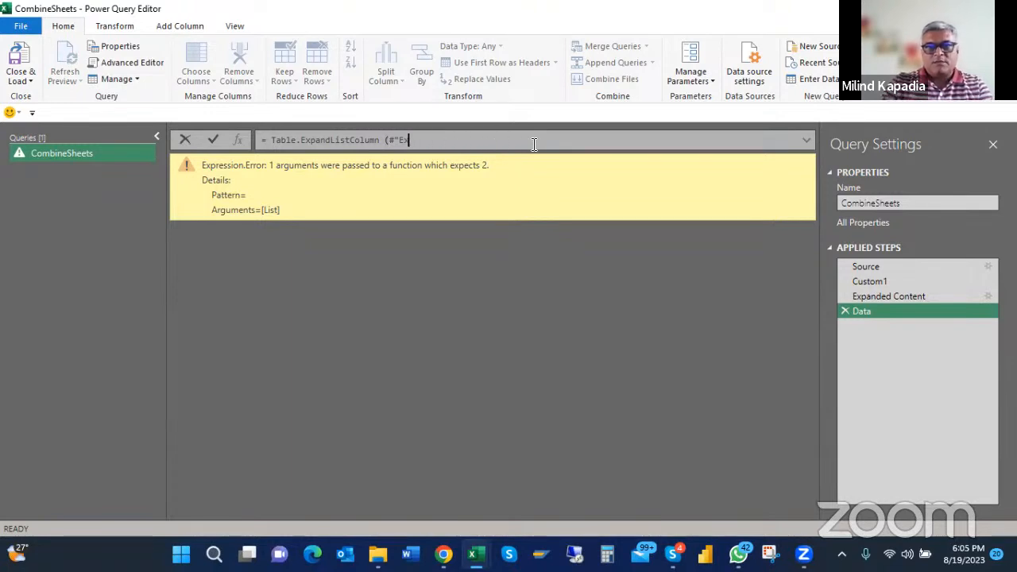
click(844, 308)
click(844, 310)
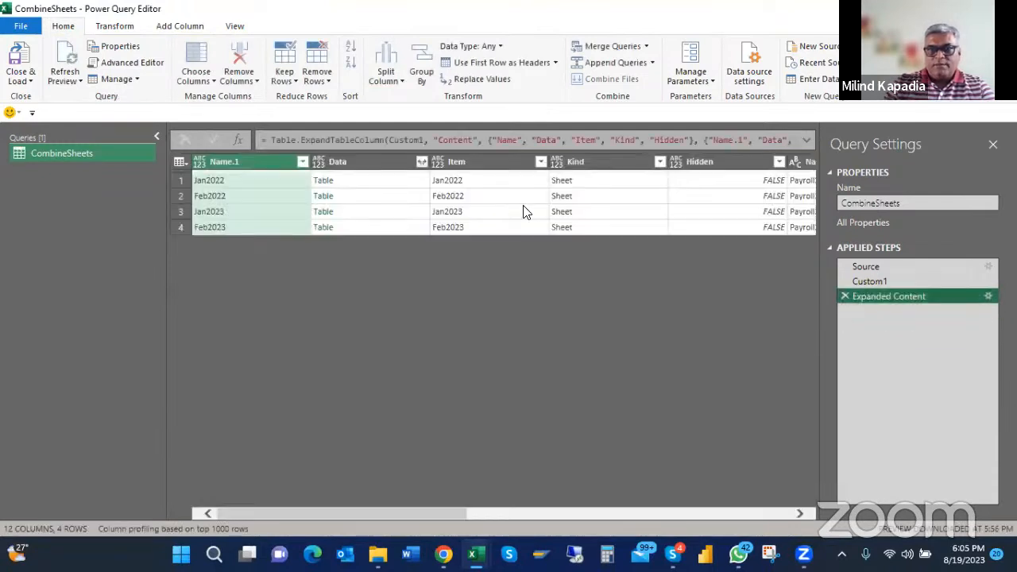
right_click(355, 161)
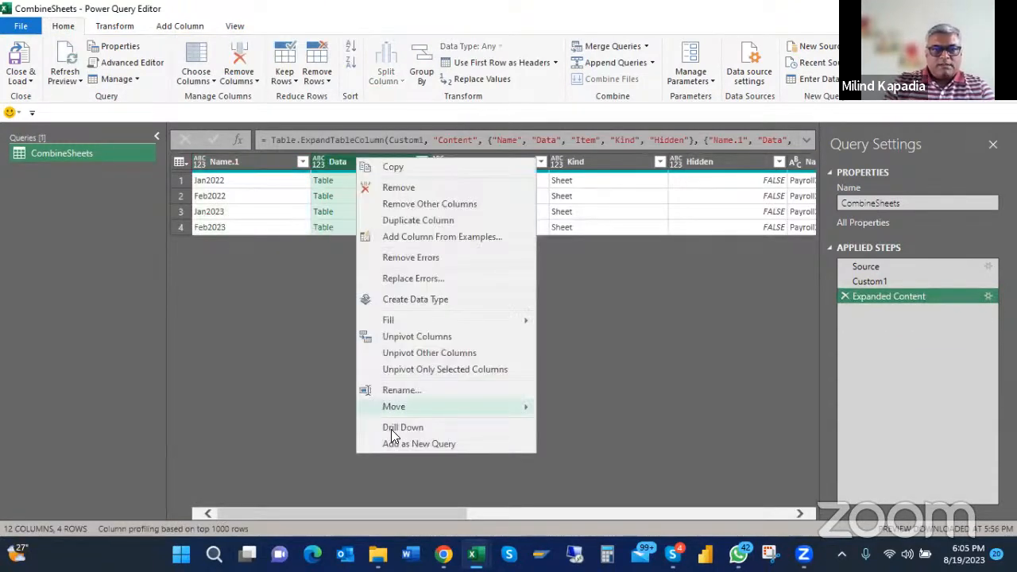
click(407, 429)
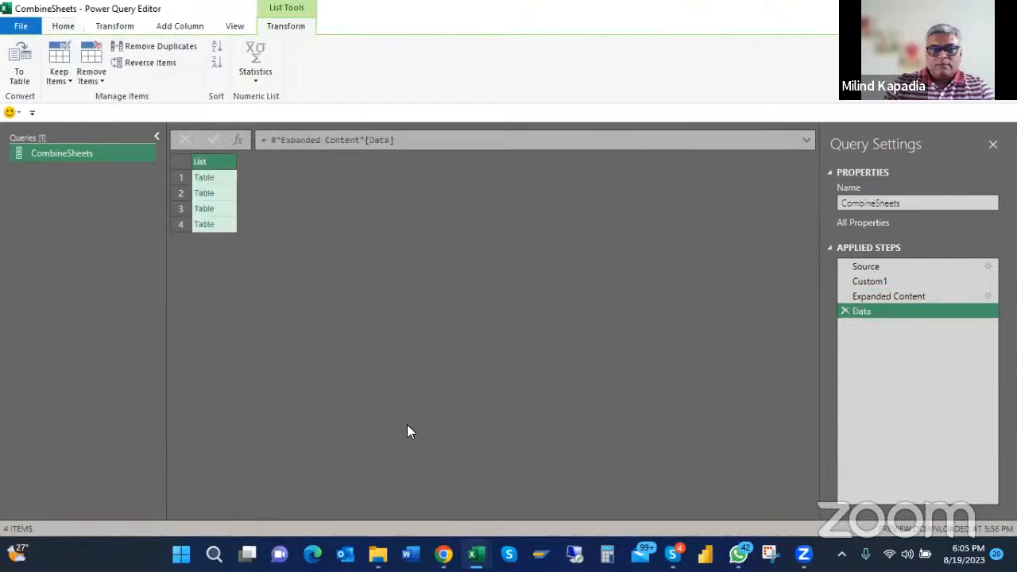
Try the formula Table.ExpandListColumn(Custom2) in a new custom step after Data and delete that step
click(236, 140)
key(Left)
key(Left)
key(Left)
text(Table.)
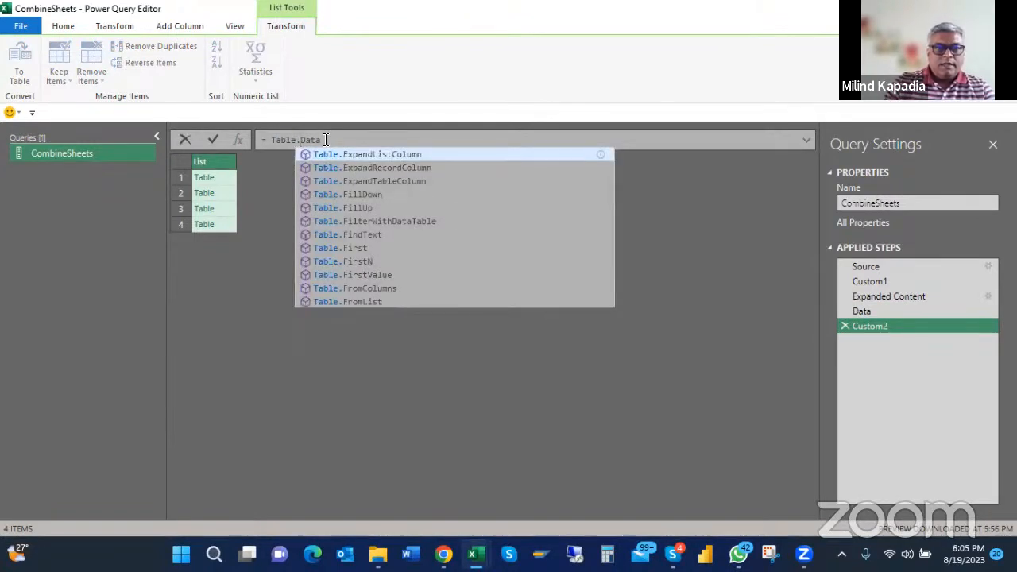
key(Tab)
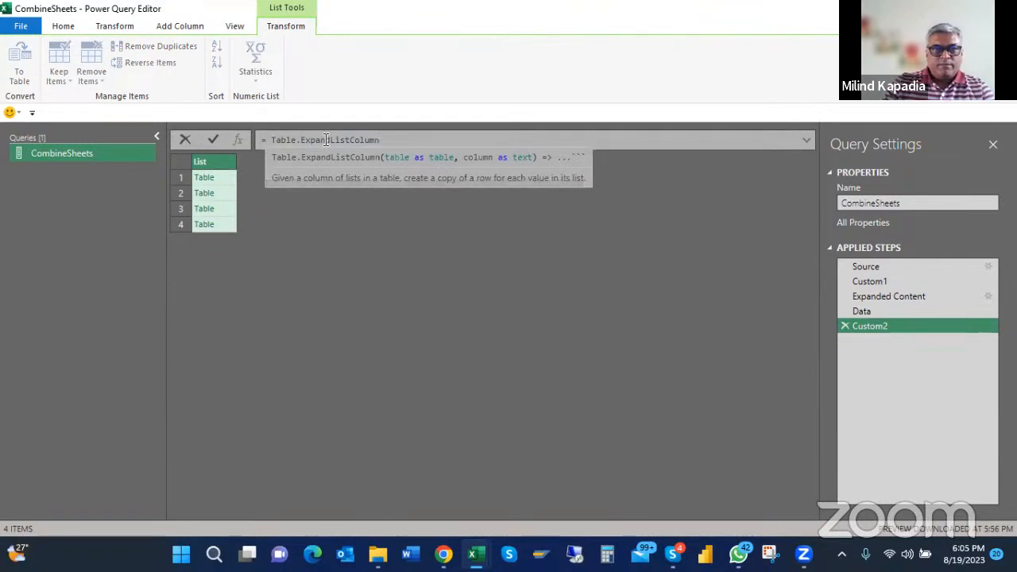
text(()
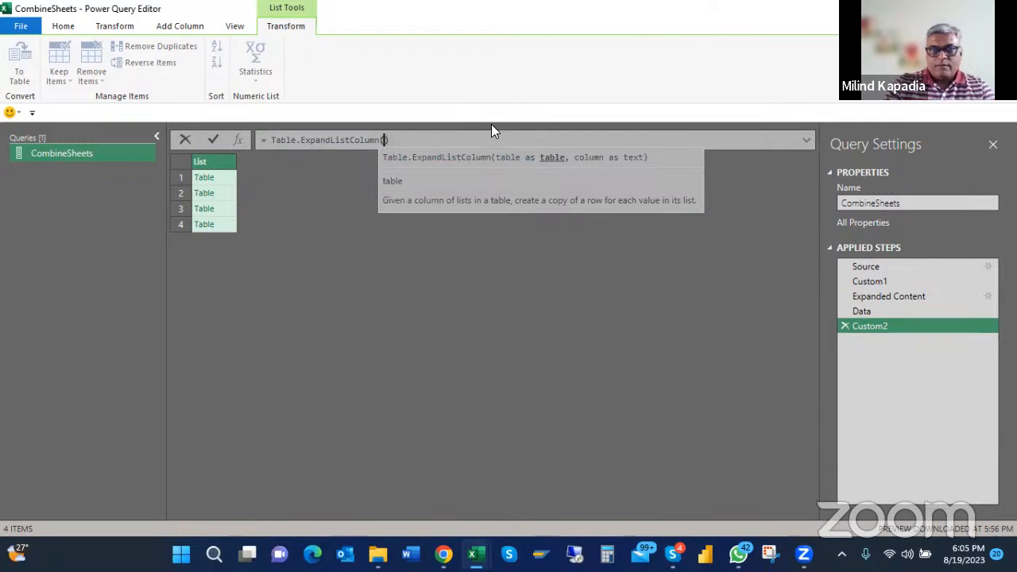
text(Custom2)
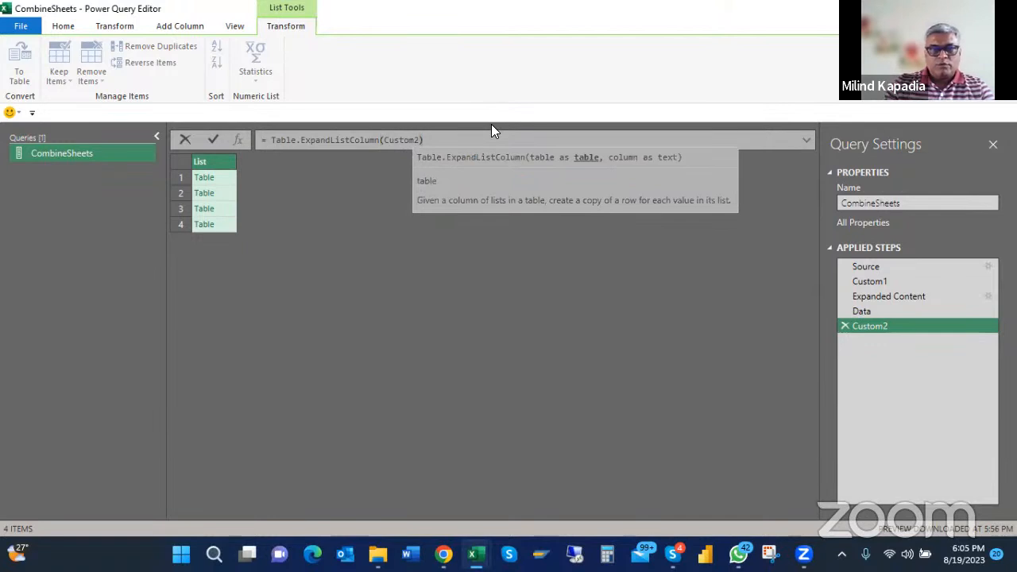
click(215, 140)
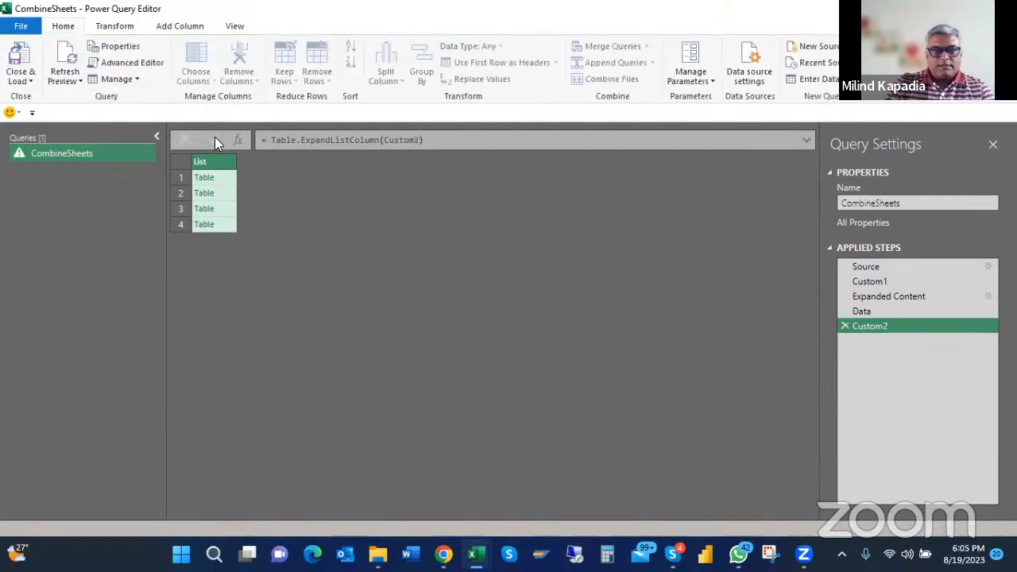
click(845, 326)
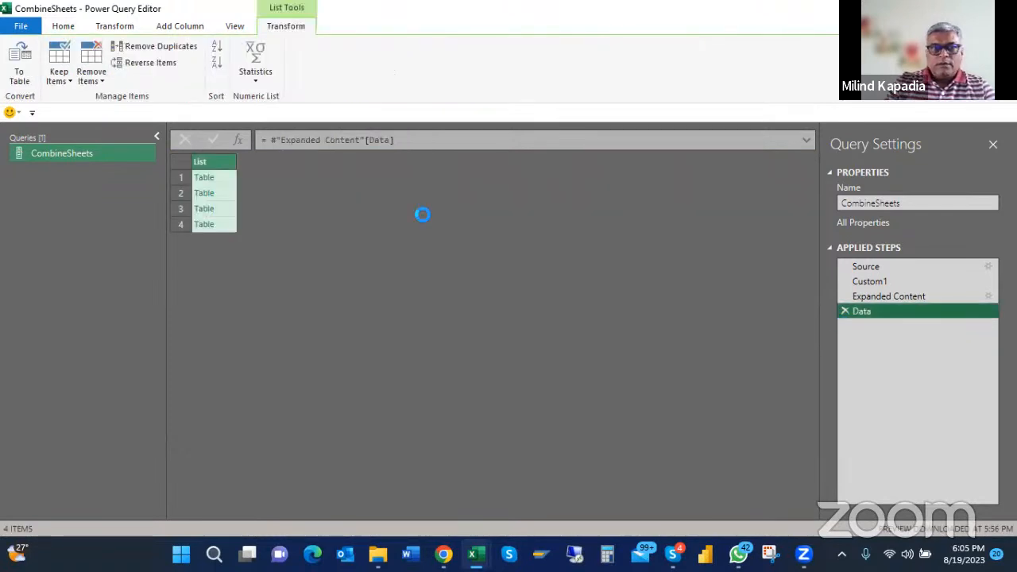
Try wrapping the Data step's formula as Table.ExpandListColumn(#"Expanded Content"[Data])
click(267, 140)
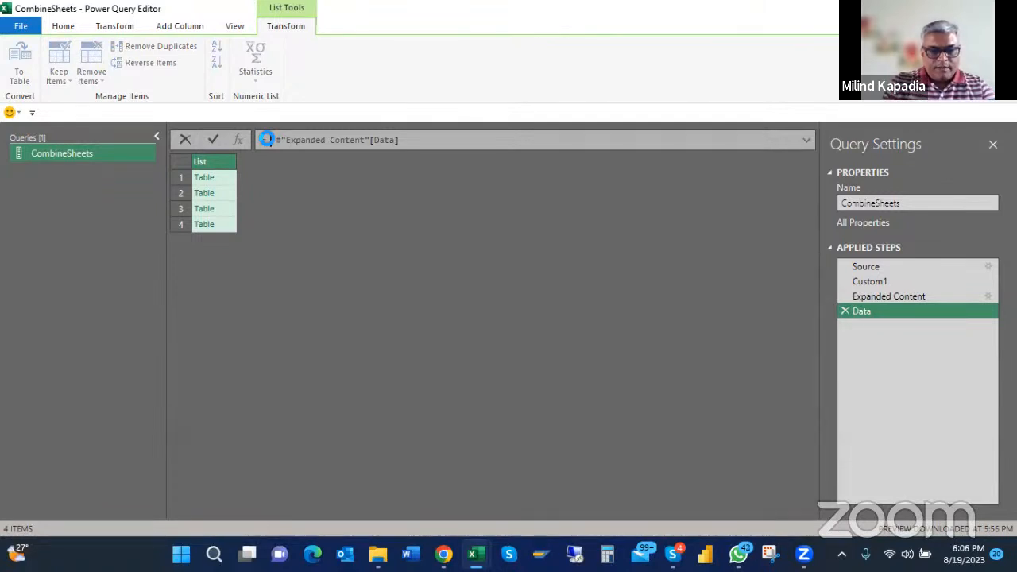
text(Table.)
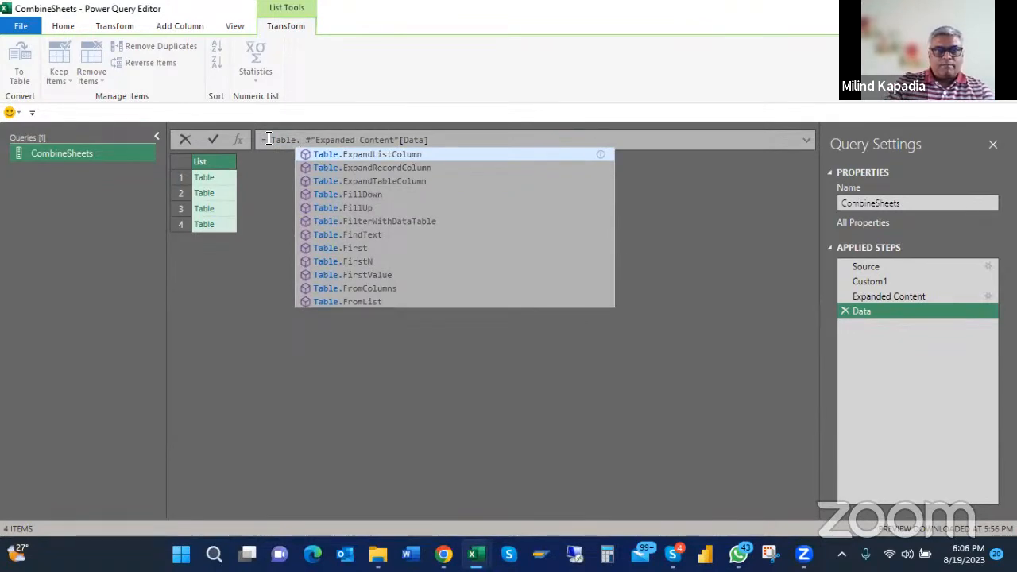
key(Tab)
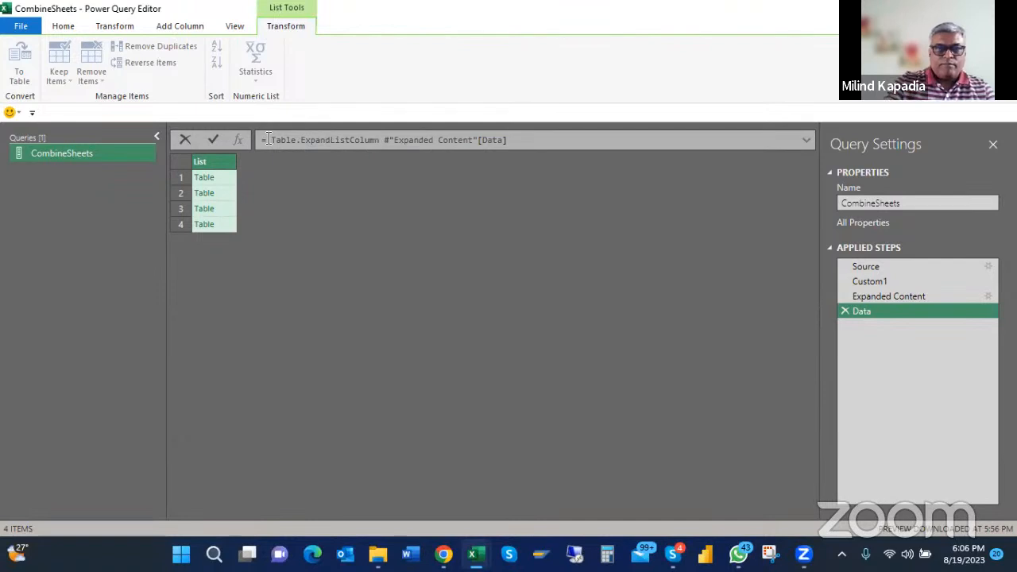
text(()
key(Delete)
key(Delete)
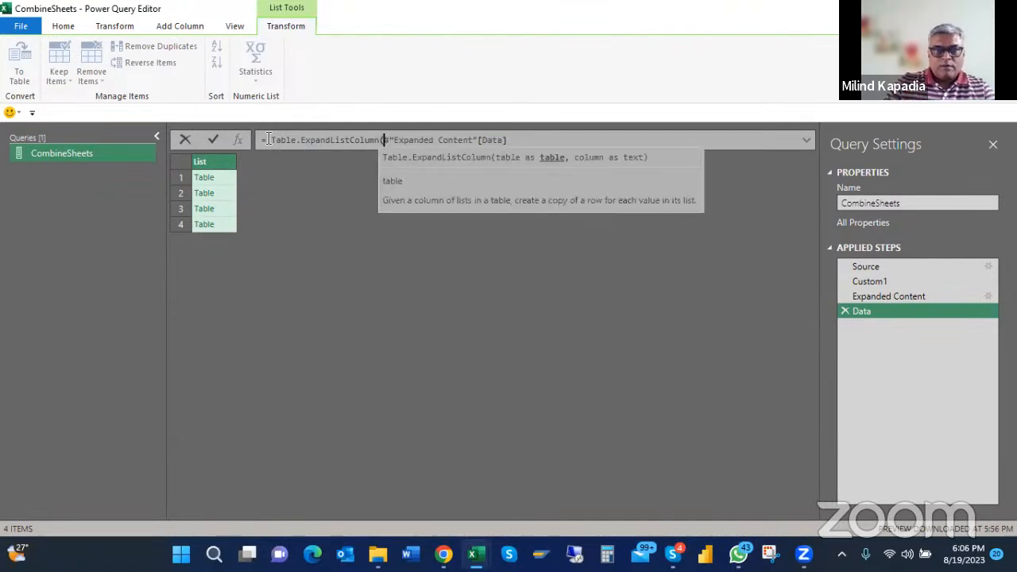
key(Right)
key(Right)
key(Right)
key(Right)
key(Right)
key(Right)
key(Right)
key(Right)
key(Right)
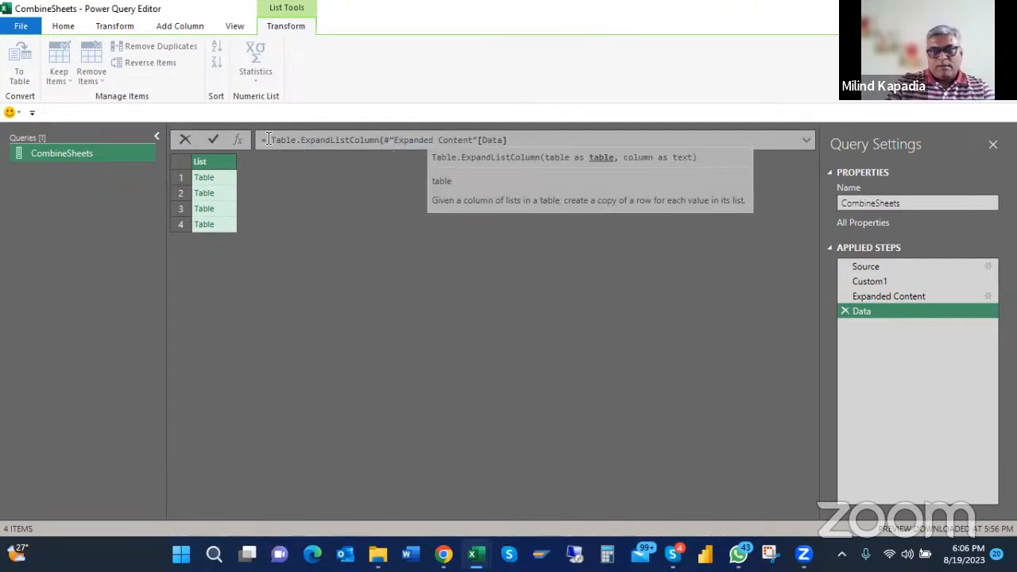
key(Left)
key(Left)
key(Left)
key(Left)
key(Left)
key(Left)
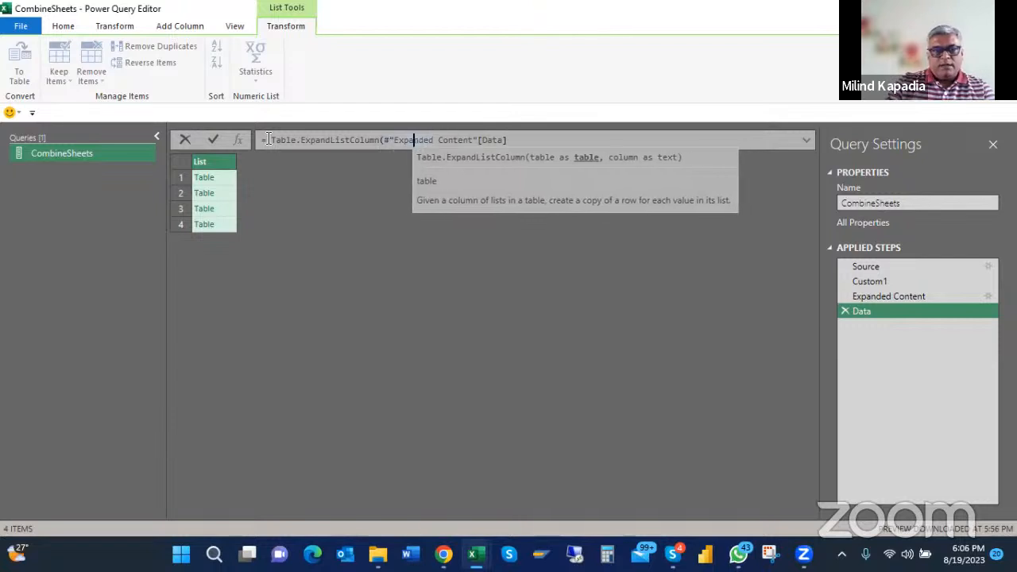
key(Left)
key(Left)
key(Right)
key(Right)
key(Right)
key(Right)
key(Right)
key(Right)
key(Right)
key(Right)
key(Right)
key(Right)
key(Right)
key(Right)
key(Right)
key(Right)
key(Right)
key(Right)
key(Right)
key(Right)
key(Right)
key(Right)
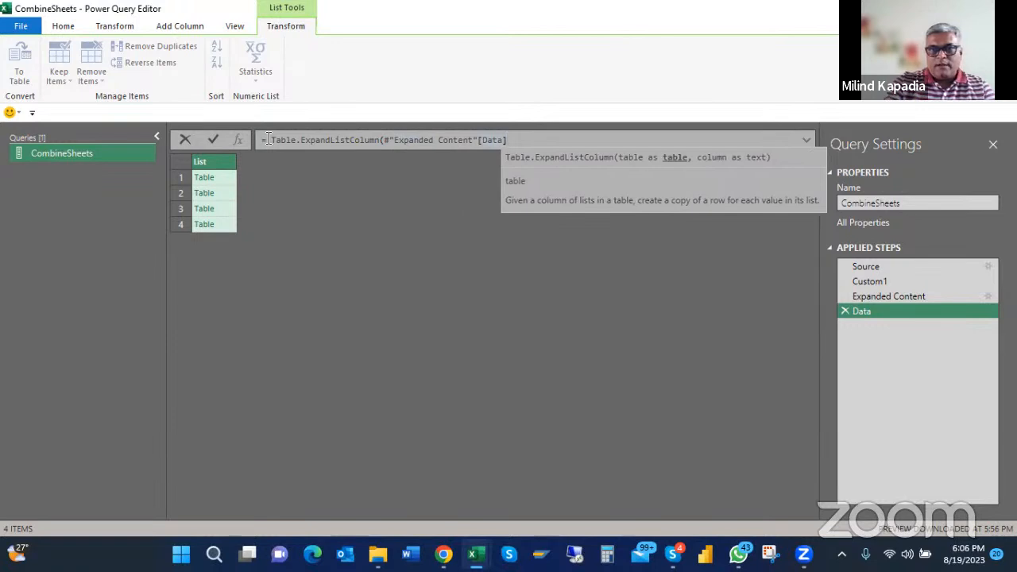
text(,)
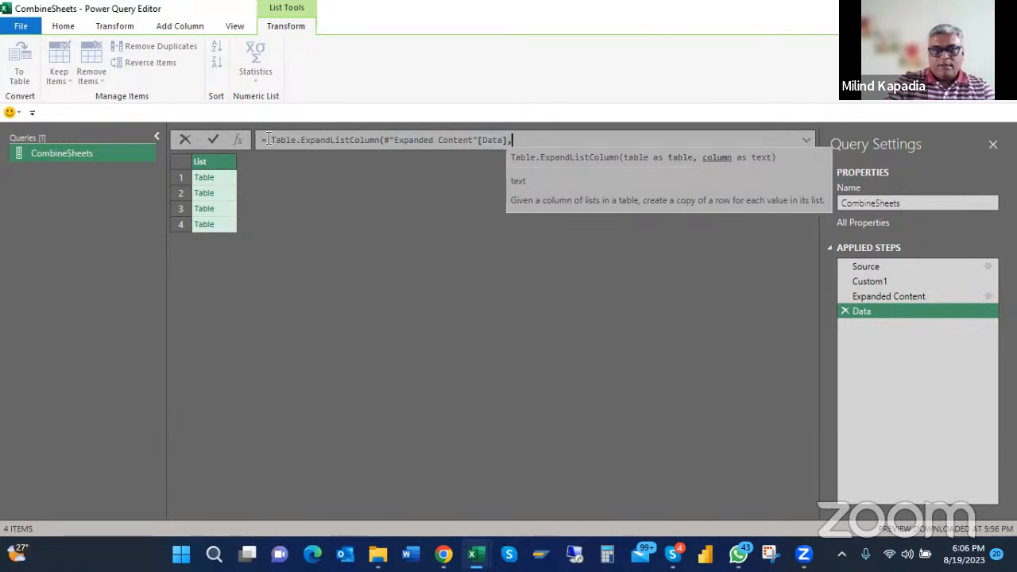
key(BackSpace)
text())
click(215, 139)
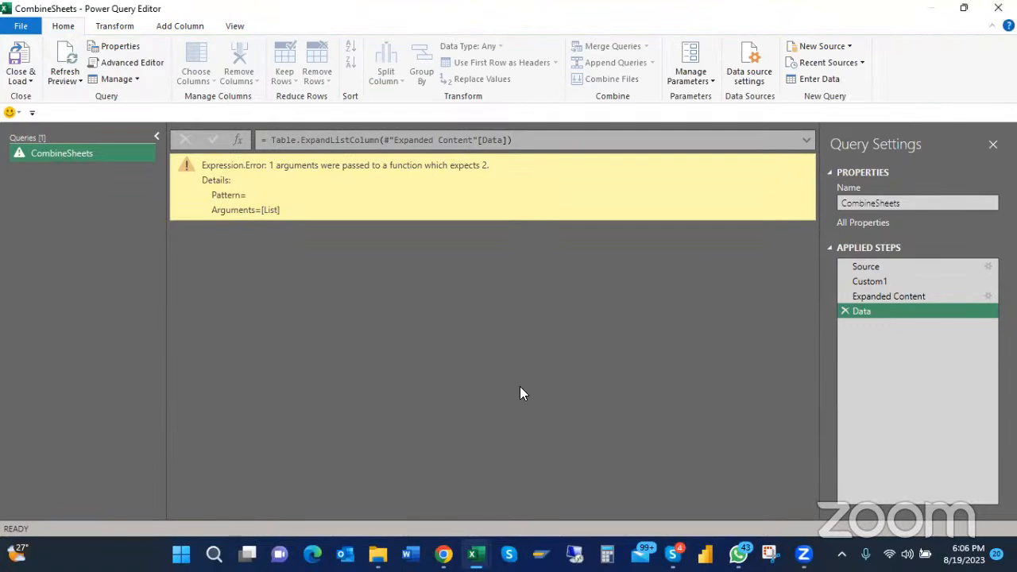
key(alt+Tab)
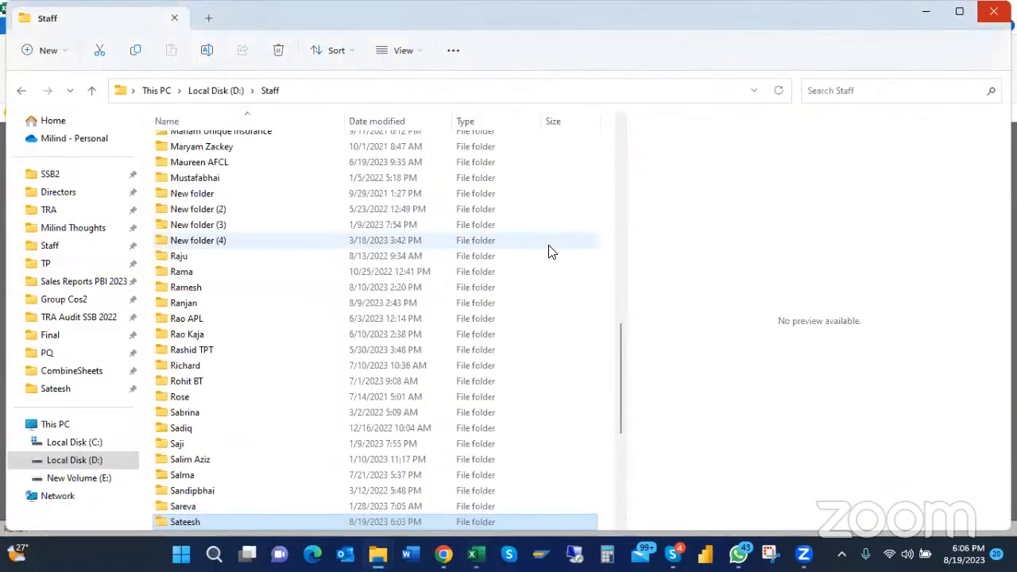
key(alt+Tab)
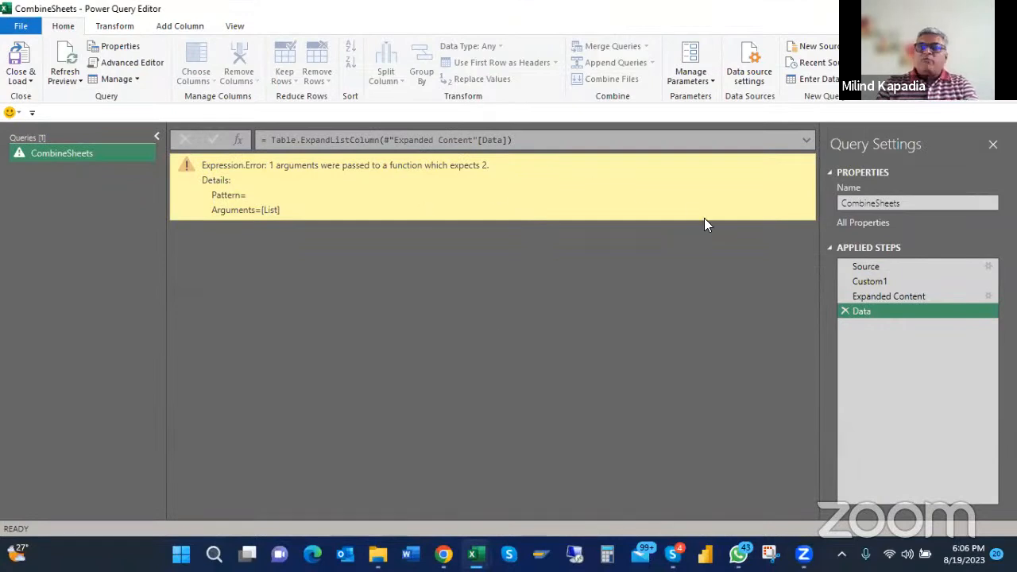
Delete the Data step and drill down into the Data column of the Expanded Content table to recreate it
click(844, 310)
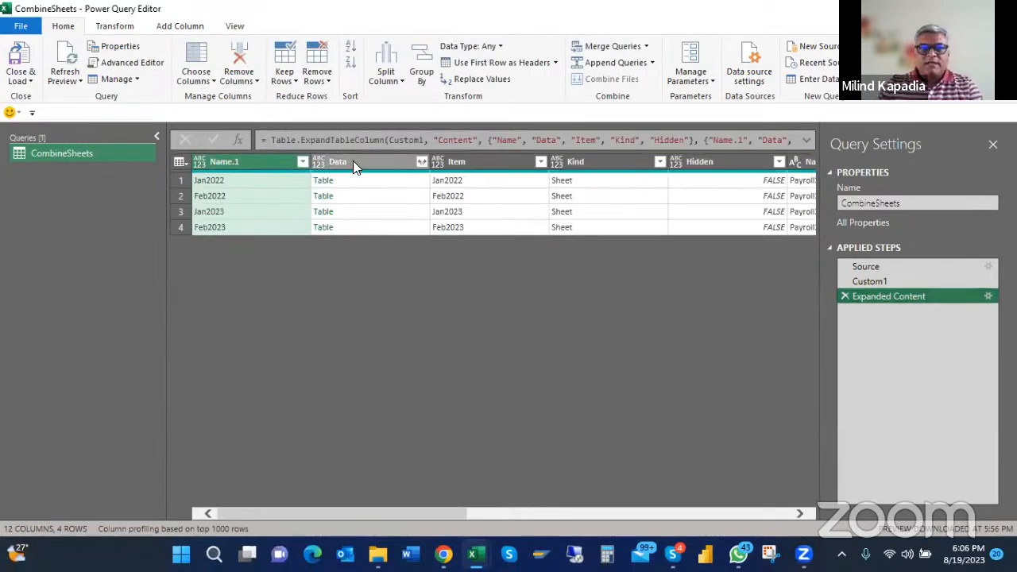
right_click(352, 161)
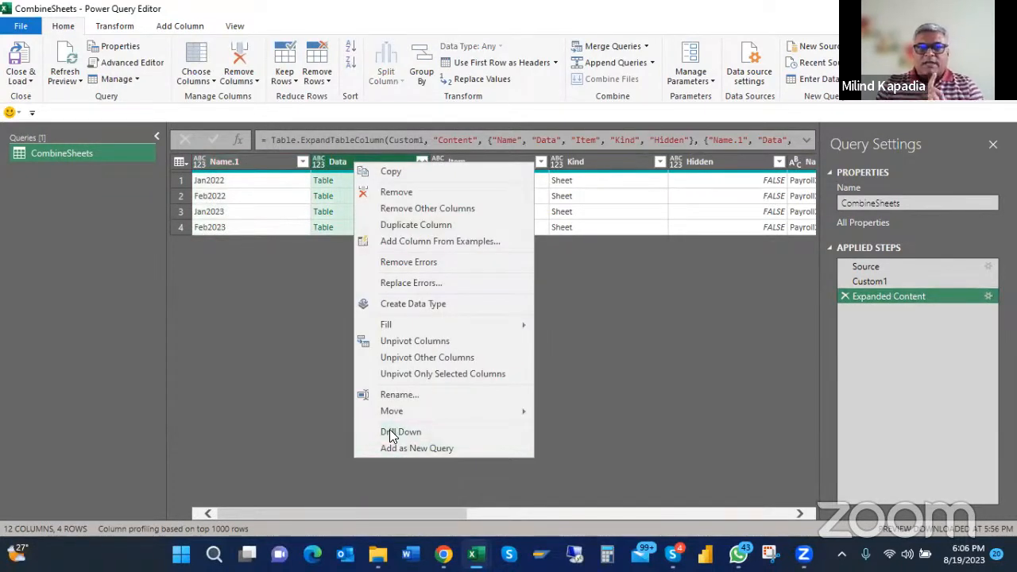
click(391, 433)
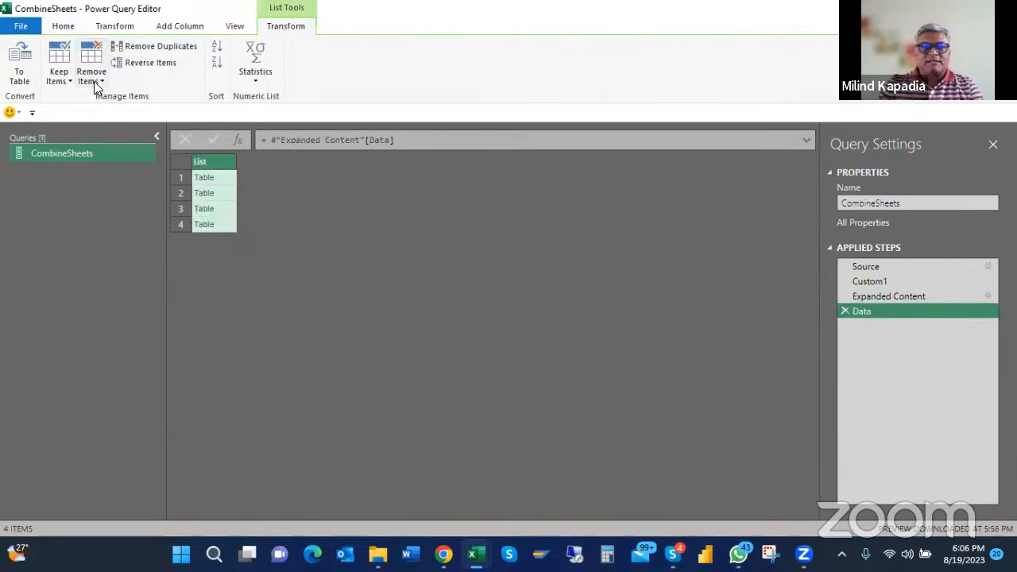
Try the formula Table.ExpandListColumn(Data) in a new custom step following Data and delete that step
click(237, 140)
double_click(299, 140)
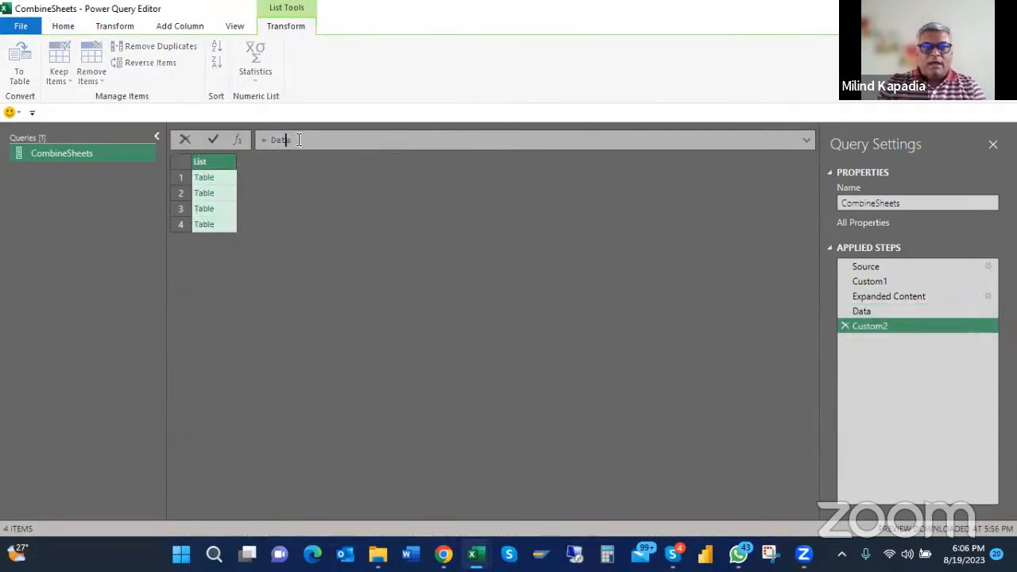
text(Table.)
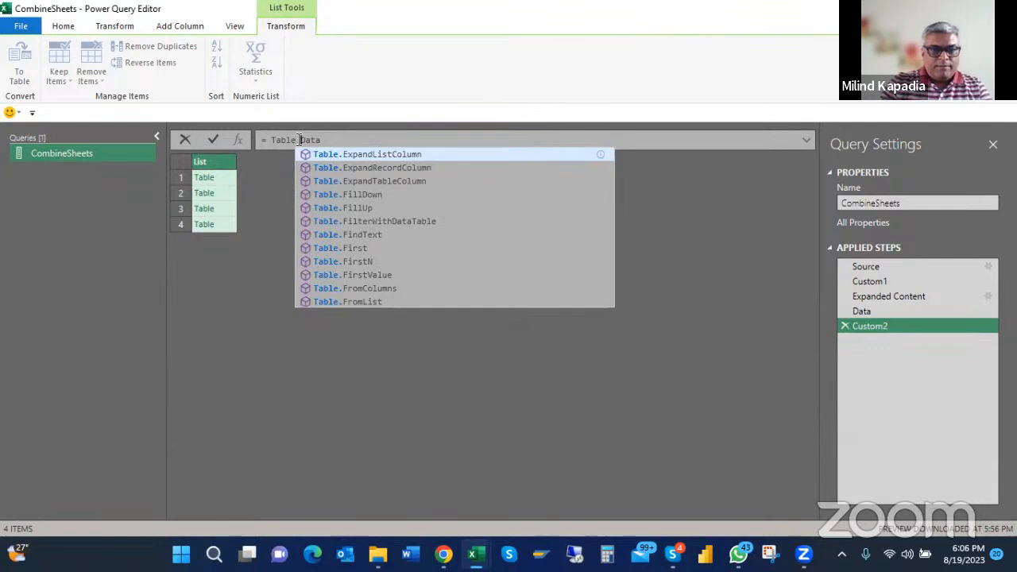
text(exp)
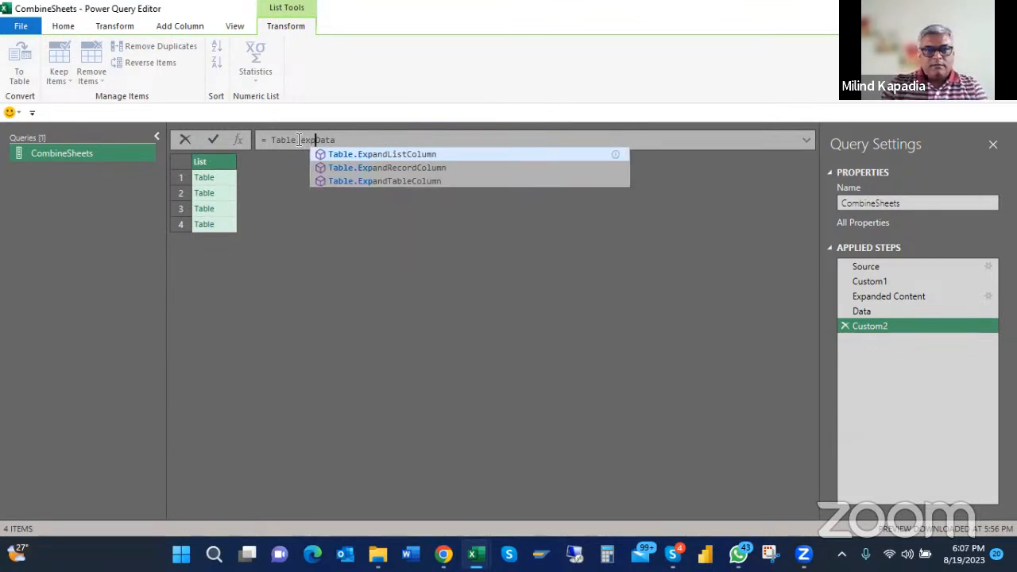
key(Tab)
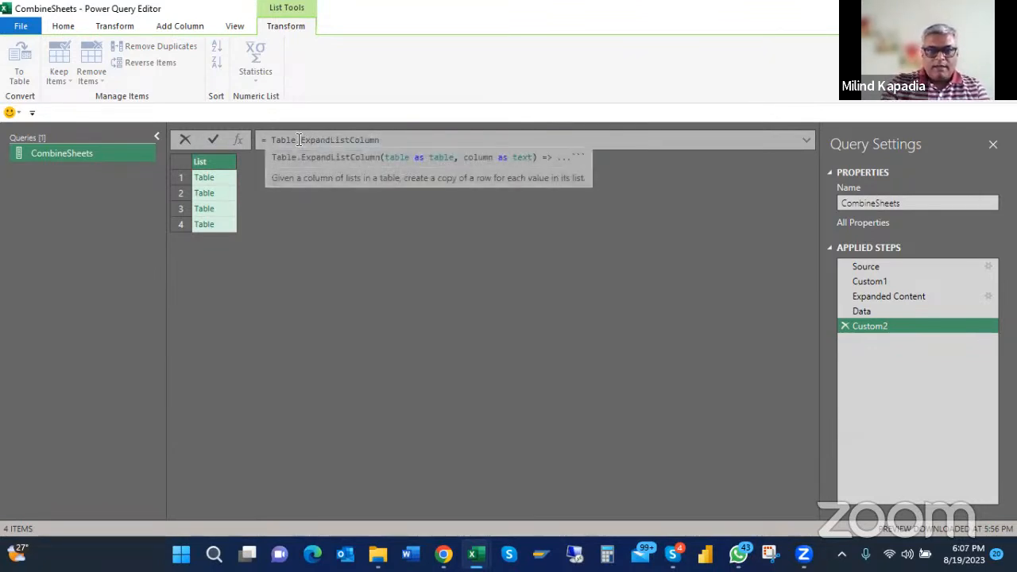
text(()
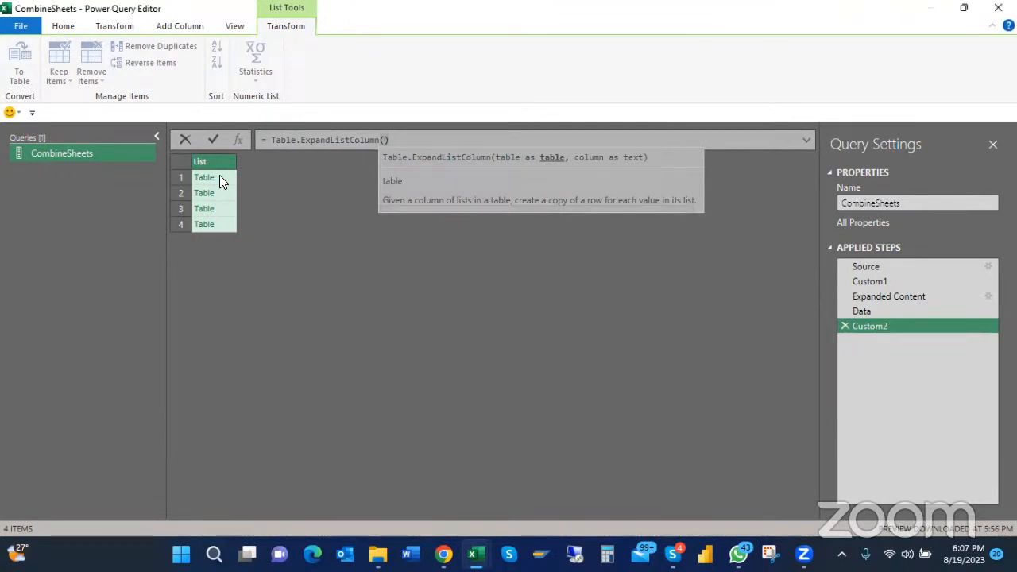
text(Data)
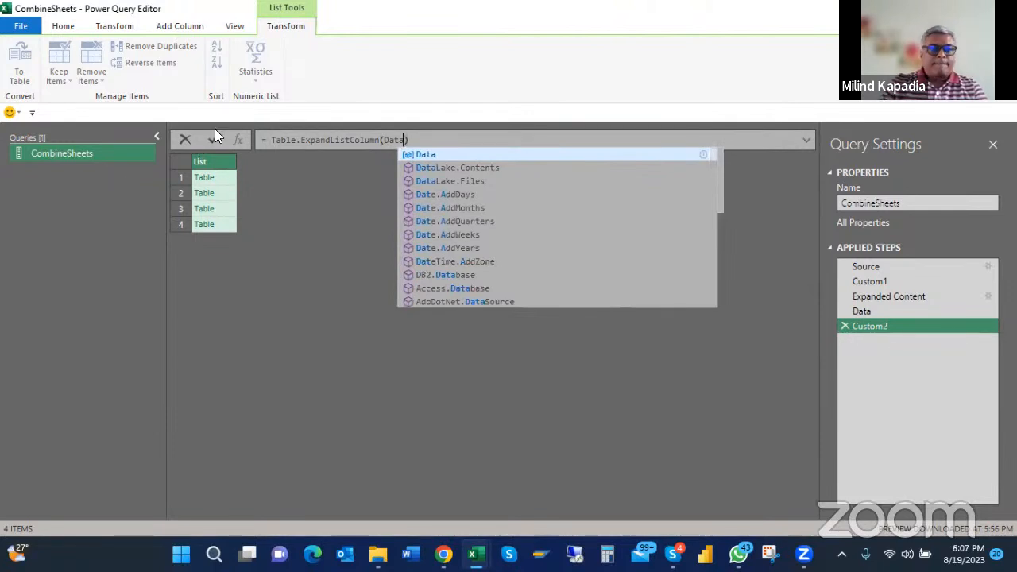
click(214, 138)
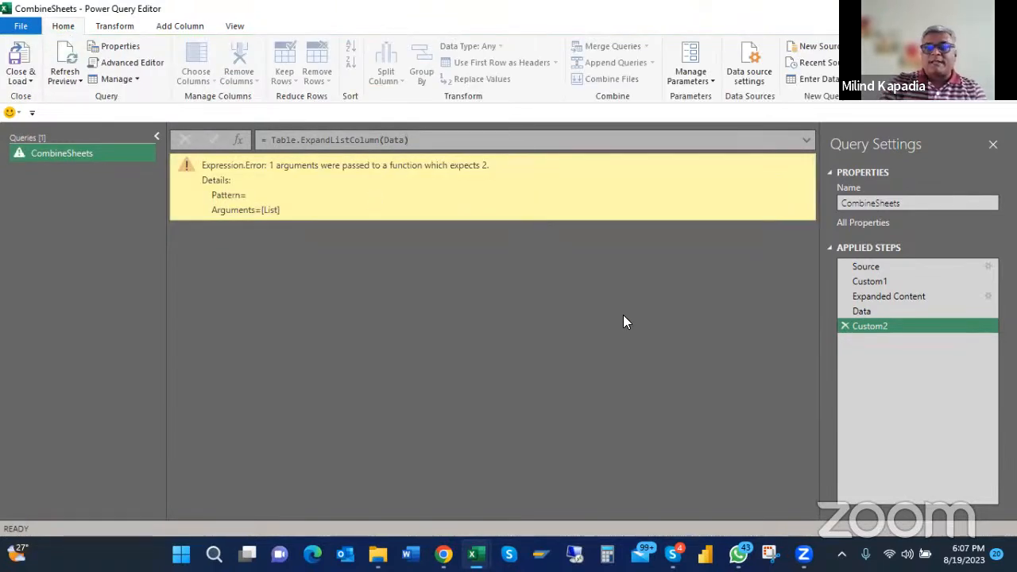
click(846, 326)
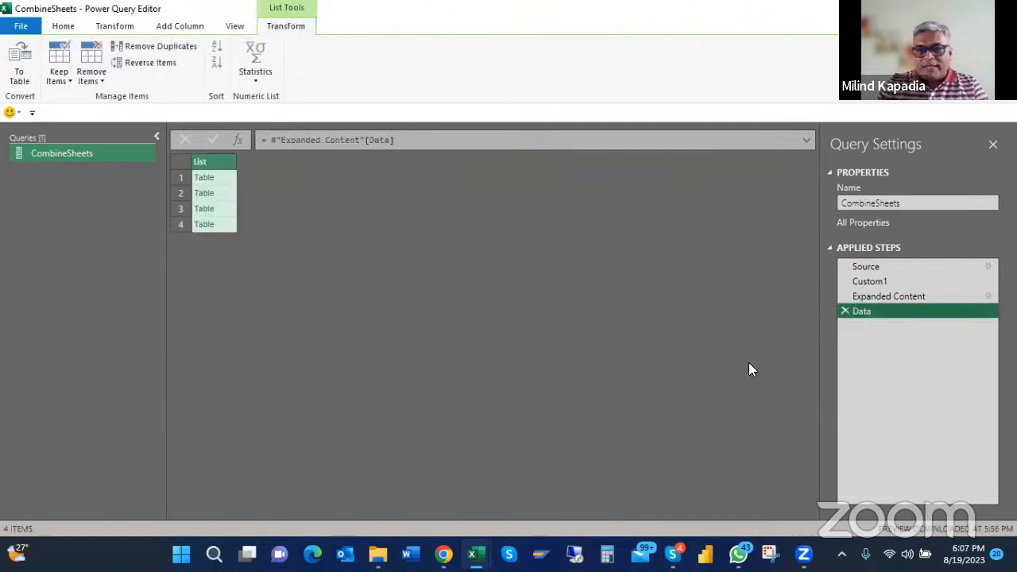
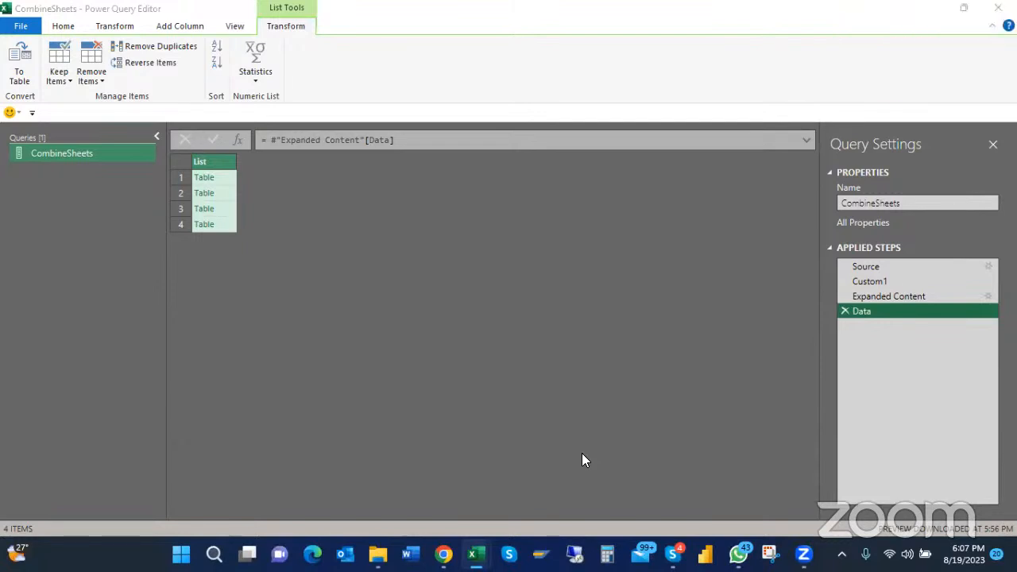
Change the Data step's formula to Table.Combine(#"Expanded Content"[Data]) and check the combined table's columns through Bonus and OT
key(Return)
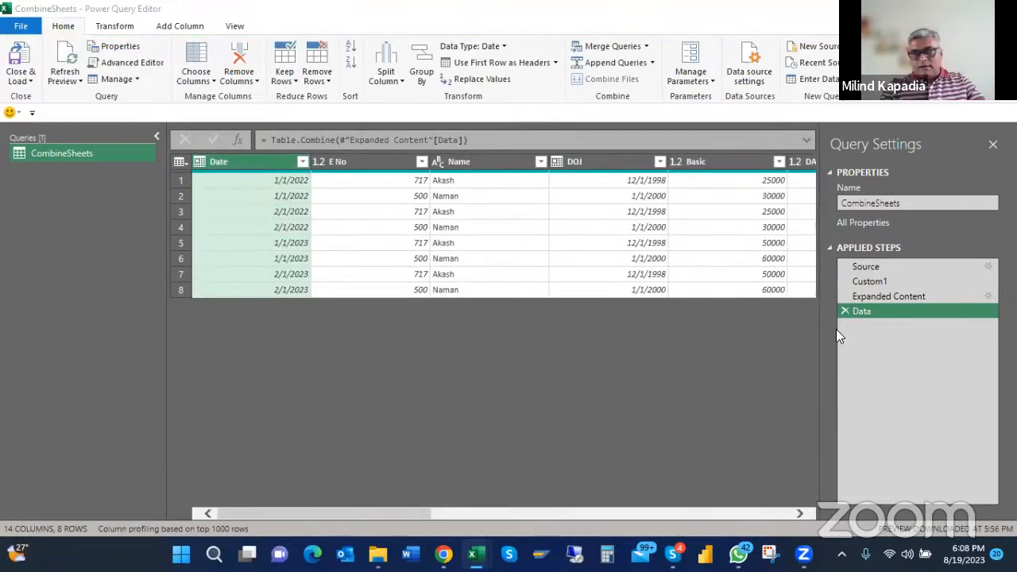
scroll(667, 253, right, 1)
scroll(668, 253, right, 6)
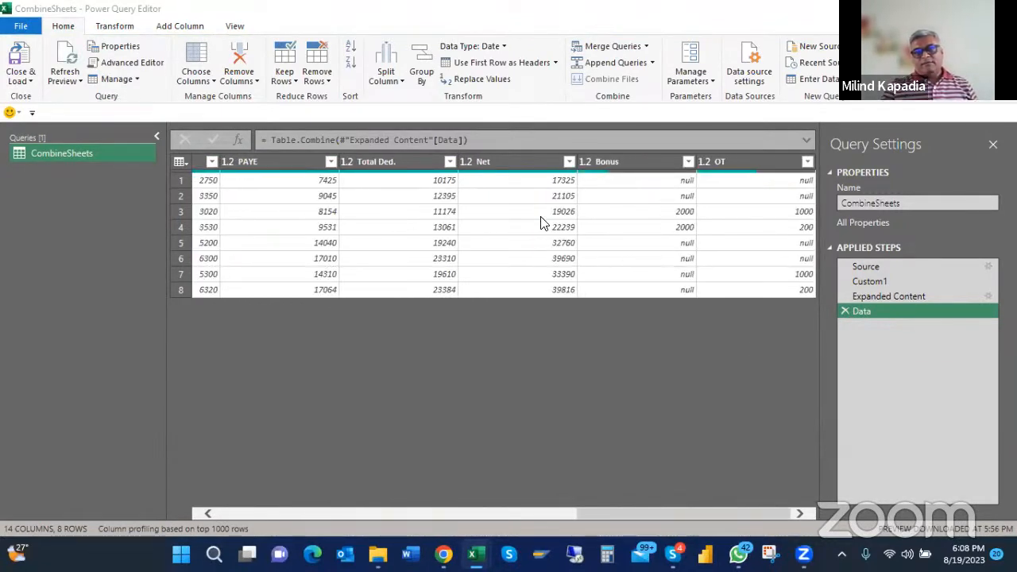
Examine the combined table's columns and review the Source, Custom1, Expanded Content and Data step results
scroll(540, 223, left, 7)
scroll(541, 222, right, 6)
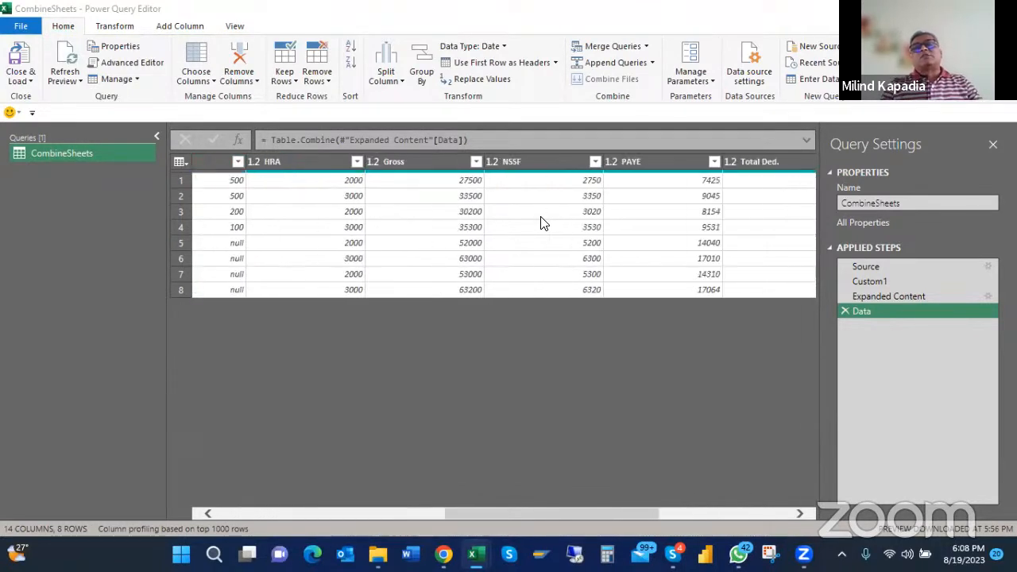
scroll(540, 222, right, 3)
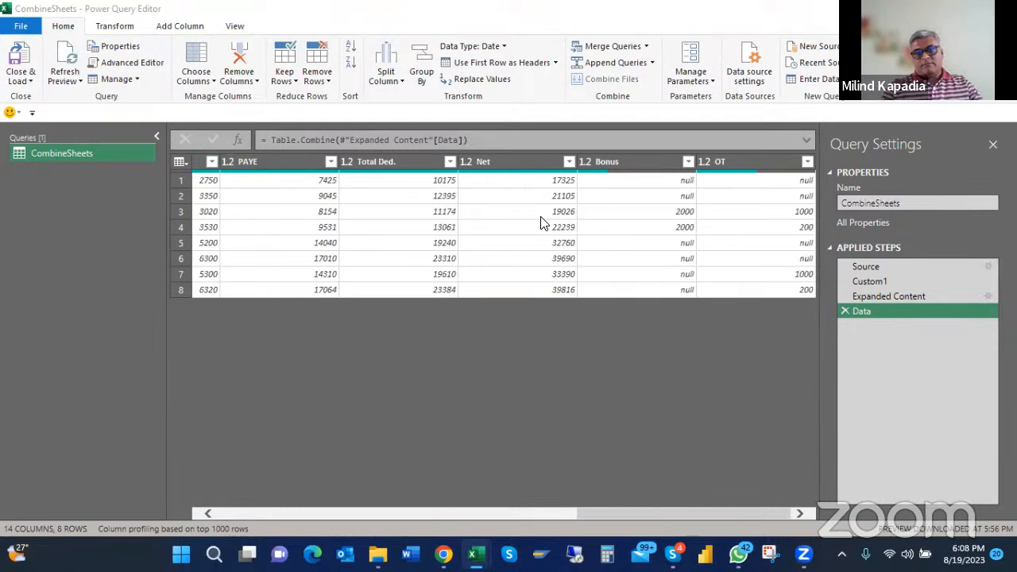
scroll(540, 223, left, 9)
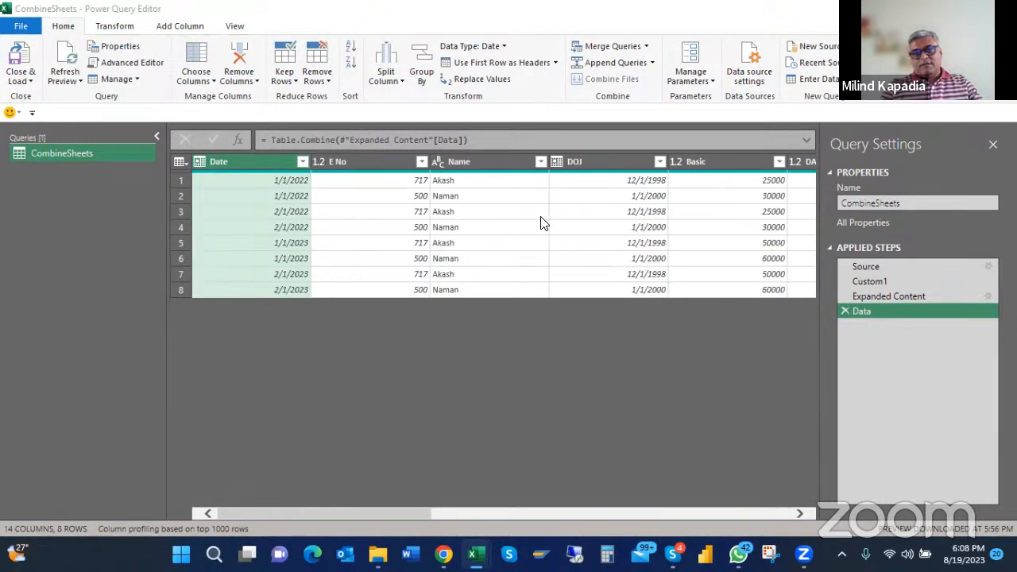
scroll(540, 223, right, 9)
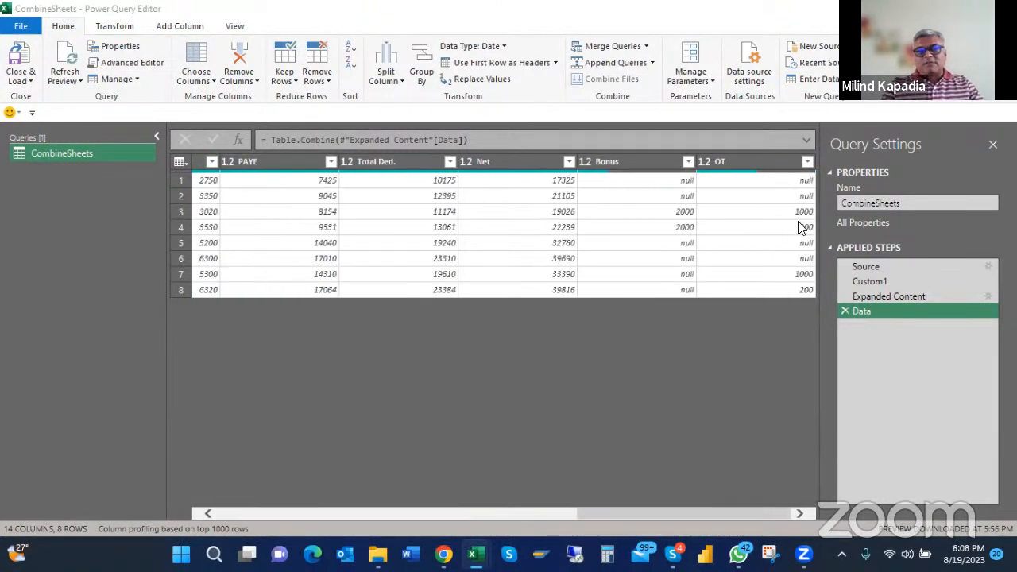
click(857, 266)
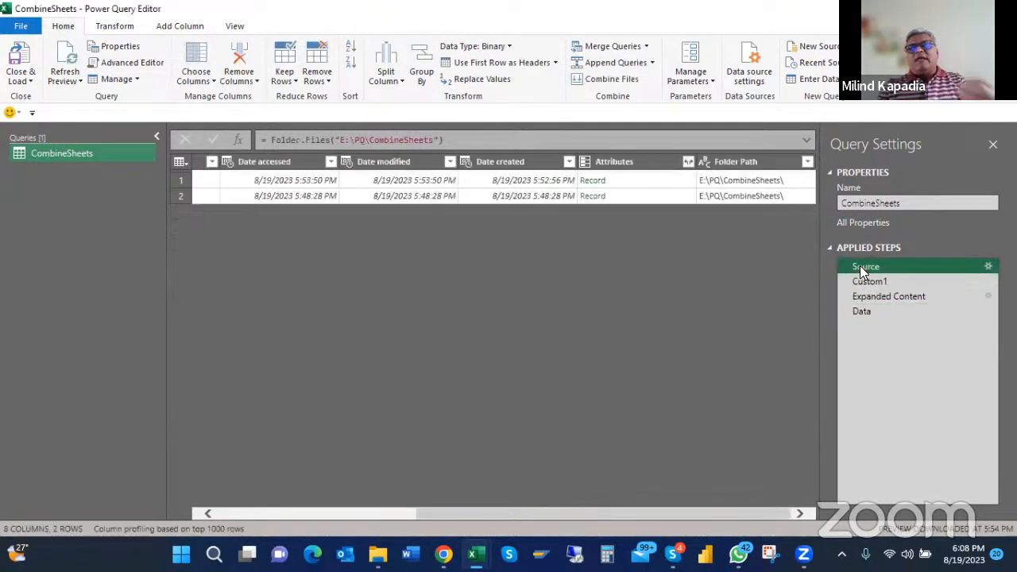
click(867, 280)
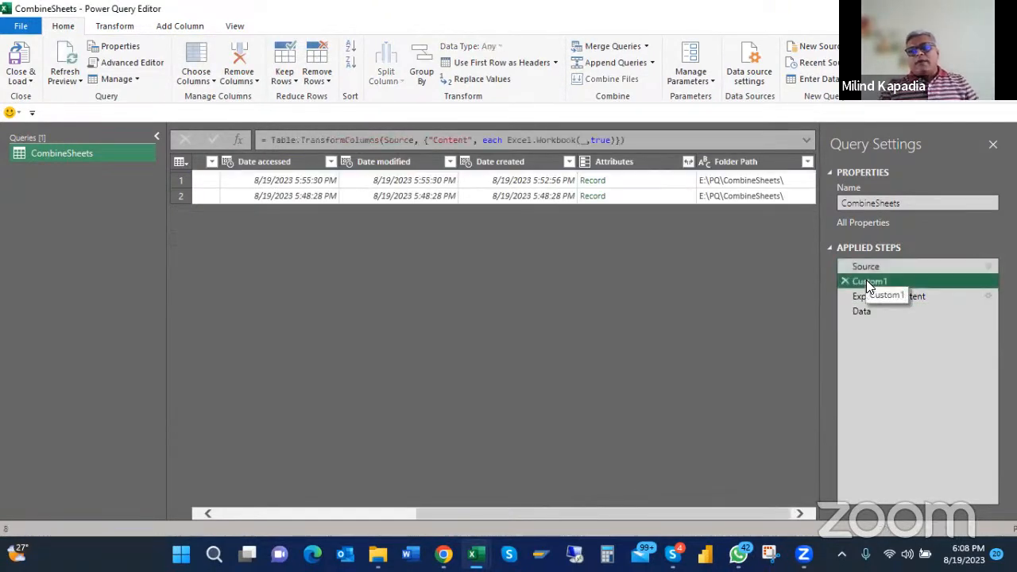
click(879, 296)
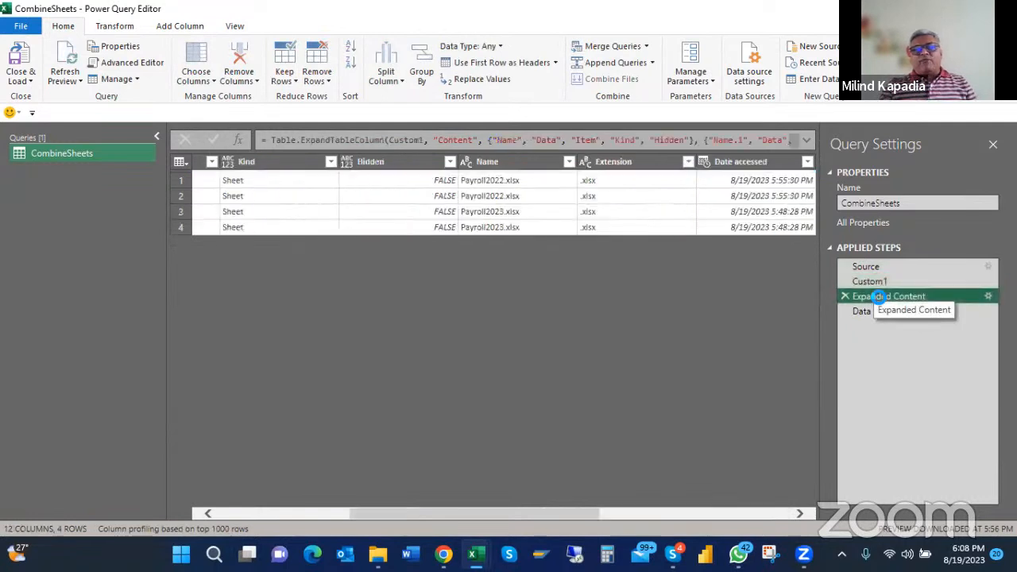
click(863, 310)
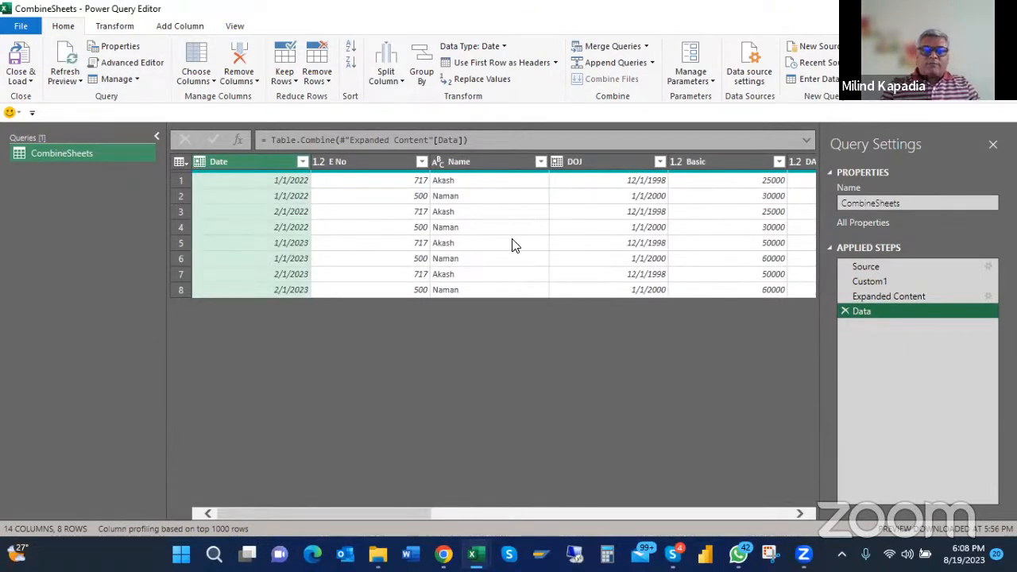
scroll(535, 243, right, 5)
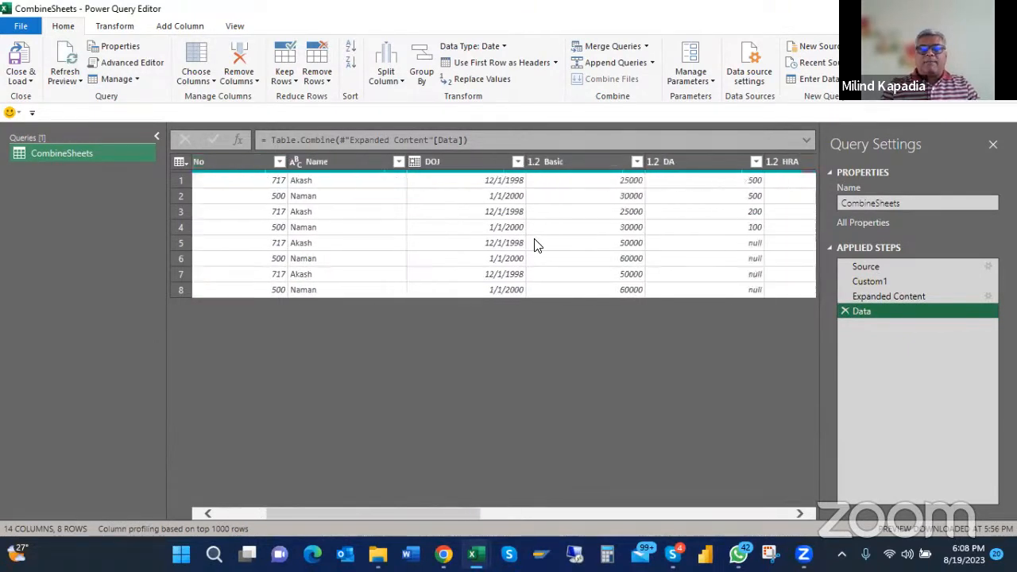
Close and load the CombineSheets query to the workbook, and switch to the CombineSheets folder in File Explorer
click(22, 81)
click(48, 97)
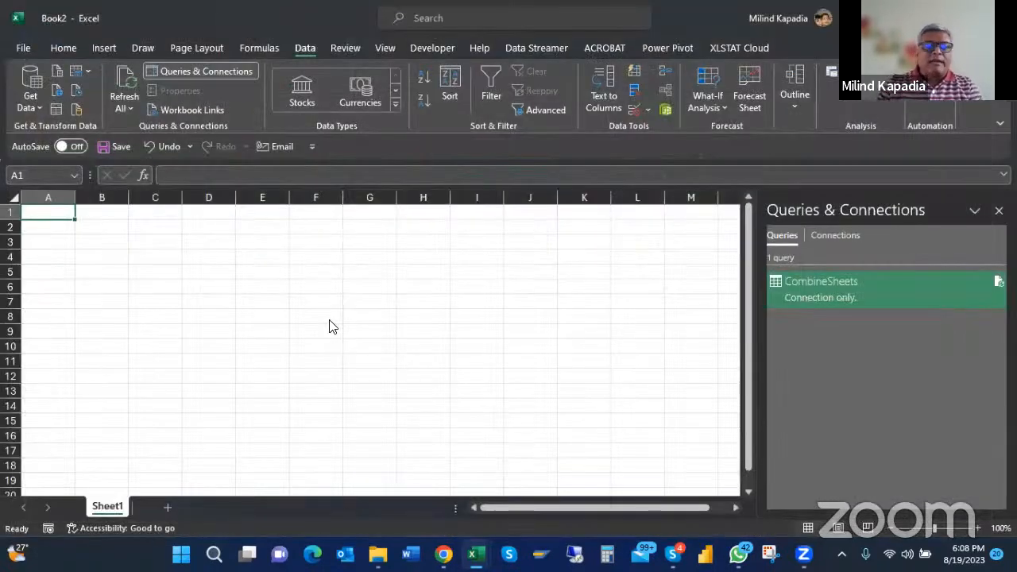
click(378, 554)
click(445, 482)
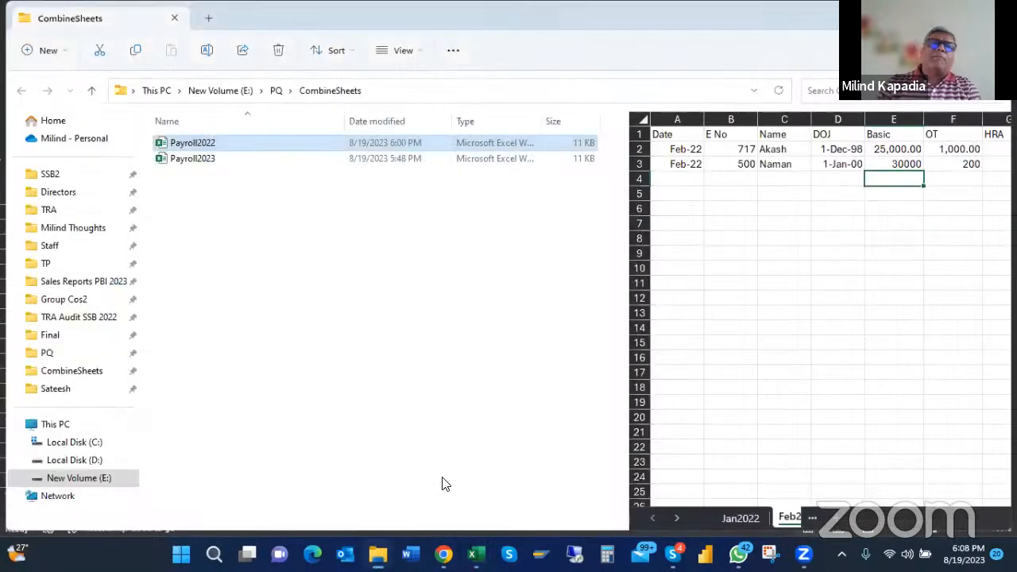
Duplicate the Payroll2022 workbook within the CombineSheets folder
double_click(205, 164)
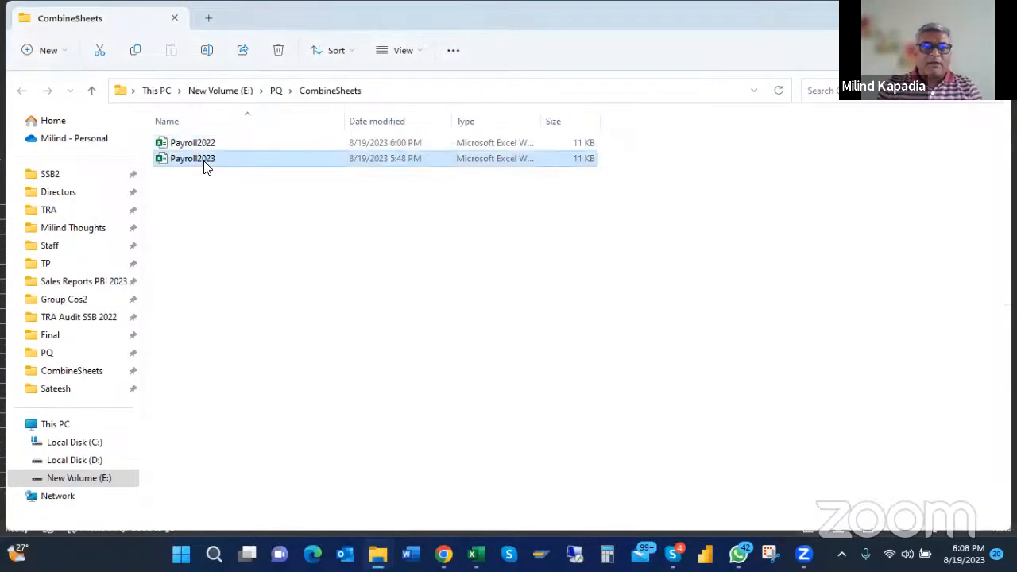
click(205, 143)
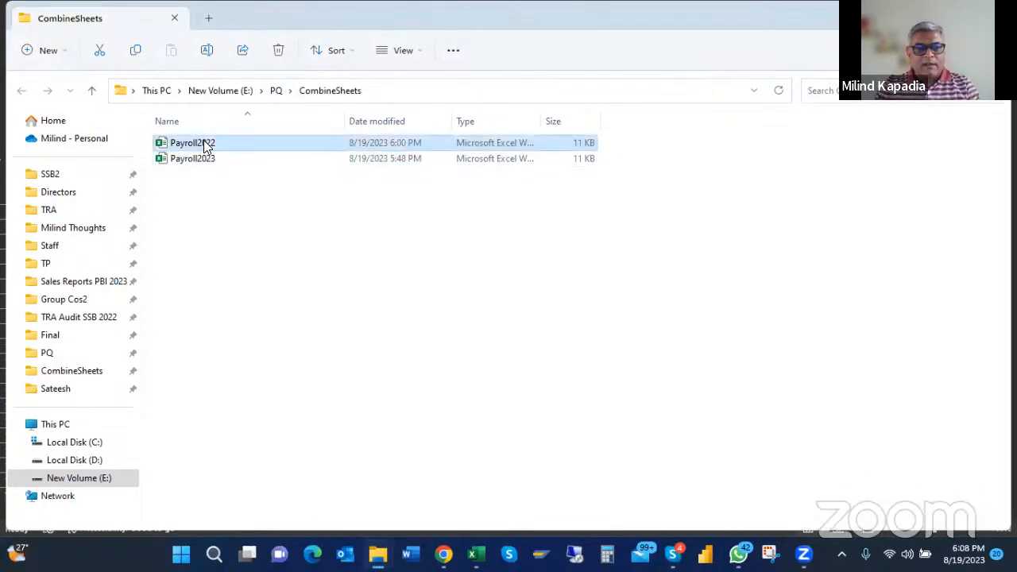
key(ctrl)
key(ctrl)
key(ctrl+v)
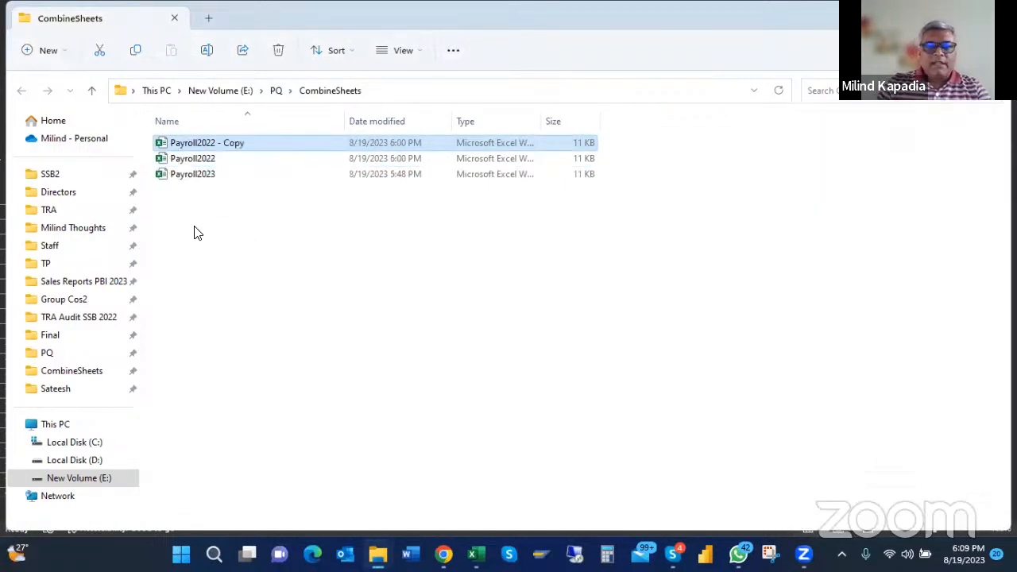
Rename the copy of Payroll2022 as Payroll2021 and open it in Excel
key(F2)
key(Right)
key(Right)
key(Right)
key(Right)
key(Right)
key(Right)
key(Right)
key(Right)
key(Right)
key(Right)
key(BackSpace)
key(BackSpace)
key(BackSpace)
key(BackSpace)
key(BackSpace)
key(BackSpace)
key(BackSpace)
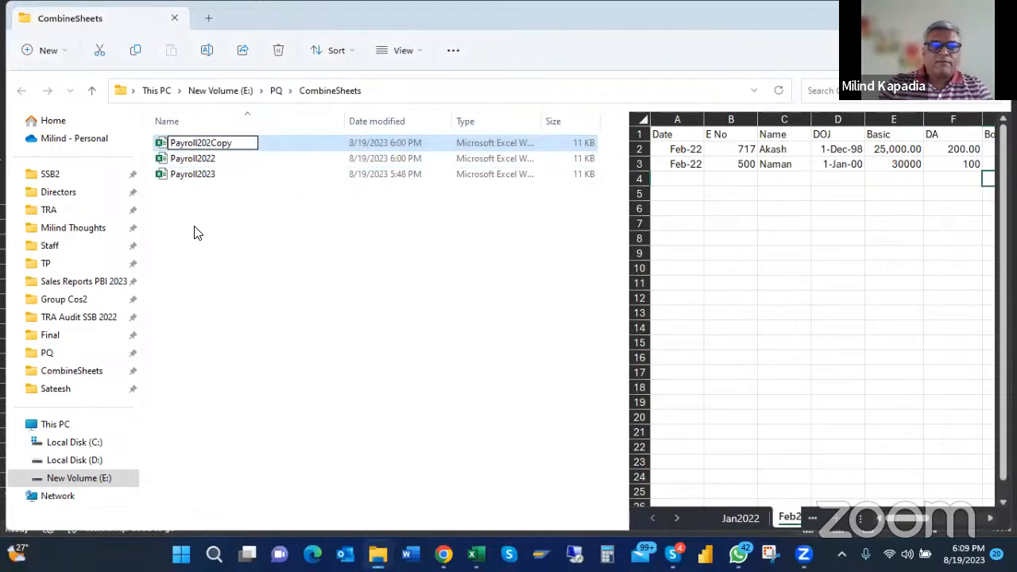
key(Return)
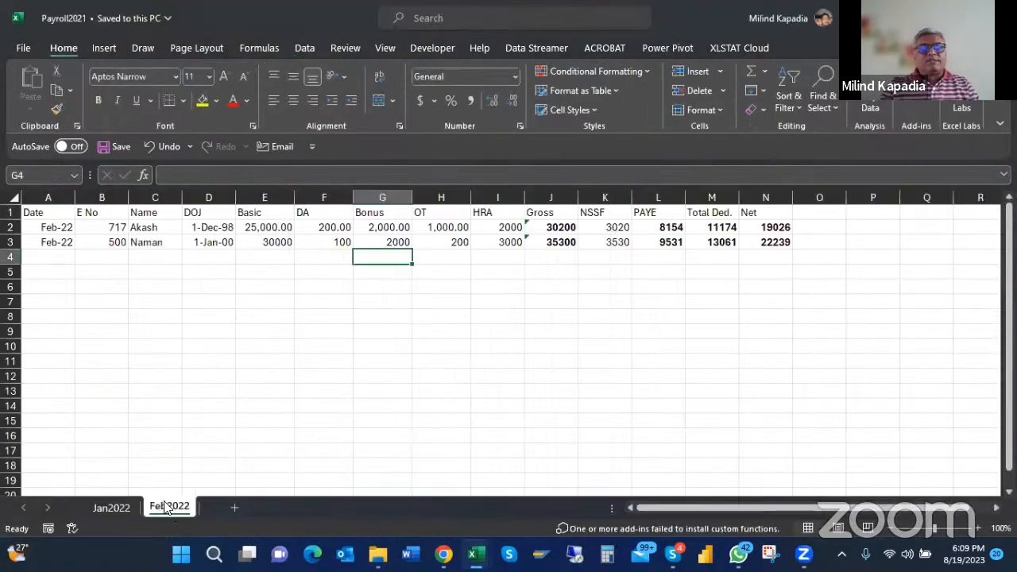
Delete the Feb2022 sheet from the Payroll2021 workbook
right_click(167, 508)
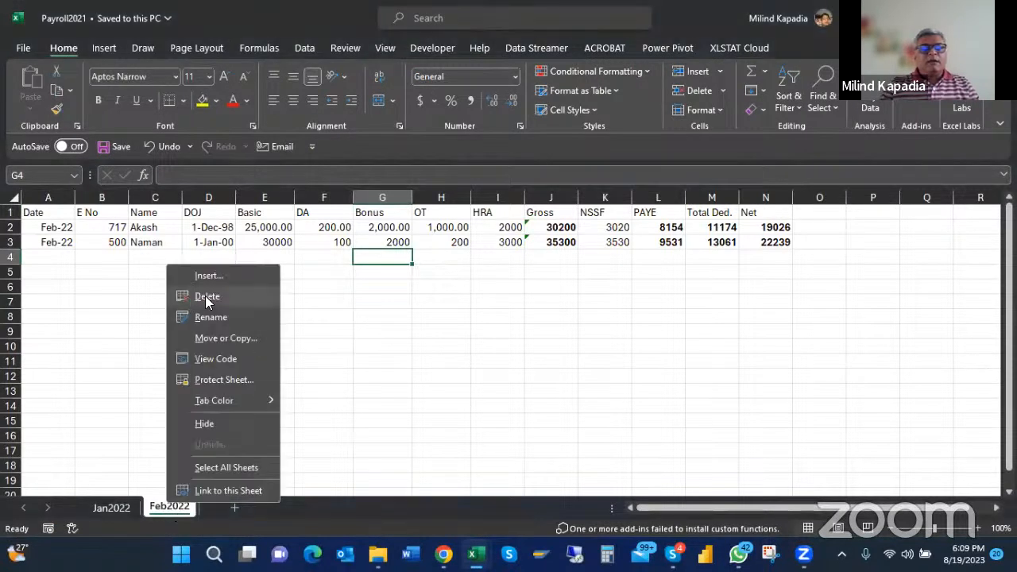
click(207, 299)
click(543, 307)
Rename the Jan2022 sheet as Dec2021
double_click(106, 507)
click(105, 507)
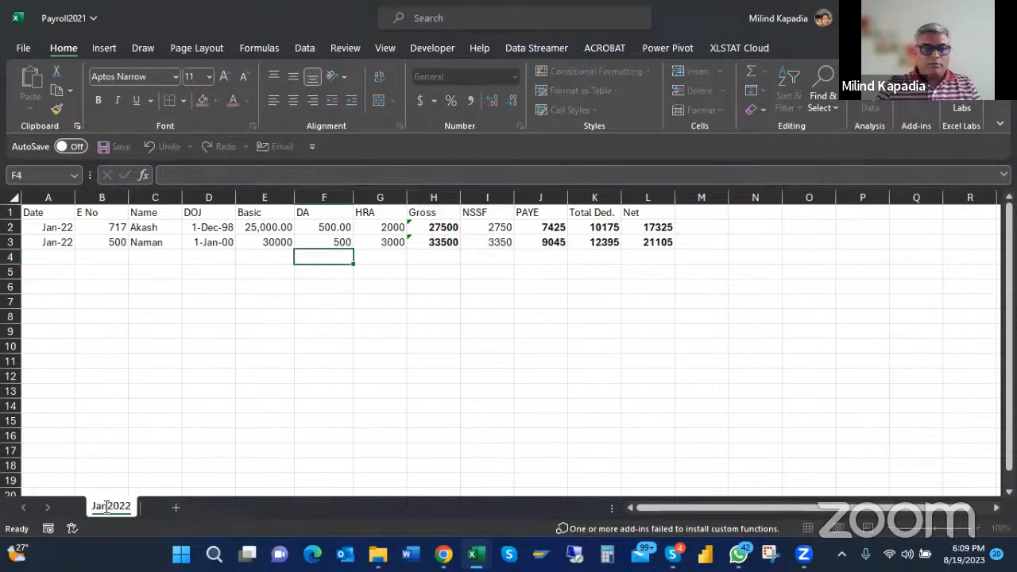
key(BackSpace)
key(BackSpace)
key(BackSpace)
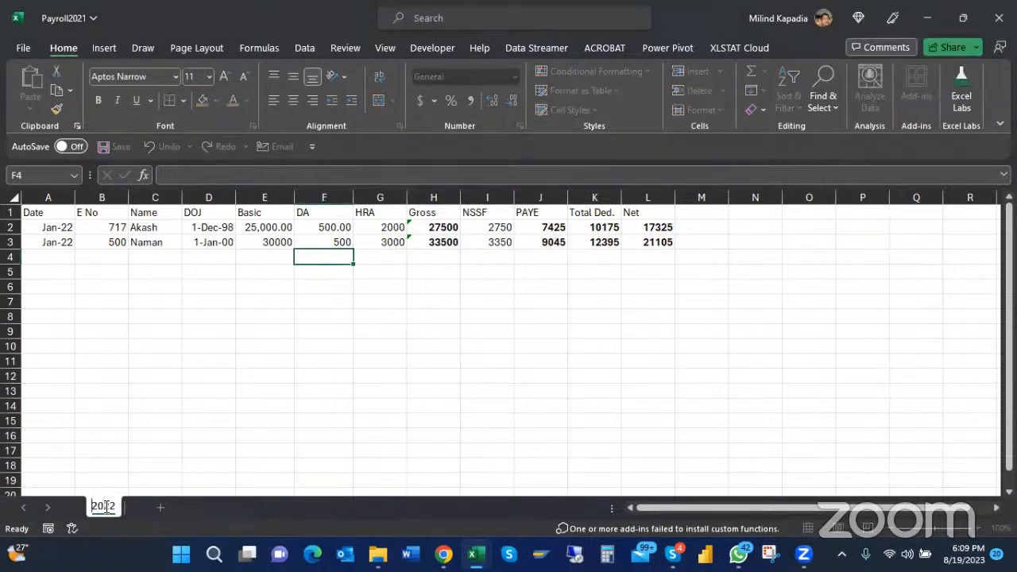
key(Delete)
key(Delete)
key(Delete)
key(Delete)
text(Dec2021)
key(Return)
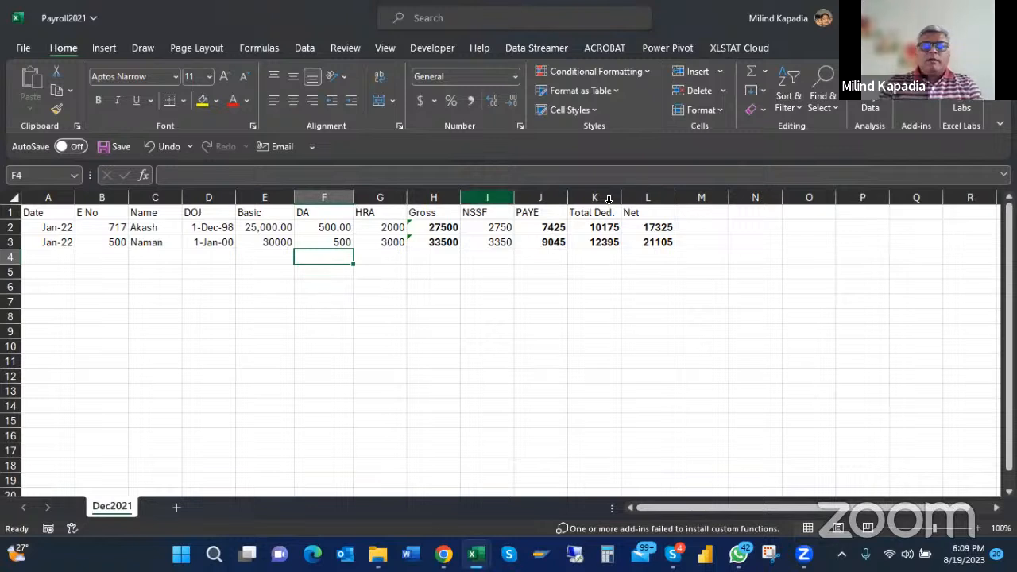
Add a Bank Account column in column M with an account number for each employee, and save and close the workbook
click(697, 213)
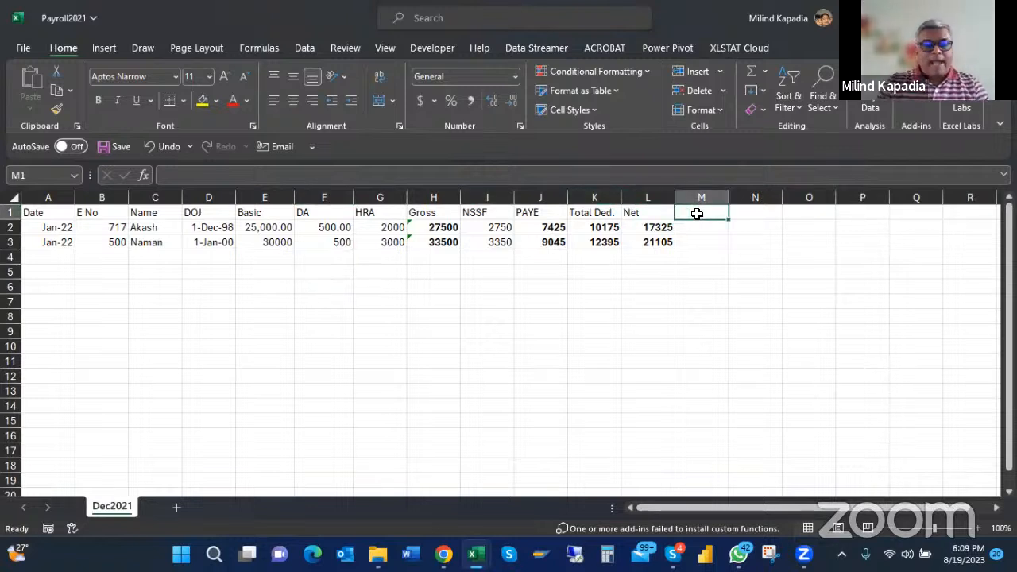
text(Bank Account)
key(Return)
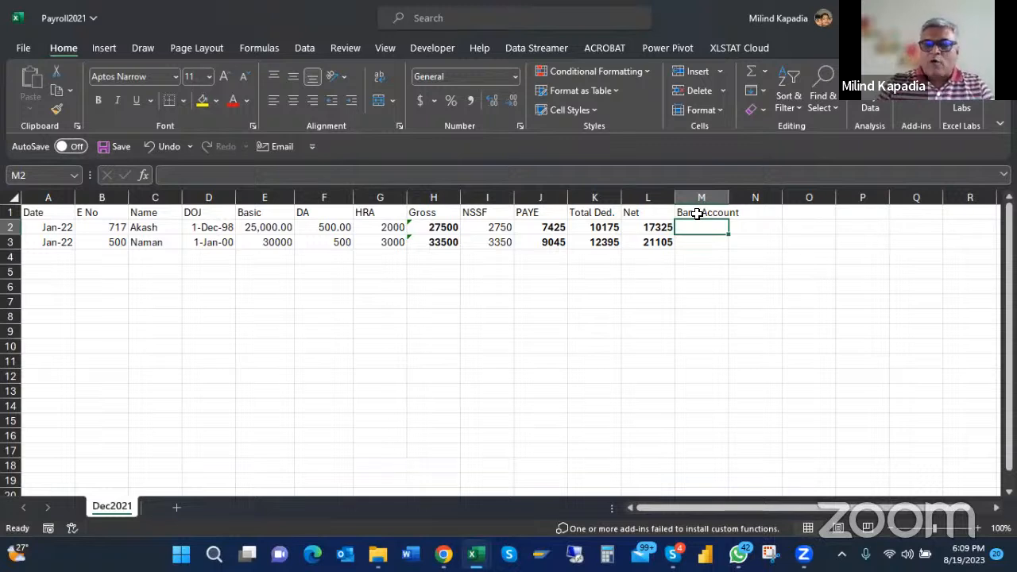
text(2015200)
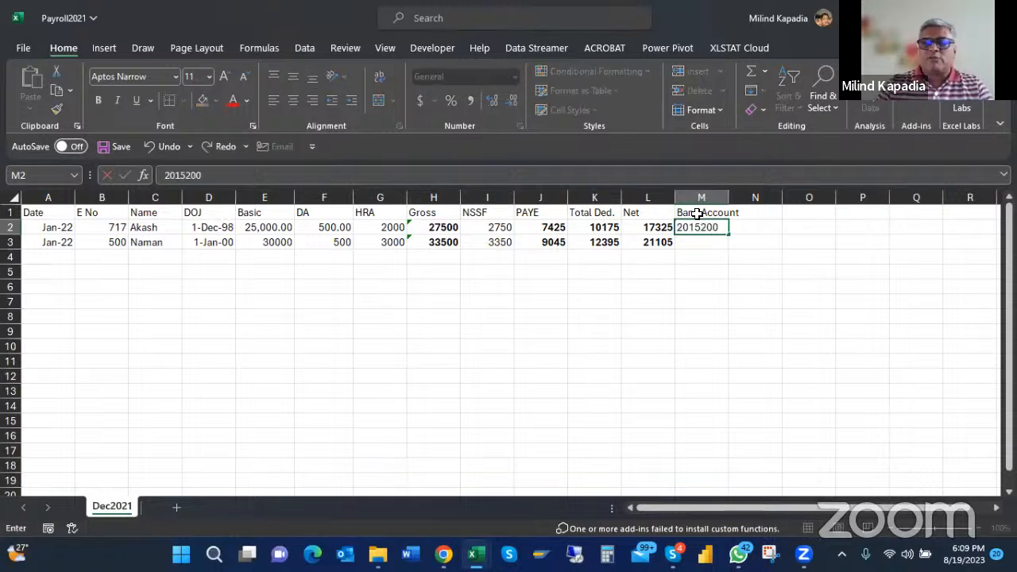
key(Return)
text(2015201)
key(Return)
key(ctrl+s)
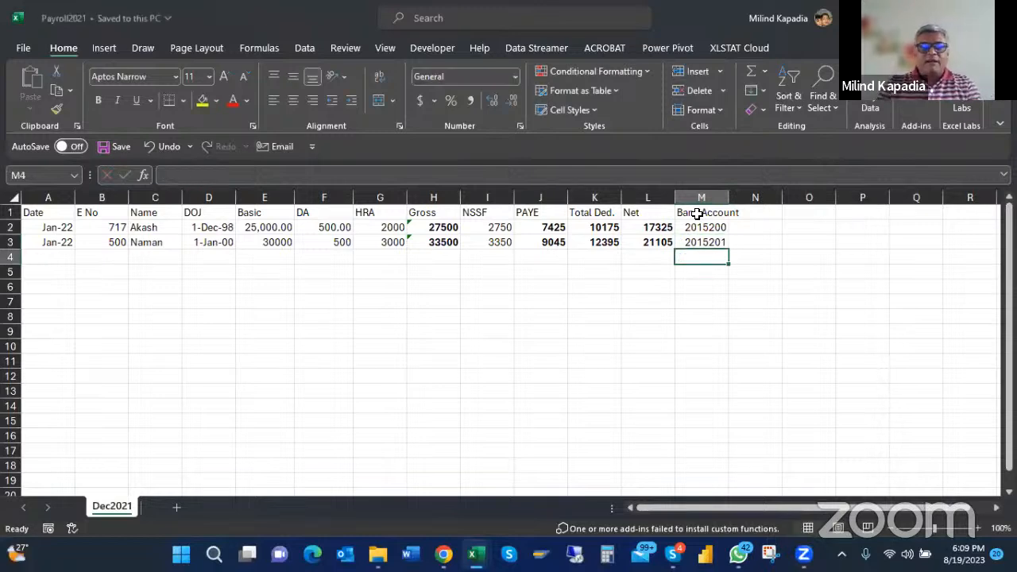
click(999, 18)
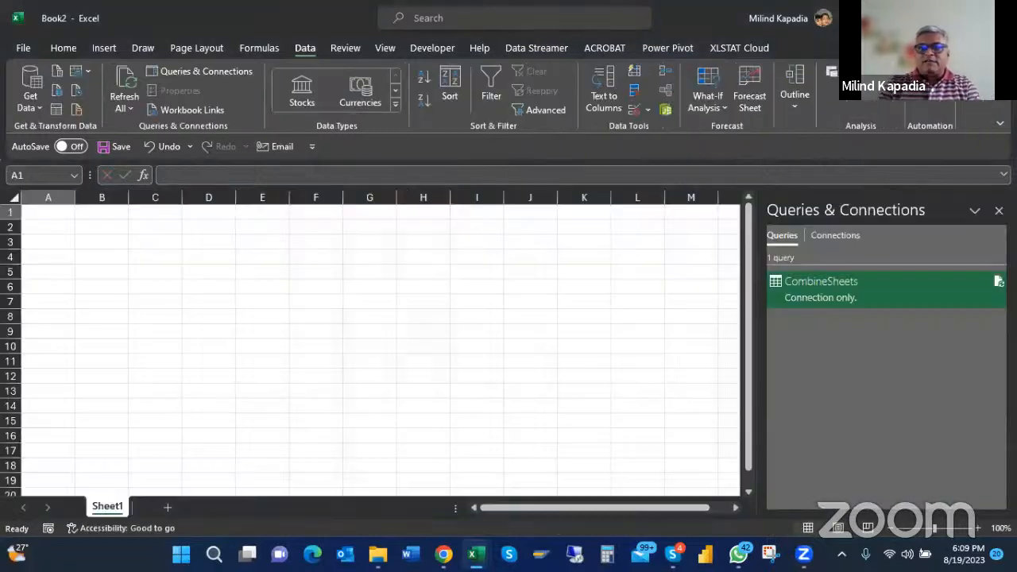
Reopen the CombineSheets query in Power Query Editor and refresh all previews to bring in the Payroll2021 data
double_click(844, 297)
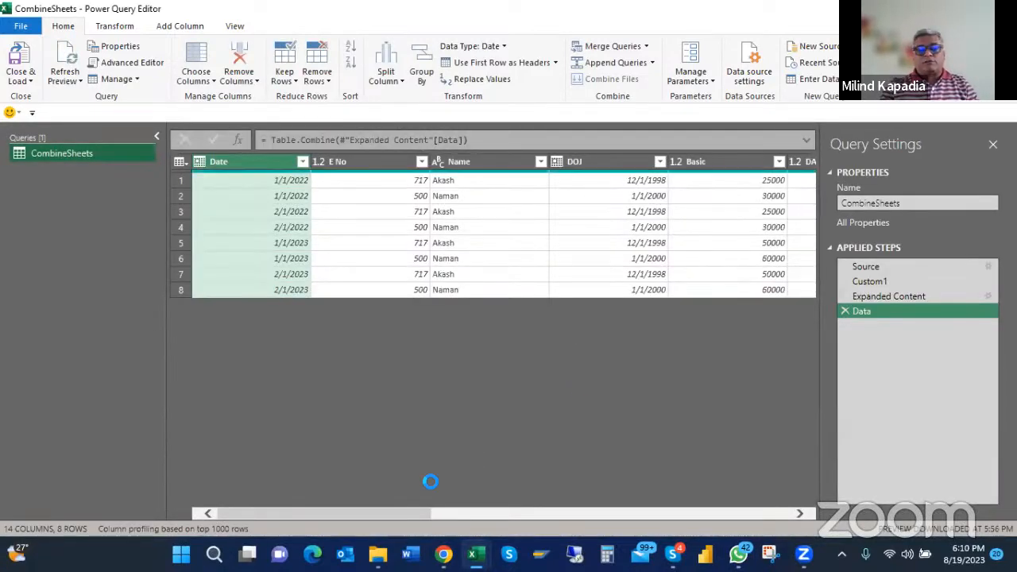
drag(410, 513, 821, 498)
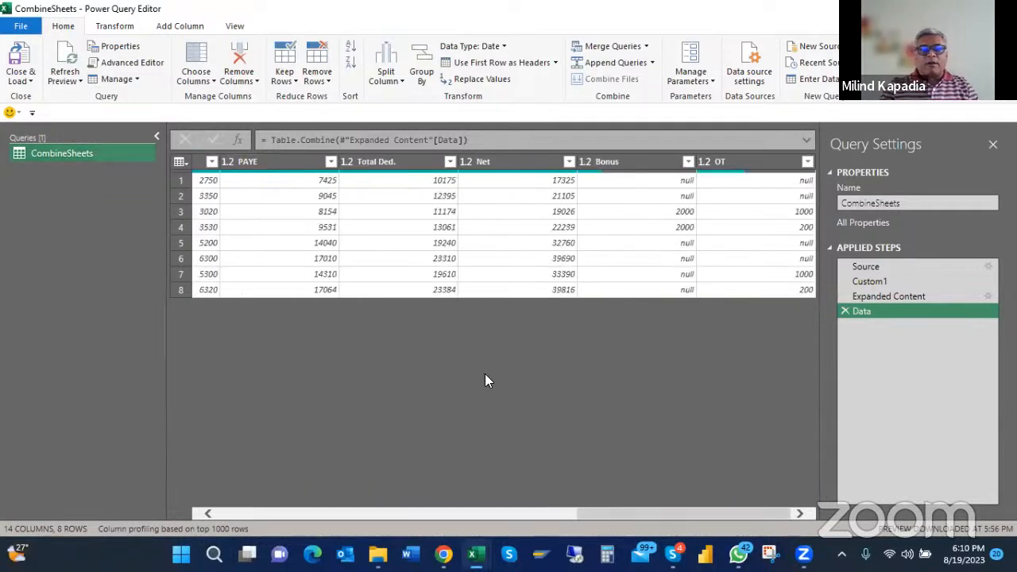
drag(679, 514, 305, 522)
drag(377, 514, 780, 287)
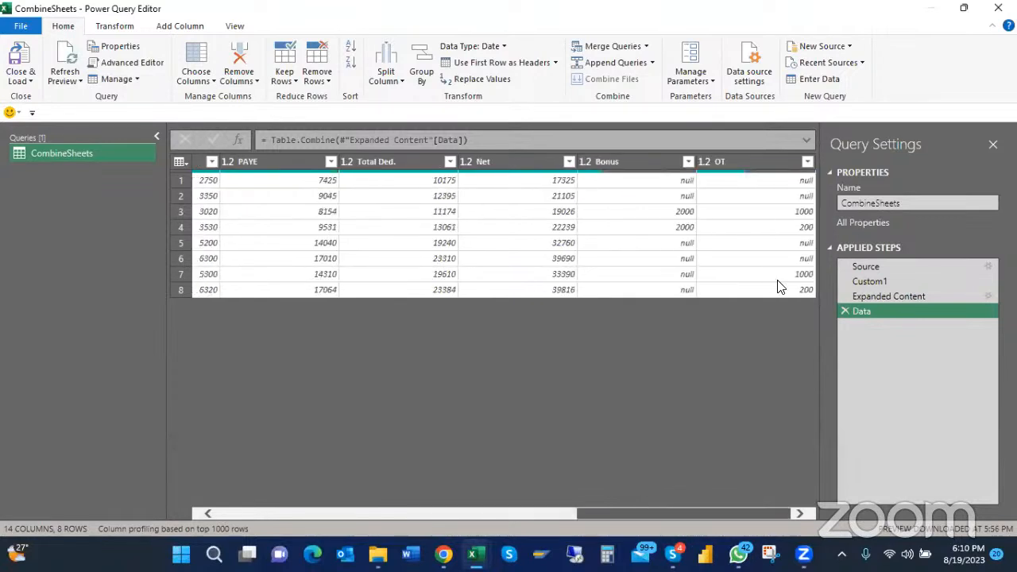
click(73, 83)
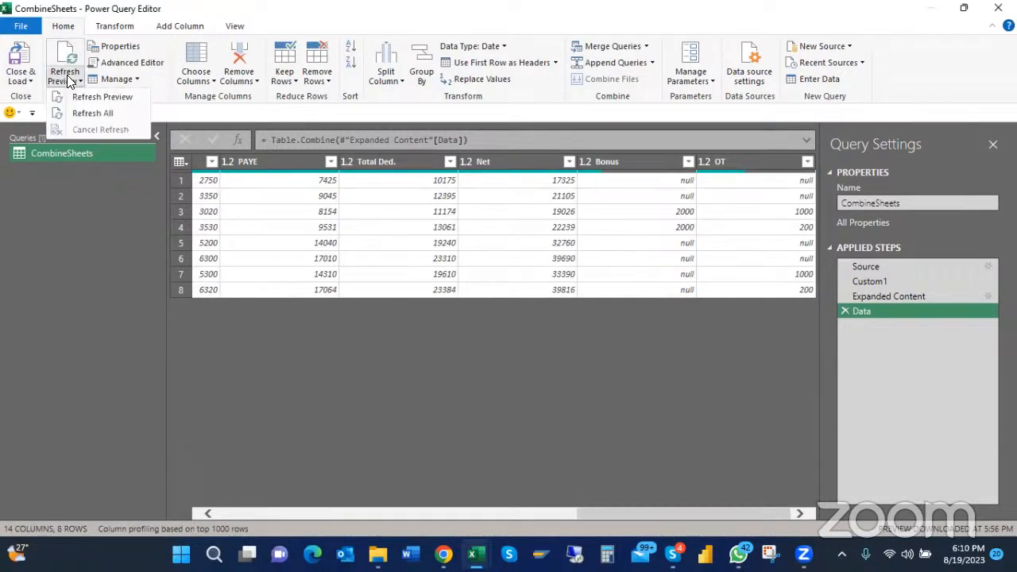
click(92, 112)
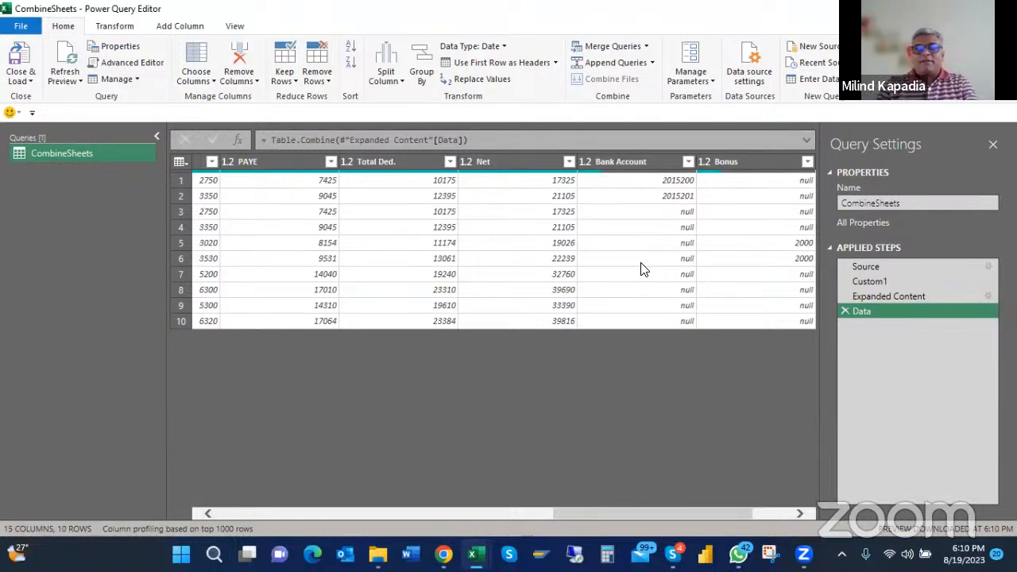
key(alt+Tab)
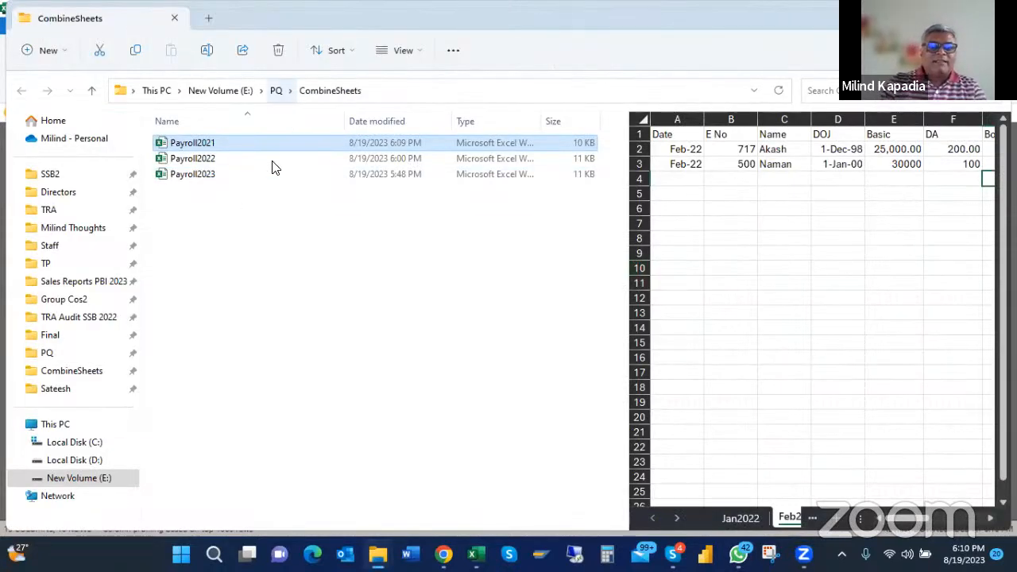
key(alt+Tab)
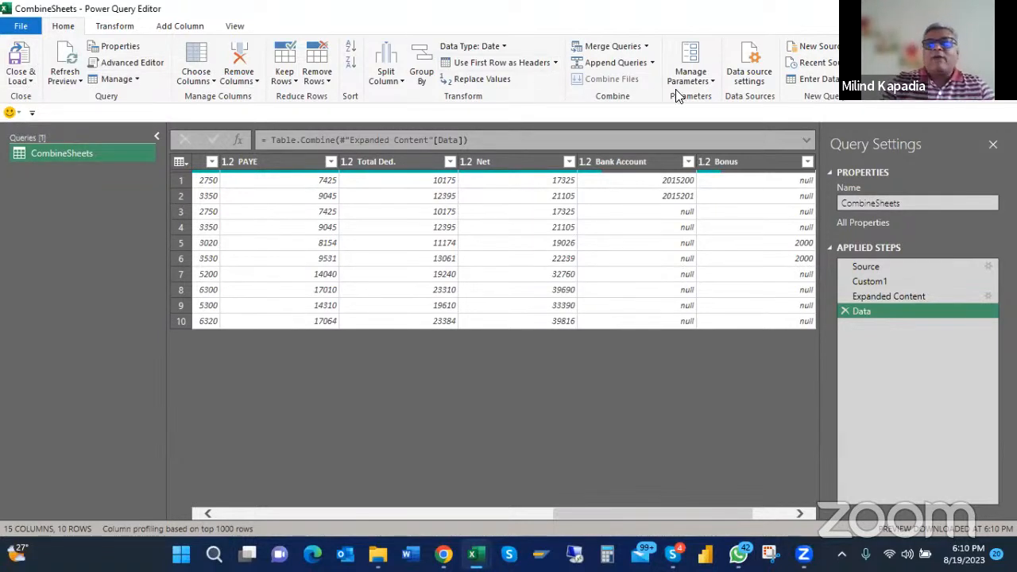
click(702, 82)
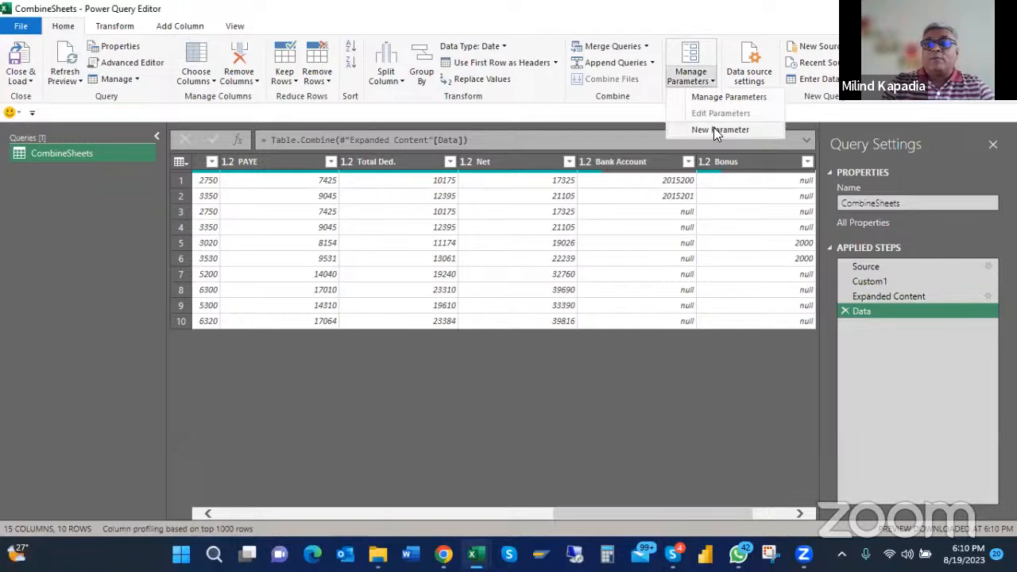
click(714, 130)
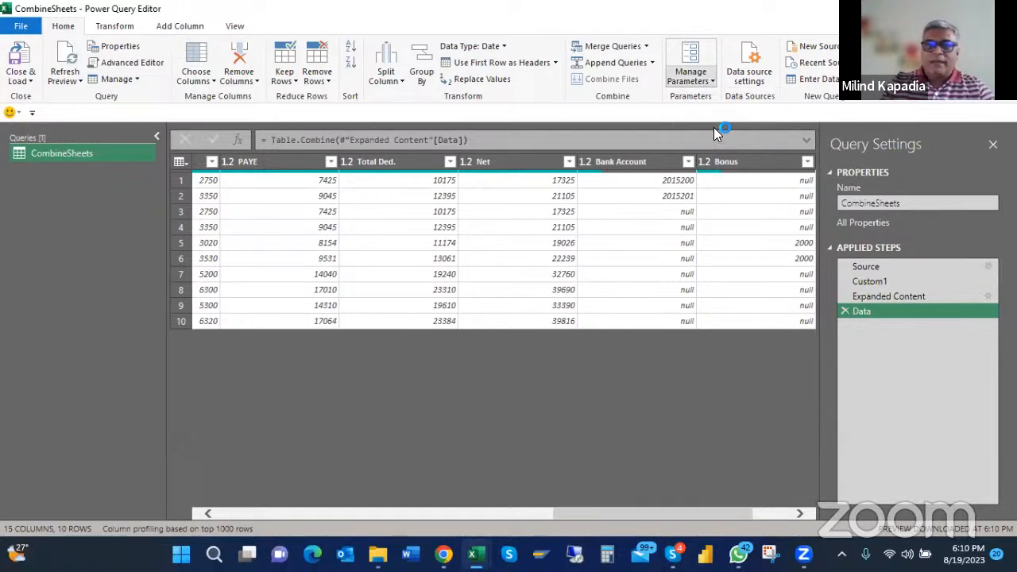
key(Escape)
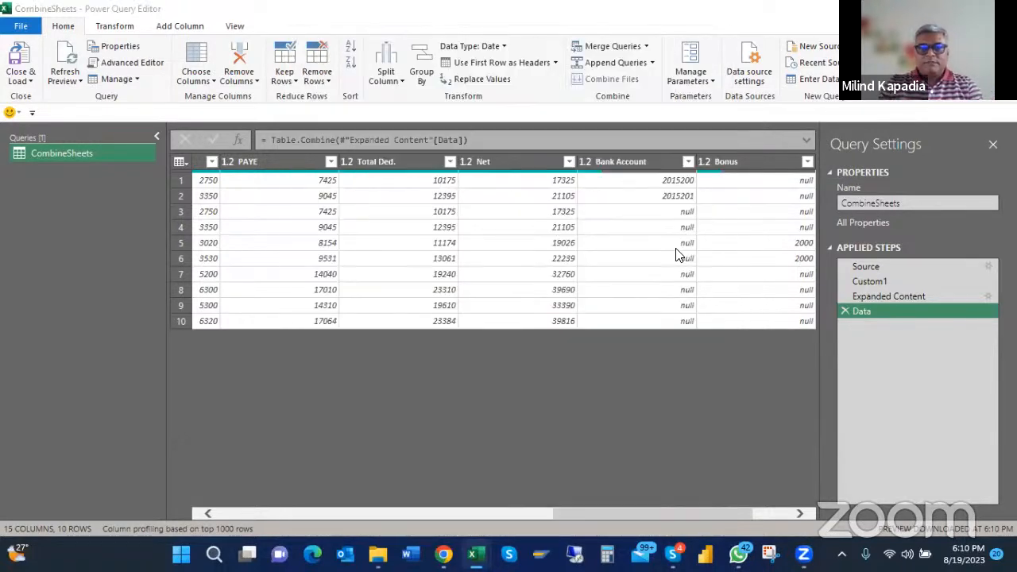
Copy the quoted folder path "E:\PQ\CombineSheets" from the Source step's formula, leaving the formula as it is
click(866, 268)
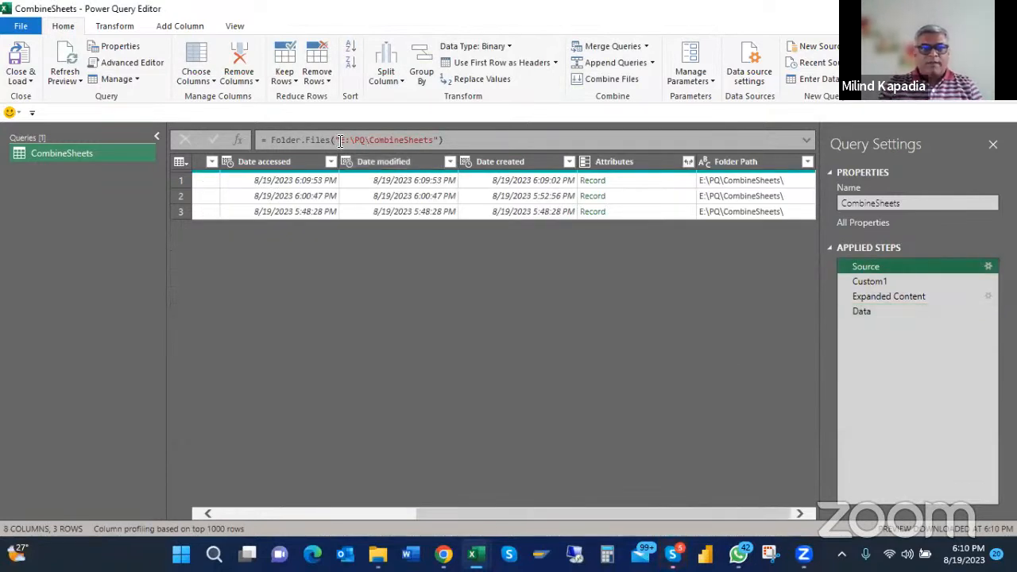
click(339, 140)
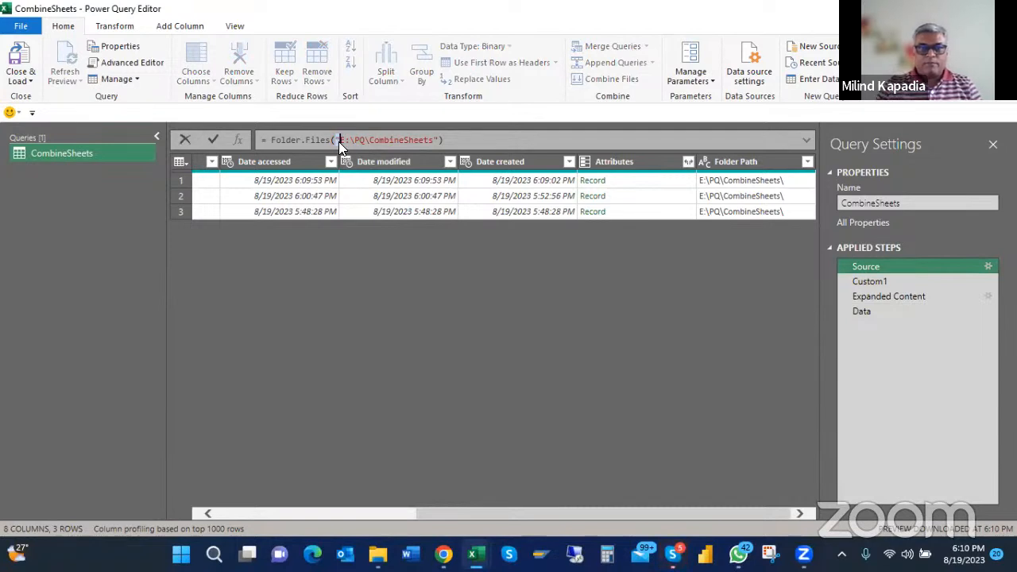
key(shift+Right)
key(shift+Right)
key(shift+Right)
key(shift+Right)
key(shift+Right)
key(shift+Right)
key(shift+Right)
key(shift+Right)
key(shift+Right)
key(shift+Right)
key(shift+Right)
key(shift+Right)
key(shift+Right)
key(shift+Right)
key(shift+Right)
key(shift+Right)
key(shift+Right)
key(shift+Right)
key(shift+Right)
key(shift+Right)
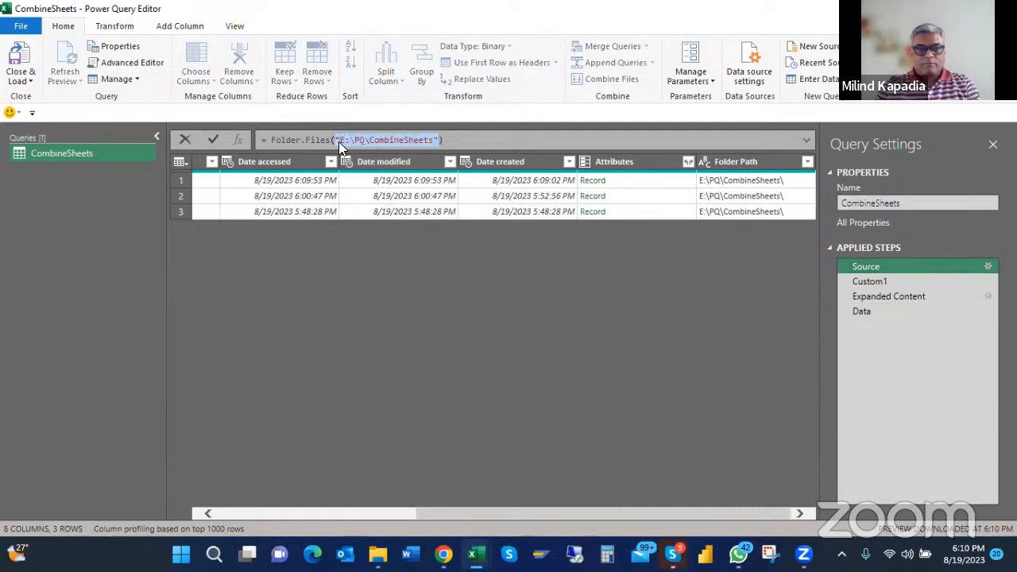
key(ctrl+c)
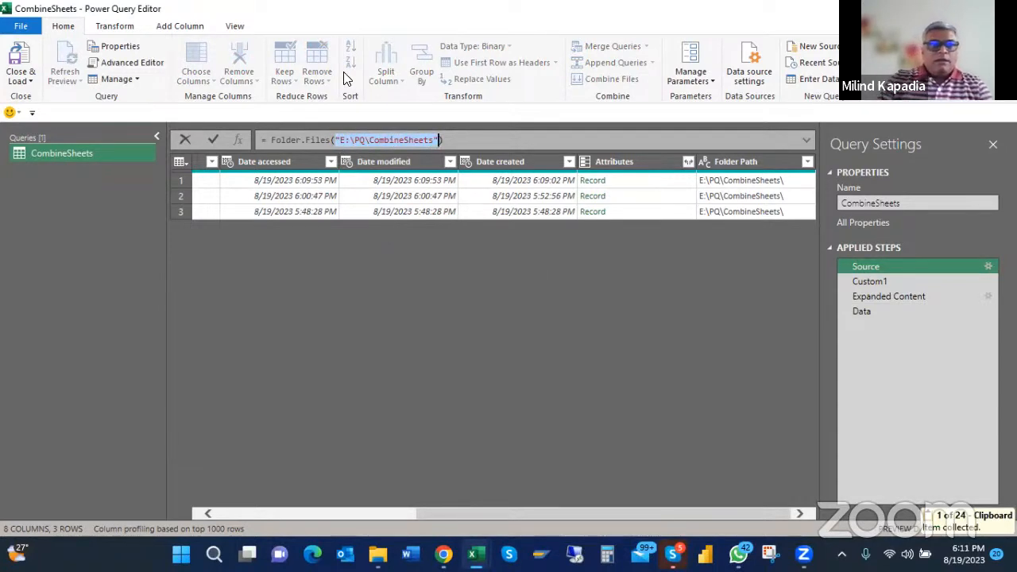
key(Escape)
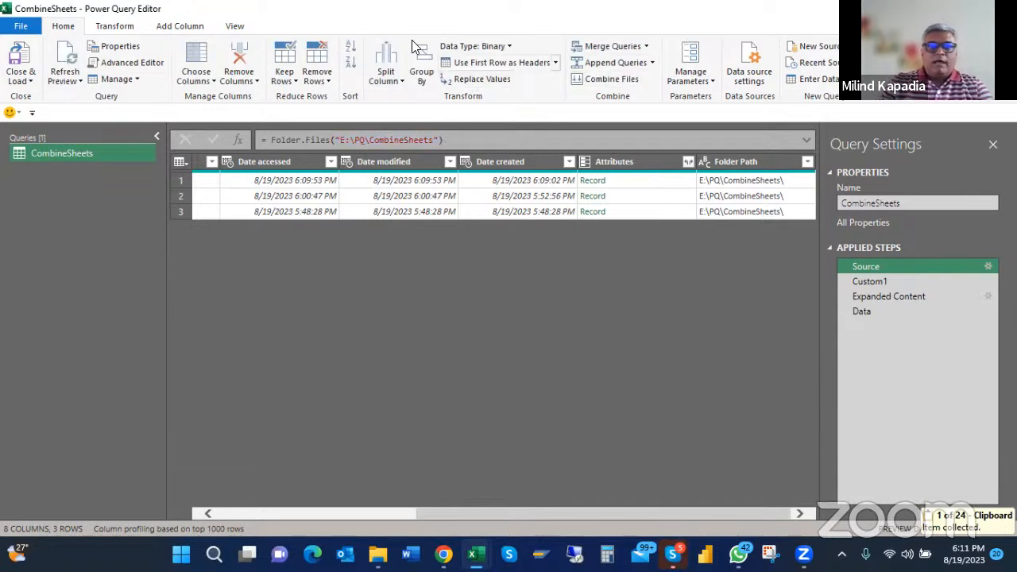
Create a new parameter named Path with the copied "E:\PQ\CombineSheets", including the quotes, as its current value
click(693, 82)
click(707, 130)
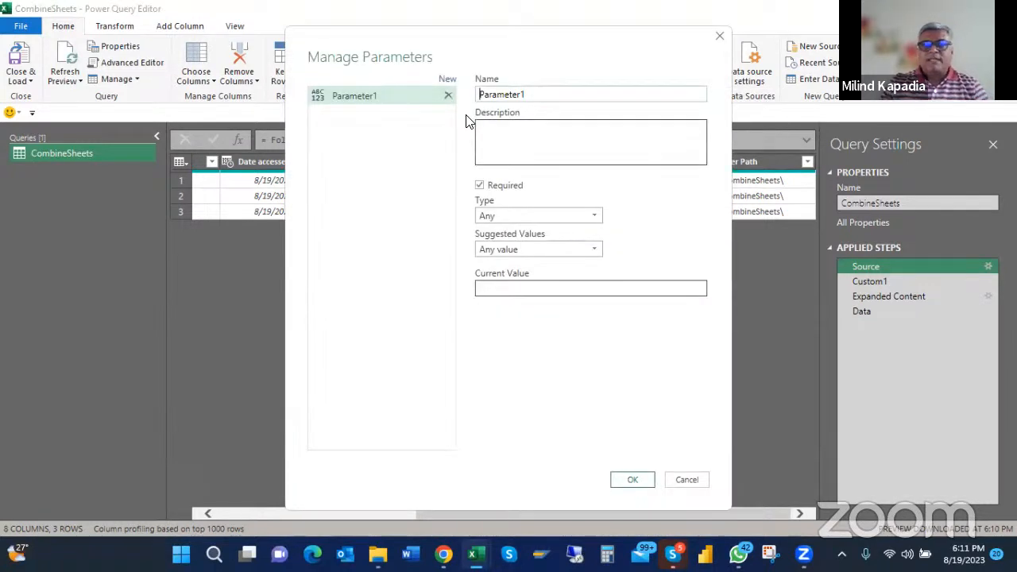
key(BackSpace)
key(BackSpace)
key(BackSpace)
key(BackSpace)
key(BackSpace)
key(BackSpace)
key(BackSpace)
key(BackSpace)
key(BackSpace)
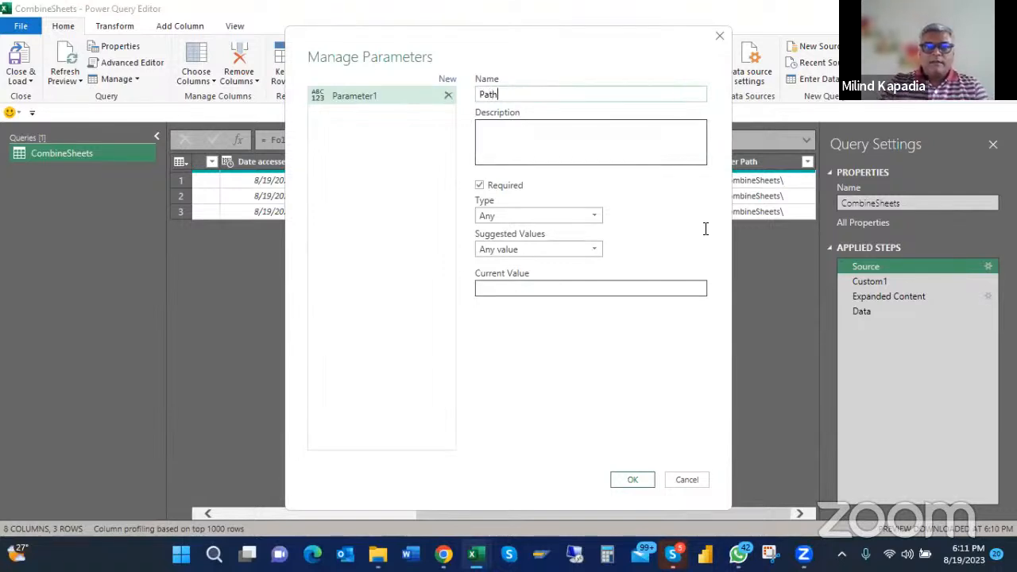
click(507, 288)
key(ctrl+v)
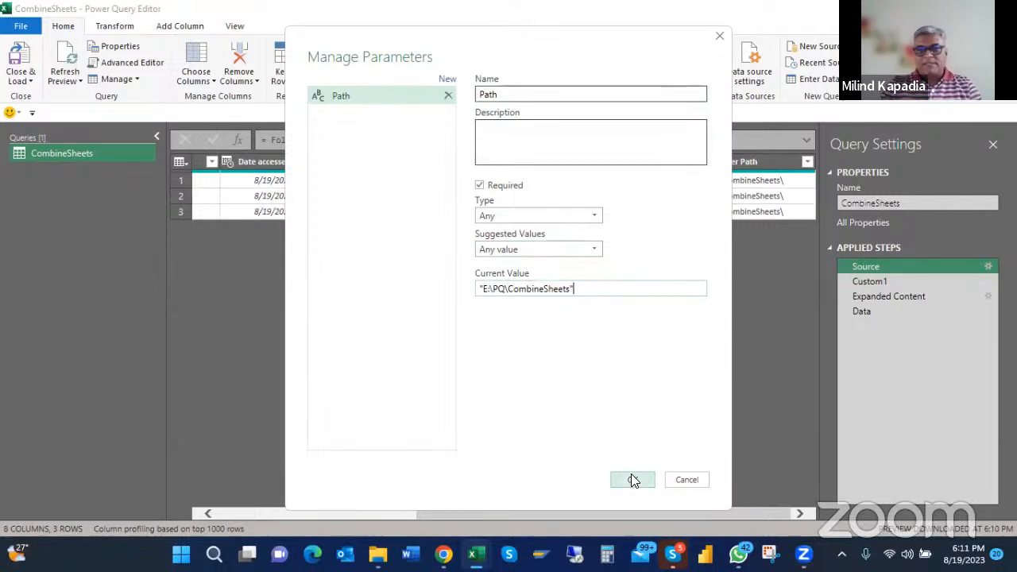
click(632, 479)
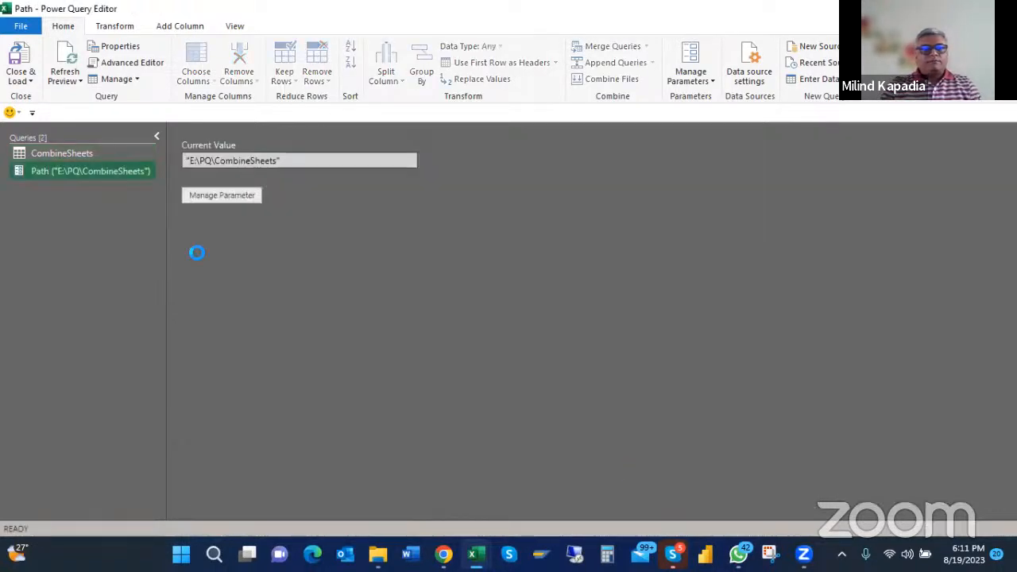
Replace the hard-coded folder path in the CombineSheets query's Source step with the parameter, giving = Folder.Files(Path)
click(61, 152)
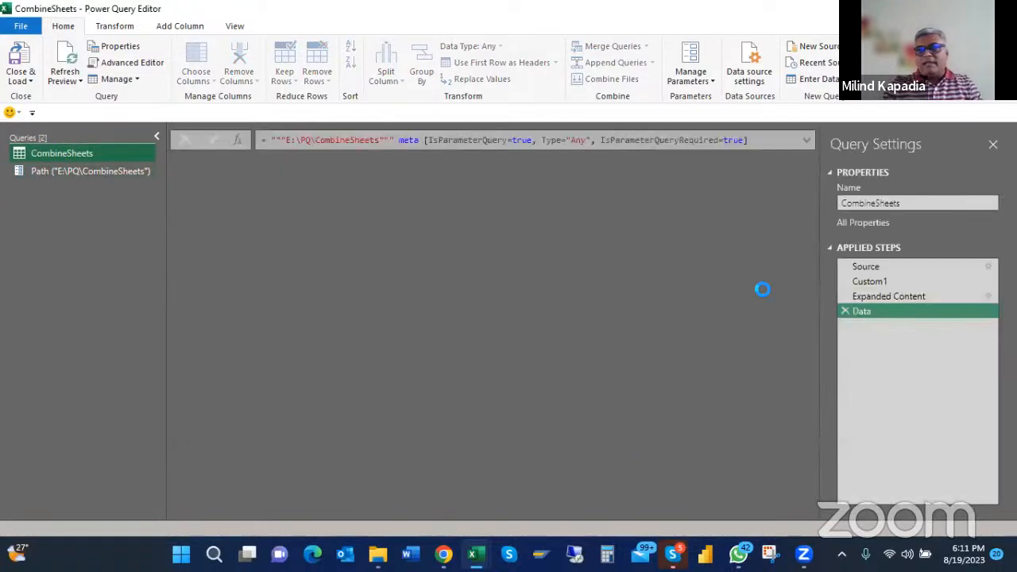
click(863, 265)
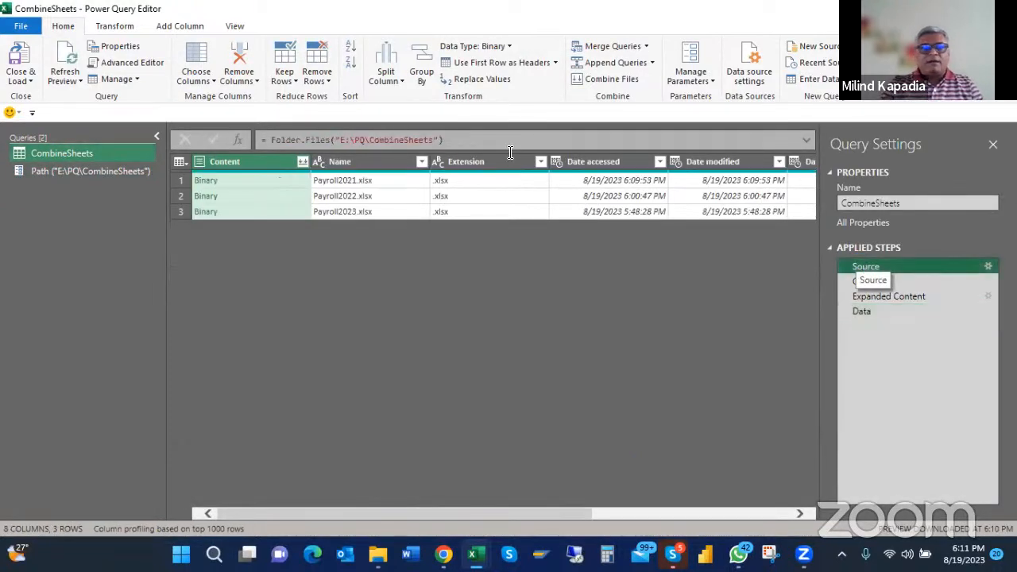
click(341, 139)
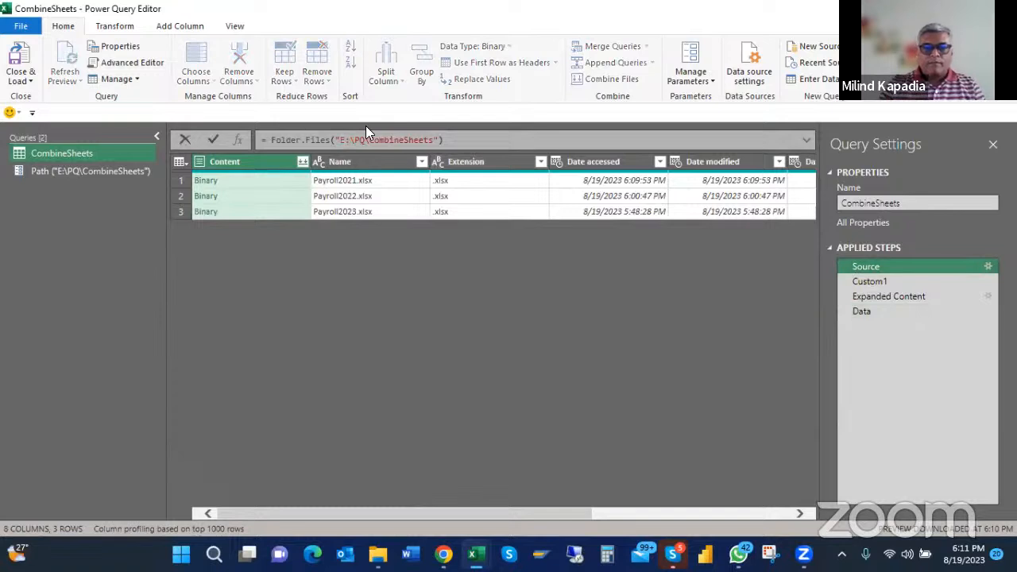
key(shift+Right)
key(shift+Right)
key(shift+Right)
key(shift+Right)
key(shift+Right)
key(shift+Right)
key(shift+Right)
key(shift+Right)
key(shift+Right)
key(shift+Right)
key(shift+Right)
key(shift+Right)
key(shift+Right)
key(shift+Right)
key(shift+Right)
key(shift+Right)
key(shift+Right)
key(shift+Right)
key(shift+Right)
key(shift+Right)
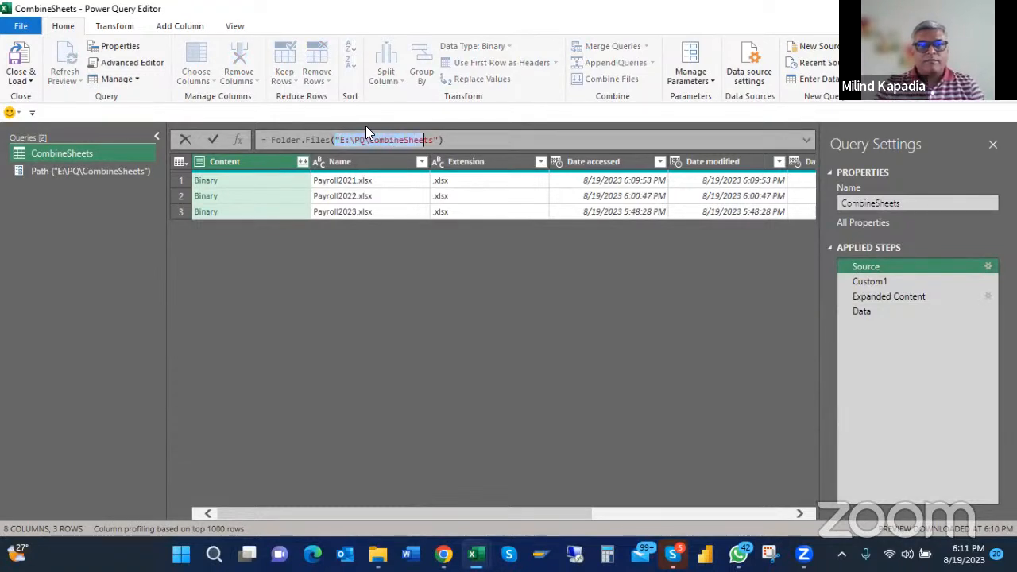
key(shift+Right)
text(Path)
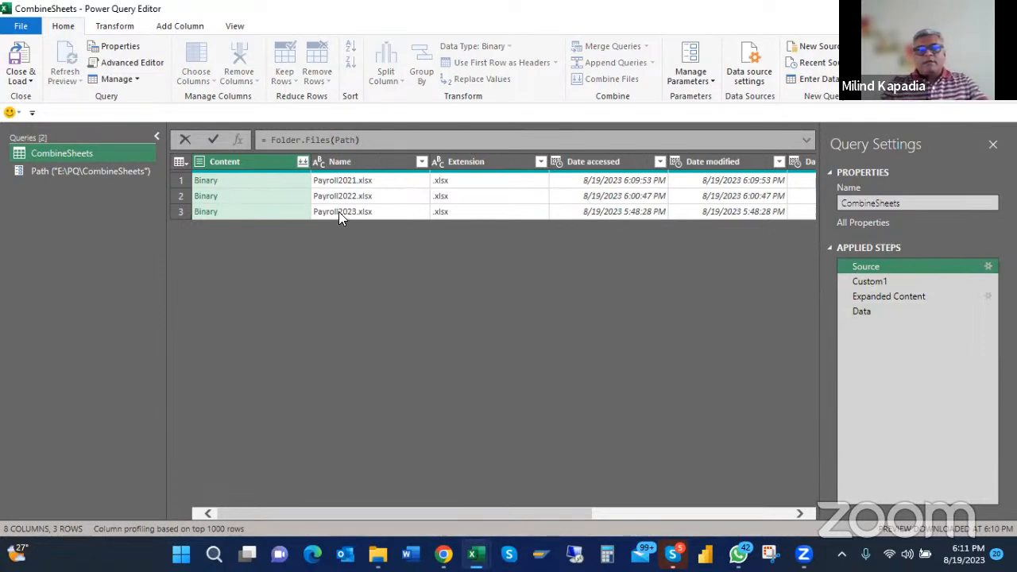
click(214, 140)
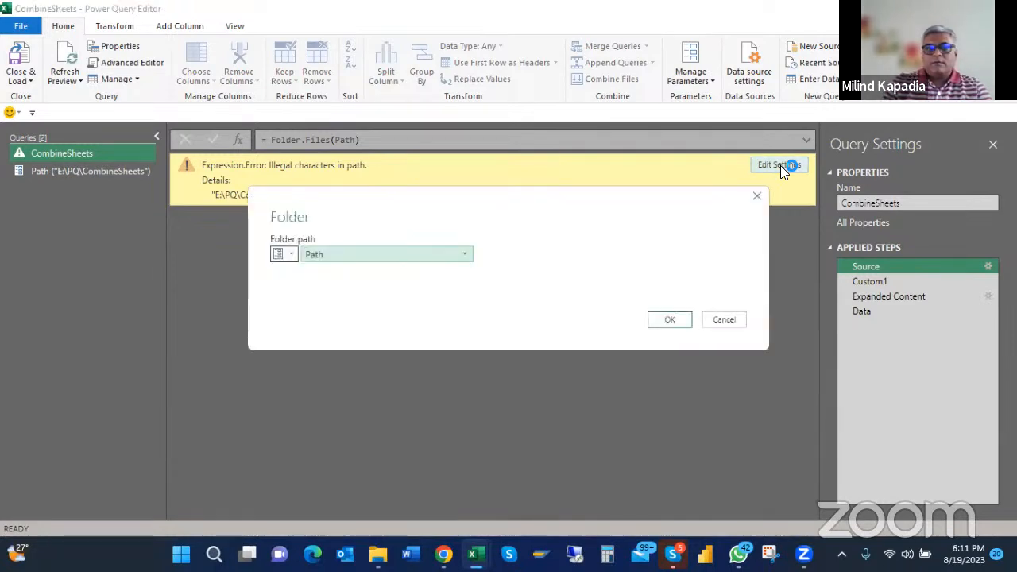
click(669, 320)
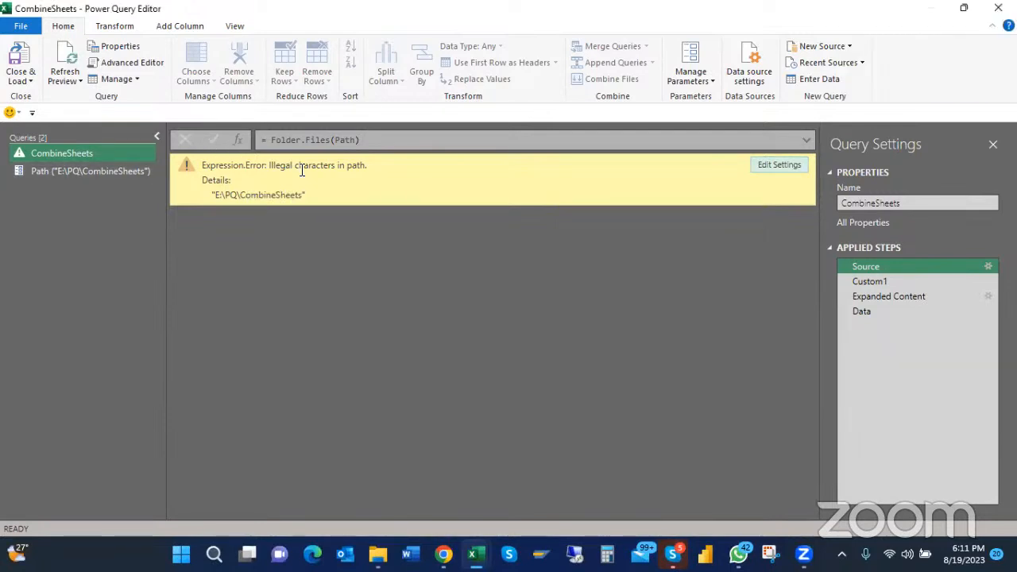
Try enclosing Path in double quotes in the Source step's Folder.Files formula
click(356, 142)
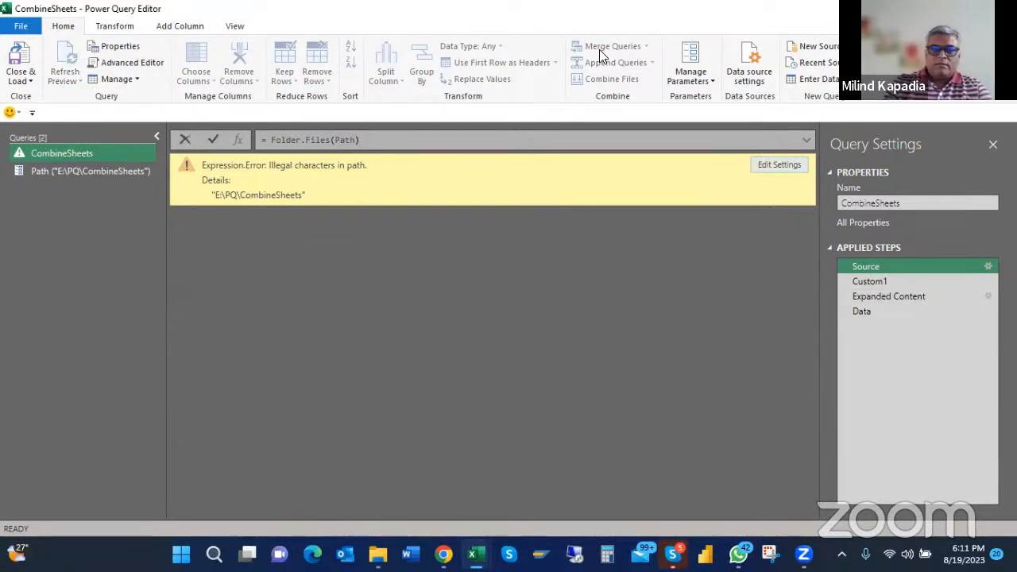
text("Path)
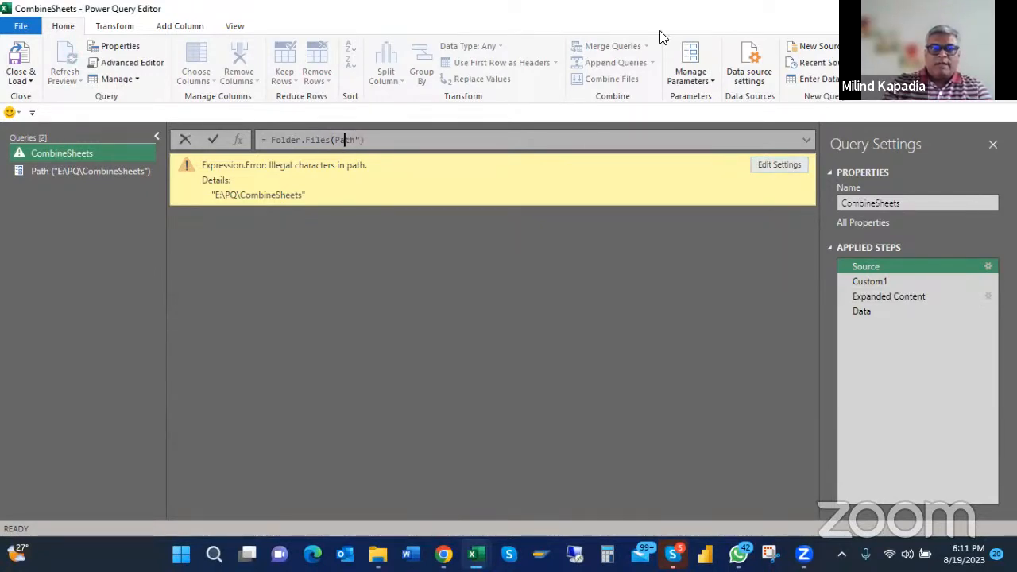
text(")
key(Return)
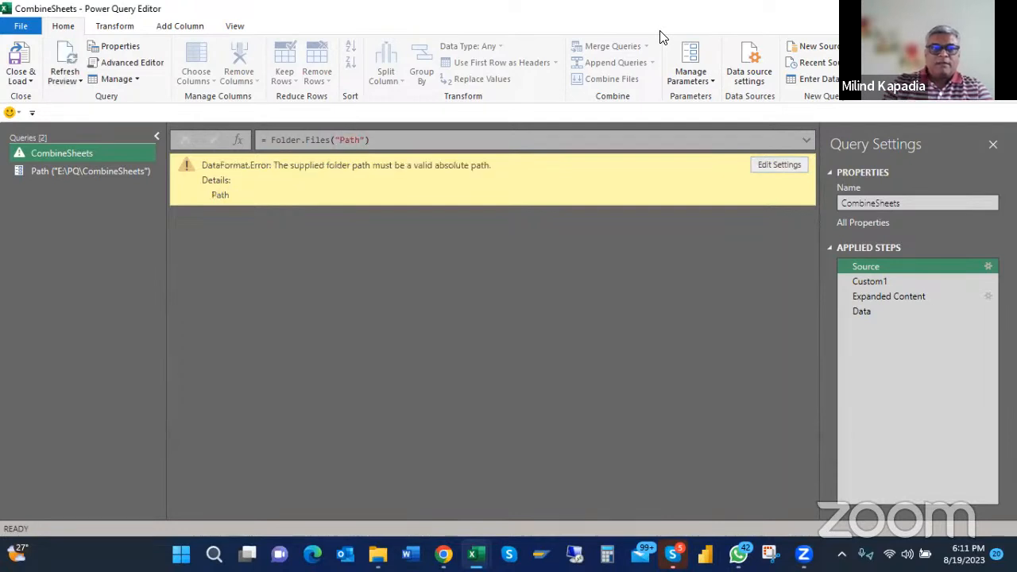
Rewrite the Source step's formula as = Folder.Files(Path), without quotes around the parameter name
click(382, 140)
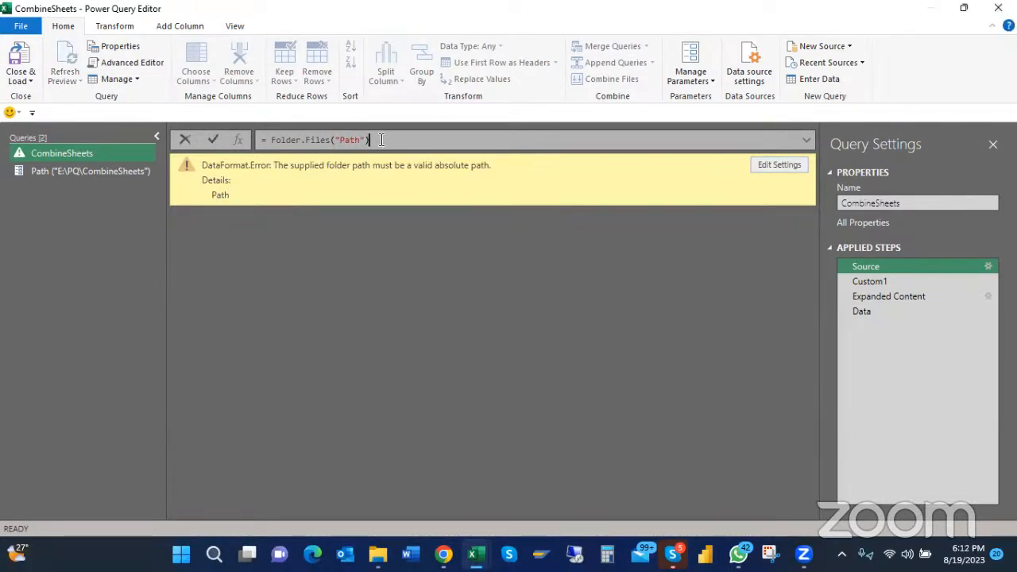
key(BackSpace)
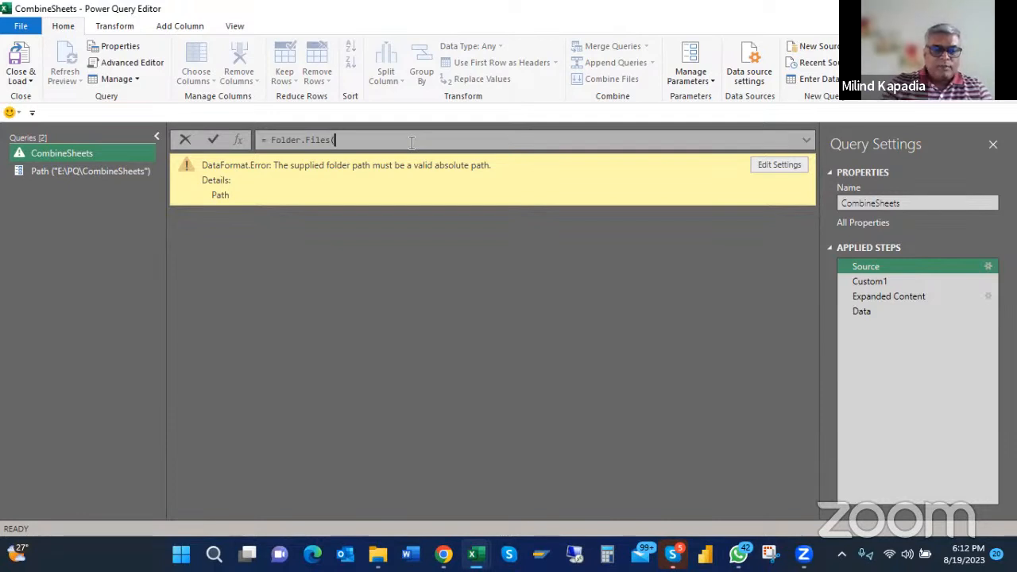
text(a)
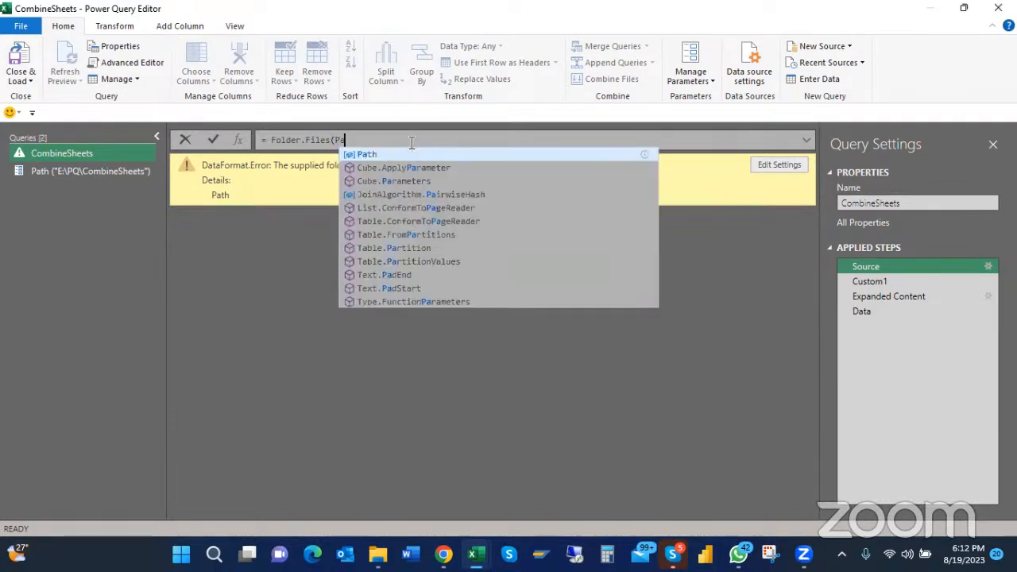
text(th))
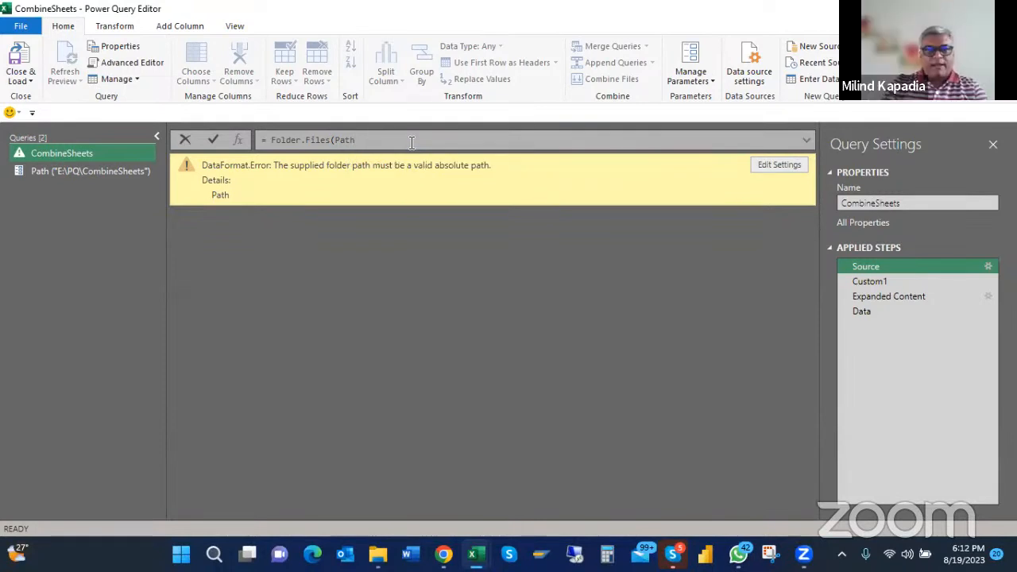
click(212, 139)
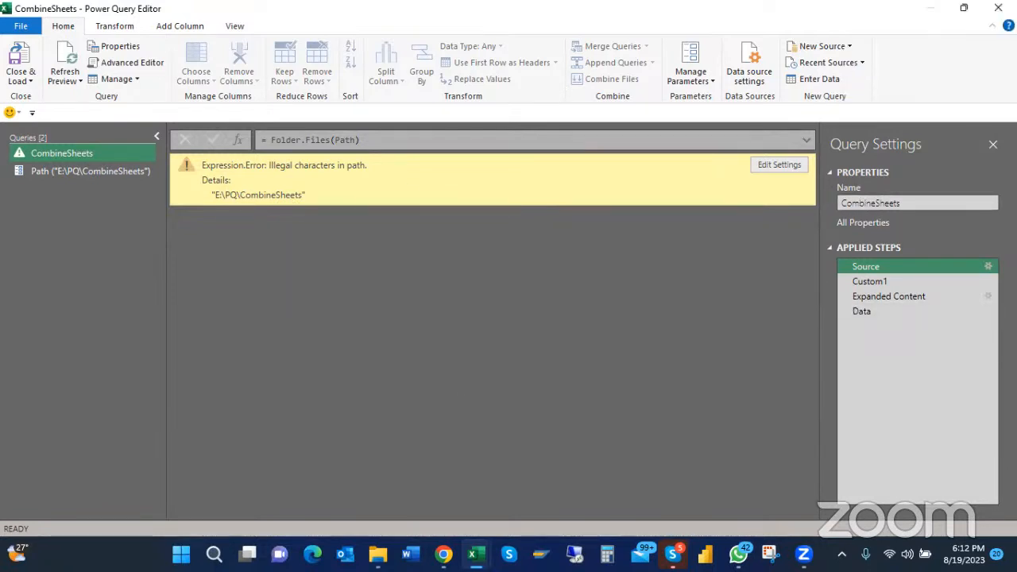
Close and load the queries, copy the CombineSheets folder path from File Explorer, and return to the Excel workbook
click(28, 80)
click(44, 99)
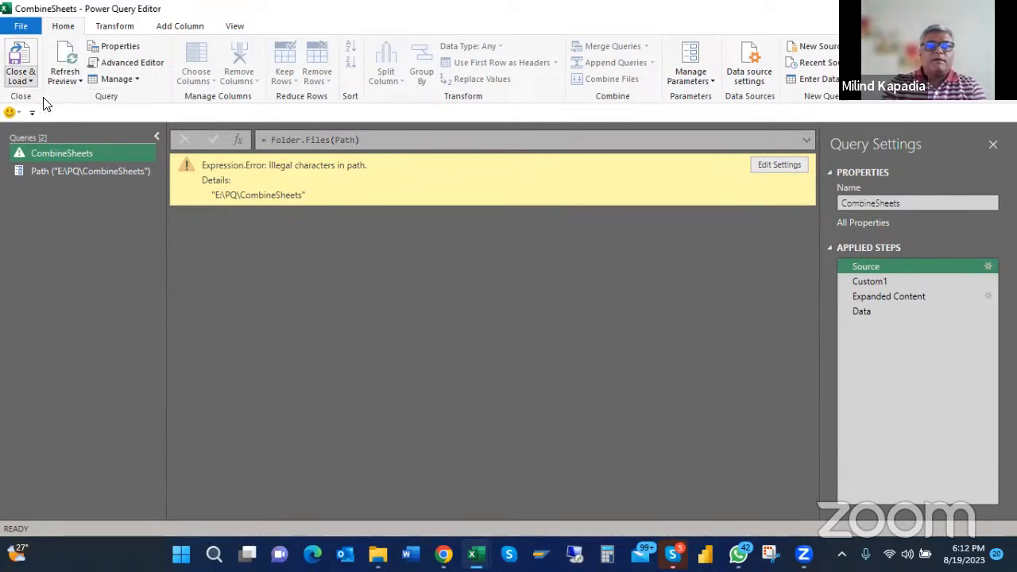
key(alt+Tab)
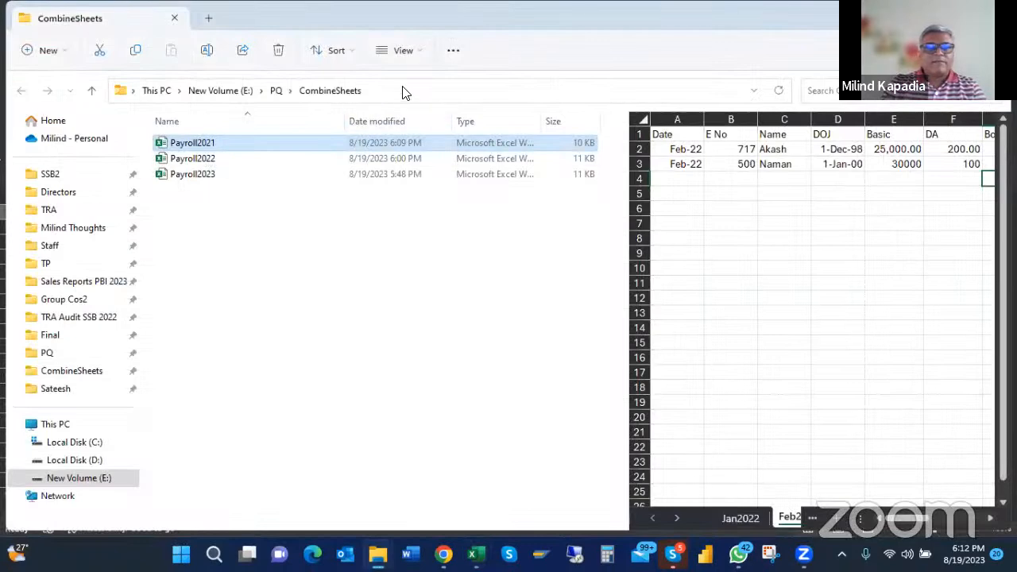
click(397, 92)
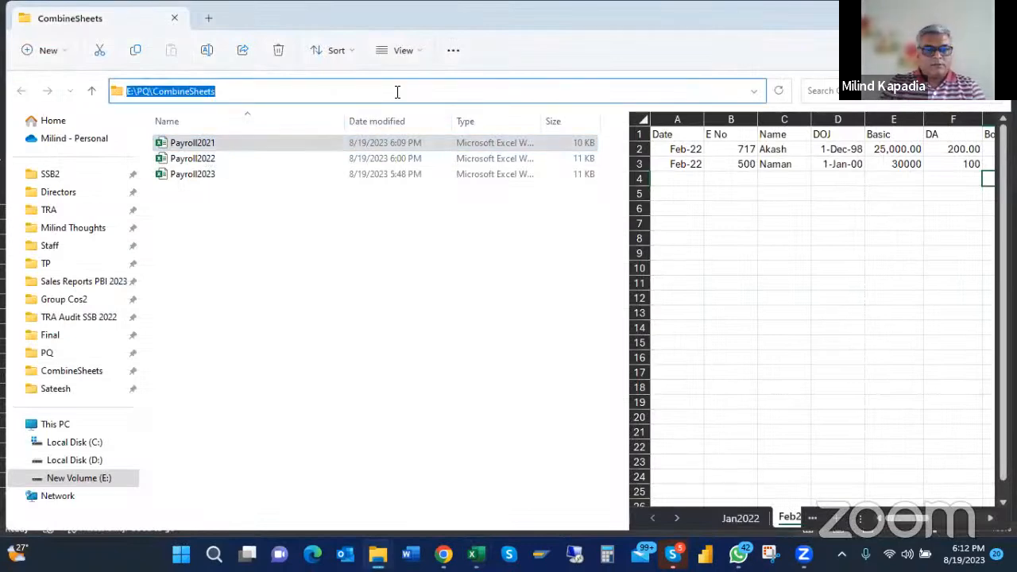
key(ctrl+c)
key(alt+Tab)
key(alt+Tab)
key(alt+Tab)
Reopen the Path parameter in Power Query Editor and replace its current value with E:\PQ\CombineSheets, without quotes
click(836, 329)
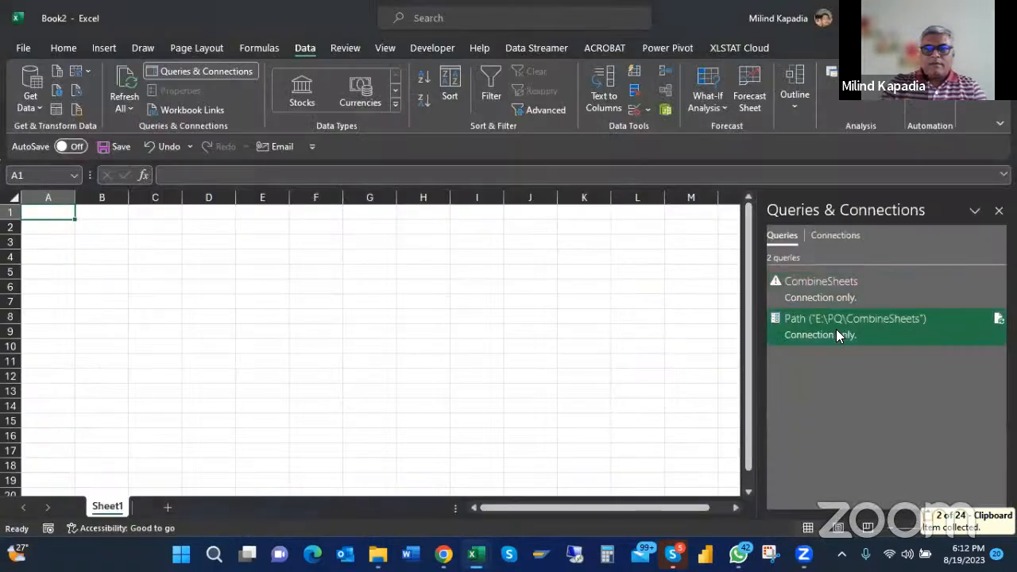
double_click(836, 329)
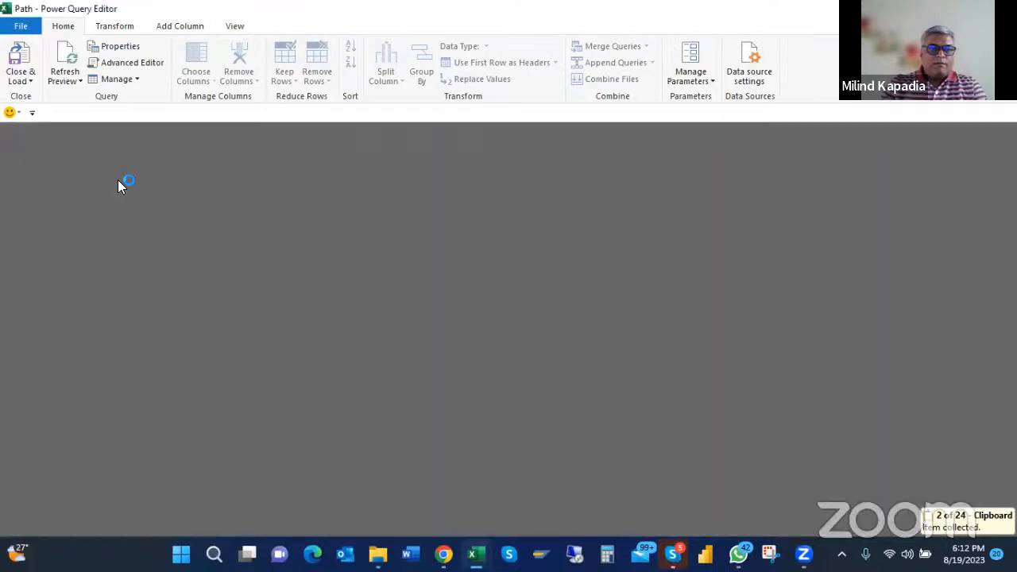
click(288, 162)
key(BackSpace)
key(BackSpace)
key(BackSpace)
key(BackSpace)
key(ctrl+v)
Review the Path parameter's type and suggested values options, keep them as they are, and view the CombineSheets query
click(213, 196)
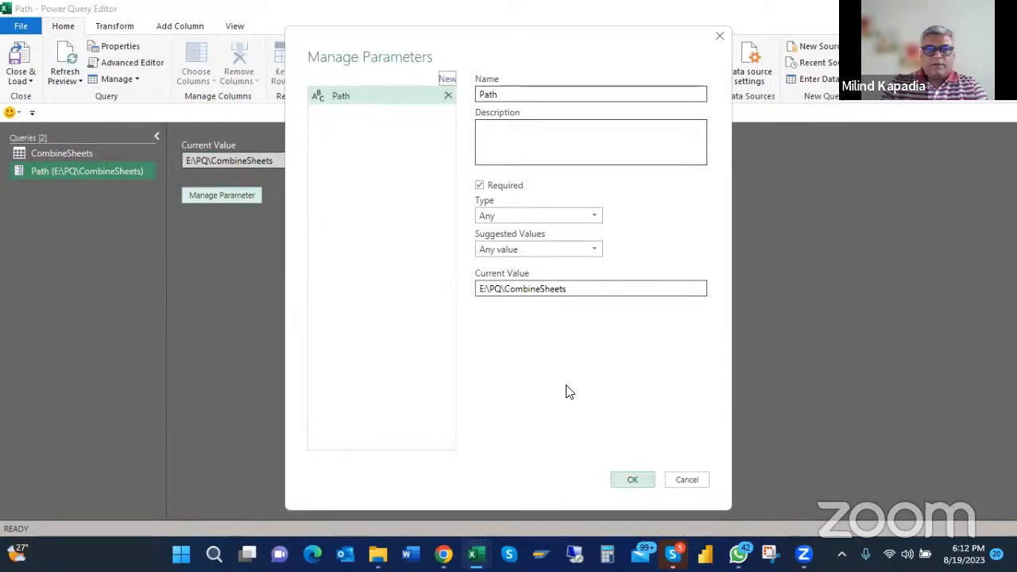
click(507, 216)
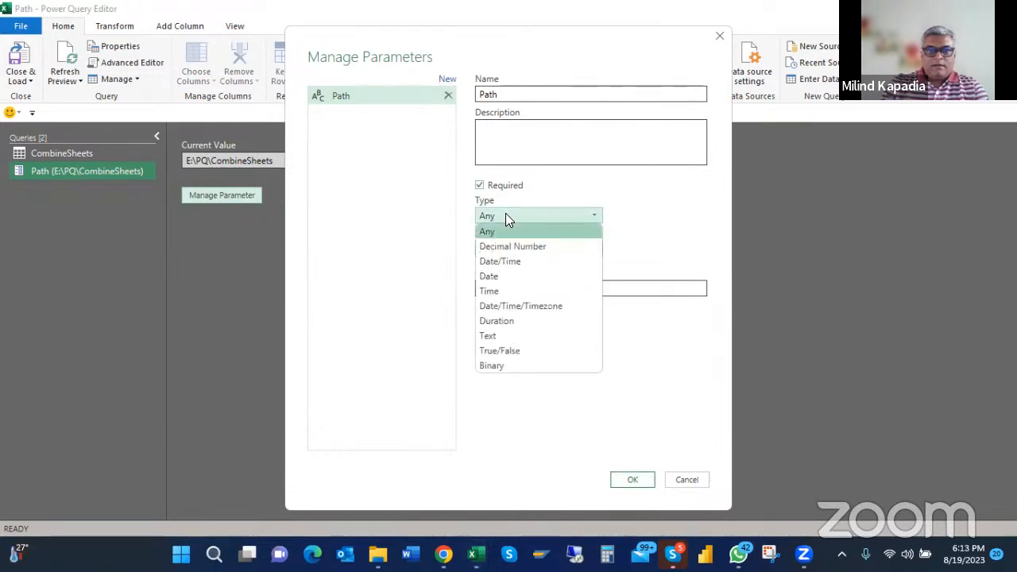
click(506, 219)
click(507, 250)
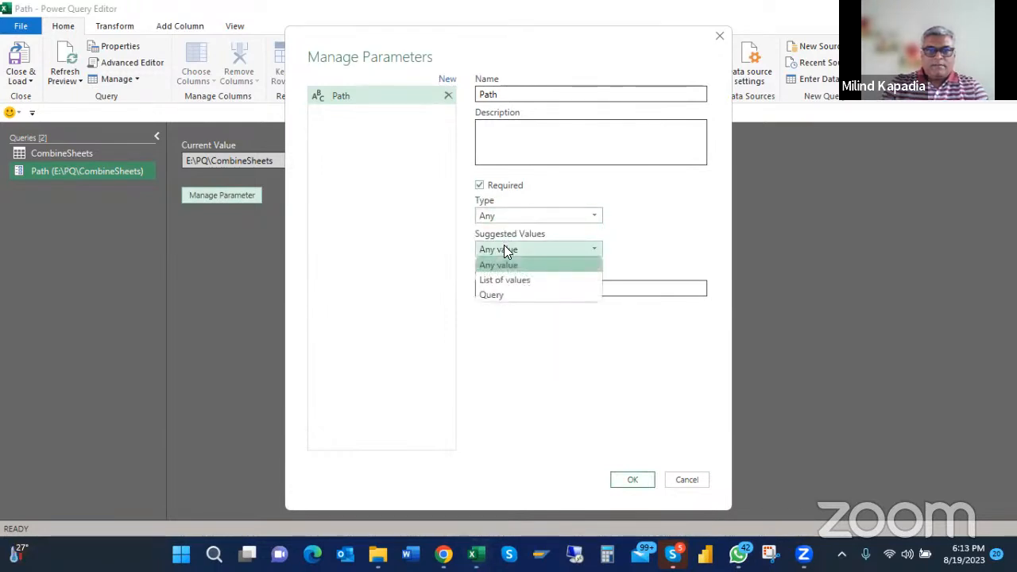
click(507, 250)
click(592, 290)
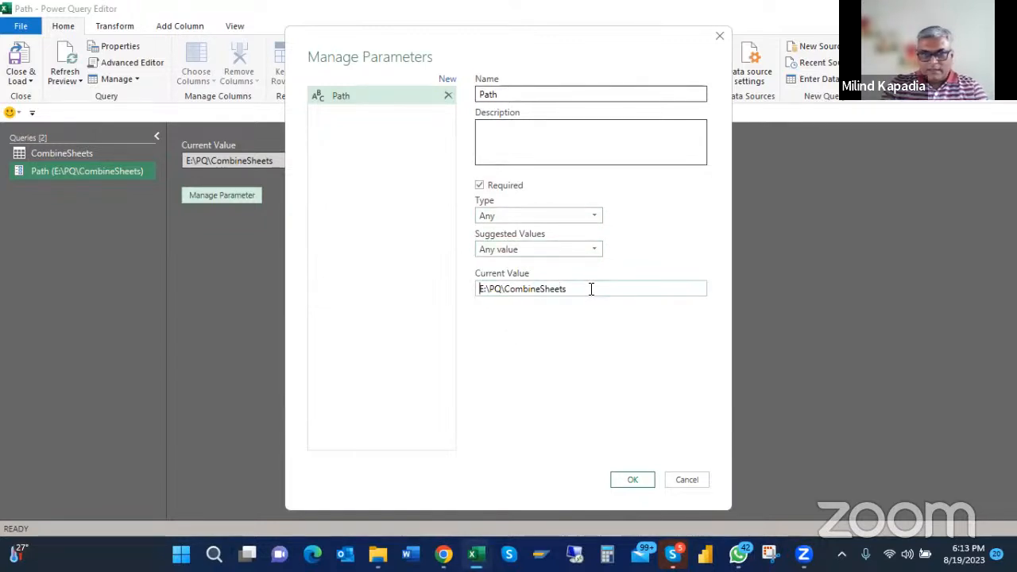
click(633, 480)
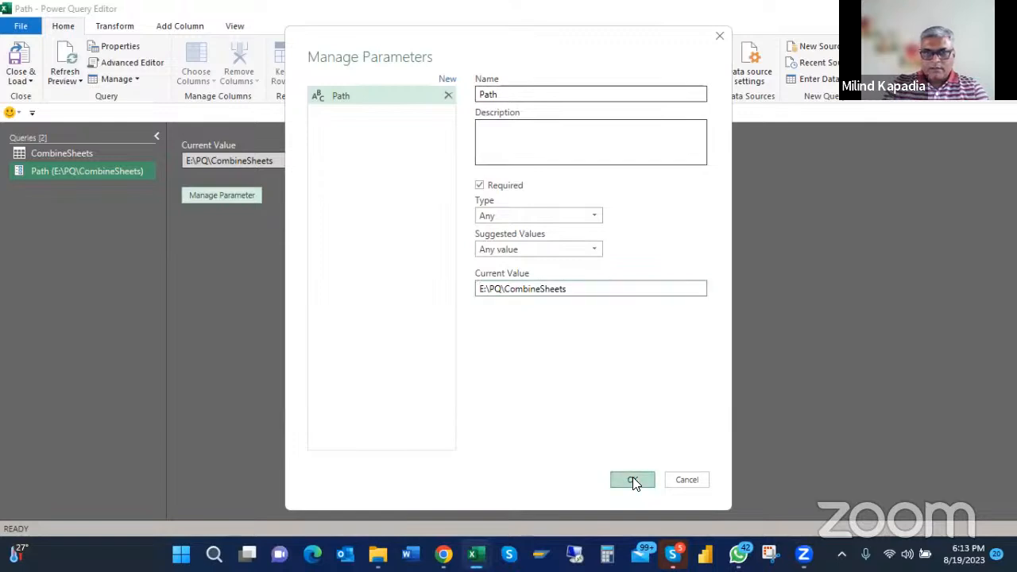
click(57, 155)
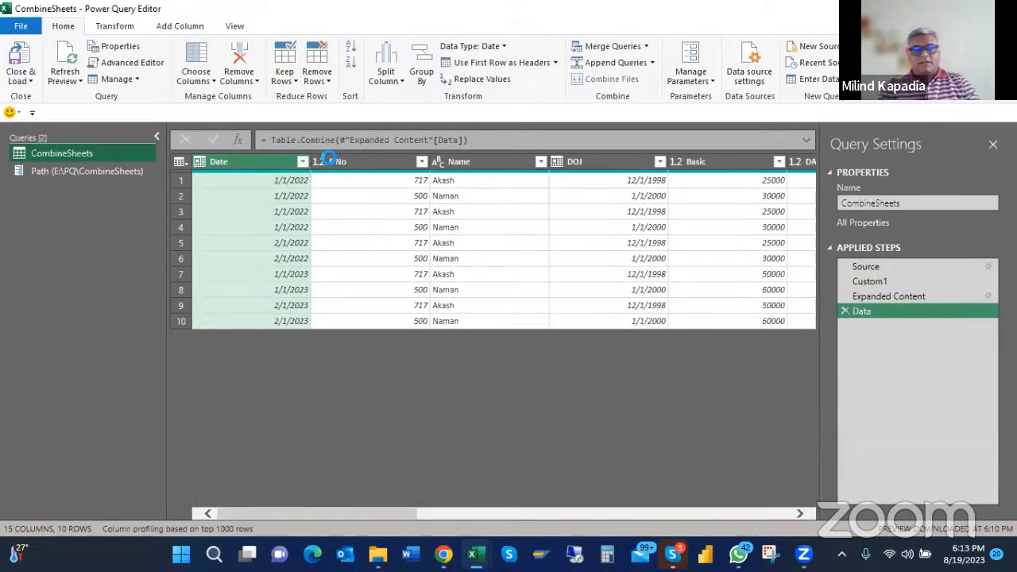
View the result of the CombineSheets query's Source step, and close and load the queries to the workbook
click(866, 267)
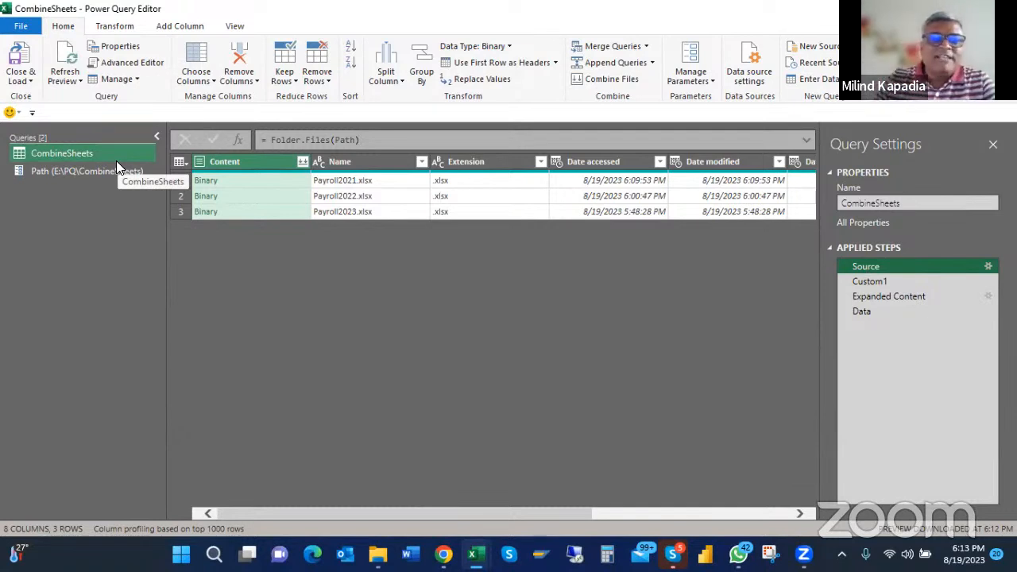
click(27, 82)
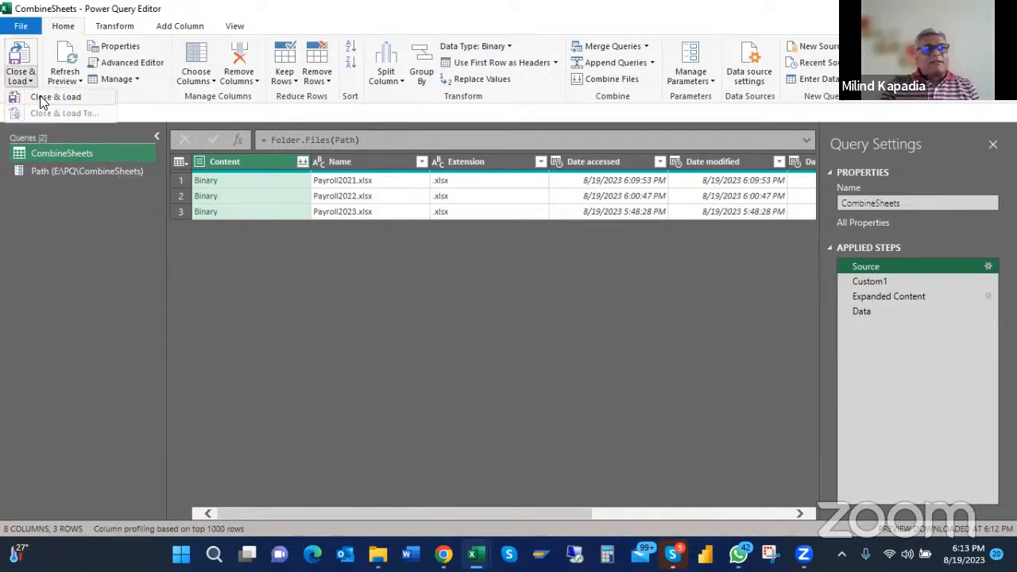
click(43, 100)
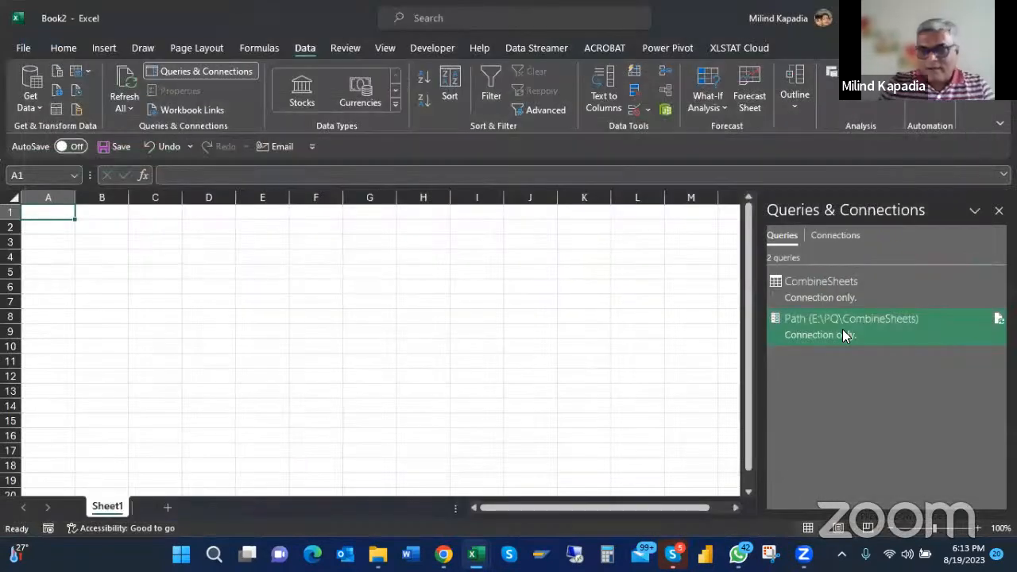
Load the CombineSheets query as a PivotTable Report on a new worksheet
click(826, 287)
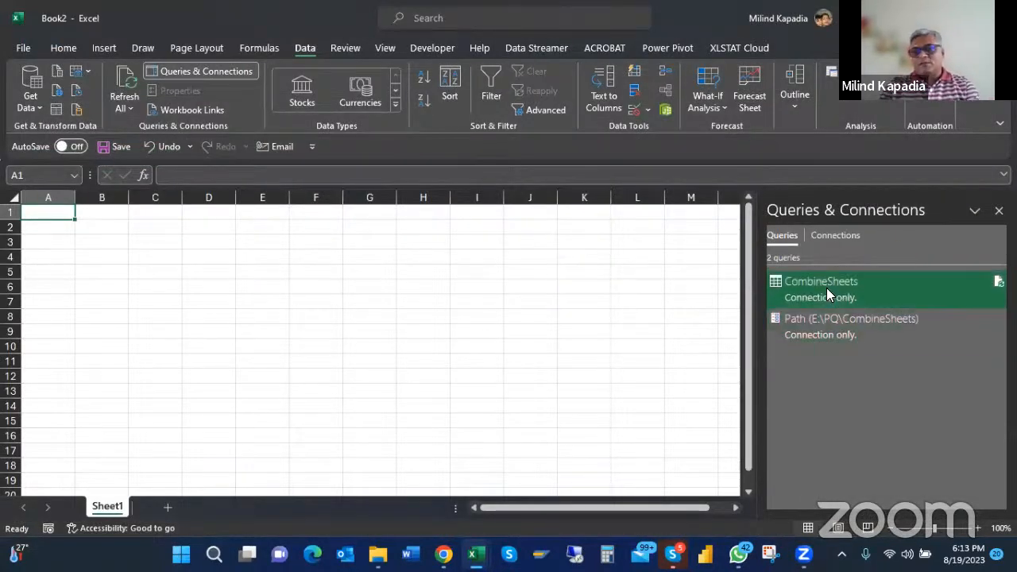
right_click(827, 288)
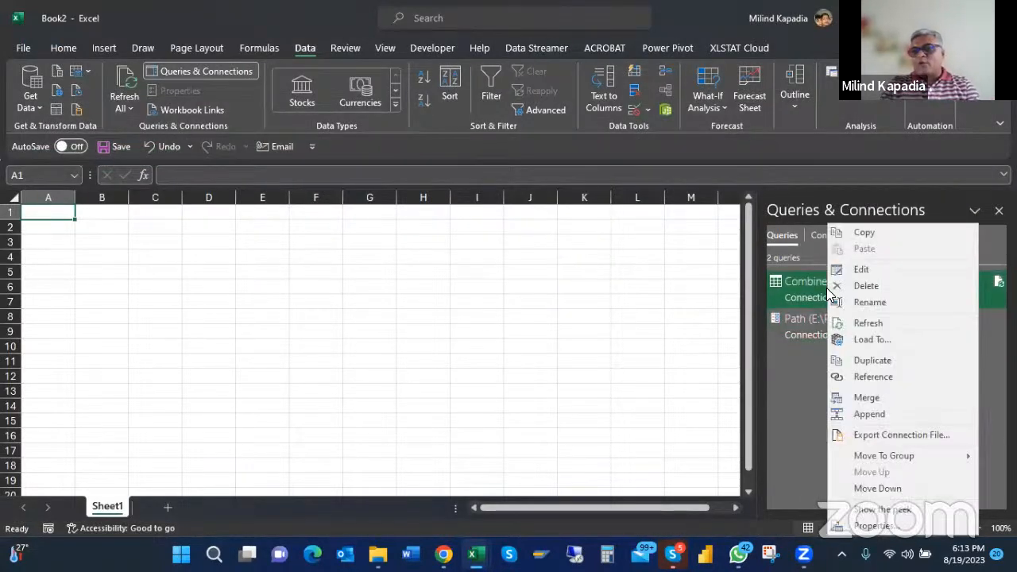
click(864, 342)
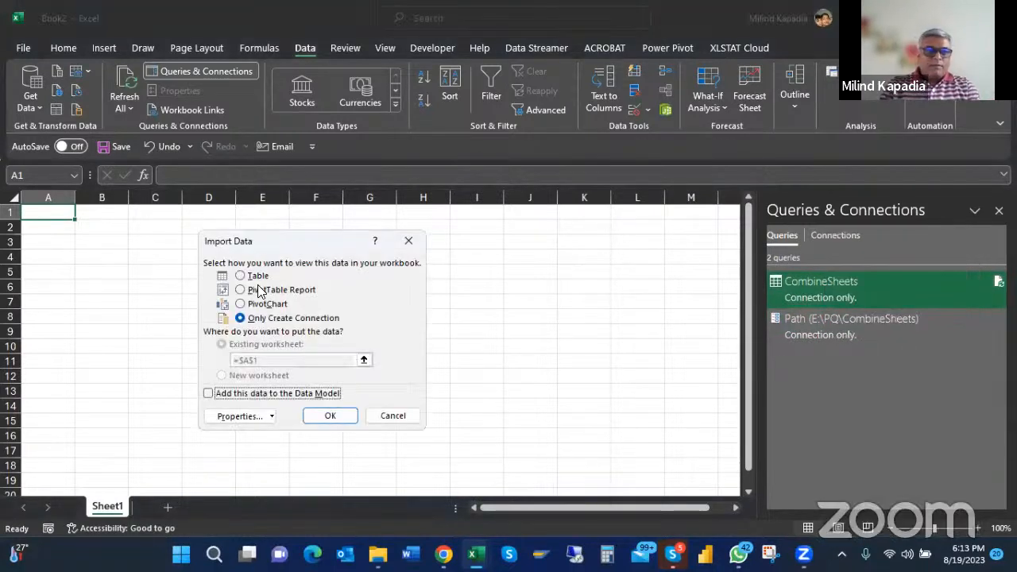
click(260, 290)
click(225, 376)
click(330, 421)
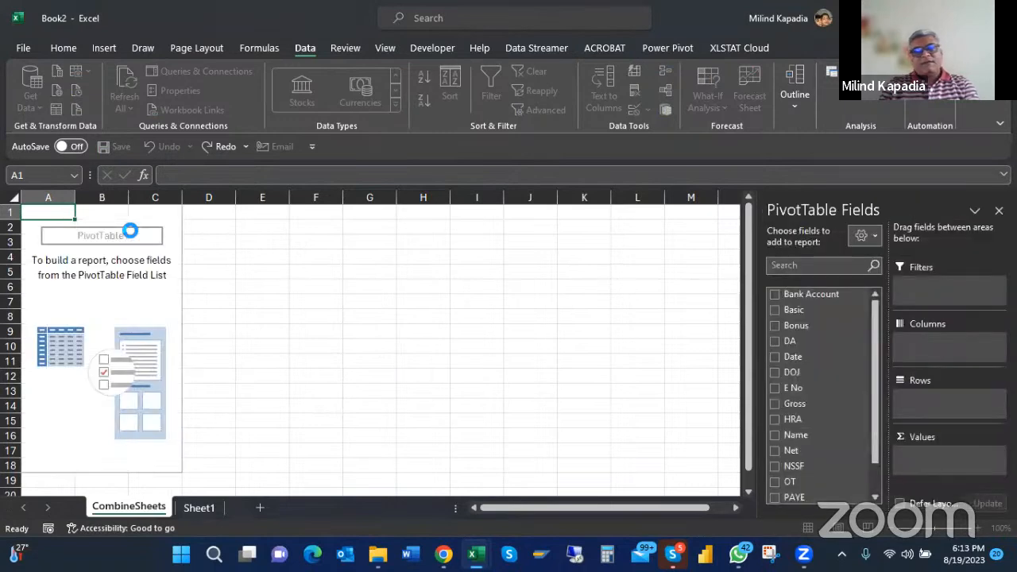
scroll(787, 359, down, 2)
scroll(787, 359, up, 2)
key(alt+Tab)
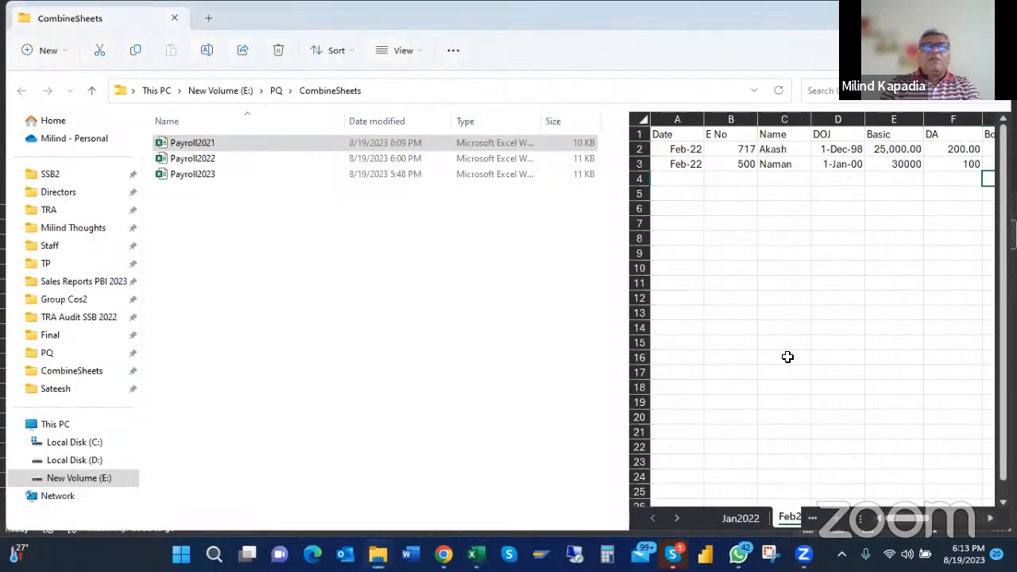
key(alt+Tab)
key(alt+Tab)
key(alt+Tab)
key(alt+Tab)
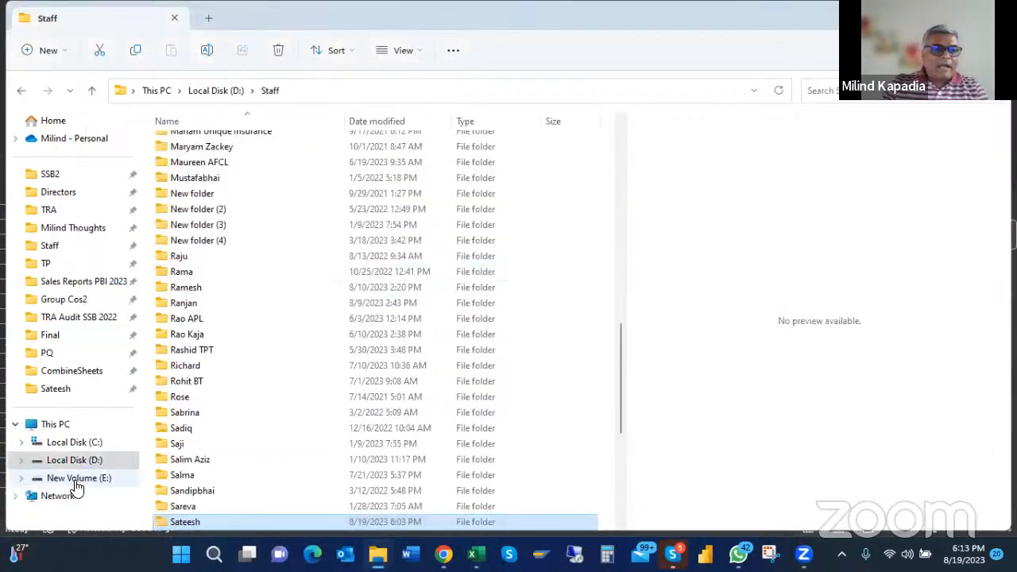
click(76, 481)
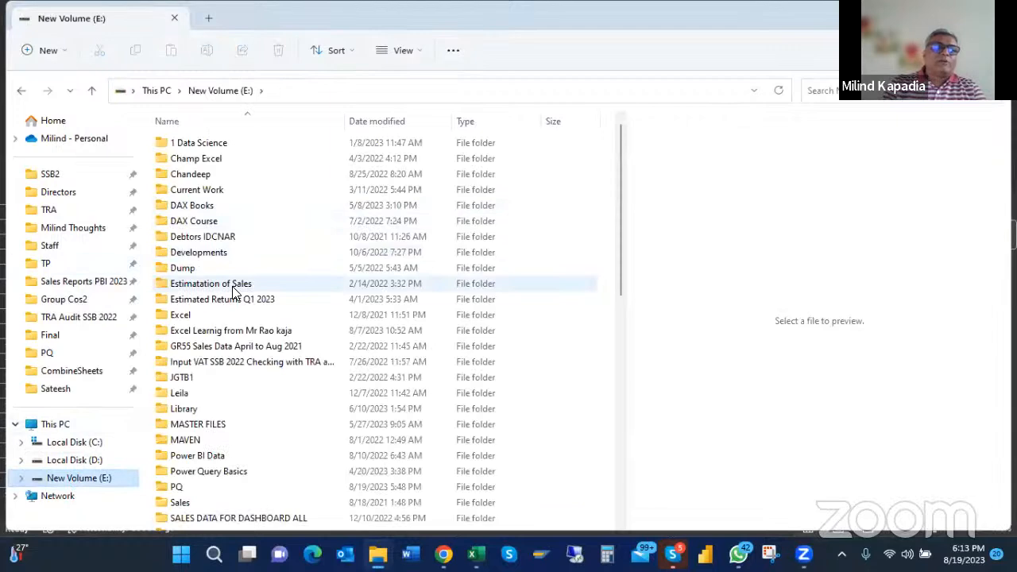
scroll(233, 292, down, 8)
scroll(233, 293, up, 2)
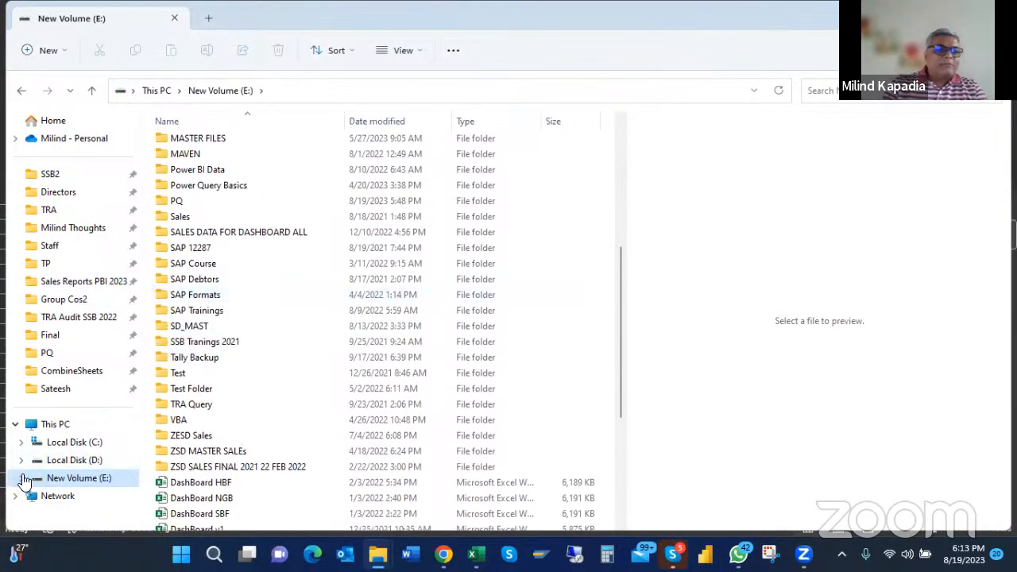
click(70, 462)
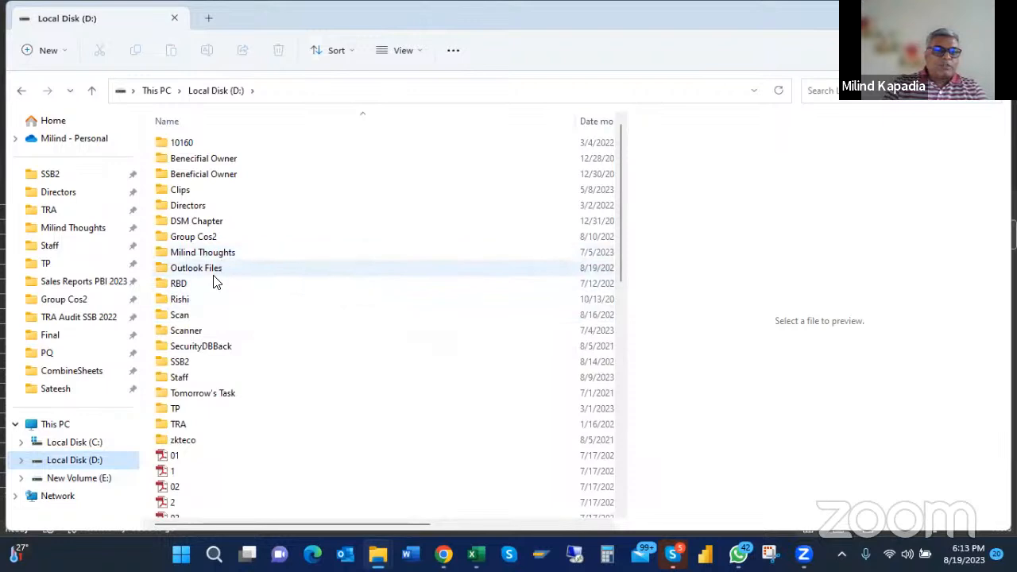
click(70, 286)
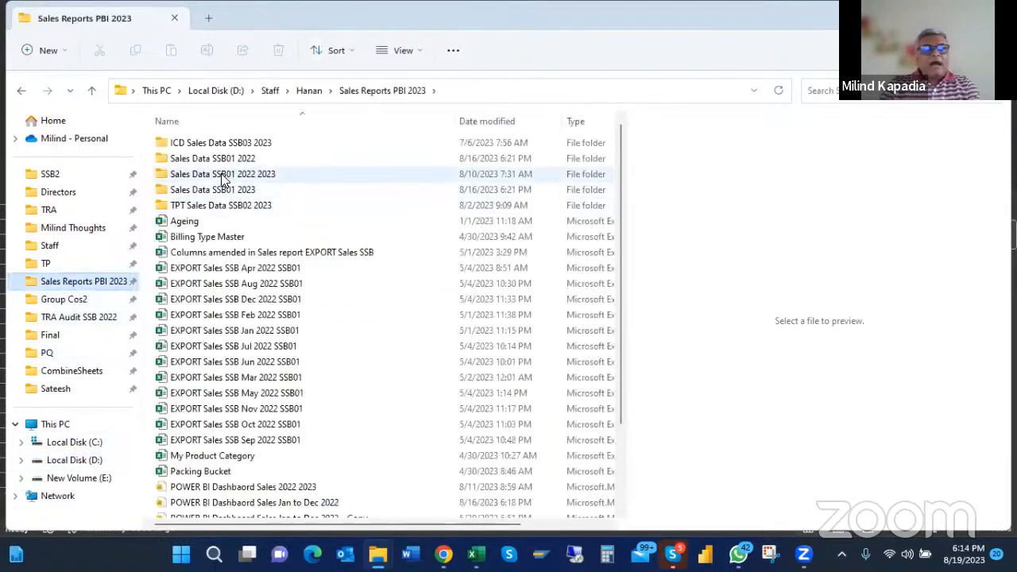
click(222, 177)
double_click(221, 177)
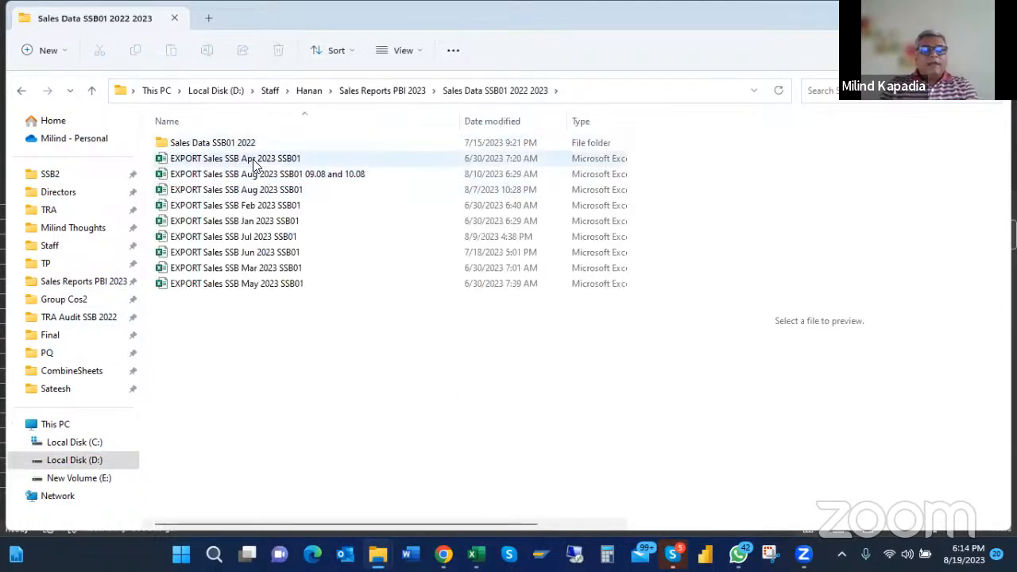
Open the EXPORT Sales SSB Apr 2023 SSB01 workbook, examine its columns through to the last one, and close it
click(253, 163)
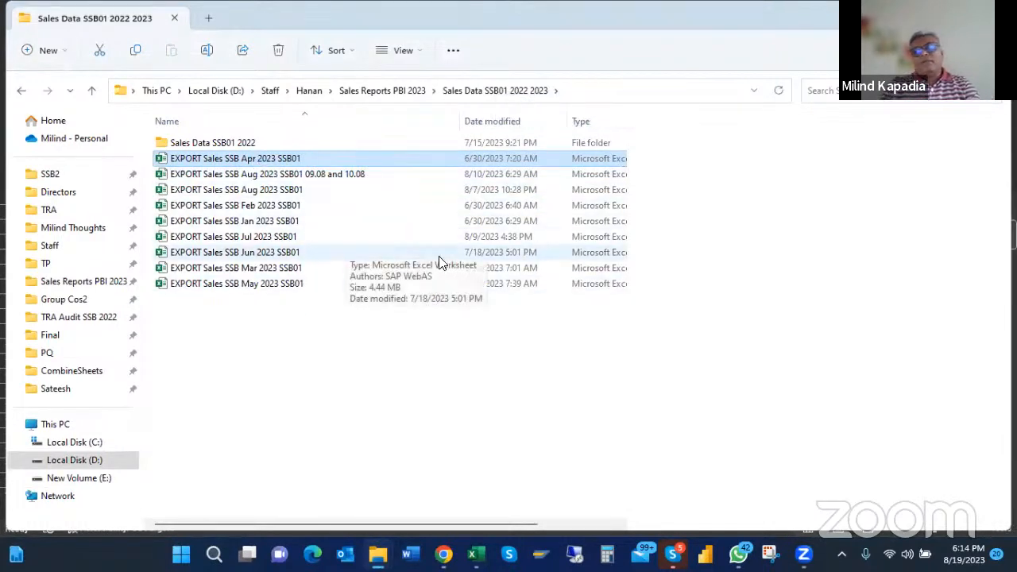
key(alt+Tab)
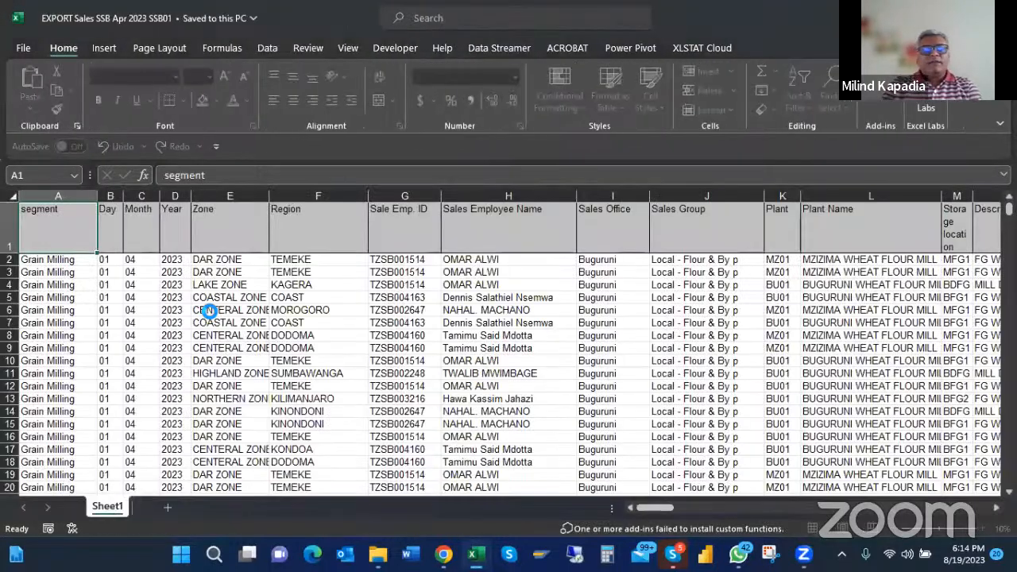
click(205, 310)
key(Right)
key(Right)
key(Right)
key(Right)
key(Right)
key(Right)
key(Right)
key(Right)
key(Right)
key(Right)
key(Right)
key(Right)
key(Right)
key(Right)
key(Right)
key(Right)
key(Right)
key(Right)
key(Right)
key(Right)
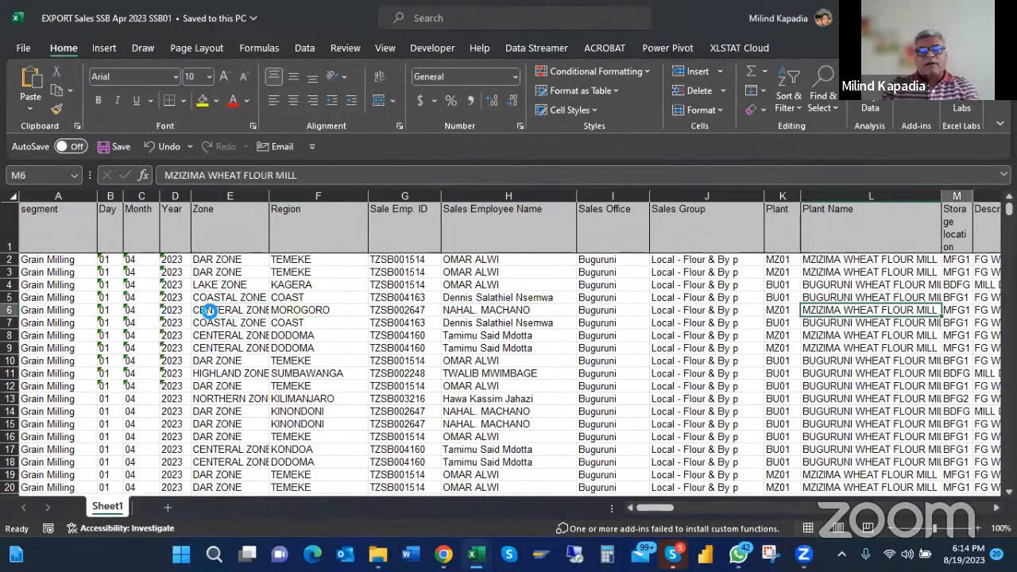
key(Right)
key(Right)
key(Right)
key(Right)
key(Right)
key(Right)
key(Right)
key(Right)
key(Right)
key(Right)
key(Right)
key(Right)
key(Right)
key(Right)
key(Right)
key(Right)
key(Right)
key(Right)
key(Right)
key(Right)
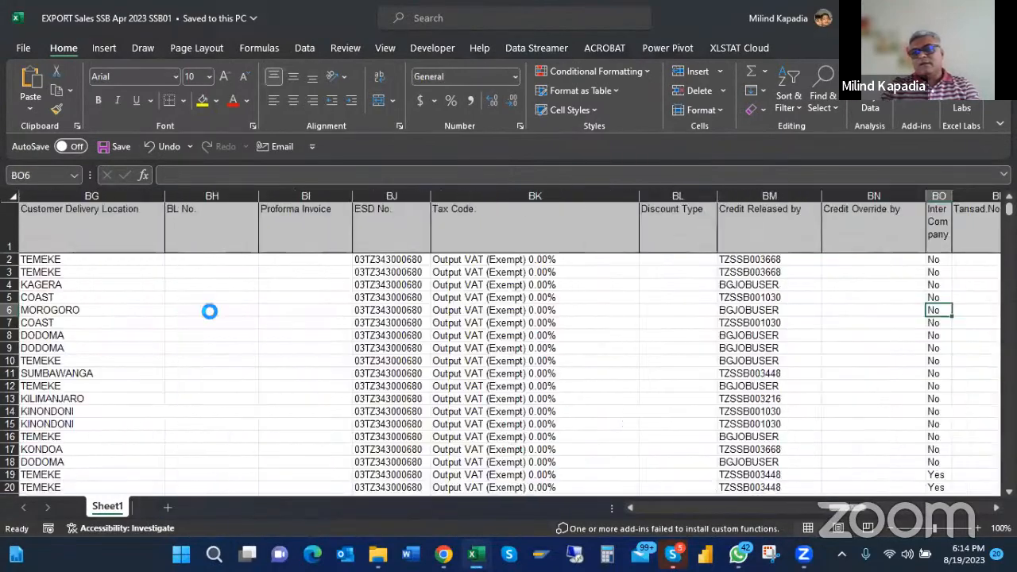
key(Right)
key(Right)
key(Right)
key(Right)
key(Right)
key(Right)
key(Right)
key(Right)
key(Right)
key(Right)
key(Right)
key(Right)
key(Right)
key(Right)
key(Right)
key(Right)
key(Right)
key(Right)
key(Right)
key(Right)
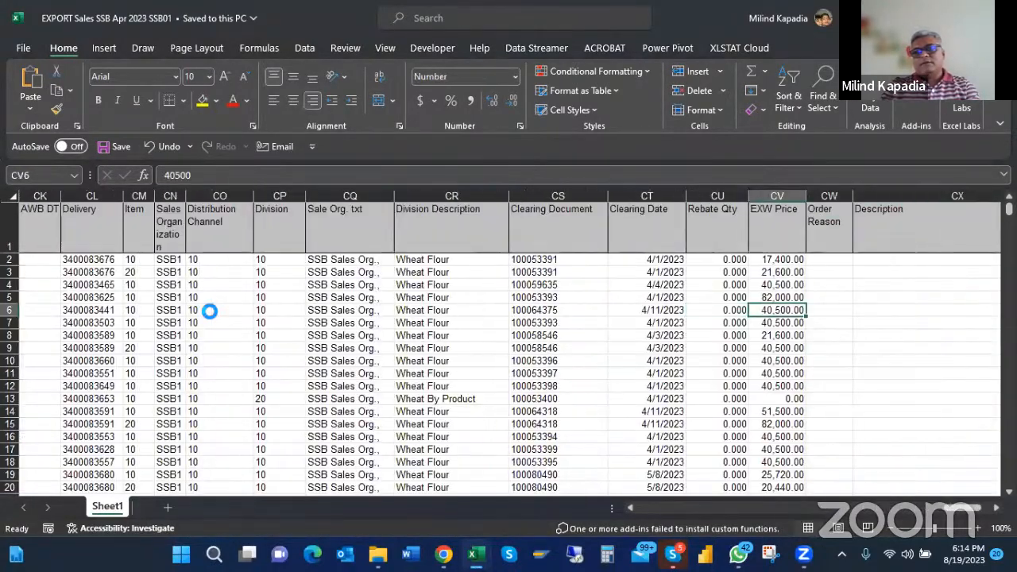
key(Right)
key(Right)
key(Right)
key(Right)
key(Right)
key(Right)
key(Right)
key(Right)
key(Right)
key(Right)
key(Right)
key(Right)
key(Right)
key(Right)
key(Right)
key(Right)
key(Right)
key(Right)
key(Right)
key(Right)
key(Left)
key(Left)
key(Left)
key(Left)
key(Left)
key(Left)
key(Left)
key(Left)
key(Left)
key(Left)
key(Left)
key(Left)
key(Left)
key(Left)
key(Left)
key(Left)
key(Left)
key(Left)
key(Left)
key(Left)
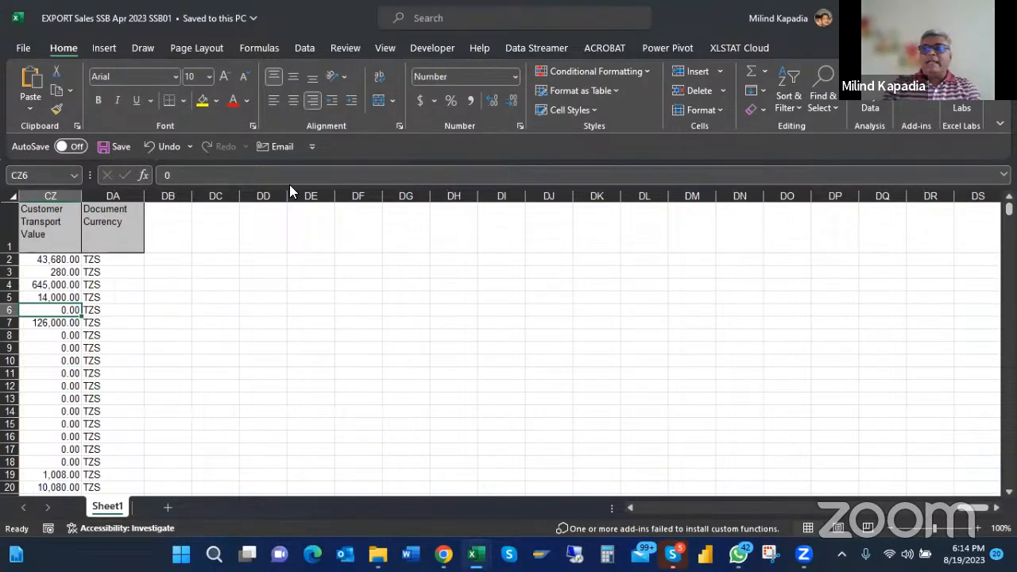
click(998, 18)
click(999, 18)
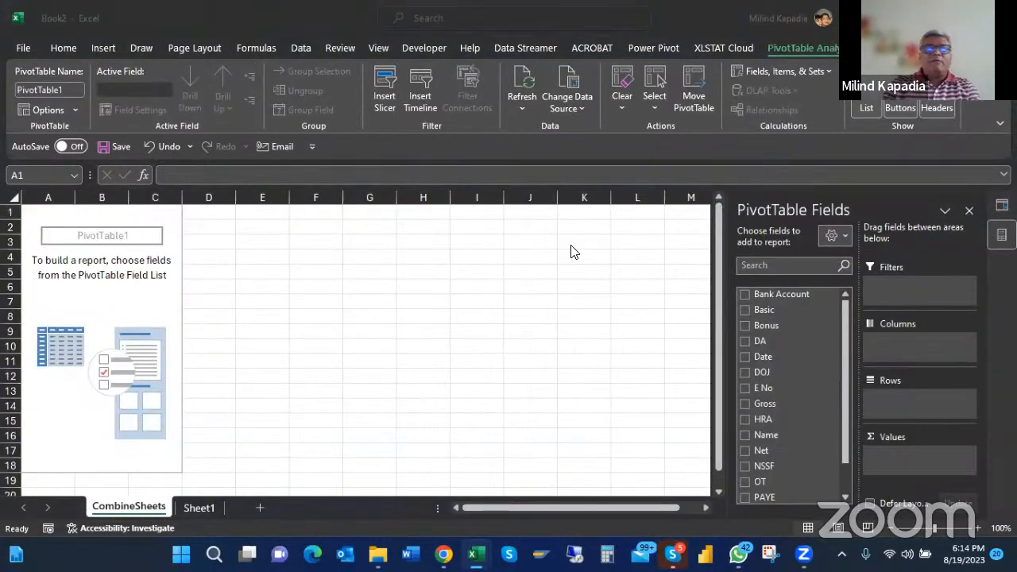
key(alt+Tab)
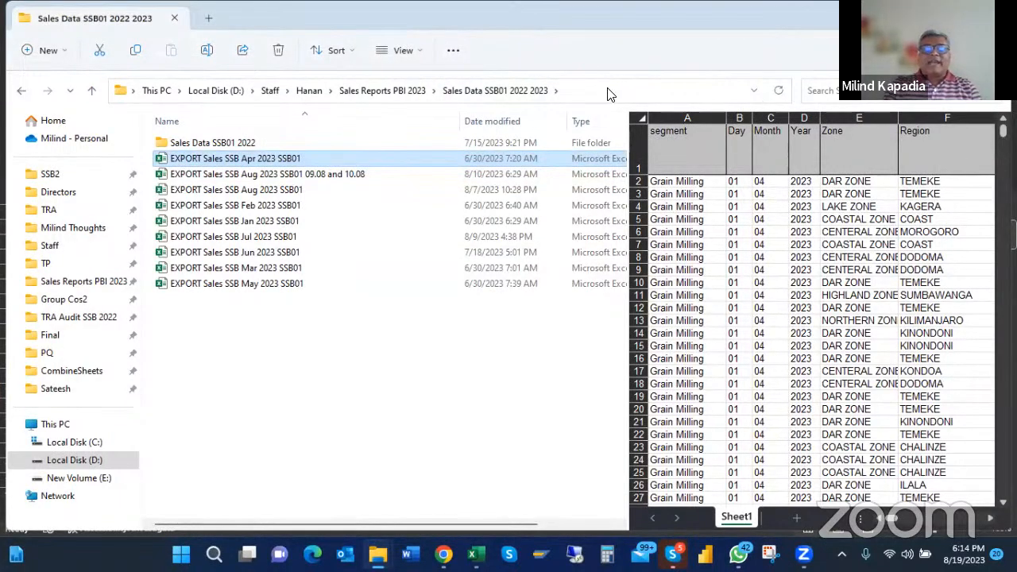
click(530, 89)
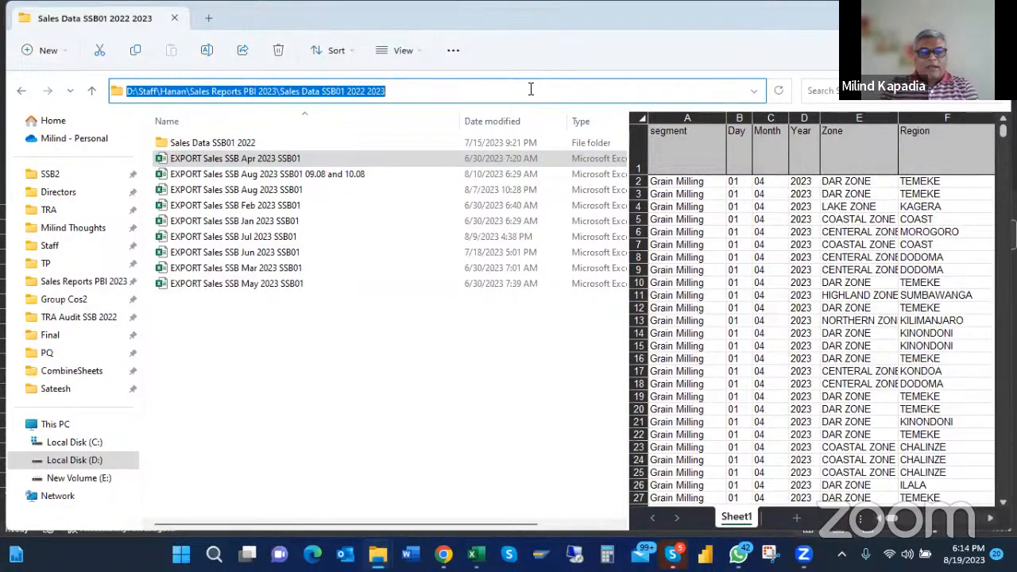
key(ctrl+c)
key(alt+Tab)
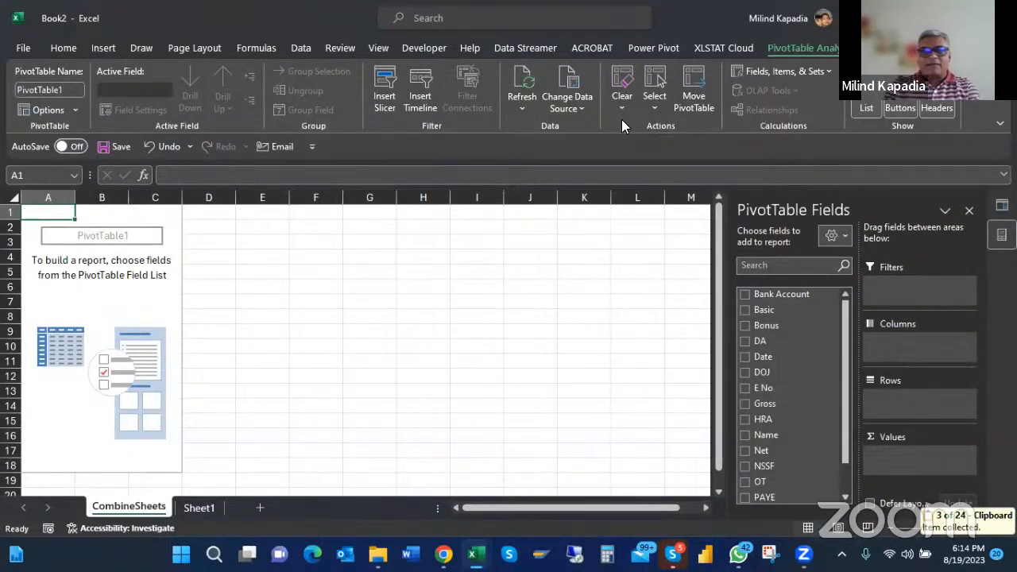
click(299, 48)
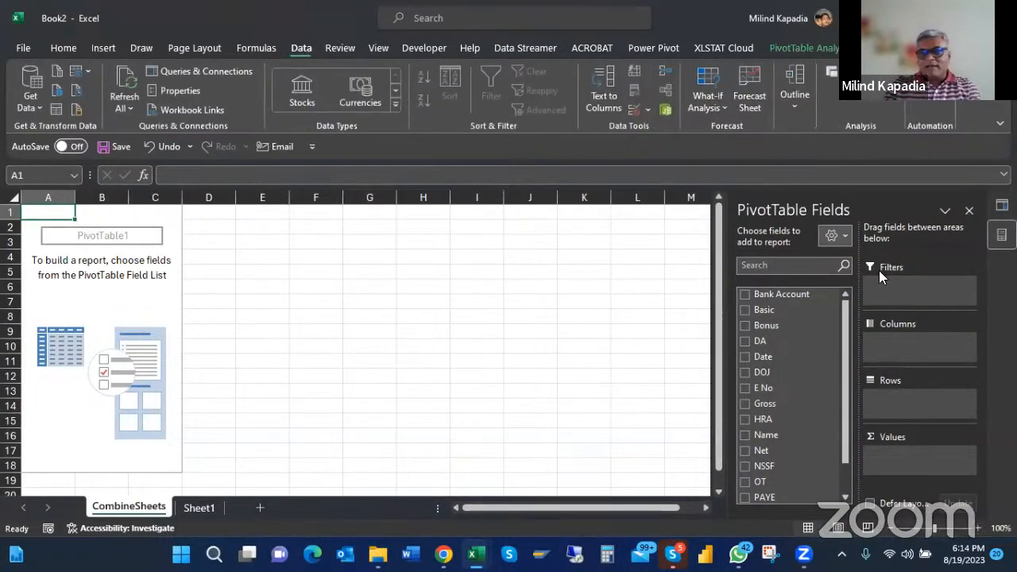
click(969, 210)
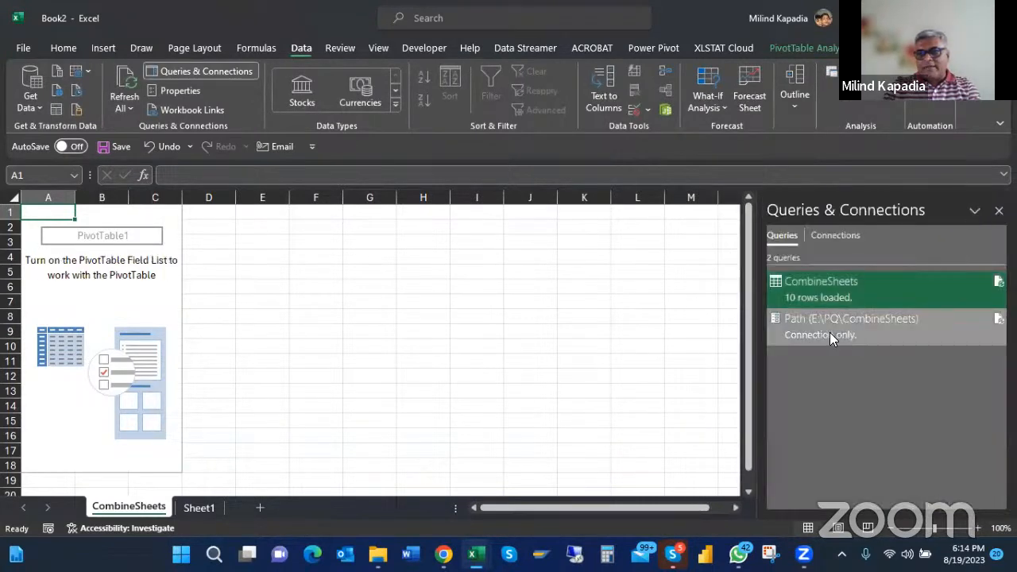
double_click(823, 322)
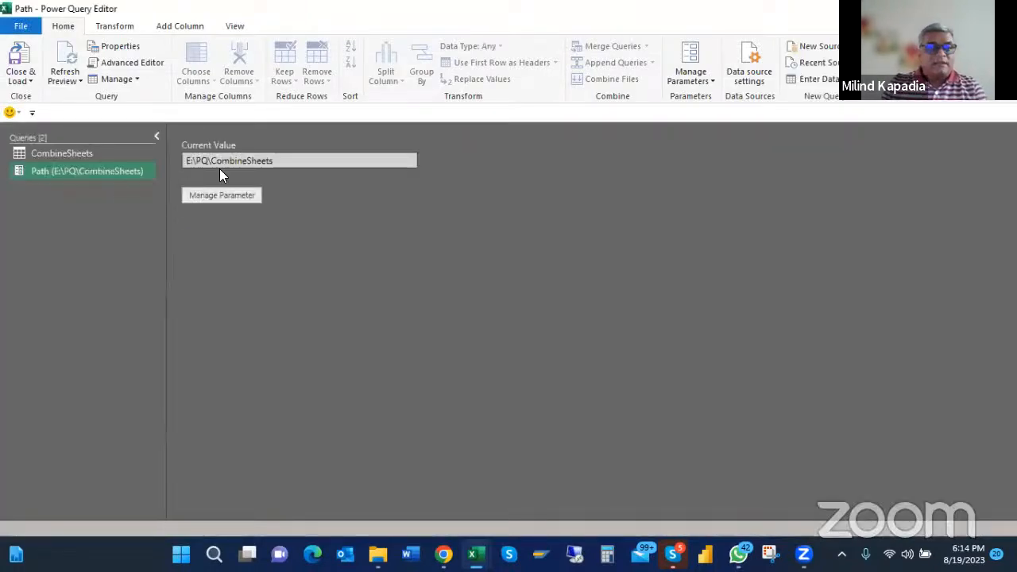
click(286, 166)
key(BackSpace)
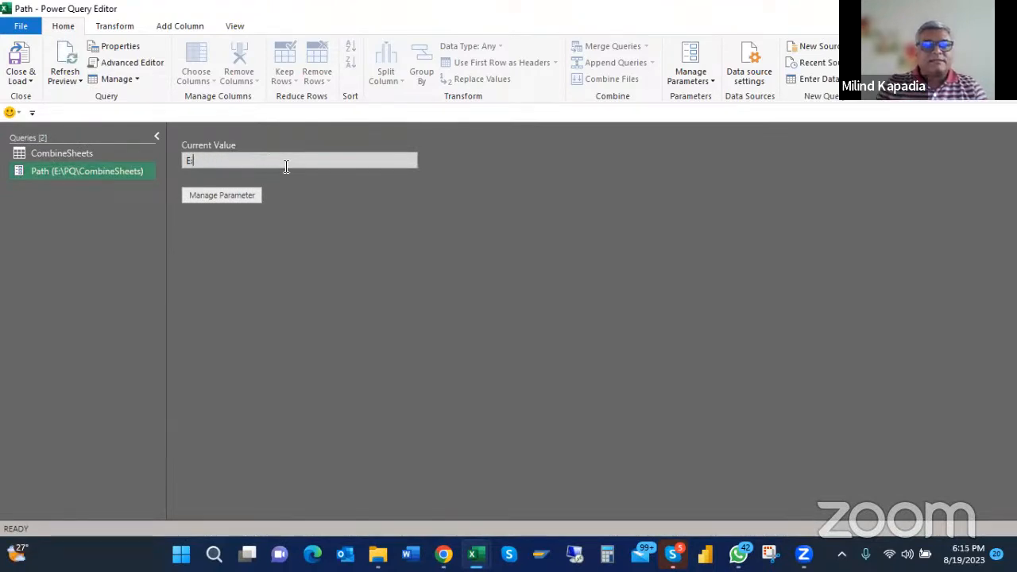
key(ctrl+v)
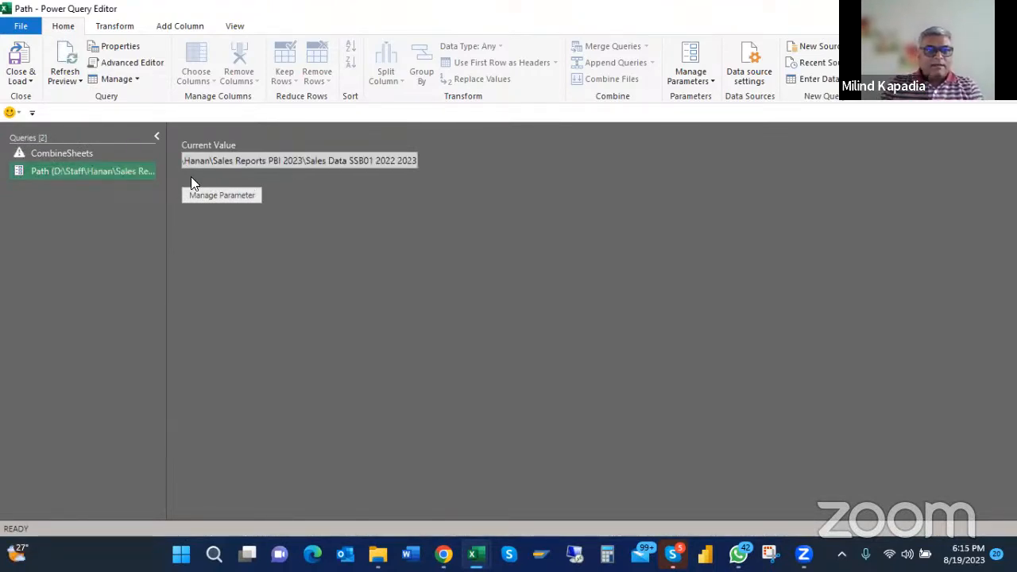
Review the combined sales data in the CombineSheets query, and close and load the queries
click(66, 151)
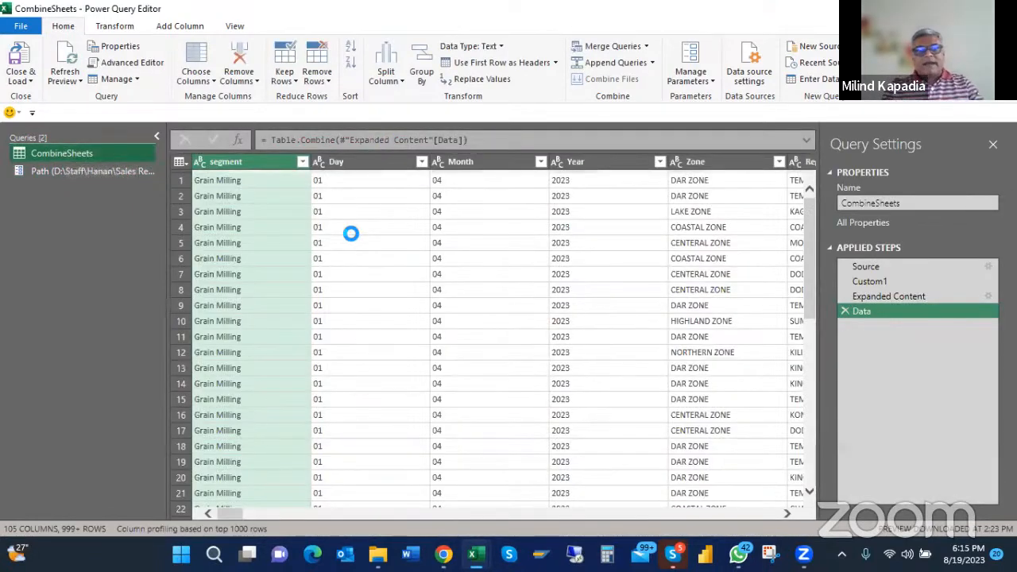
scroll(569, 284, right, 10)
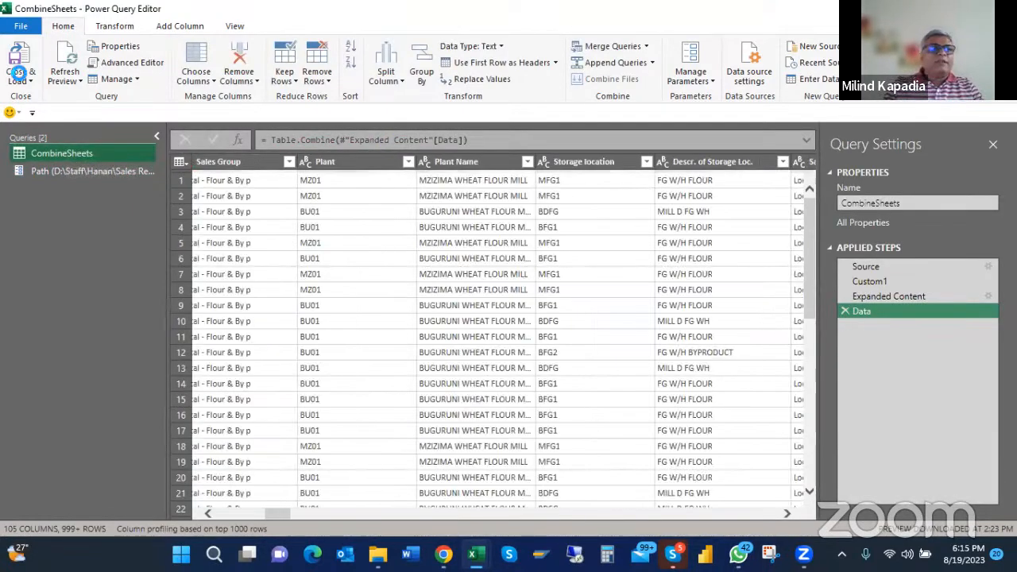
click(21, 77)
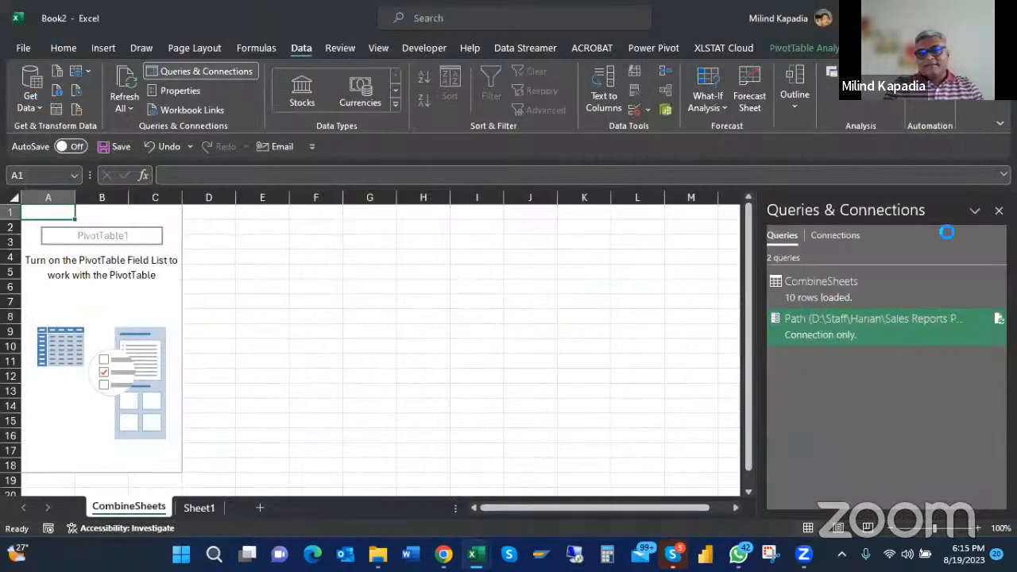
Close the Queries & Connections pane and show the field list for the PivotTable on the CombineSheets sheet
click(995, 209)
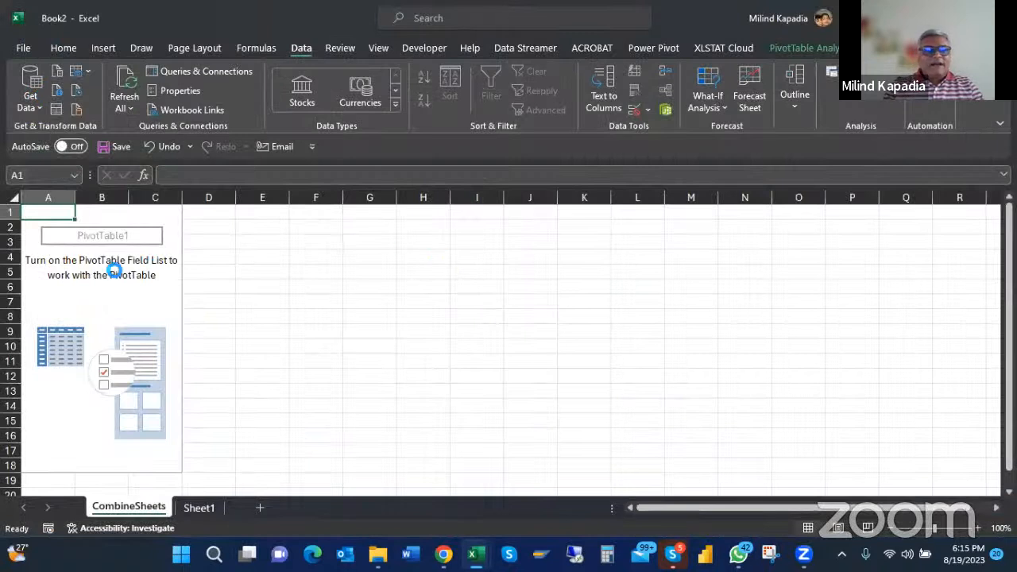
click(91, 275)
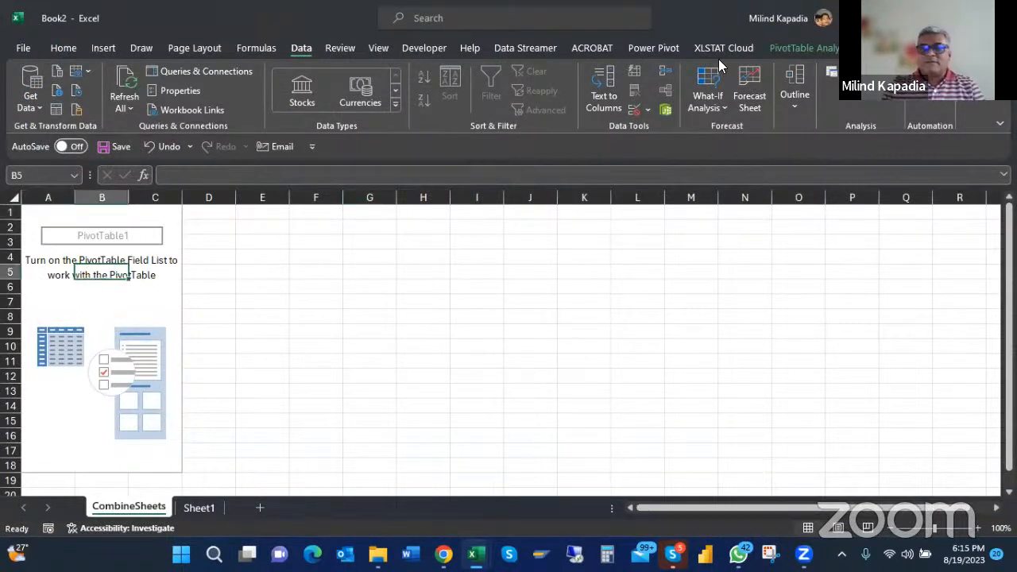
click(803, 50)
click(868, 108)
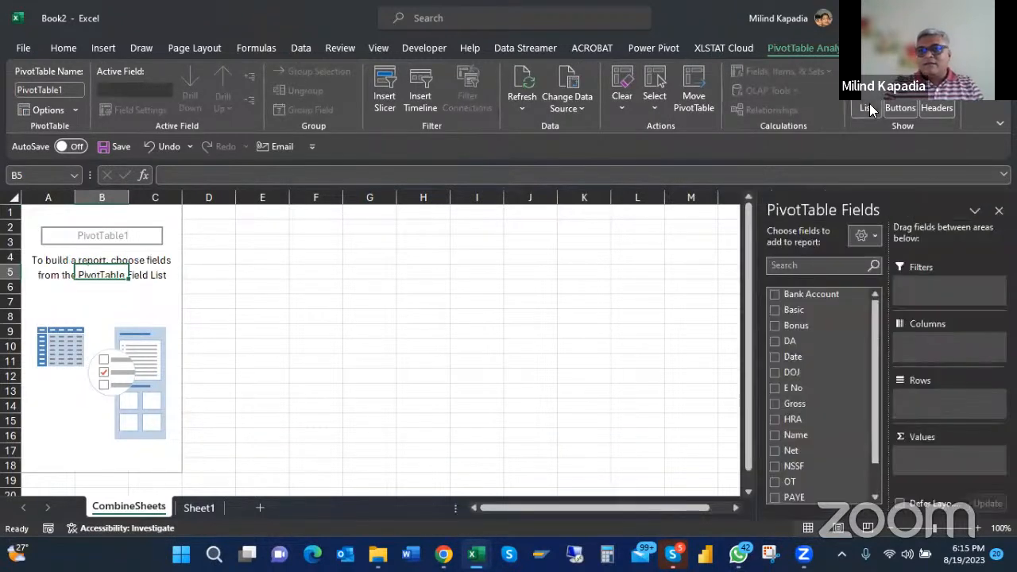
Check the PivotTable field list for the source's columns and refresh the PivotTable on the CombineSheets sheet
scroll(845, 336, down, 2)
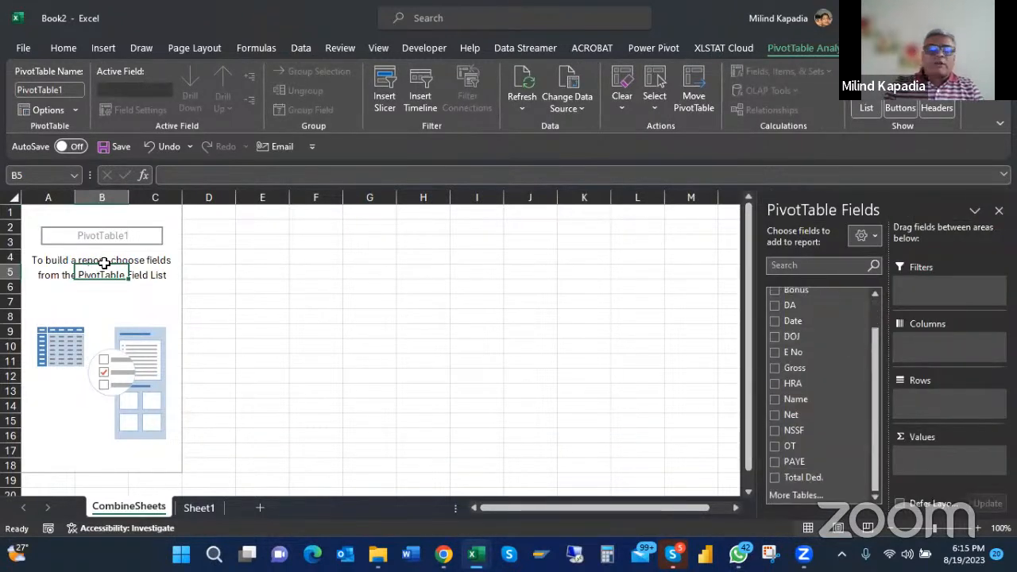
click(86, 317)
right_click(85, 316)
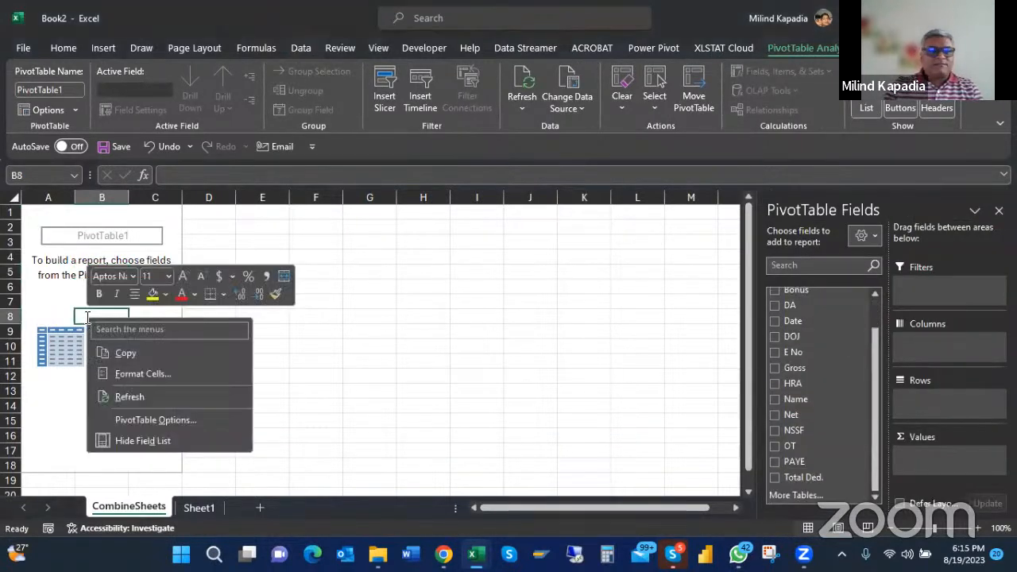
click(125, 395)
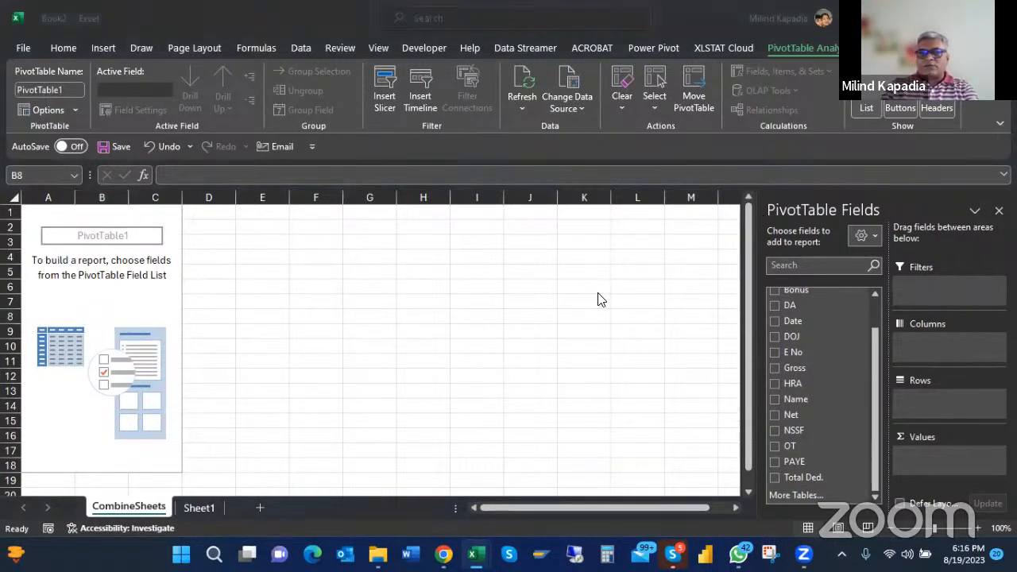
Glance at the sales data folder, return to the workbook, and open the CombineSheets query in Power Query Editor
key(alt+Tab)
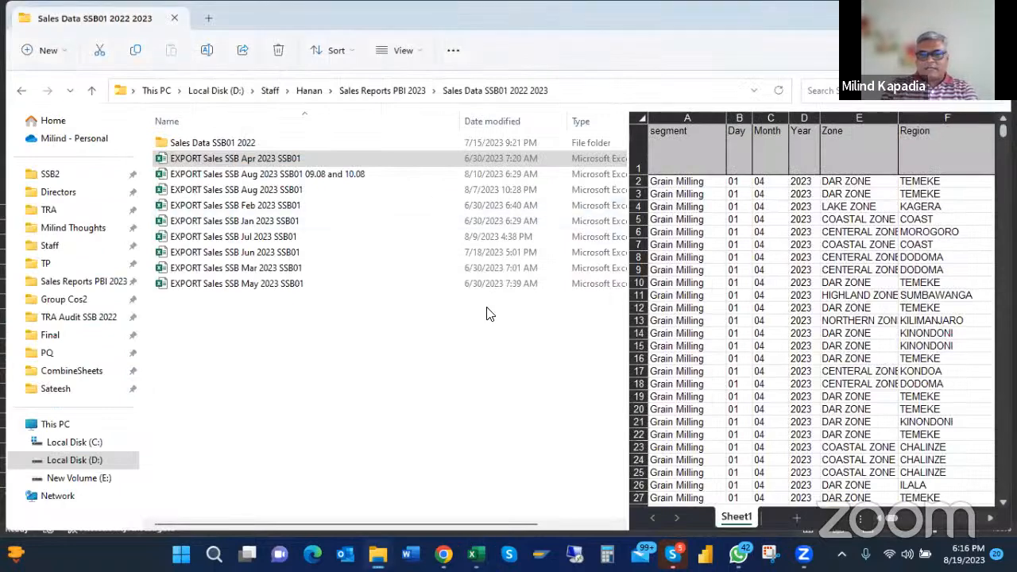
click(503, 532)
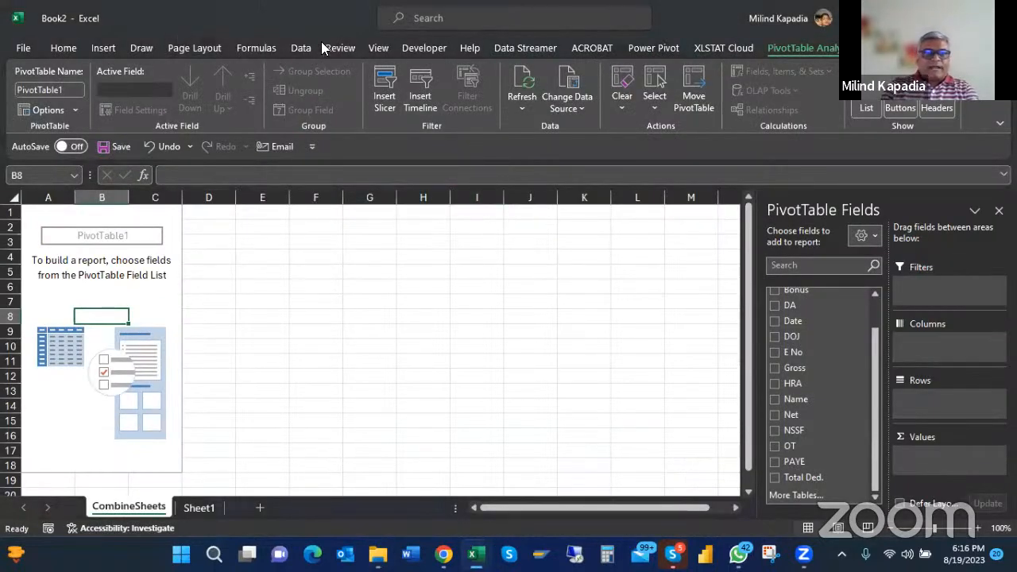
click(291, 48)
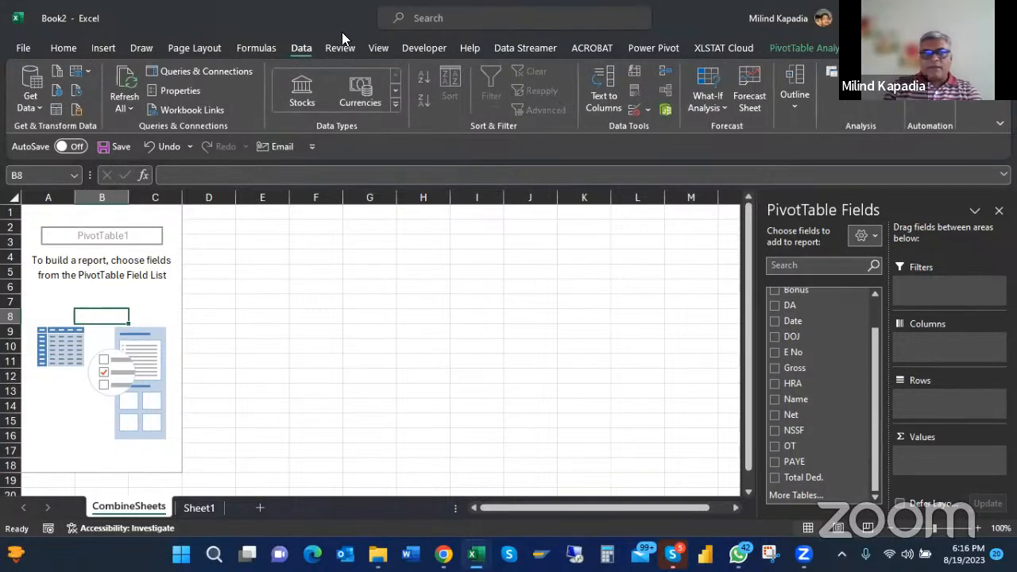
click(195, 72)
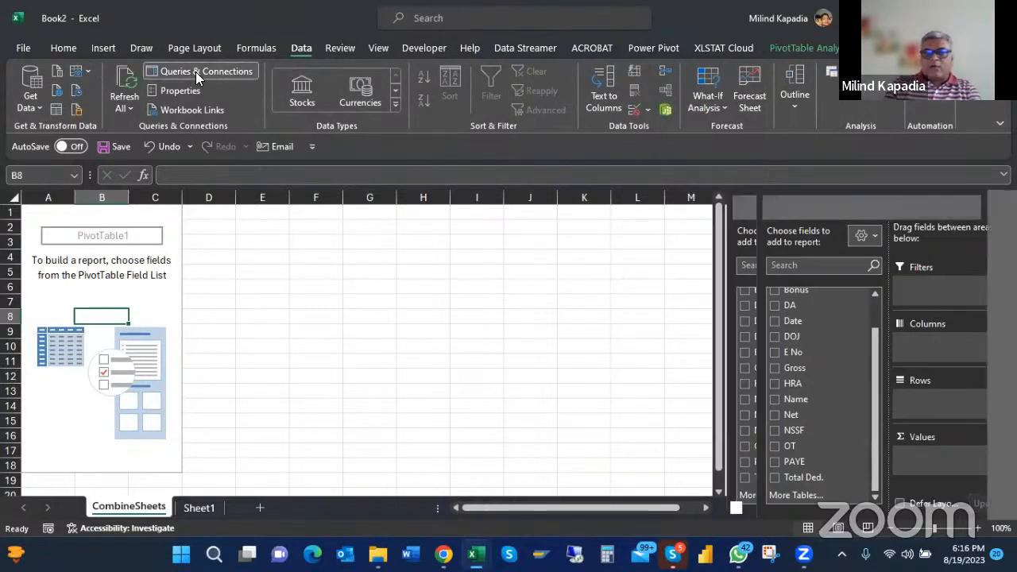
click(797, 293)
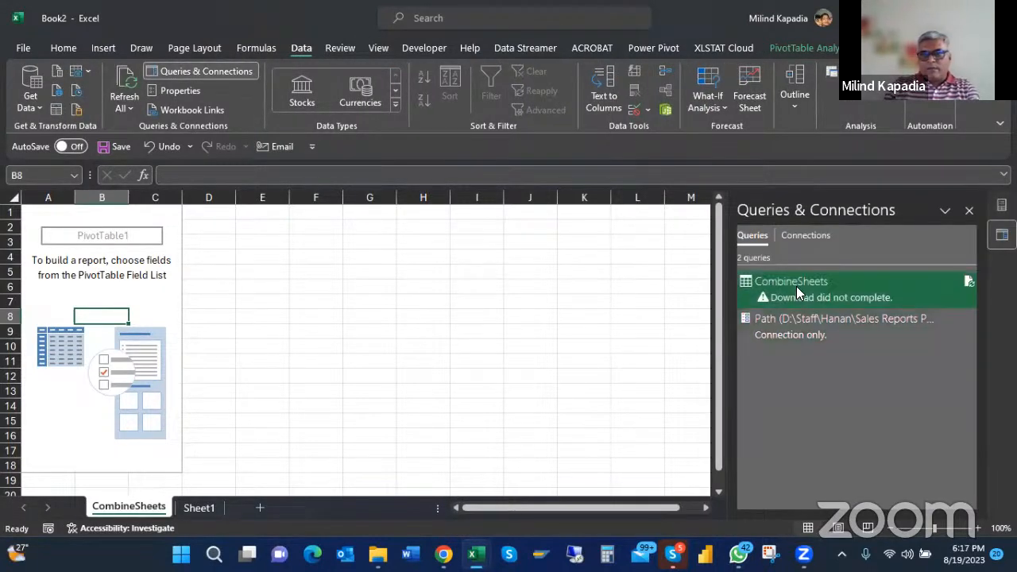
double_click(797, 292)
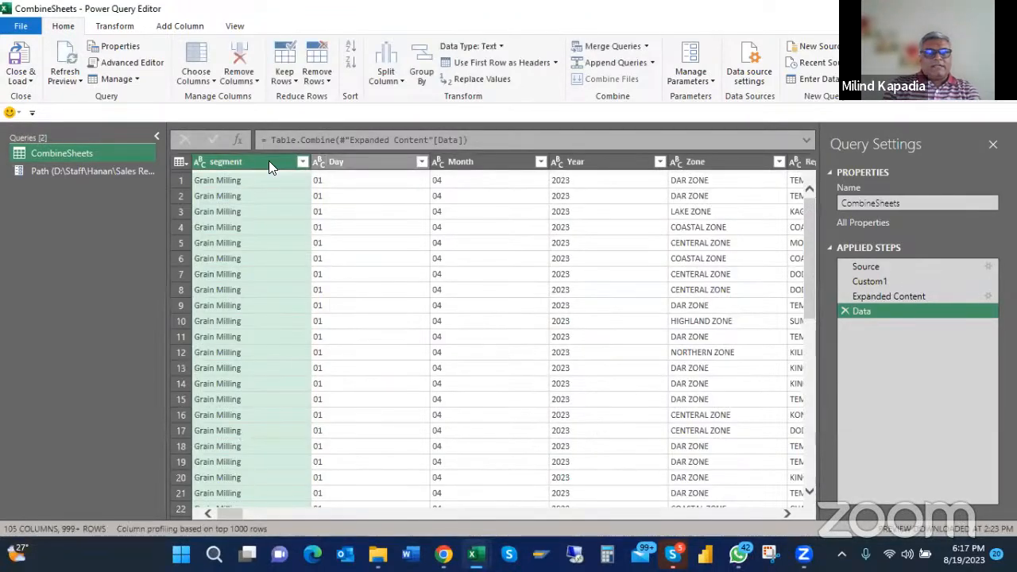
Turn on the column profile for the CombineSheets query and base column profiling on the entire data set
click(233, 26)
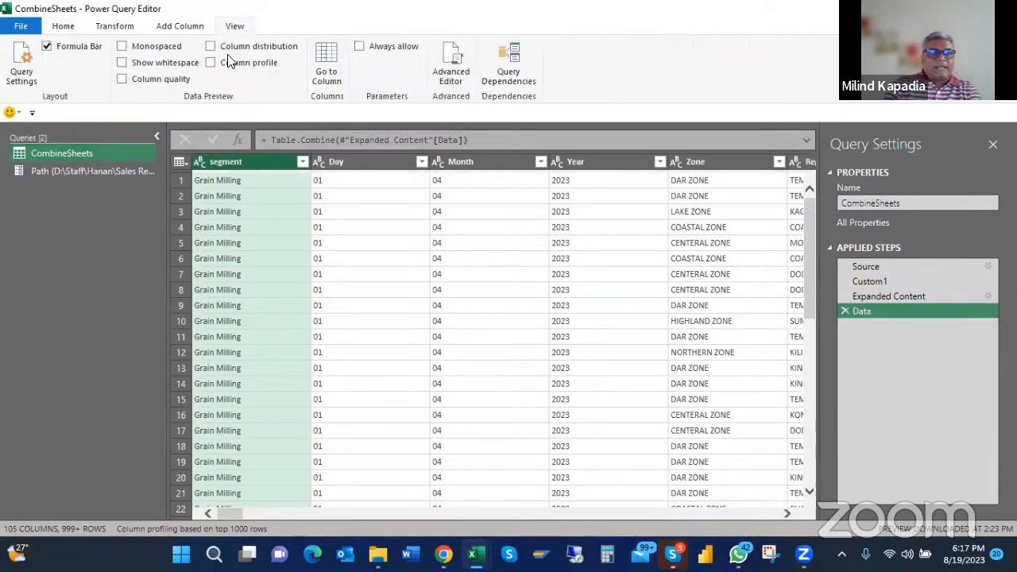
click(226, 45)
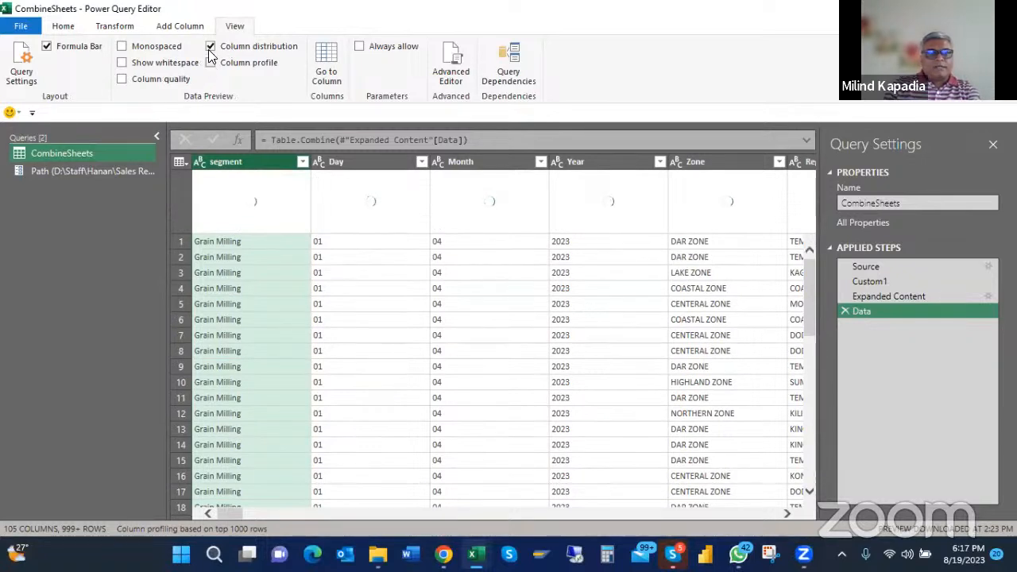
click(212, 46)
click(211, 62)
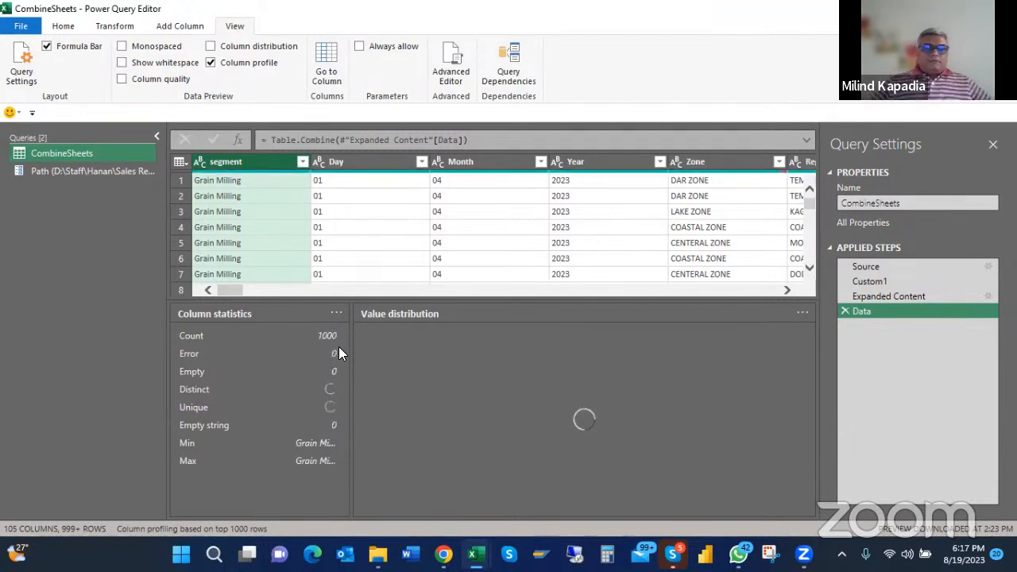
click(202, 530)
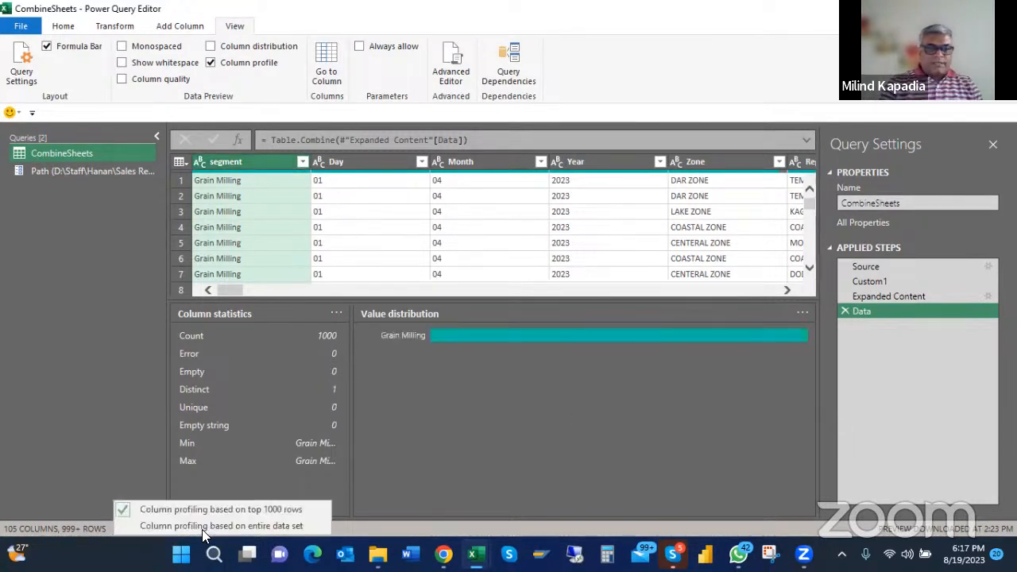
click(202, 527)
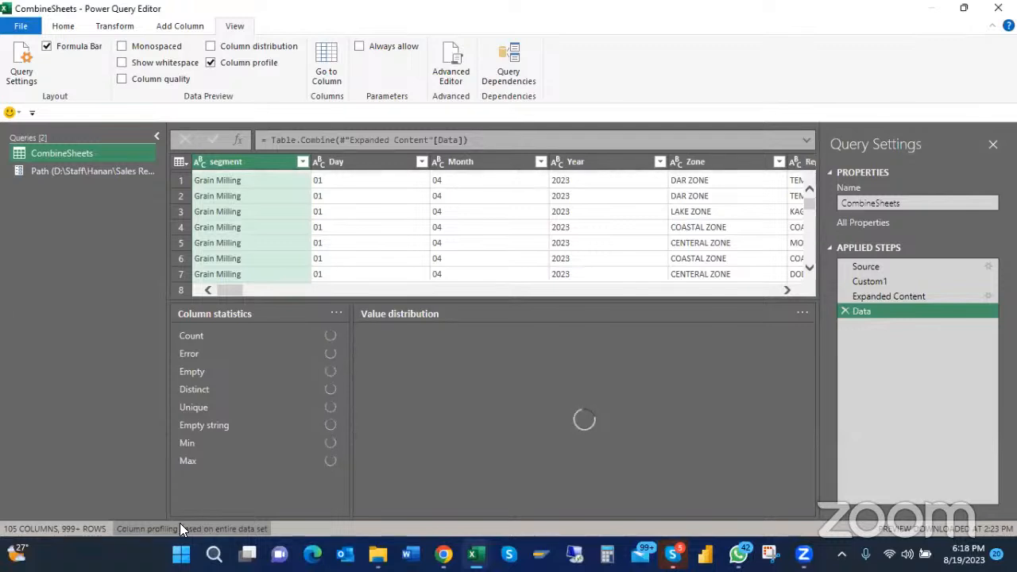
Refresh all query previews in Power Query Editor
click(63, 26)
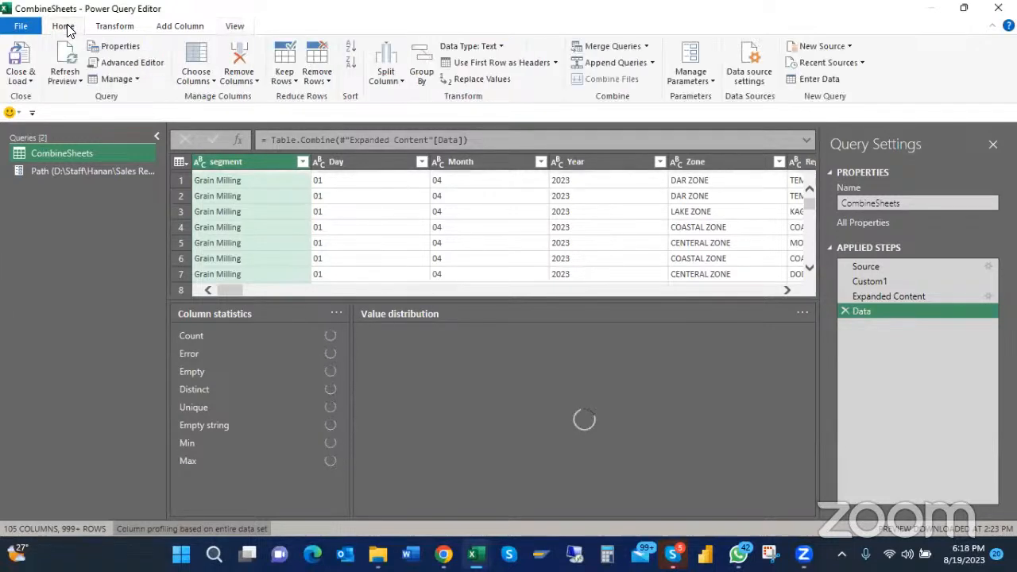
click(72, 81)
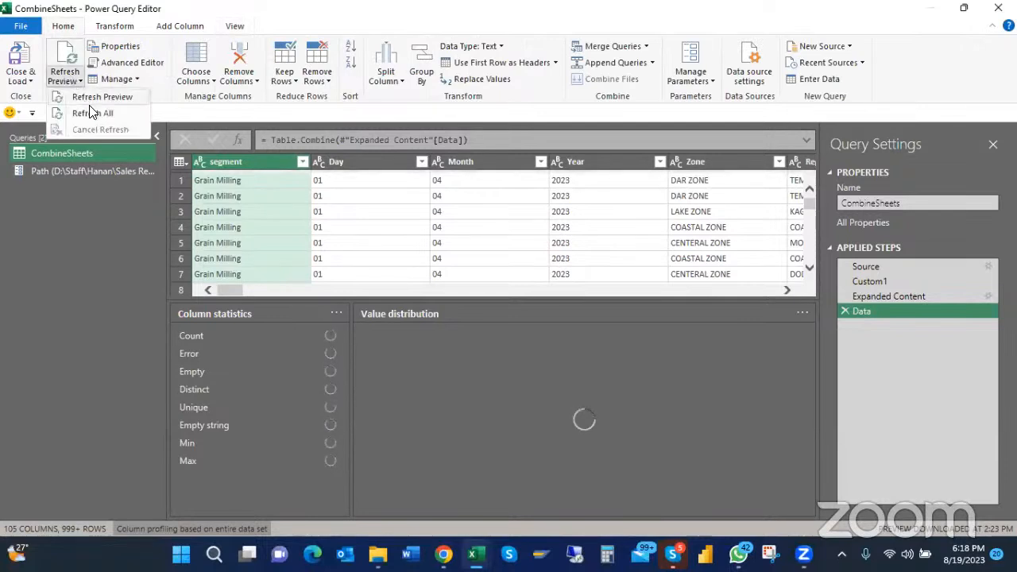
click(89, 112)
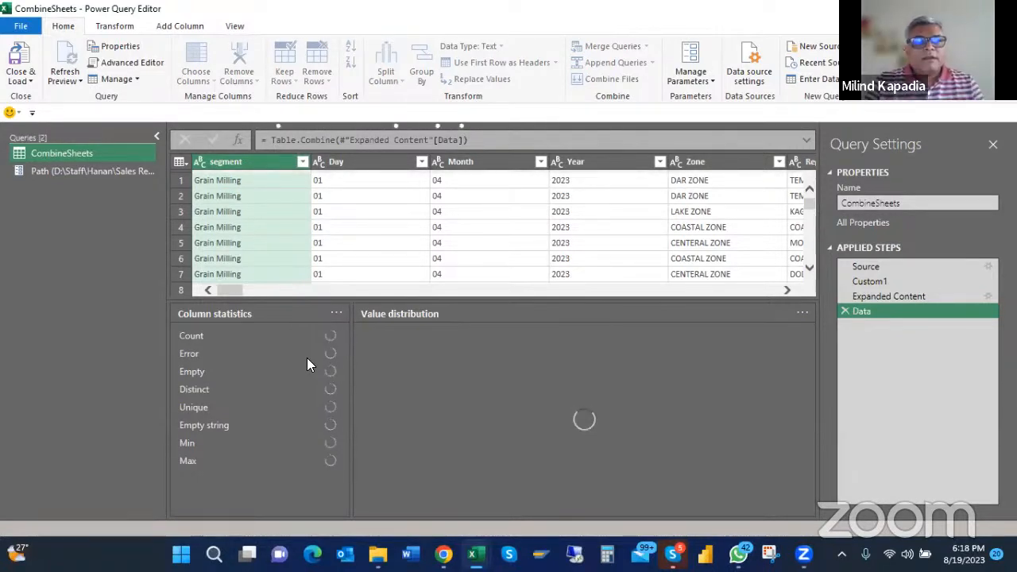
Bring up the data preview options for the CombineSheets query to check its column profile setting
click(26, 82)
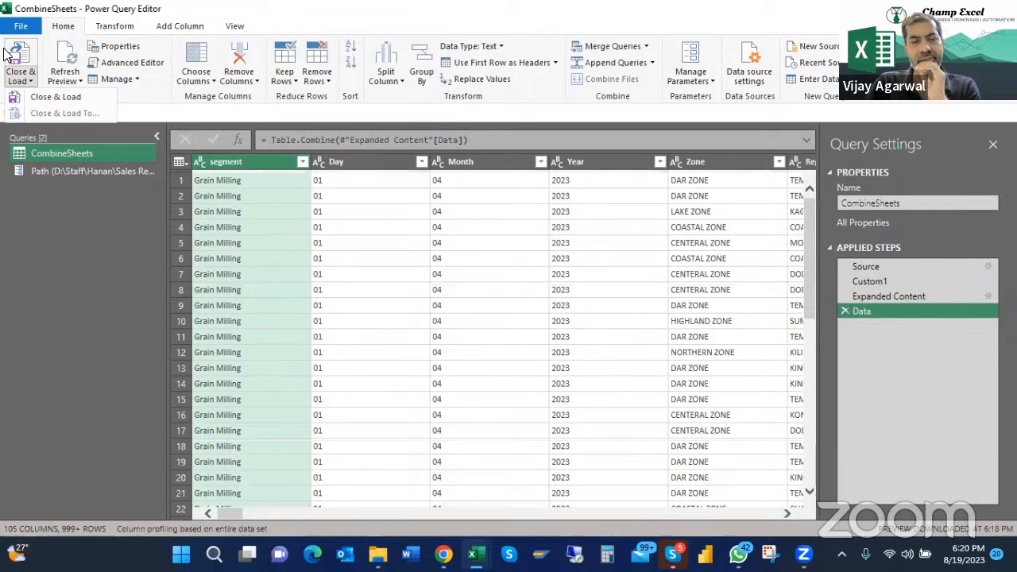
click(232, 28)
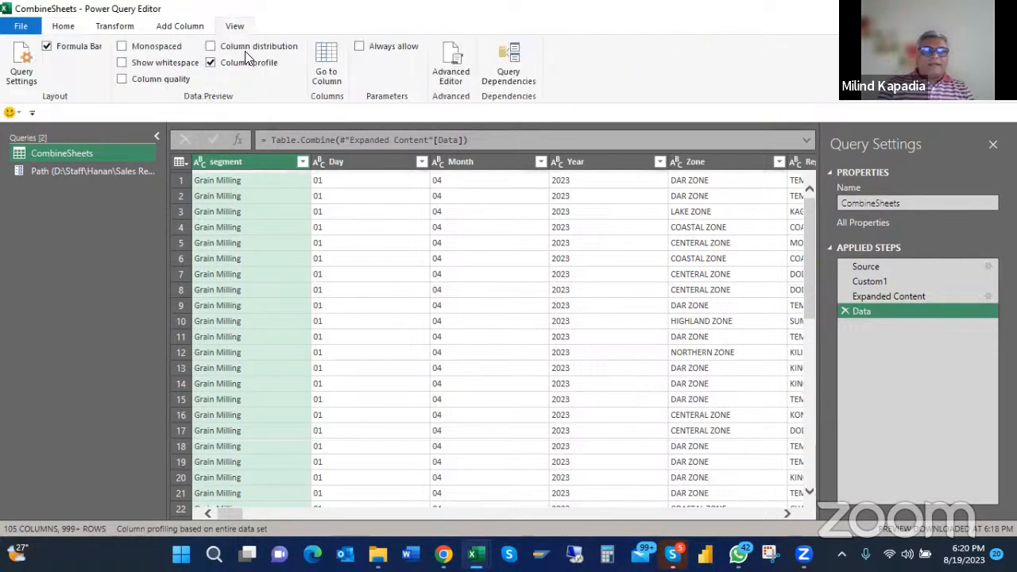
Toggle the column profile off and back on, and close and load the CombineSheets query
click(242, 63)
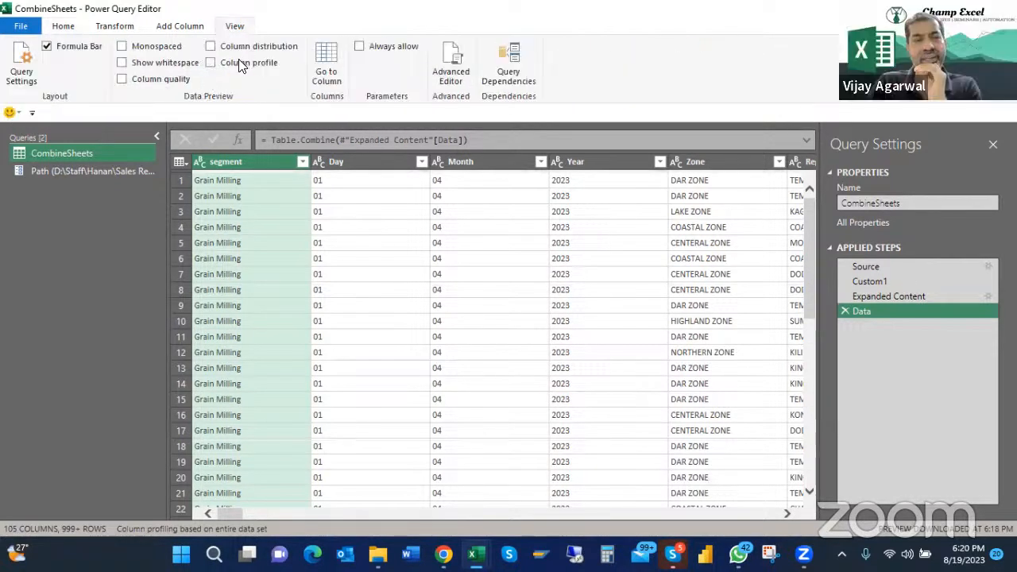
click(238, 60)
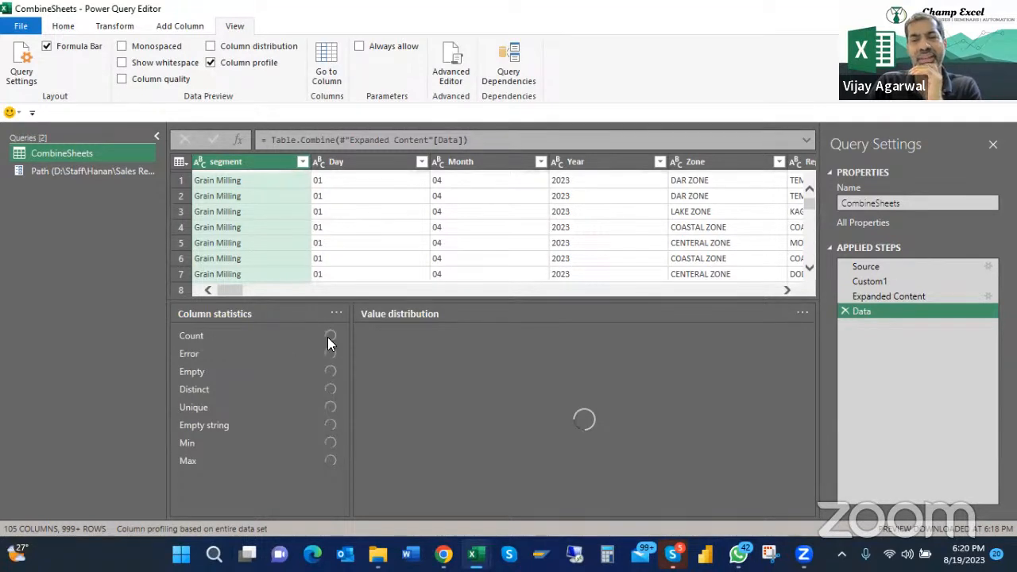
click(24, 29)
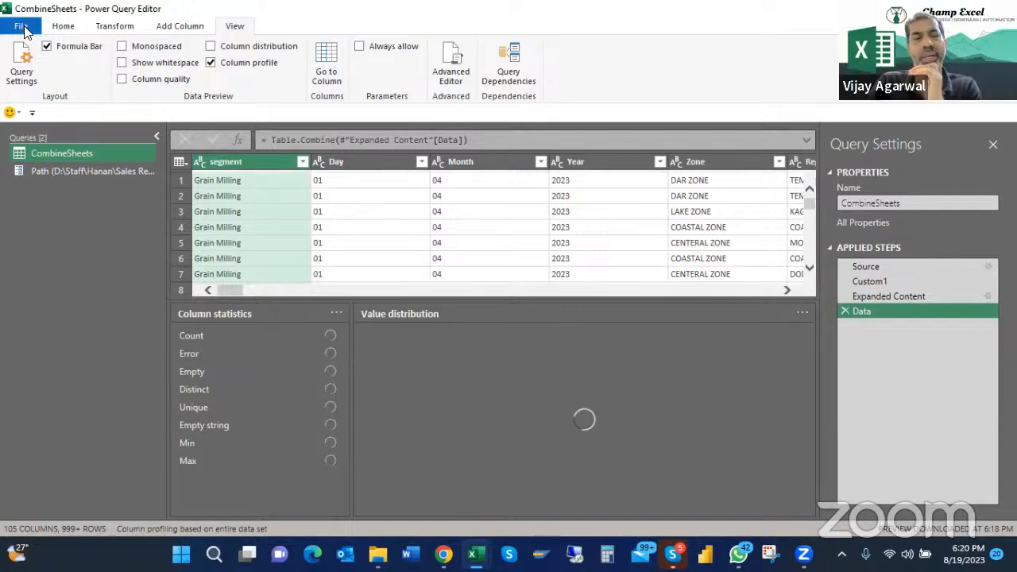
click(48, 52)
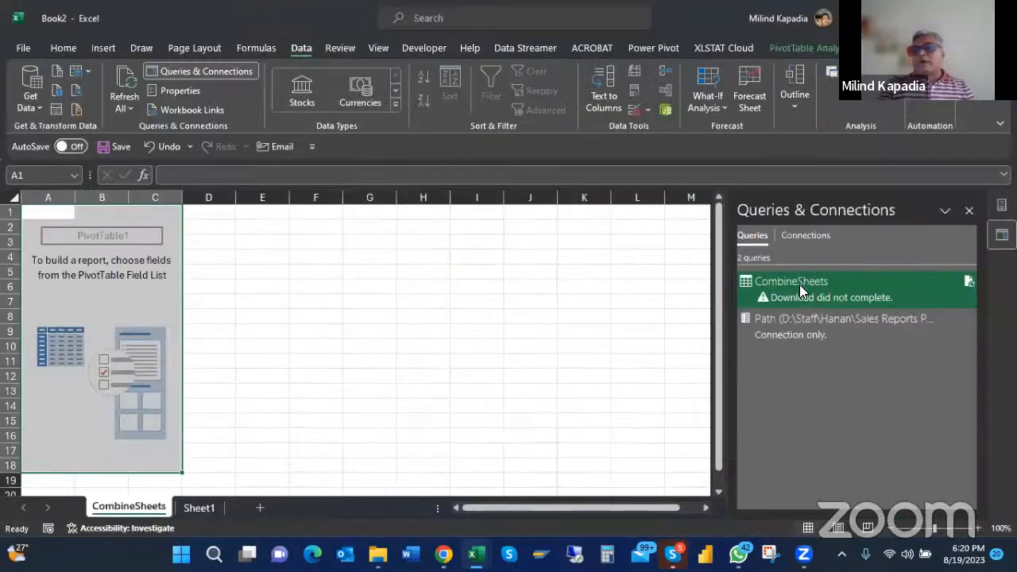
Reopen the CombineSheets query in the Power Query Editor, and close and load it again
double_click(800, 285)
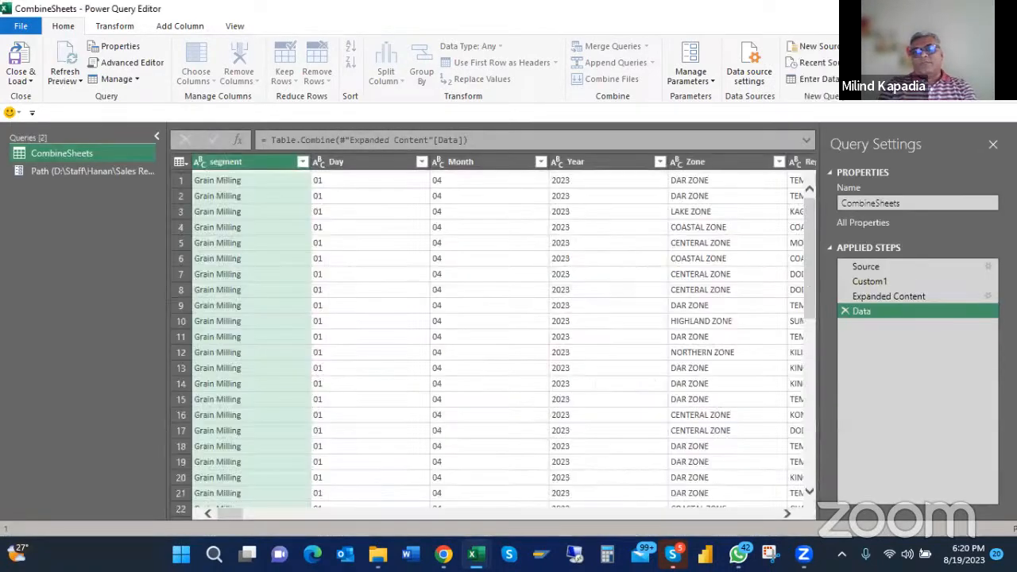
click(20, 56)
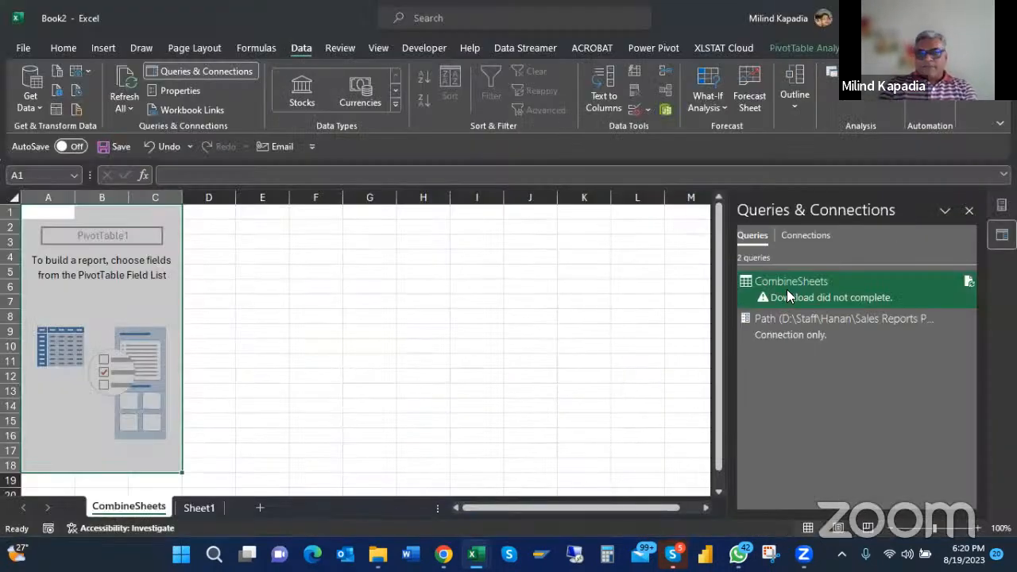
key(alt+F4)
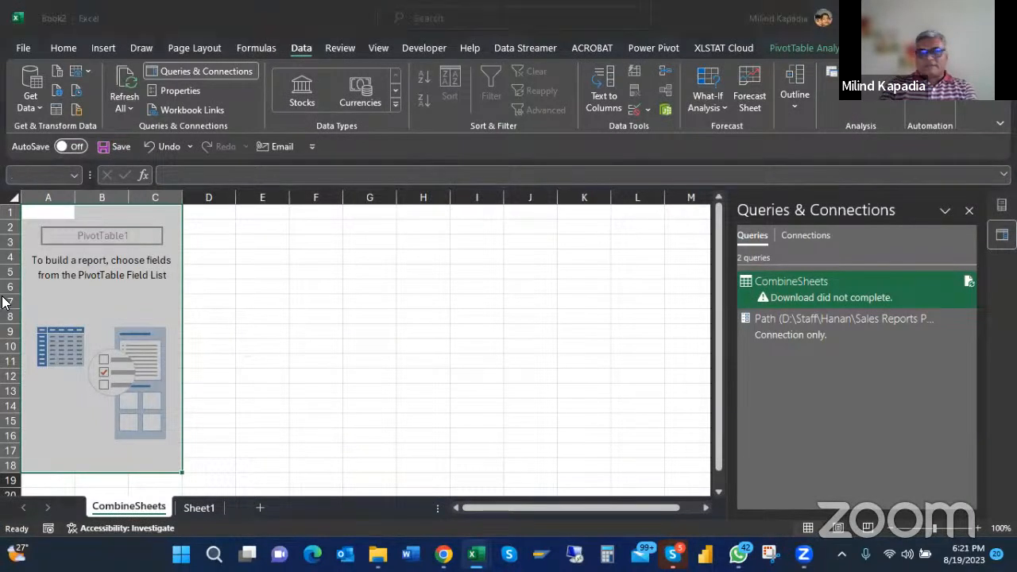
click(630, 359)
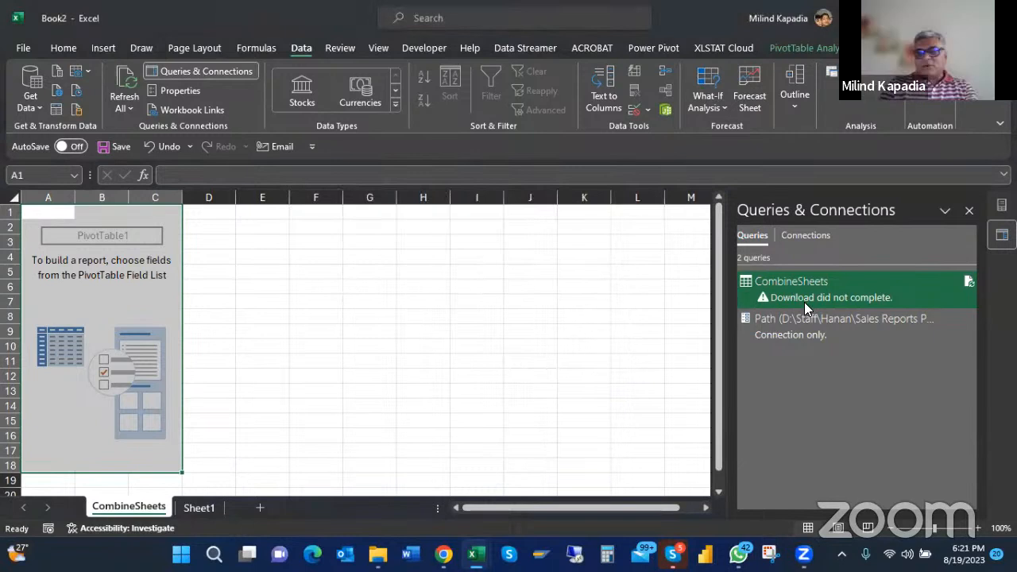
Refresh the CombineSheets query to reload its data into the workbook
right_click(805, 302)
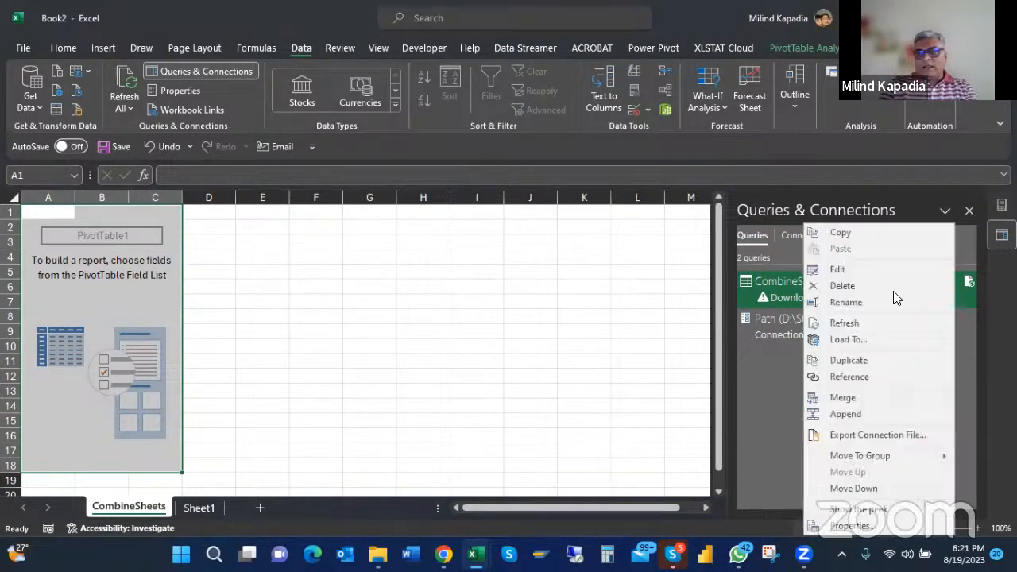
click(844, 324)
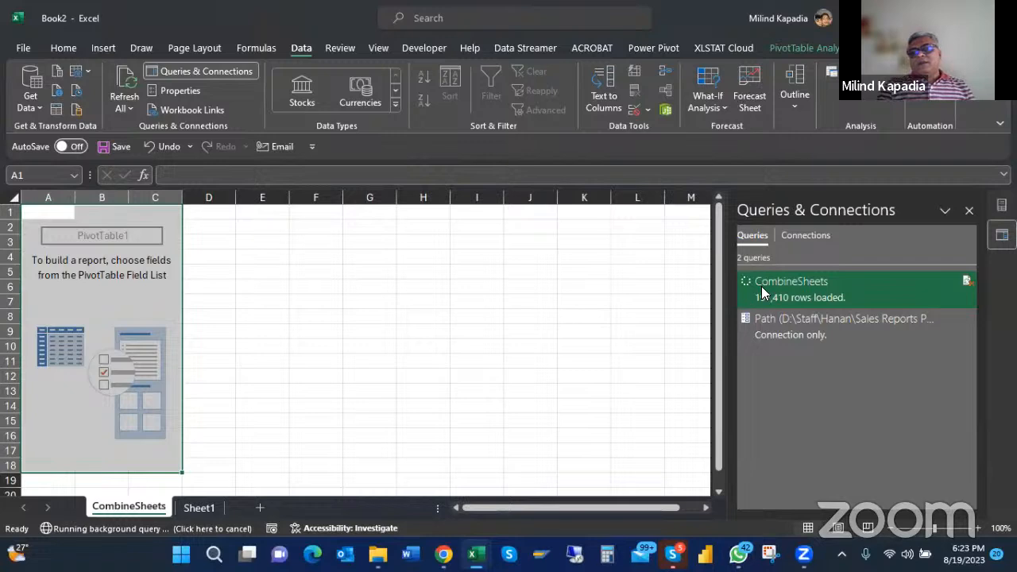
mouse_move(820, 292)
Close the Queries & Connections pane and look through the whole PivotTable field list
click(969, 209)
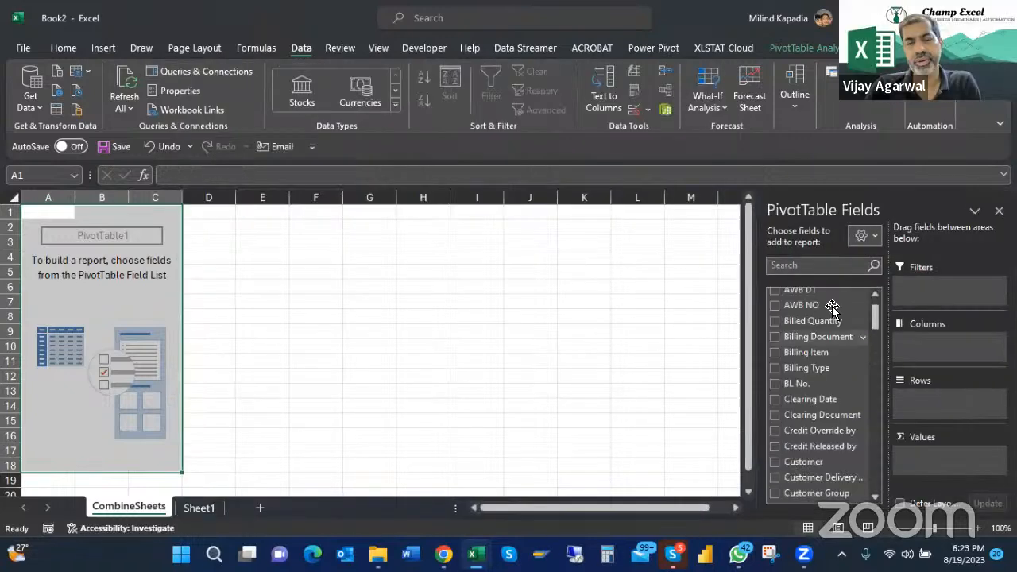
scroll(812, 356, up, 2)
scroll(813, 356, down, 10)
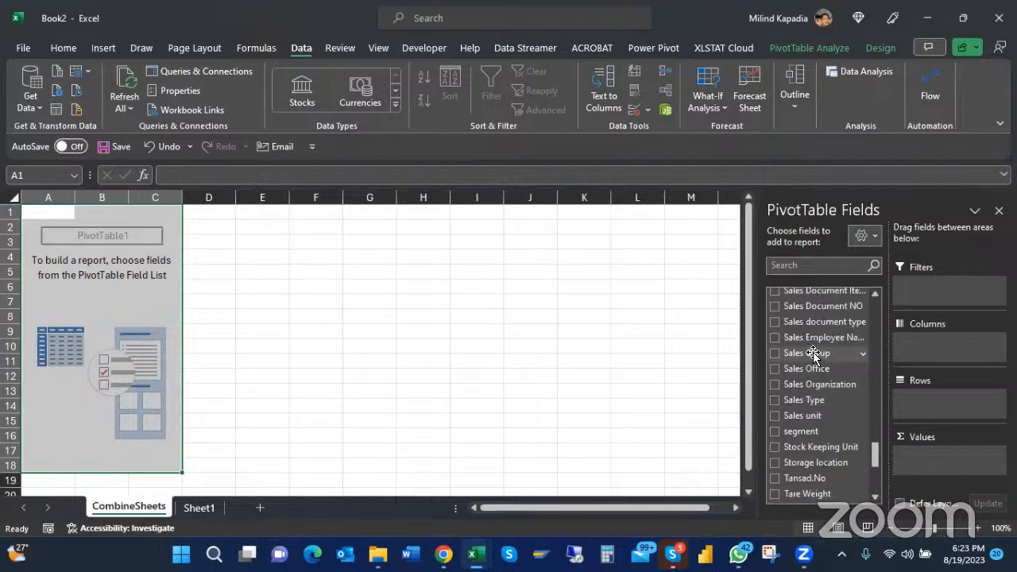
scroll(812, 356, up, 10)
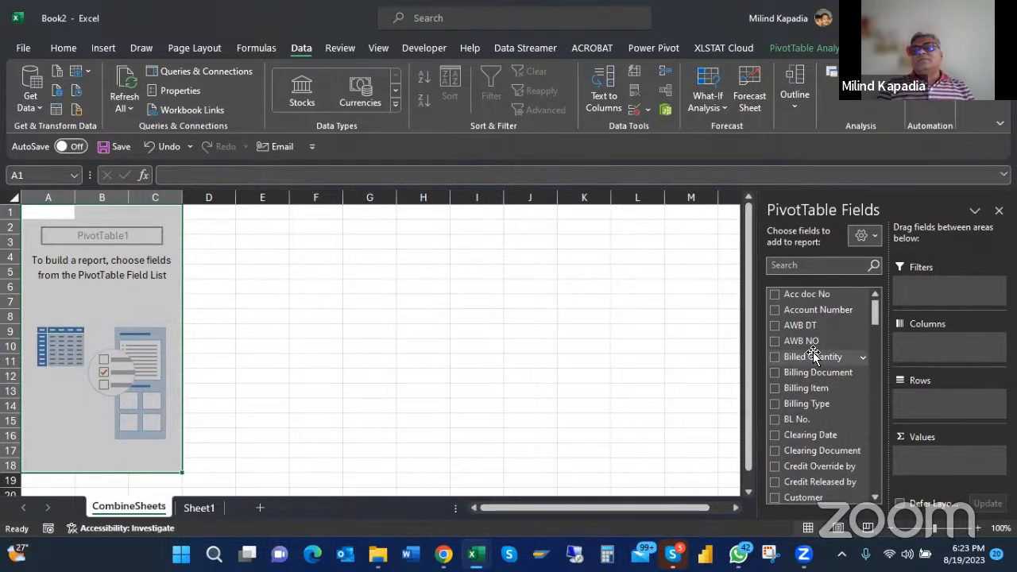
scroll(812, 356, down, 10)
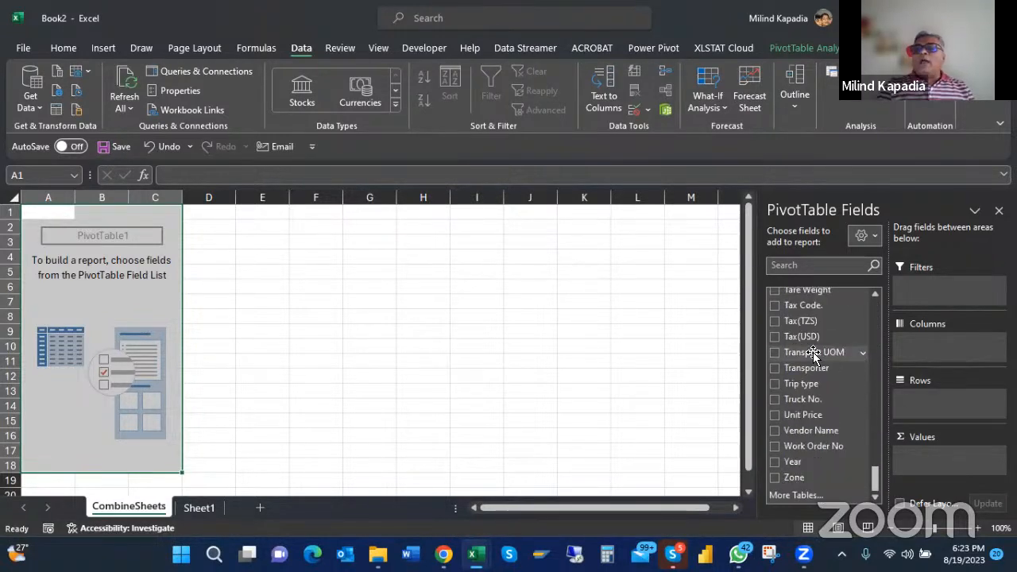
scroll(812, 357, up, 10)
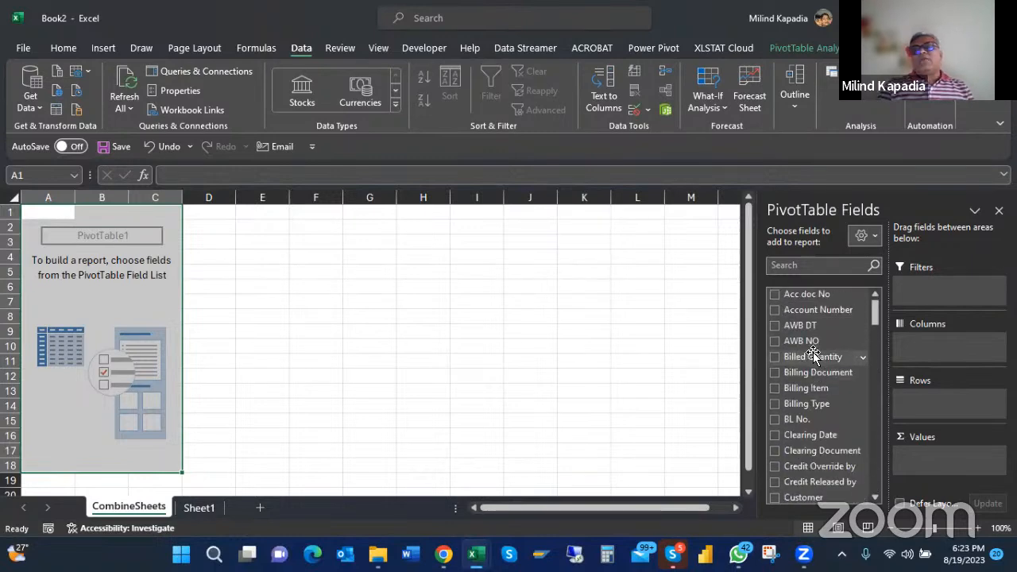
scroll(813, 356, down, 10)
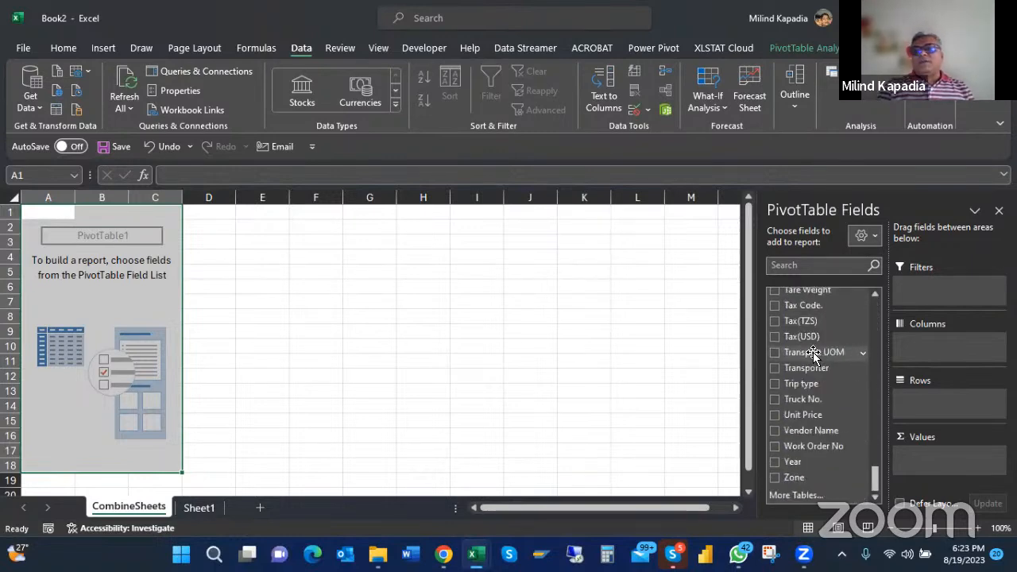
scroll(812, 356, up, 10)
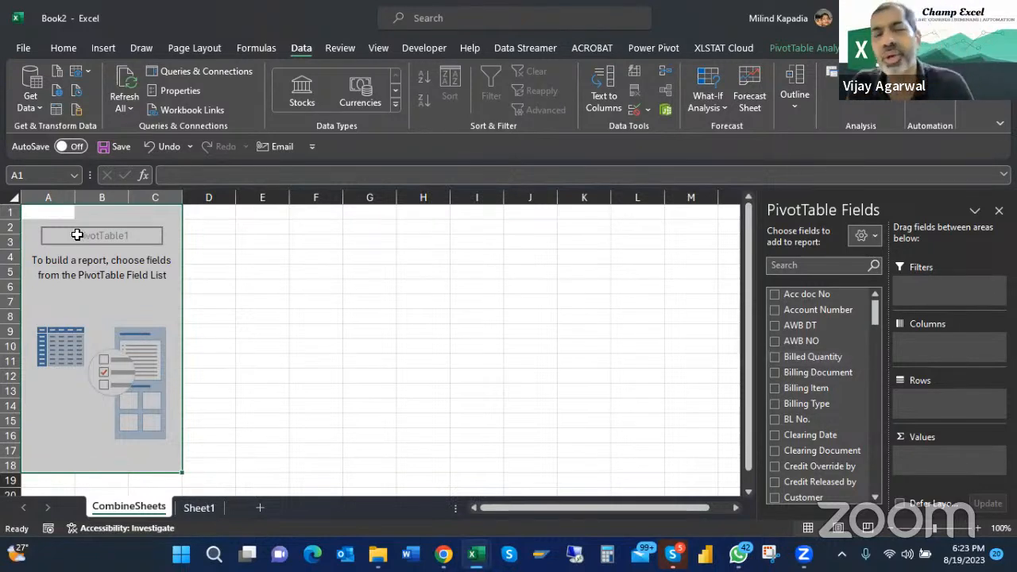
Delete the empty PivotTable in range A1:C18 of the CombineSheets sheet
click(41, 213)
key(shift+Right)
key(shift+Right)
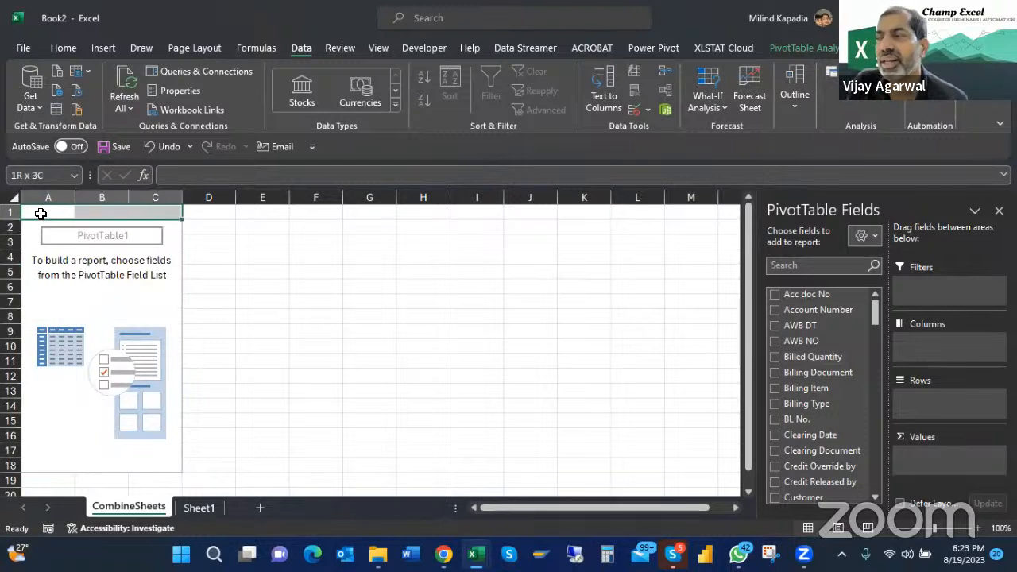
key(shift+Down)
key(shift+Down)
key(shift+Down)
key(shift+Down)
key(shift+Down)
key(shift+Down)
key(shift+Down)
key(shift+Down)
key(shift+Down)
key(shift+Down)
key(shift+Down)
key(shift+Down)
key(shift+Down)
key(shift+Down)
key(shift+Down)
key(shift+Down)
key(shift+Down)
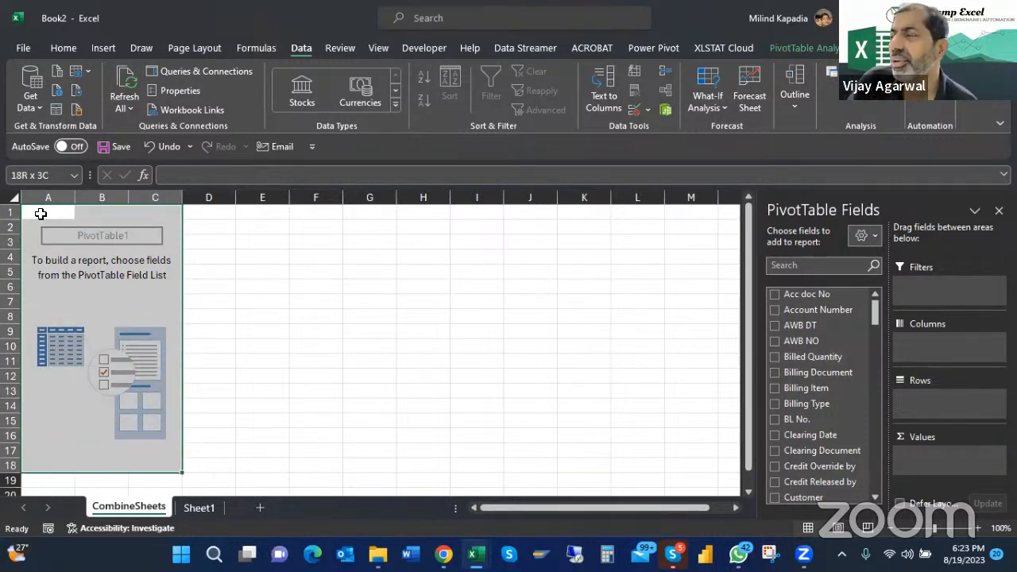
key(Delete)
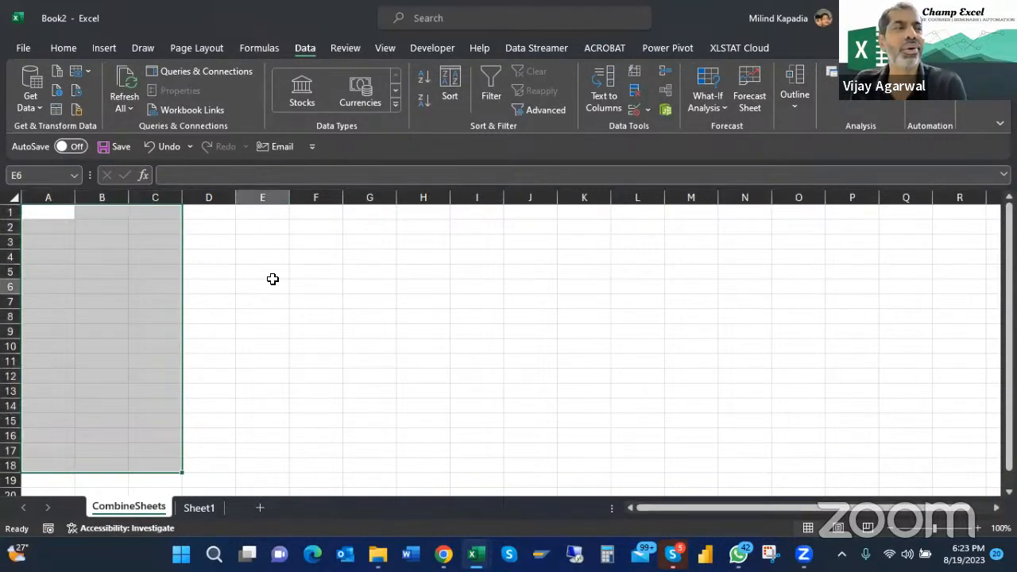
click(273, 283)
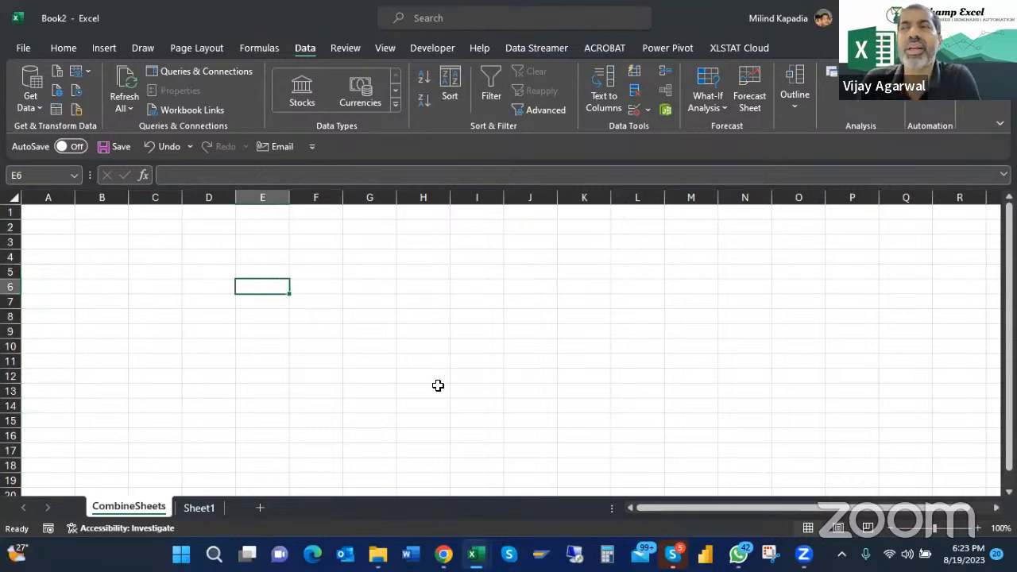
click(378, 554)
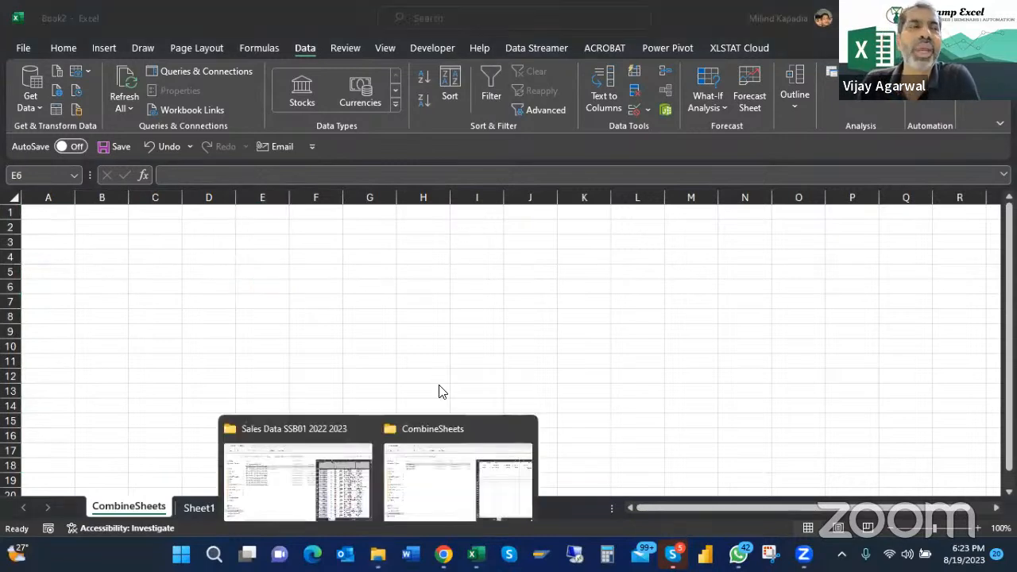
click(458, 485)
click(377, 554)
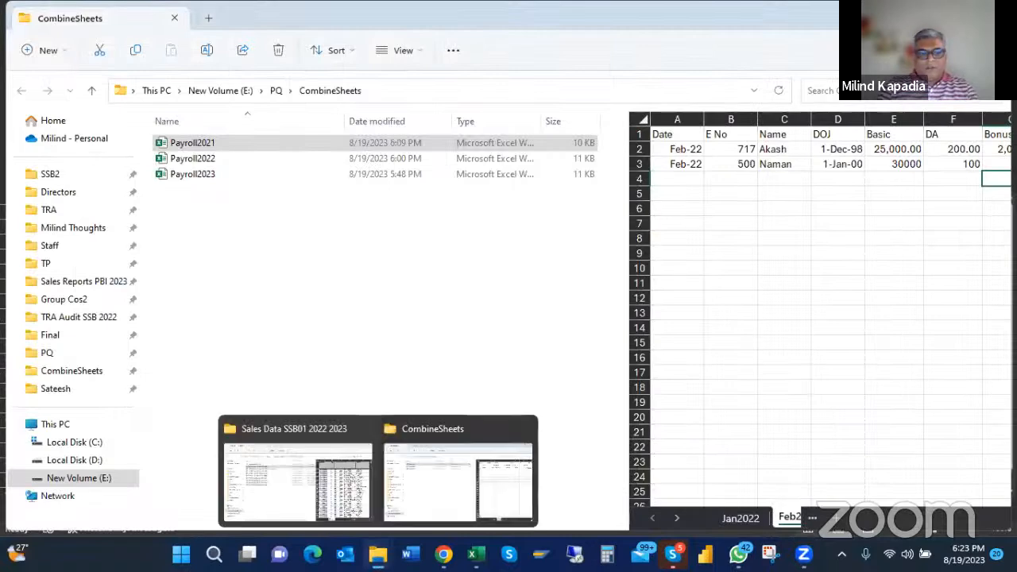
click(476, 554)
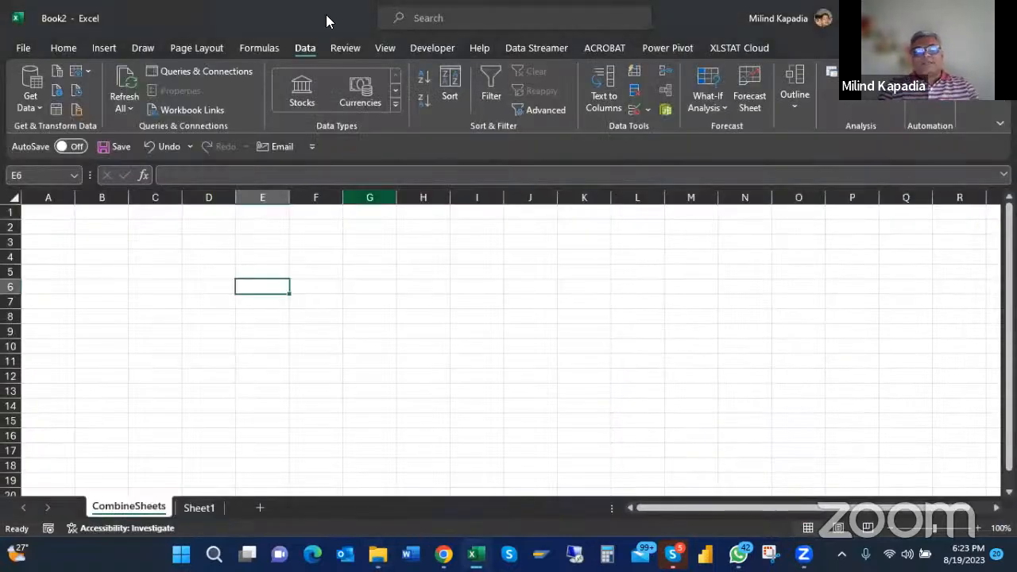
Show the workbook's queries and connections, and select the Path parameter query
click(212, 70)
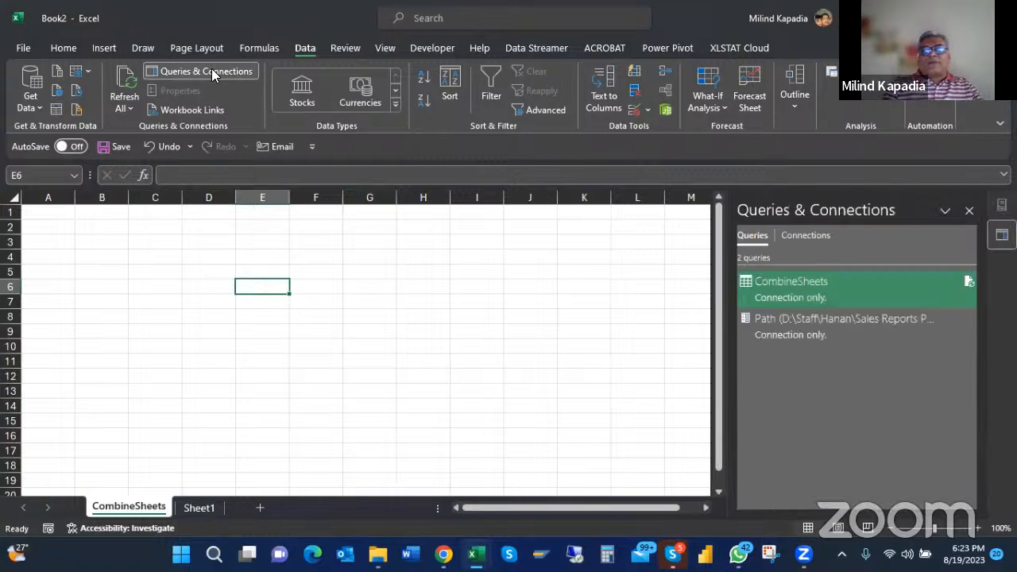
click(800, 330)
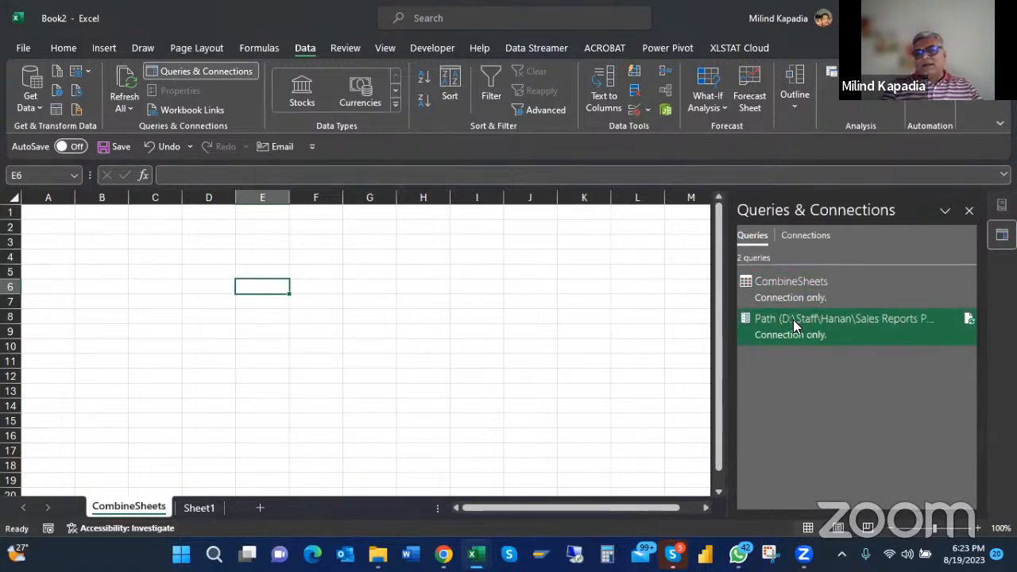
mouse_move(795, 326)
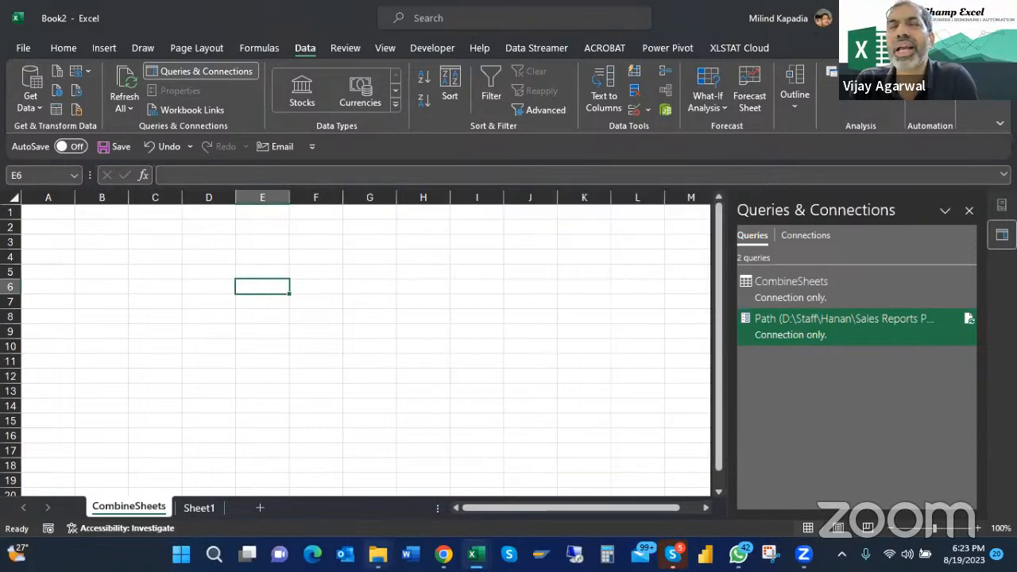
Copy the path E:\PQ\CombineSheets from the CombineSheets folder in File Explorer and return to the Excel workbook
mouse_move(378, 554)
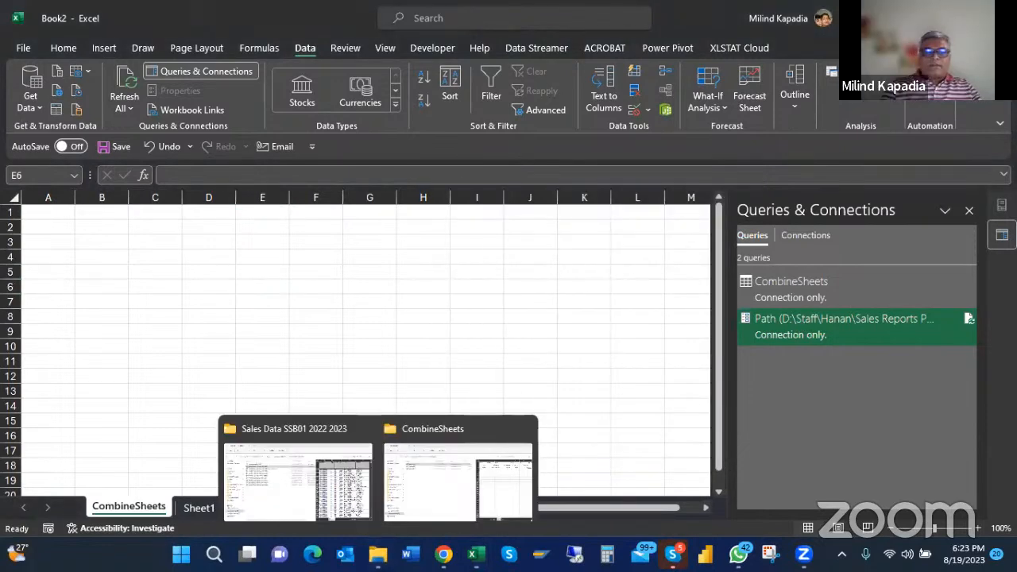
click(410, 488)
click(401, 93)
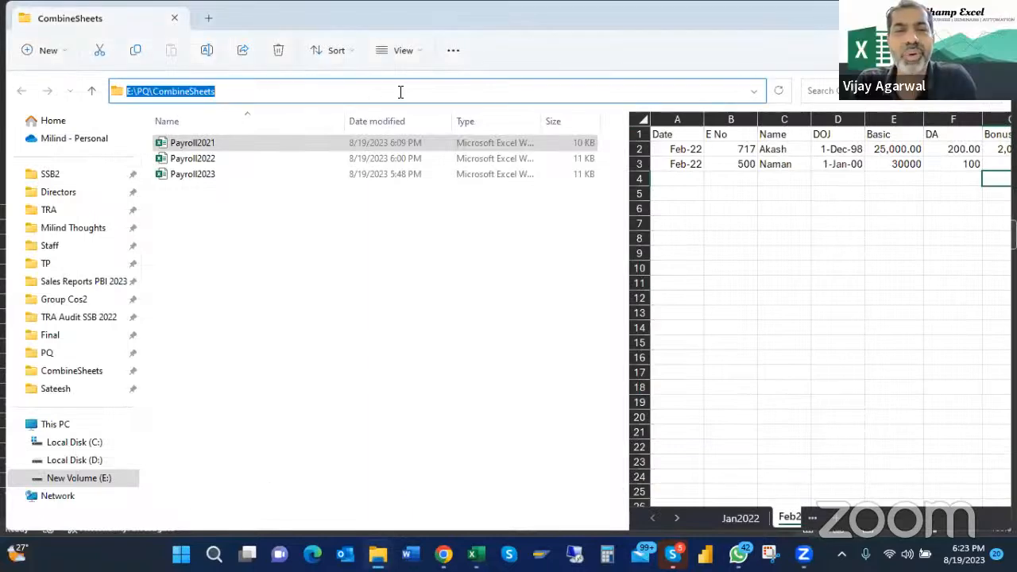
key(ctrl+c)
key(alt+Tab)
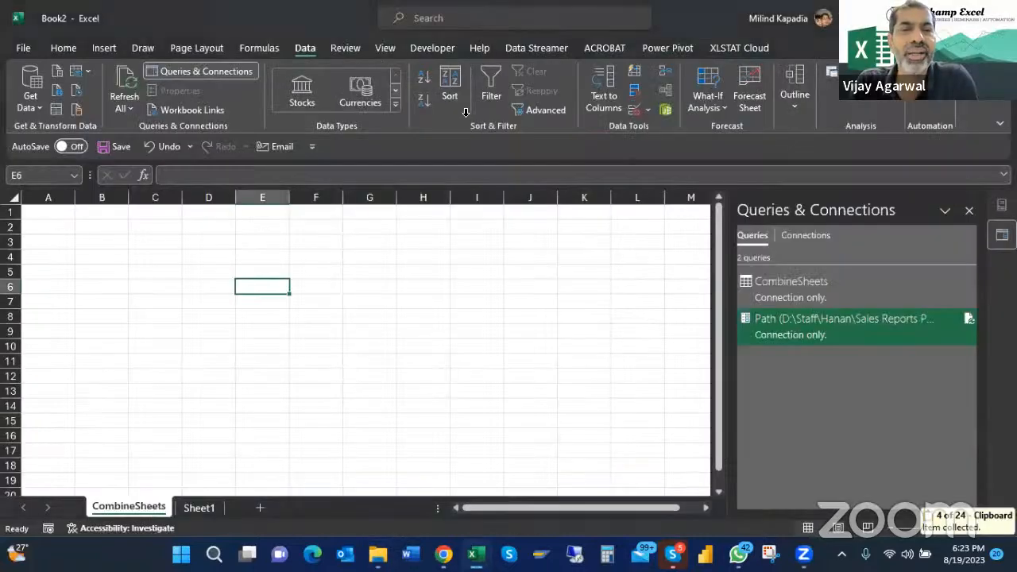
Edit the Path parameter, setting its current value to E:\PQ\CombineSheets, and open the CombineSheets query preview
right_click(844, 327)
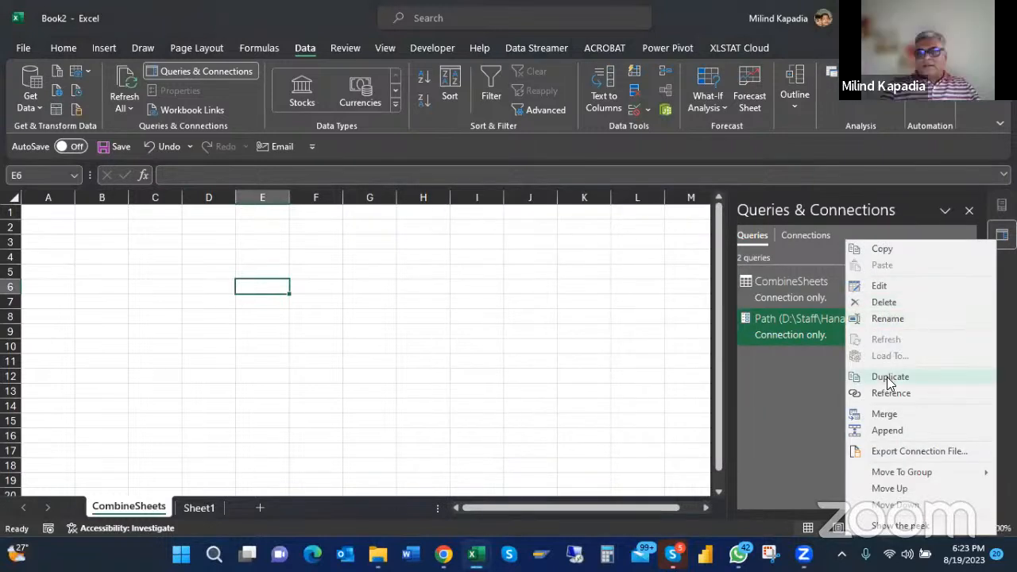
click(879, 286)
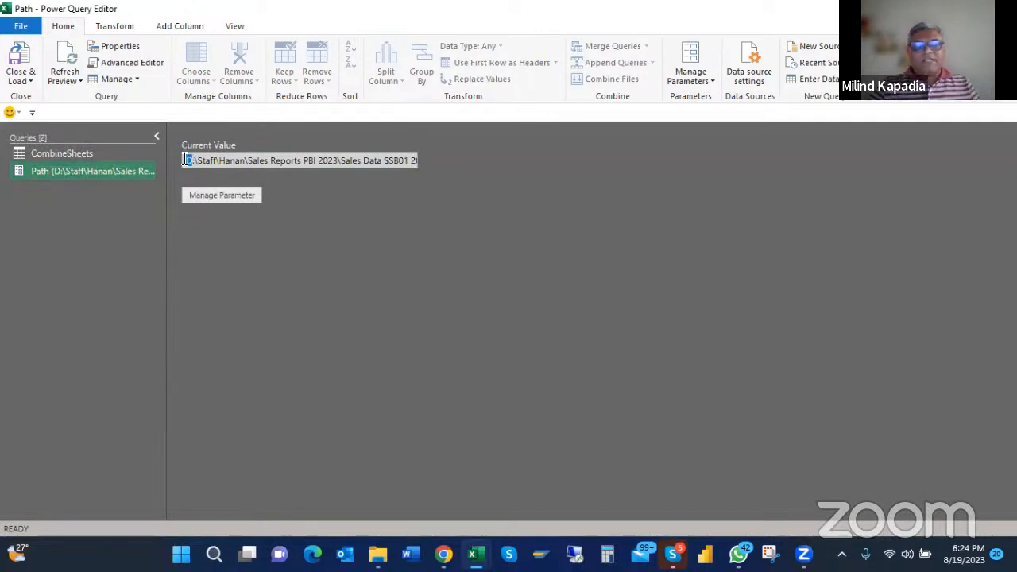
key(shift+Right)
key(shift+Right)
key(shift+Right)
key(shift+Right)
key(shift+Right)
key(shift+Right)
key(shift+Right)
key(shift+Right)
key(shift+Right)
key(shift+Right)
key(shift+Right)
key(shift+Right)
key(shift+Right)
key(shift+Right)
key(shift+Right)
key(shift+Right)
key(shift+Right)
key(shift+Right)
key(shift+Right)
key(shift+Right)
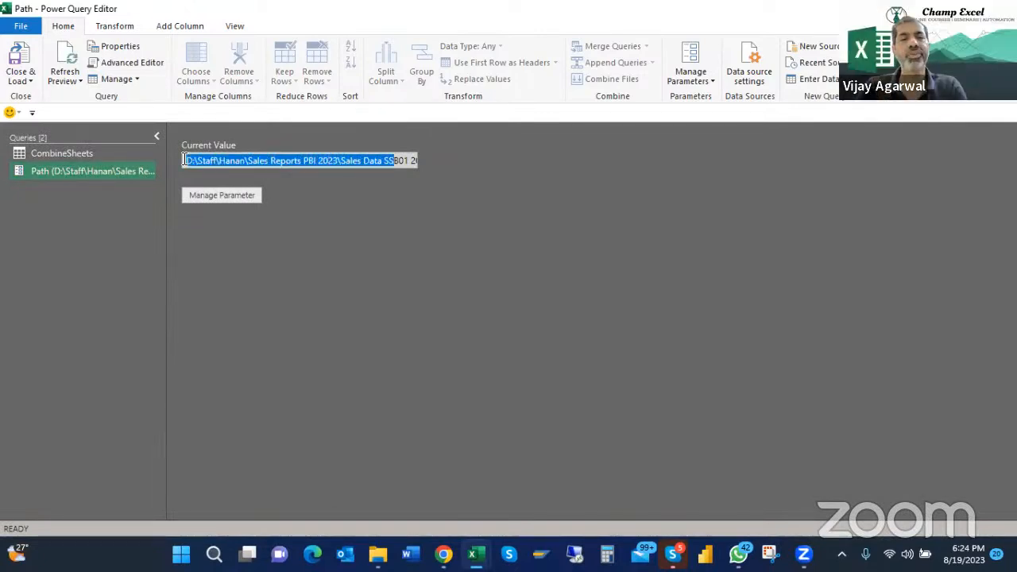
key(ctrl+v)
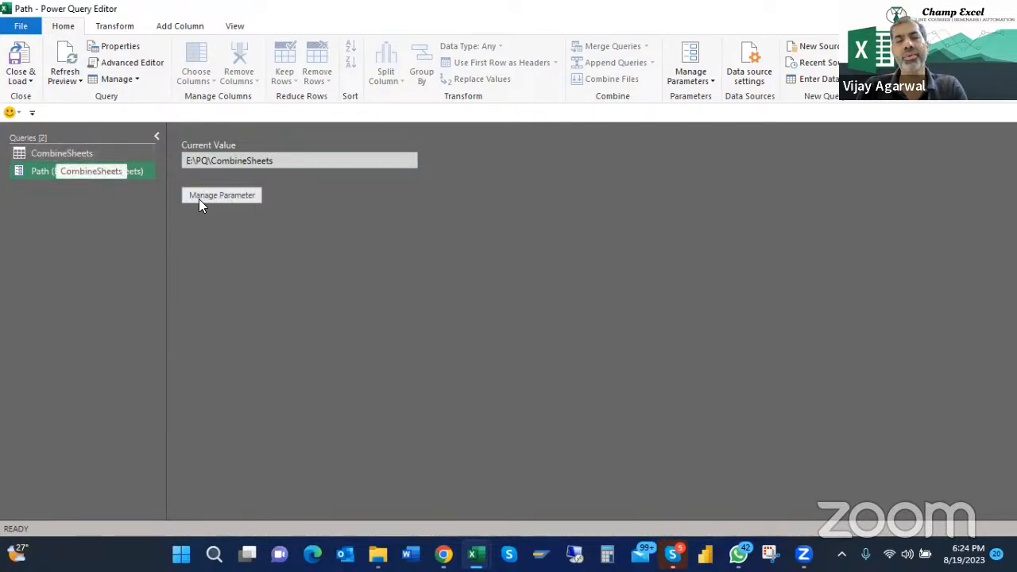
click(36, 153)
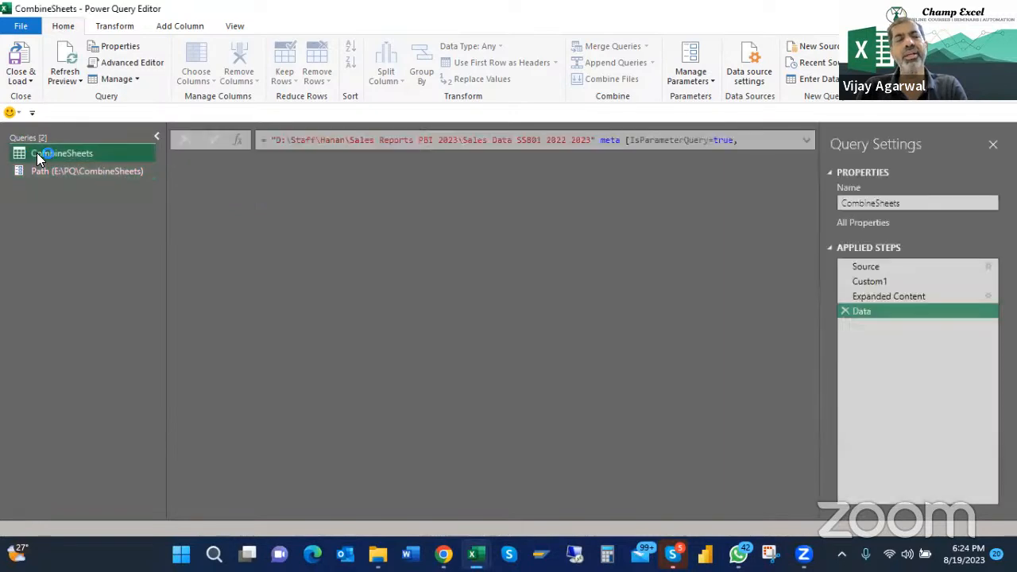
Review the combined columns and the Source step of the CombineSheets query, and close and load the queries back to the workbook
scroll(504, 283, right, 5)
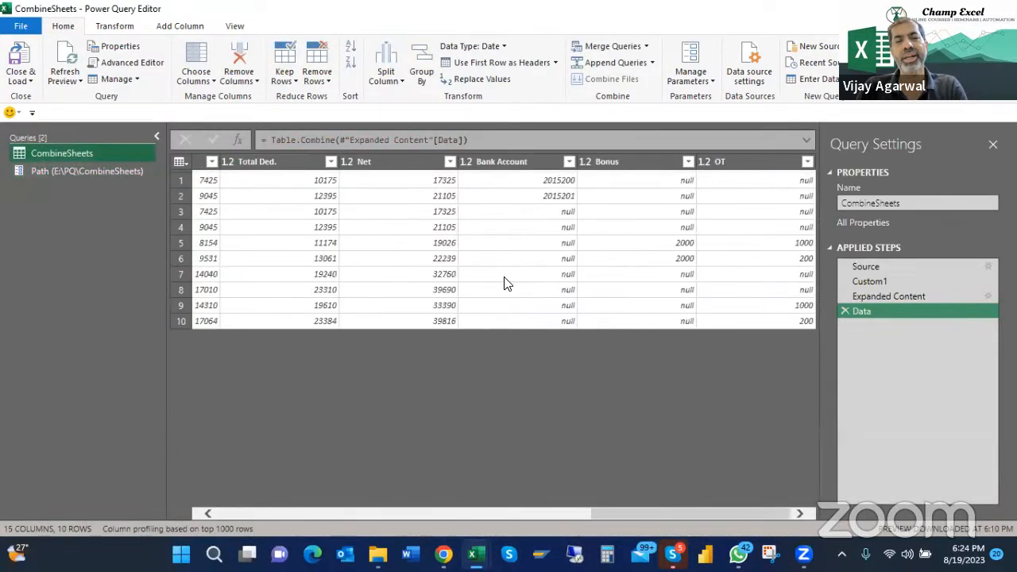
scroll(506, 283, left, 5)
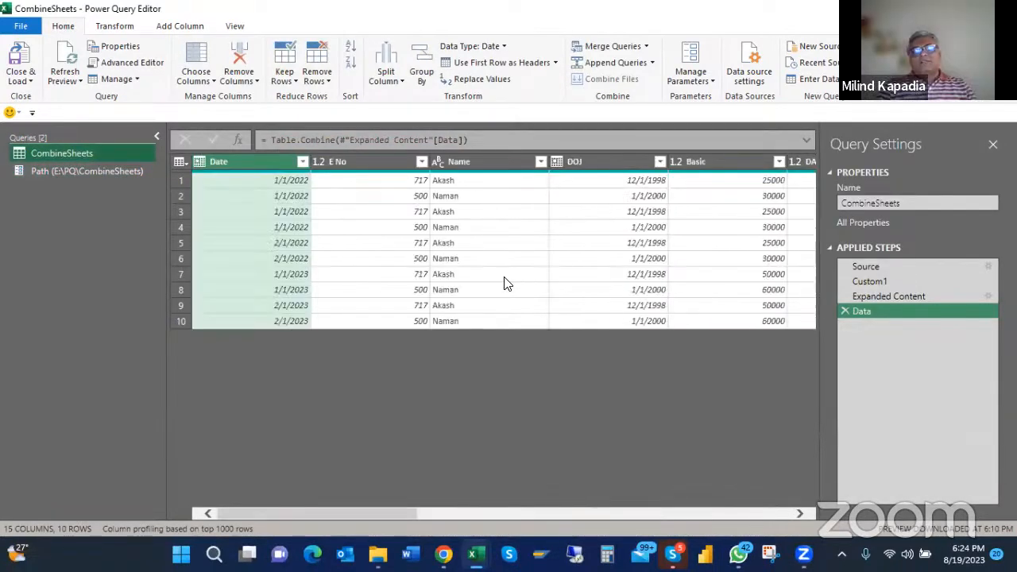
scroll(506, 284, right, 5)
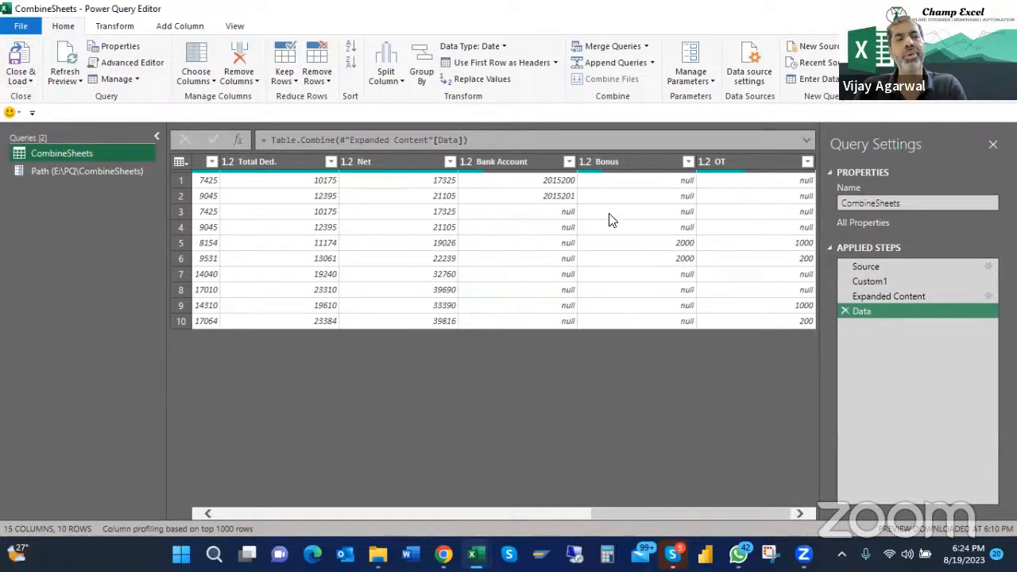
click(883, 263)
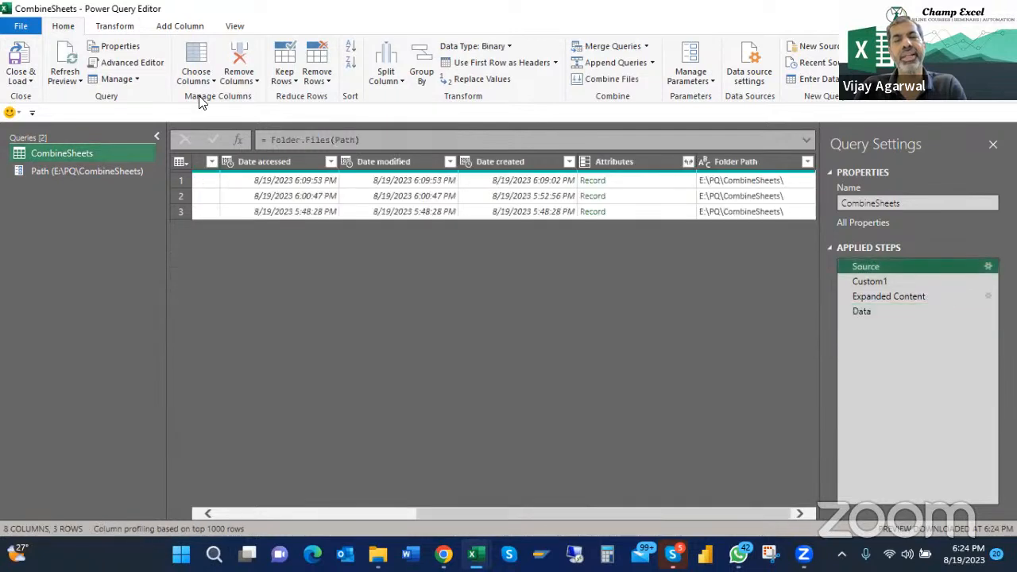
click(20, 82)
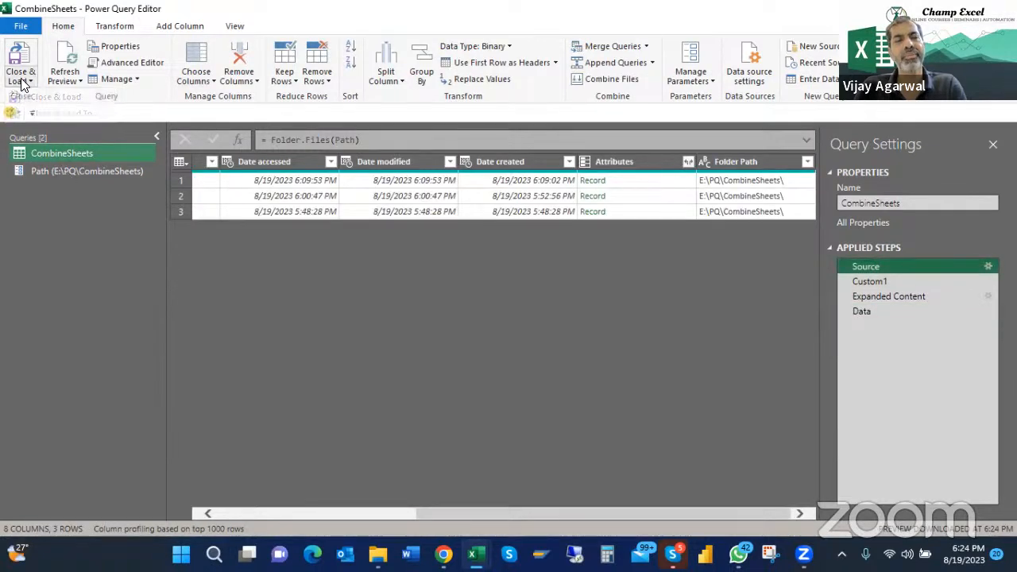
click(49, 100)
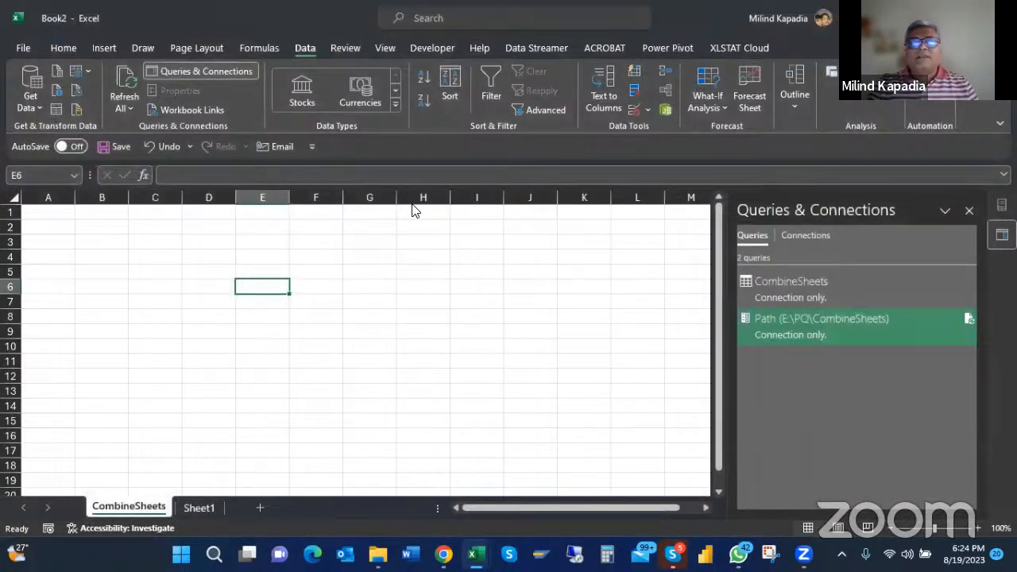
Paste the copied folder path E:\PQ\CombineSheets into cell H2 and enter the header Path in cell H1
click(407, 213)
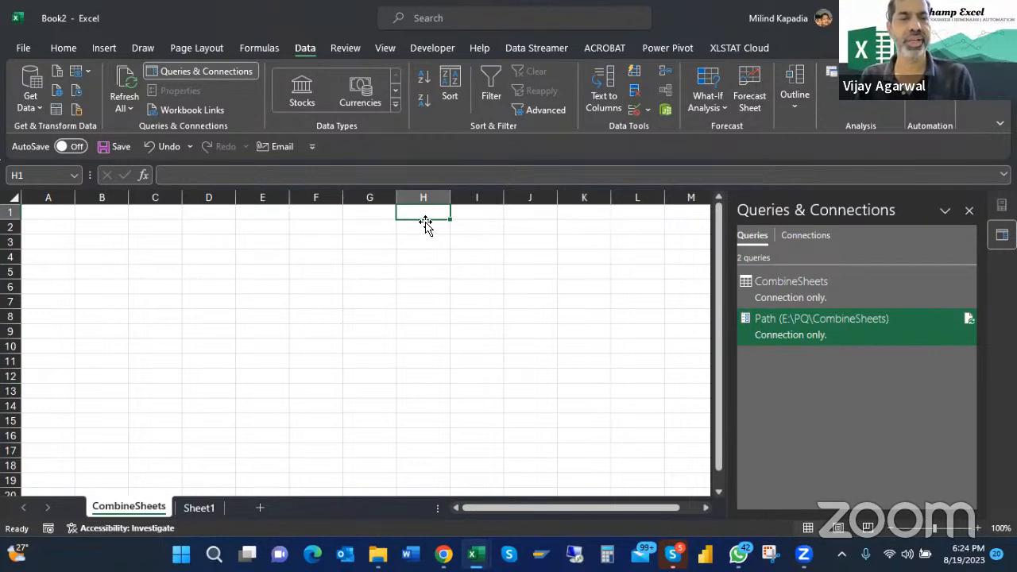
click(425, 226)
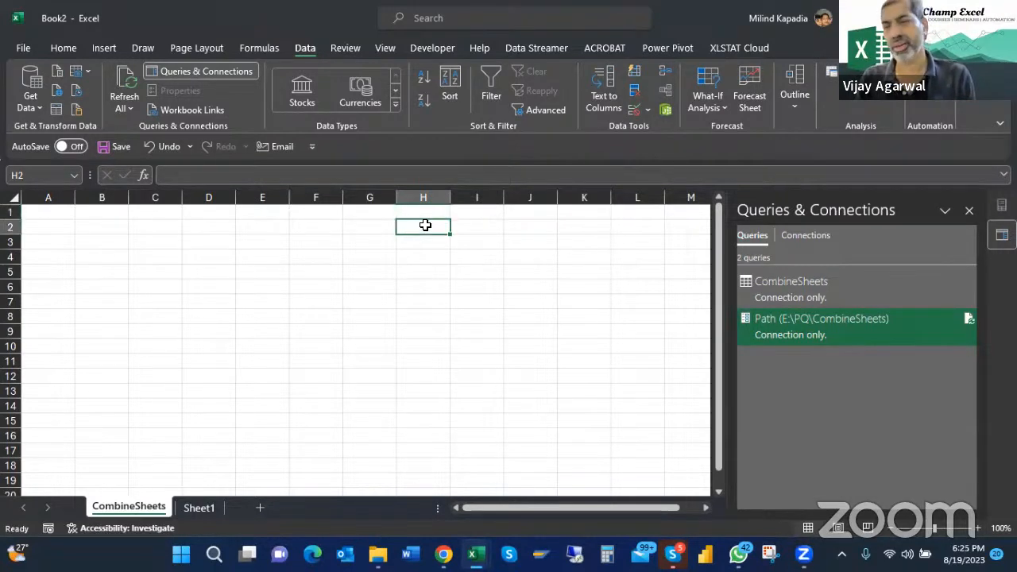
key(ctrl+v)
click(423, 214)
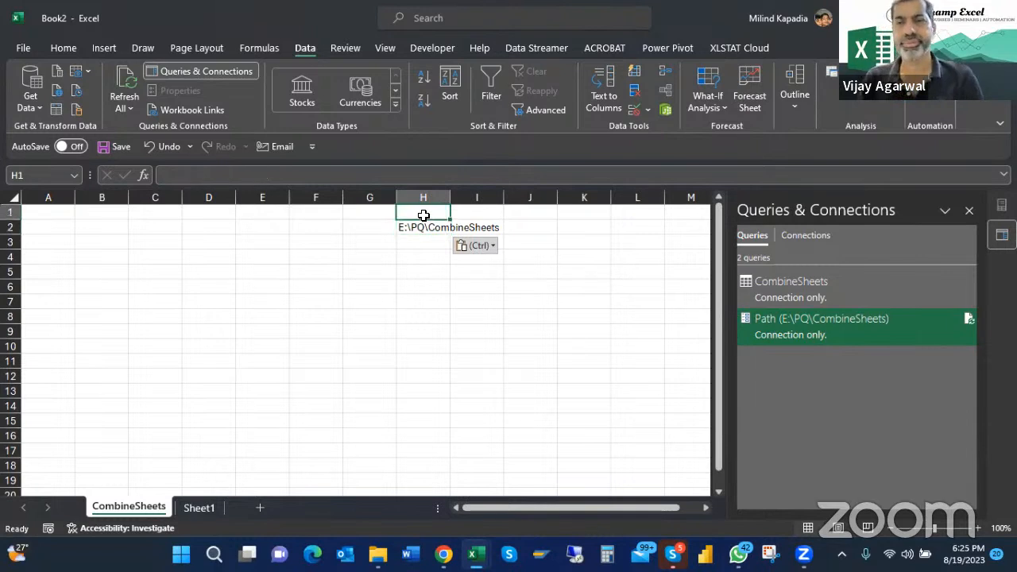
text(Path)
key(Return)
Convert range H1:H2 of the CombineSheets sheet into a table with headers
click(423, 216)
key(ctrl+t)
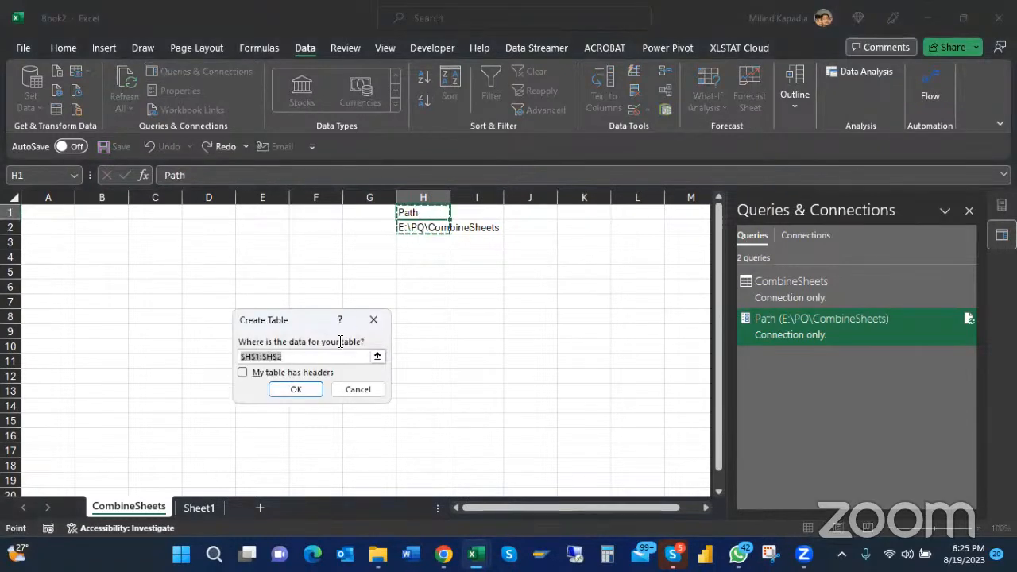
click(243, 373)
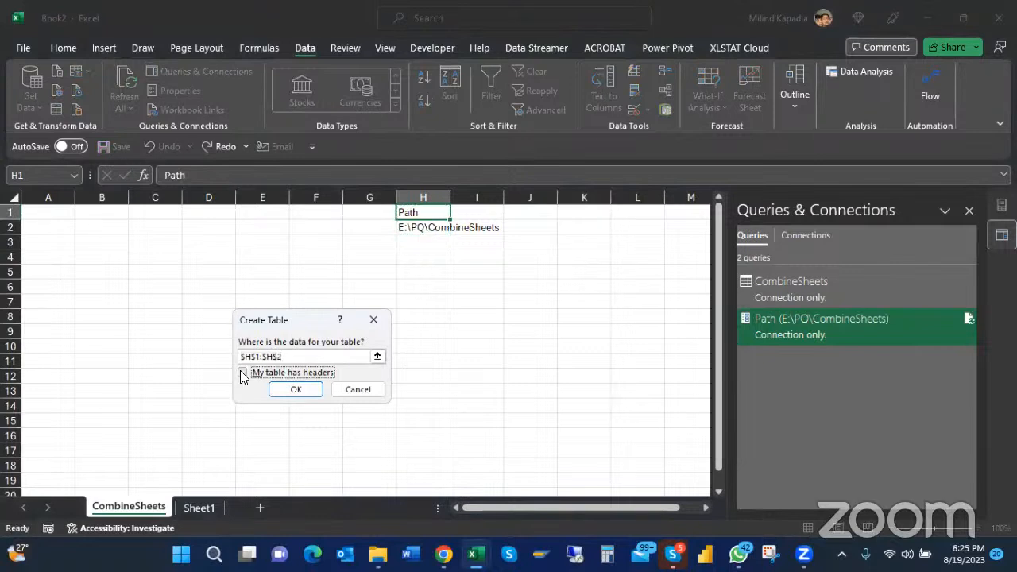
click(295, 390)
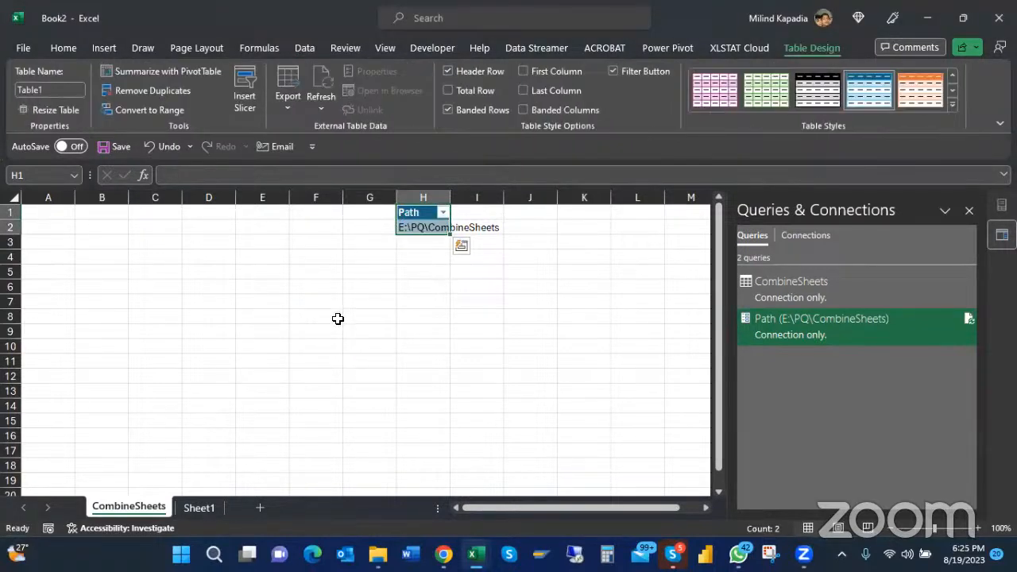
Load the path table into Power Query, drill down to its E:\PQ\CombineSheets value, and rename the query as Paths
click(305, 49)
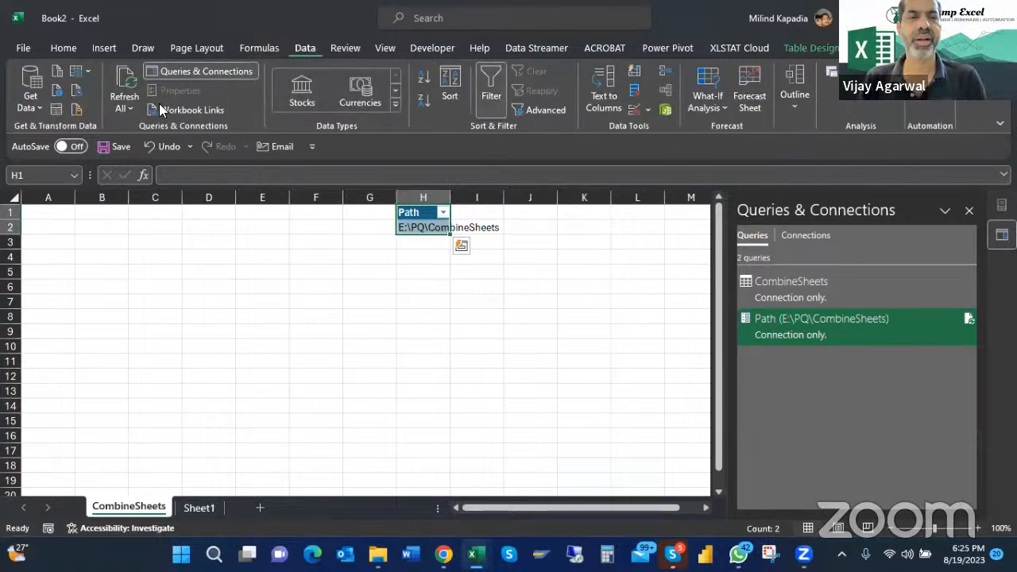
click(55, 111)
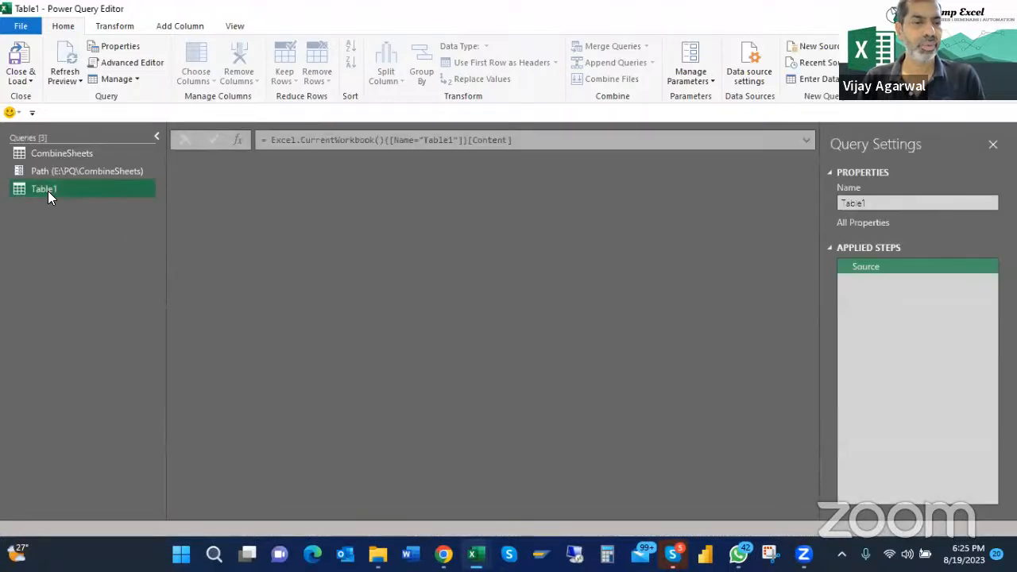
right_click(251, 182)
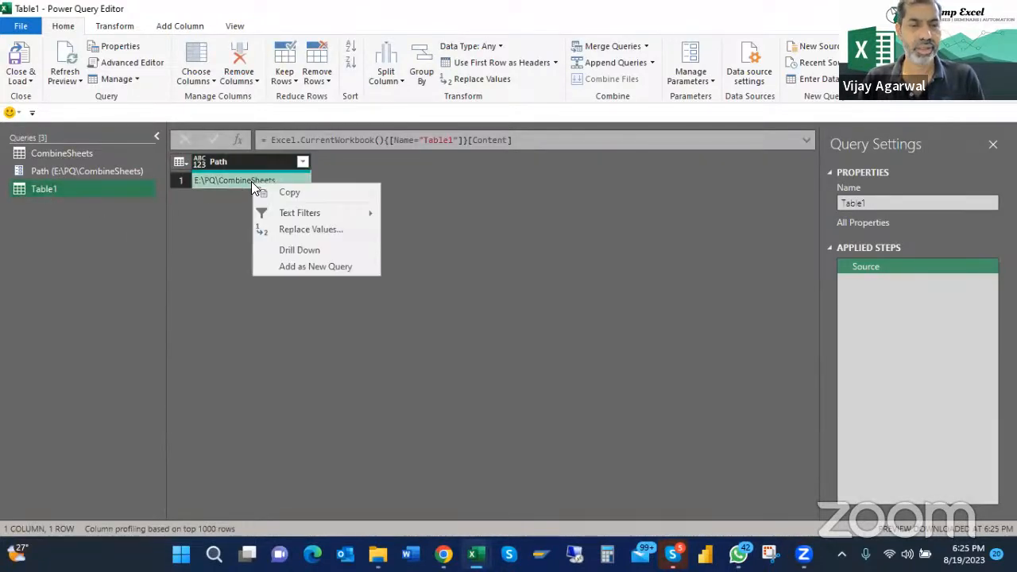
click(299, 251)
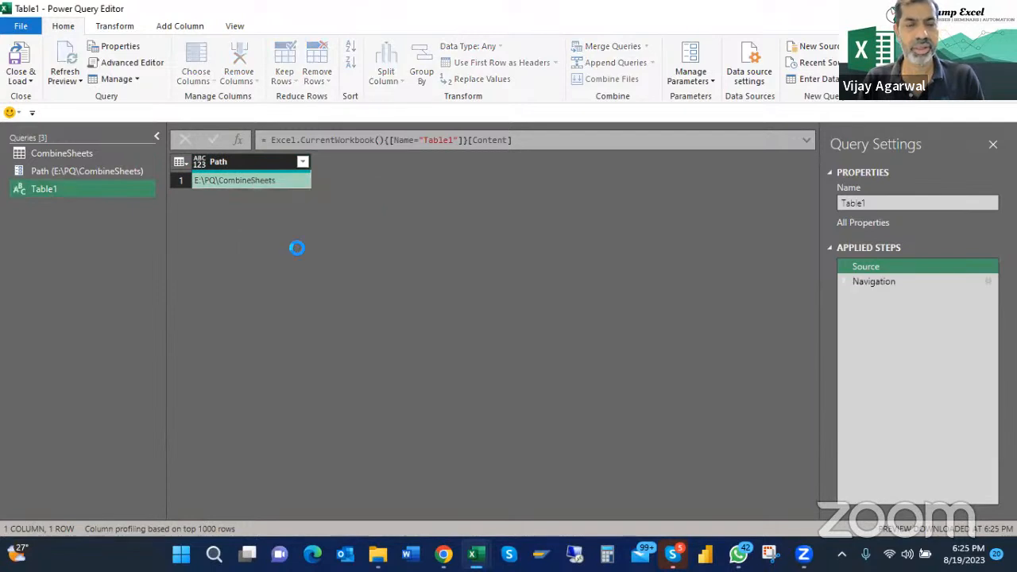
click(58, 189)
text(Paths)
key(Return)
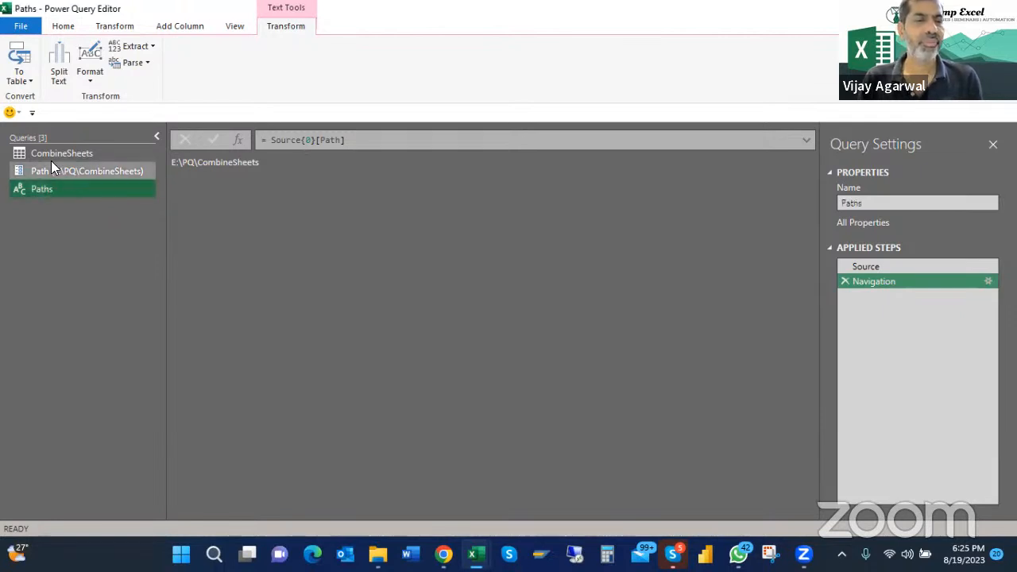
Try Folder.Files(Paths) as the Source step of the CombineSheets query, and restore the formula to Folder.Files(Path)
click(51, 155)
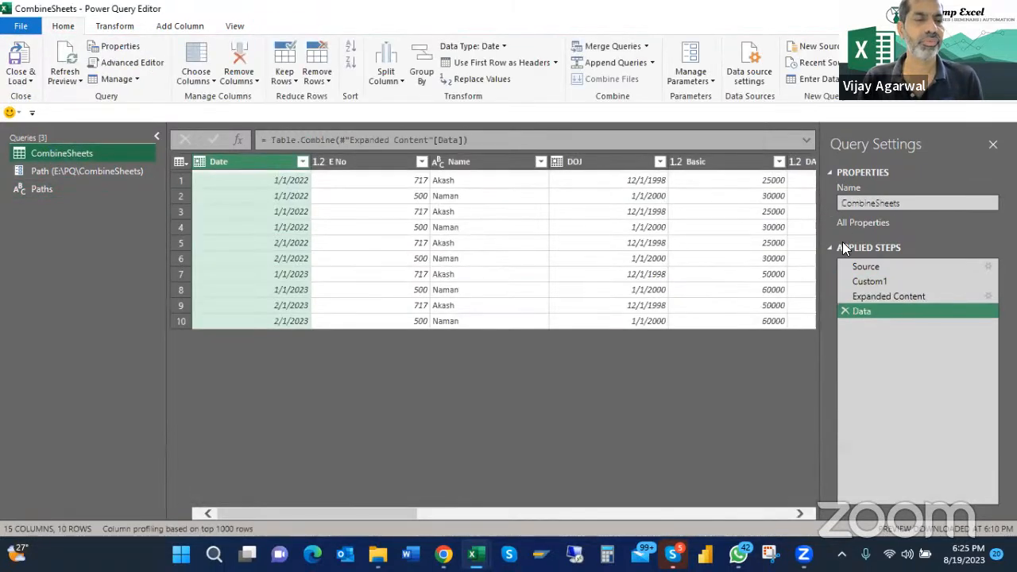
click(875, 266)
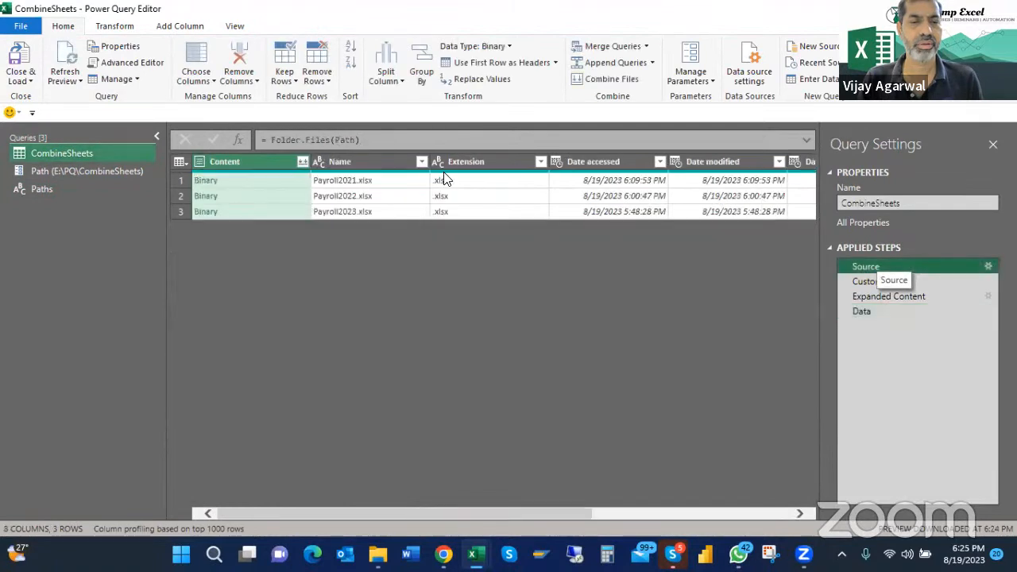
click(359, 140)
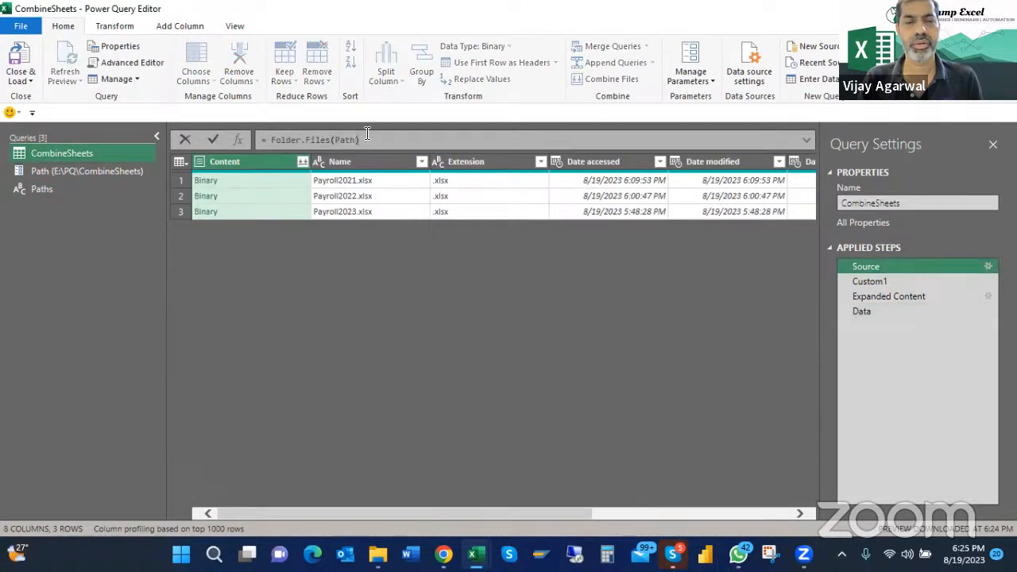
text(s)
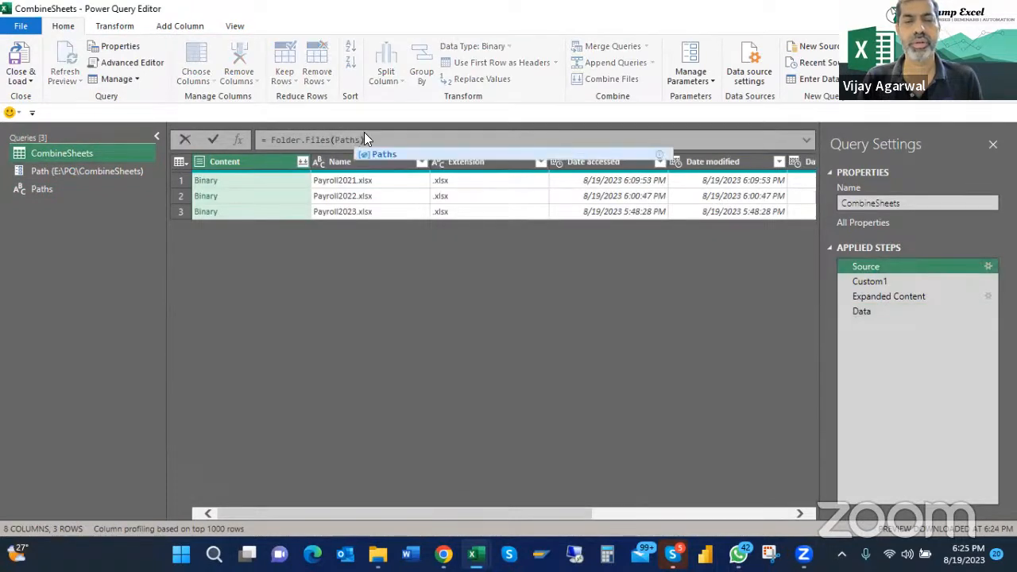
click(210, 139)
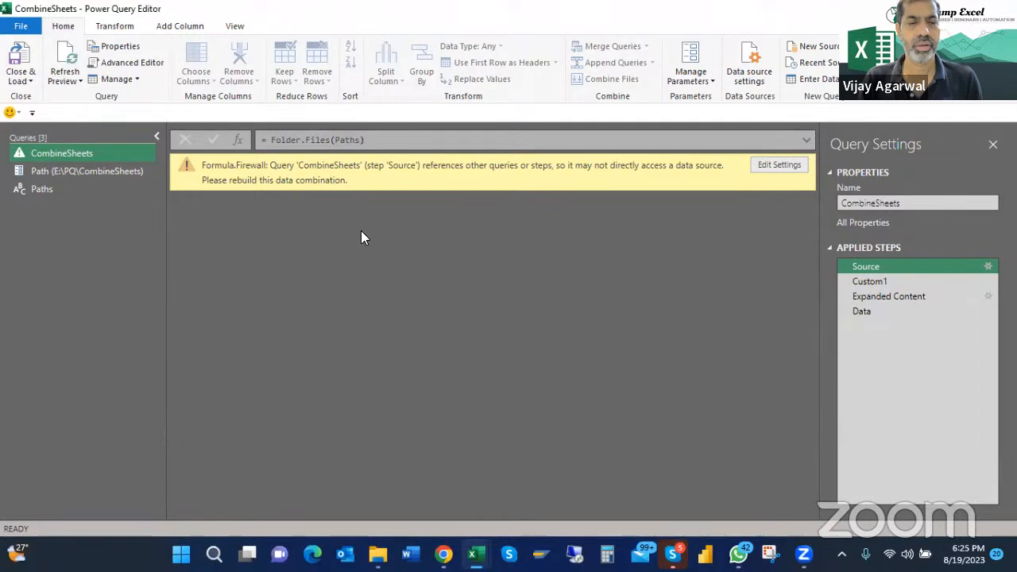
click(358, 139)
key(Return)
Delete the Navigation step of the Paths query and drill down into the whole Path column instead
click(31, 190)
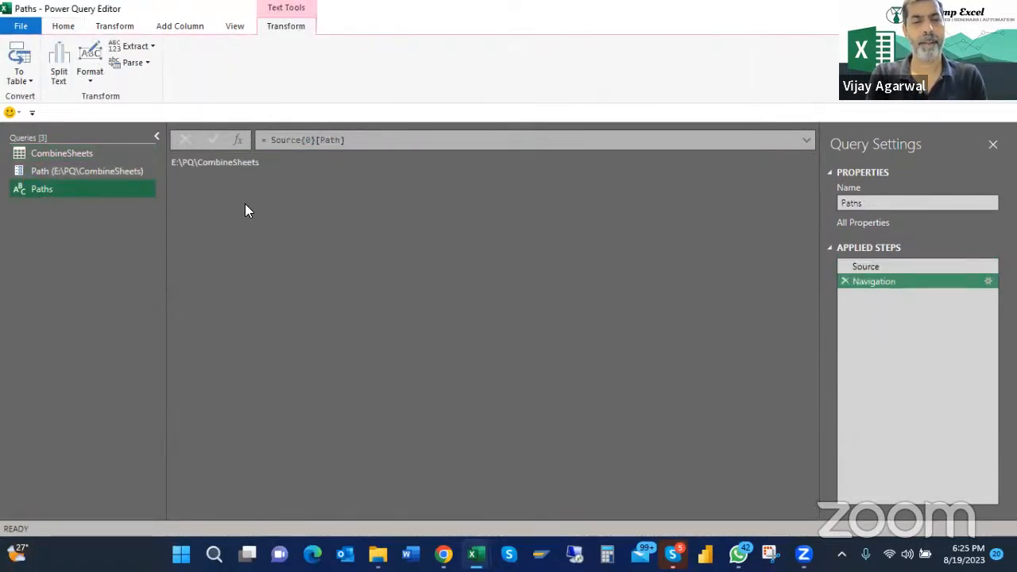
click(842, 282)
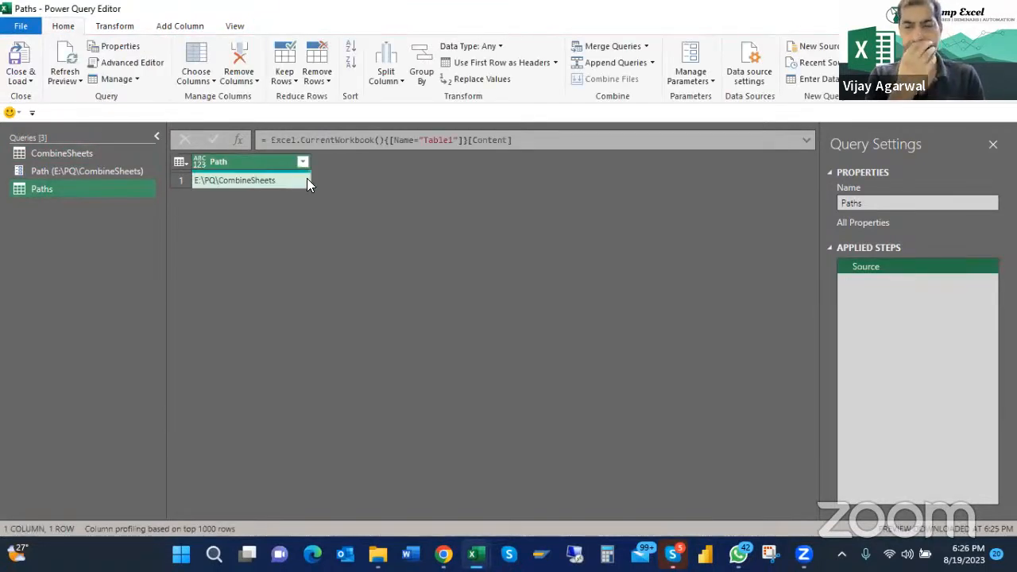
right_click(244, 161)
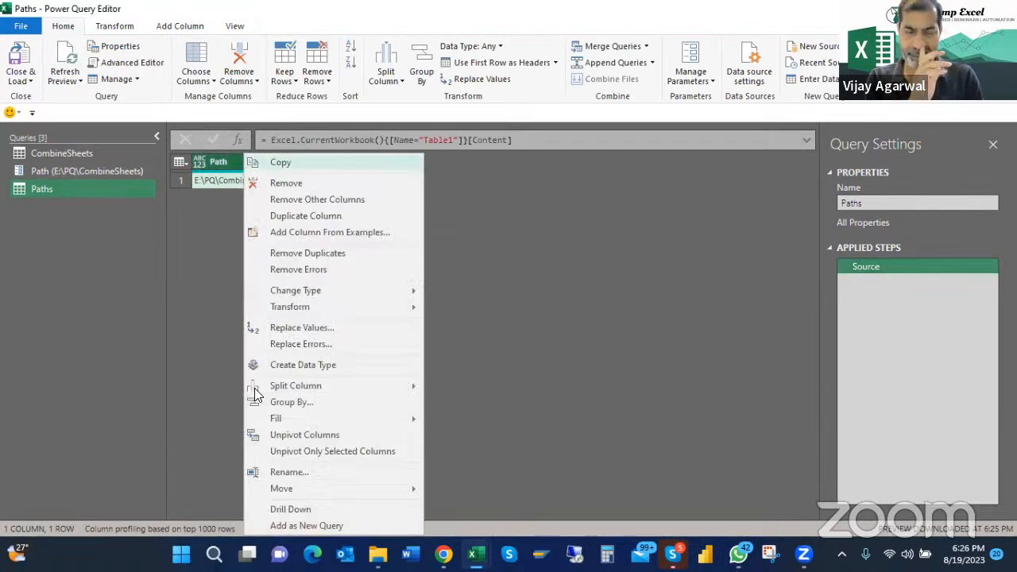
click(287, 511)
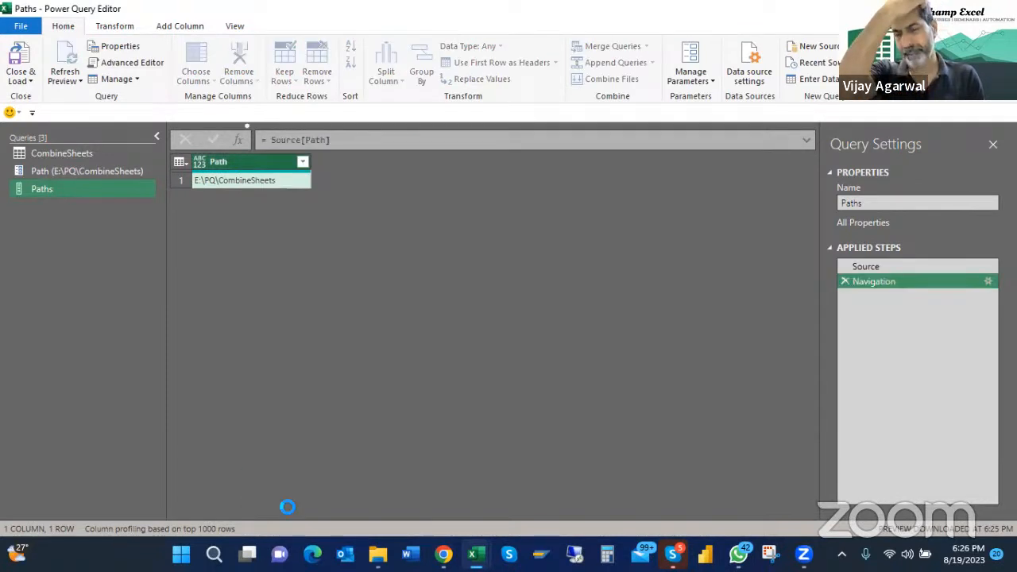
Change the Source step formula of the CombineSheets query to Folder.Files(Paths)
click(52, 154)
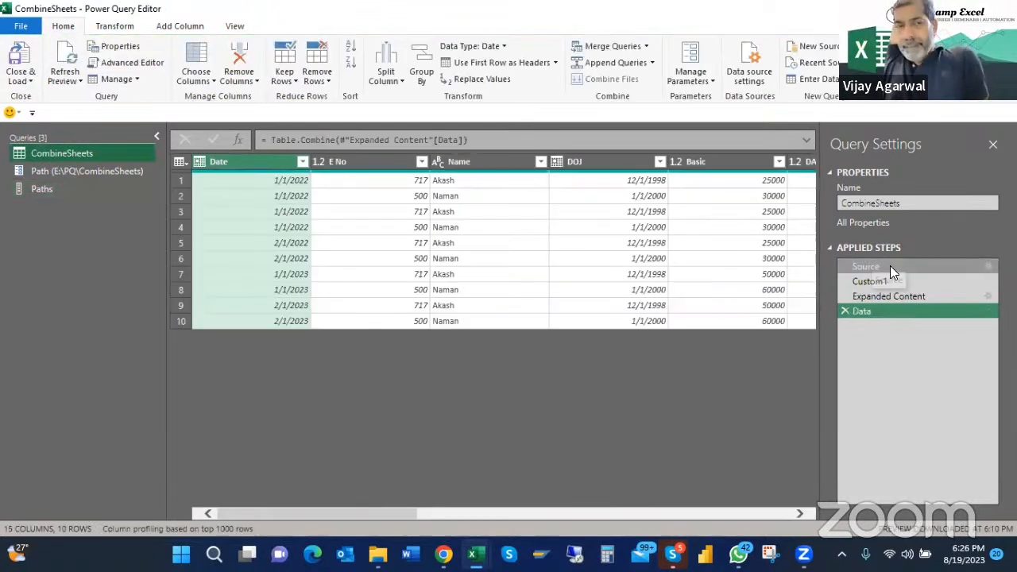
click(889, 267)
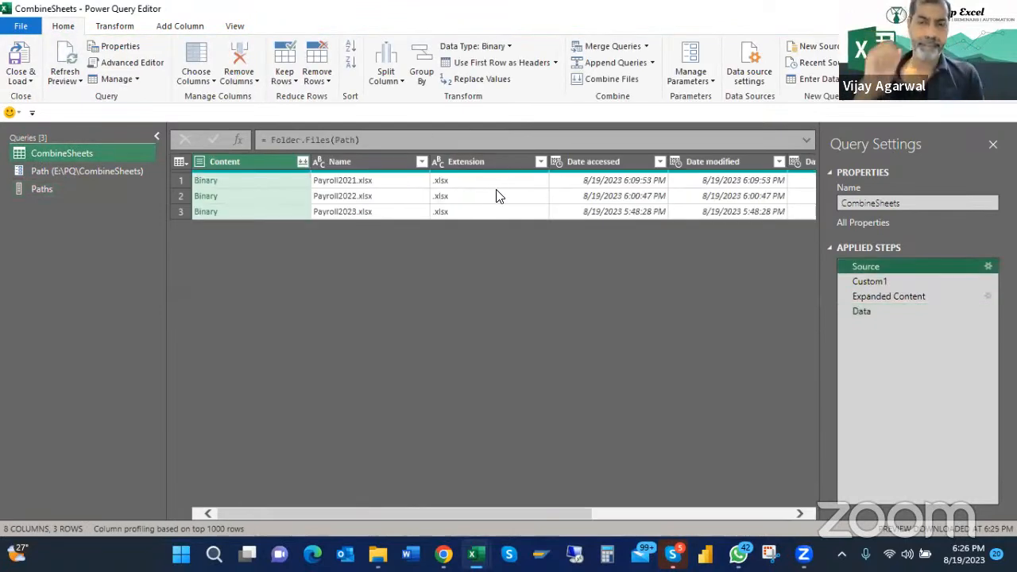
click(357, 140)
text(s)
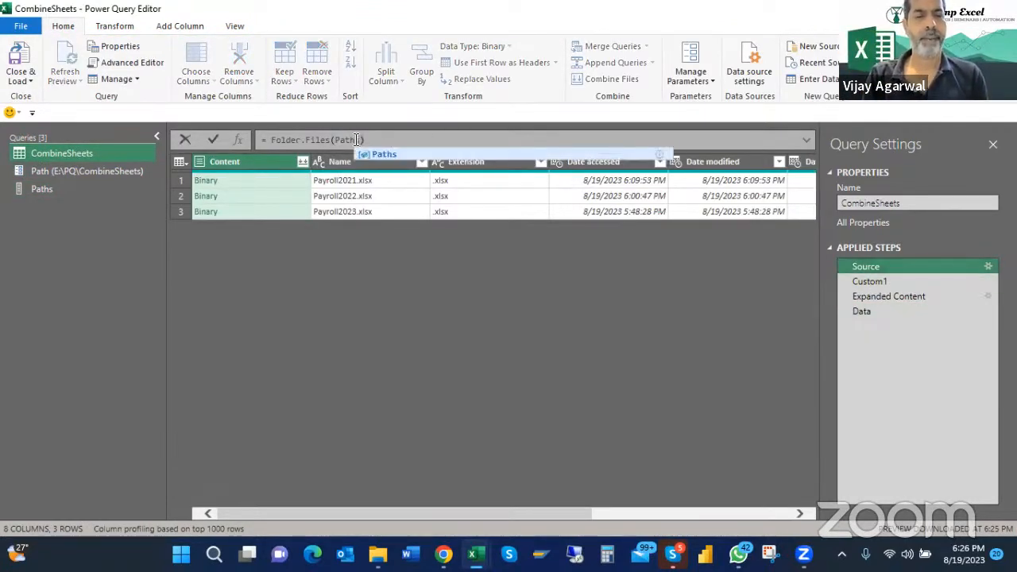
click(213, 140)
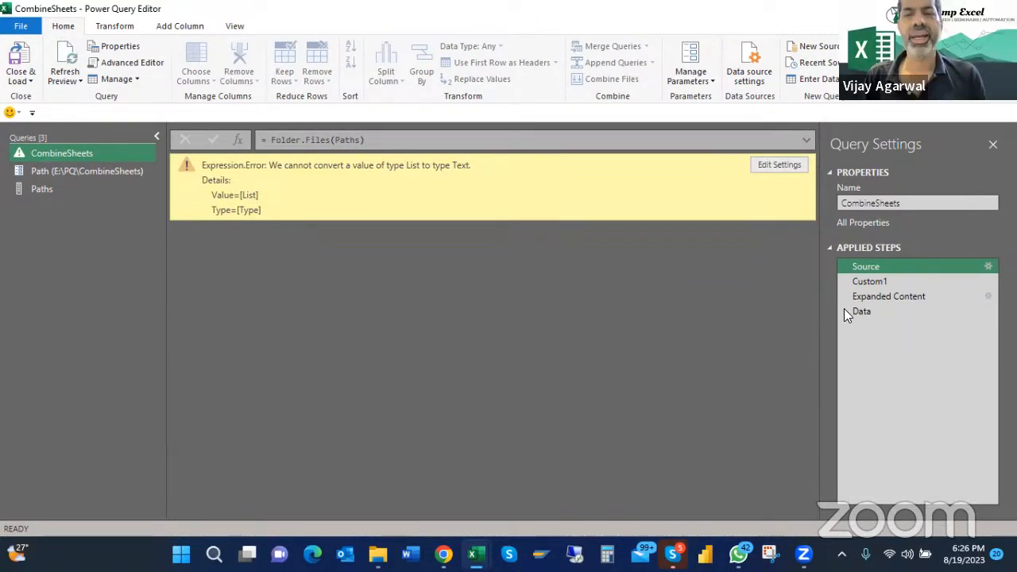
Examine the Source and Navigation steps of the Paths query, and the Source step of the CombineSheets query
click(49, 191)
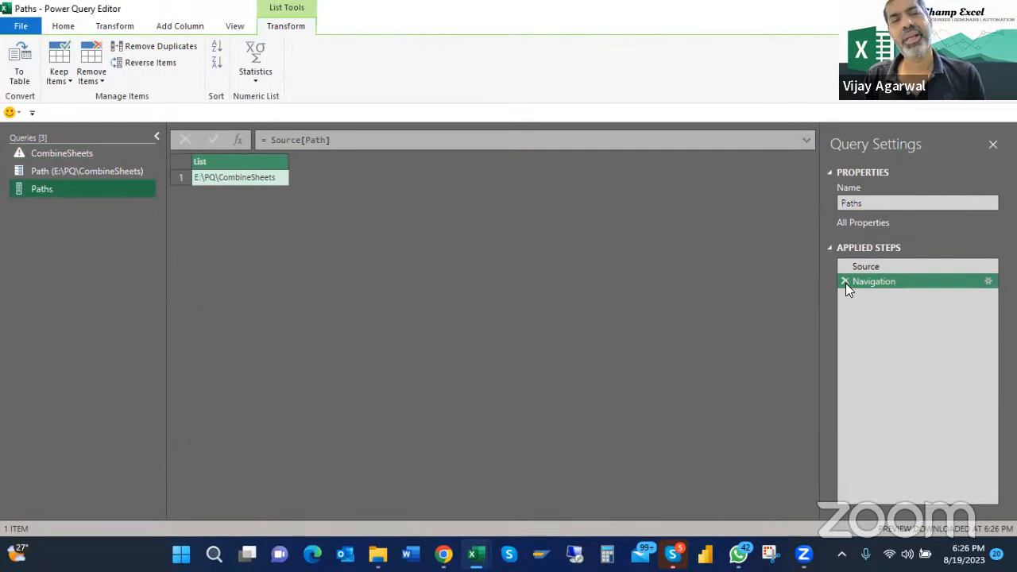
click(878, 266)
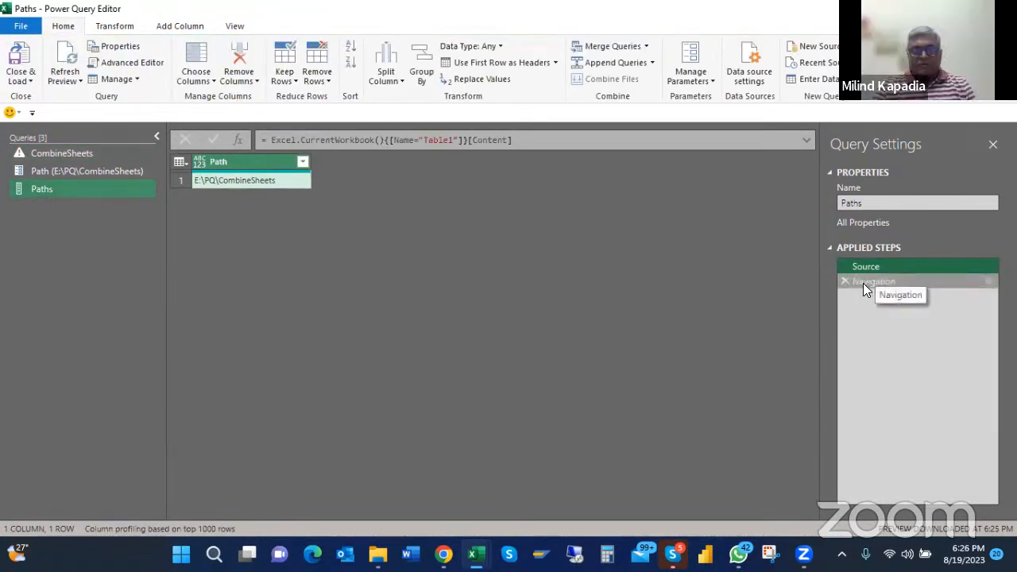
click(863, 283)
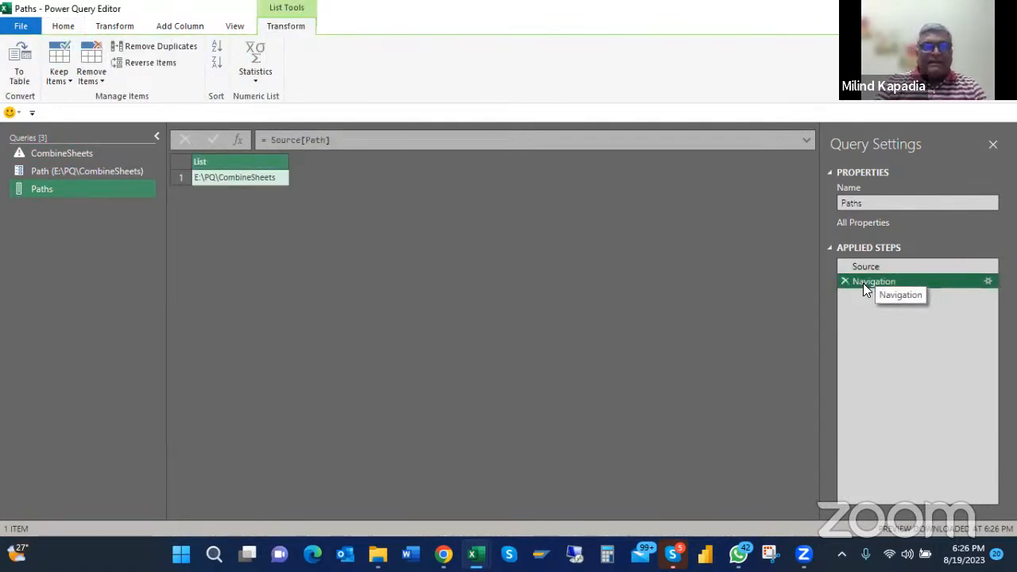
click(66, 151)
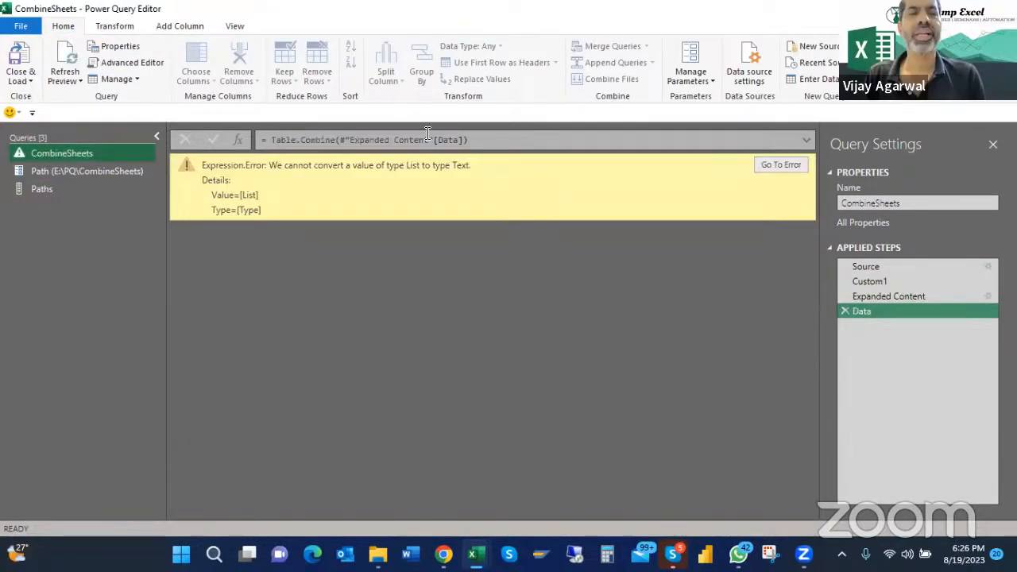
click(874, 264)
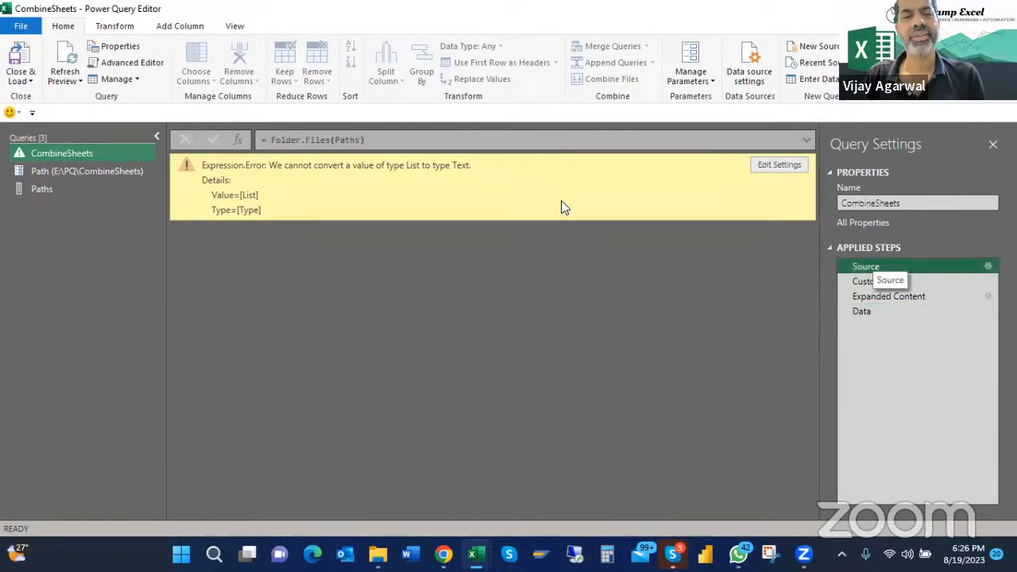
Try Folder.Files(Paths{0}) as the Source step formula of the CombineSheets query, and check it against the list in the Paths query
click(367, 139)
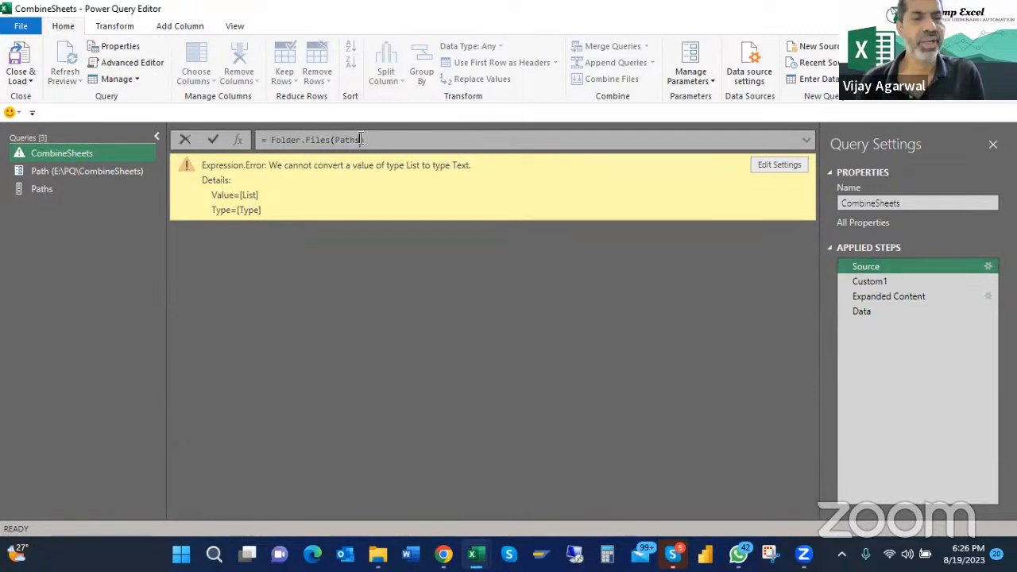
text({0)
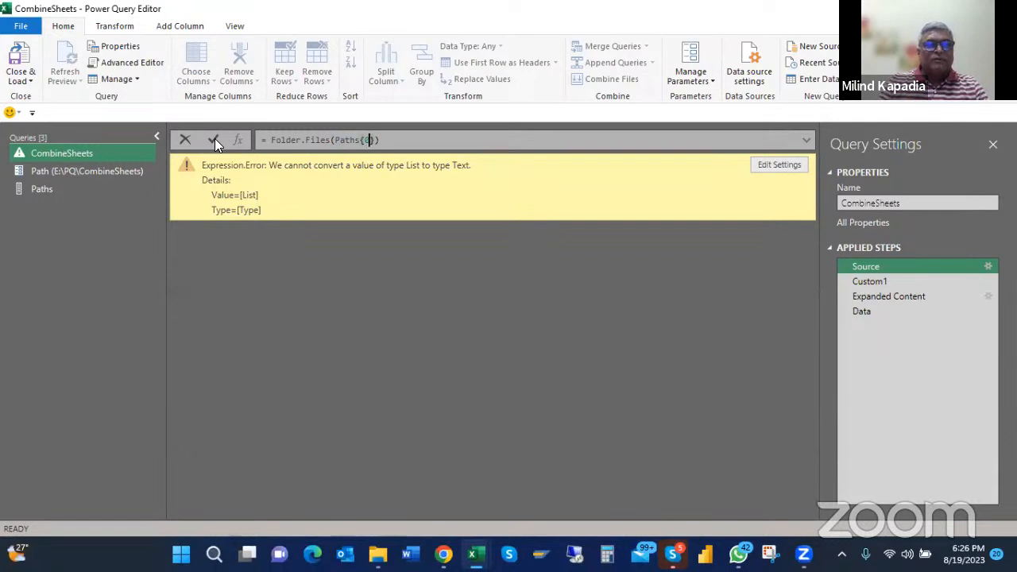
click(215, 139)
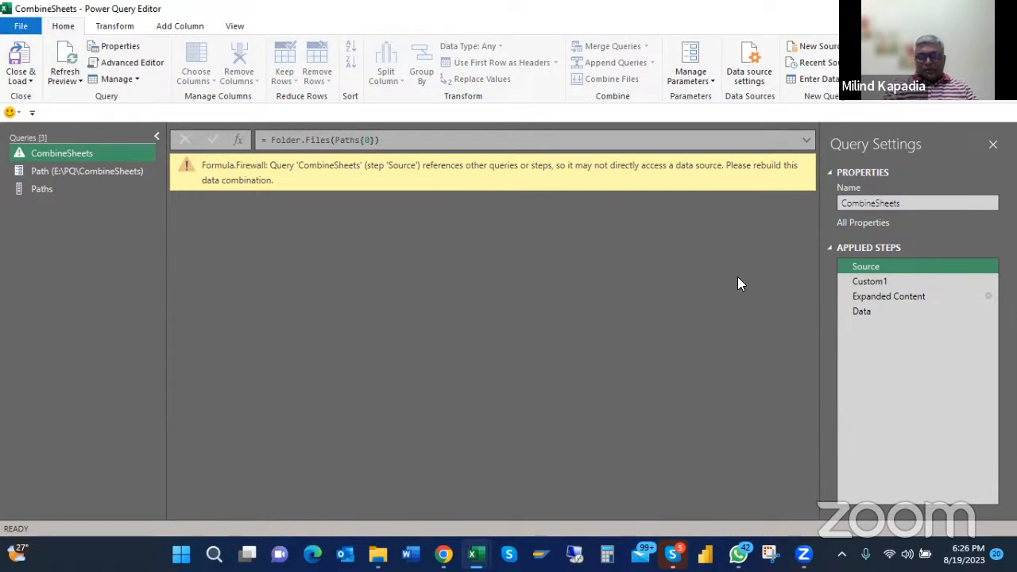
click(38, 190)
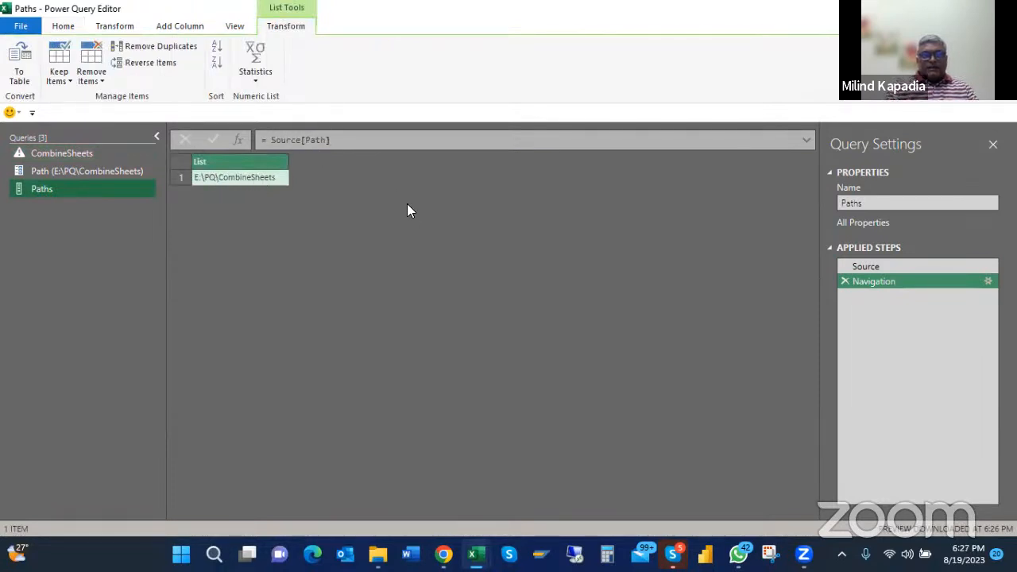
click(70, 155)
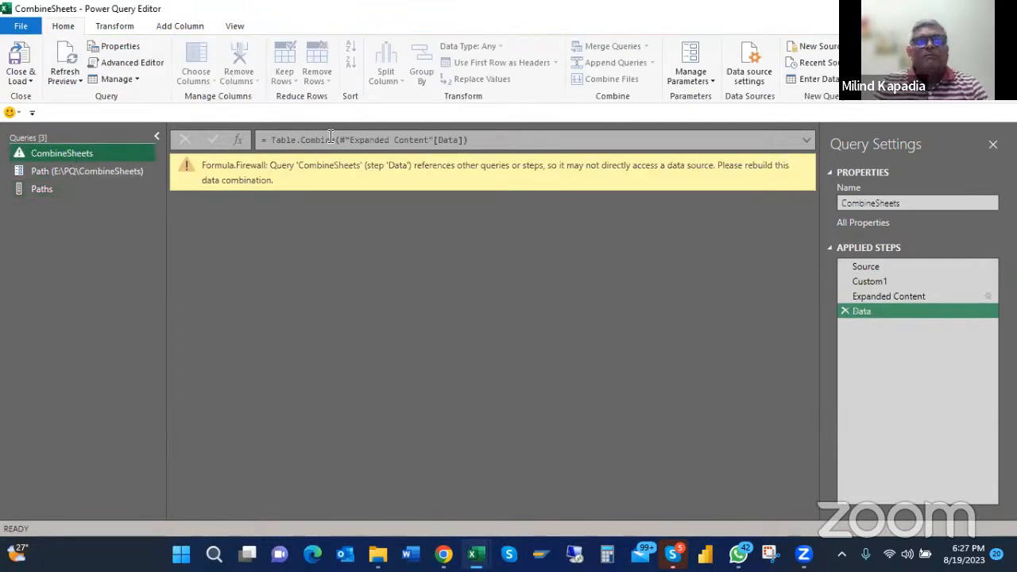
click(879, 266)
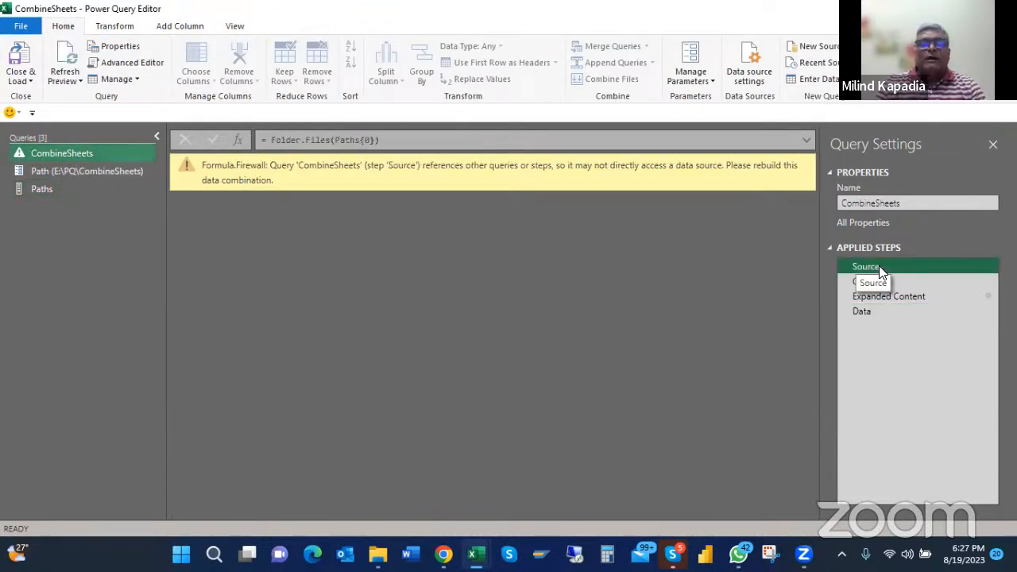
Delete the Navigation step of the Paths query so that only its Source step remains
click(36, 189)
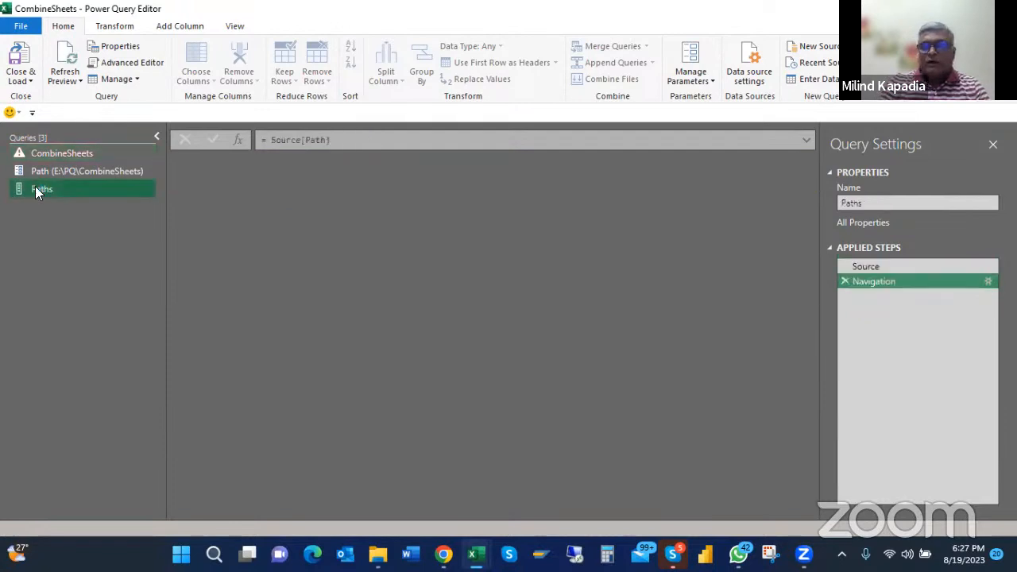
click(846, 280)
click(845, 282)
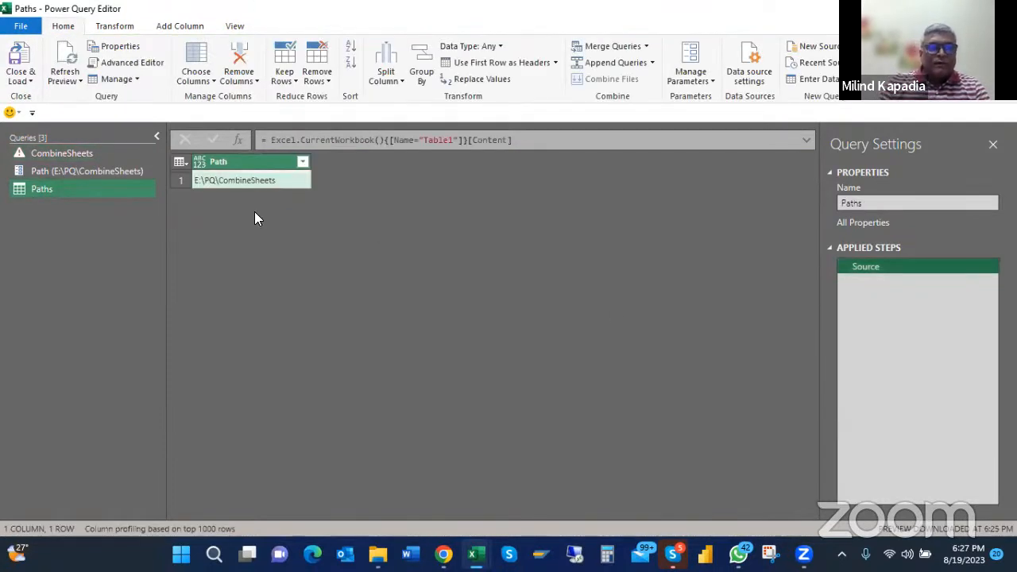
Try Folder.Files([Paths]{0}) as the Source step formula of the CombineSheets query
click(64, 155)
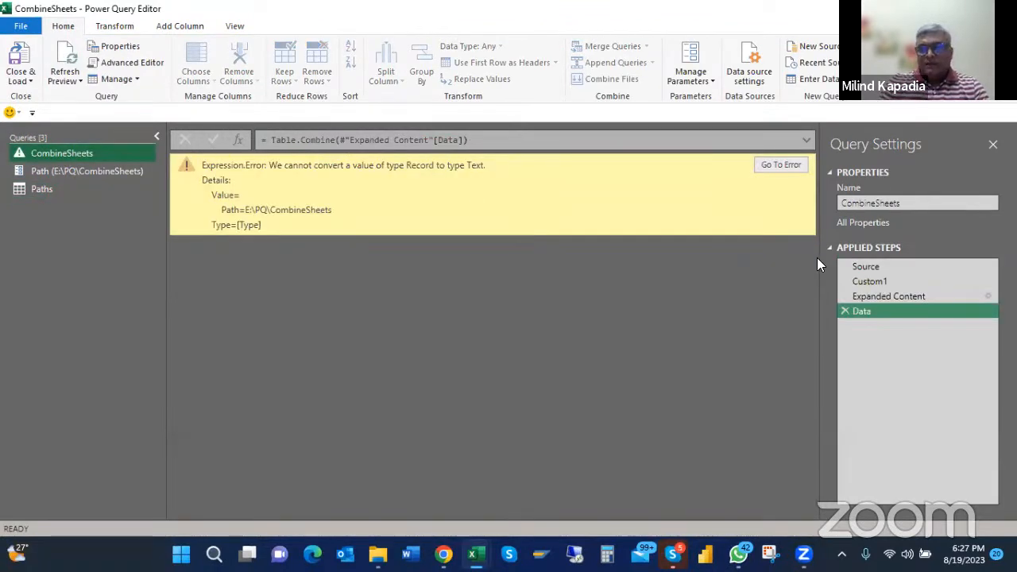
click(865, 267)
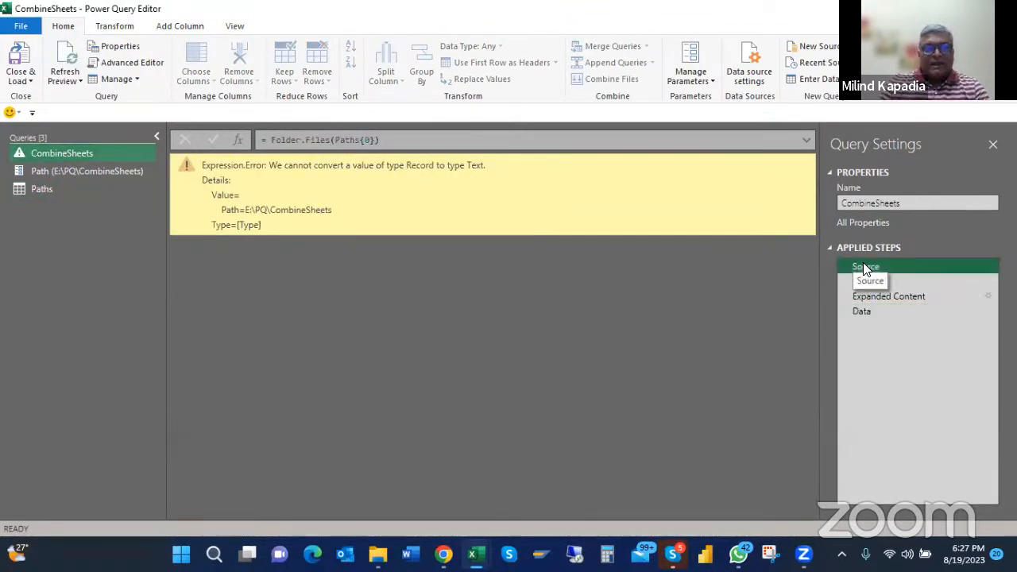
click(364, 141)
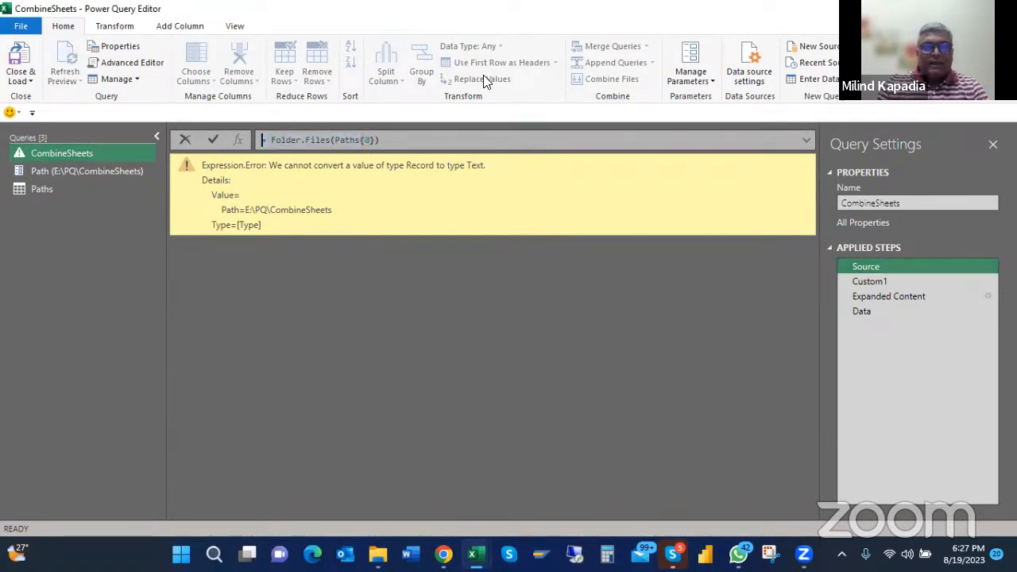
key(Right)
key(Right)
key(Right)
key(Right)
key(Right)
key(Right)
key(Right)
key(Right)
key(Right)
key(Right)
key(Right)
key(Right)
key(Right)
key(Right)
key(Right)
key(Right)
key(Right)
key(Right)
key(Right)
key(Right)
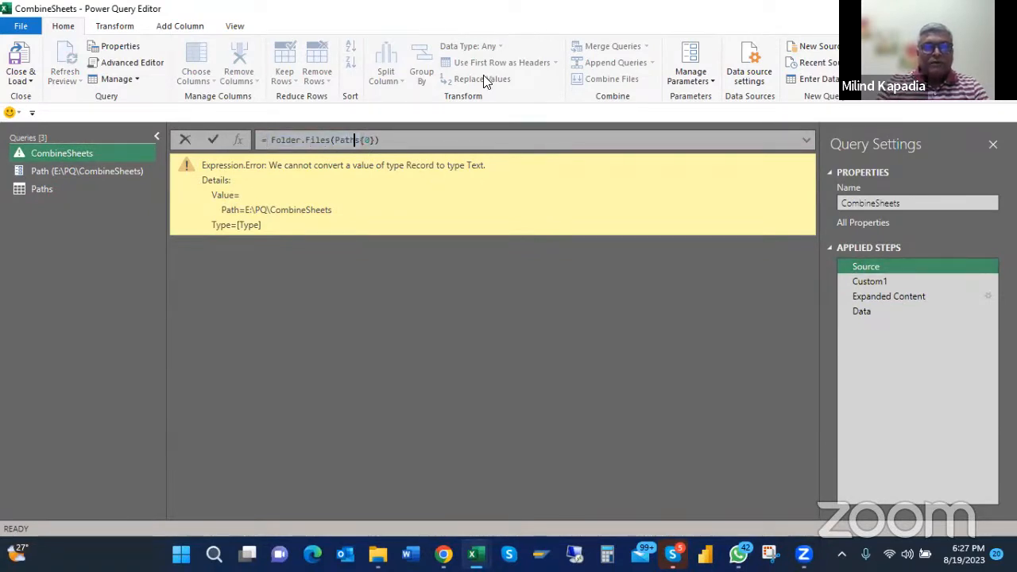
key(Left)
key(Left)
key(Left)
key(Left)
key(Left)
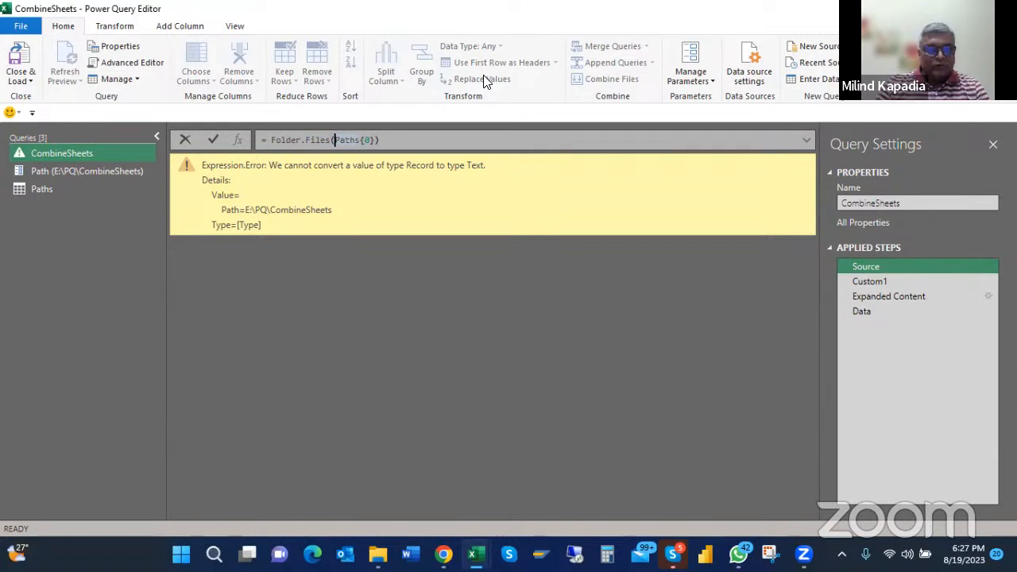
text([)
key(Right)
key(Right)
key(Right)
key(Right)
key(Right)
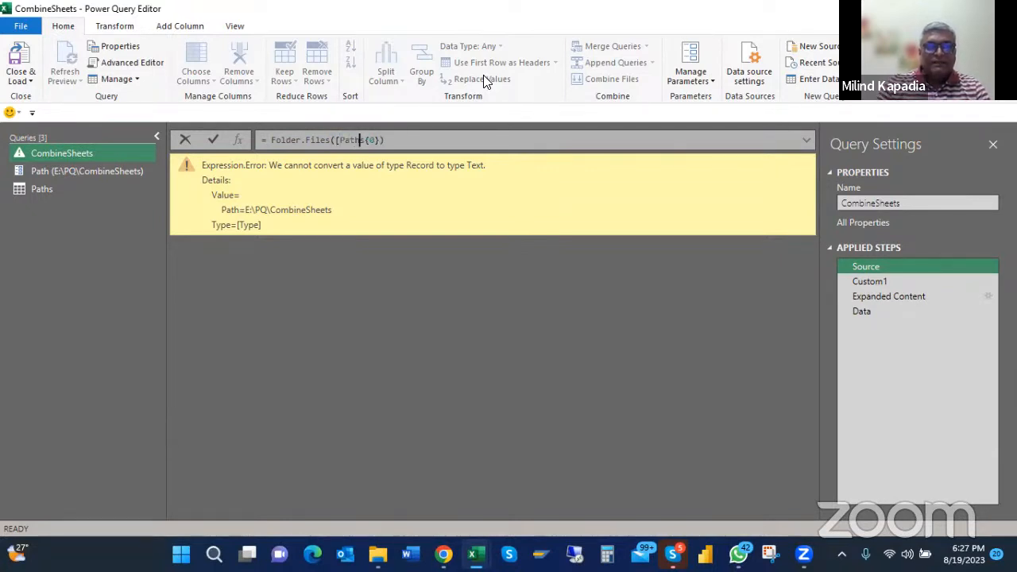
text(])
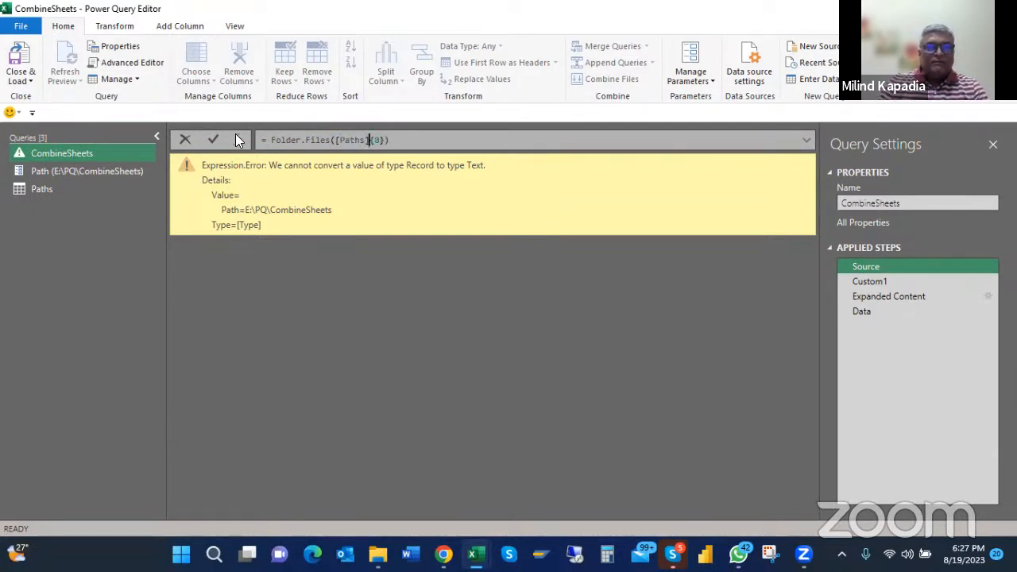
click(213, 139)
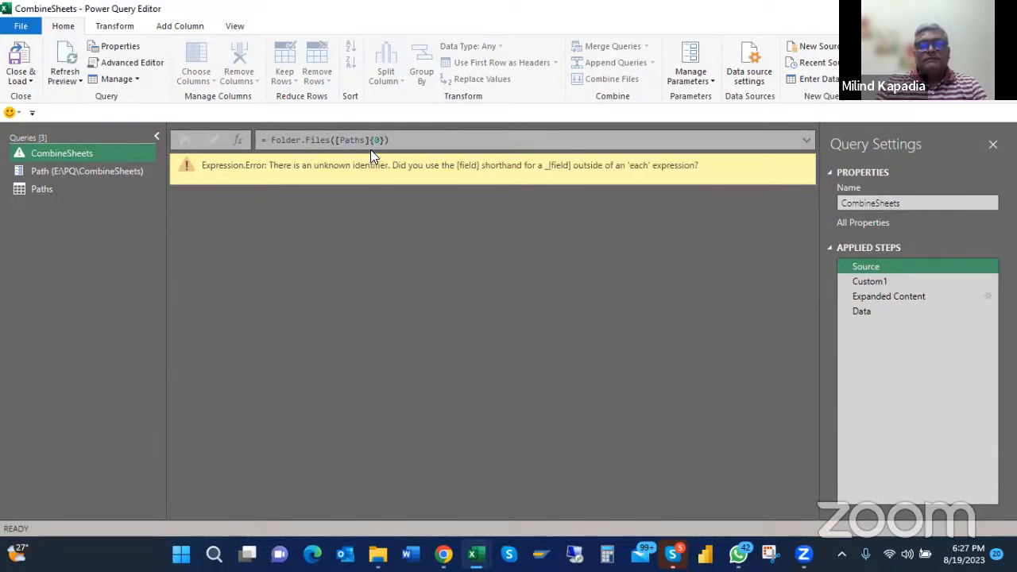
Rewrite the Source step formula of the CombineSheets query as Folder.Files(Paths{0})
click(407, 141)
key(BackSpace)
key(BackSpace)
key(BackSpace)
key(BackSpace)
key(BackSpace)
key(BackSpace)
key(BackSpace)
key(BackSpace)
key(BackSpace)
key(BackSpace)
key(BackSpace)
text(pATh)
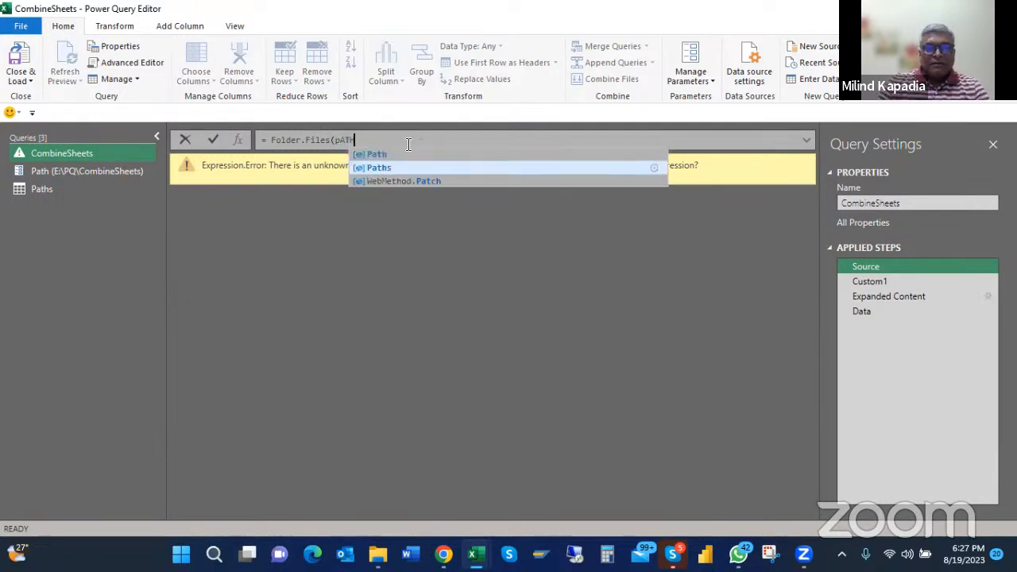
key(Tab)
text())
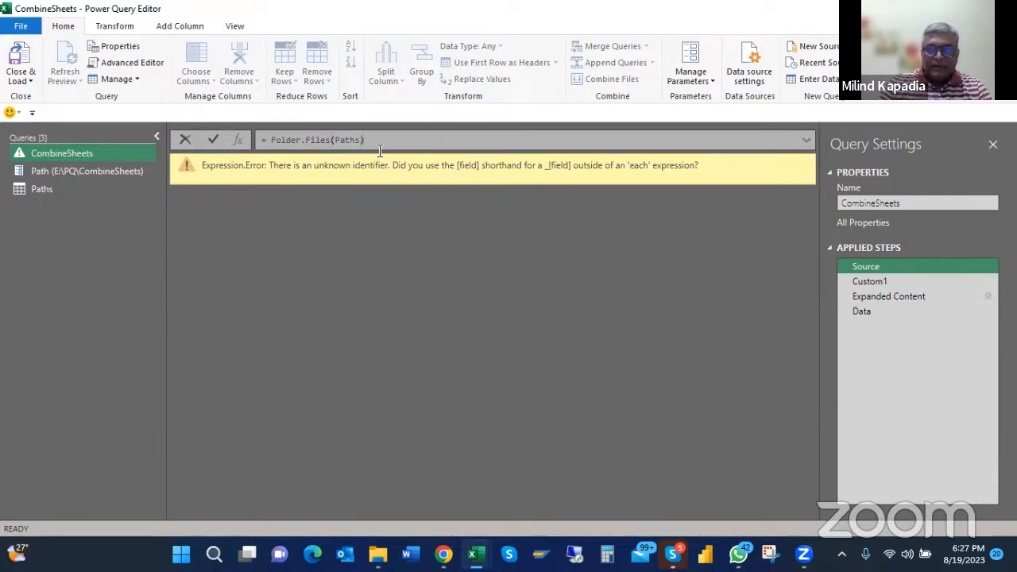
text([0])
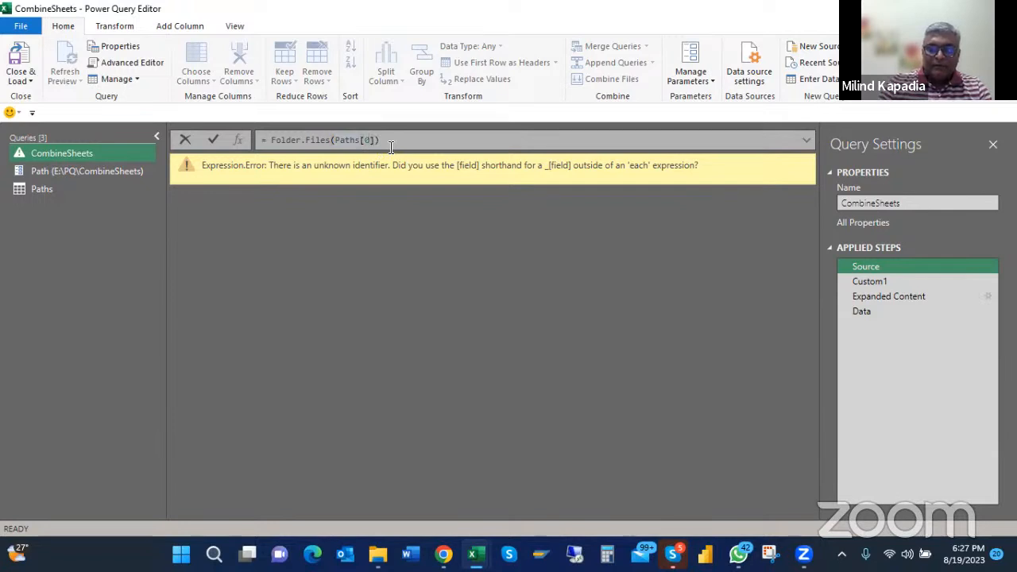
key(Left)
key(BackSpace)
key(BackSpace)
key(BackSpace)
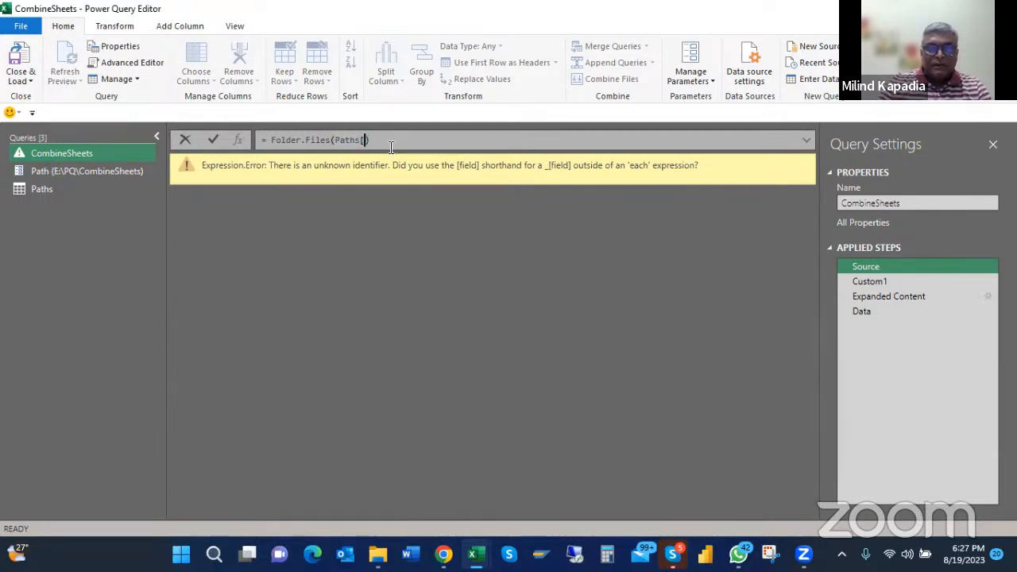
text({0})
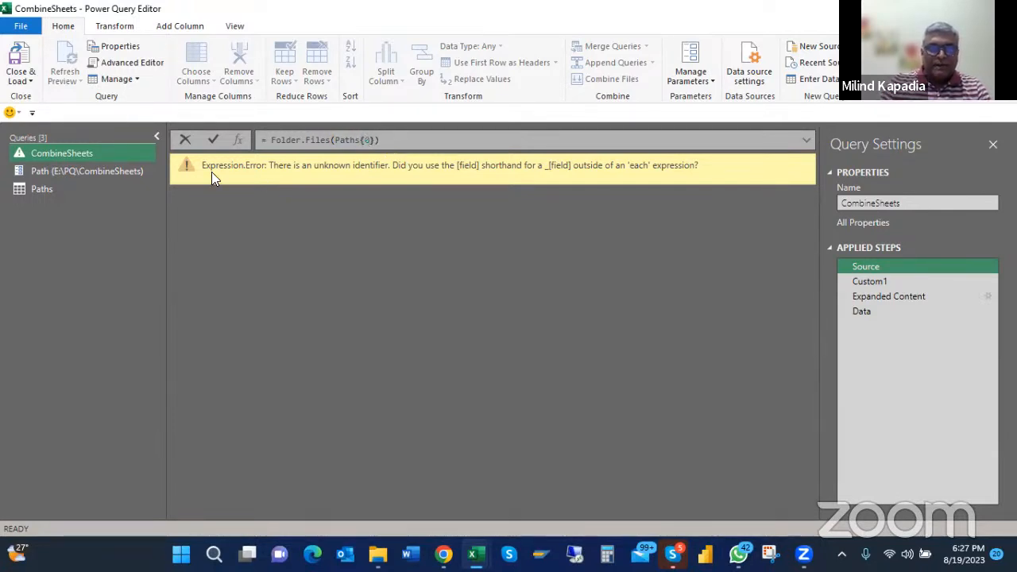
click(206, 134)
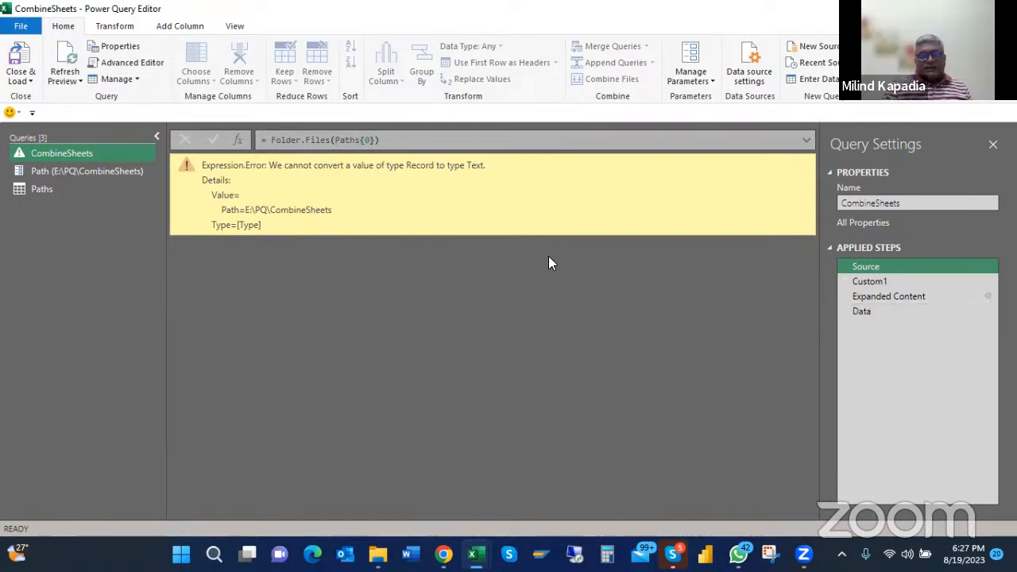
Compare the Path parameter with the Paths query, and drill down into the single path cell of the Paths table
click(50, 189)
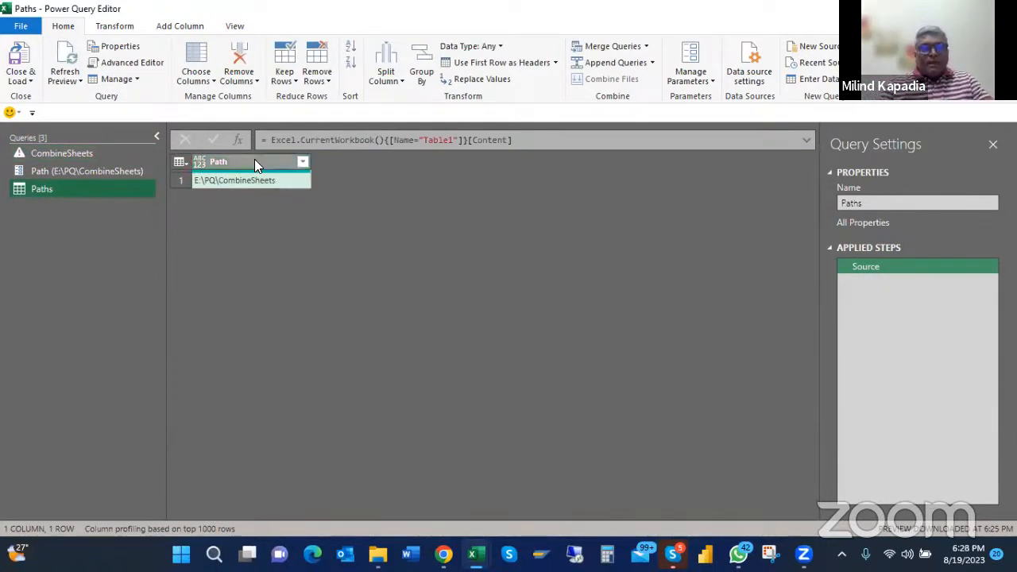
click(86, 171)
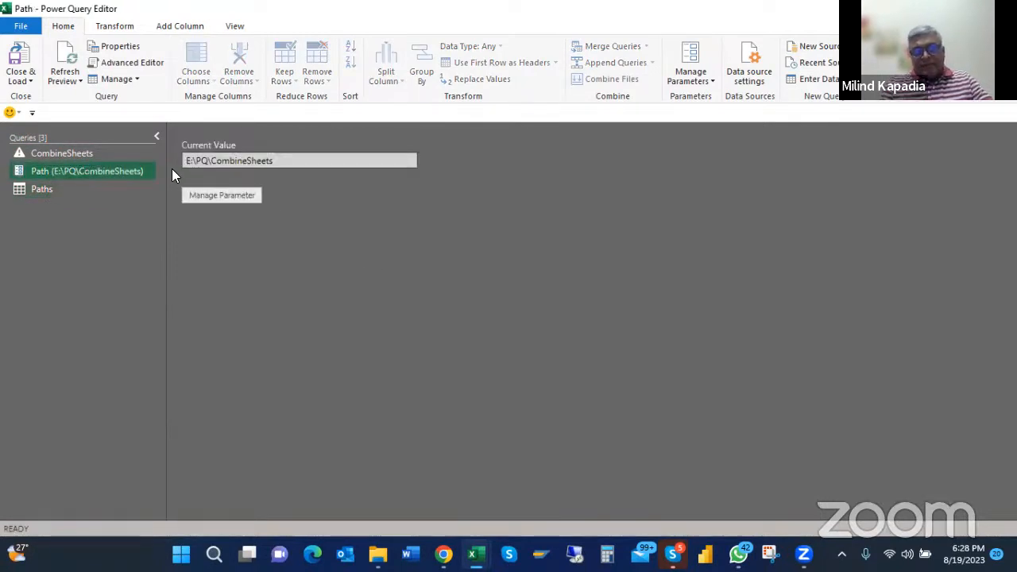
click(30, 189)
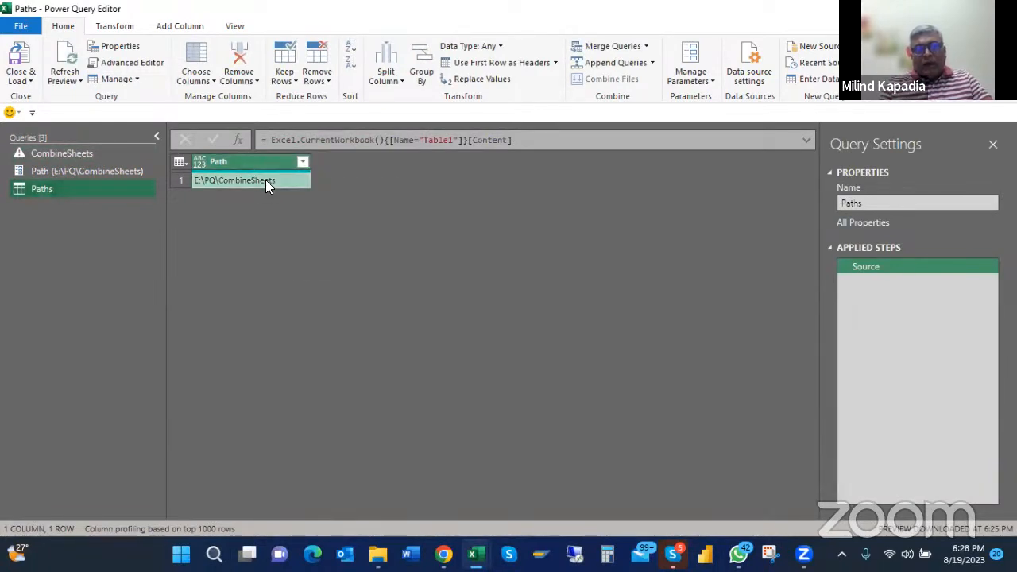
right_click(266, 181)
click(307, 249)
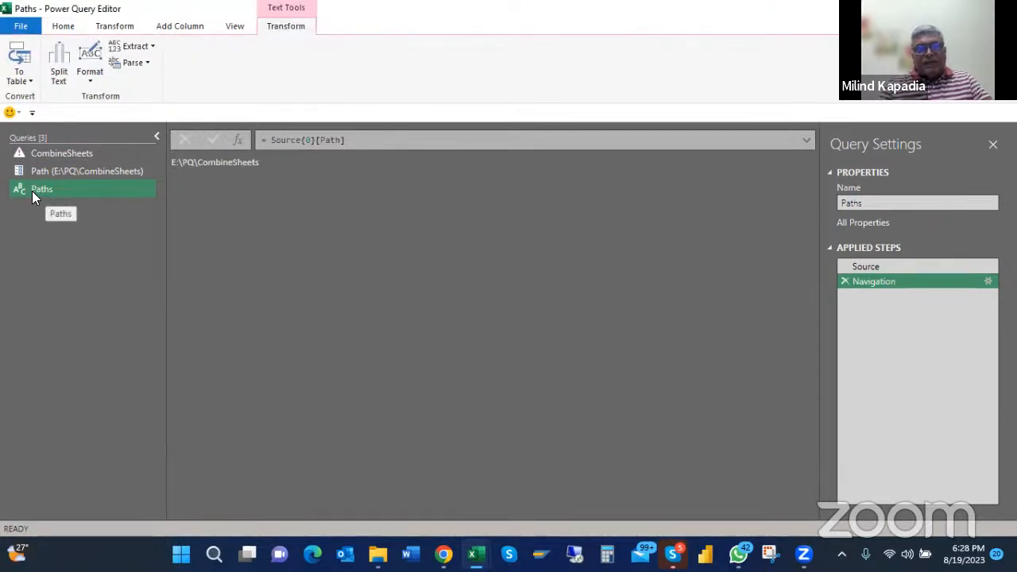
Change the Source step formula of the CombineSheets query from the indexed reference to Folder.Files(Paths)
click(47, 154)
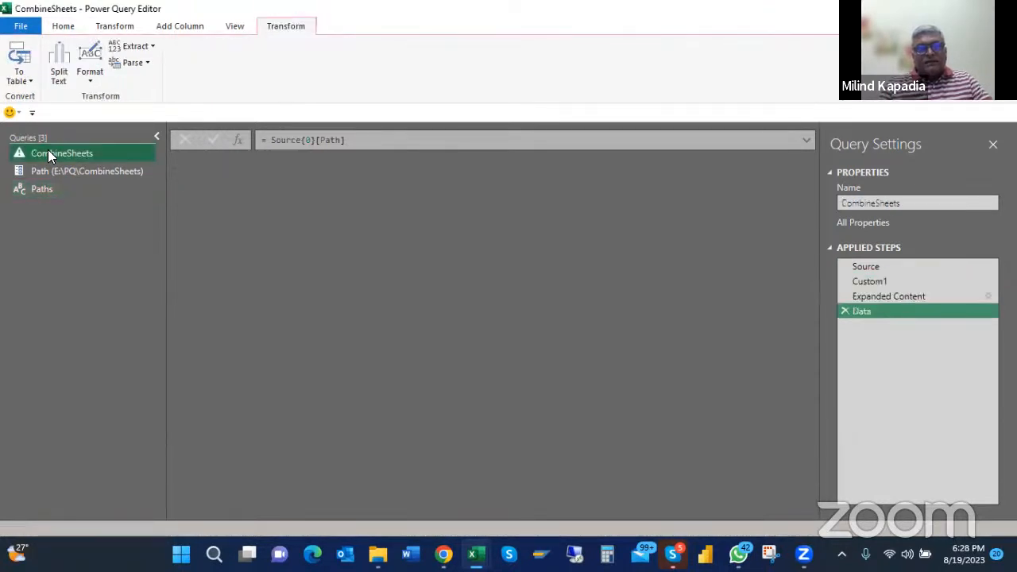
click(871, 267)
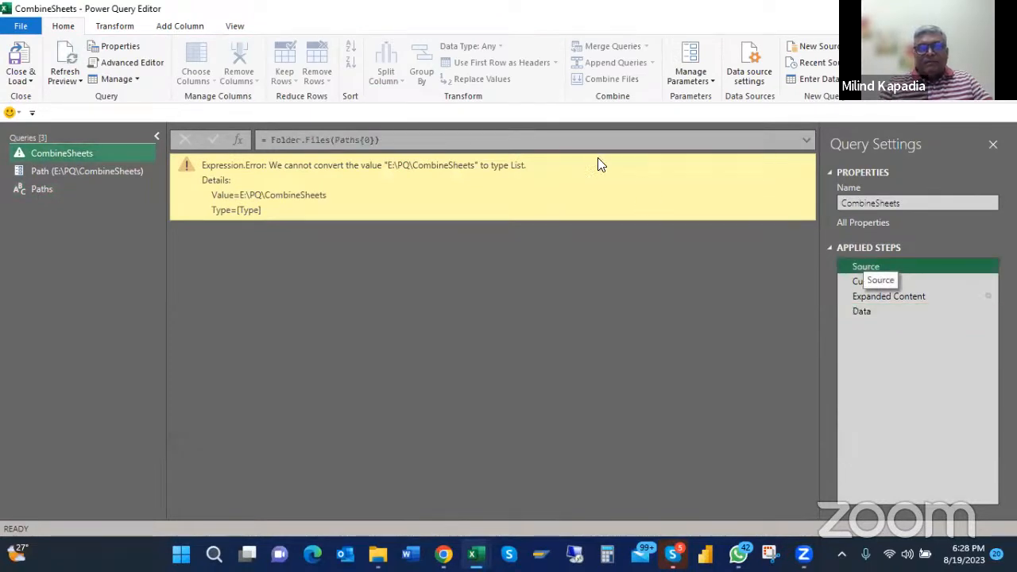
click(415, 141)
key(BackSpace)
key(BackSpace)
key(BackSpace)
key(BackSpace)
key(BackSpace)
key(BackSpace)
key(BackSpace)
key(BackSpace)
key(BackSpace)
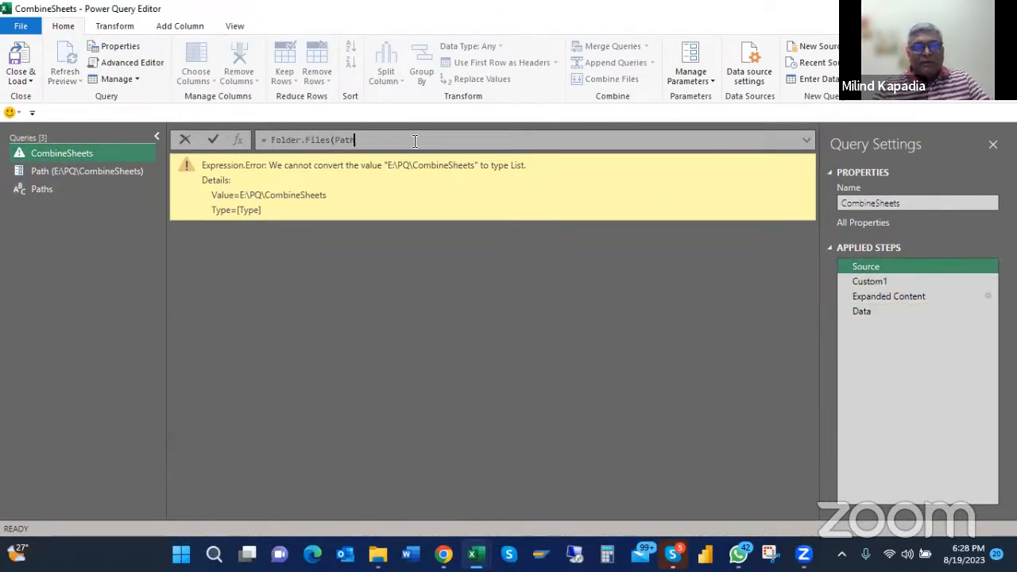
text(()
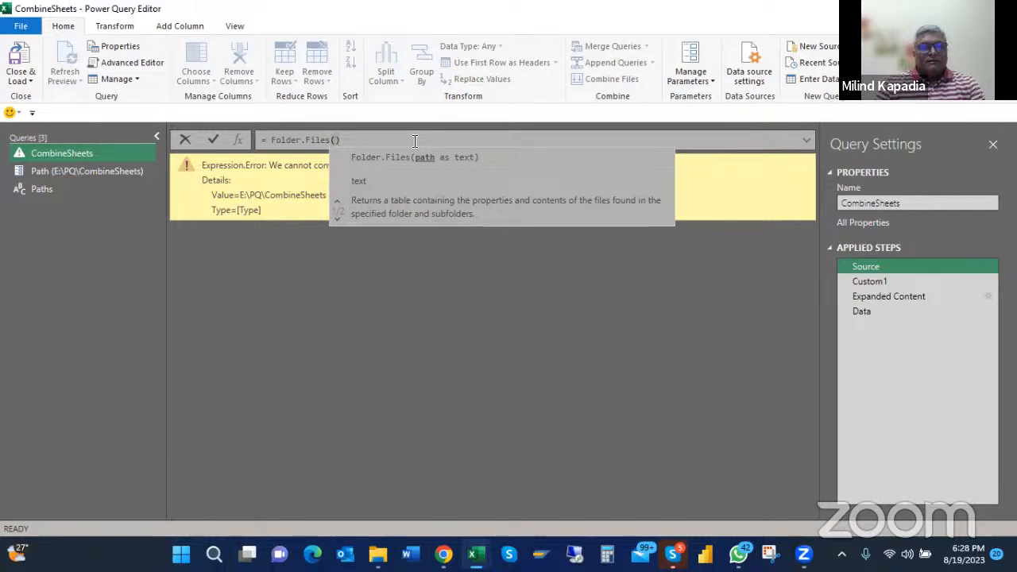
text(pATHS)
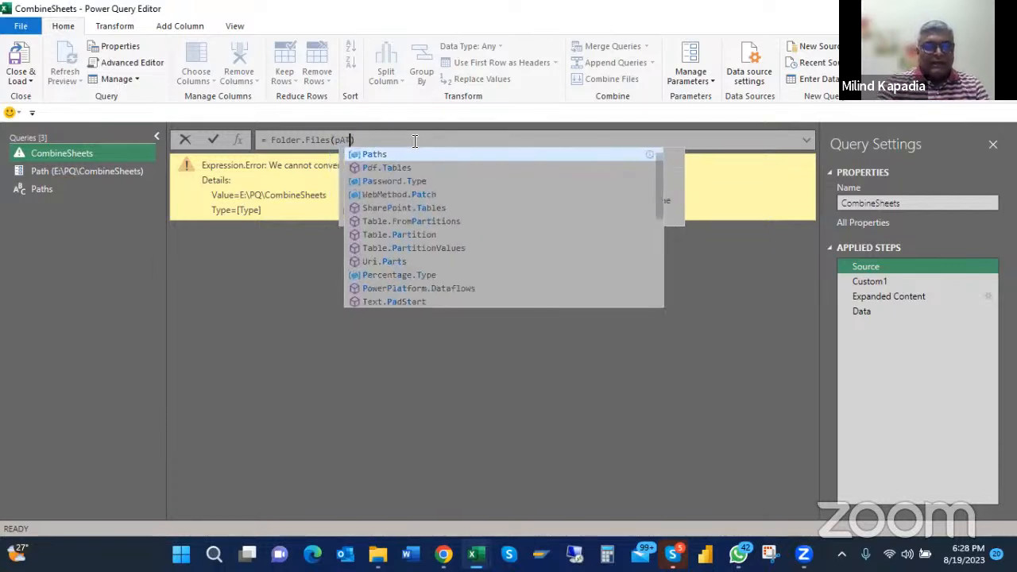
key(BackSpace)
key(BackSpace)
key(BackSpace)
key(BackSpace)
key(BackSpace)
key(BackSpace)
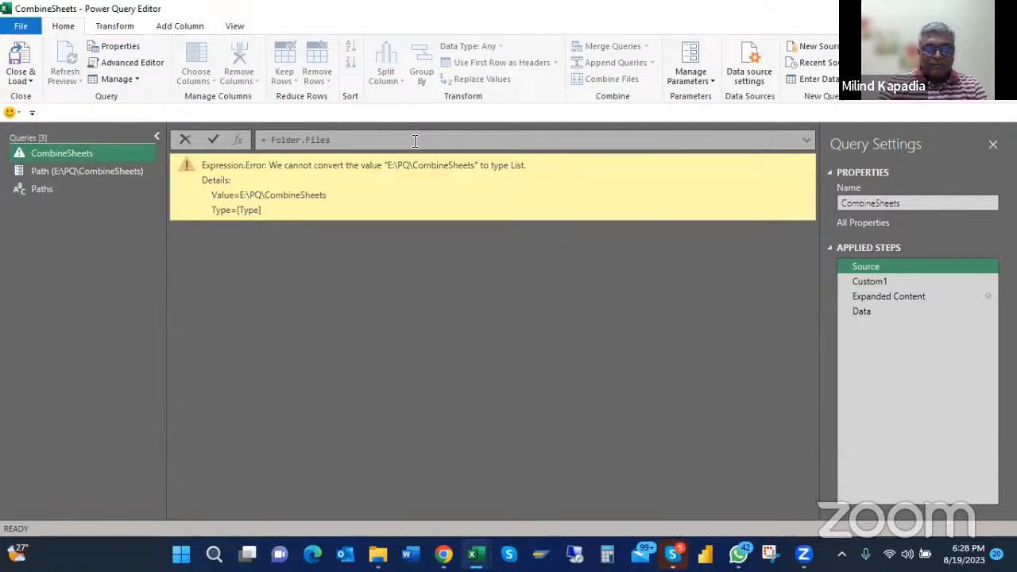
text((Paths))
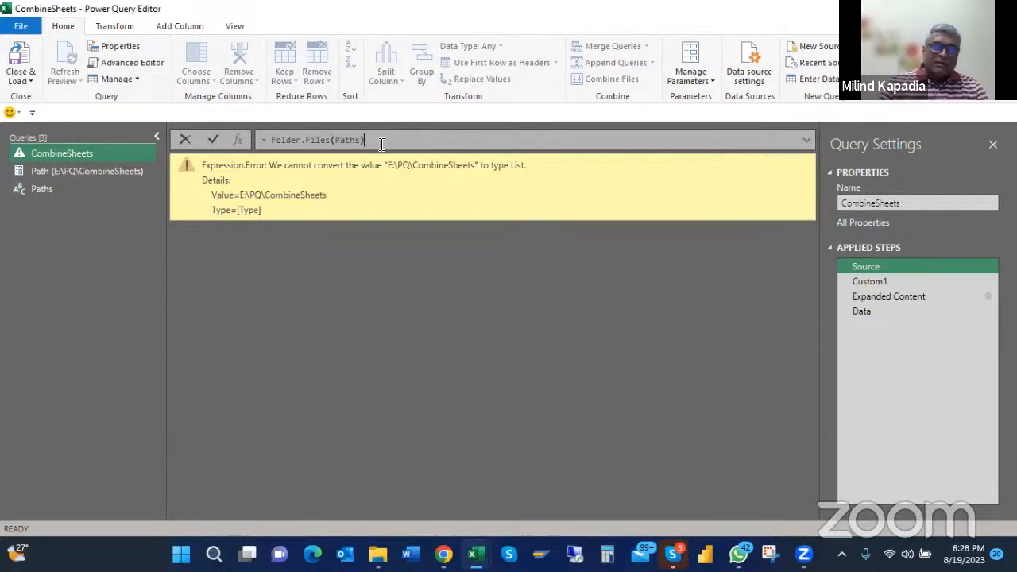
click(212, 141)
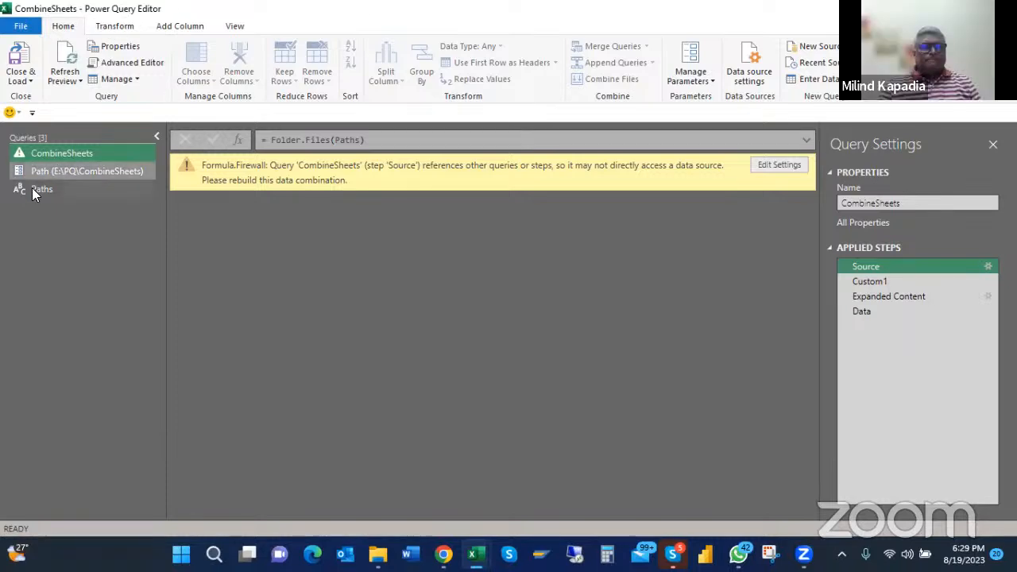
Insert a Path variable with the pasted folder path E:\PQ\CombineSheets above the Source line in the CombineSheets query's M code
click(135, 64)
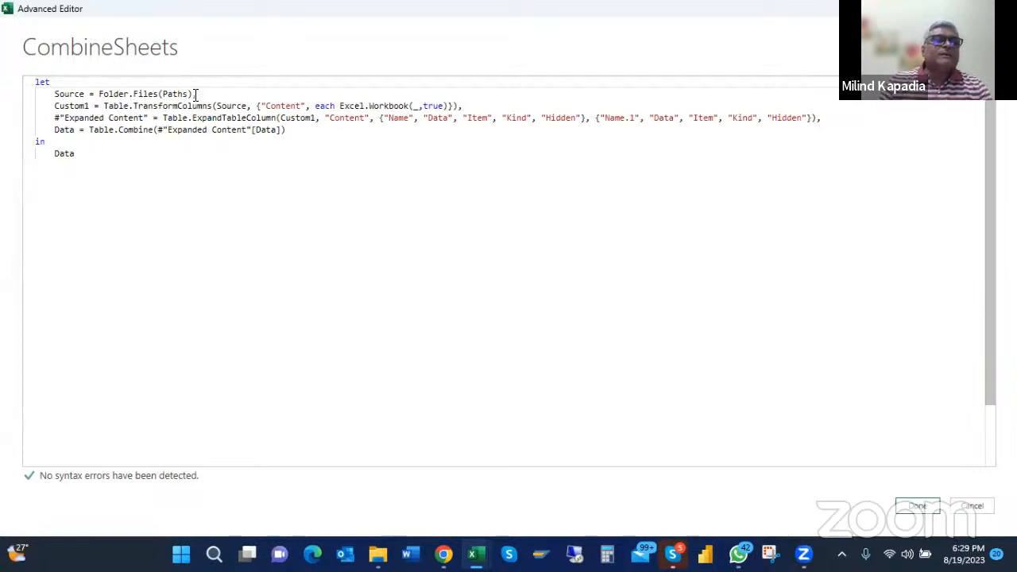
click(55, 94)
key(Return)
key(Up)
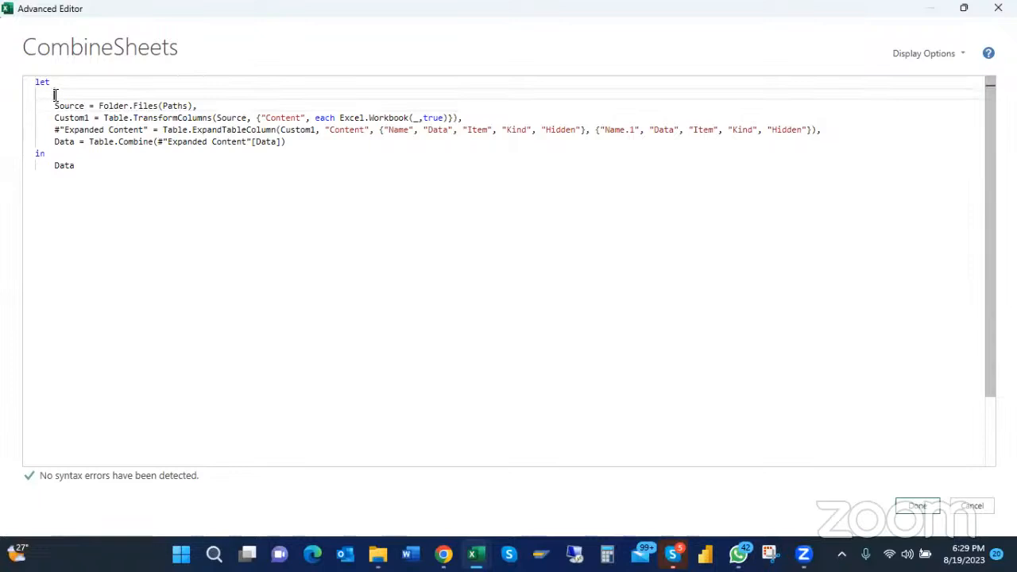
text(Path)
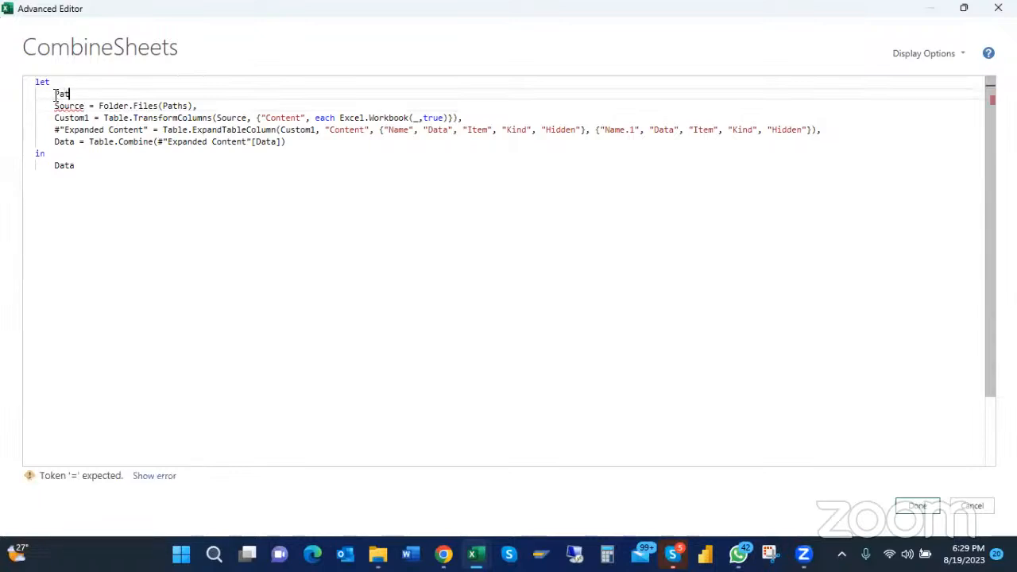
text( =)
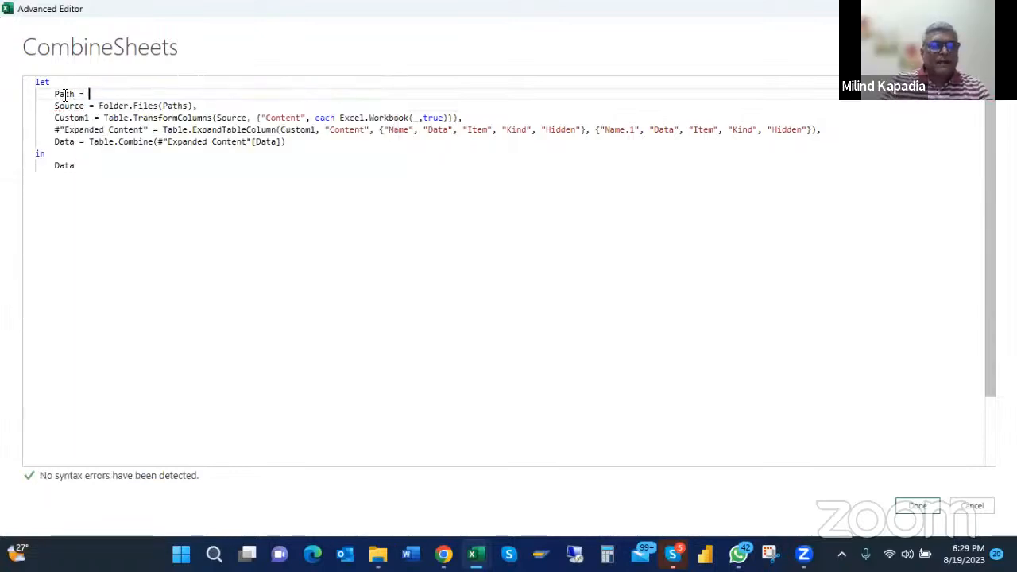
key(ctrl+v)
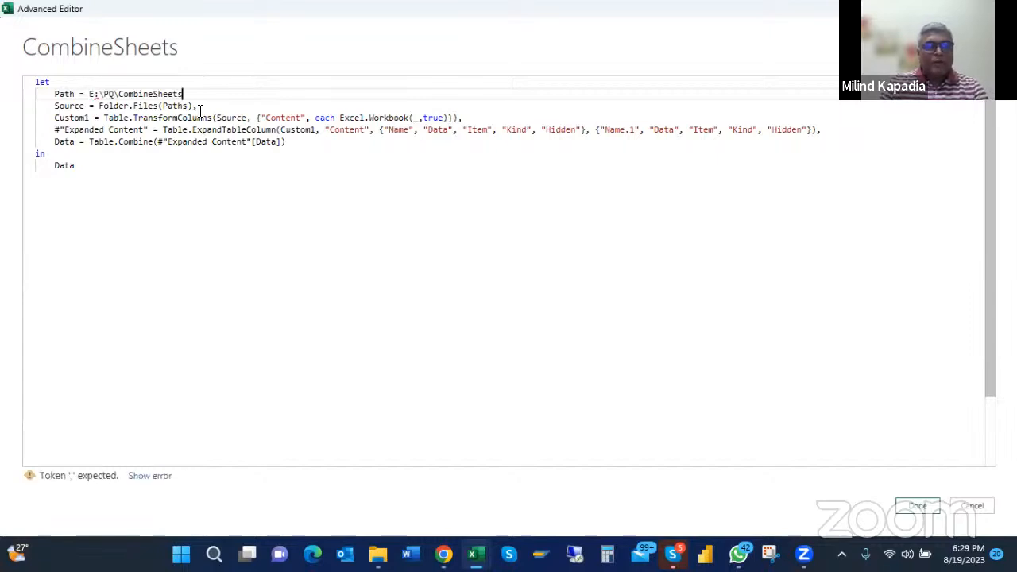
Enclose the E:\PQ\CombineSheets path in double quotes, rename its variable to Paths, and apply the M code
text(")
key(Left)
key(Left)
key(Left)
key(Left)
key(Left)
key(Left)
key(Left)
key(Left)
key(Left)
key(Left)
key(Left)
key(Left)
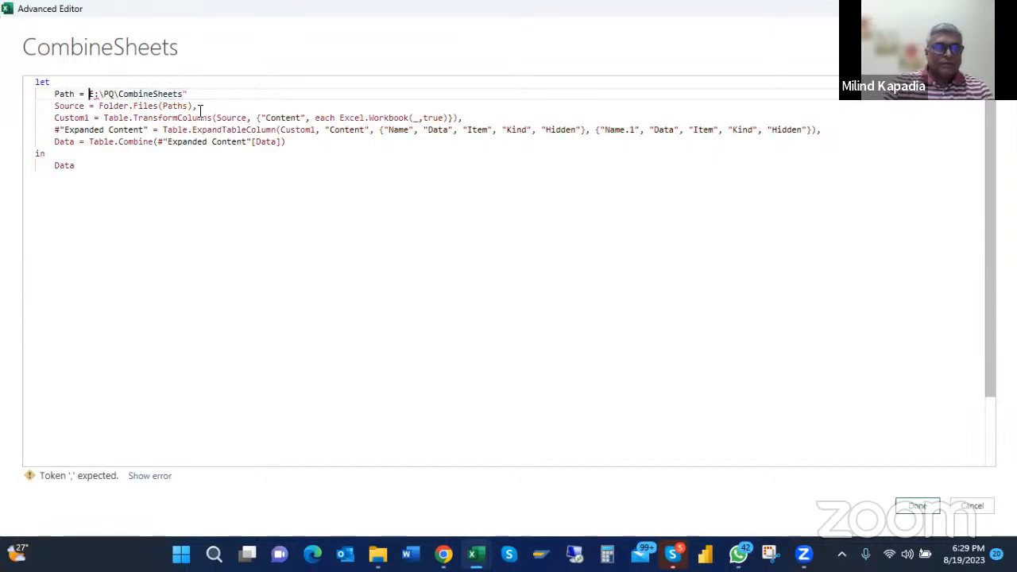
text(")
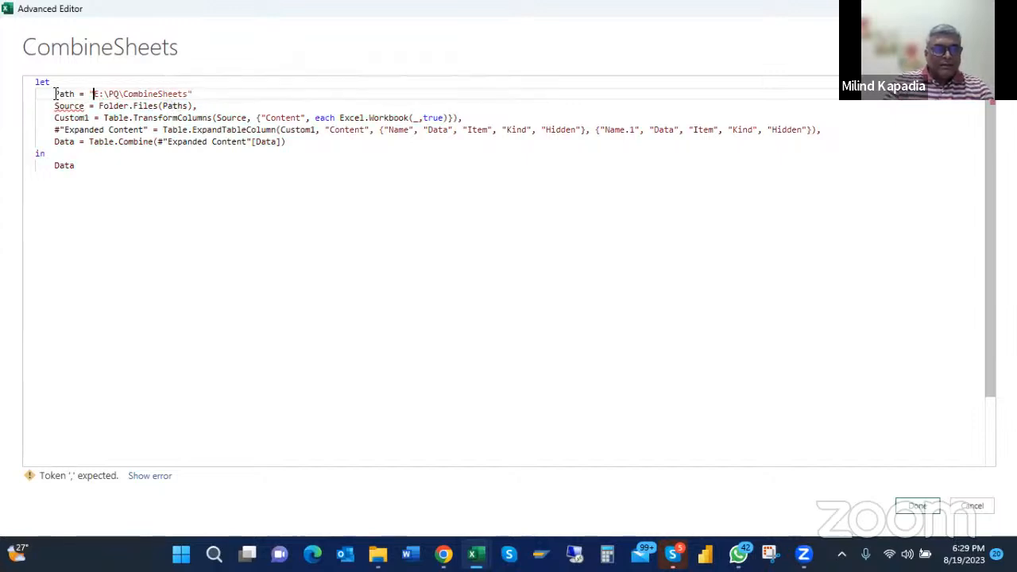
key(Right)
text(s)
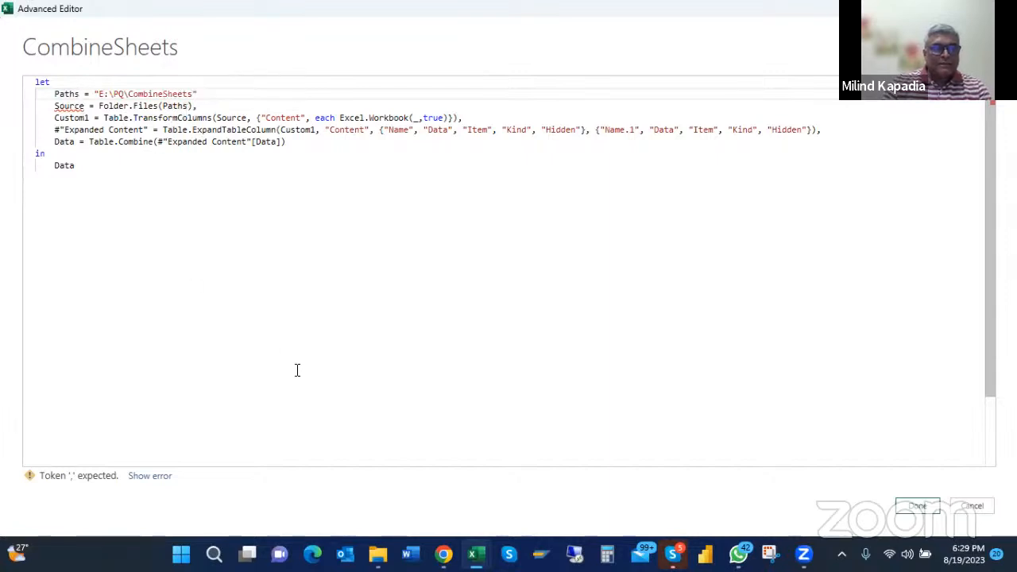
click(917, 506)
Delete the separate Paths query
click(35, 189)
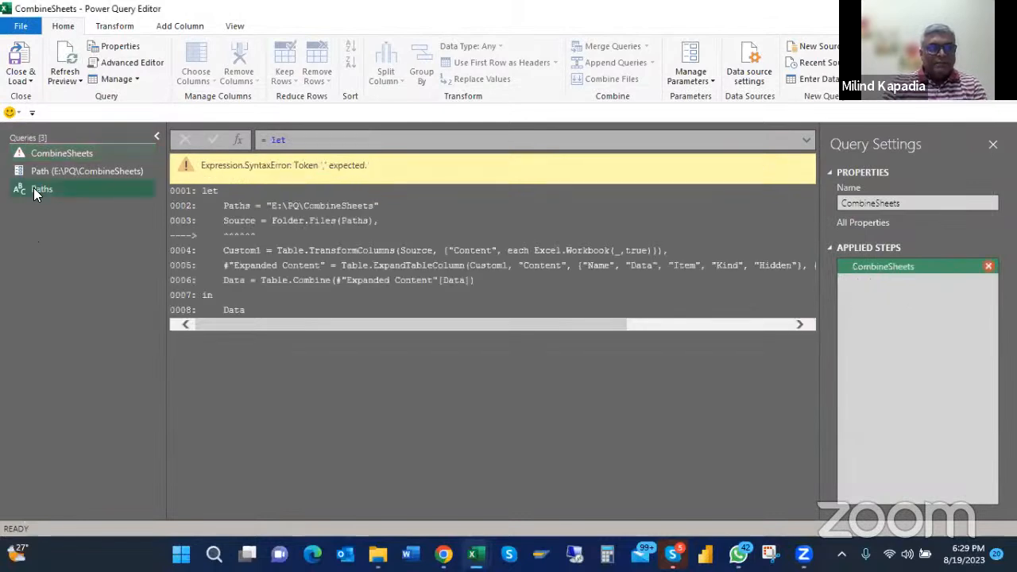
right_click(33, 187)
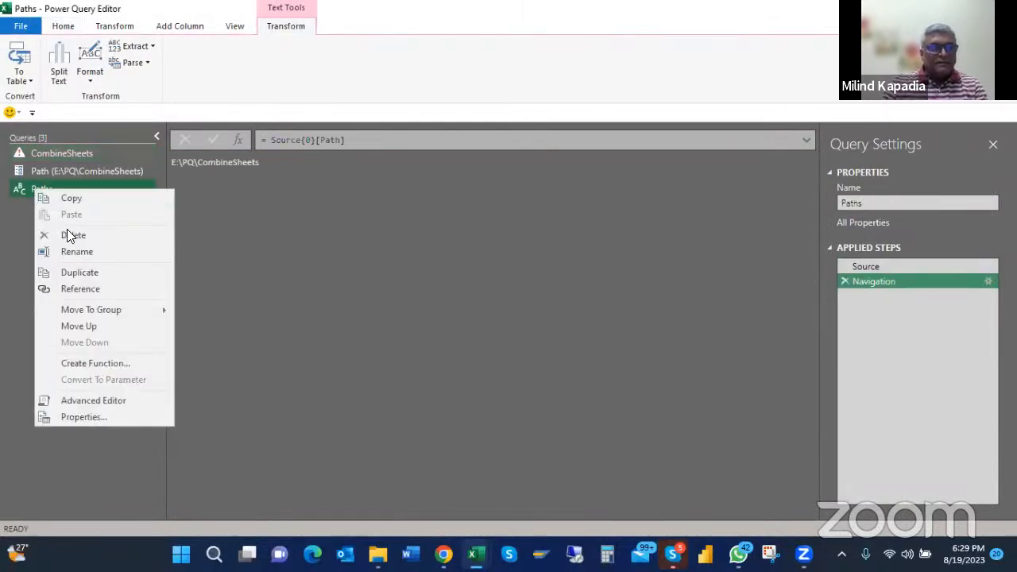
click(76, 236)
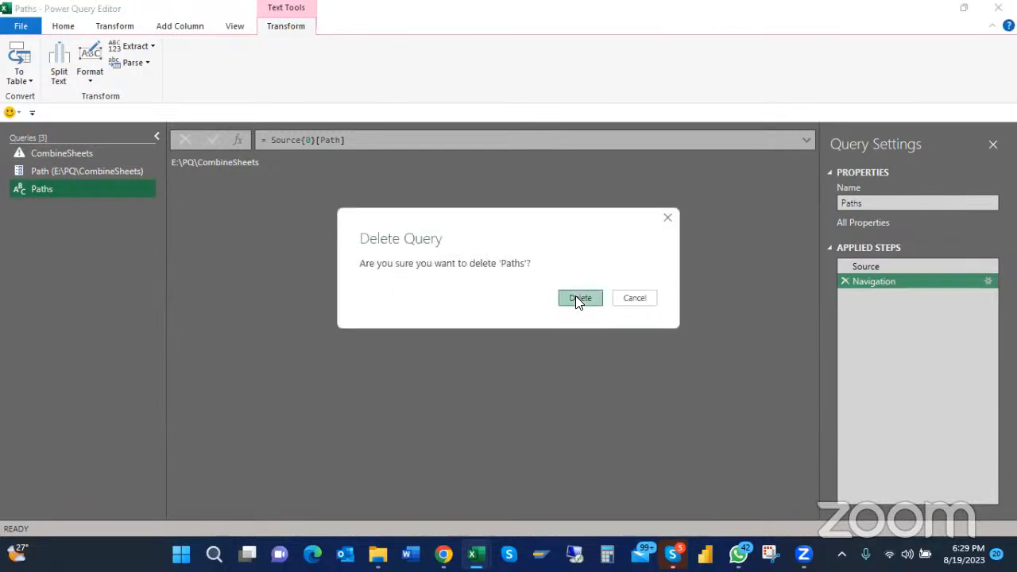
click(575, 297)
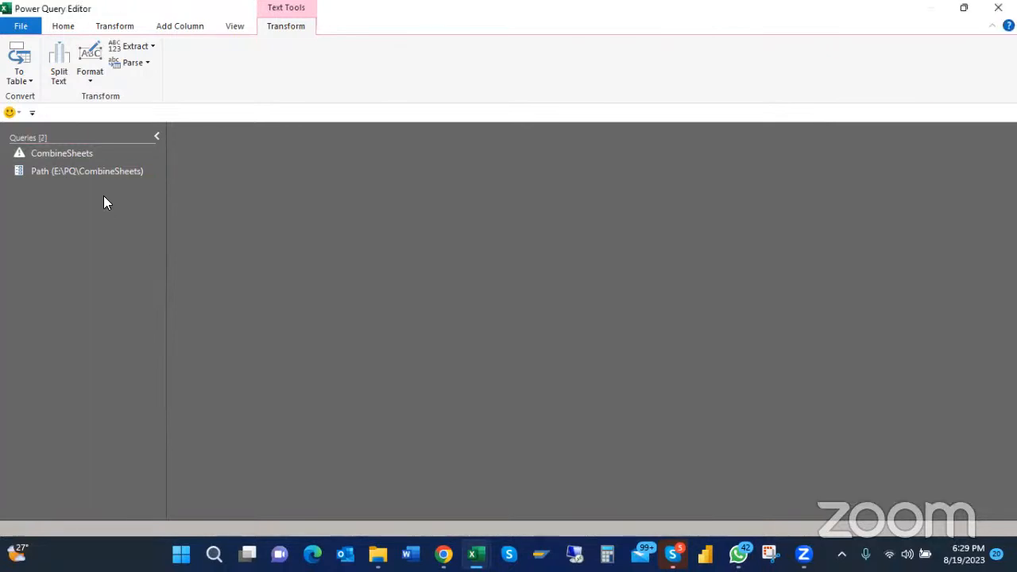
Add a comma at the end of the Paths line in the CombineSheets query's M code and apply it
click(58, 154)
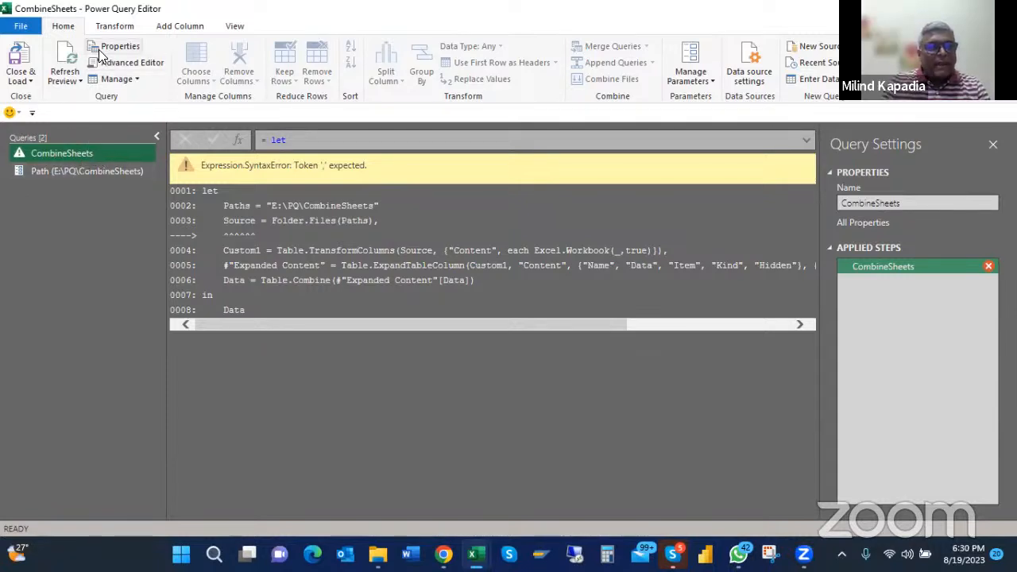
click(119, 63)
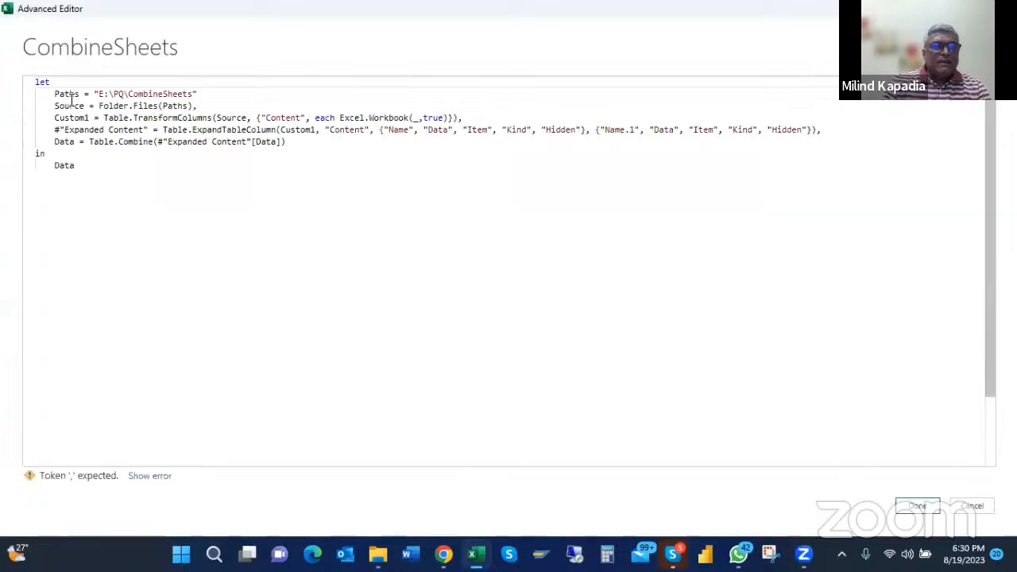
click(213, 91)
text(,)
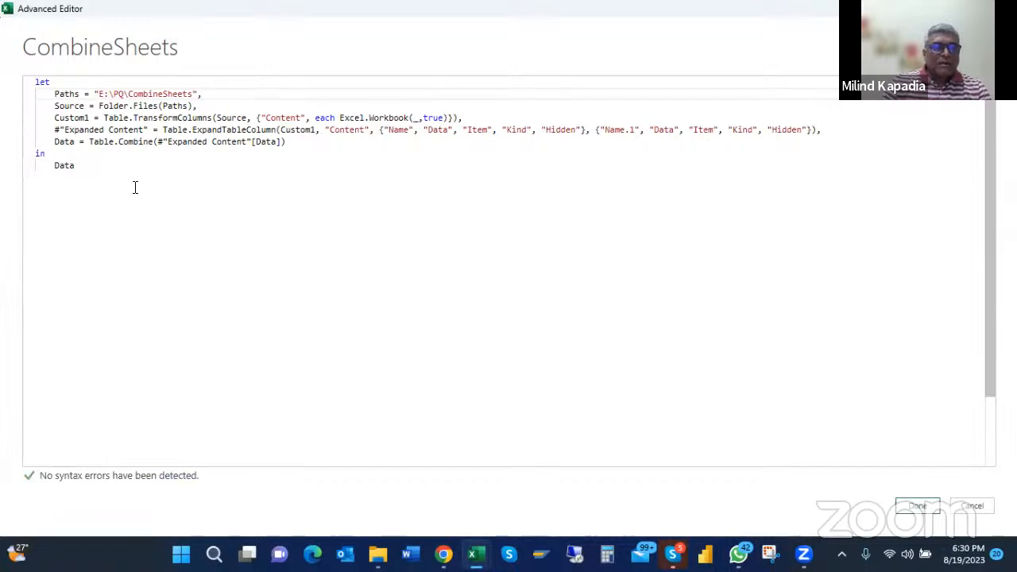
click(917, 505)
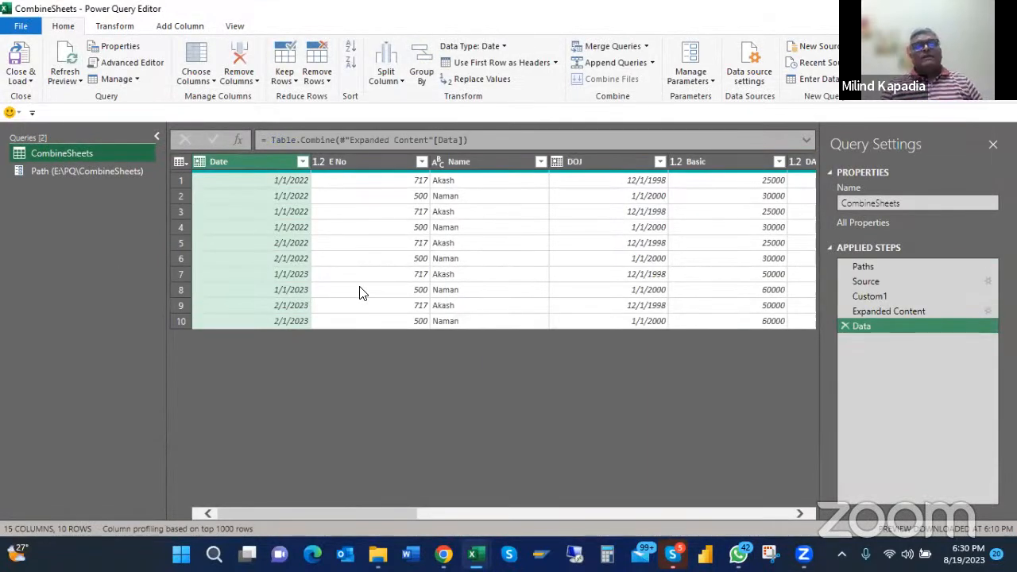
Compare the Path parameter with the Paths step of the CombineSheets query
click(90, 170)
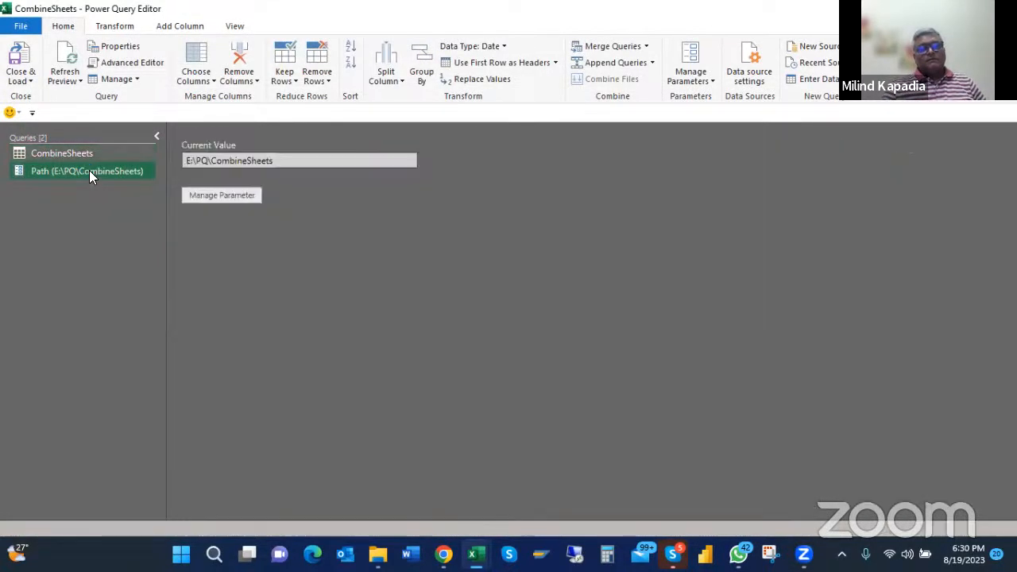
click(67, 154)
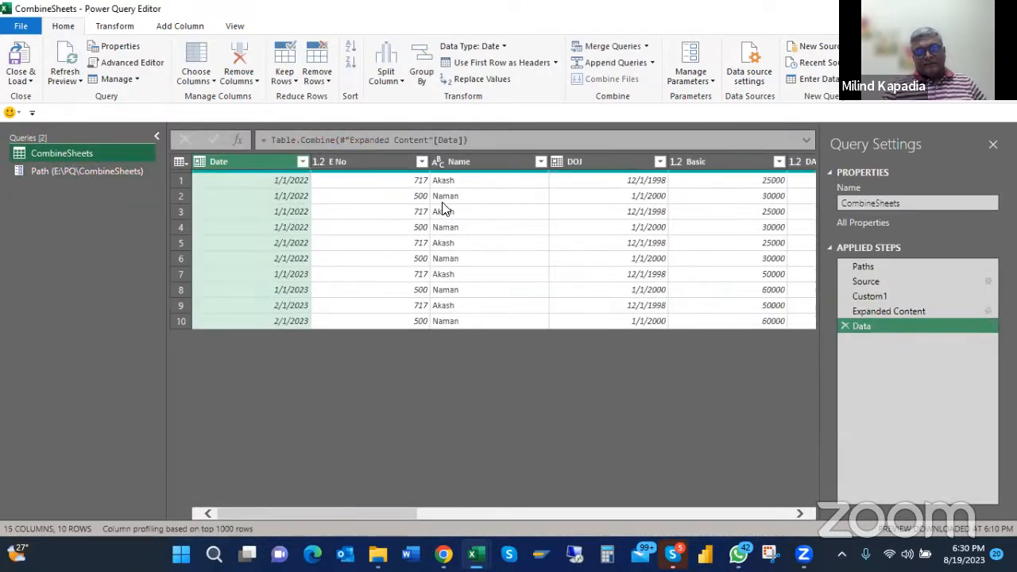
click(871, 267)
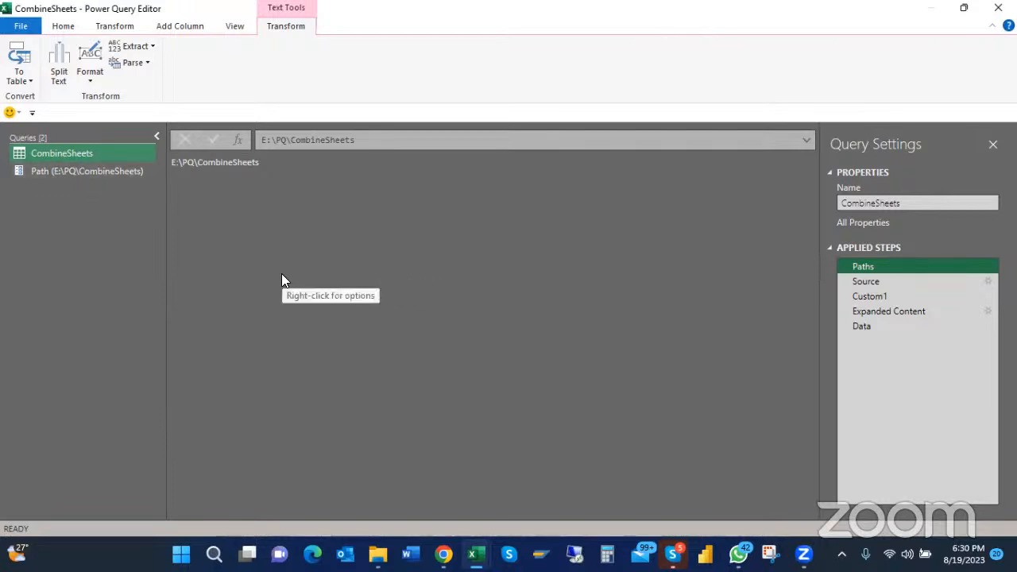
key(alt+Tab)
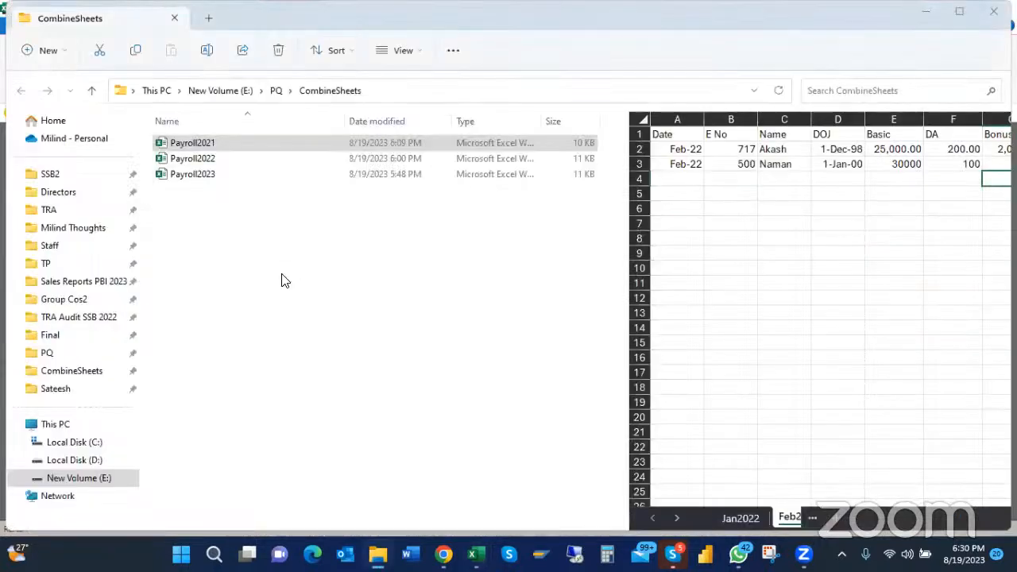
key(alt+Tab)
key(alt+Tab)
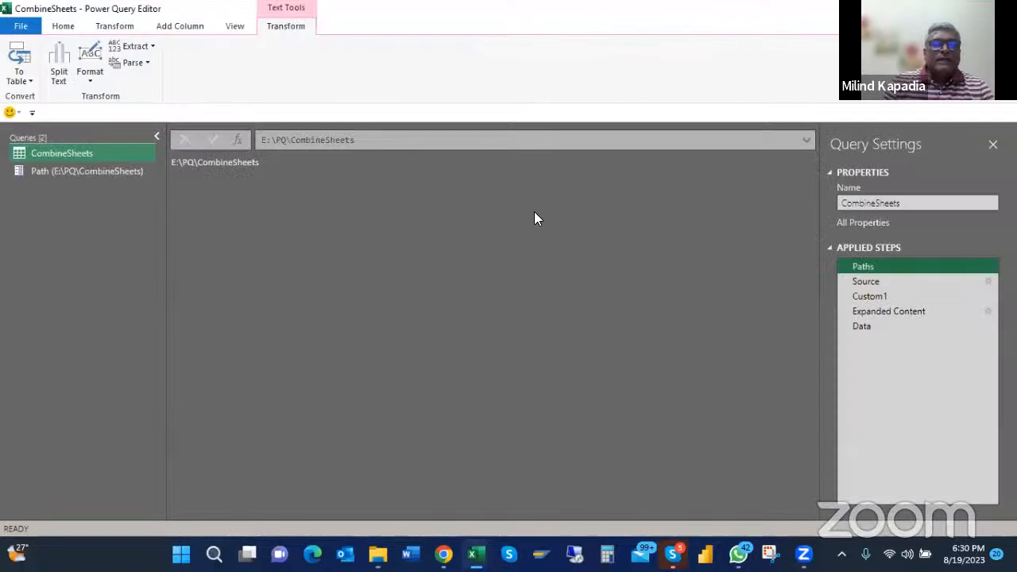
Open the CombineSheets M code for editing, and copy the path of the Sales Data SSB01 2022 subfolder from File Explorer
click(62, 26)
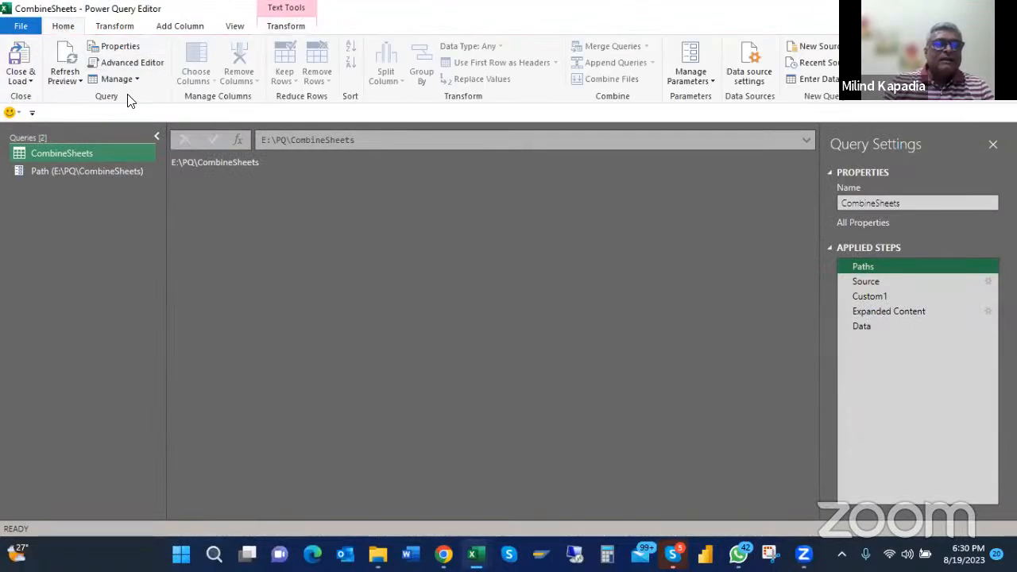
click(140, 68)
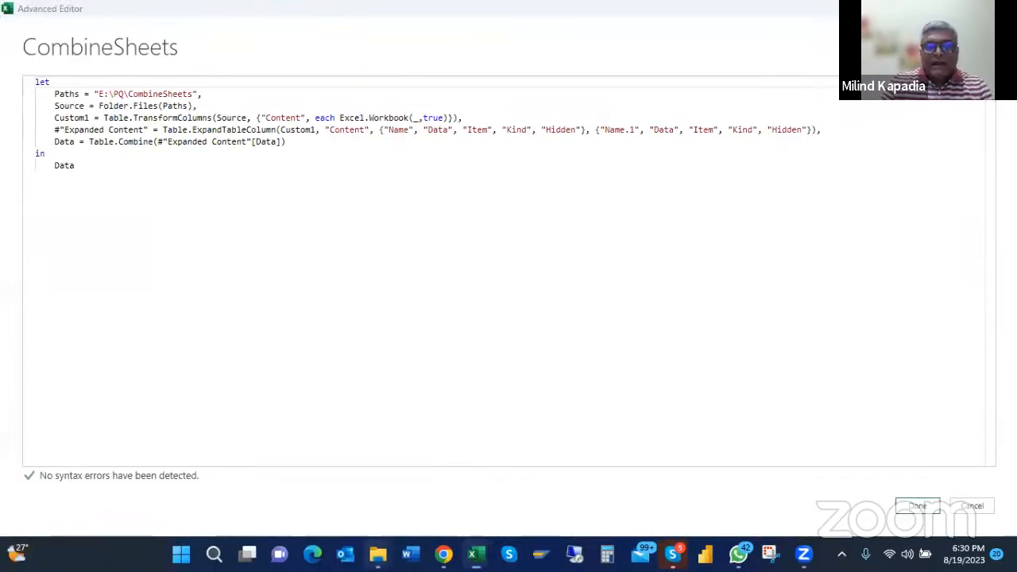
mouse_move(378, 554)
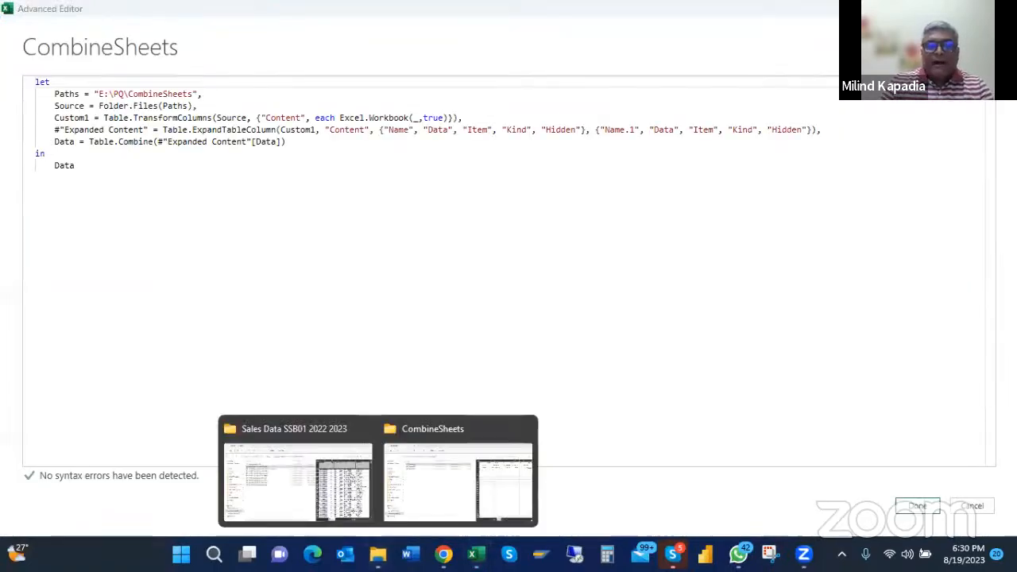
click(296, 463)
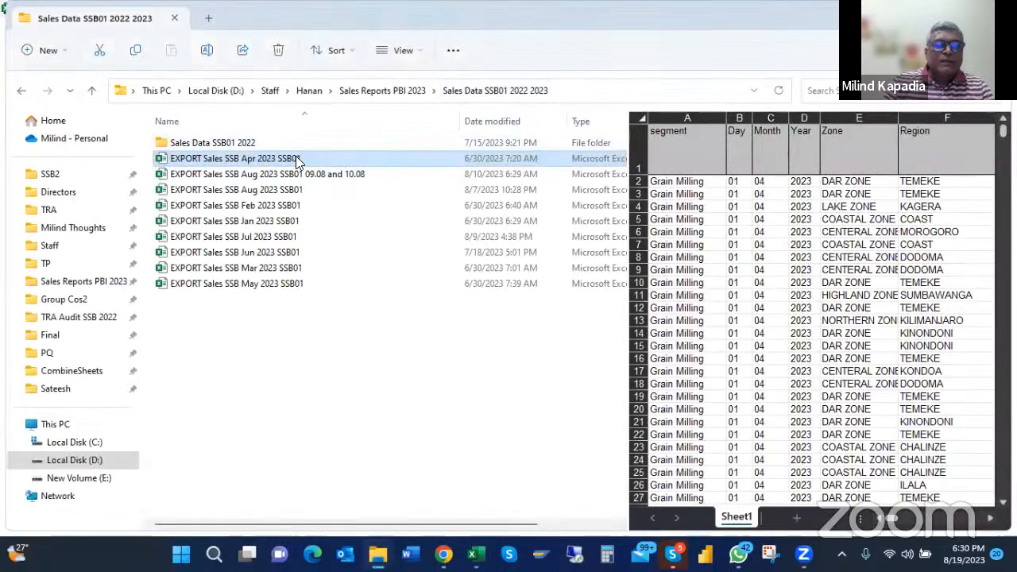
click(242, 145)
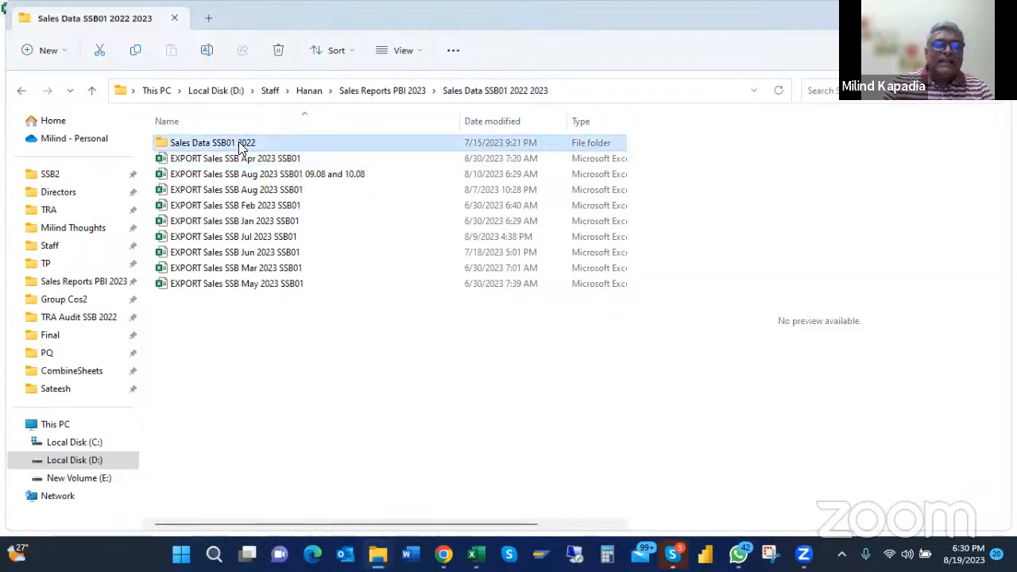
double_click(245, 145)
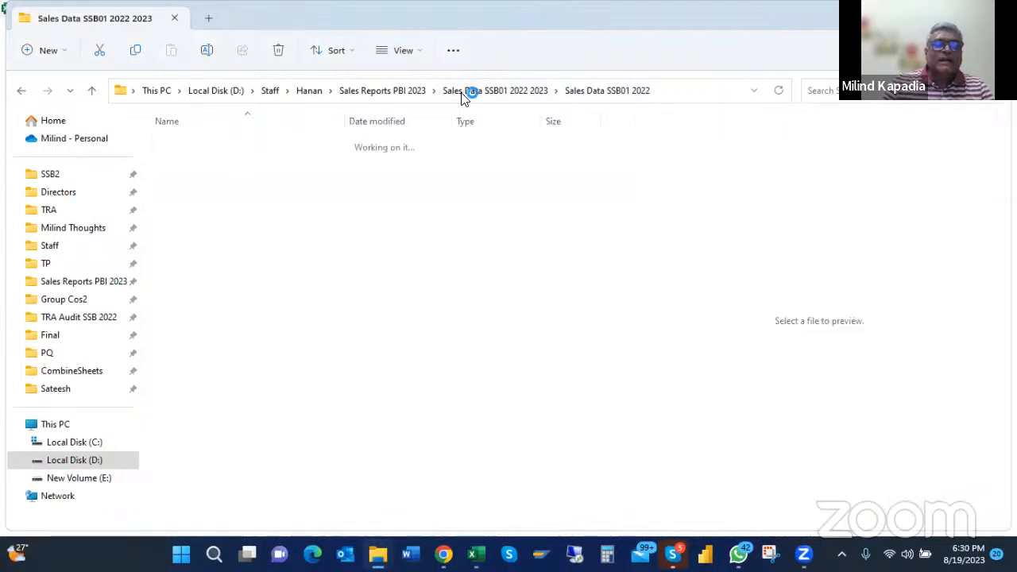
click(680, 89)
key(ctrl+c)
Replace the Paths value in the CombineSheets M code with the copied Sales Data SSB01 2022 folder path, apply it, and review the combined rows
key(alt+Tab)
click(101, 95)
key(shift+Right)
key(shift+Right)
key(shift+Right)
key(shift+Right)
key(shift+Right)
key(shift+Right)
key(shift+Right)
key(shift+Right)
key(shift+Right)
key(shift+Right)
key(shift+Right)
key(shift+Right)
key(shift+Right)
key(shift+Right)
key(shift+Right)
key(shift+Right)
key(shift+Right)
key(shift+Right)
key(shift+Right)
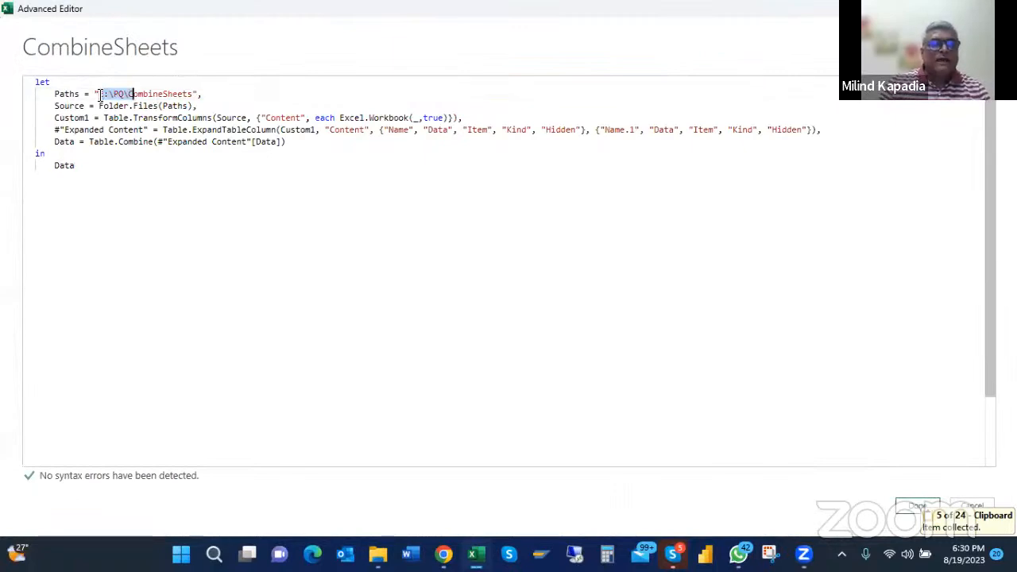
key(ctrl+v)
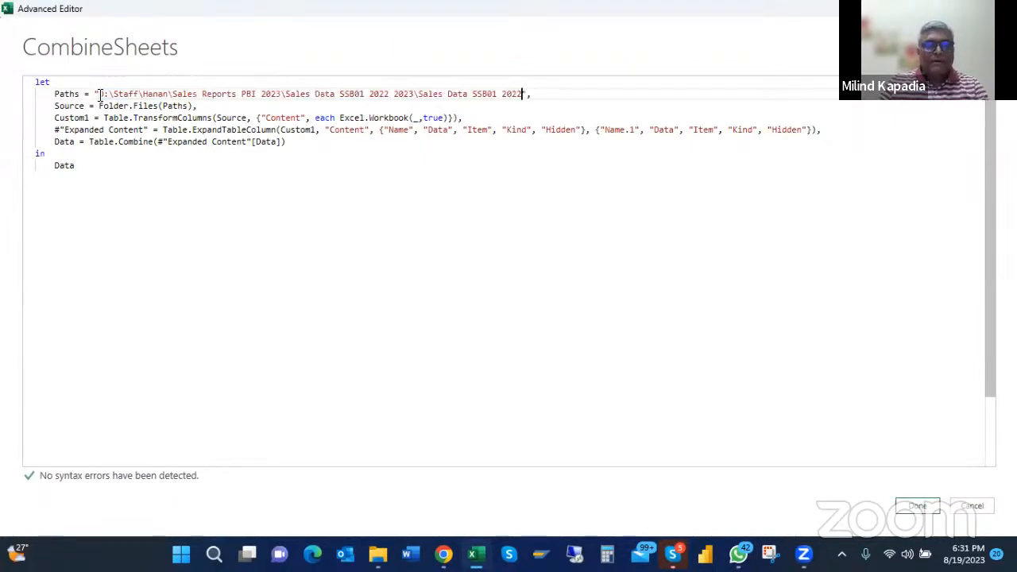
click(918, 506)
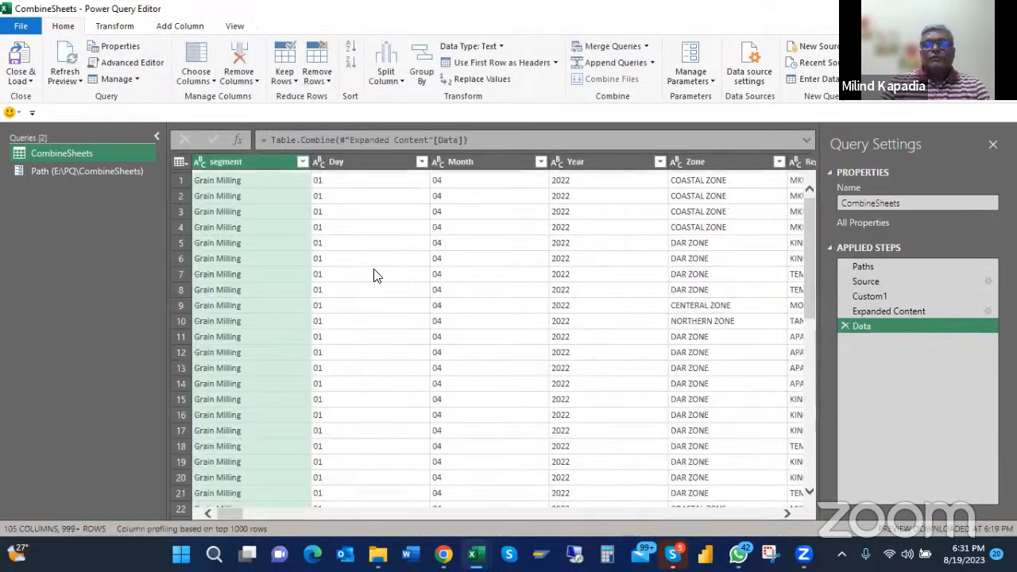
scroll(374, 275, down, 20)
scroll(377, 275, up, 20)
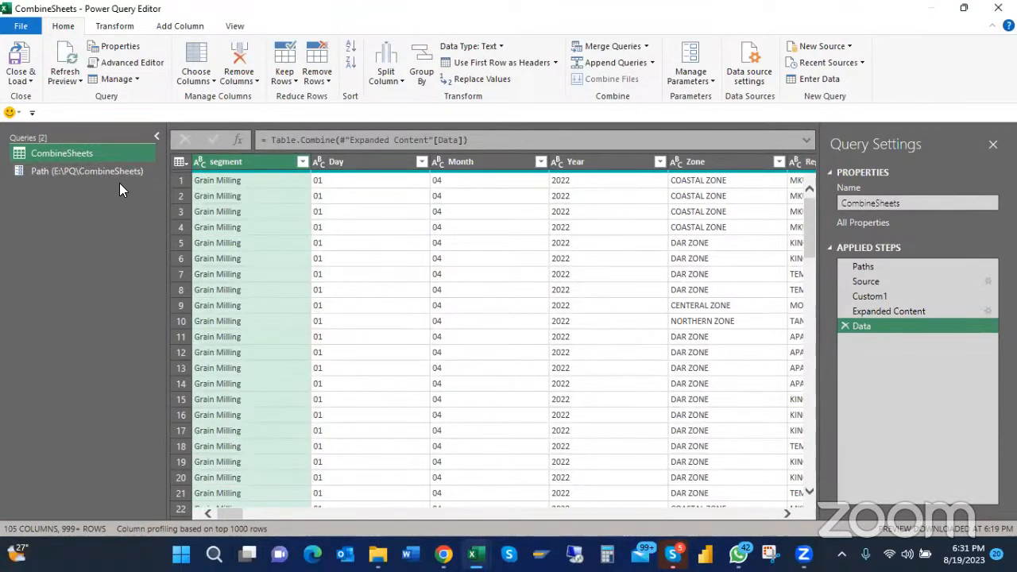
Copy the path of the E:\PQ\CombineSheets folder from File Explorer and return to the Power Query Editor
key(alt+Tab)
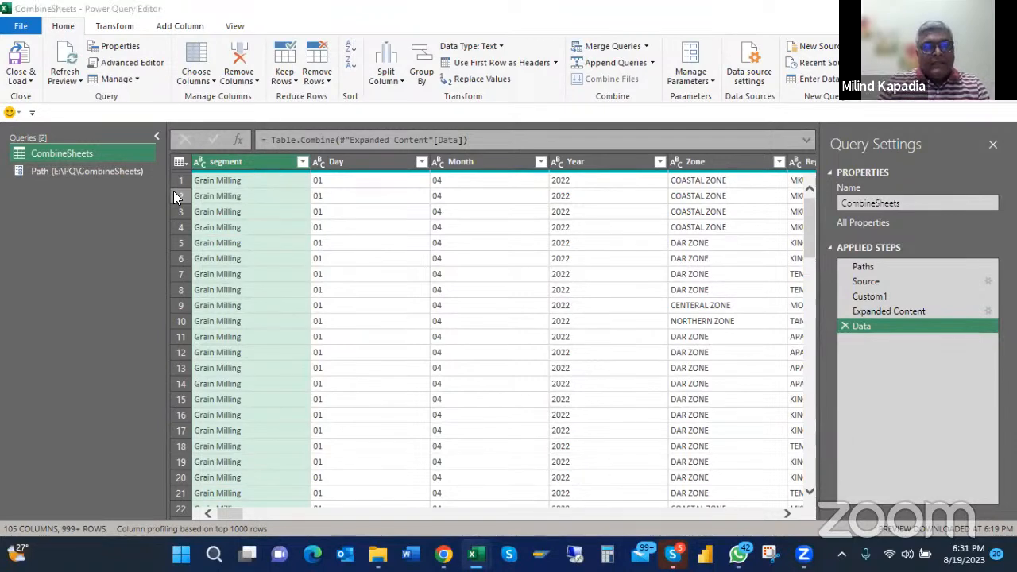
key(alt+Tab)
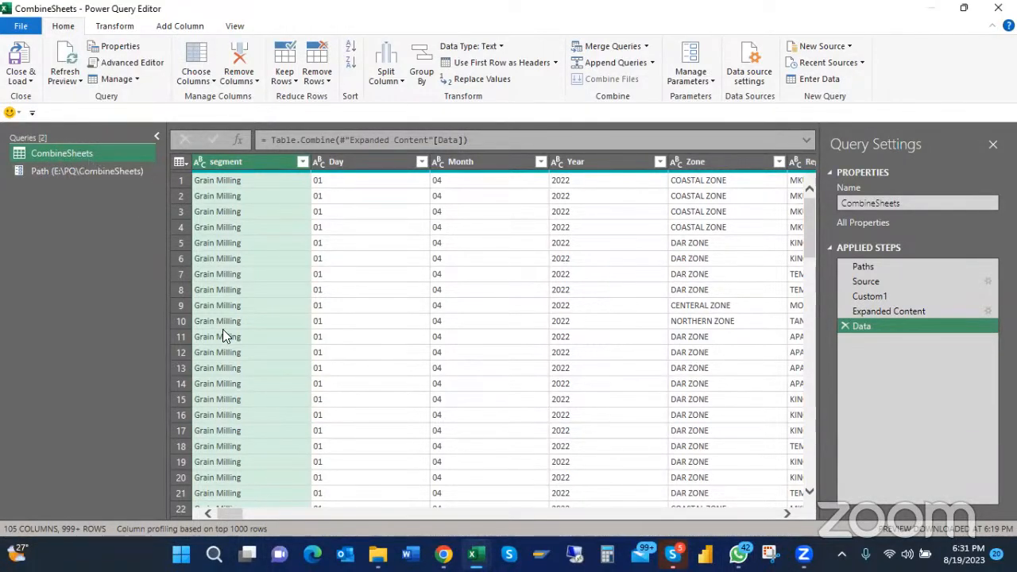
key(alt+Tab)
key(alt+Tab)
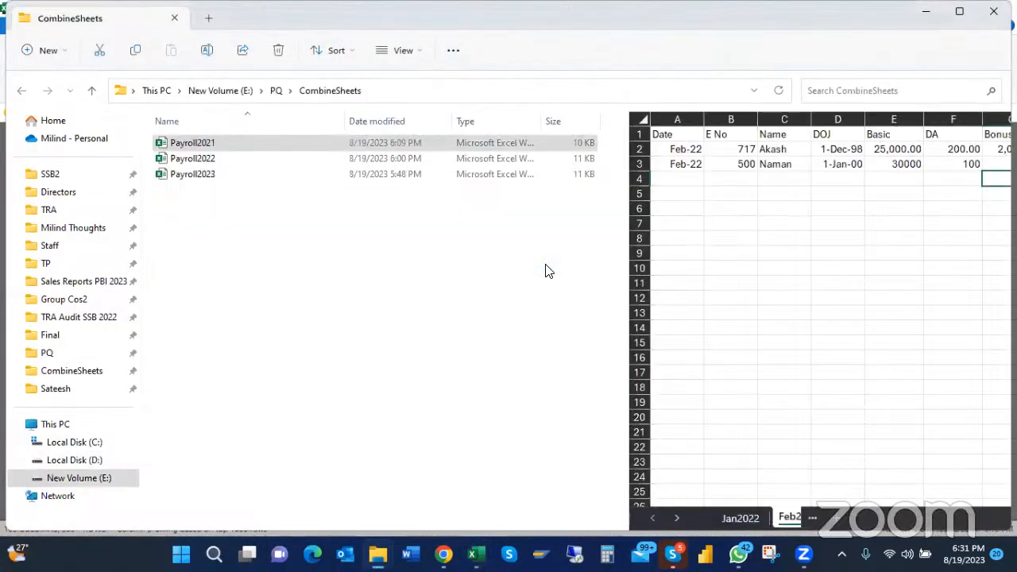
click(400, 91)
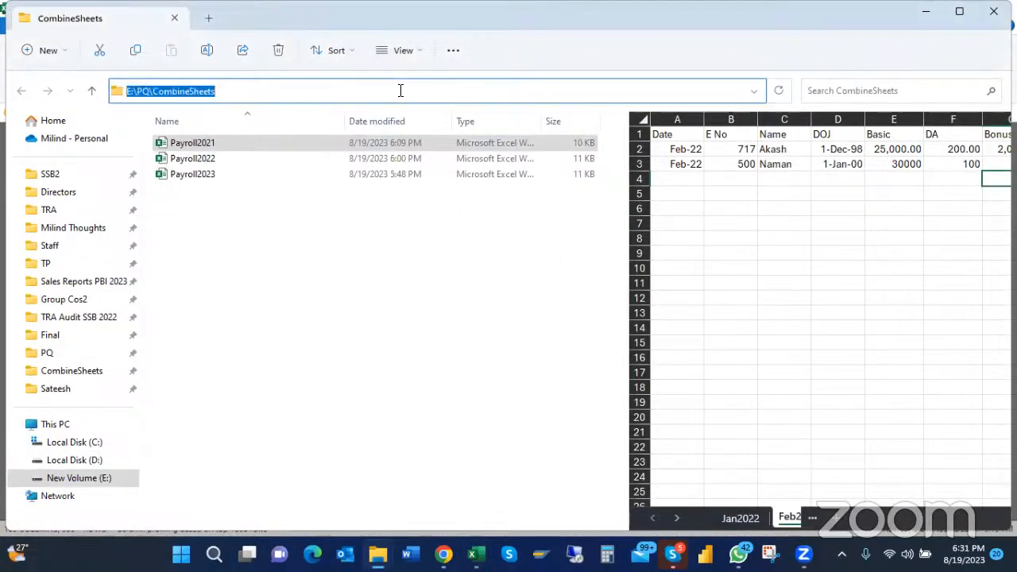
key(ctrl+c)
key(alt+Tab)
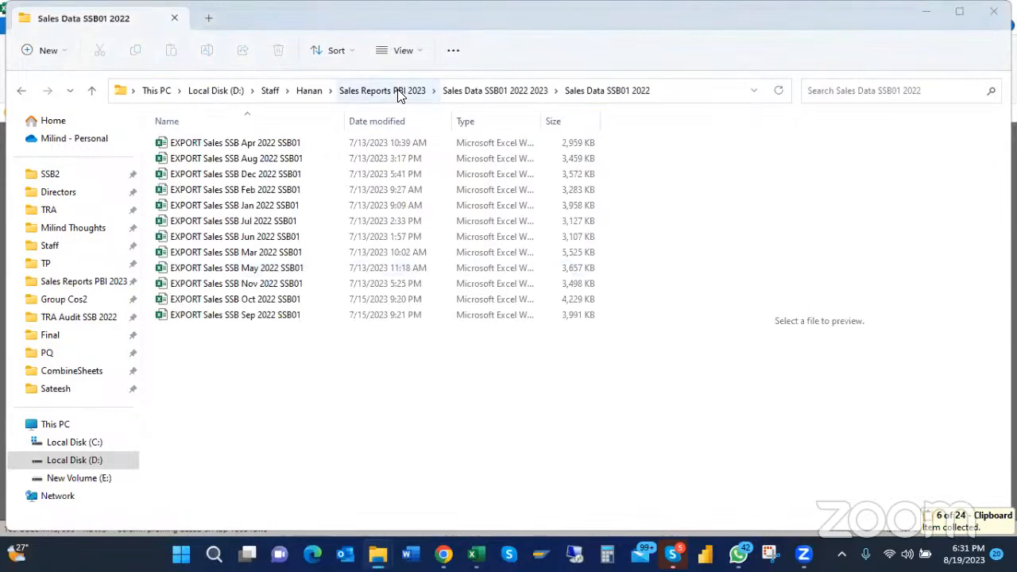
key(alt+Tab)
key(alt+Tab)
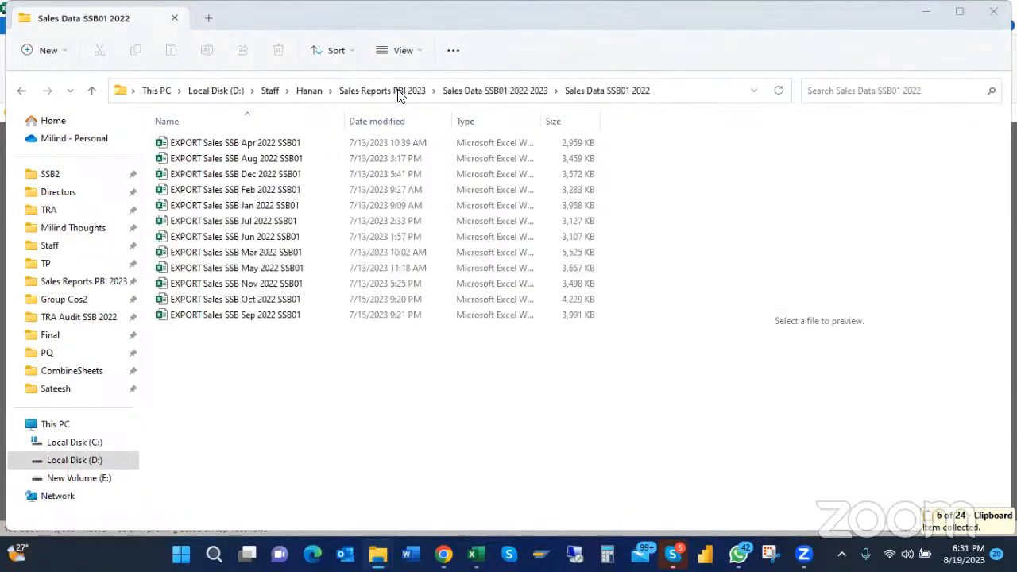
key(alt+Tab)
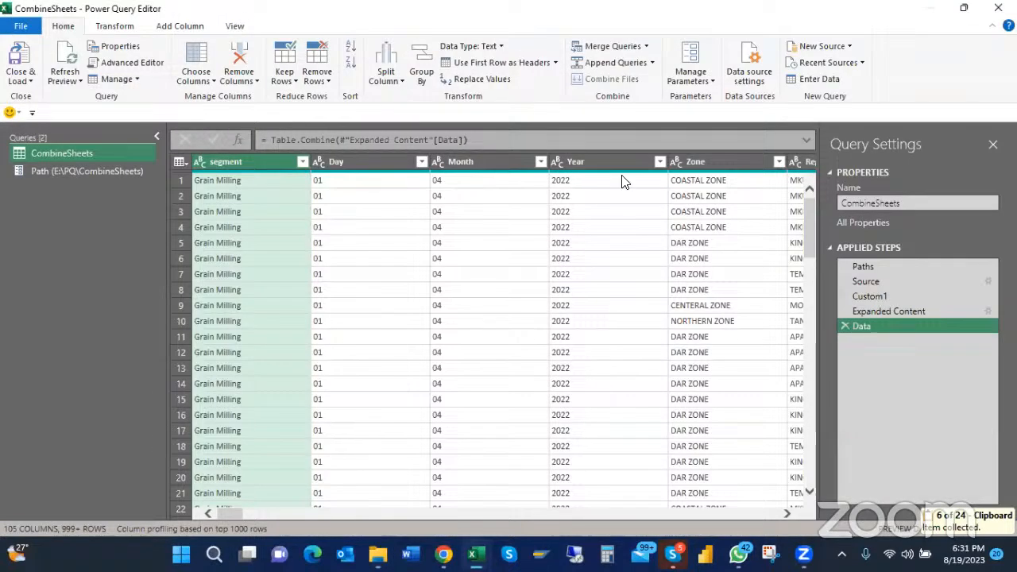
Replace the Paths value in the CombineSheets M code with the copied E:\PQ\CombineSheets folder path and apply it
click(865, 267)
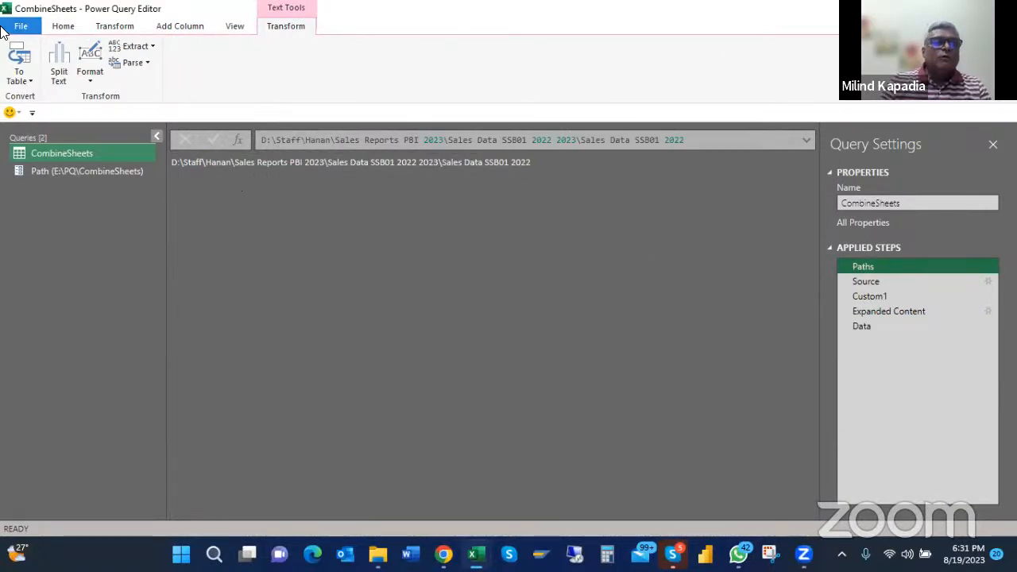
click(60, 28)
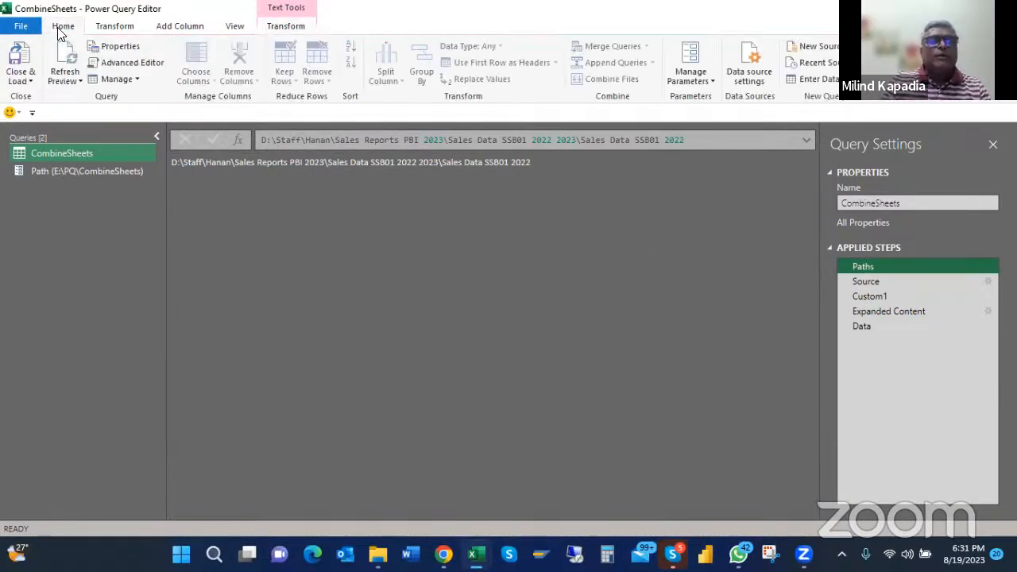
click(137, 62)
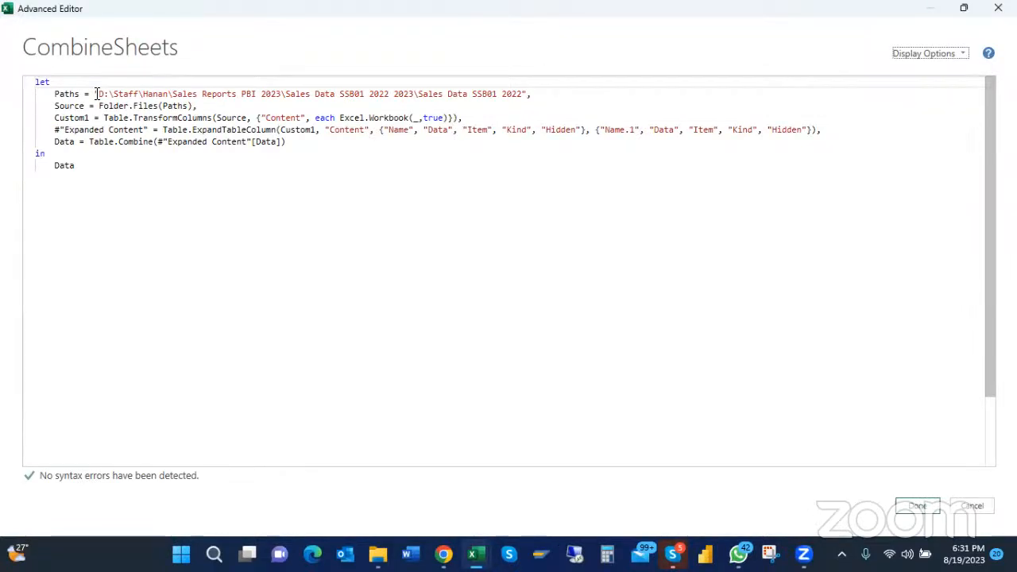
click(96, 94)
key(ctrl+shift+Right)
key(ctrl+shift+Right)
key(ctrl+shift+Right)
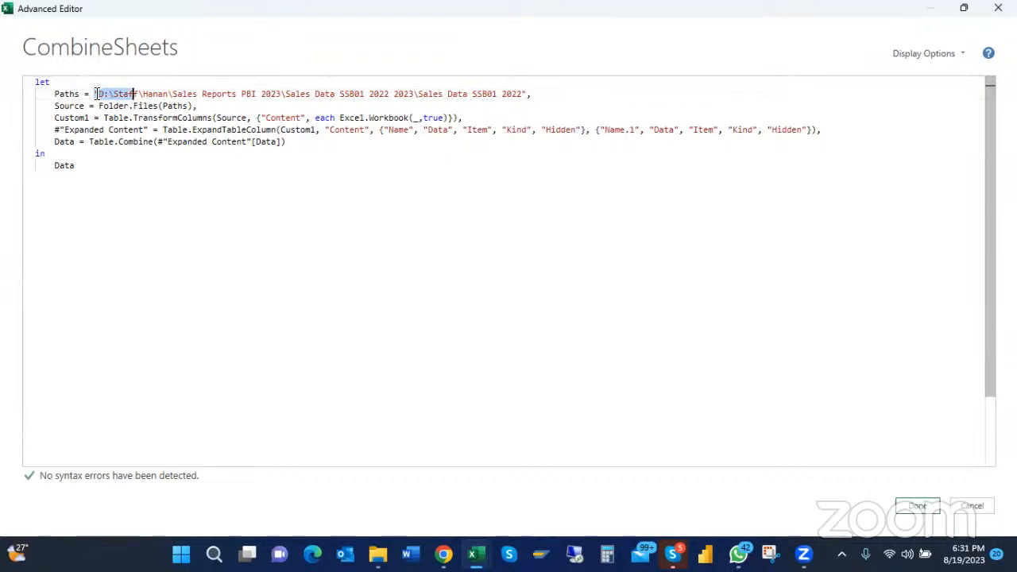
key(Right)
key(Right)
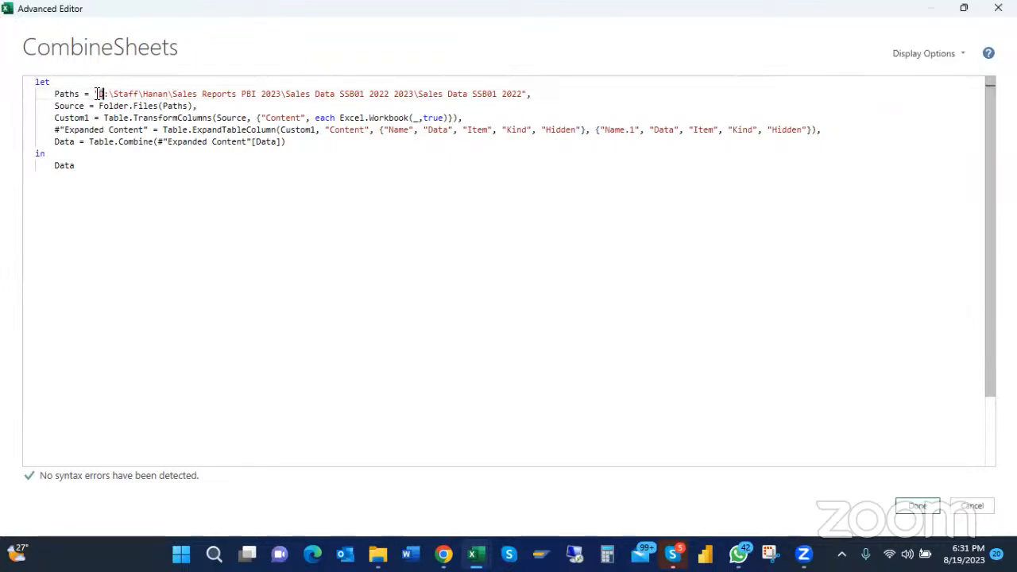
key(ctrl+shift+Right)
key(ctrl+shift+Right)
key(ctrl+shift+Right)
key(shift+Right)
key(shift+Right)
key(shift+Right)
key(shift+Right)
key(shift+Right)
key(shift+Right)
key(shift+Right)
key(shift+Right)
key(shift+Right)
key(shift+Right)
key(shift+Right)
key(shift+Right)
key(shift+Right)
key(shift+Right)
key(shift+Right)
key(shift+Right)
key(shift+Right)
key(shift+Right)
key(shift+Right)
key(shift+Right)
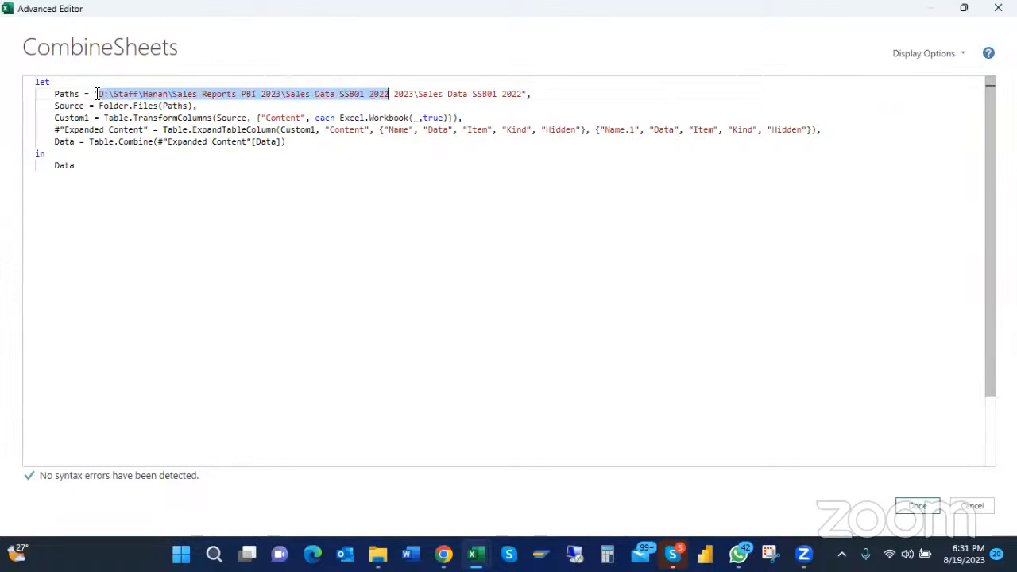
key(shift+Right)
key(shift+Right)
key(shift+Right)
key(shift+Right)
key(shift+Right)
key(shift+Right)
key(shift+Right)
key(shift+Right)
key(shift+Right)
key(shift+Right)
key(shift+Right)
key(shift+Right)
key(shift+Right)
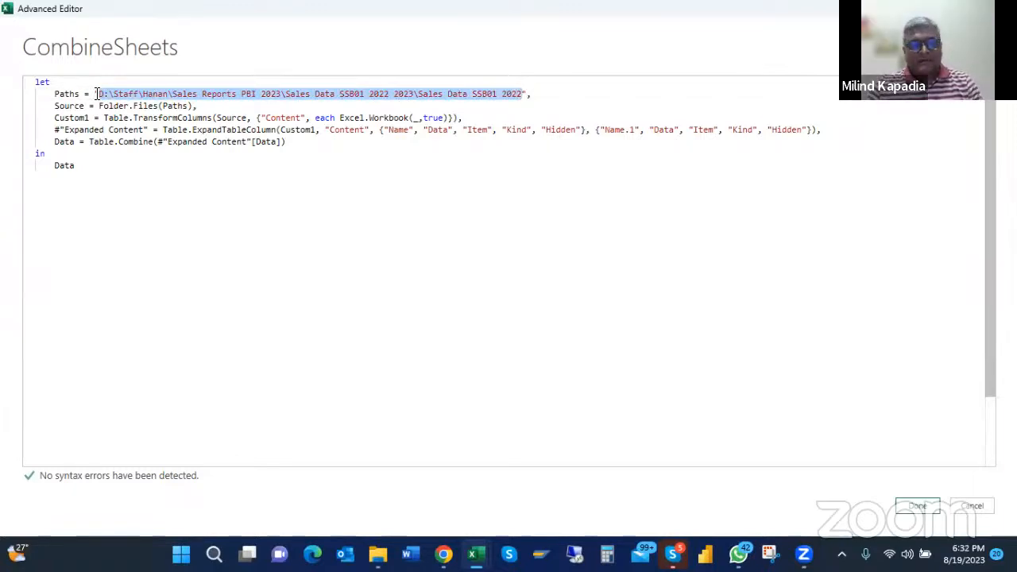
key(ctrl+v)
click(921, 506)
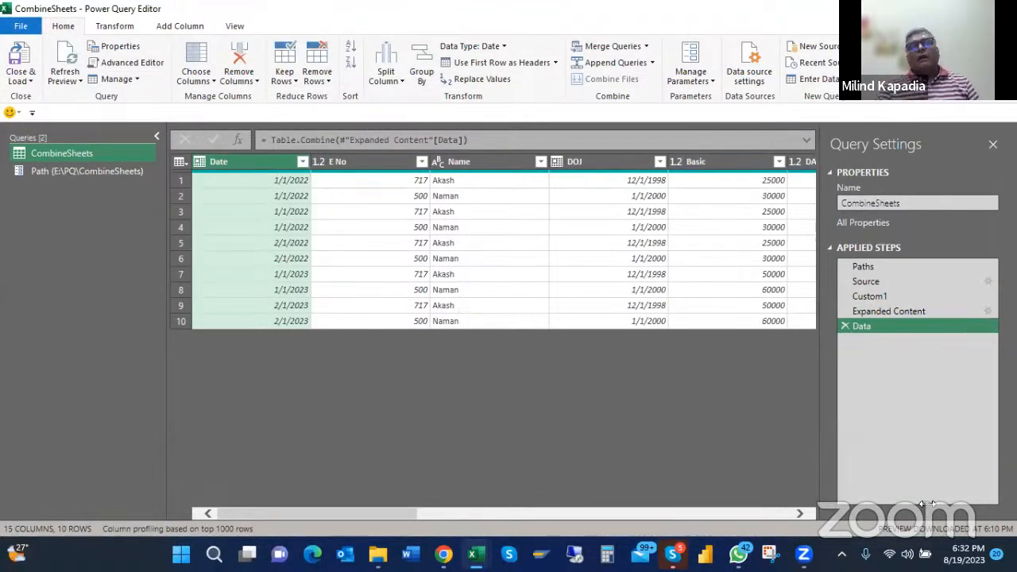
Review the Source, Custom1, Expanded Content and Data steps of CombineSheets, and close and load the query into the workbook
drag(873, 282, 880, 290)
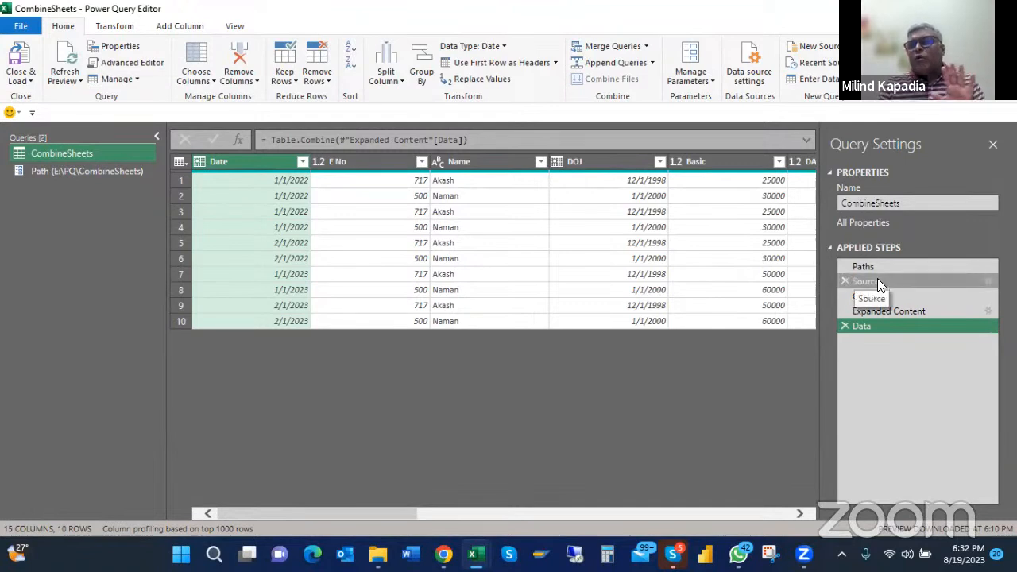
click(879, 282)
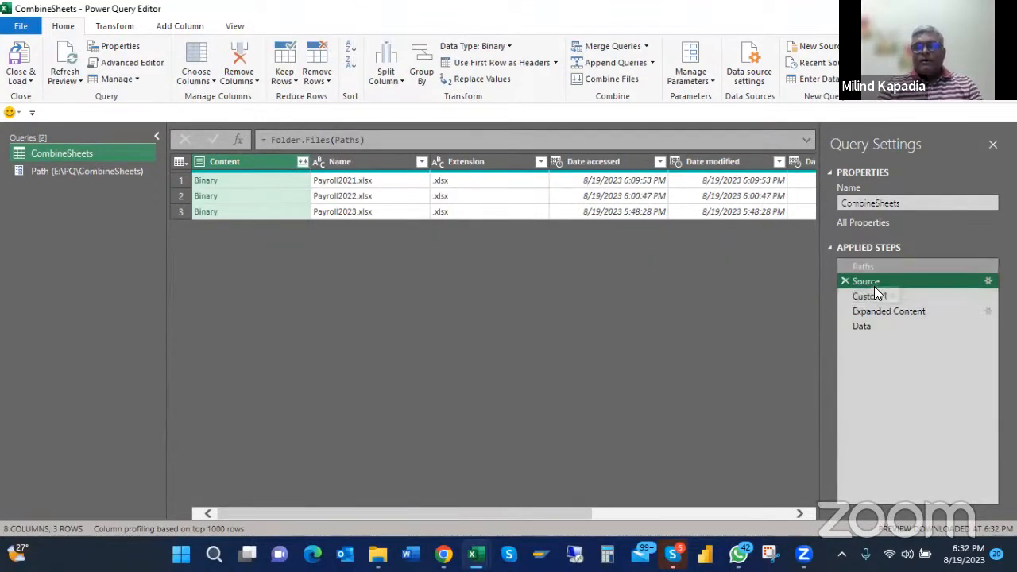
click(874, 296)
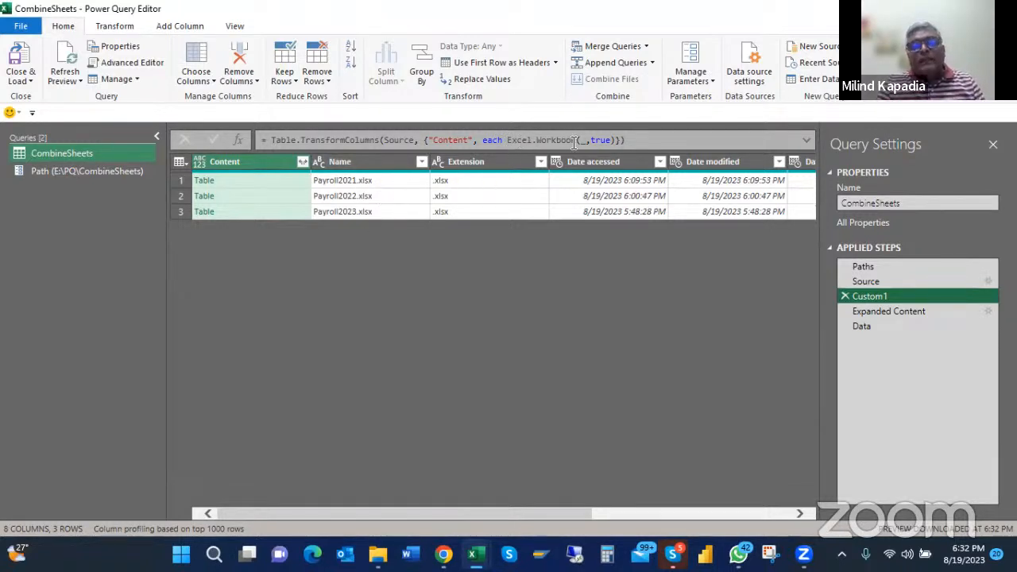
click(909, 310)
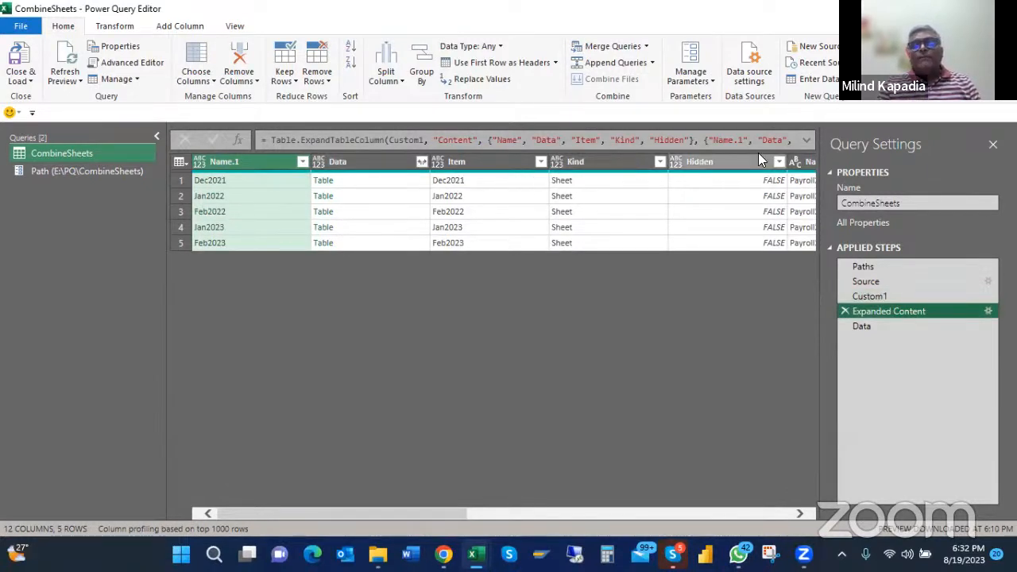
click(808, 141)
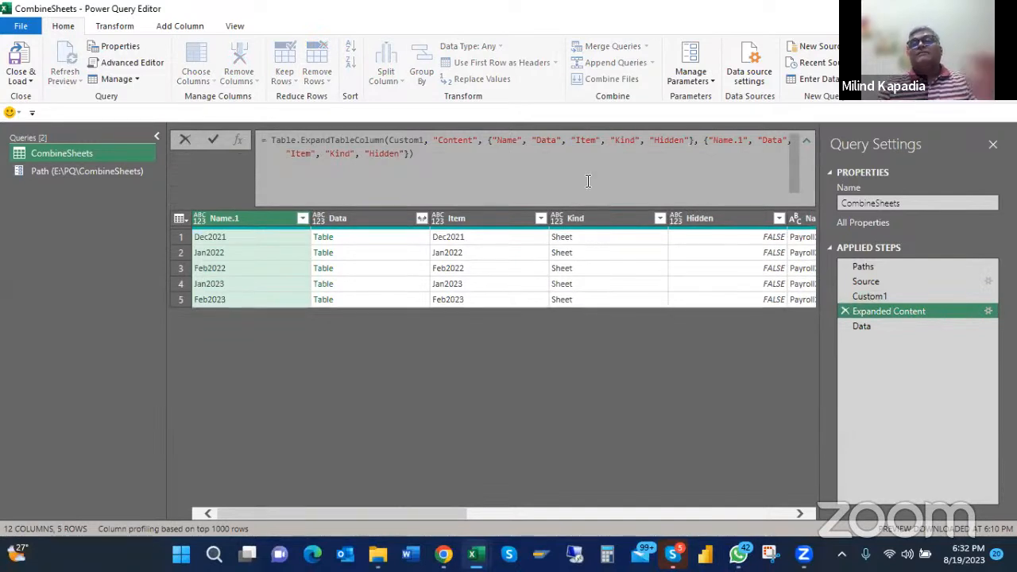
click(859, 327)
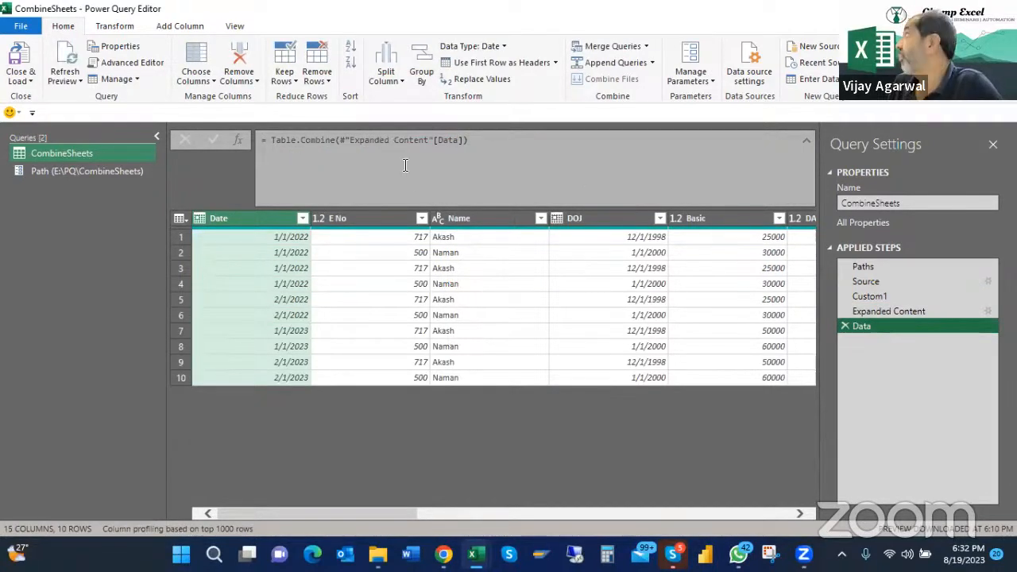
click(30, 80)
click(51, 100)
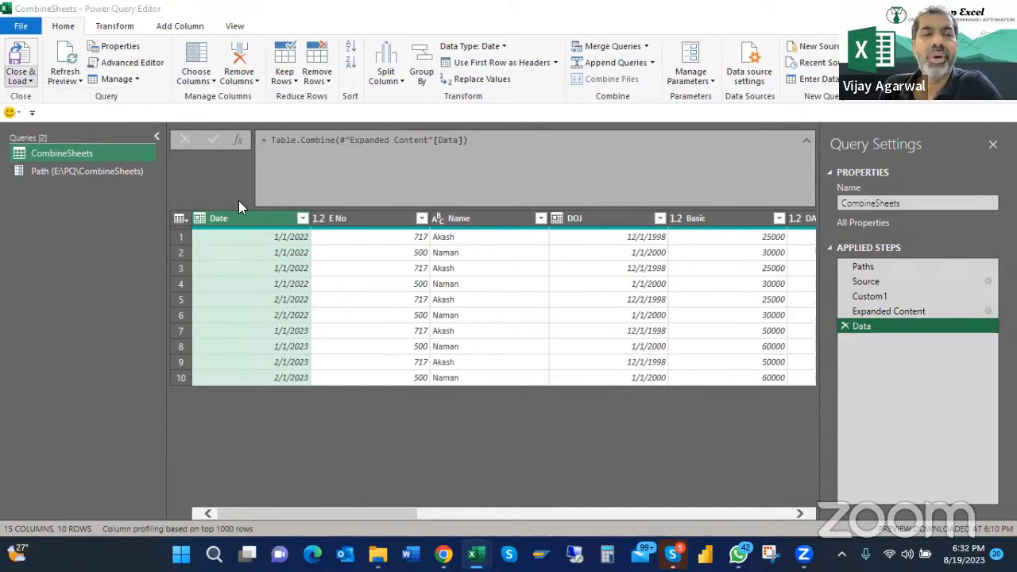
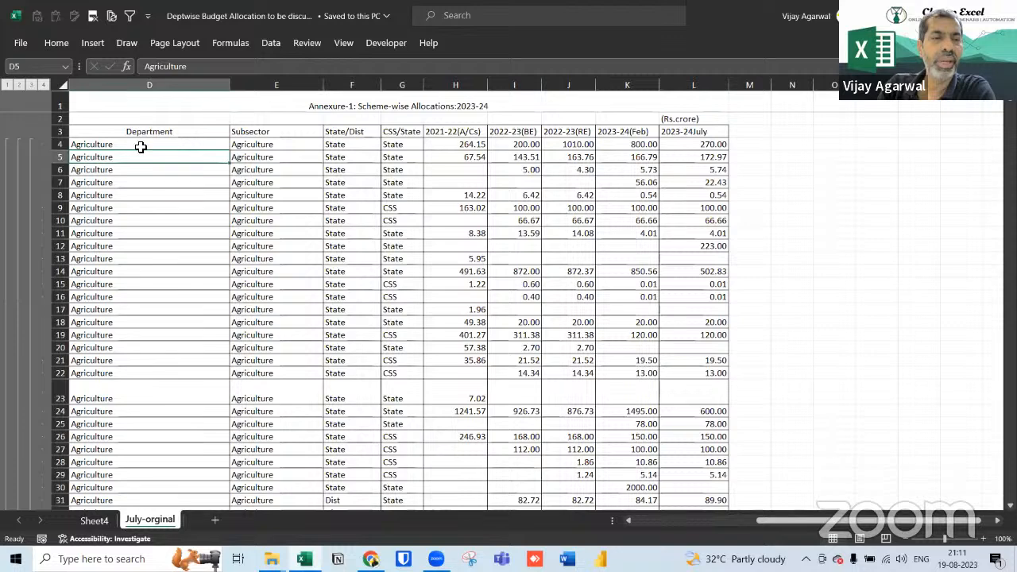
Look over the scheme allocation data from the Department header on the July-orginal sheet, and go to cell A1 of Sheet4
click(142, 131)
drag(139, 129, 710, 406)
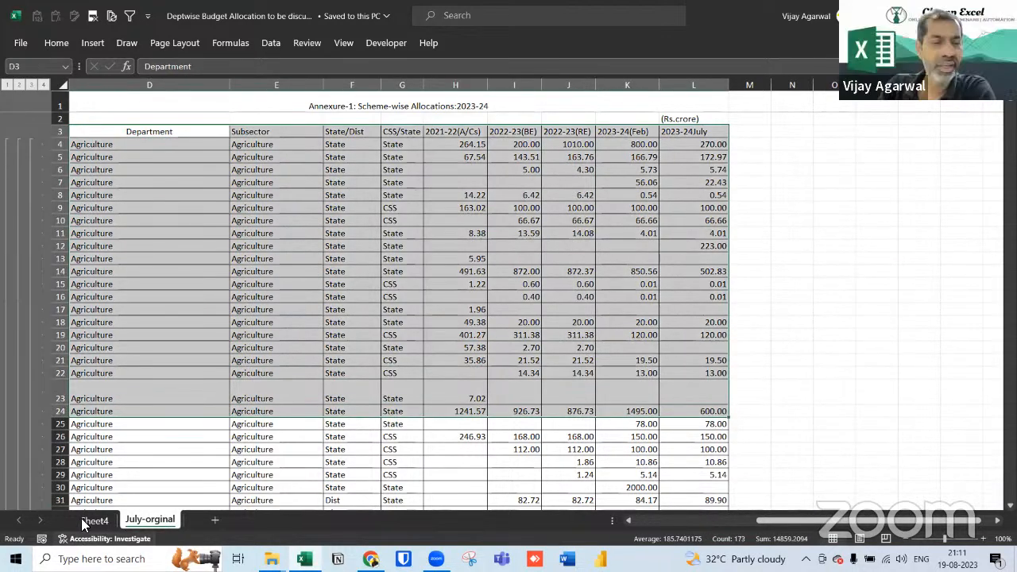
click(84, 519)
click(77, 236)
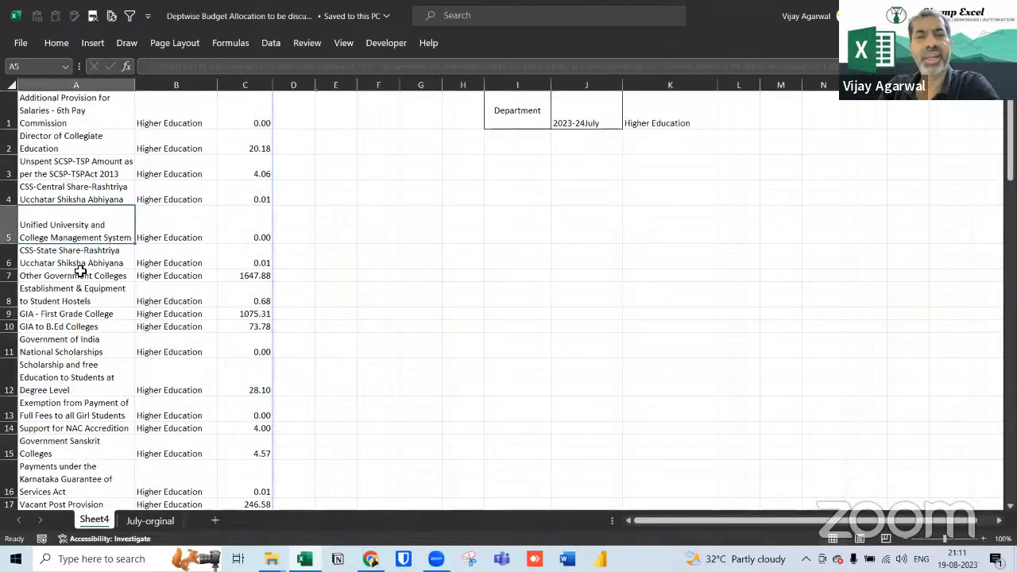
key(ctrl+Home)
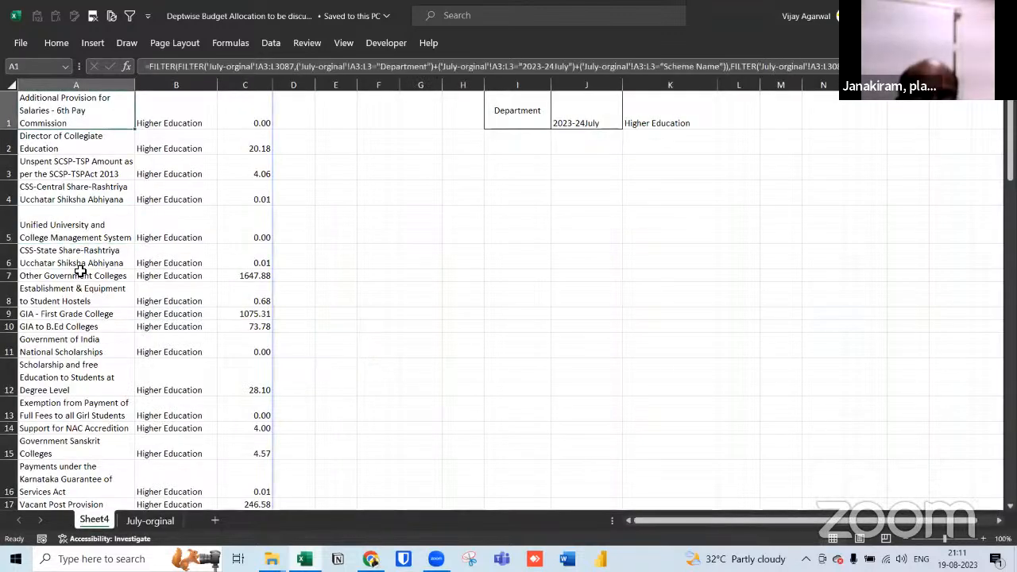
Examine the nested FILTER formula in cell A1 of Sheet4, its neighbouring result columns and the area around the criteria cells
key(Right)
key(Right)
key(Left)
key(Left)
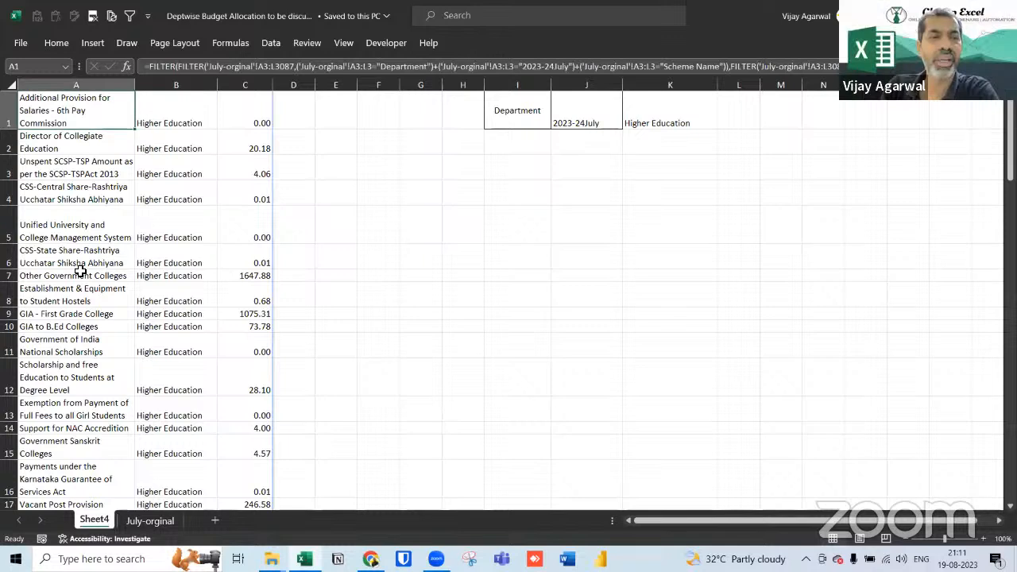
key(Right)
key(Right)
key(Right)
key(Left)
key(Left)
key(Left)
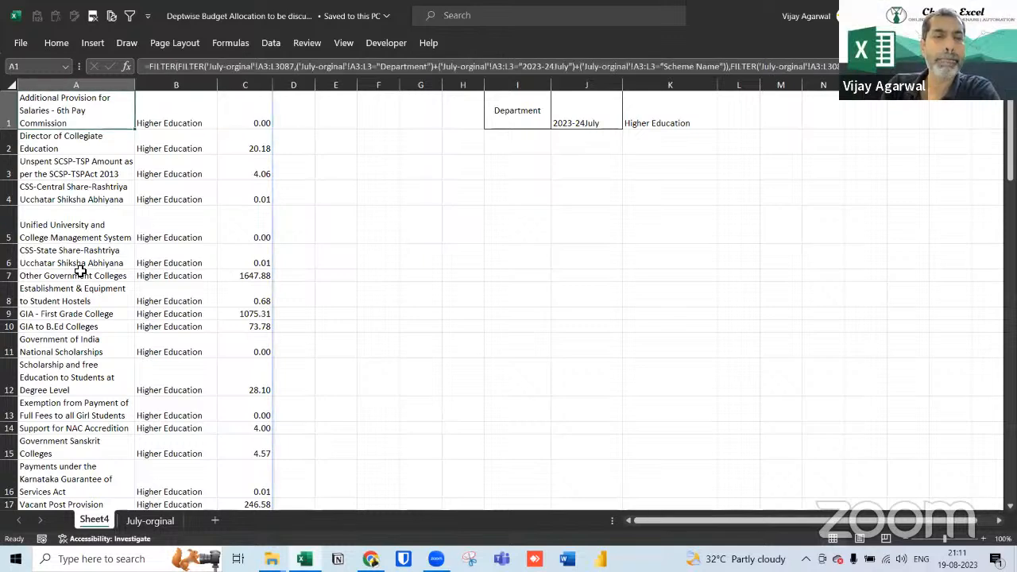
click(461, 266)
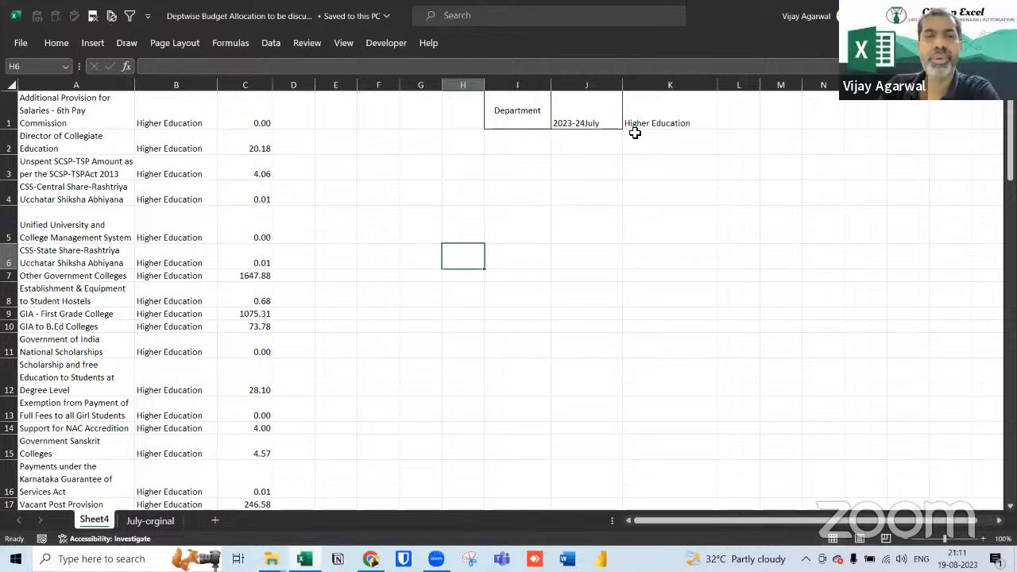
click(494, 185)
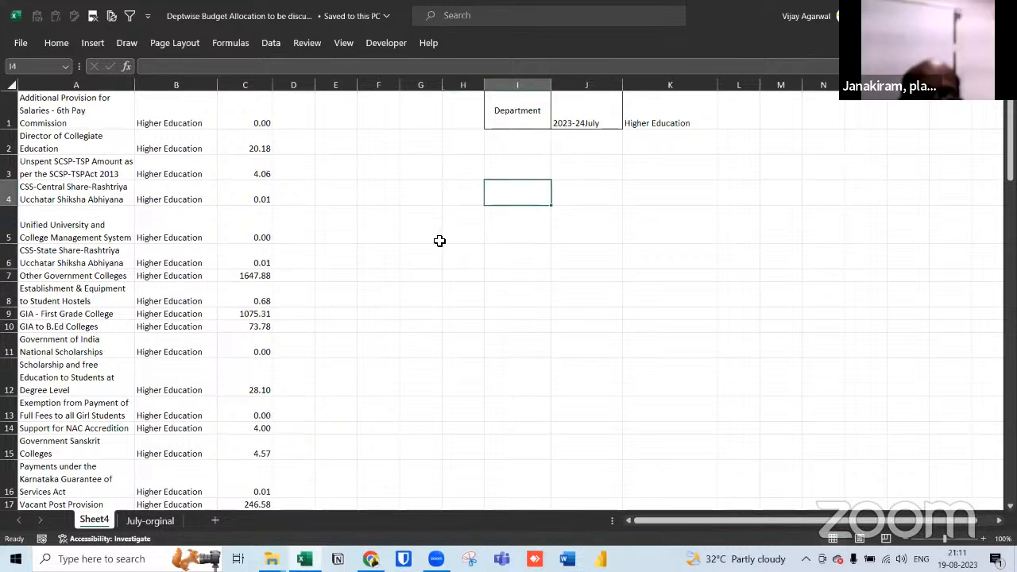
click(421, 212)
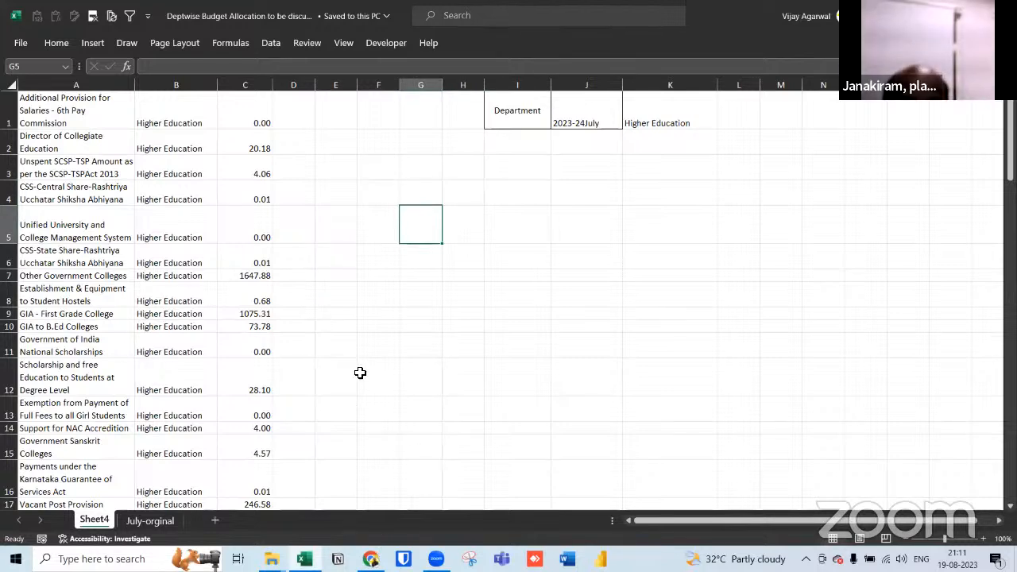
click(252, 120)
click(95, 124)
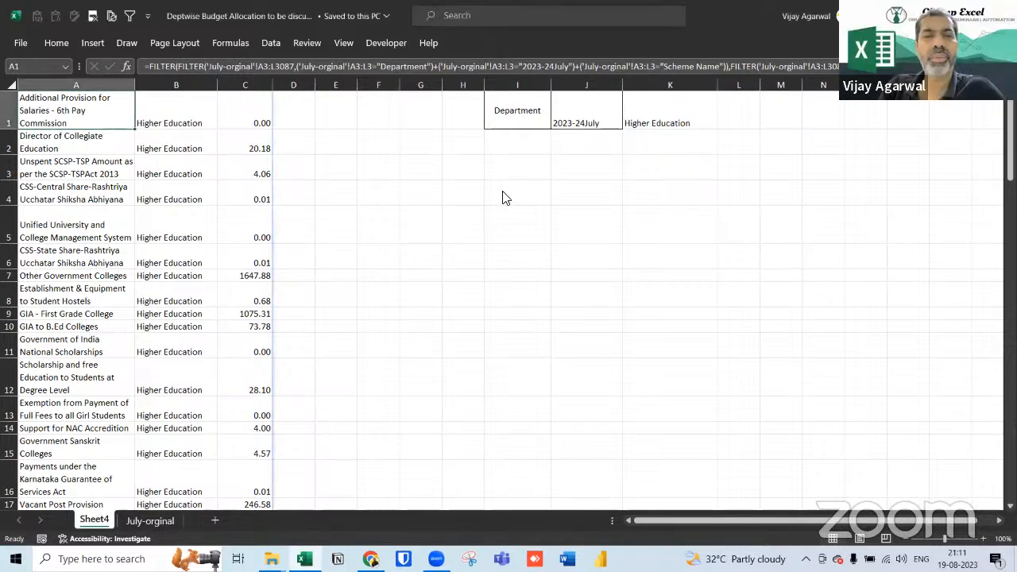
key(alt+Tab)
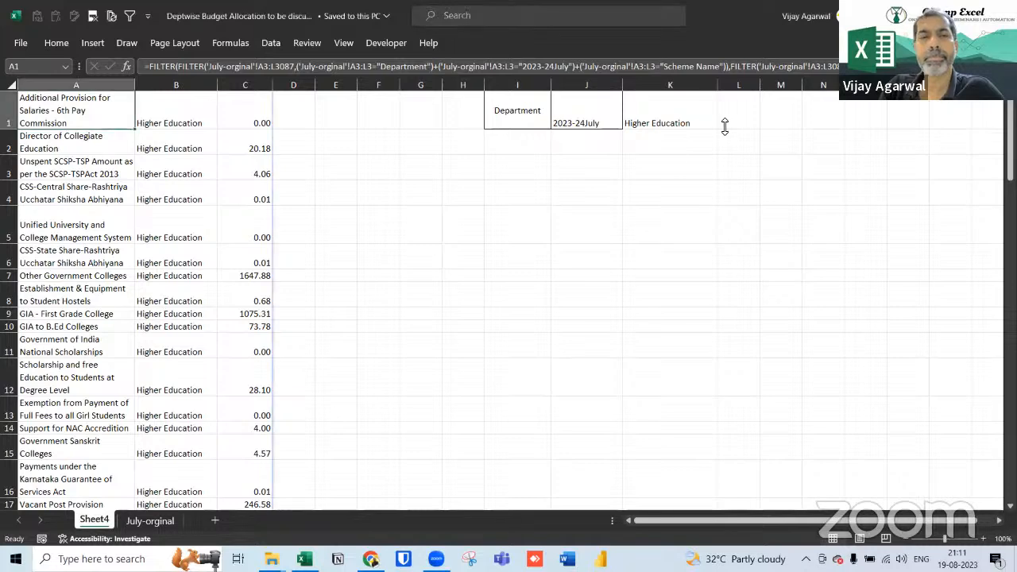
key(super+Down)
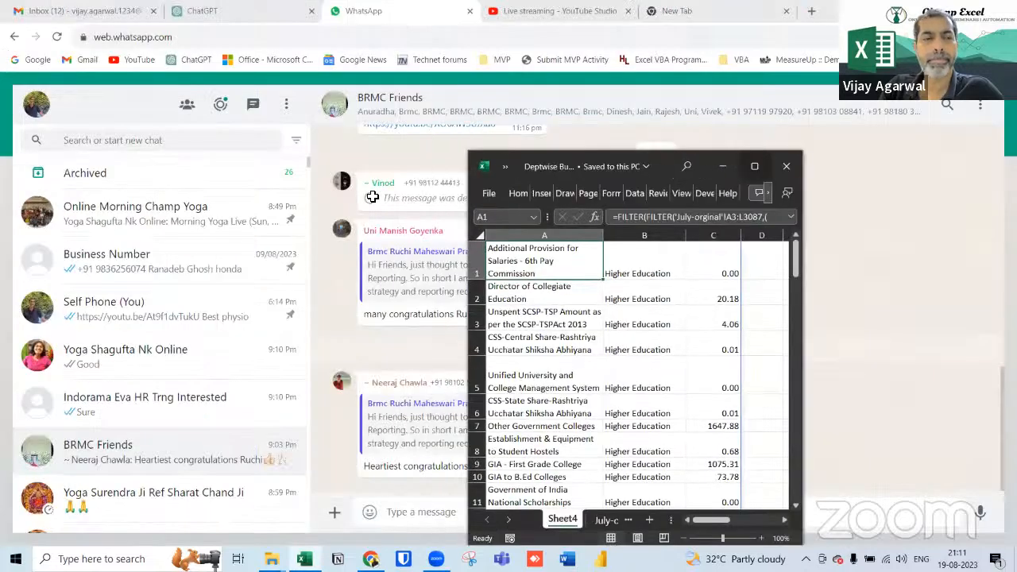
click(754, 165)
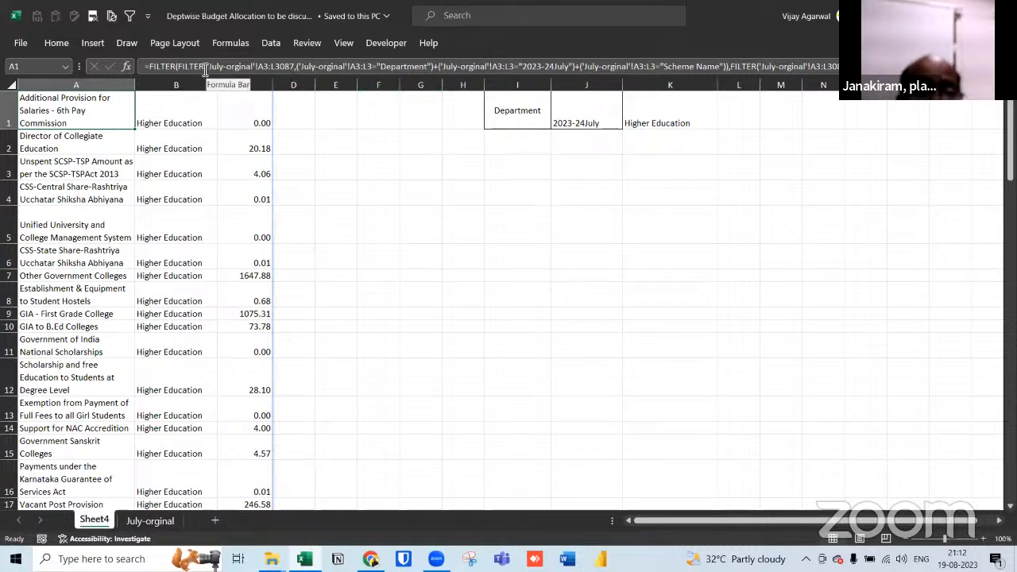
Inspect the amounts spilled in column C and read the complete nested FILTER formula of cell A1 in an enlarged formula view
click(262, 120)
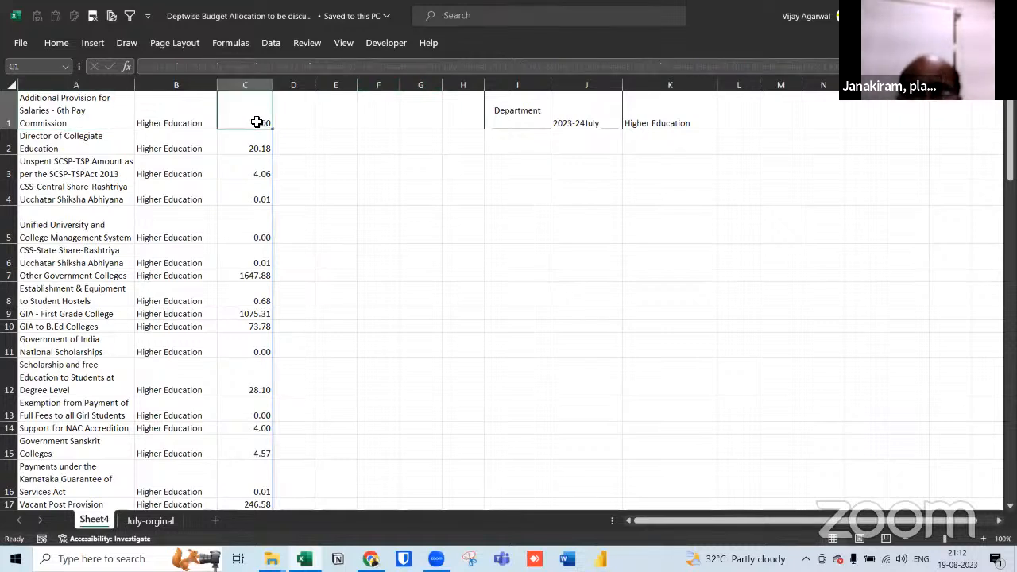
click(254, 162)
click(248, 216)
click(231, 121)
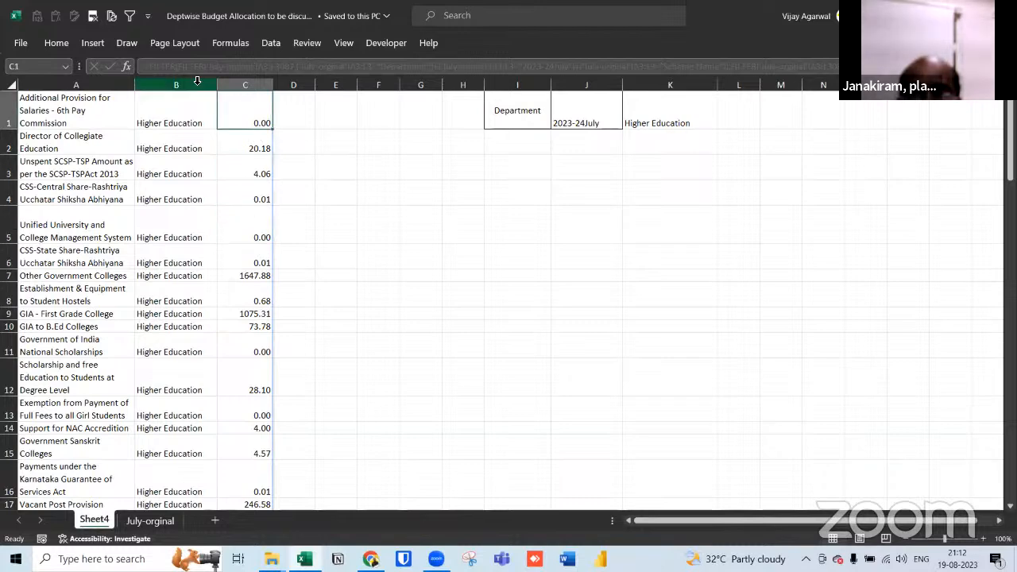
click(197, 71)
click(54, 110)
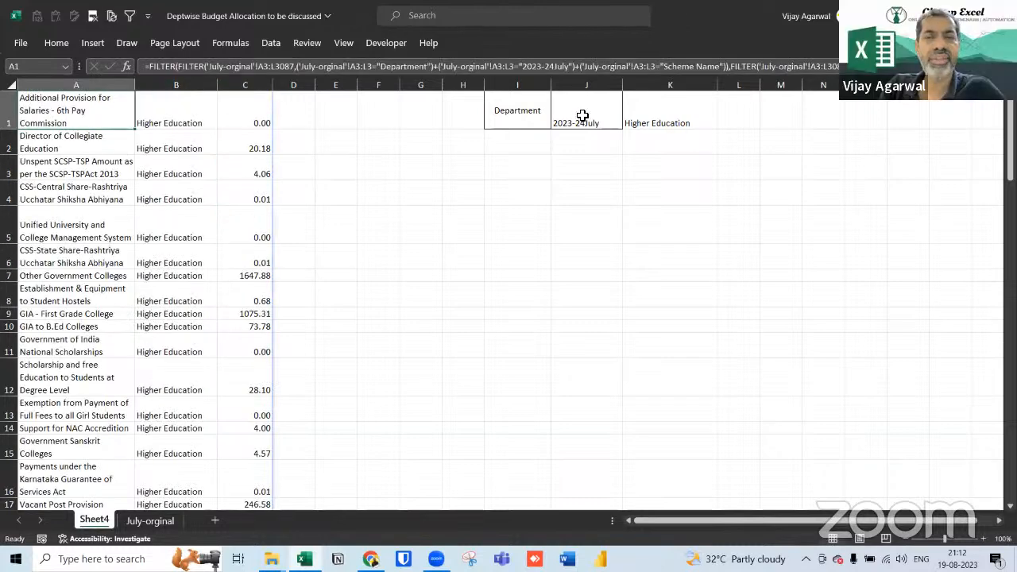
click(1006, 67)
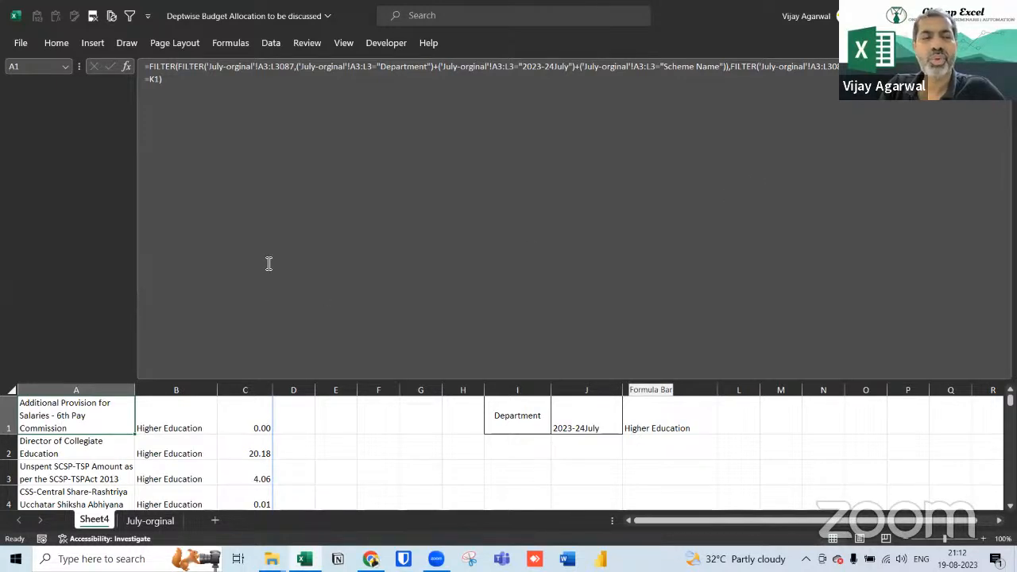
key(ctrl+shift+u)
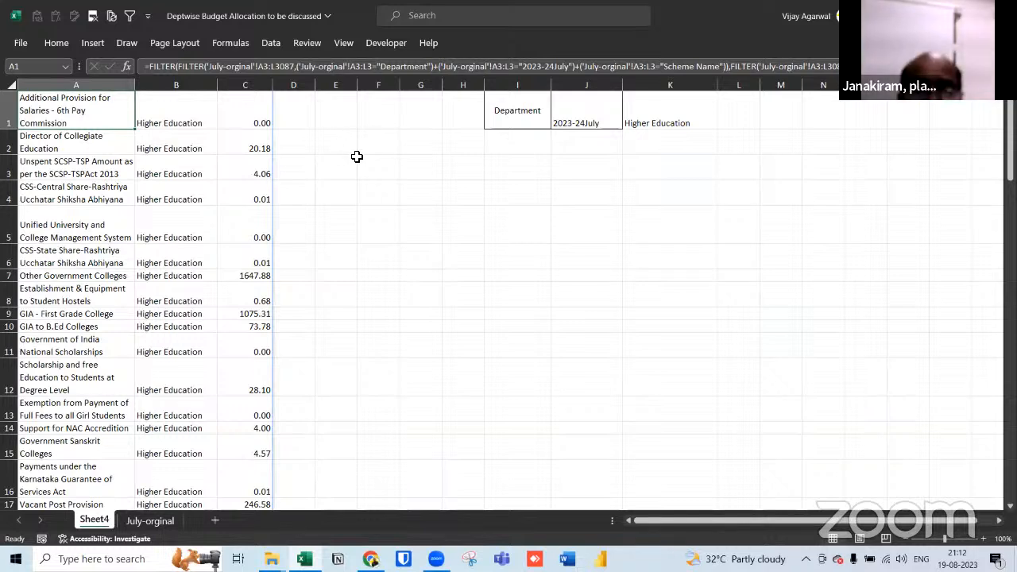
Enter =FILTER(A1#,CHOOSECOLS(A1#,3)<>0) in cell F4 to keep only the rows with non-zero amounts
click(391, 189)
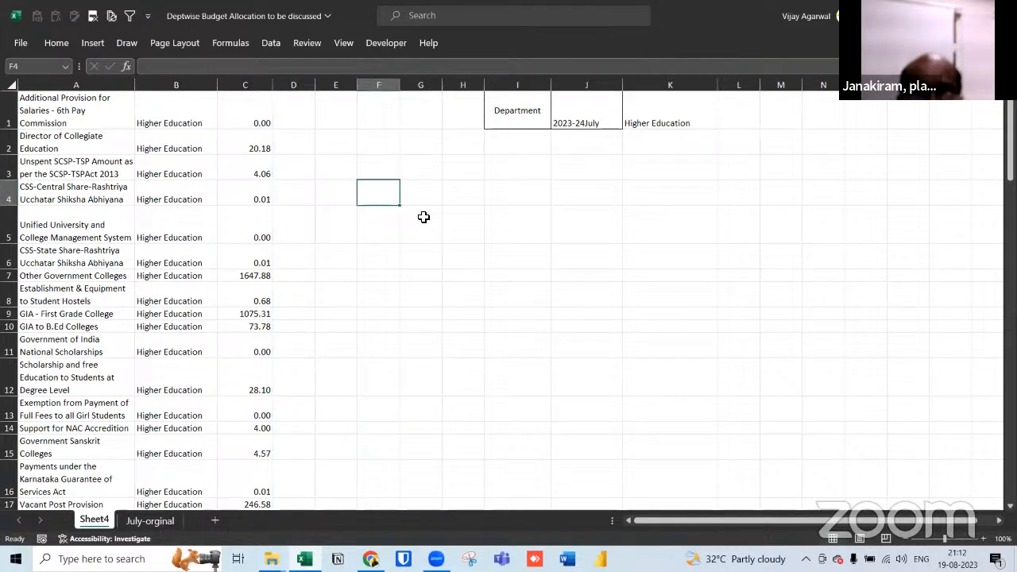
text(=fil)
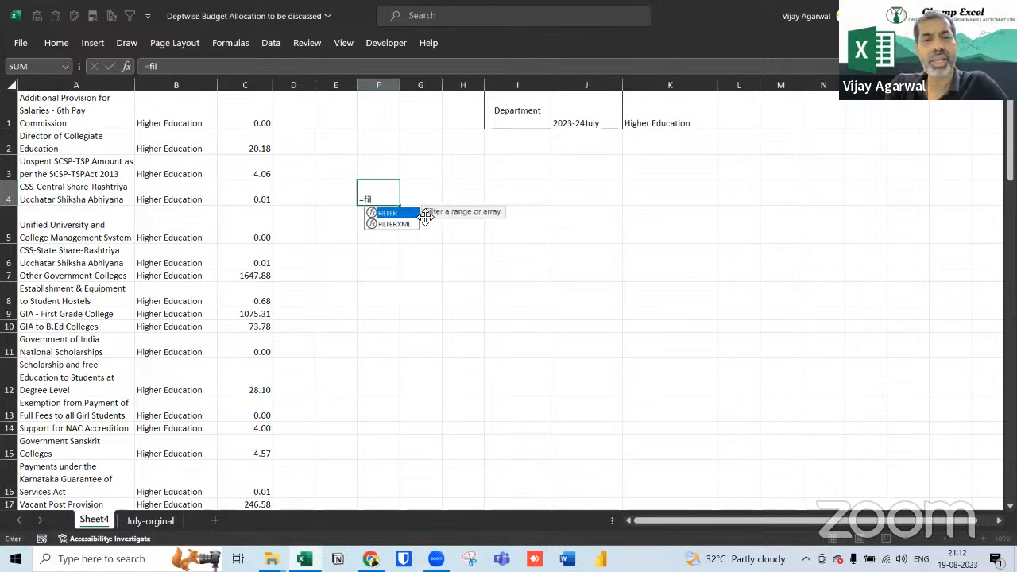
text(ter()
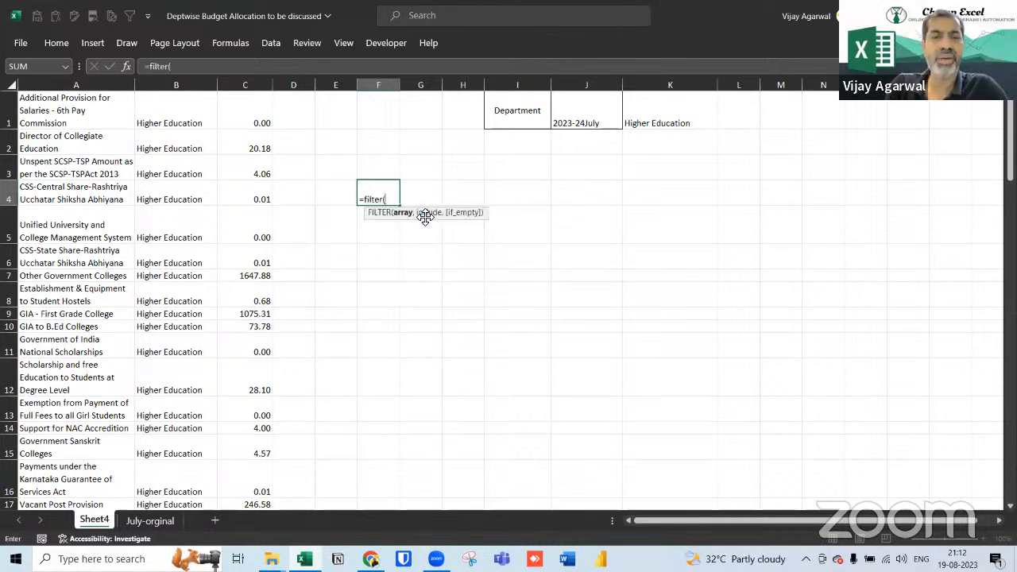
click(94, 116)
text(#)
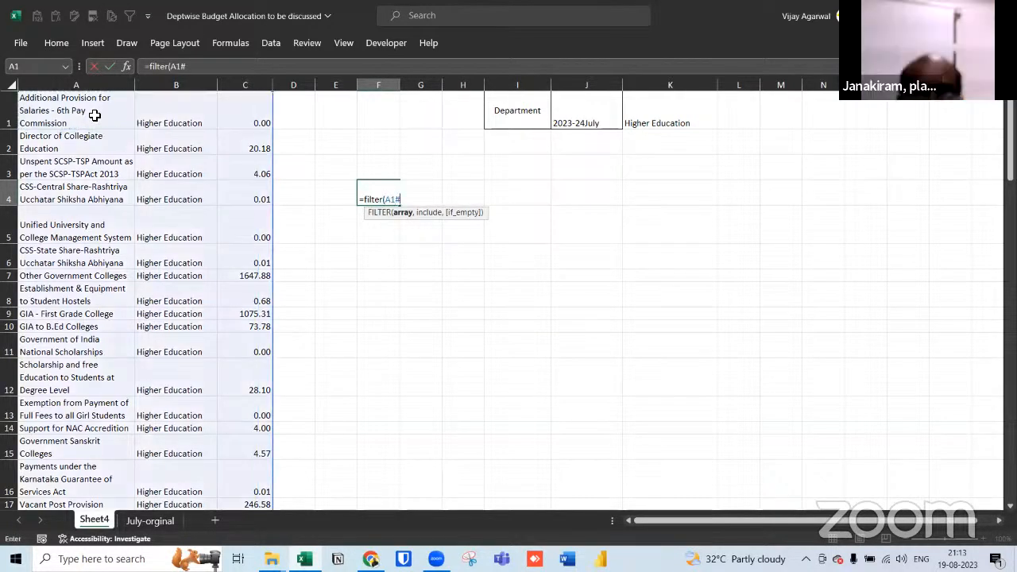
text(,)
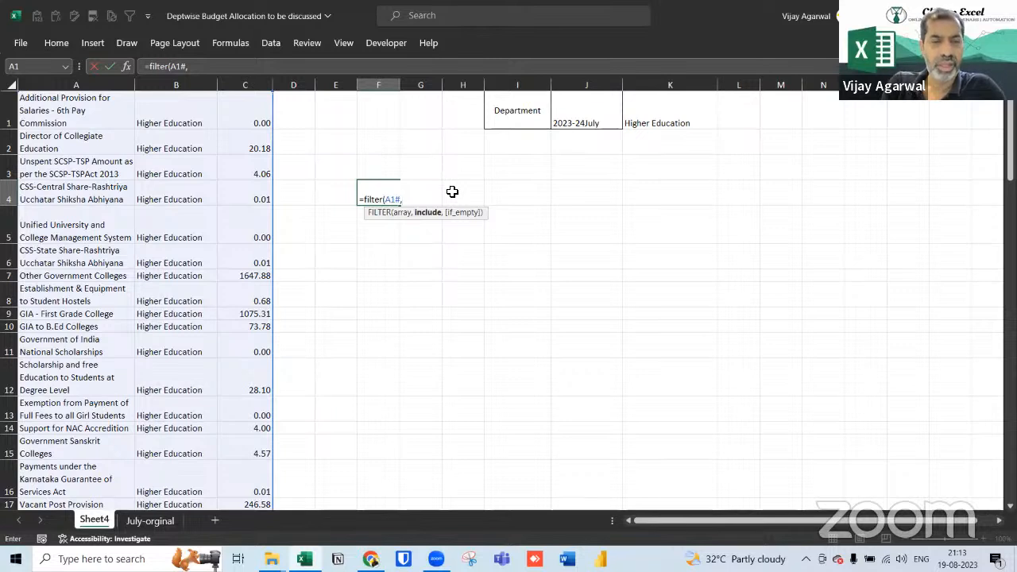
text(cho)
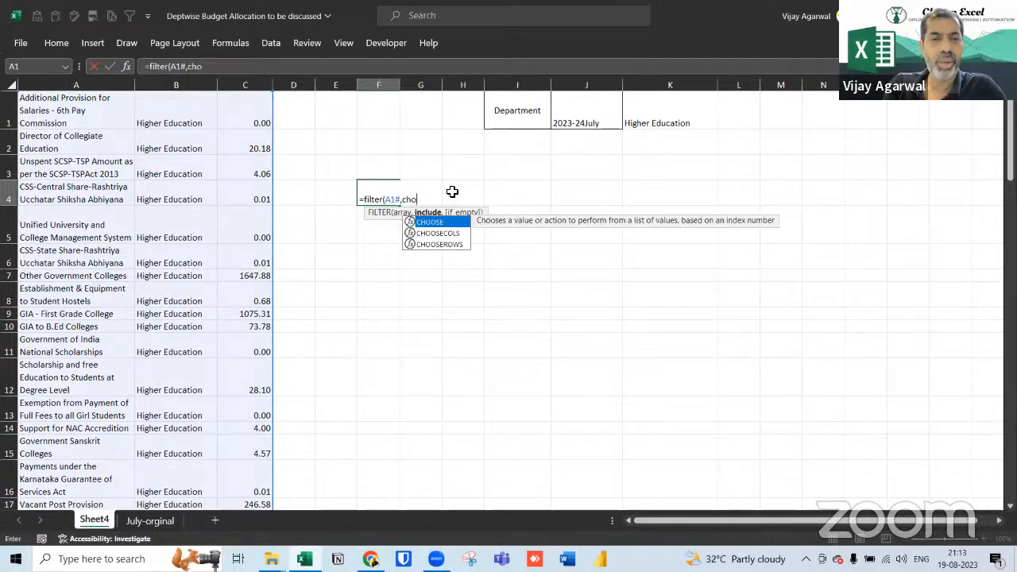
key(Down)
key(Tab)
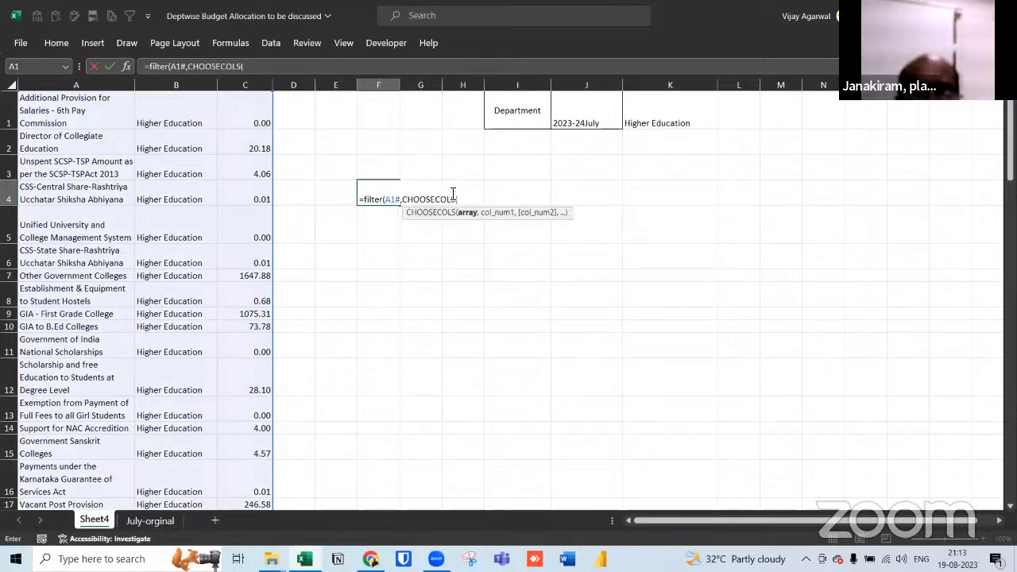
text(a1)
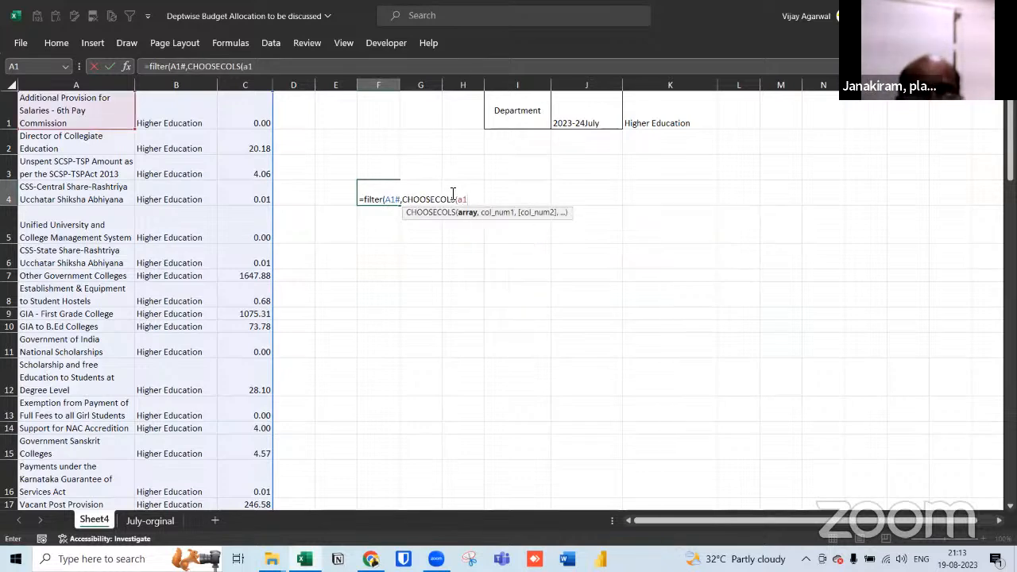
text(#,3)
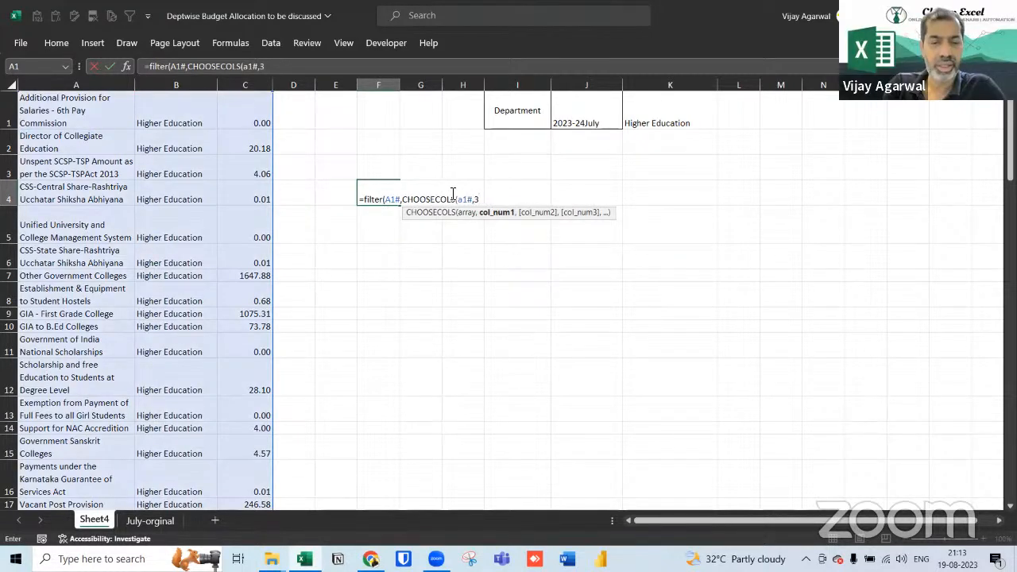
text()<>0)
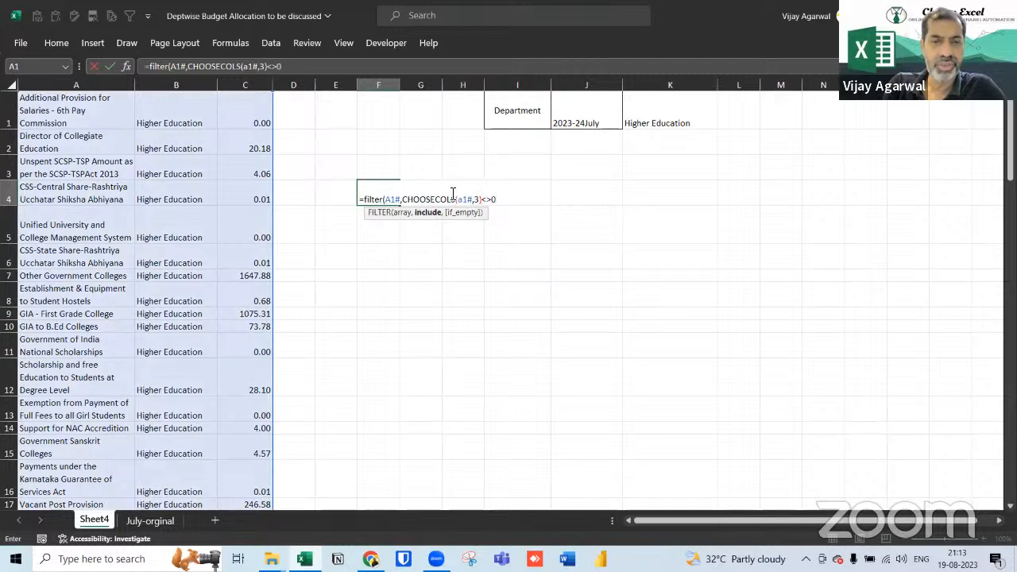
text())
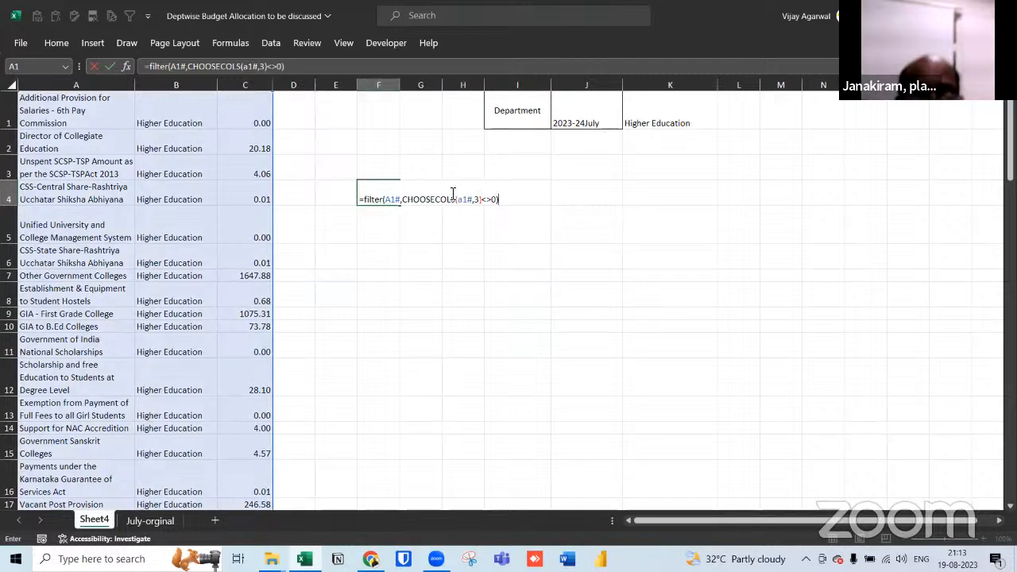
key(Return)
key(Up)
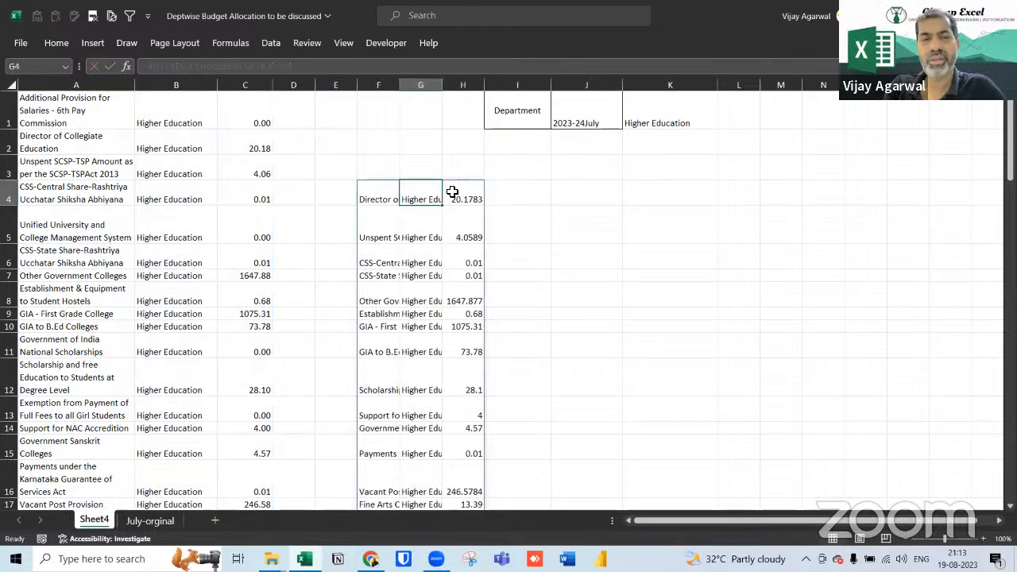
Check the filtered result from cell F4 to its last row and compare it with the original amounts in column C
key(ctrl+Down)
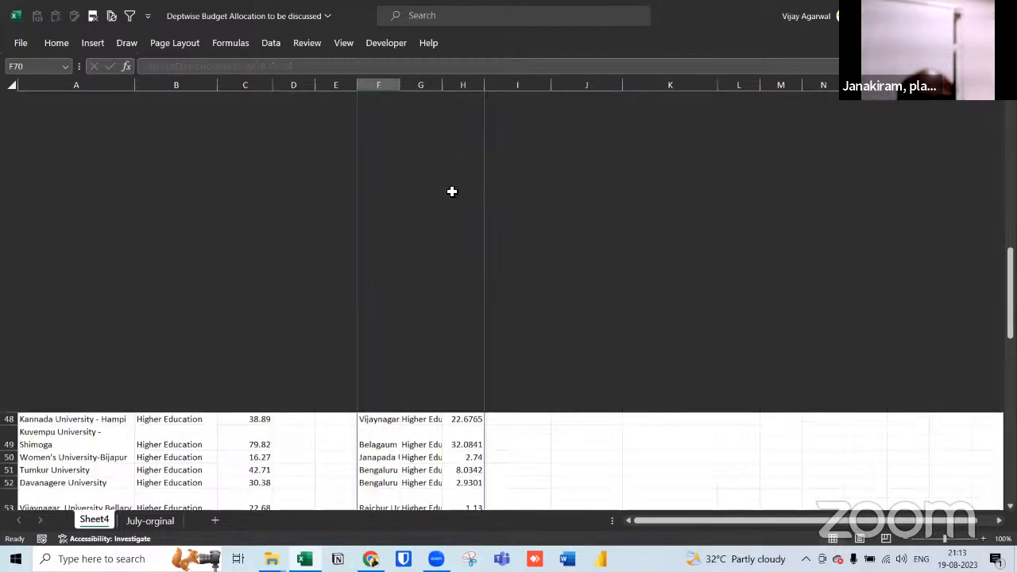
key(ctrl+Up)
scroll(451, 192, up, 3)
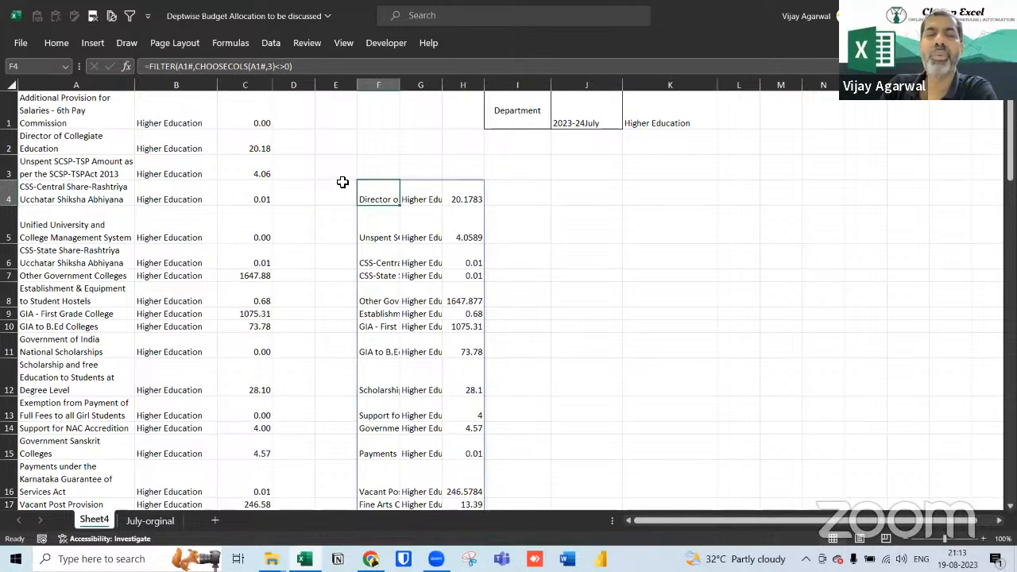
click(255, 116)
click(254, 169)
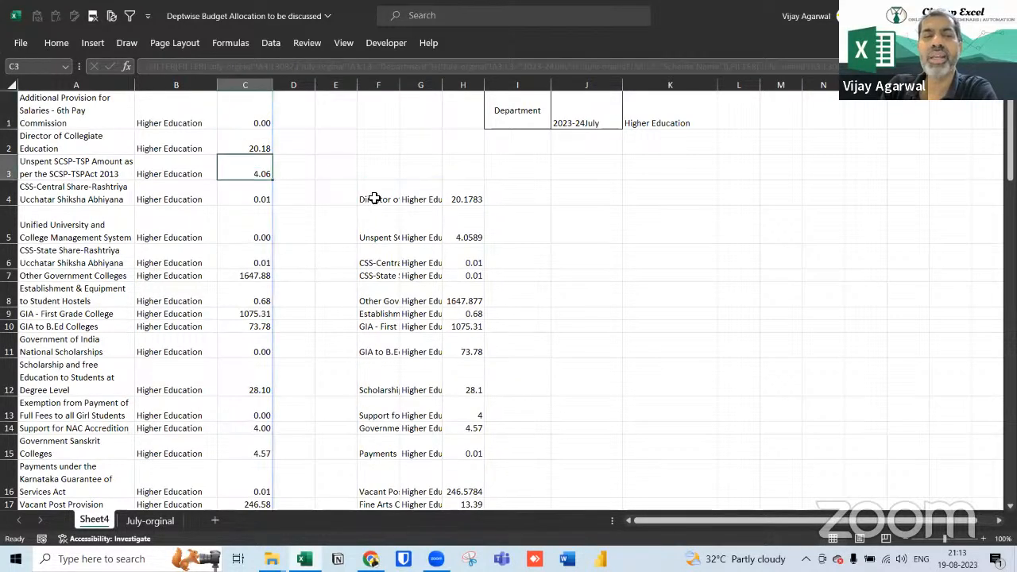
click(374, 199)
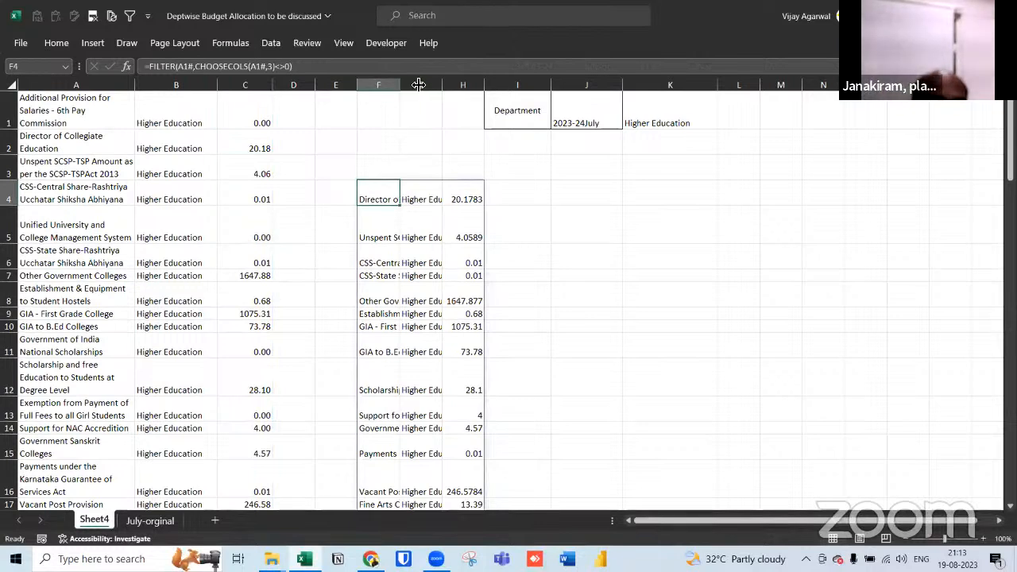
Widen column F slightly and return to the formula cell F4
drag(419, 84, 417, 84)
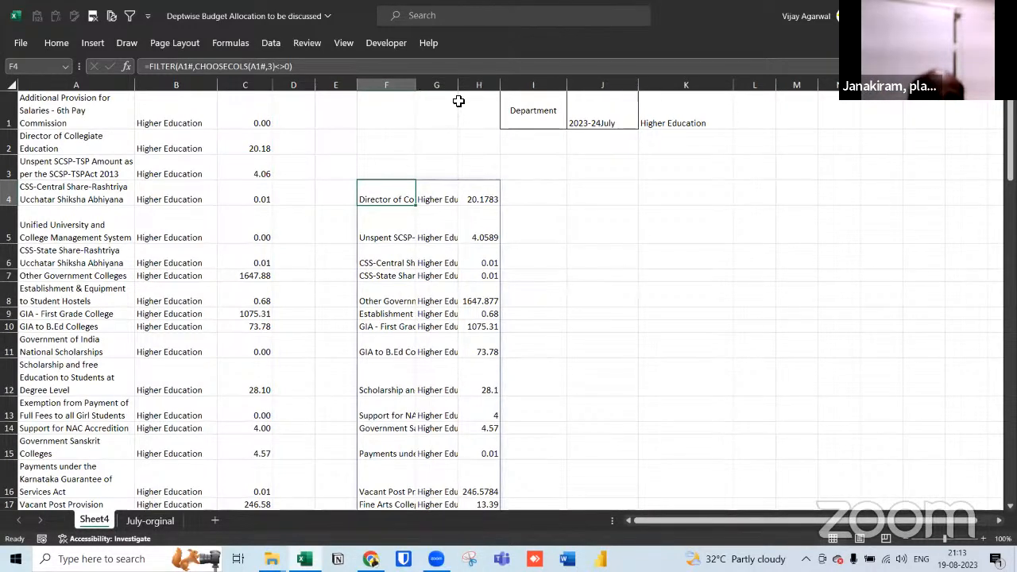
click(438, 113)
click(381, 204)
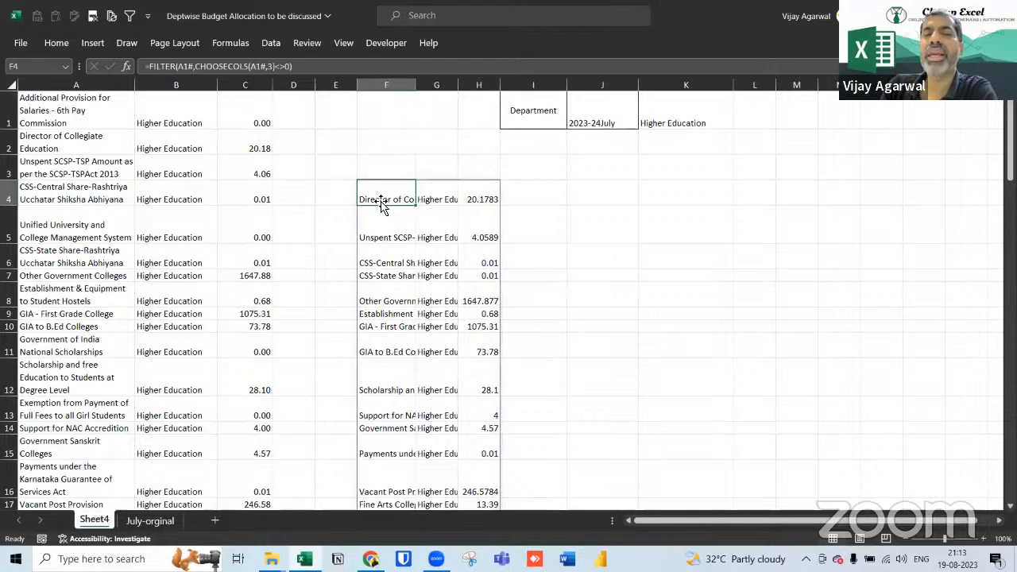
Compare the source formula in A1 and its spilled columns with the arguments of the FILTER and CHOOSECOLS formula in F4
click(70, 113)
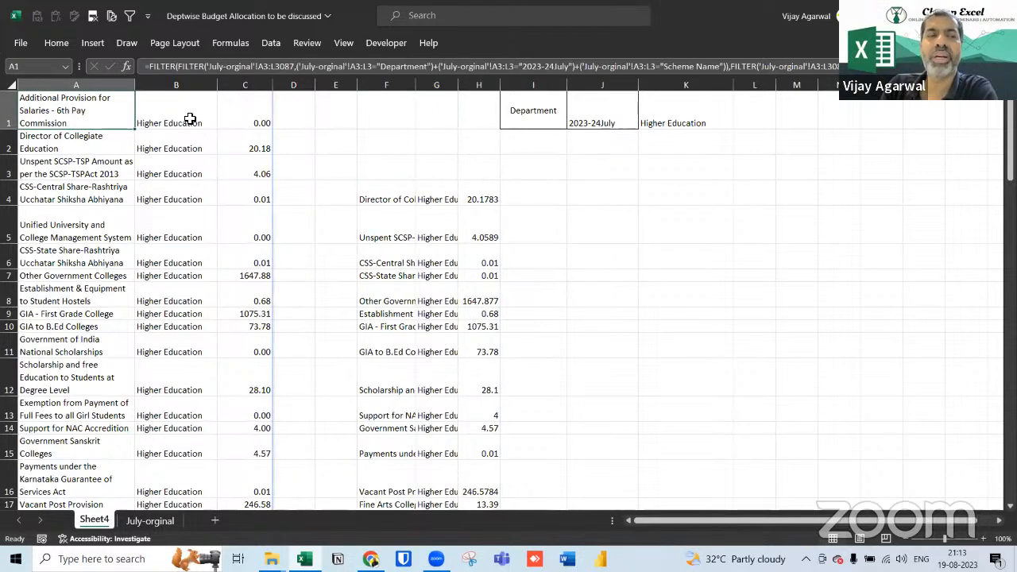
click(190, 119)
click(258, 125)
click(384, 199)
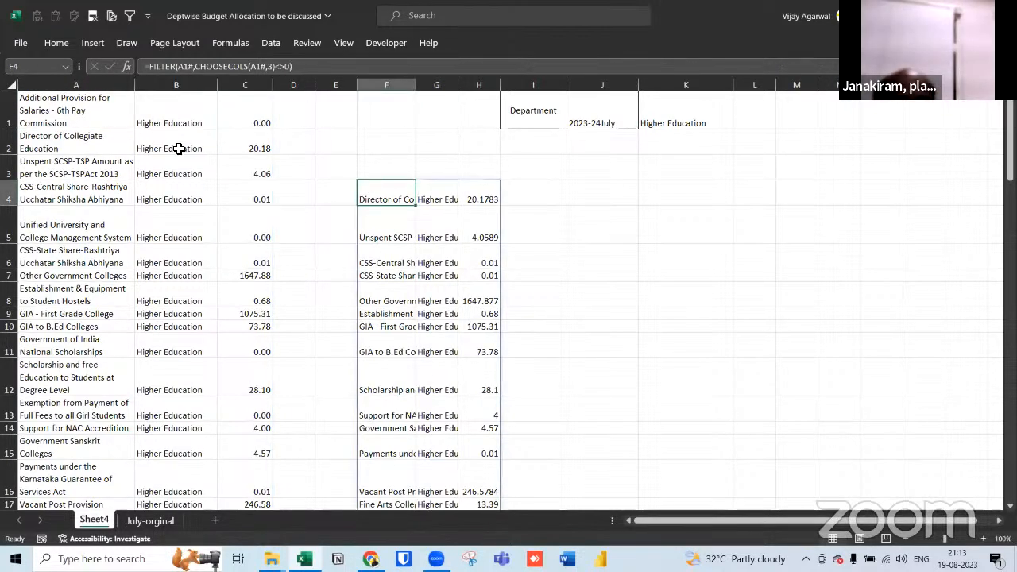
double_click(371, 192)
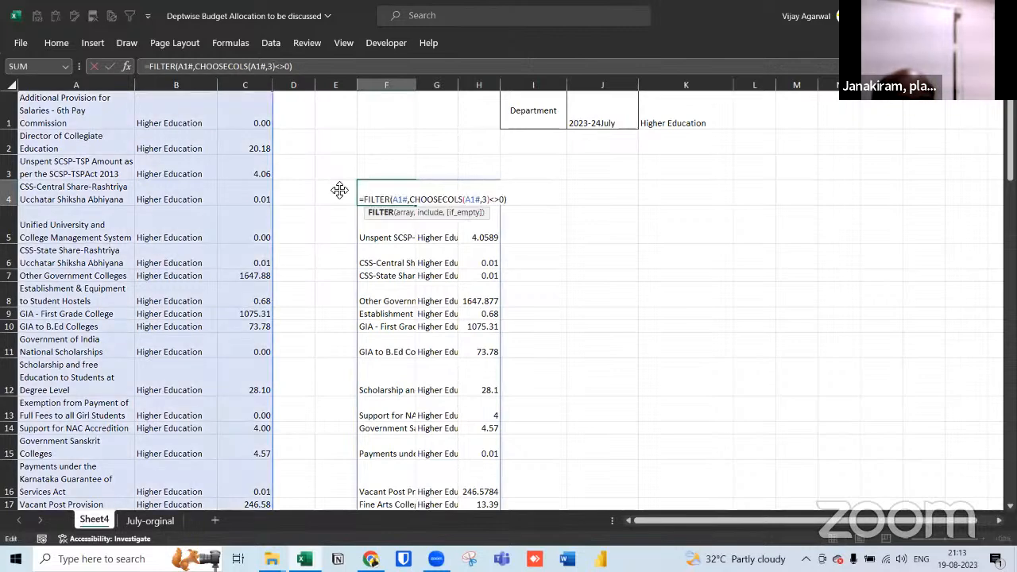
key(Return)
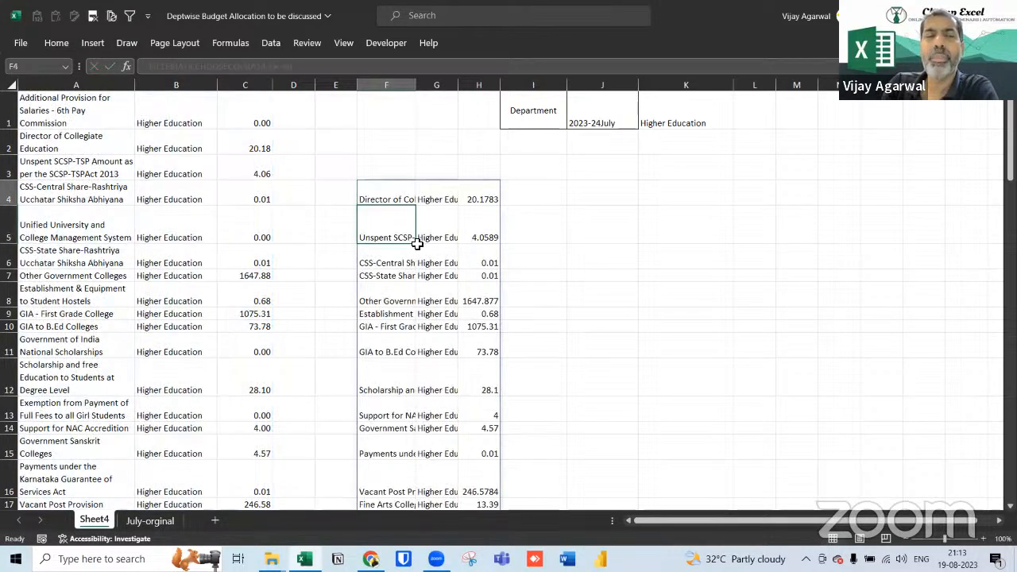
key(Up)
key(Up)
key(Up)
key(Down)
key(Down)
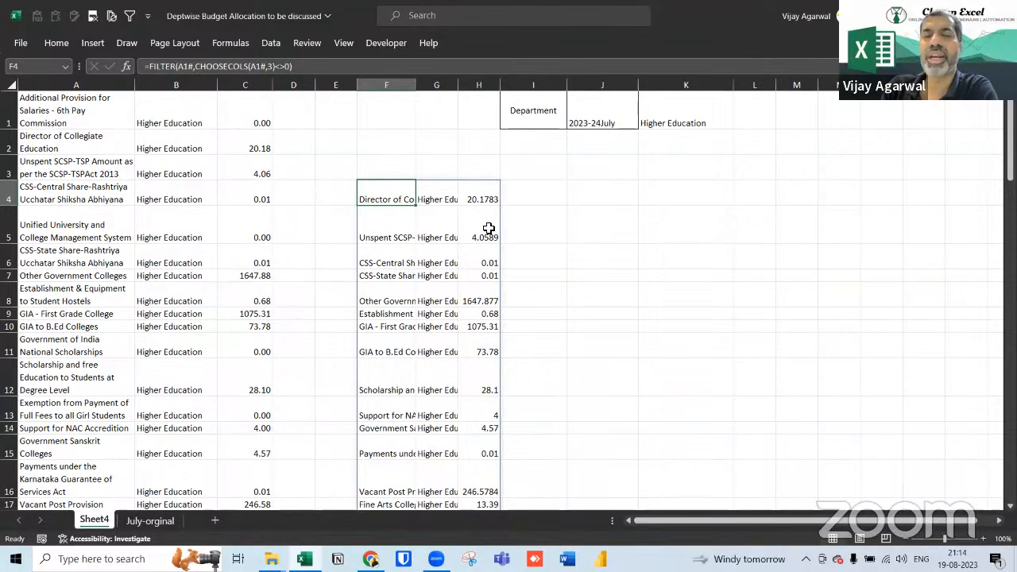
Look down the amounts in column H of the filtered result for remaining zero values
drag(484, 198, 483, 501)
scroll(480, 445, down, 3)
click(478, 395)
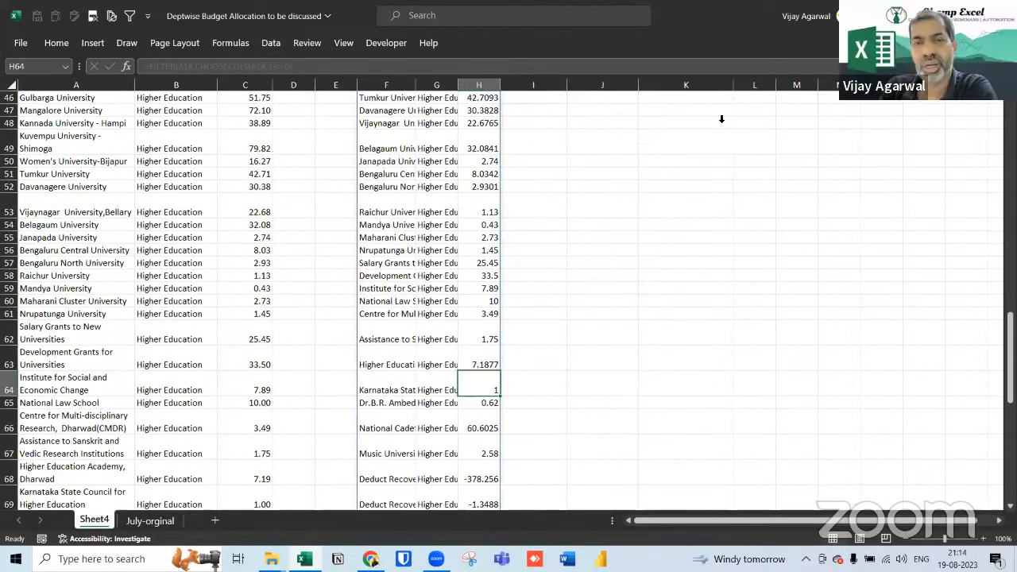
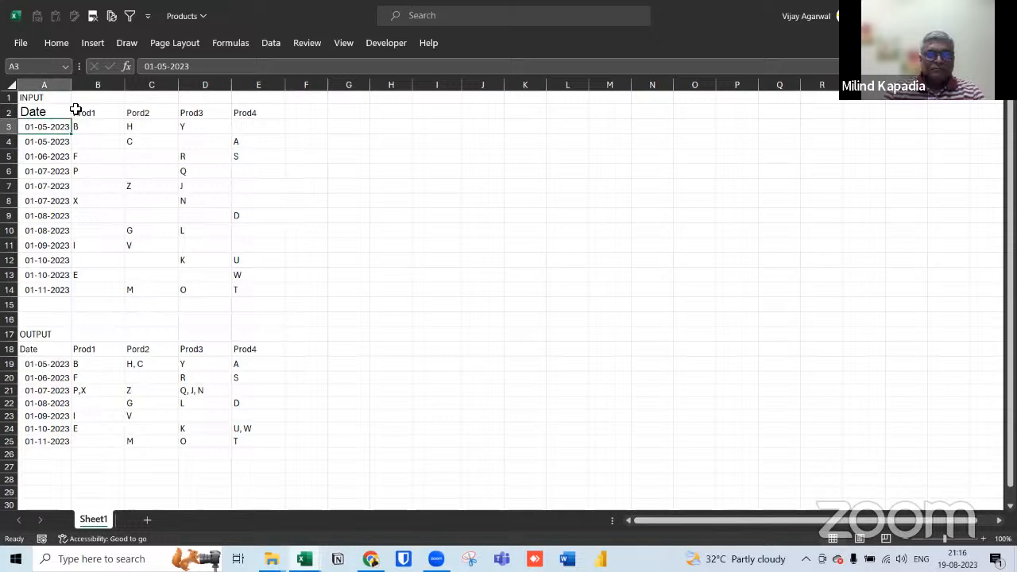
Widen column A in the Products workbook and look over the first date's row of the OUTPUT table
drag(72, 85, 101, 85)
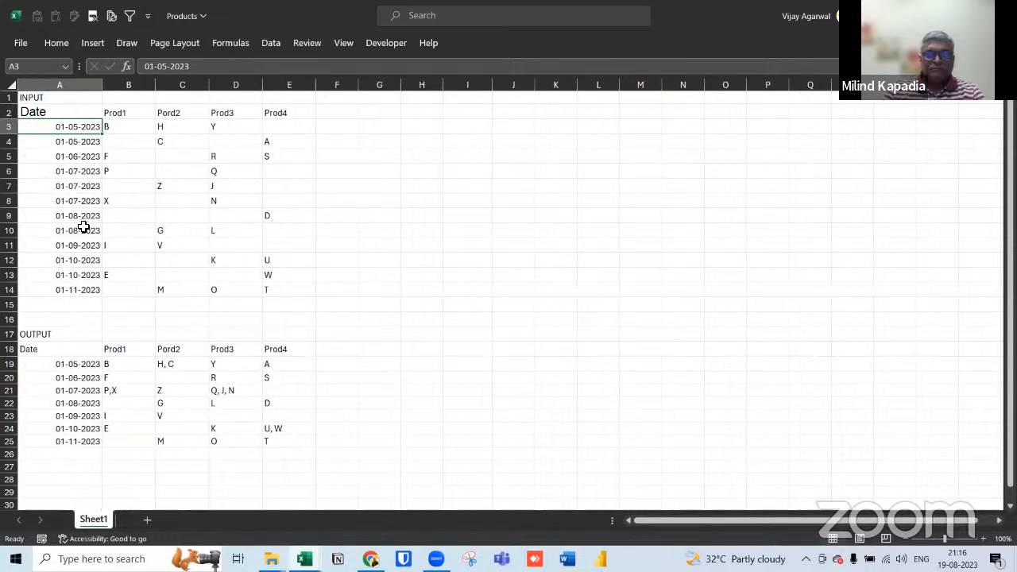
click(70, 365)
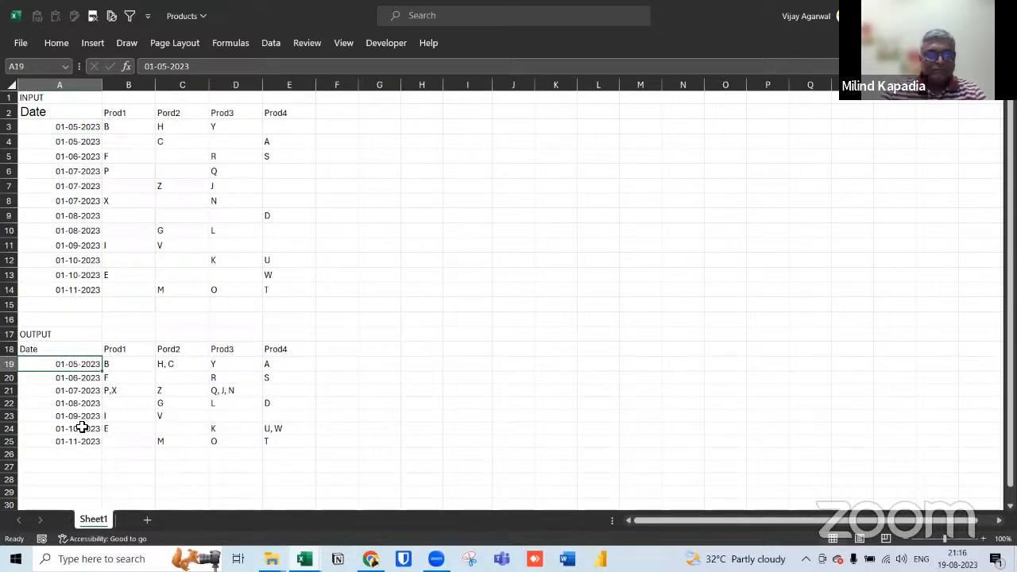
click(117, 367)
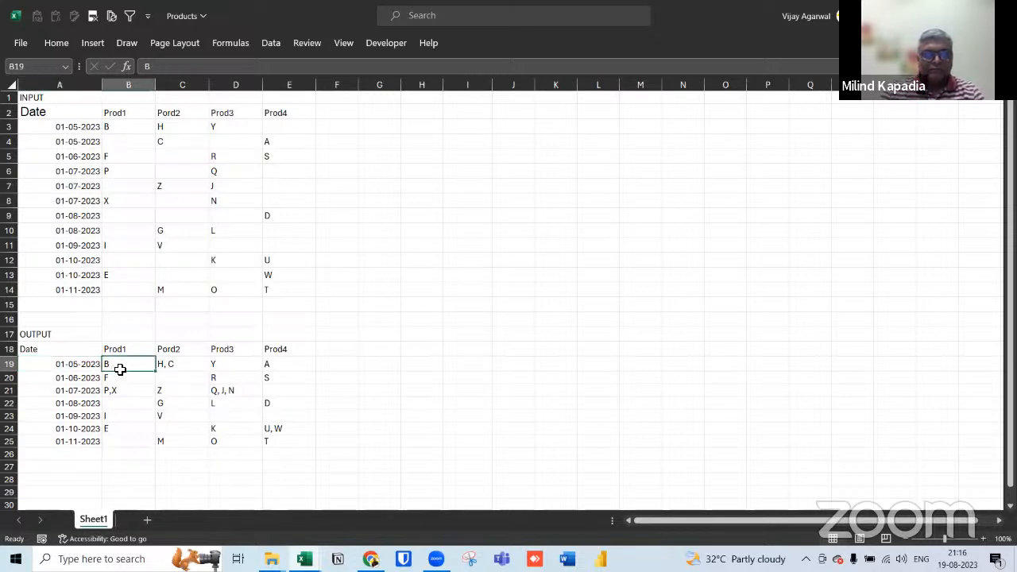
click(176, 364)
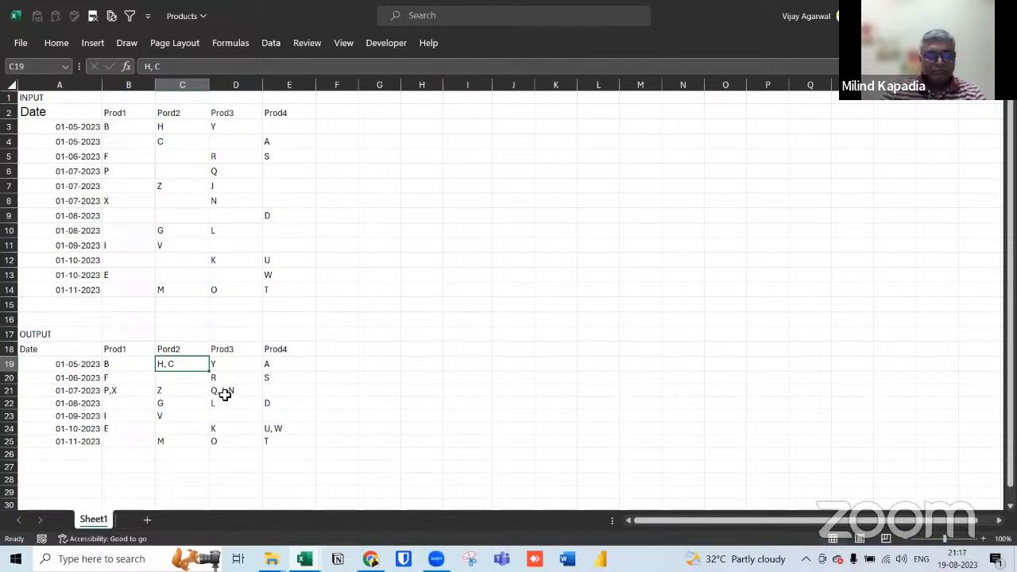
click(128, 365)
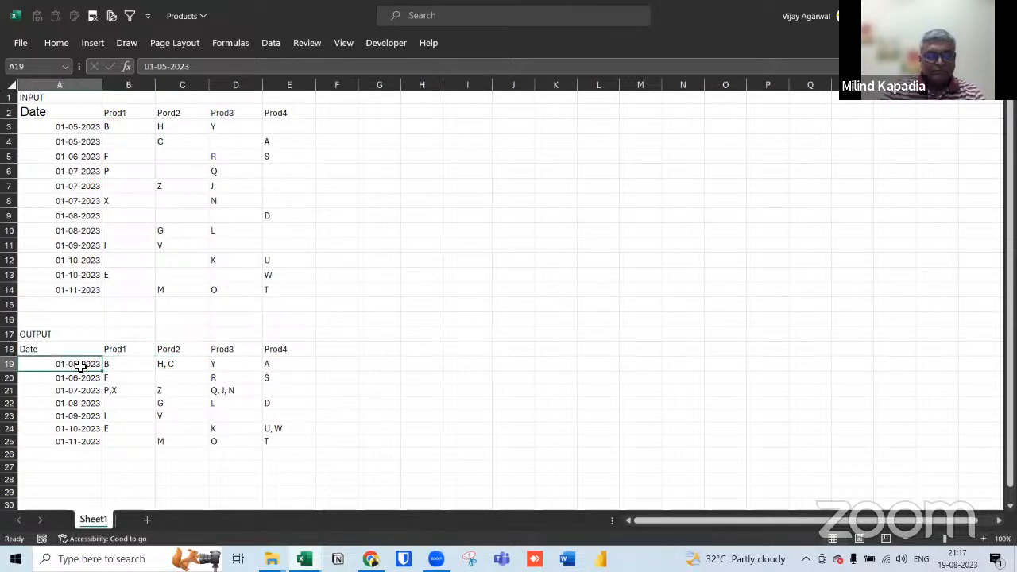
Copy the OUTPUT table's header row A18:E18 to H18
drag(132, 366, 271, 443)
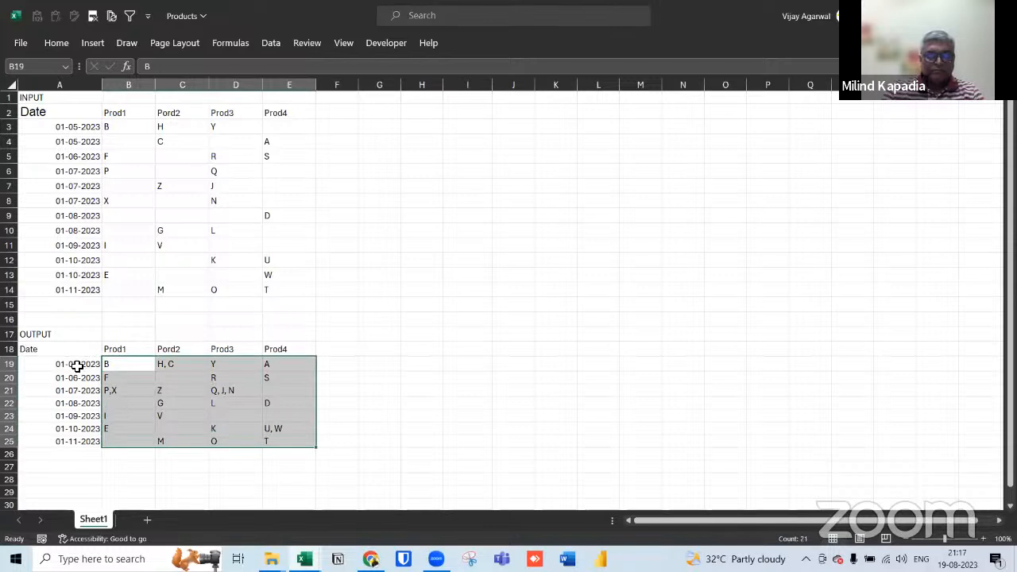
drag(76, 365, 79, 441)
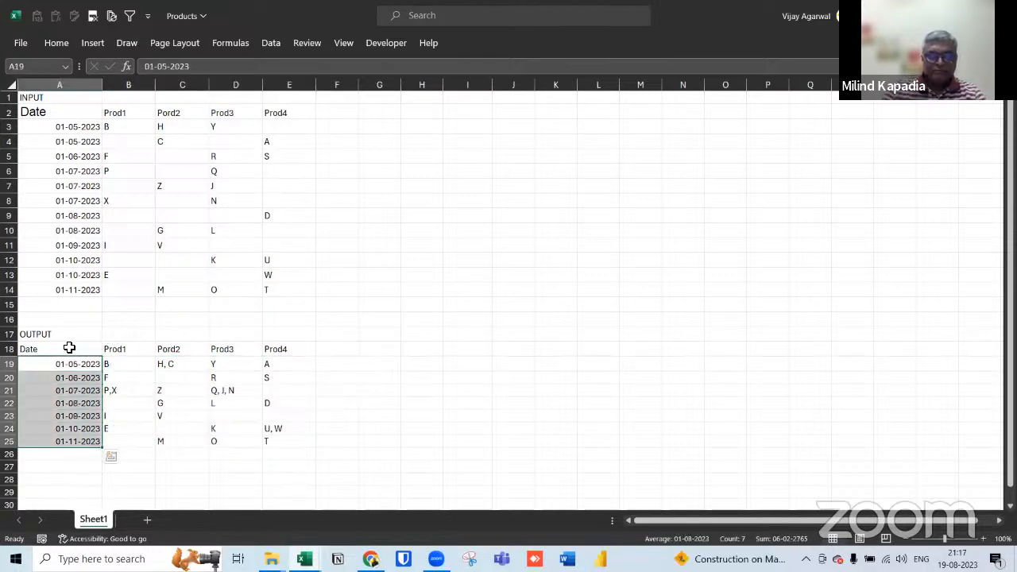
drag(69, 347, 275, 349)
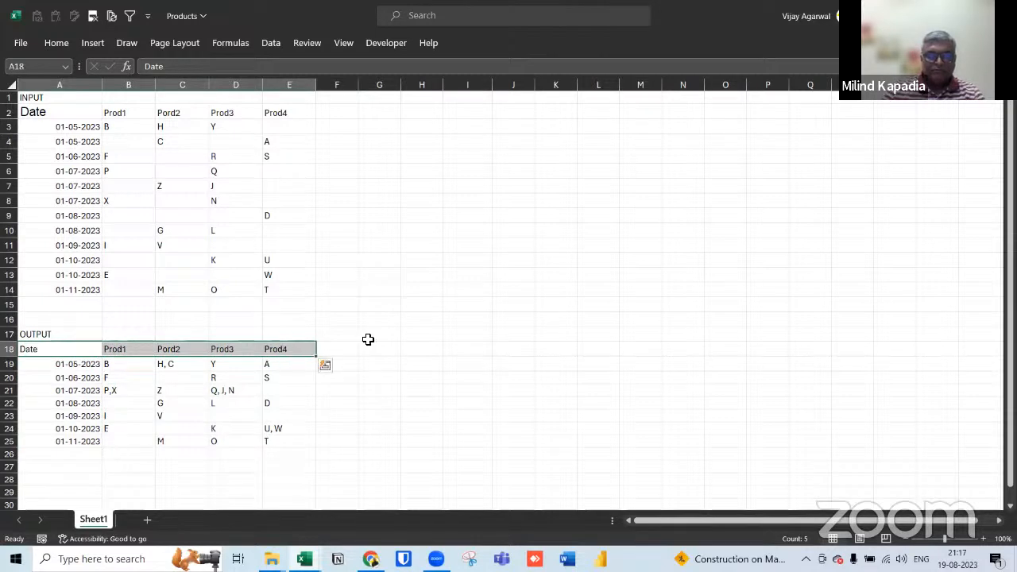
key(ctrl+c)
click(427, 349)
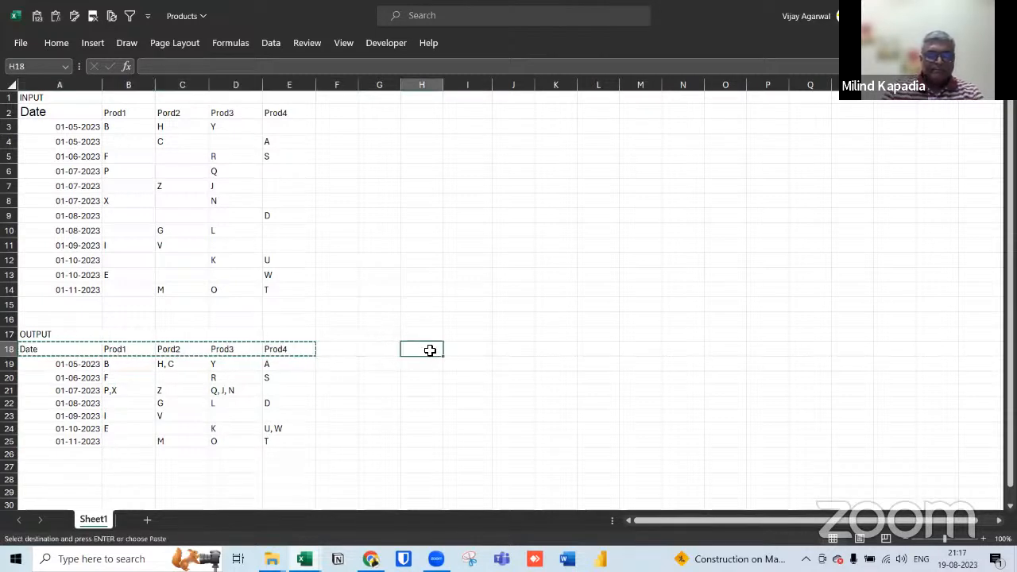
key(ctrl+v)
List the distinct dates from A3:A14 in H19 with a UNIQUE formula
click(427, 366)
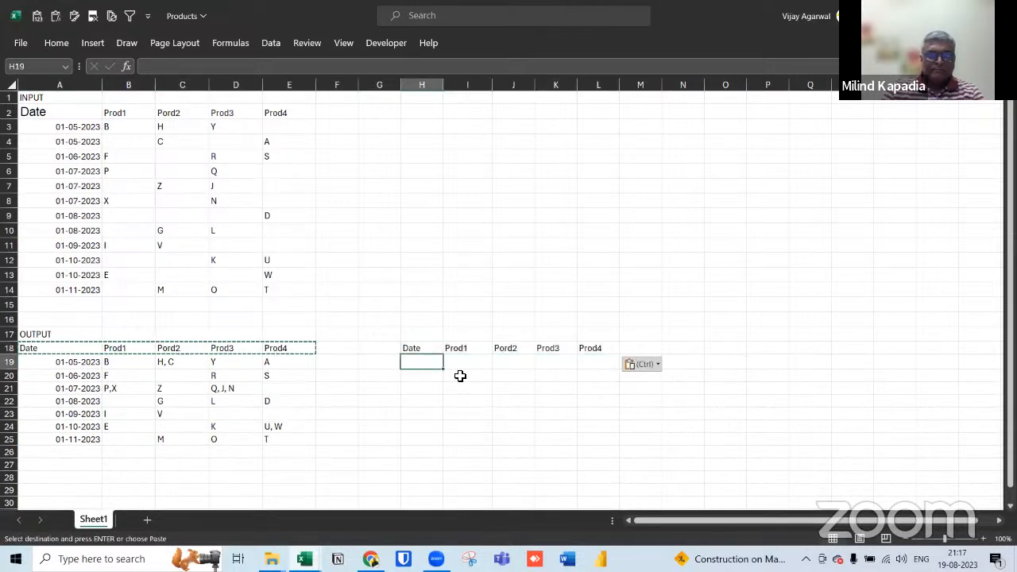
text(=uniqu)
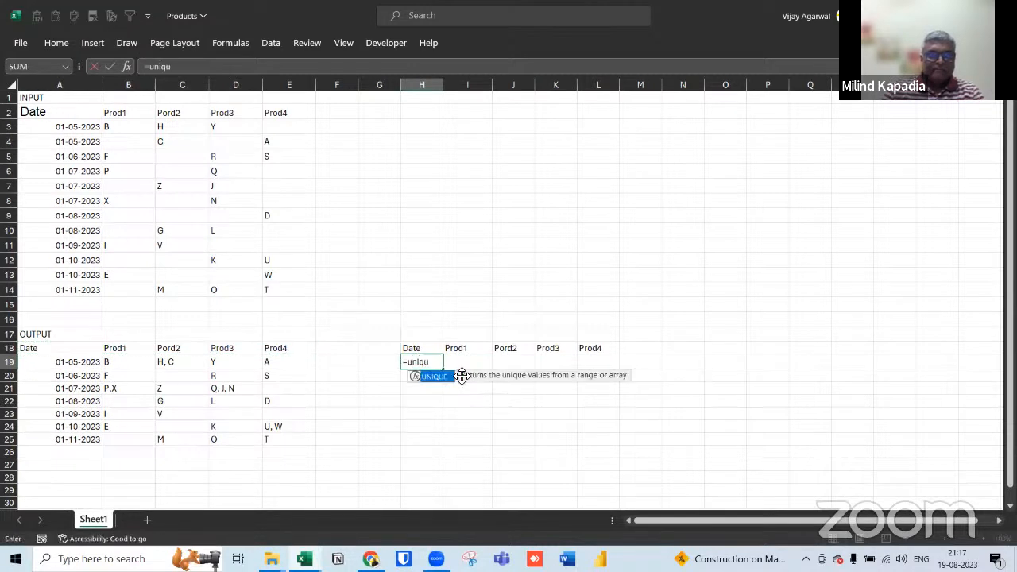
text(e()
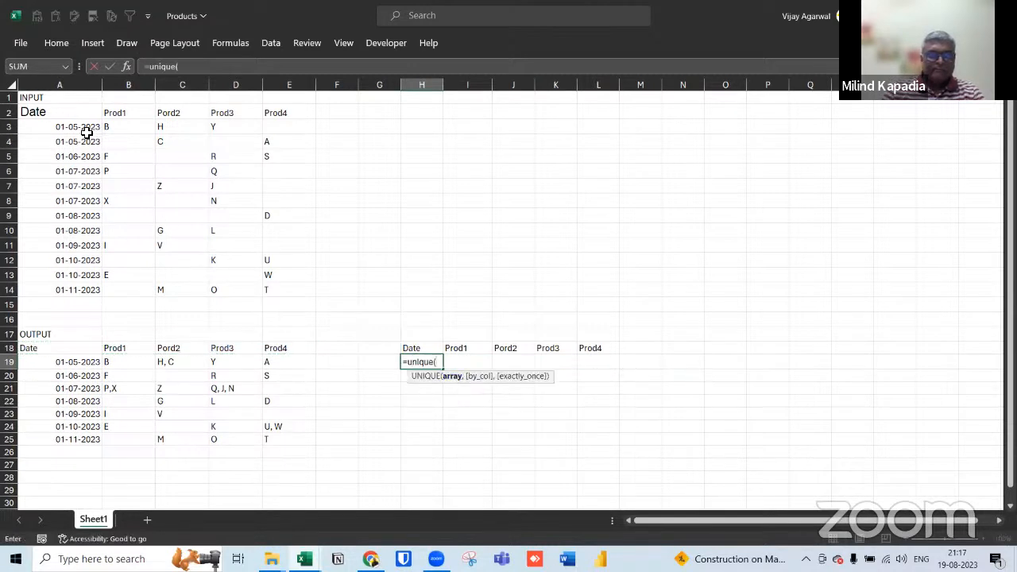
drag(77, 127, 67, 292)
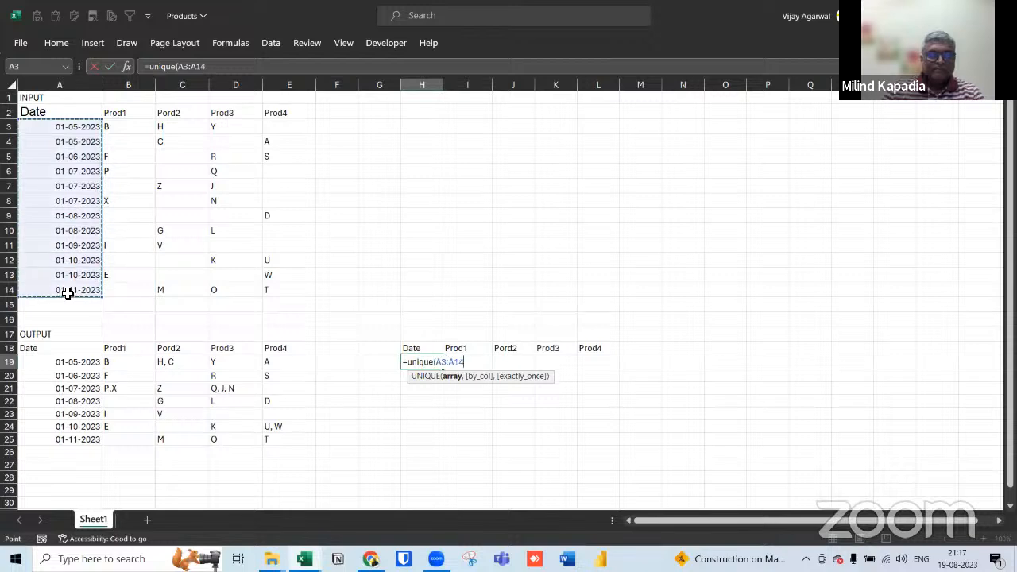
key(Return)
key(Up)
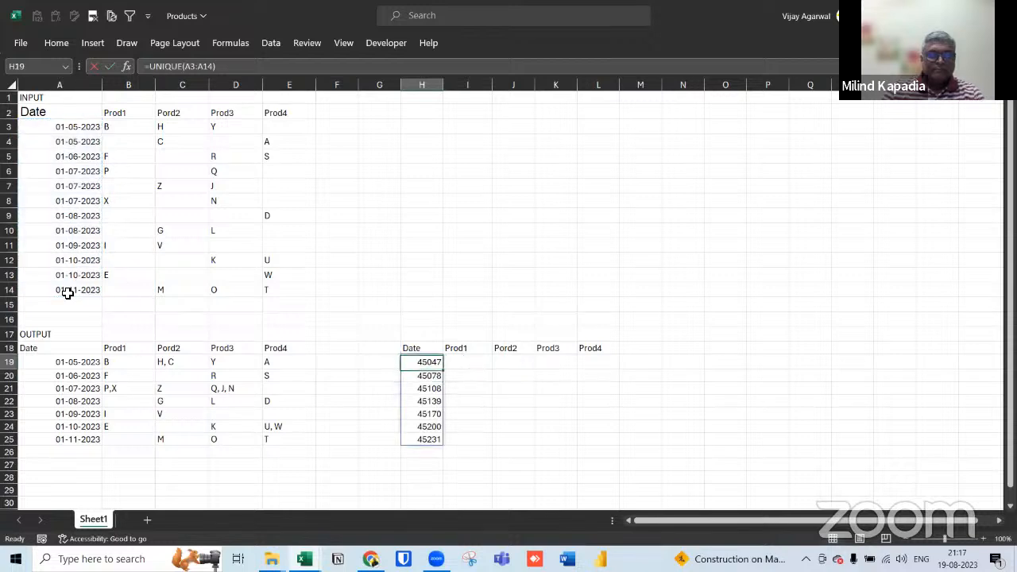
key(shift+Down)
key(shift+Down)
key(shift+Down)
key(shift+Down)
key(shift+Down)
key(shift+Down)
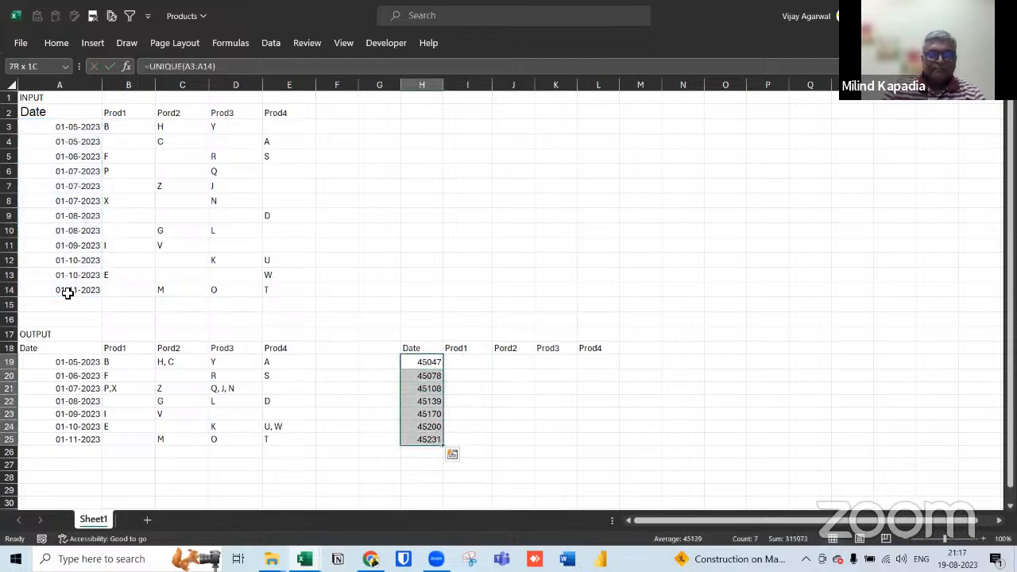
key(ctrl+q)
key(Escape)
Apply the date format of A3 to H19:H25 and widen columns G and H so the dates fit
click(87, 127)
key(ctrl+c)
drag(416, 363, 417, 439)
key(ctrl+v)
drag(518, 401, 518, 389)
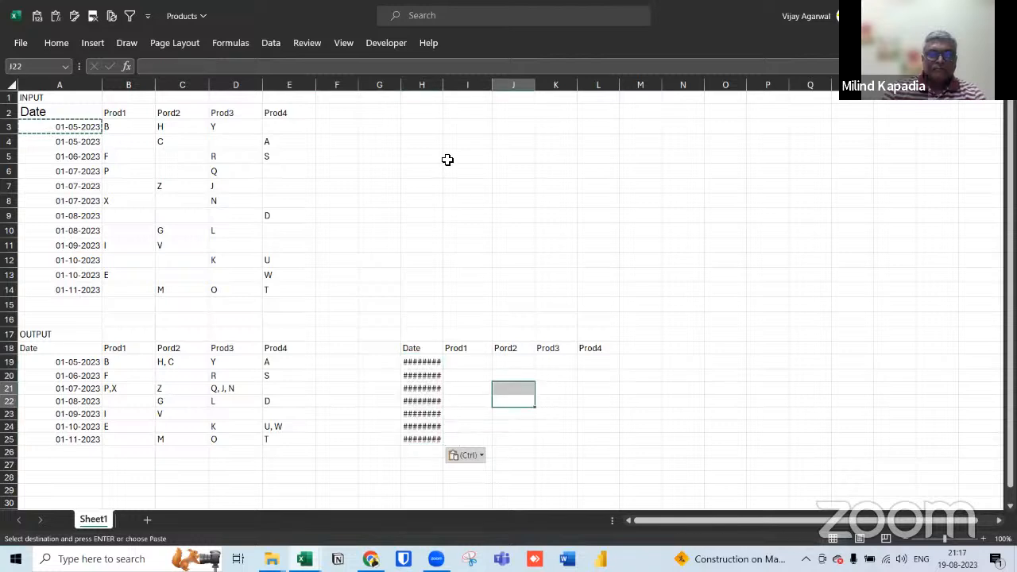
click(408, 86)
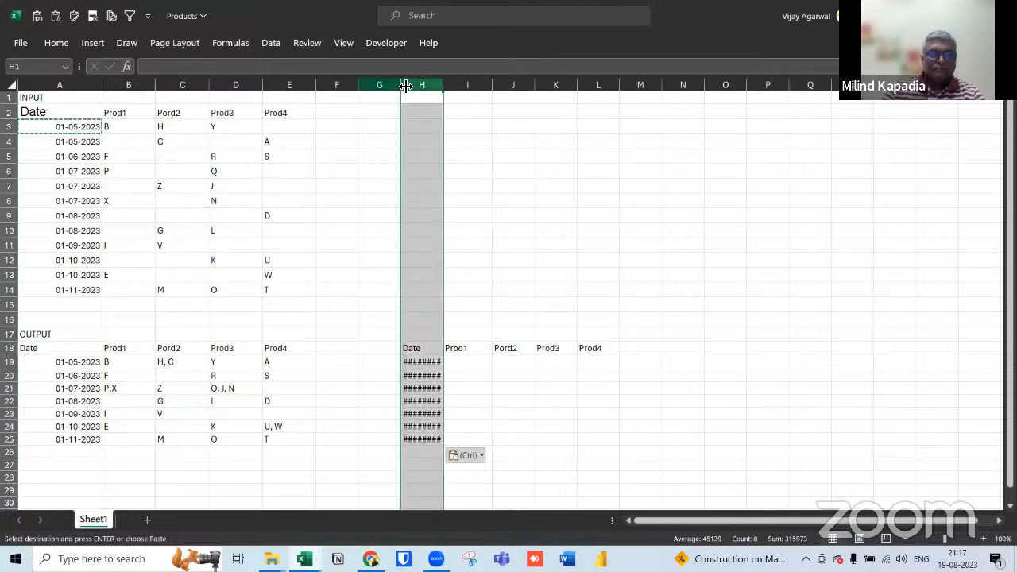
drag(393, 85, 414, 85)
Start a FILTER formula in I19 with the Prod1 range B$3:B$14 as its array
click(483, 364)
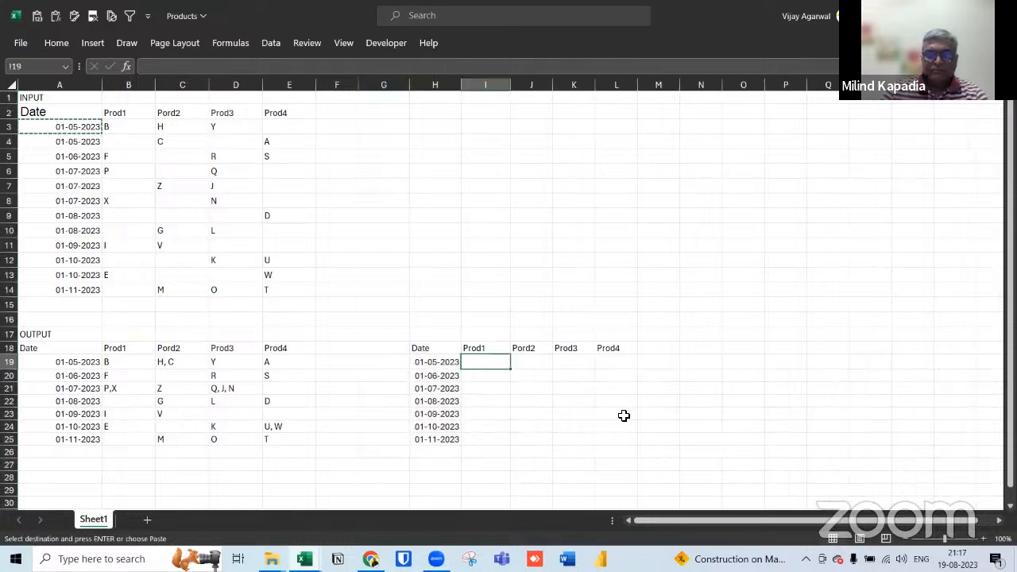
text(=fi)
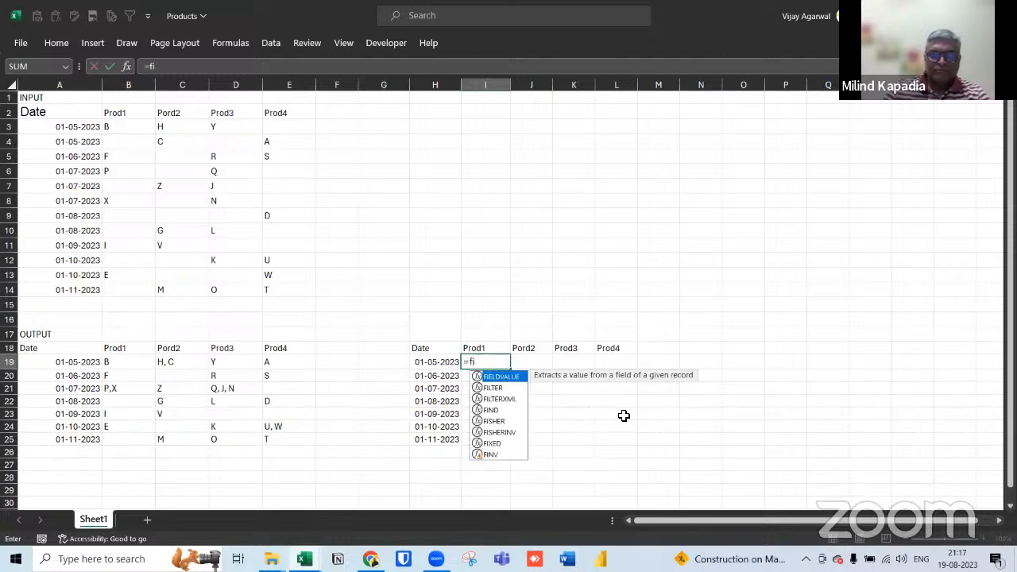
text(lter()
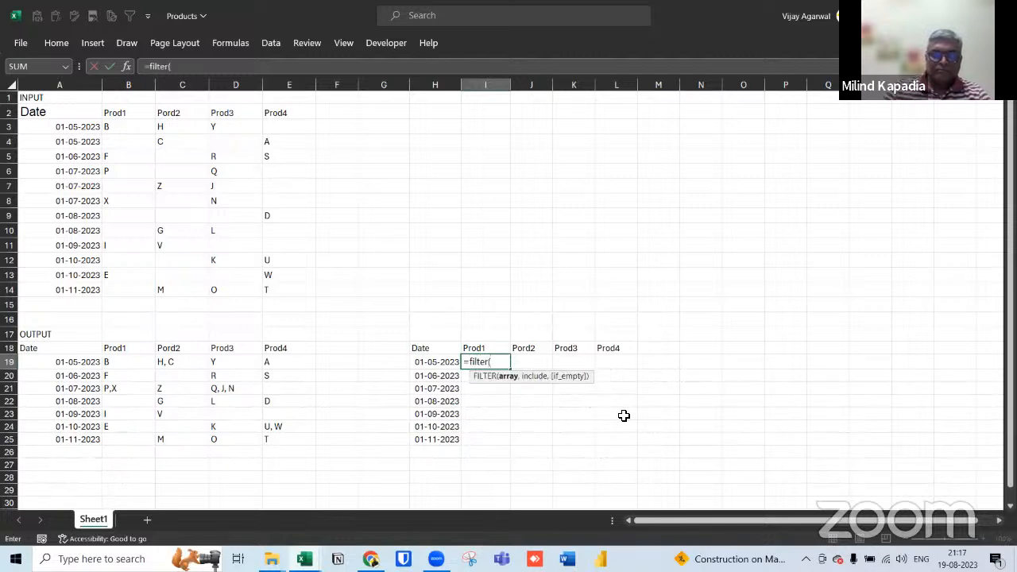
drag(127, 128, 123, 287)
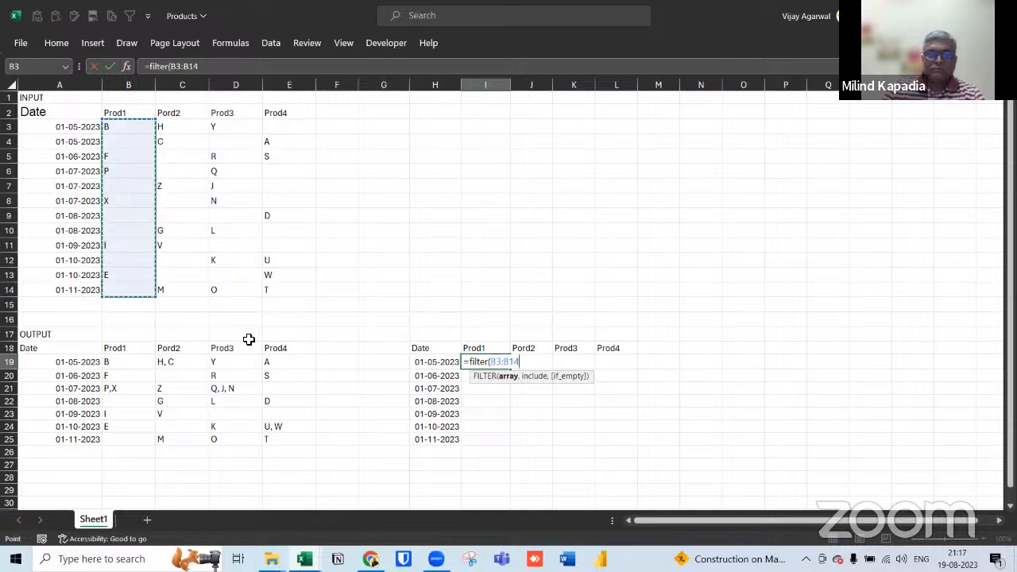
key(F4)
key(F4)
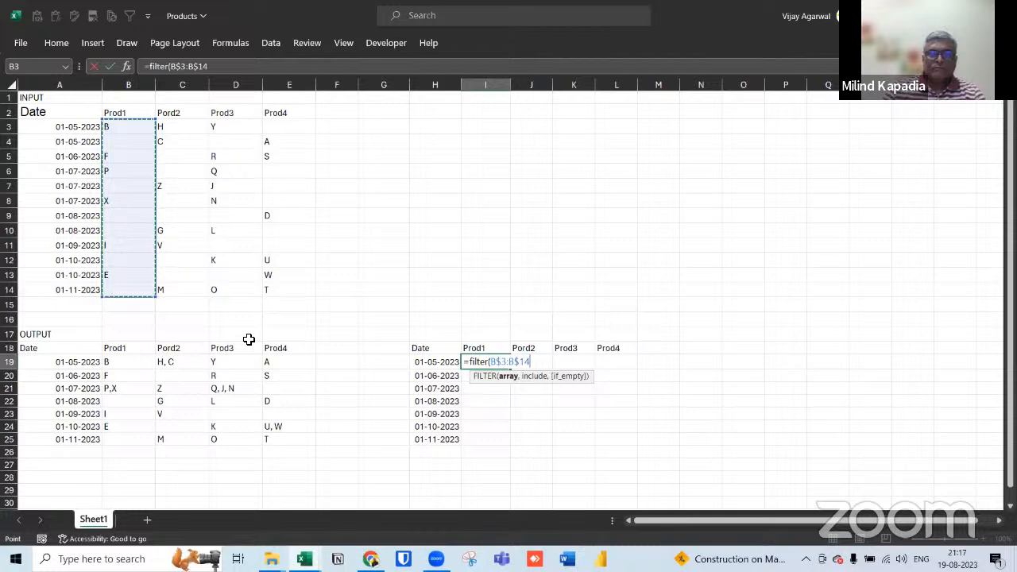
text(,)
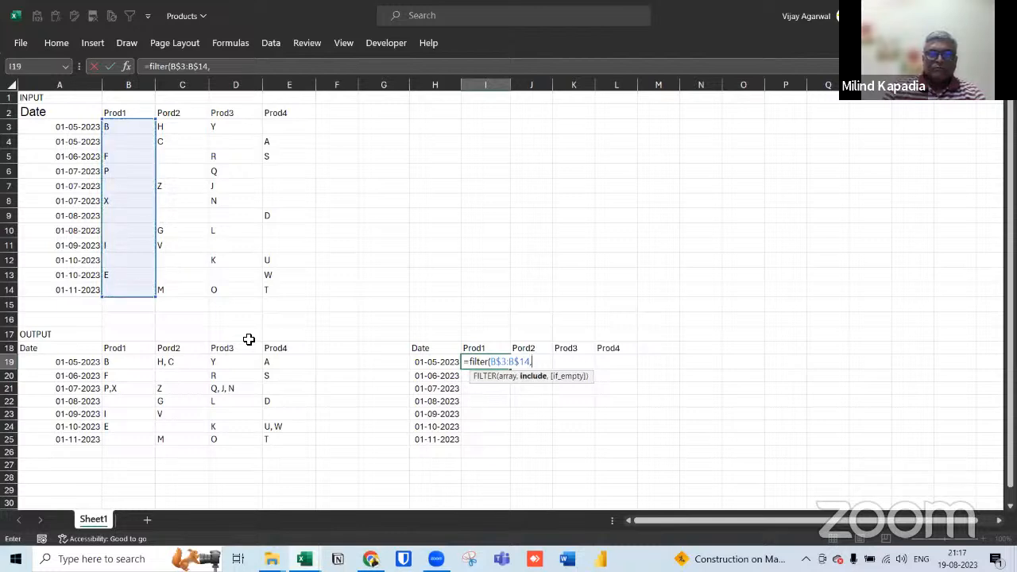
Complete the FILTER formula with the condition $A$3:$A$14=$H19 and enter it in I19
drag(80, 129, 79, 289)
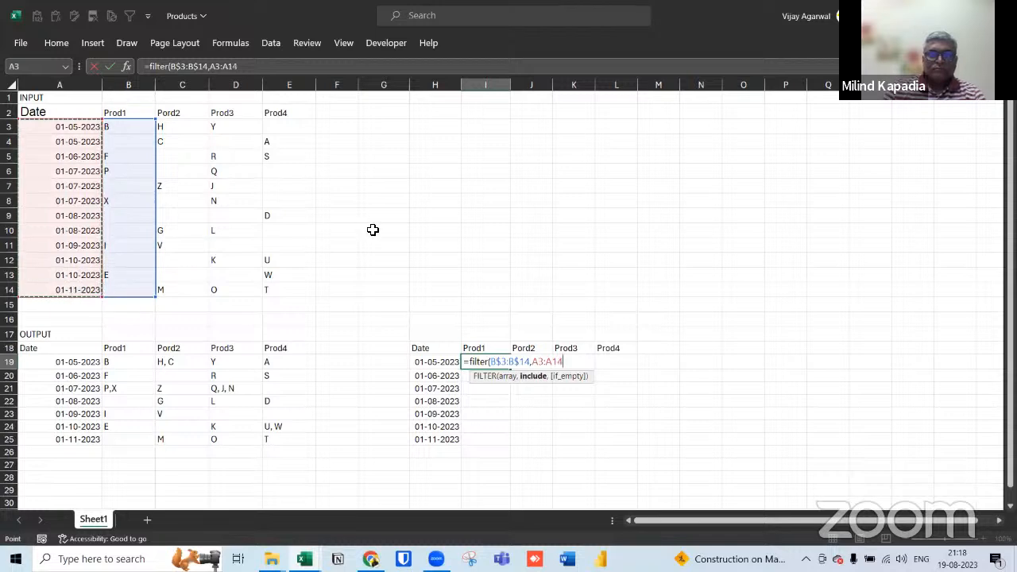
key(F4)
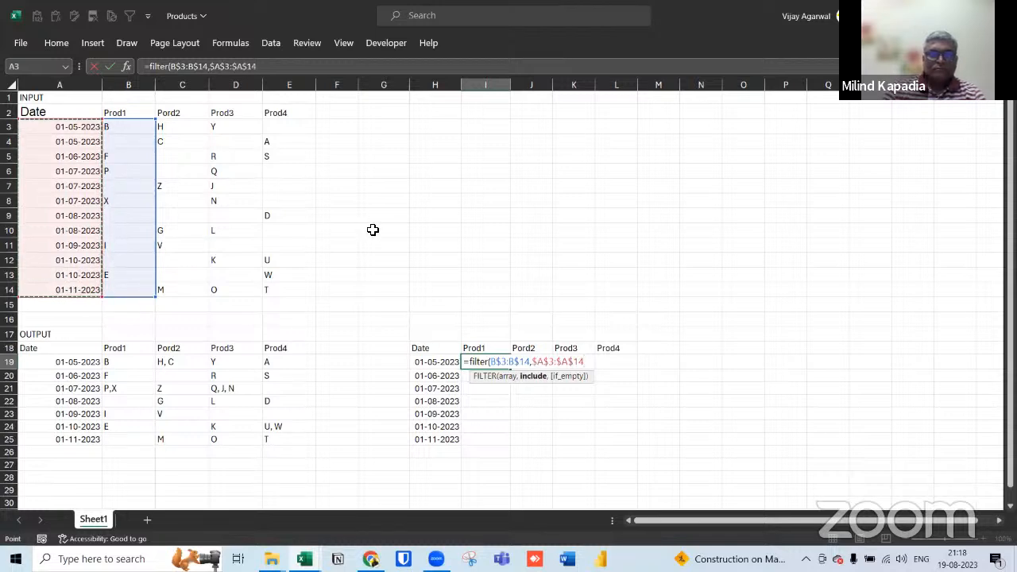
text(=)
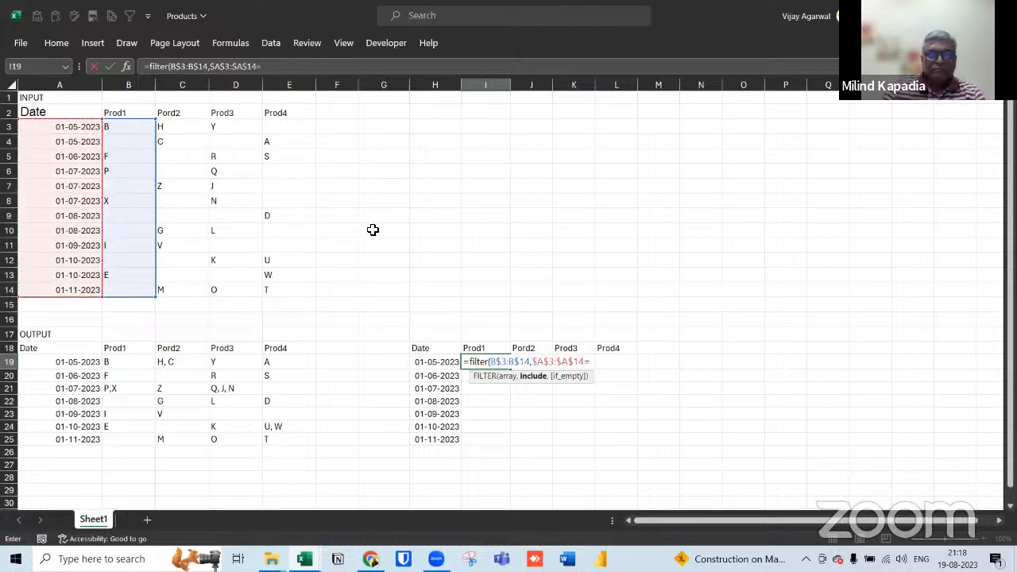
click(438, 363)
key(F4)
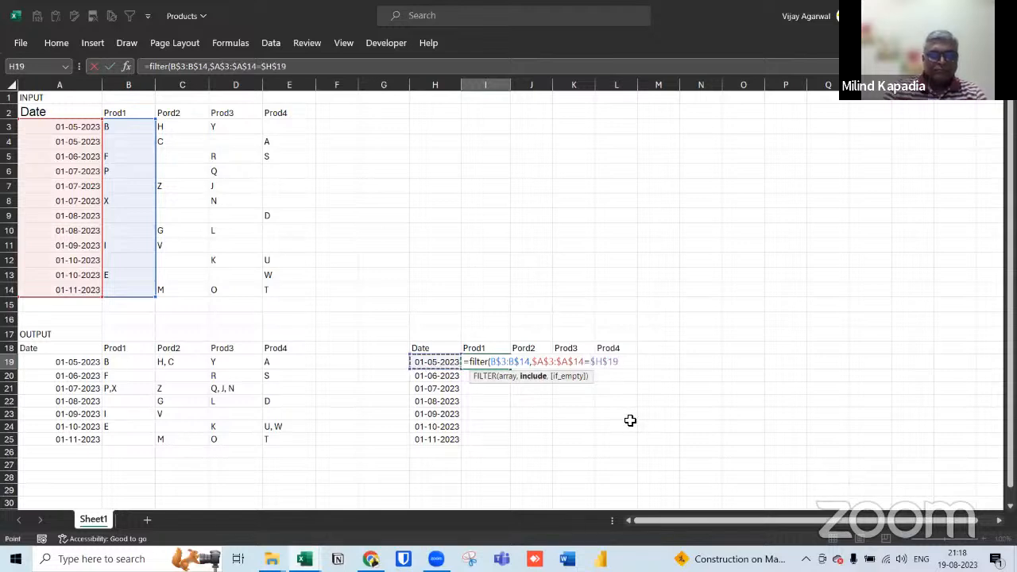
key(F4)
key(F4)
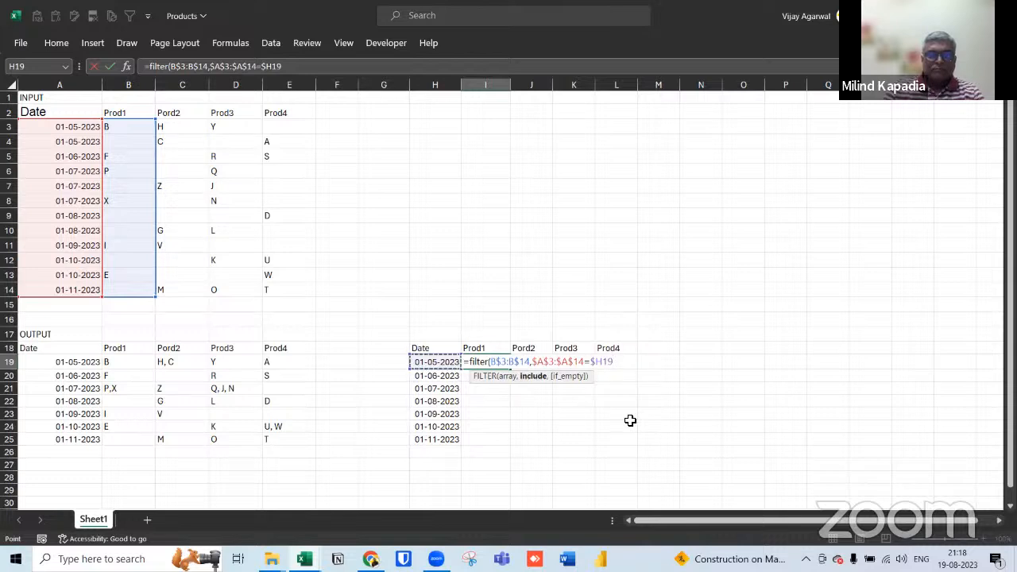
key(ctrl+Return)
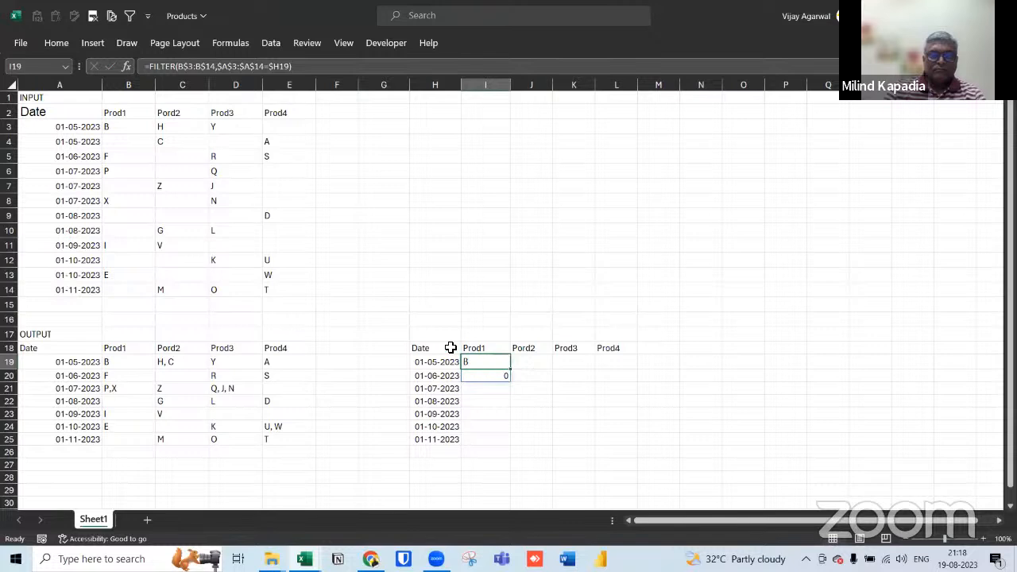
Wrap the FILTER formula in I19 in the TEXTJOIN function
click(151, 68)
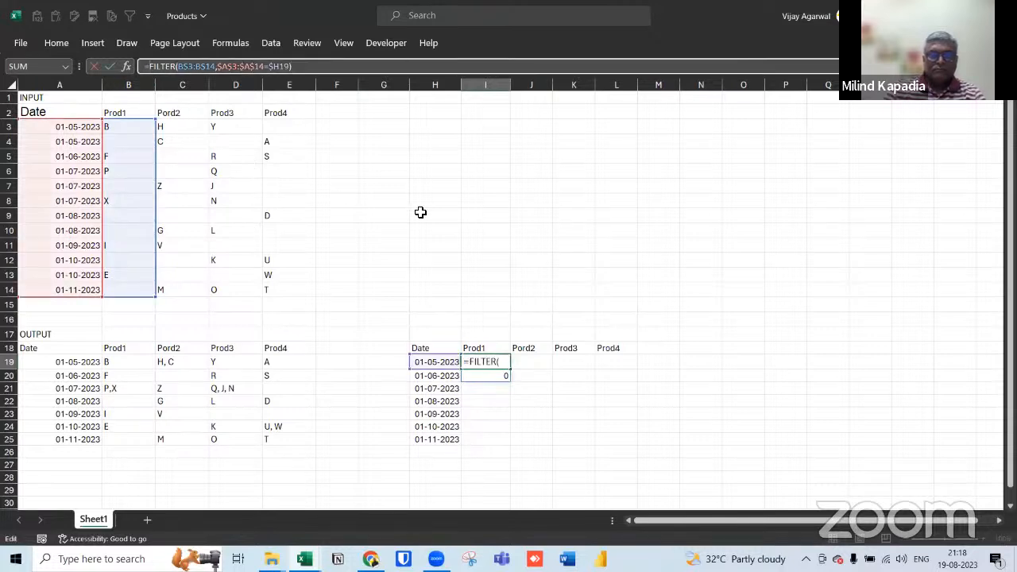
text(Te)
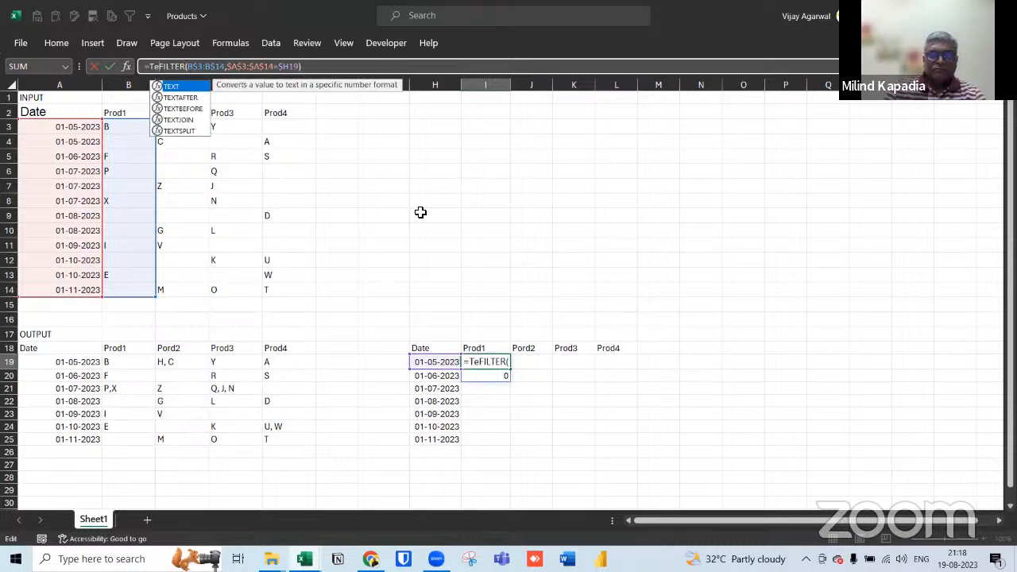
key(Down)
key(Down)
key(Down)
key(Tab)
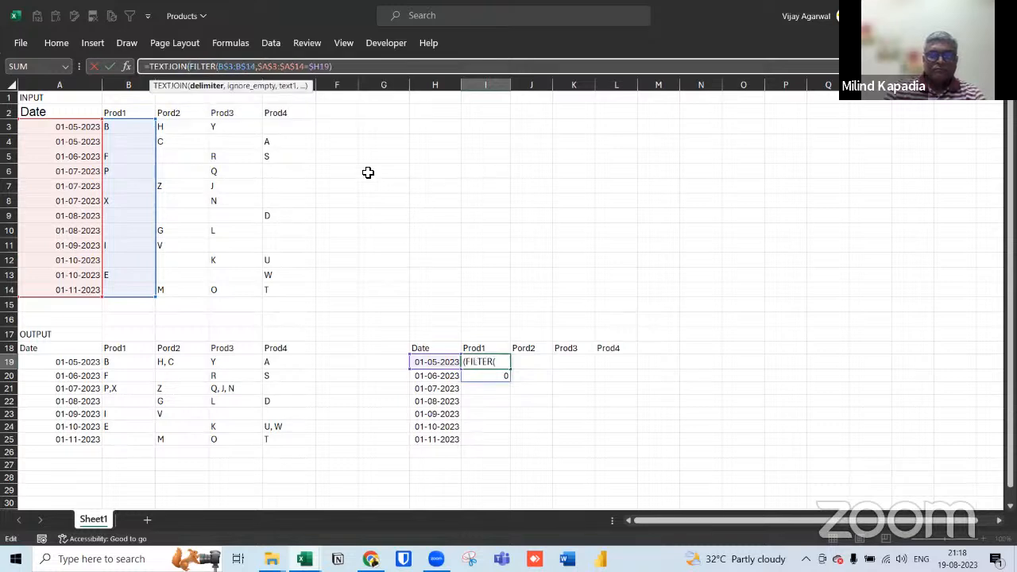
Set the TEXTJOIN delimiter to ",", leave the ignore_empty argument blank, and enter the formula with its missing closing parenthesis corrected
text(",)
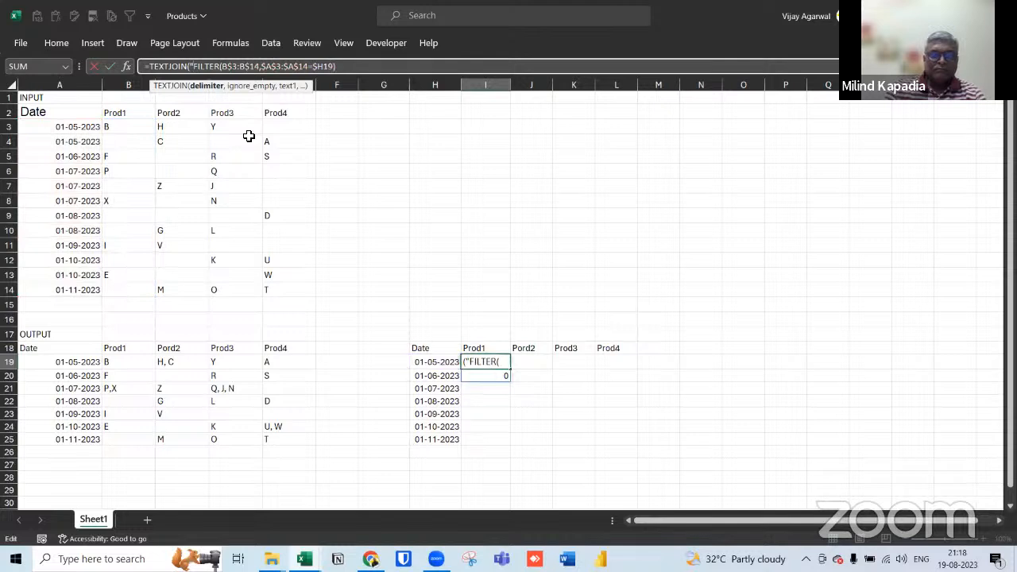
text(")
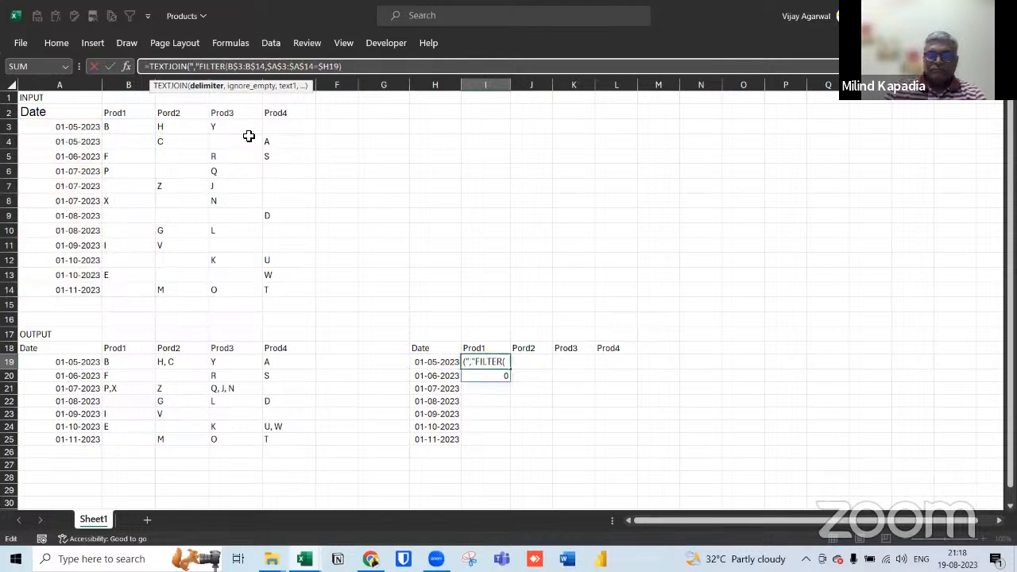
text(,)
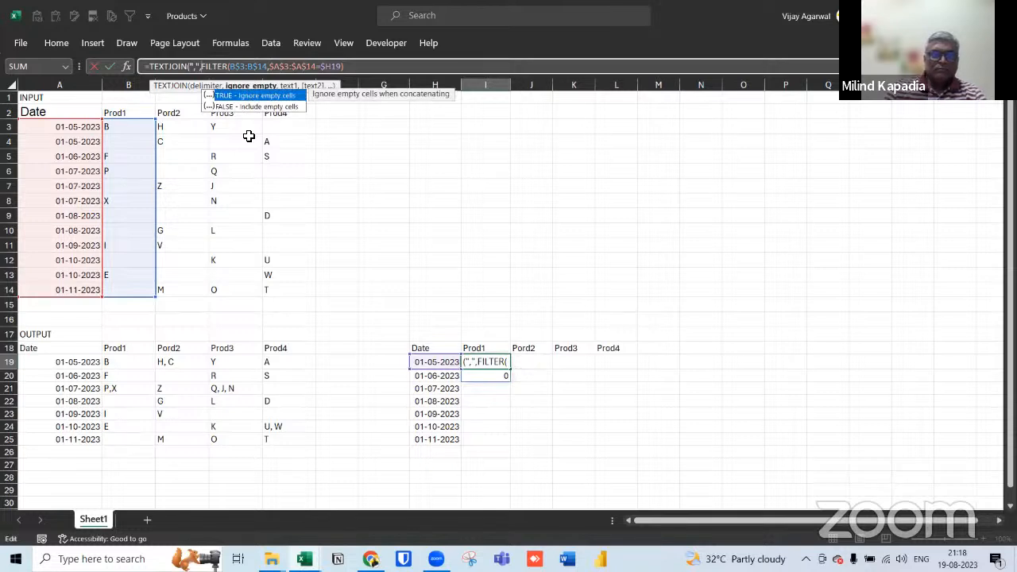
text(,)
key(Return)
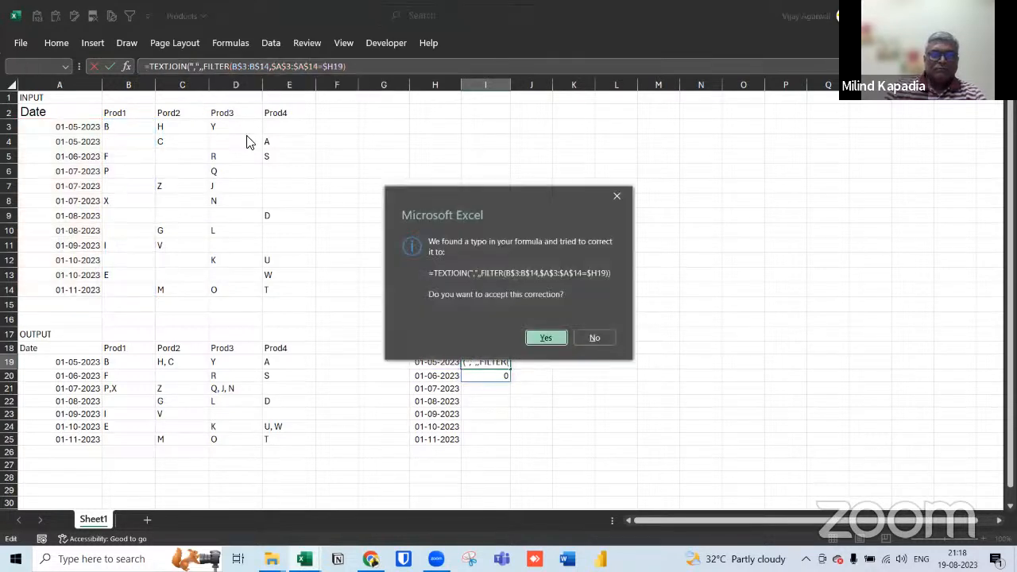
key(Return)
key(Up)
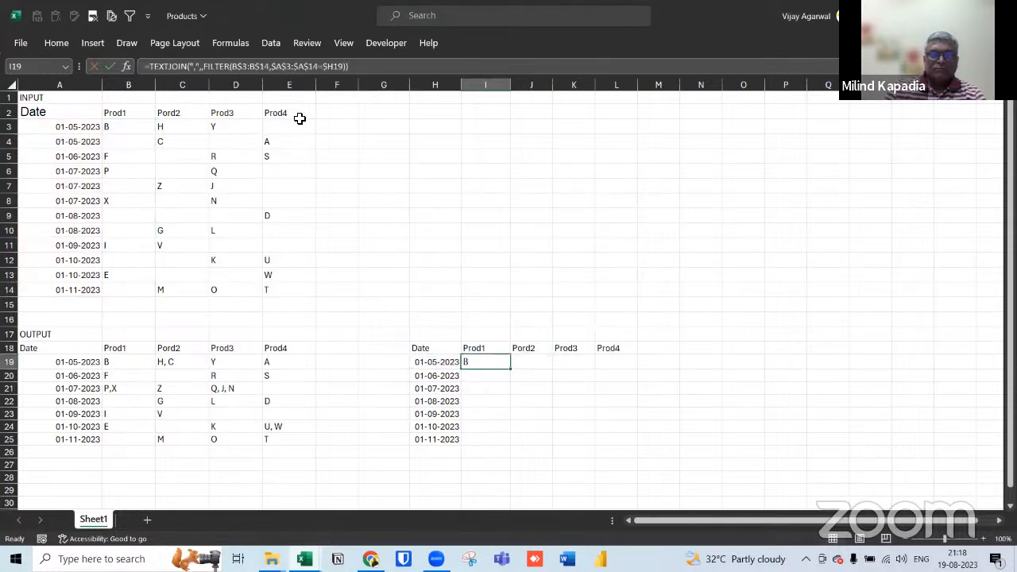
Fill the TEXTJOIN formula from I19 across I19:L25 and slightly widen columns G and H
drag(511, 368, 632, 450)
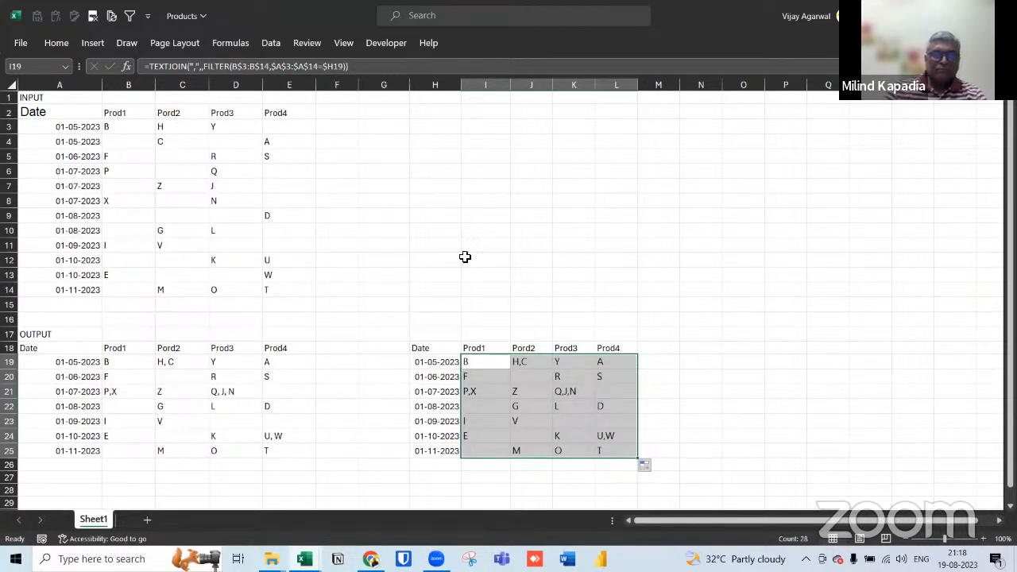
drag(394, 85, 415, 90)
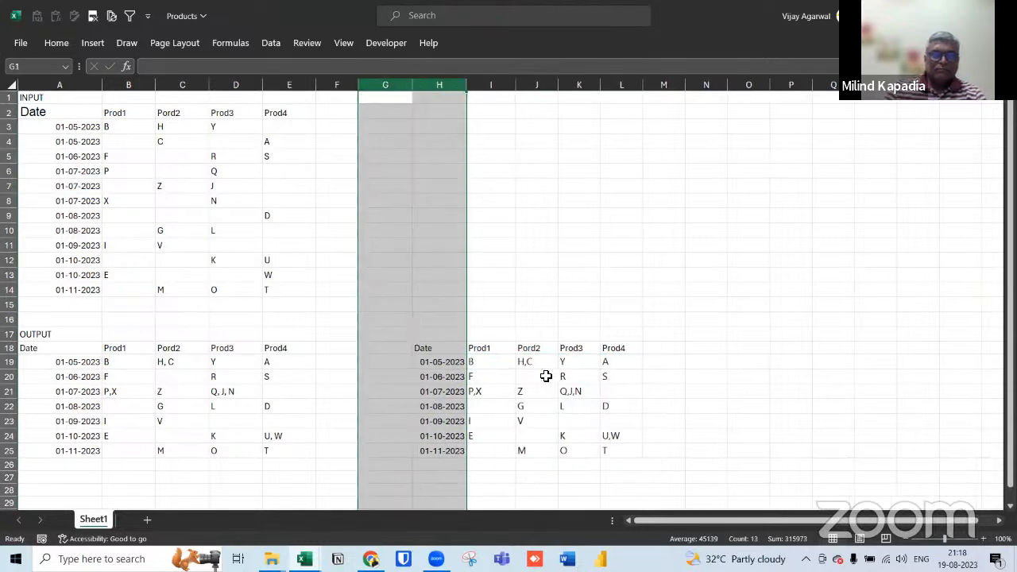
drag(495, 363, 626, 450)
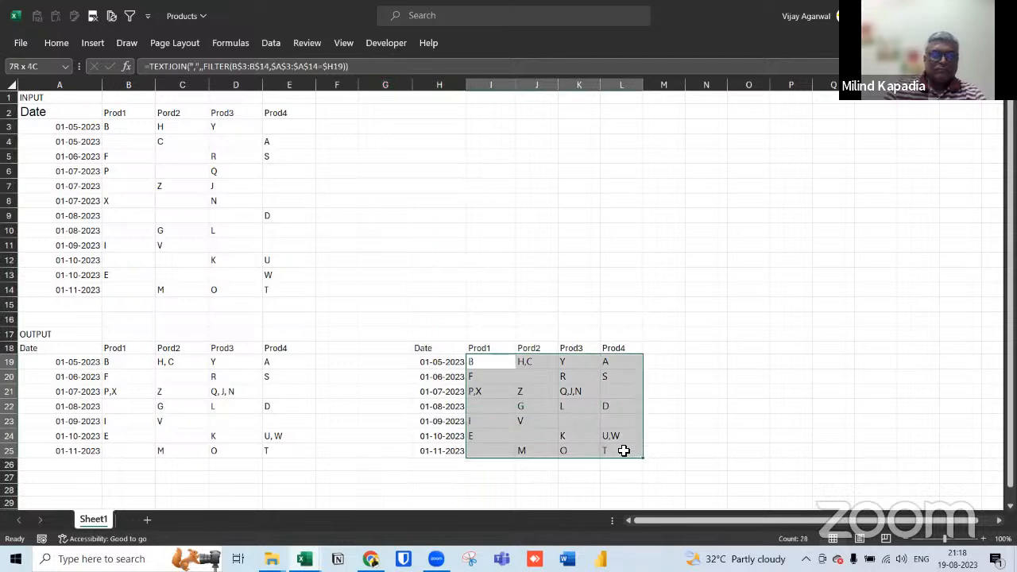
click(293, 437)
click(212, 394)
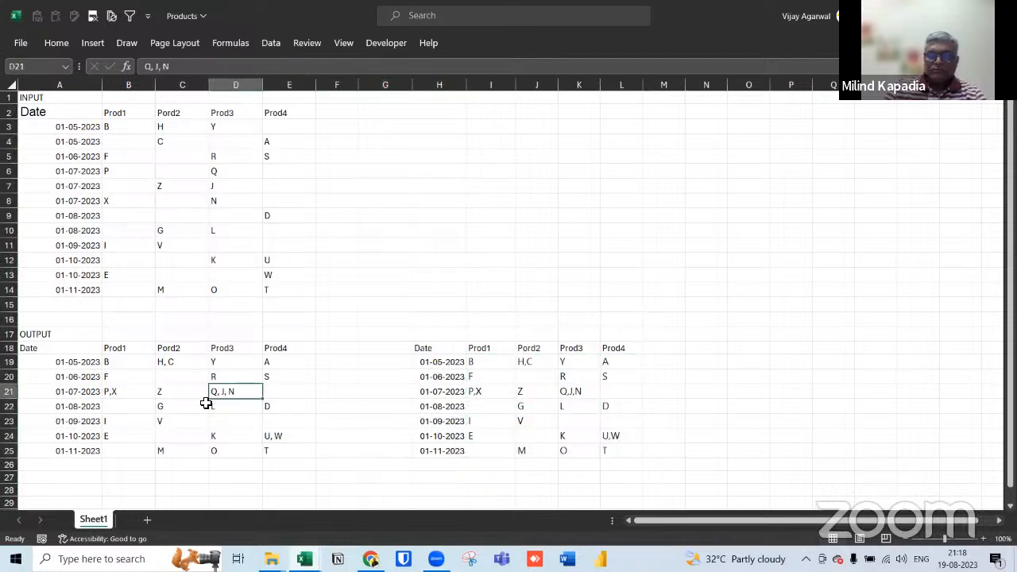
click(157, 393)
drag(83, 364, 86, 451)
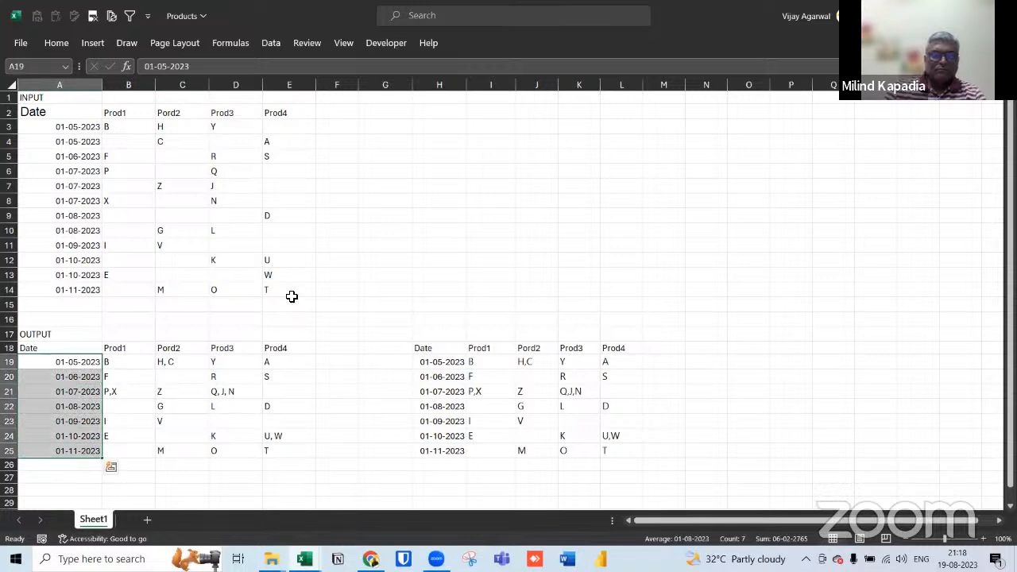
Enter a person's first name as sample text in the blank Pord2 cell C5 of the input table
click(183, 158)
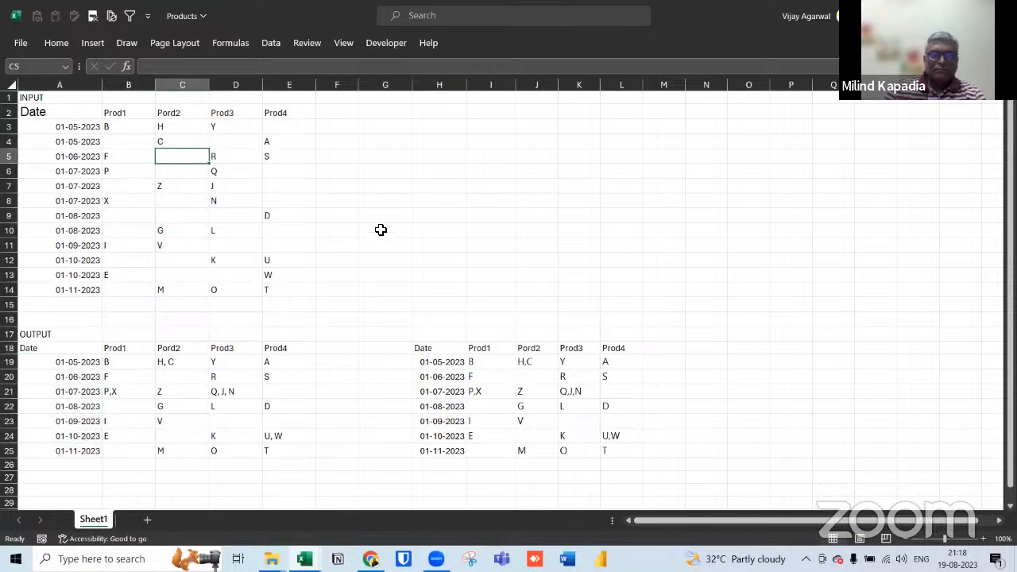
text(vijay)
key(Return)
key(Down)
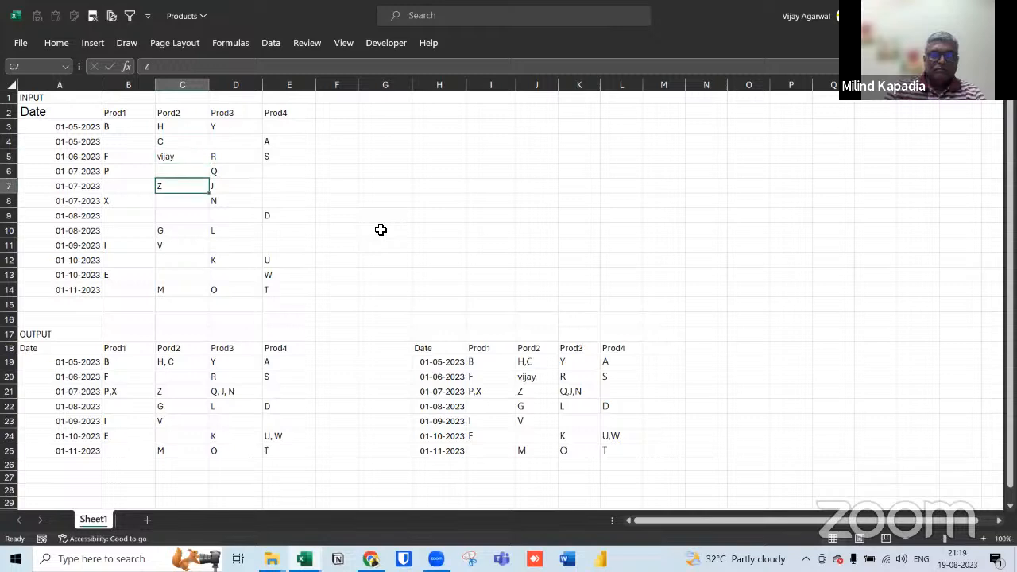
key(Right)
text(a)
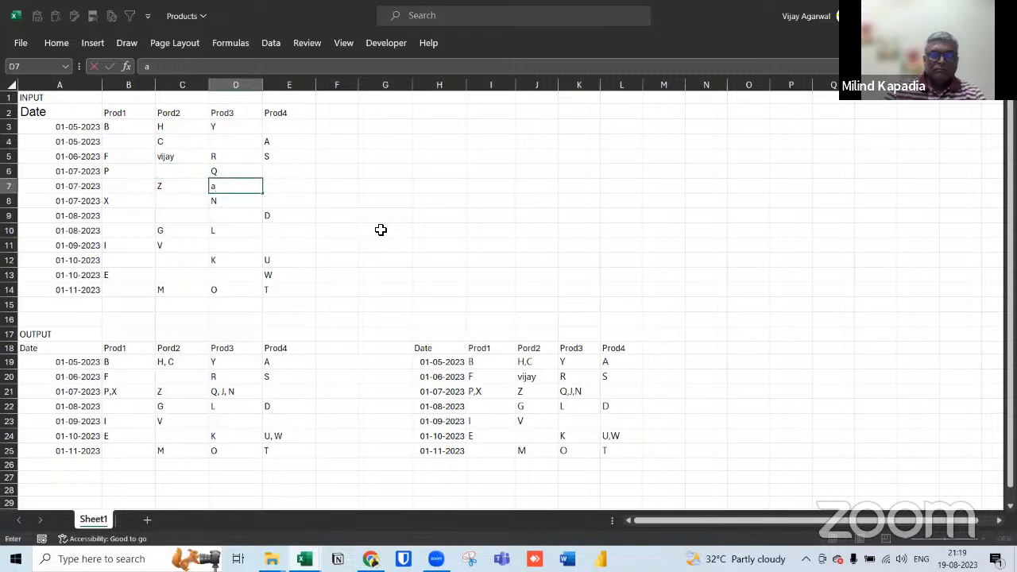
key(Escape)
key(Up)
key(Up)
key(Left)
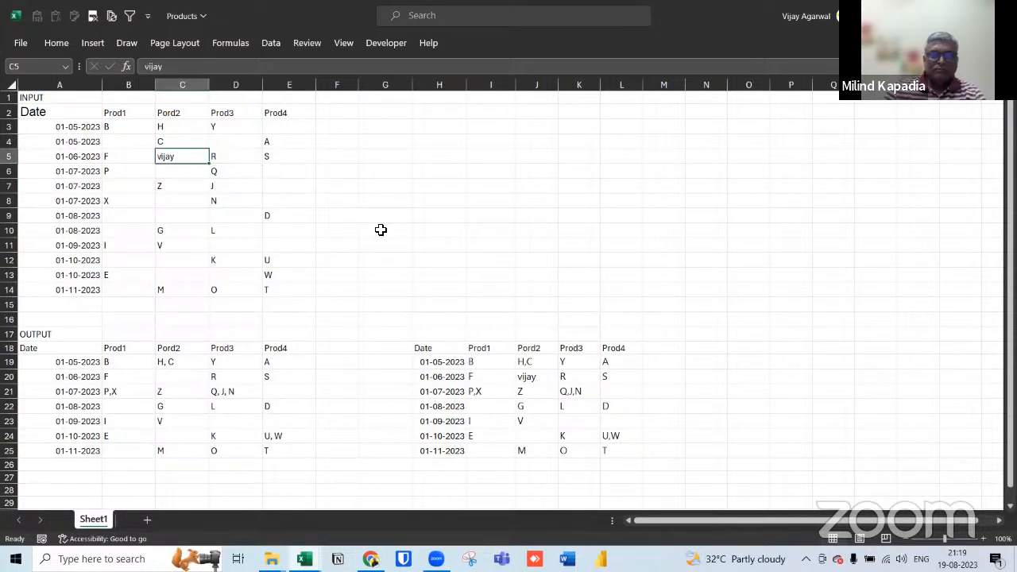
Fill the sample name from C5 down into C6 and replace the Pord2 entry in C7 with another first name
key(Down)
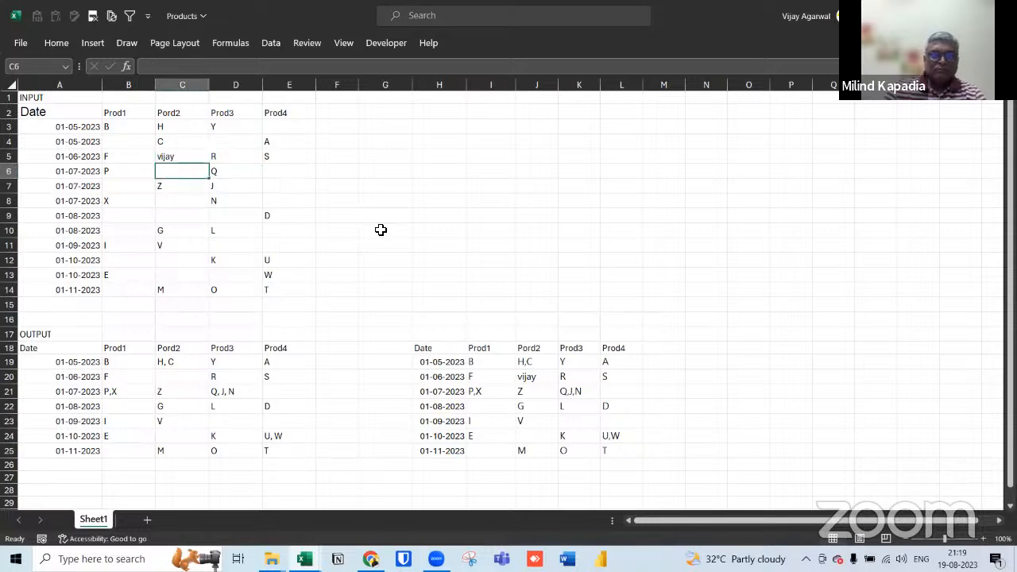
key(ctrl+d)
key(Down)
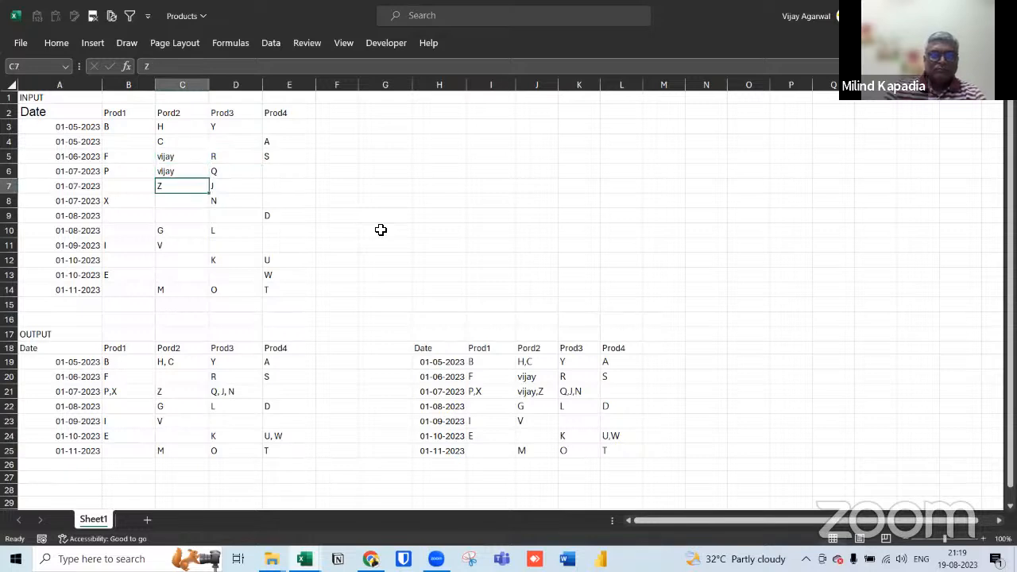
text(ahn)
key(BackSpace)
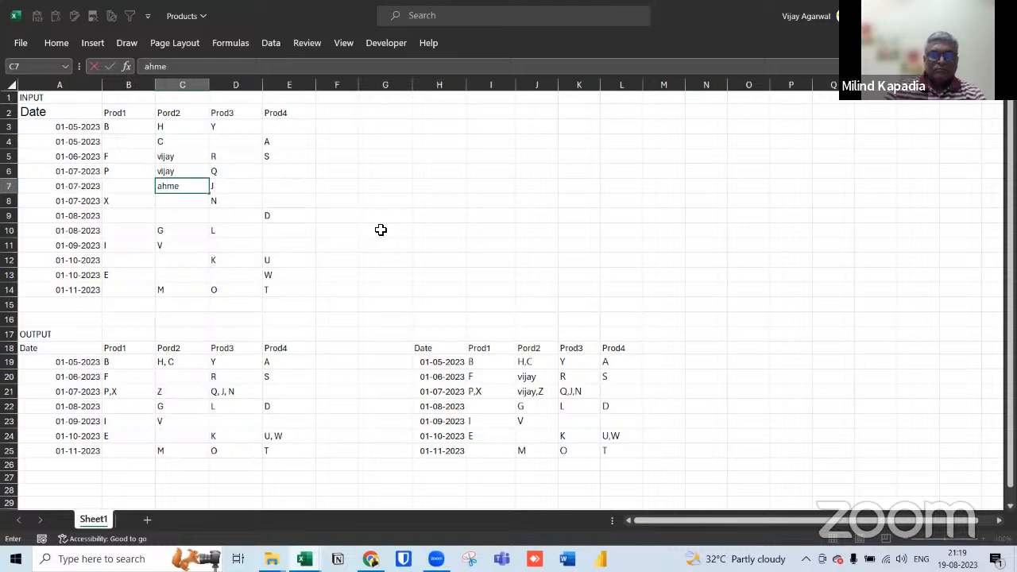
key(Return)
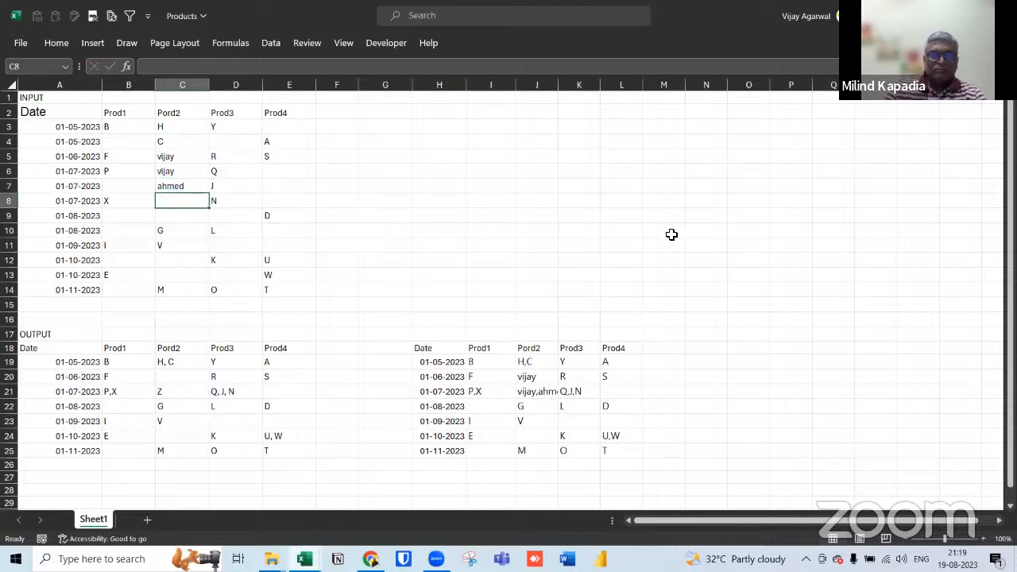
Try replacing $H19 with the spill reference H19# in I19's TEXTJOIN formula, and undo the change
click(550, 389)
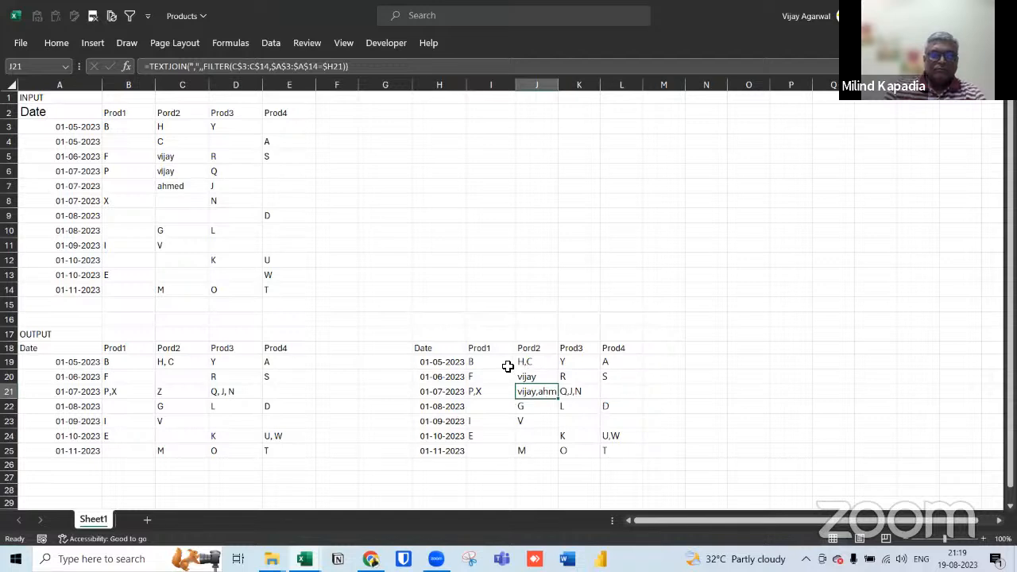
drag(507, 363, 621, 452)
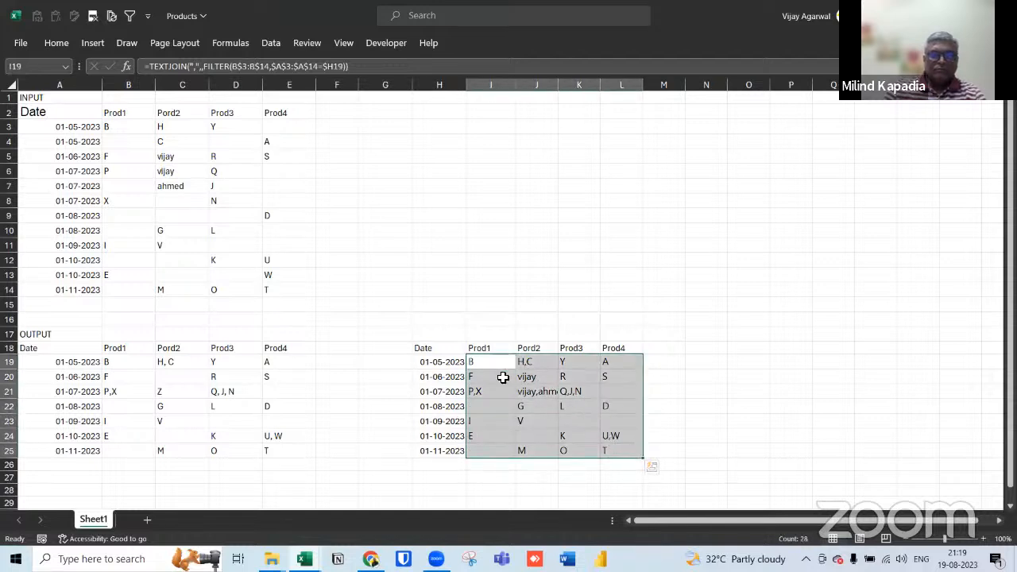
click(477, 363)
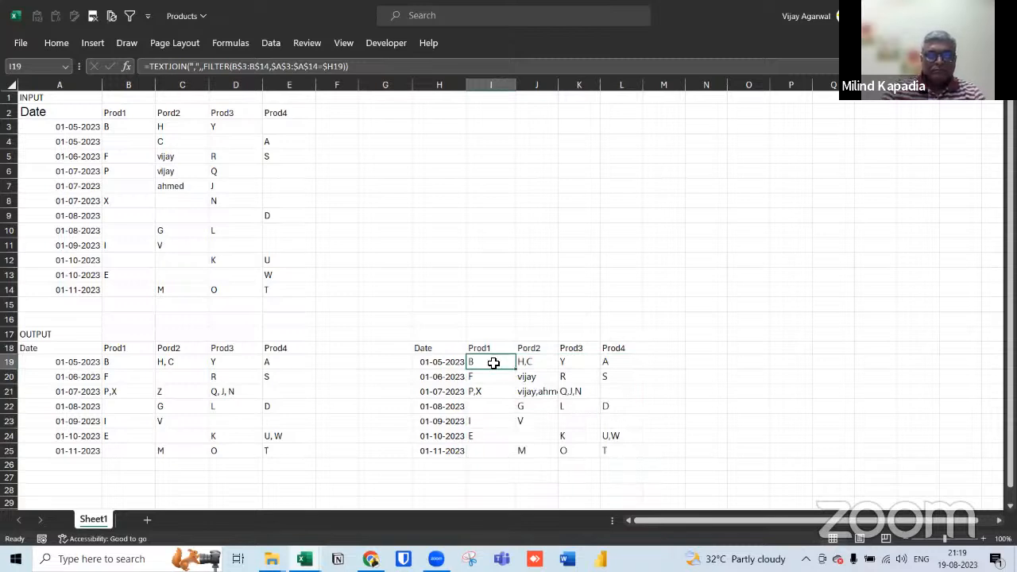
double_click(493, 362)
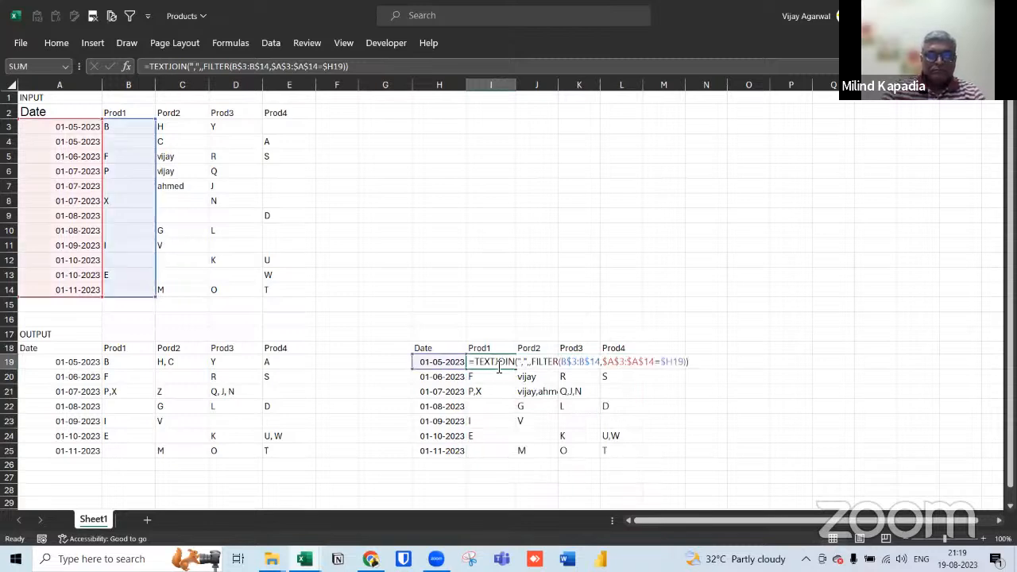
click(682, 362)
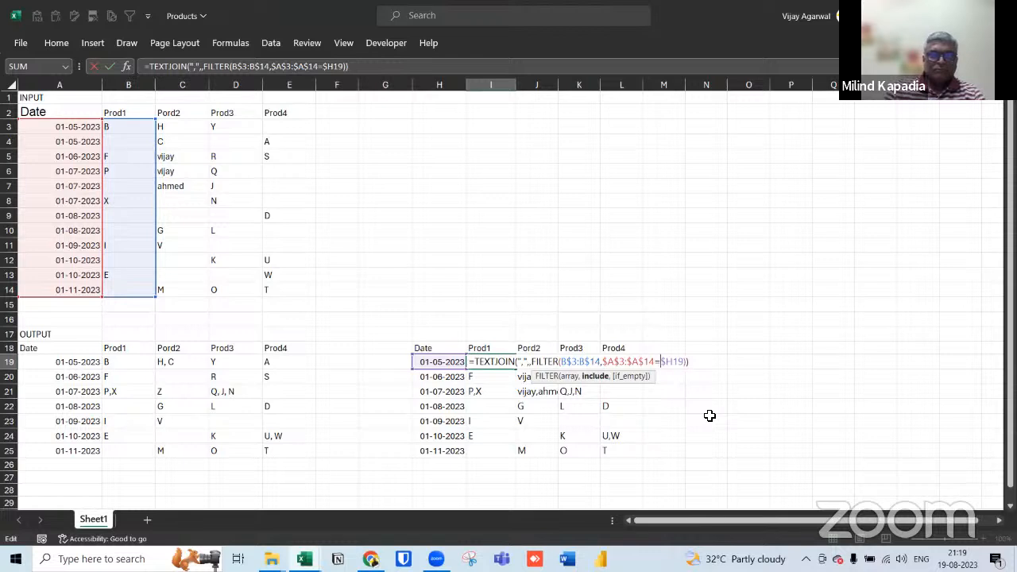
key(BackSpace)
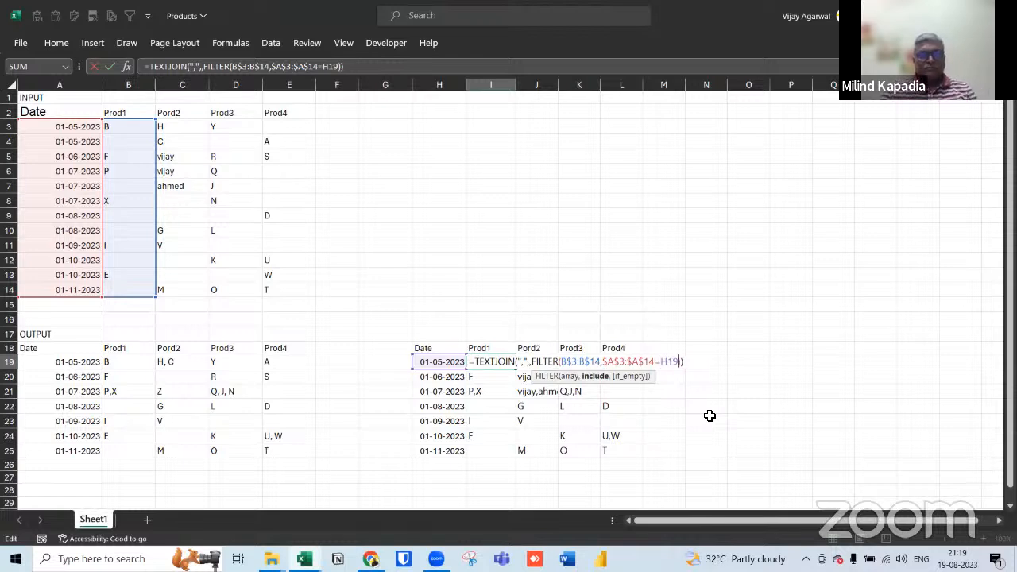
text(#)
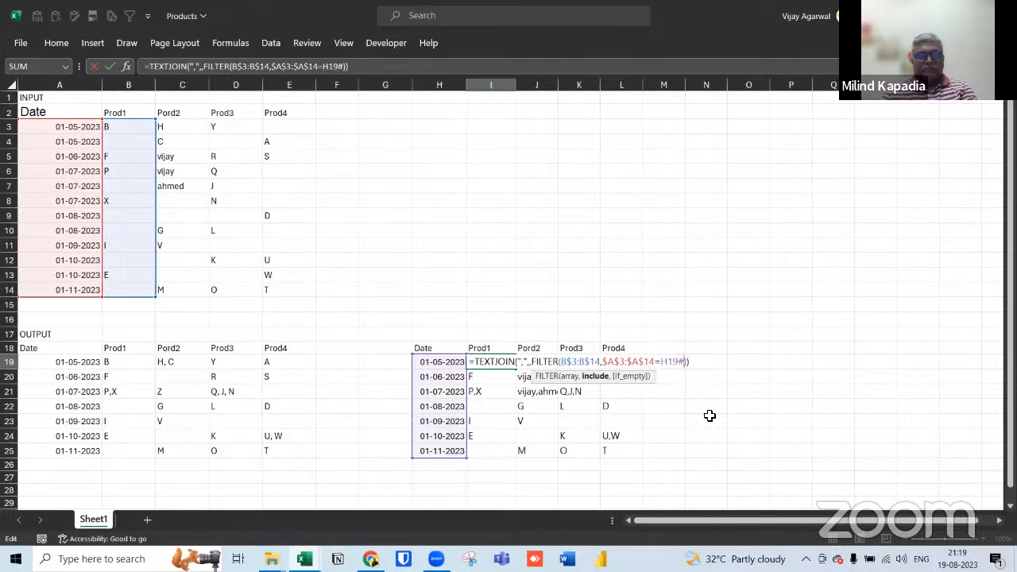
key(Return)
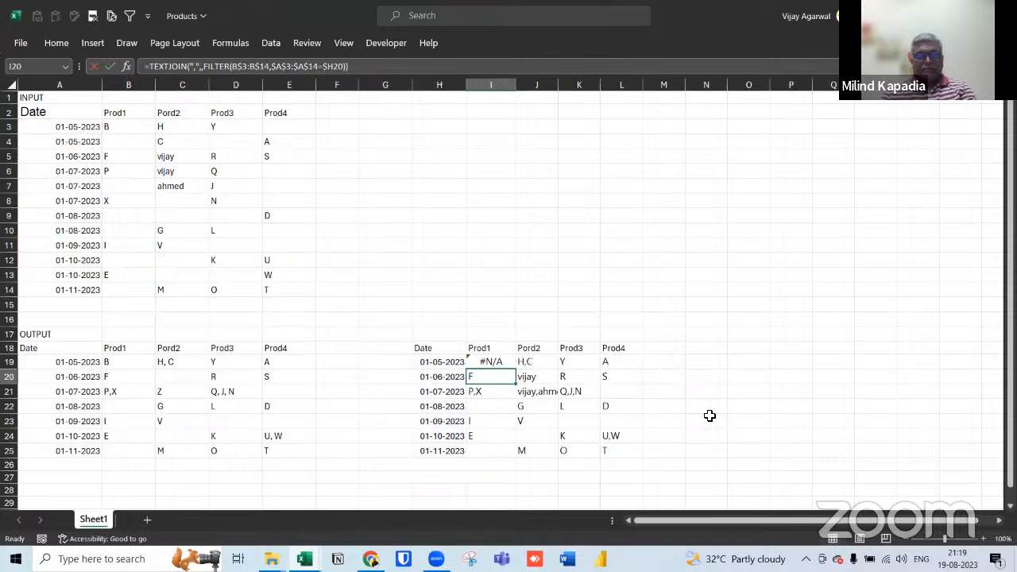
key(Up)
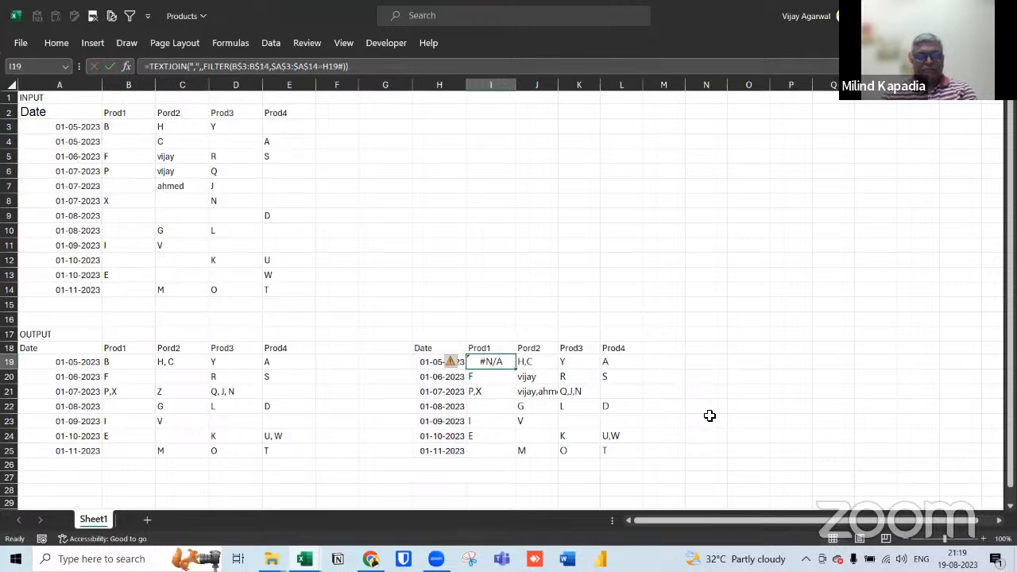
key(ctrl+z)
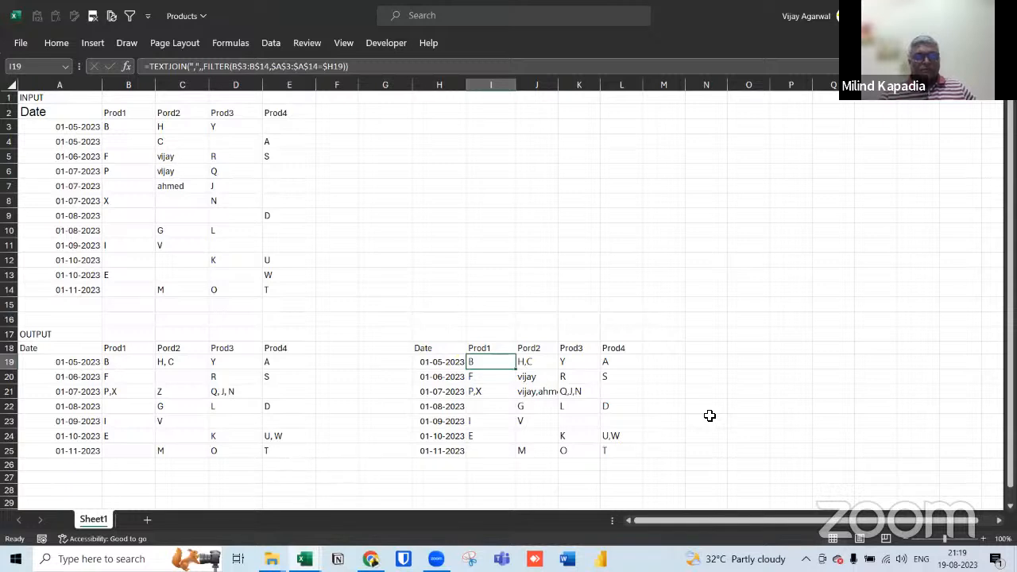
click(545, 366)
click(504, 364)
click(533, 364)
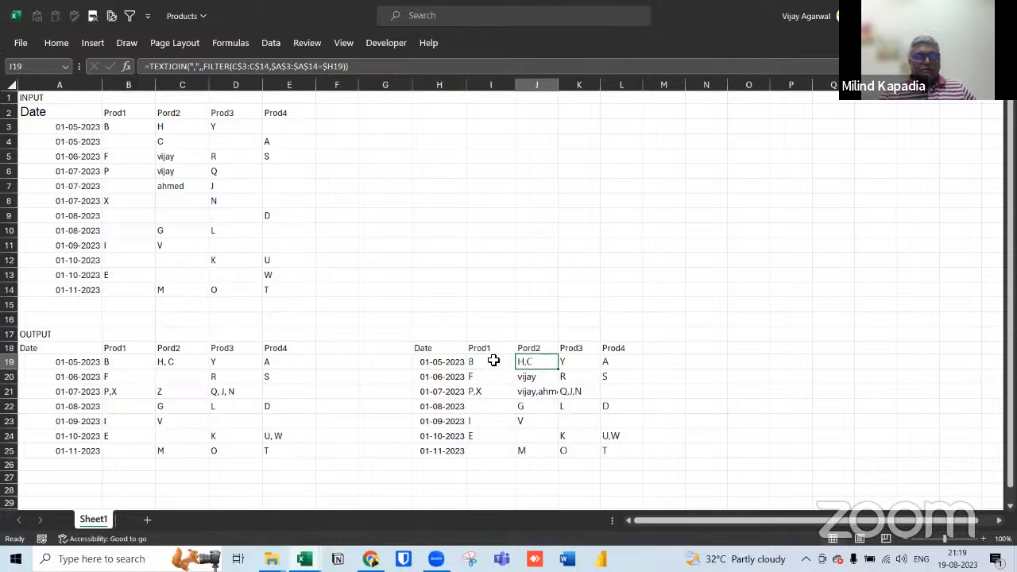
click(492, 361)
drag(575, 410, 610, 447)
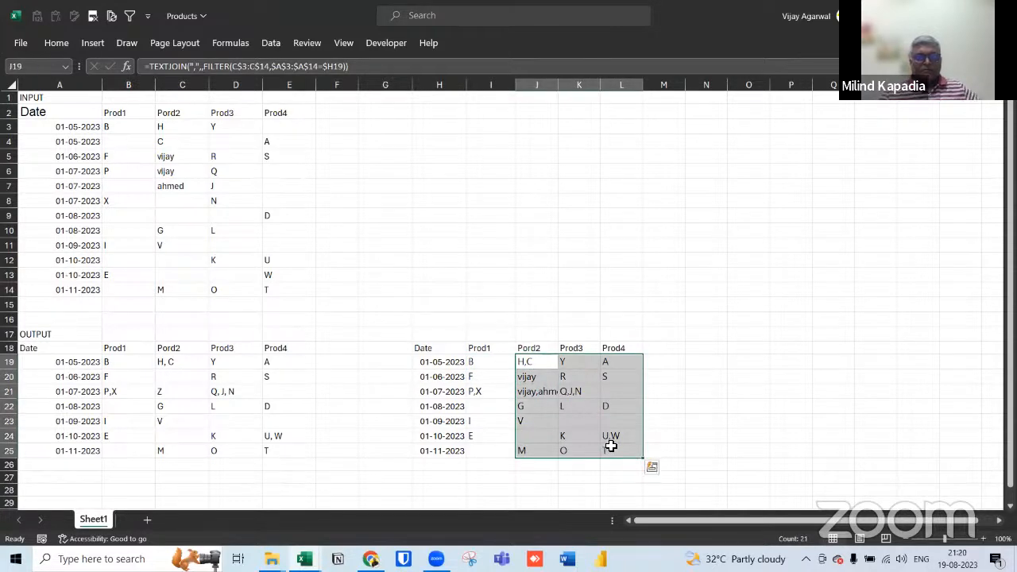
key(Right)
key(Right)
key(Right)
key(Right)
key(Left)
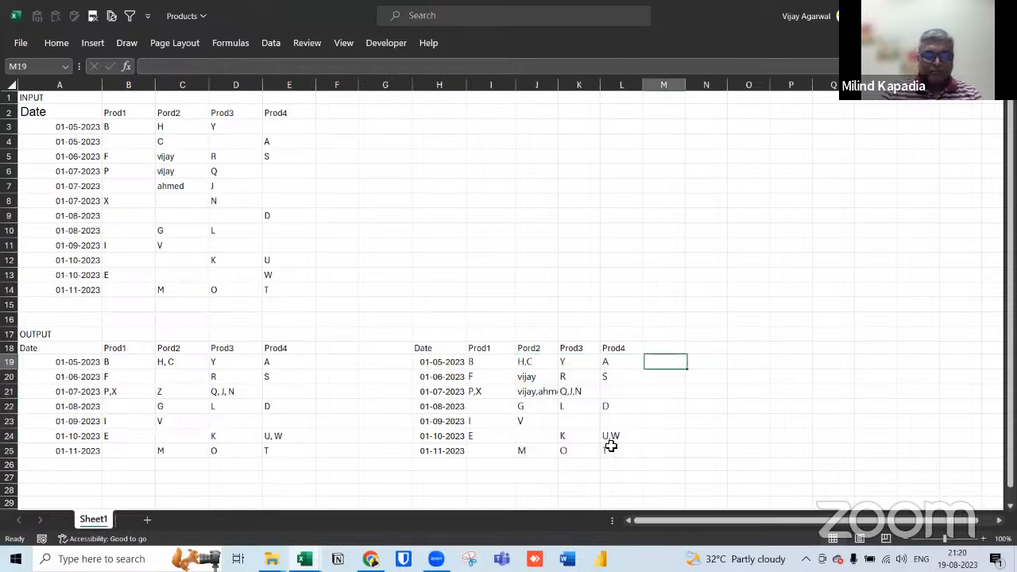
key(Right)
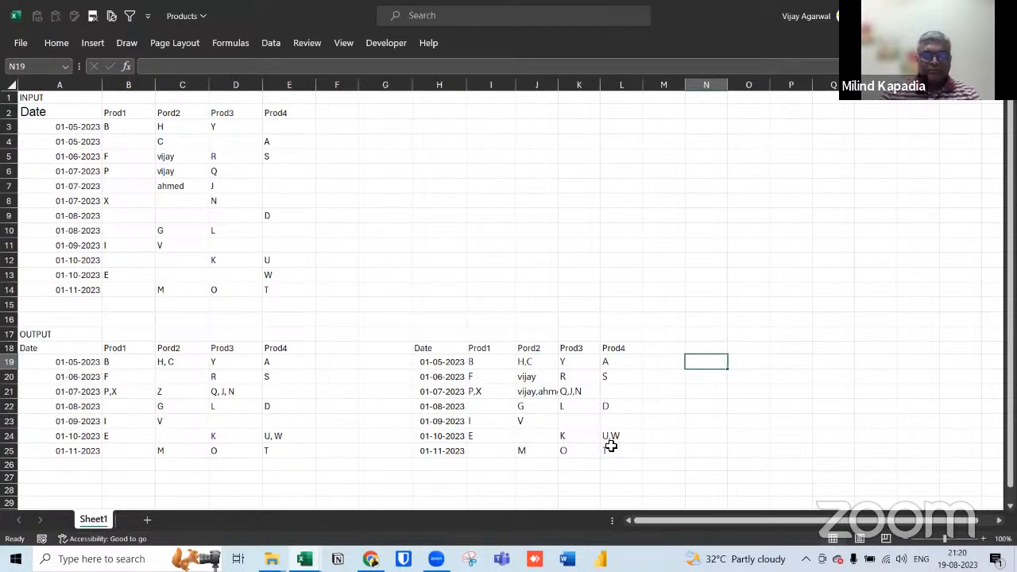
text(=filter)
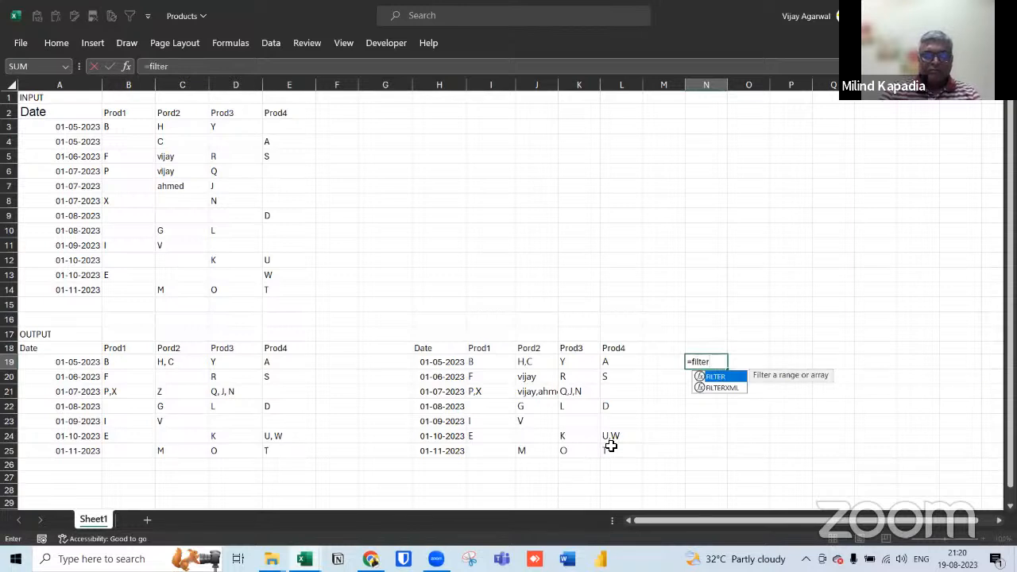
key(Escape)
Copy the FILTER portion of I19's formula and paste it into N19 as =FILTER(B$3:B$14,$A$3:$A$14=$H19)
click(486, 361)
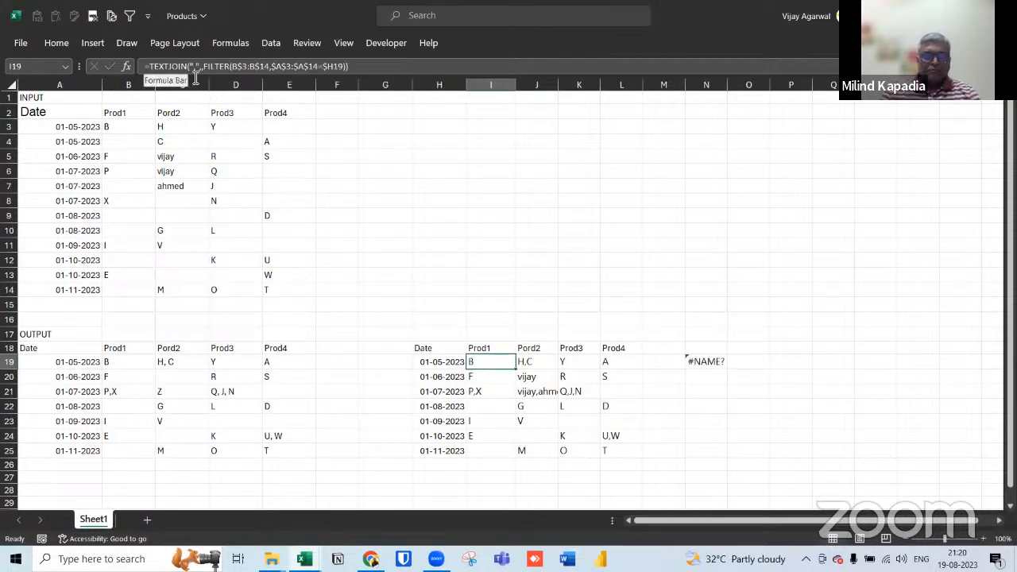
drag(203, 67, 345, 70)
key(ctrl+c)
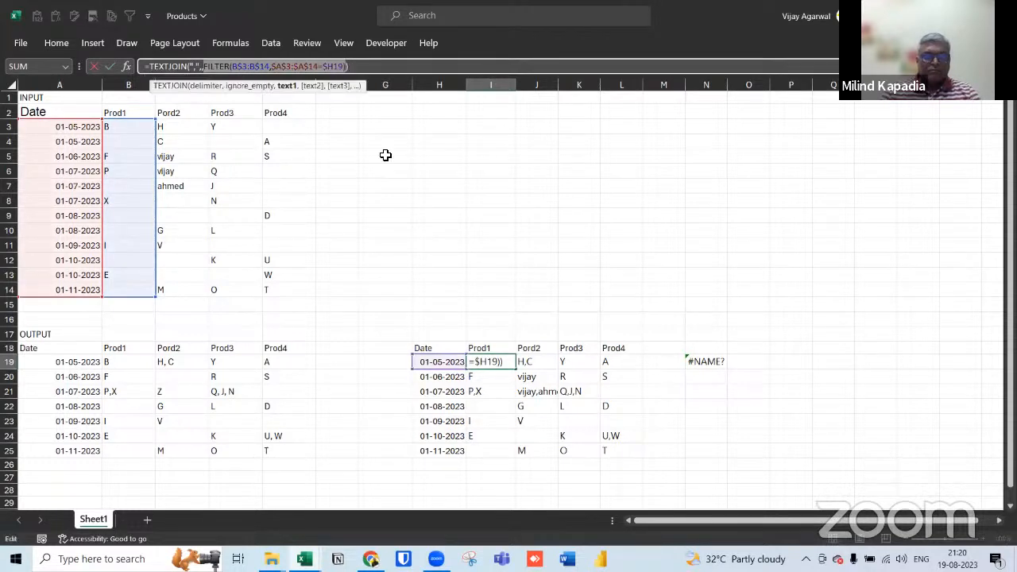
key(Escape)
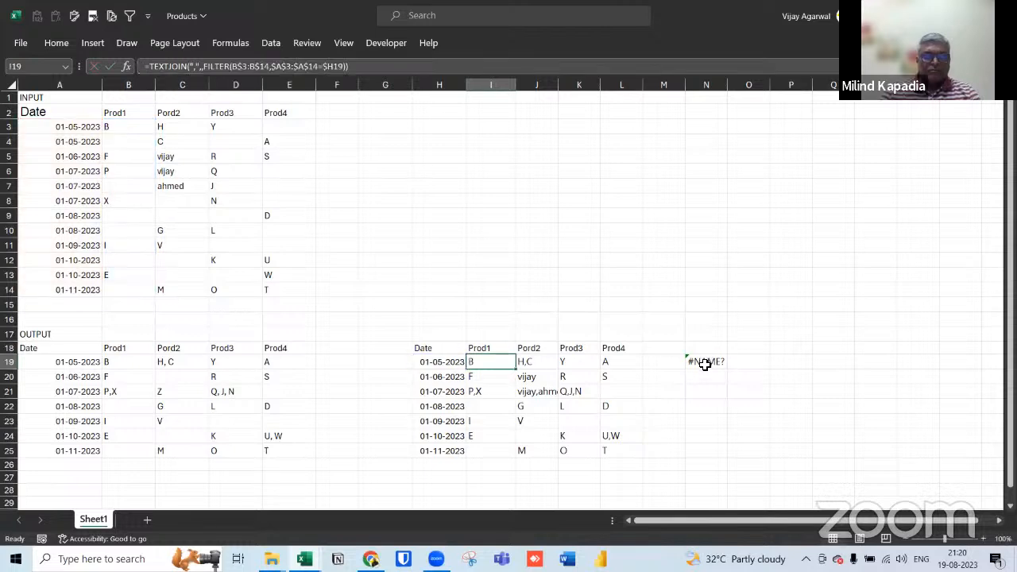
click(705, 362)
text(=filter)
key(ctrl+v)
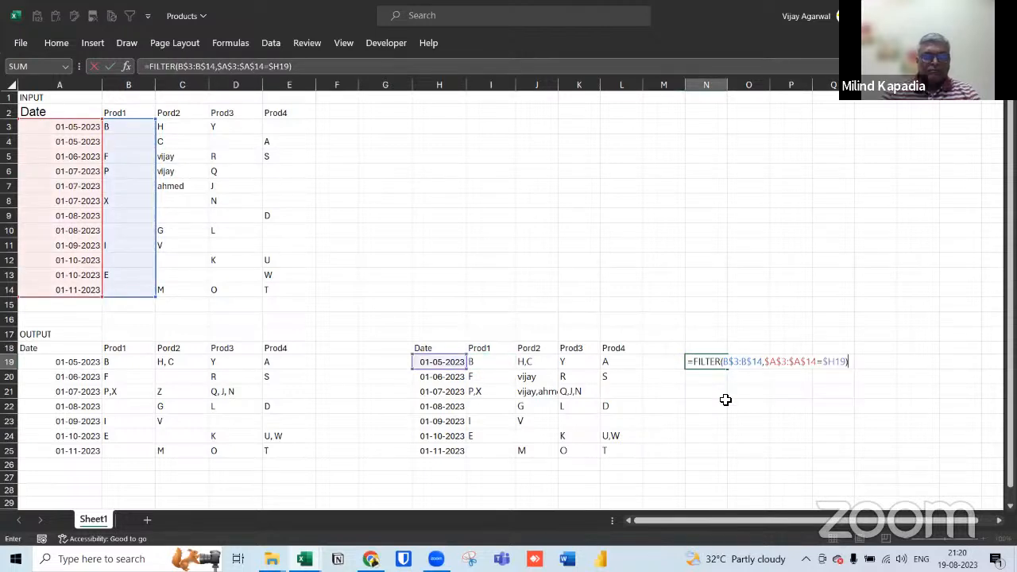
Change $H19 to the spill reference H19# in N19's FILTER formula and enter it
click(829, 363)
key(BackSpace)
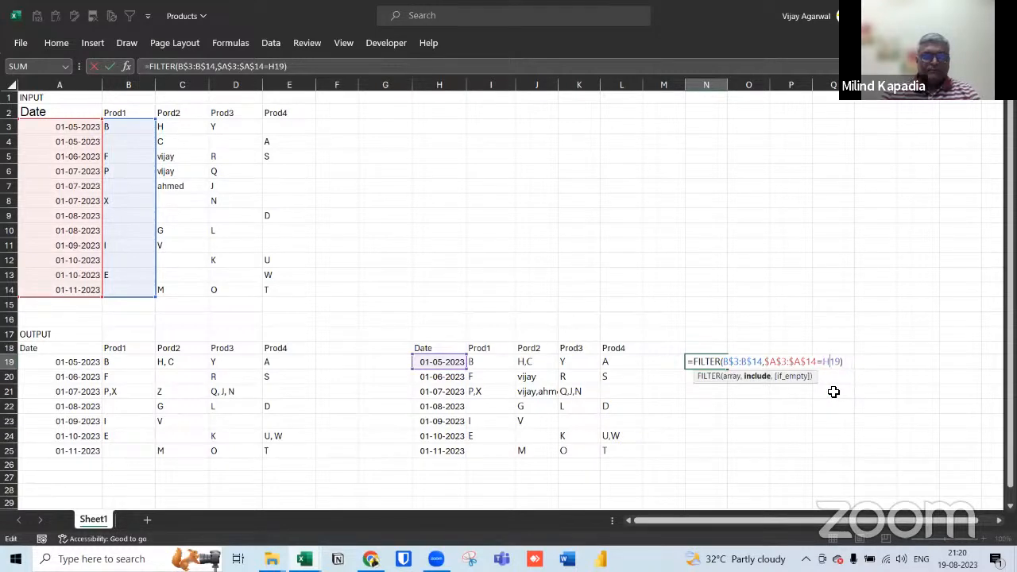
text(#)
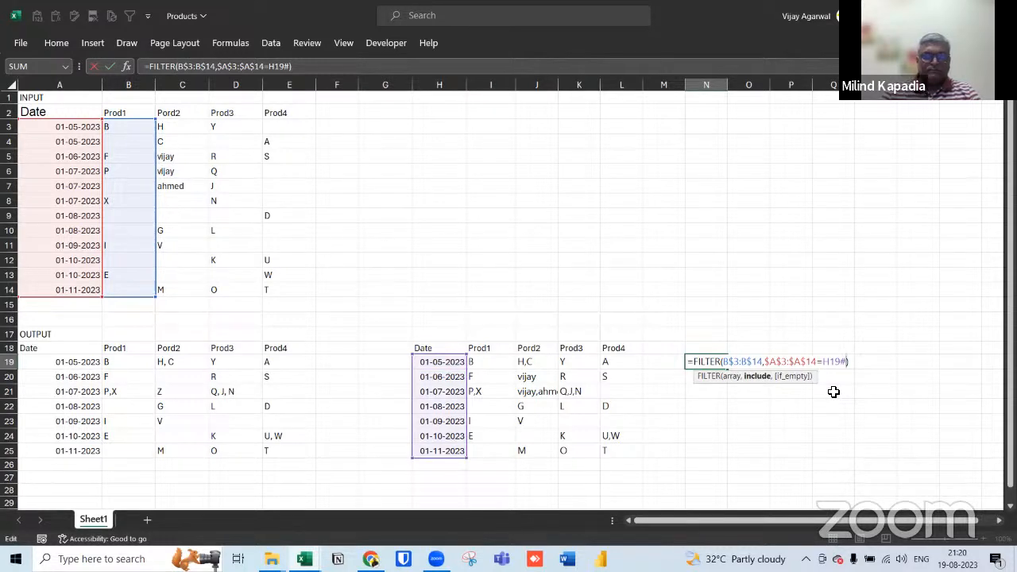
key(Return)
key(Up)
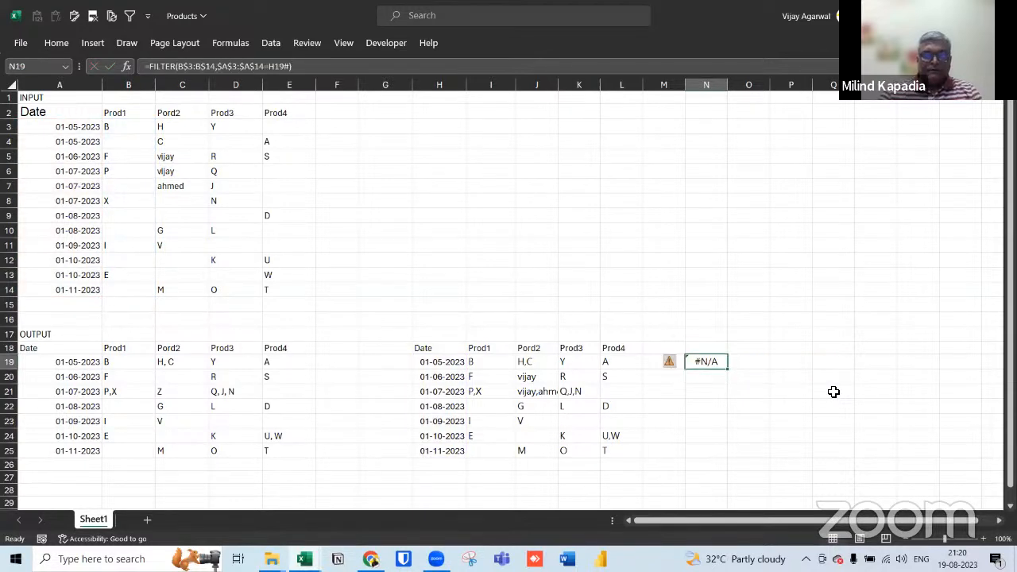
Try wrapping N19's FILTER formula in BYROW over H19# with a LAMBDA that uses the parameter A
double_click(713, 368)
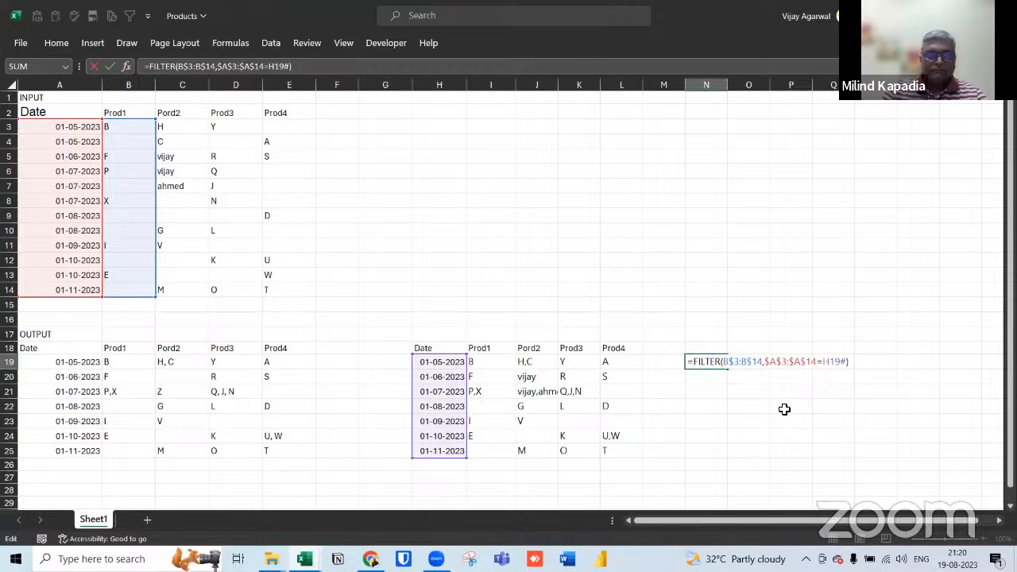
text(row()
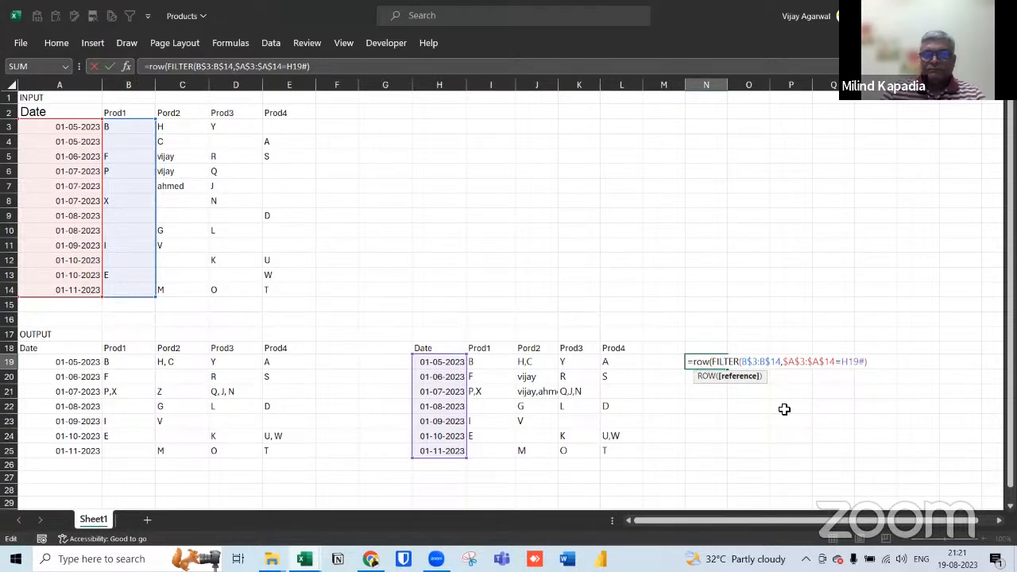
key(BackSpace)
key(BackSpace)
key(BackSpace)
key(BackSpace)
text(b)
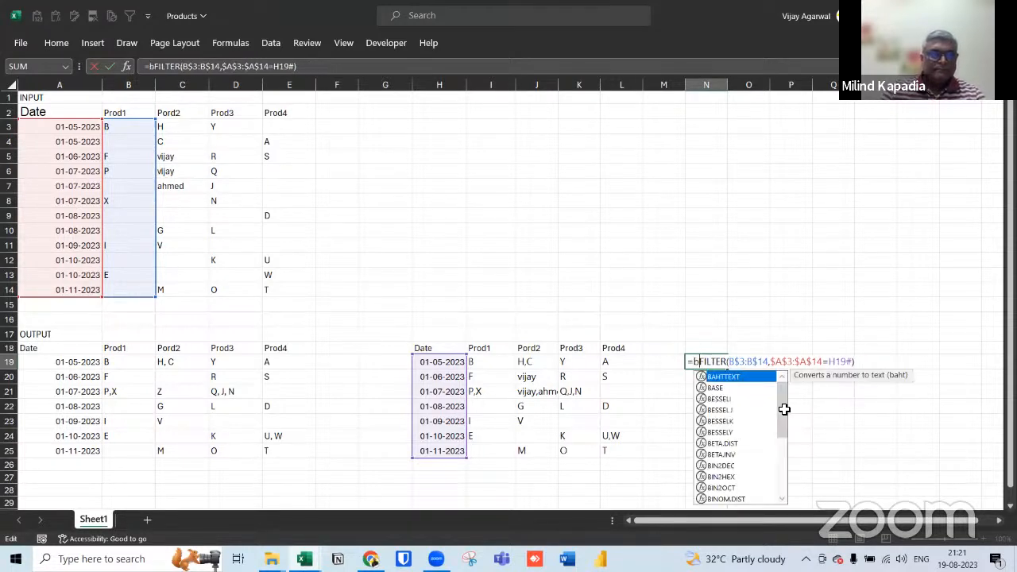
text(yrow()
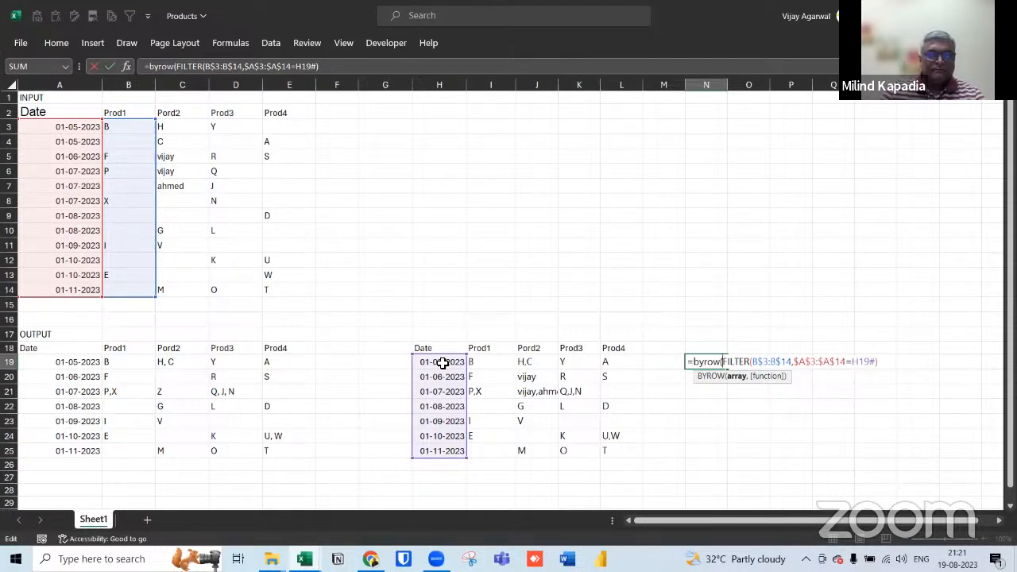
drag(444, 363, 443, 457)
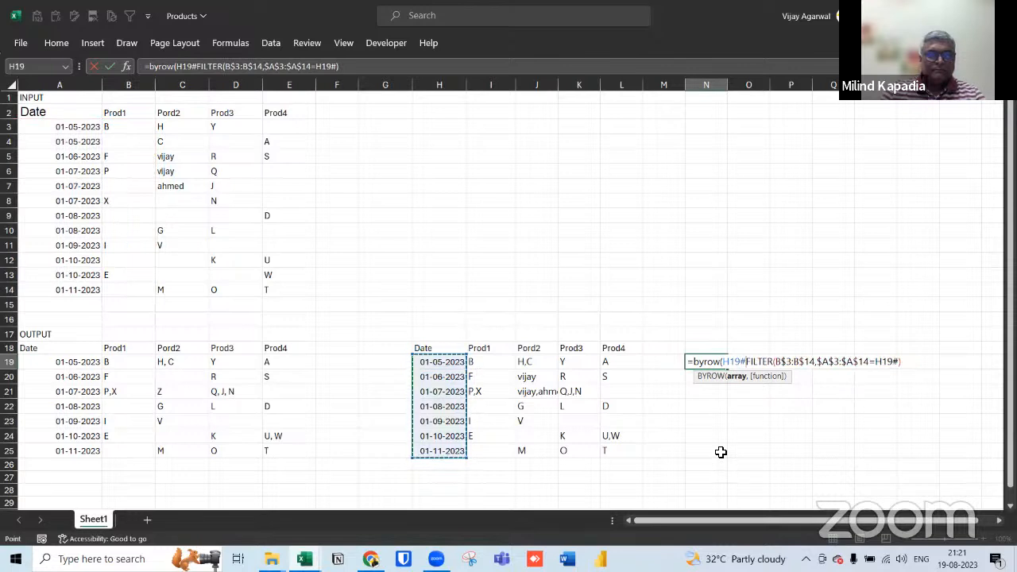
text(,lambda)
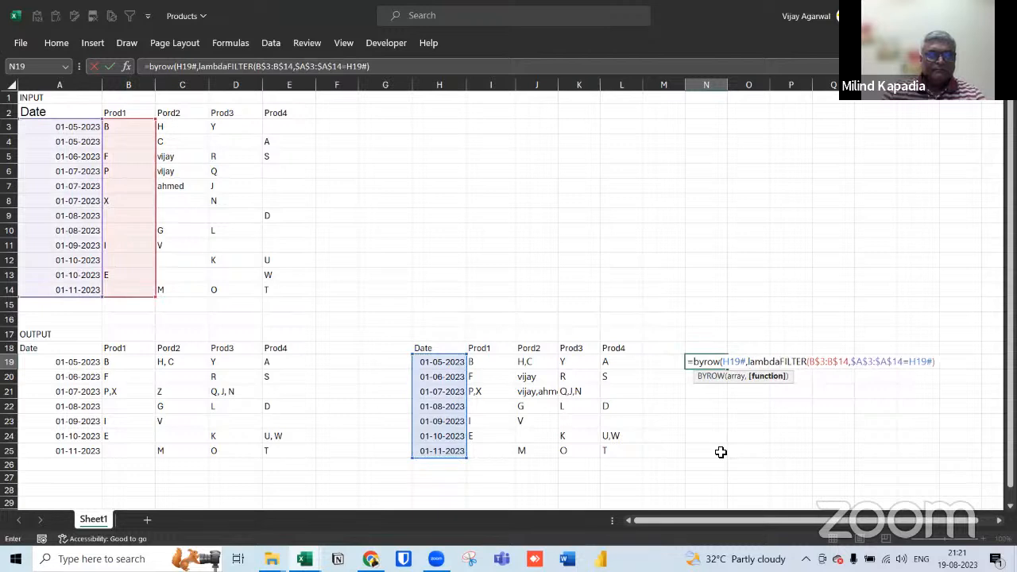
text((A)
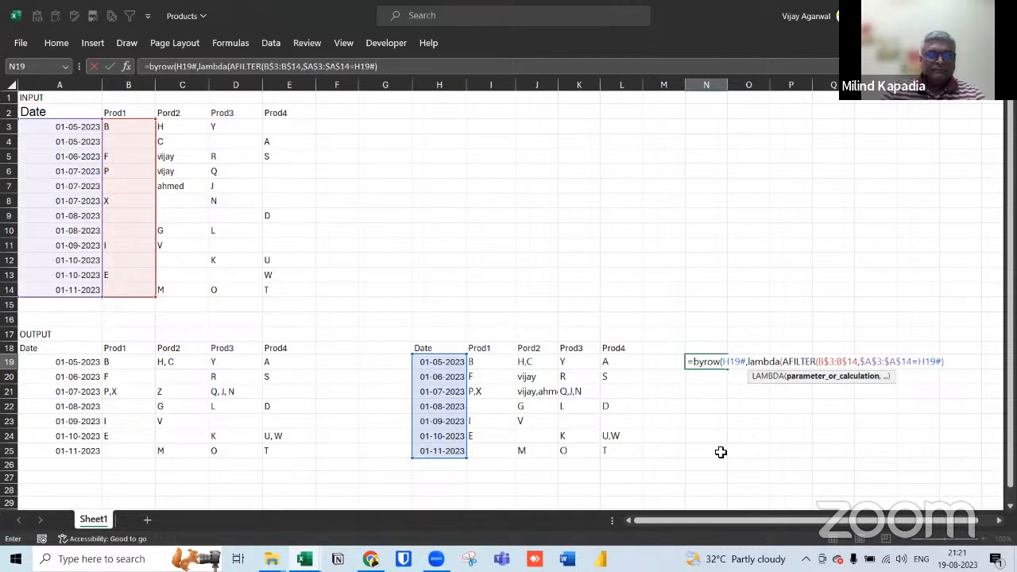
text(,)
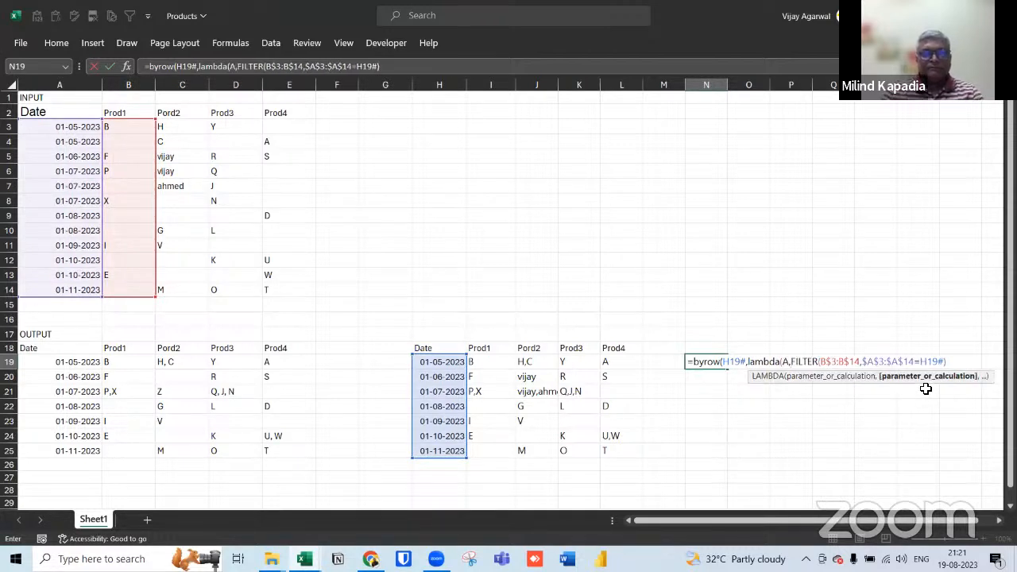
Replace H19# with A in the FILTER condition of N19 and enter the formula, accepting the proposed bracket correction
drag(920, 362, 946, 361)
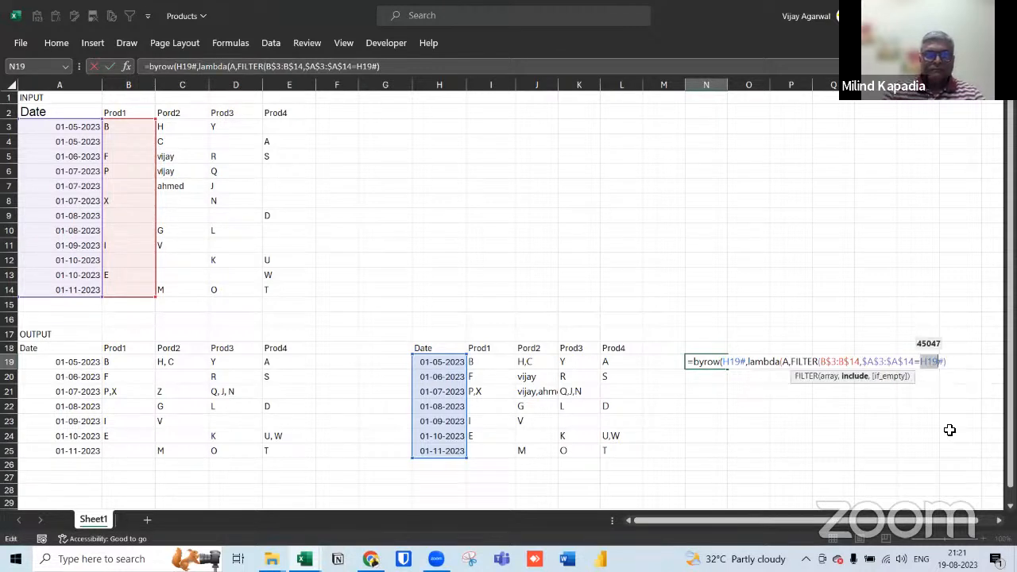
text(A)
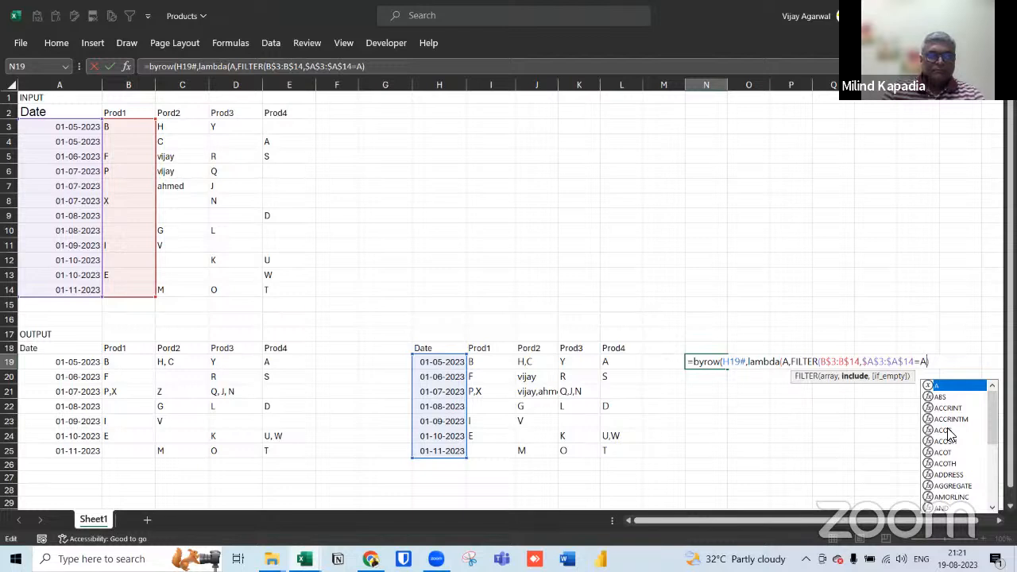
key(Return)
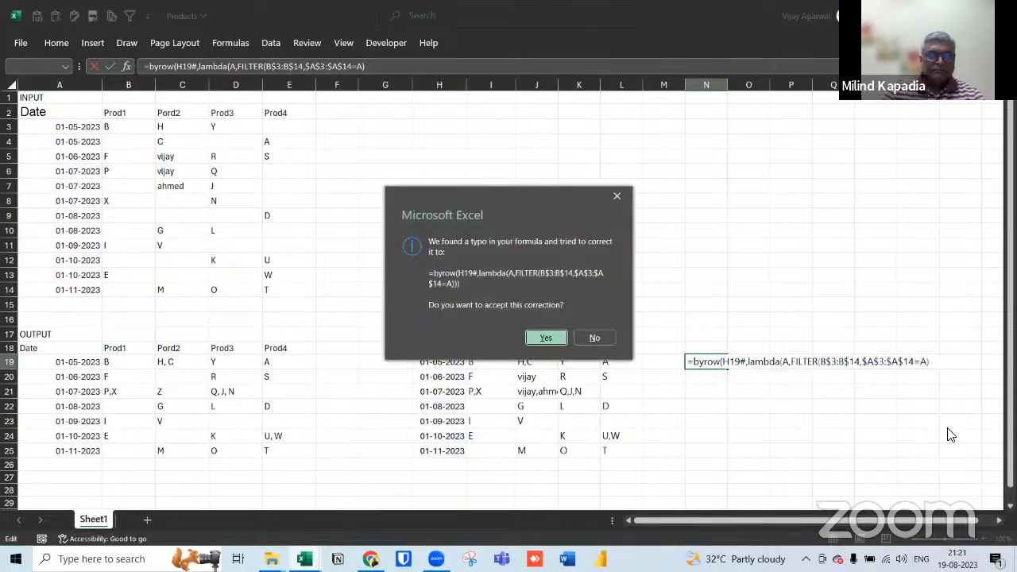
key(Return)
key(Up)
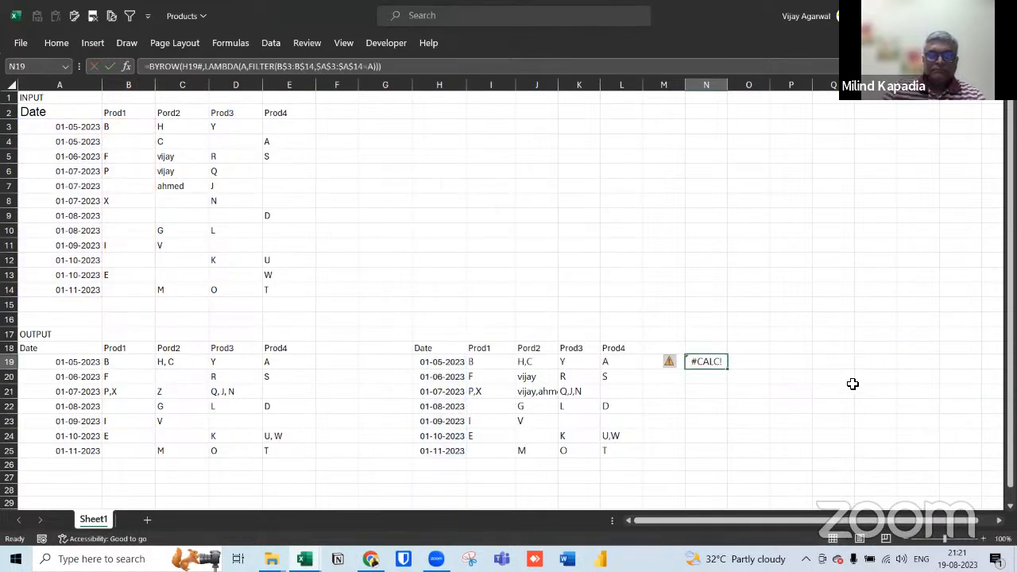
Inspect the H19# array argument in N19's BYROW formula and clear the formula from the cell
double_click(723, 364)
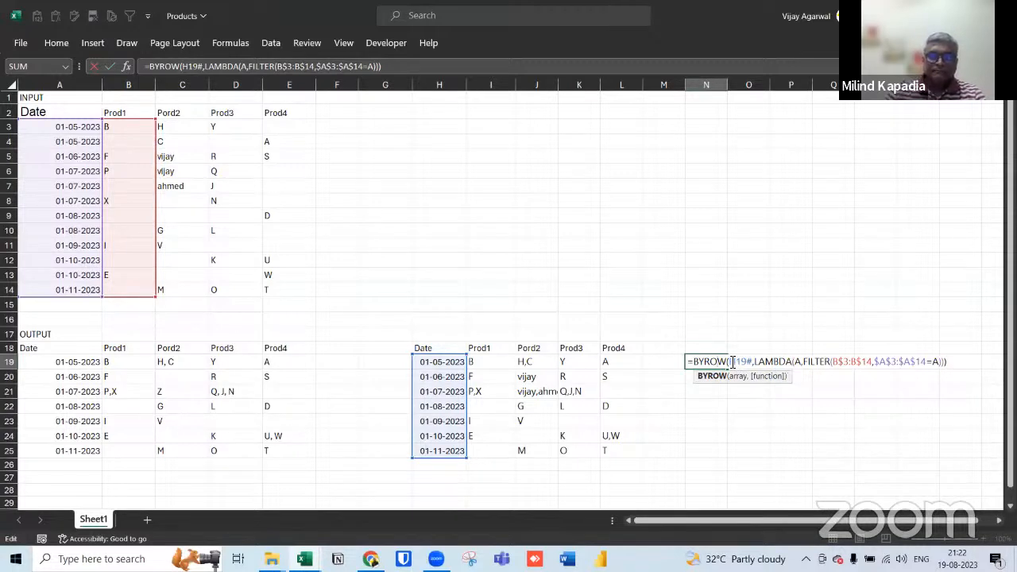
drag(729, 362, 752, 362)
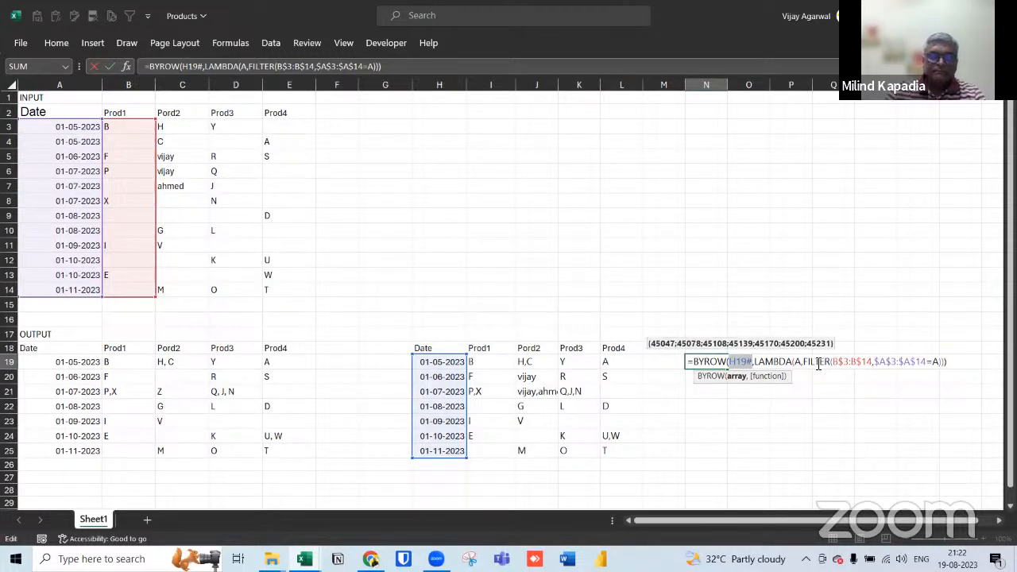
key(Return)
click(701, 362)
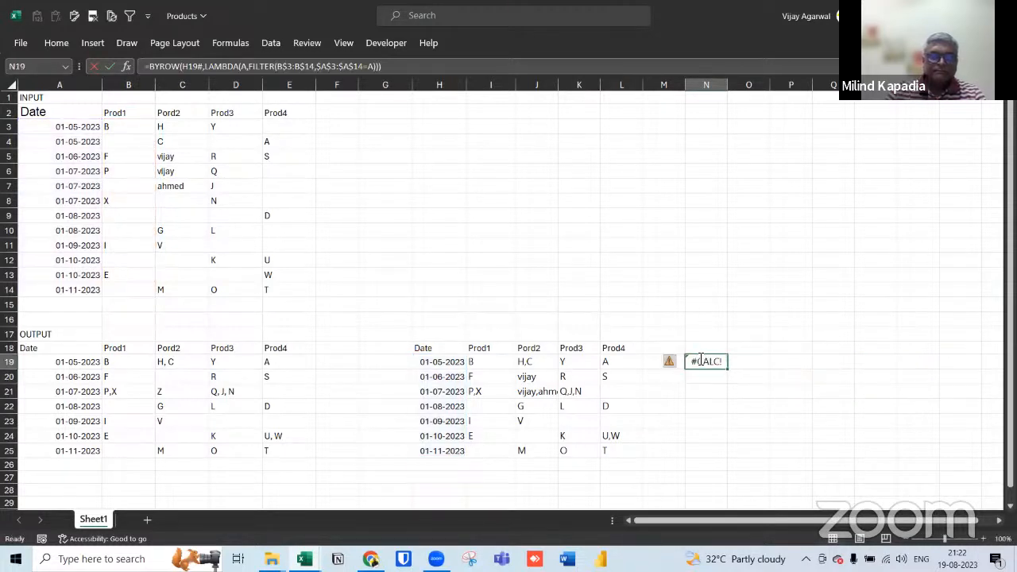
double_click(701, 362)
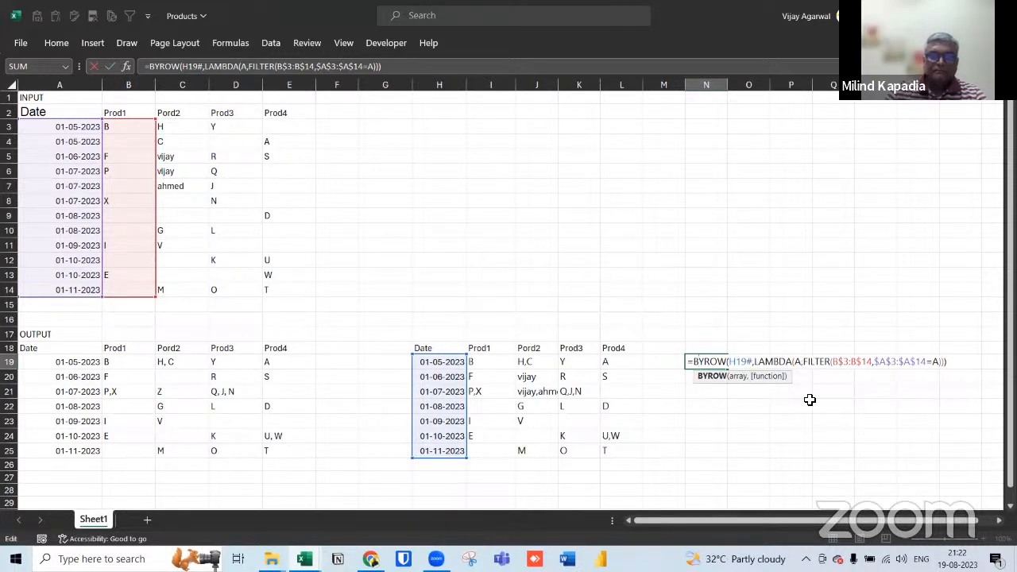
key(Return)
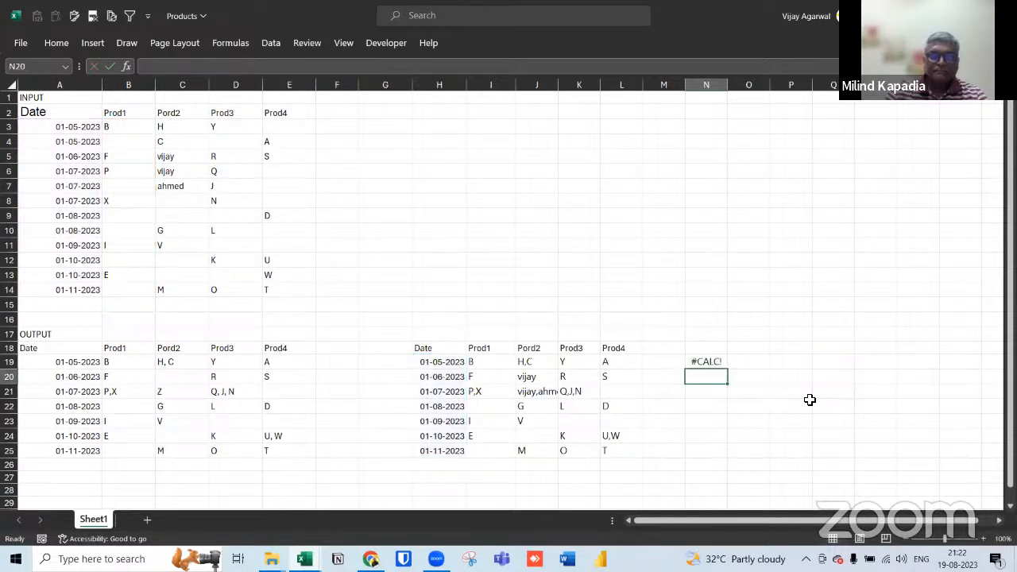
click(692, 363)
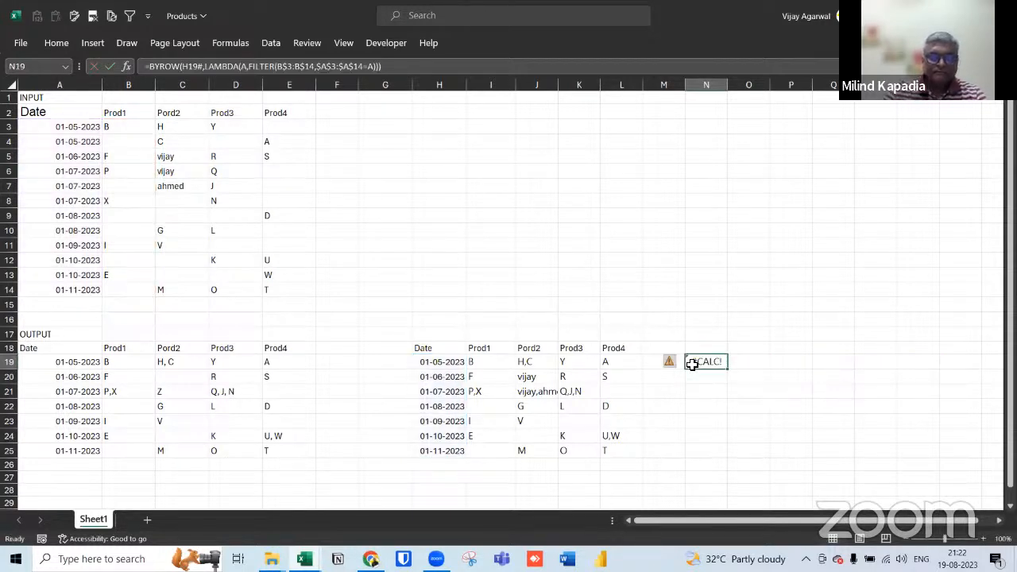
key(Delete)
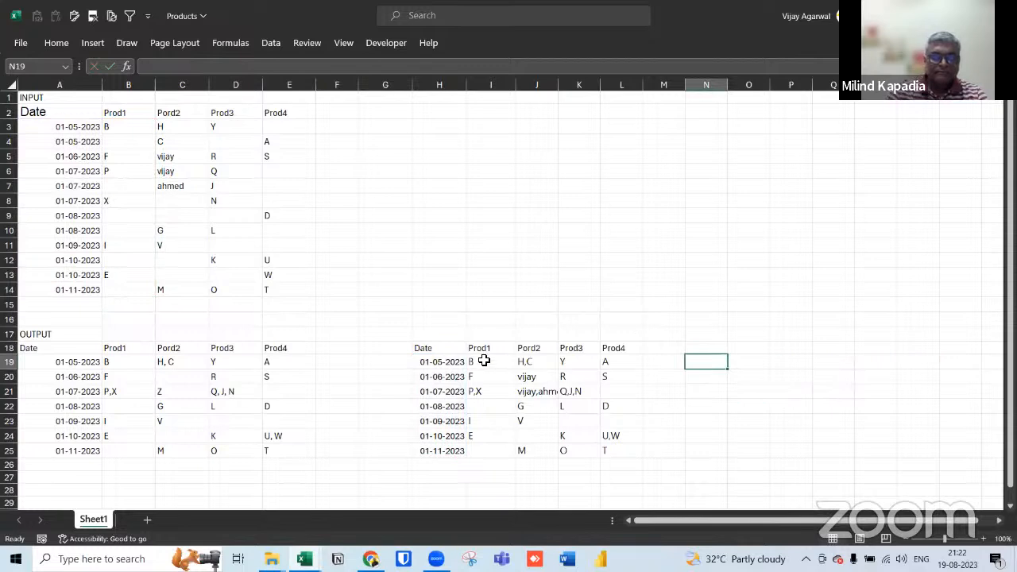
Review the TEXTJOIN results in I19:L25 against the UNIQUE formula in H19 and the input data
drag(482, 359, 612, 448)
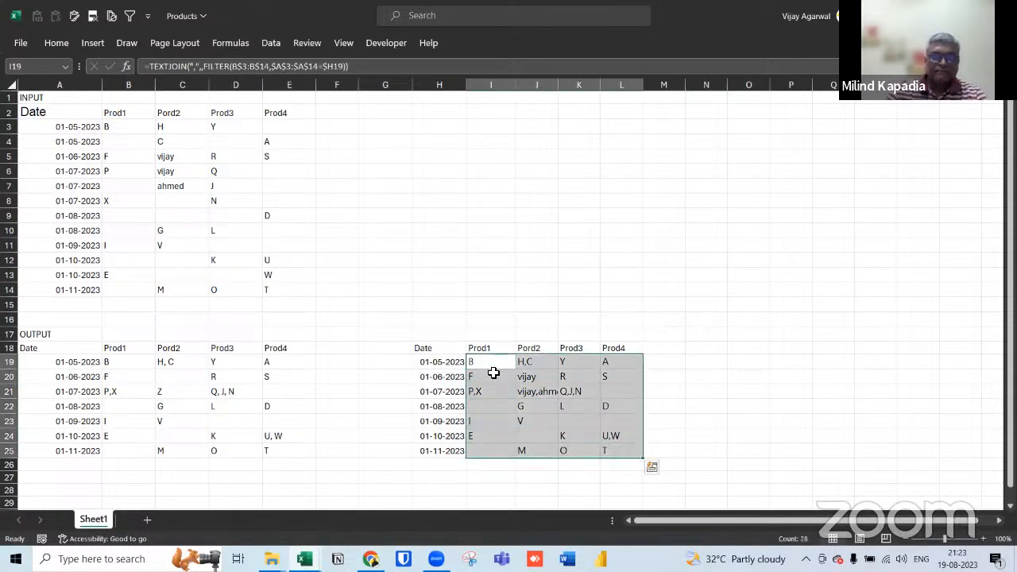
click(445, 364)
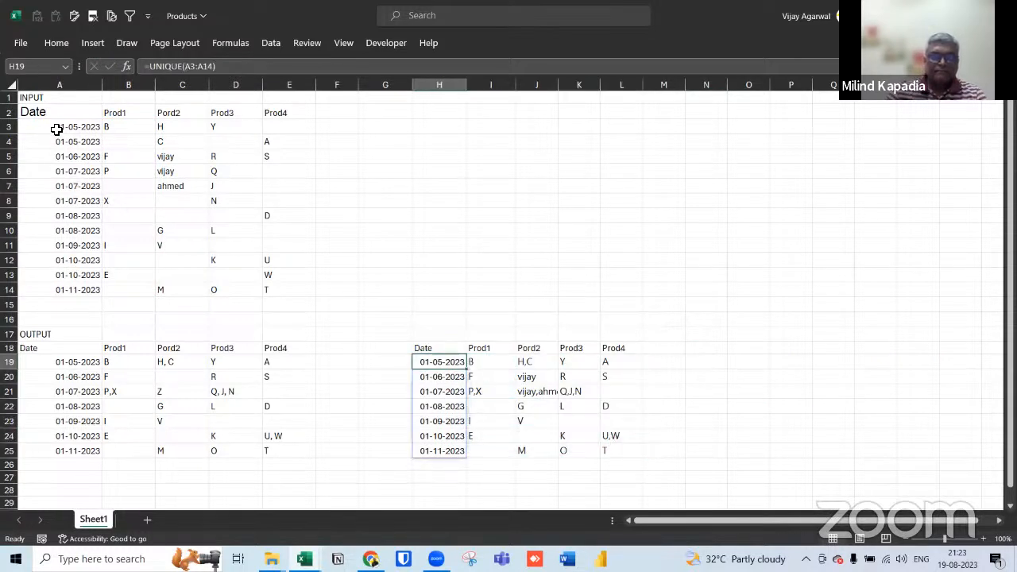
drag(56, 127, 290, 295)
click(162, 193)
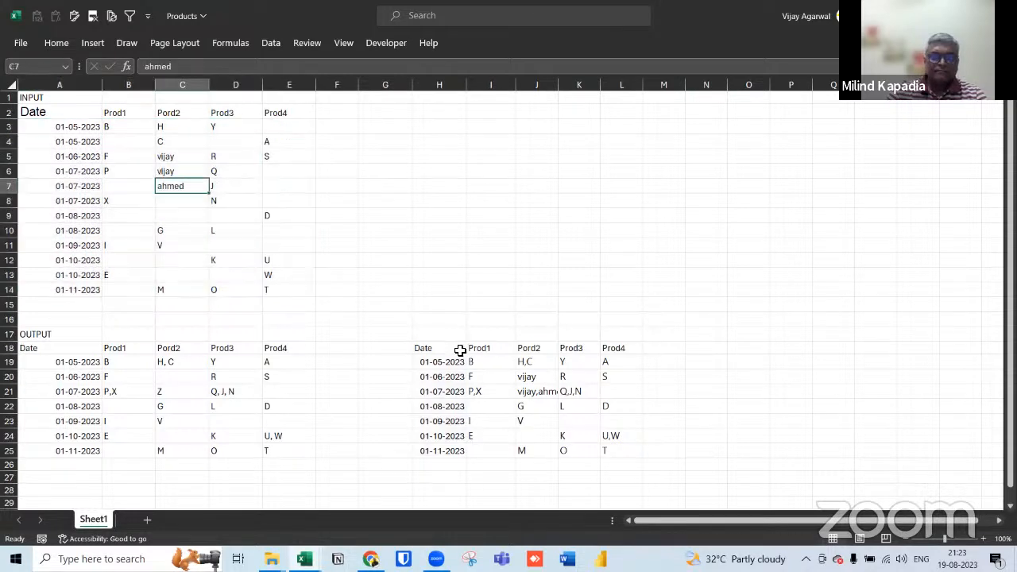
click(475, 362)
drag(476, 363, 612, 449)
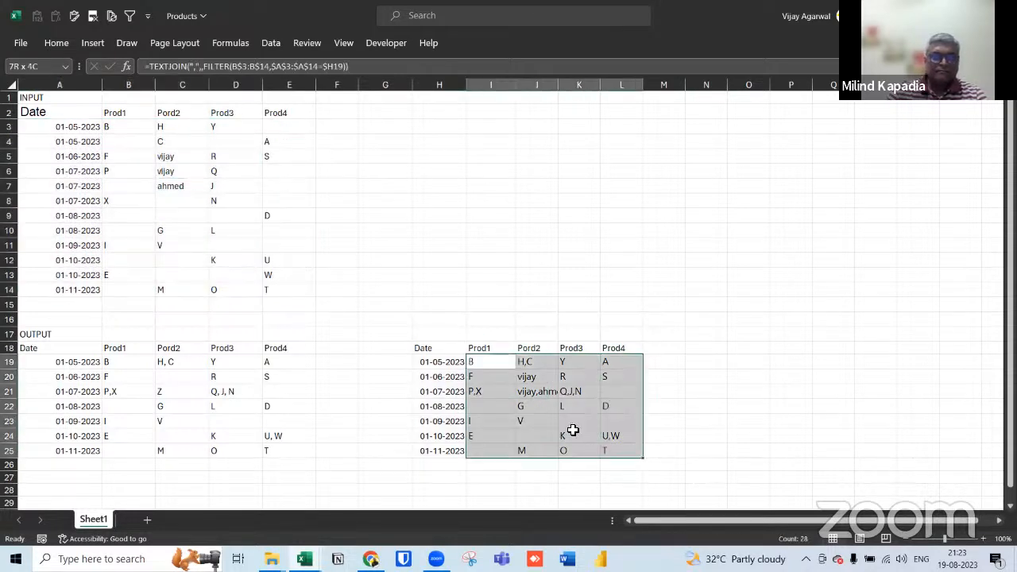
click(443, 364)
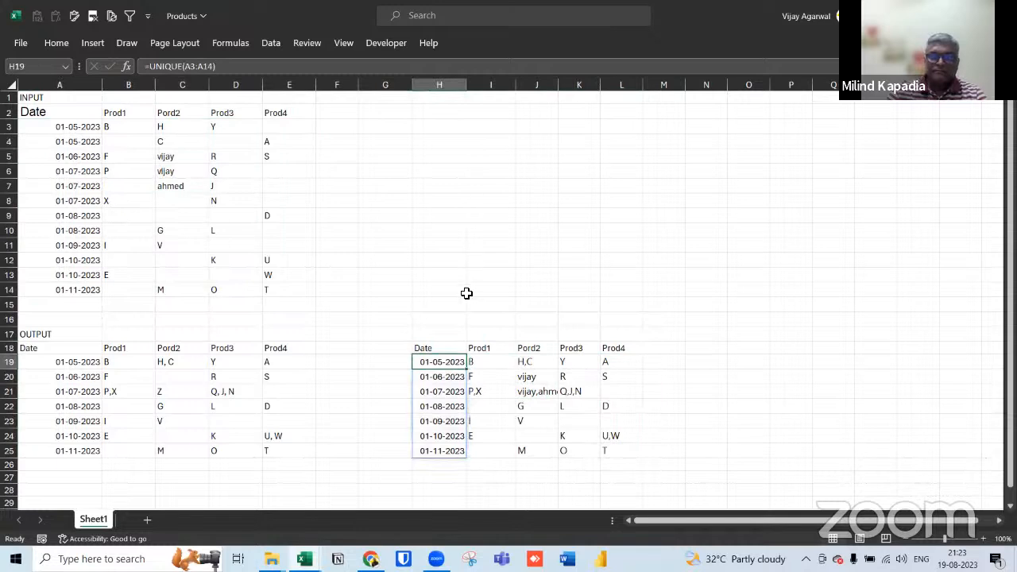